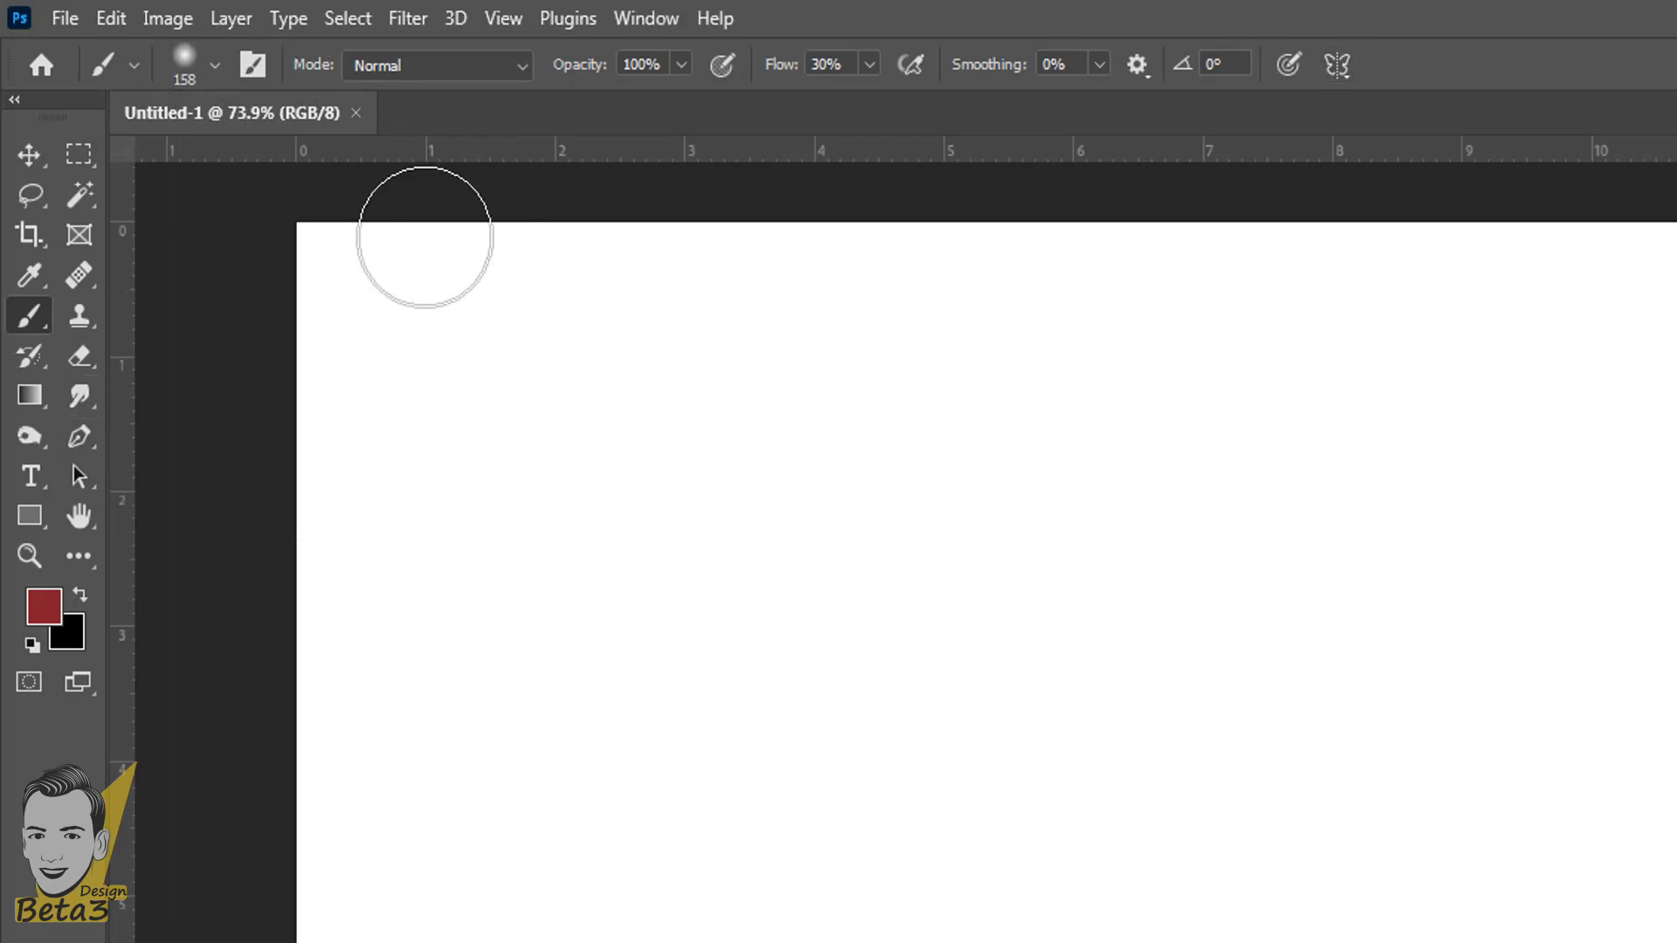
- Choose the Brush Tool from the group of painting tools
right_click(30, 318)
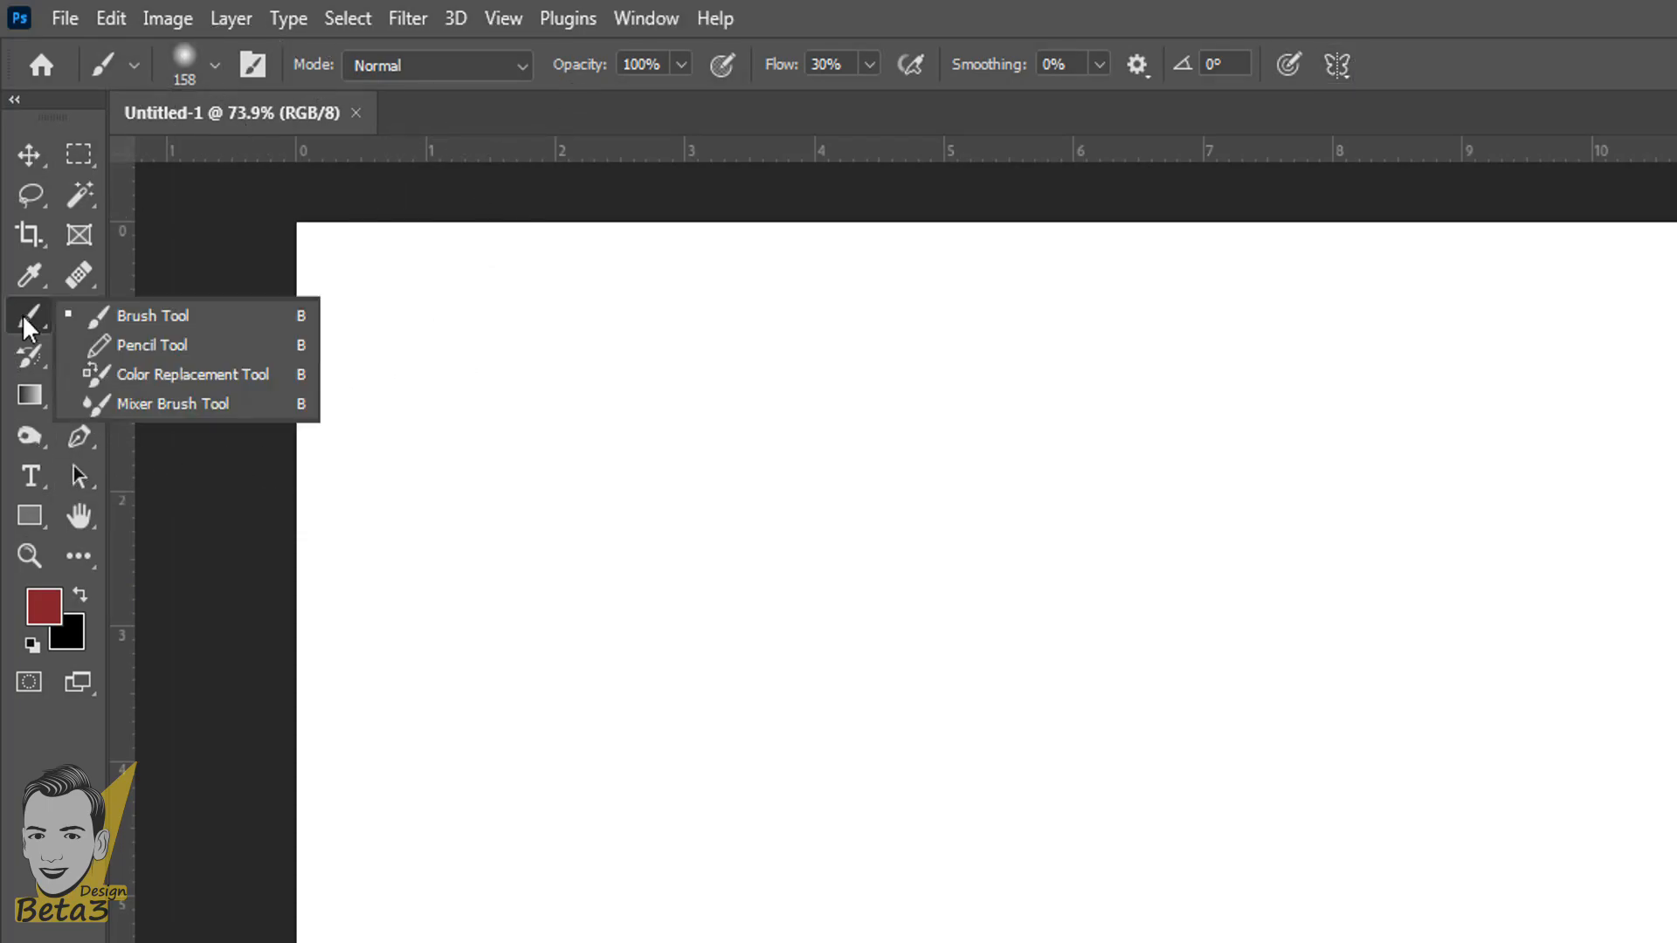
left_click(94, 316)
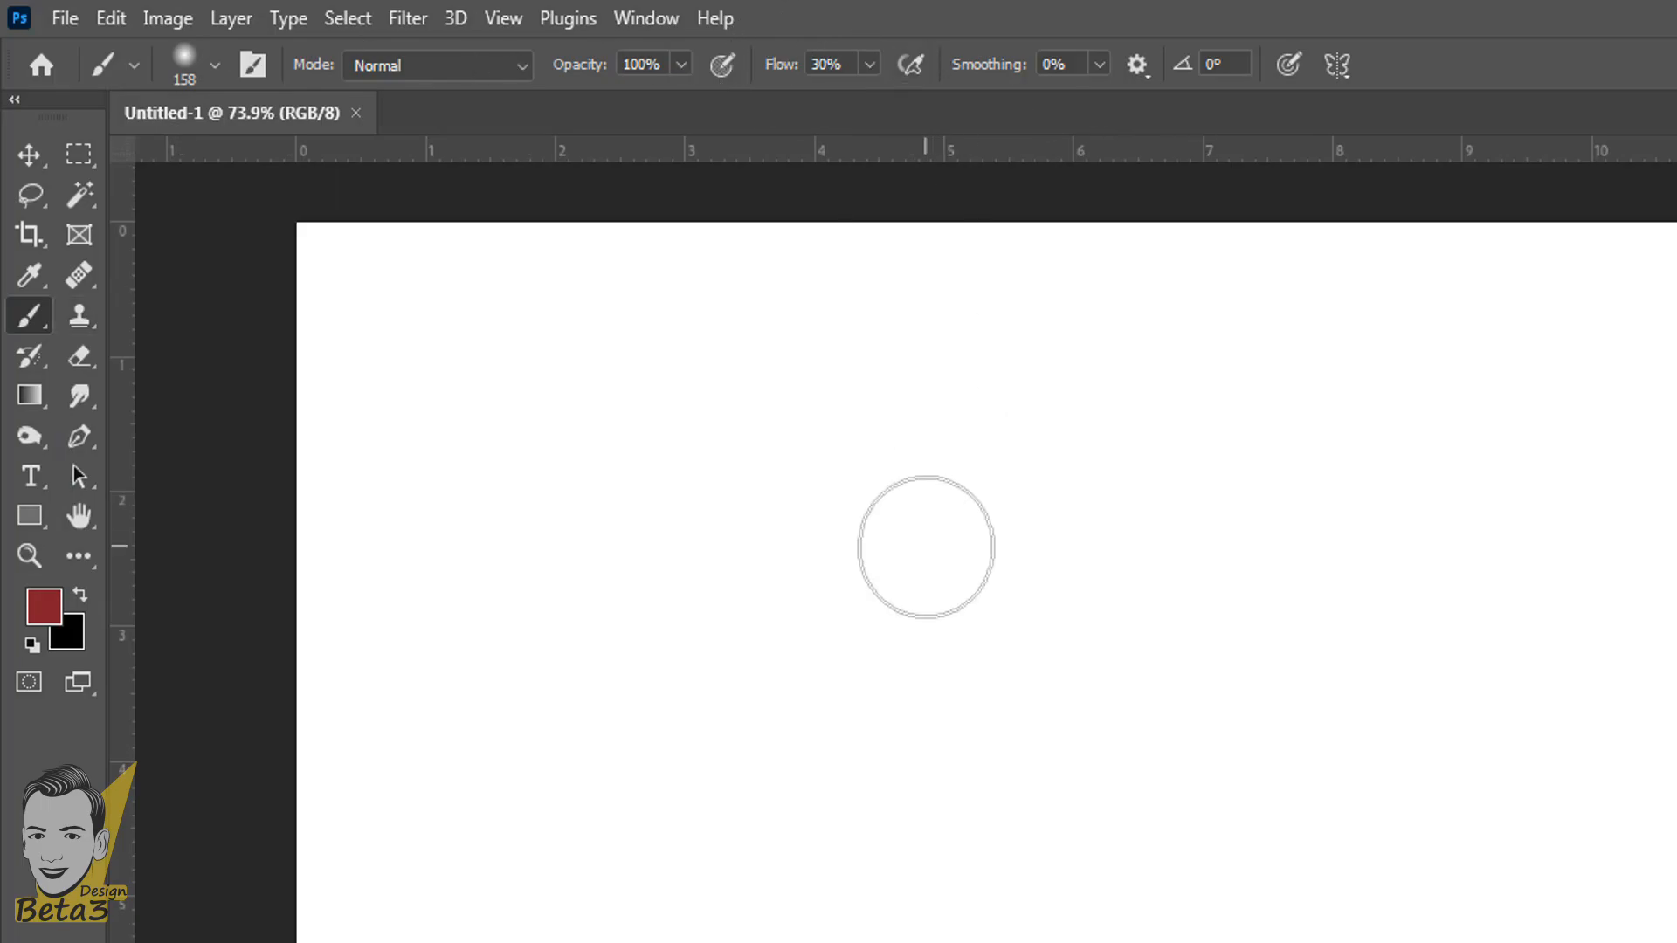
right_click(29, 316)
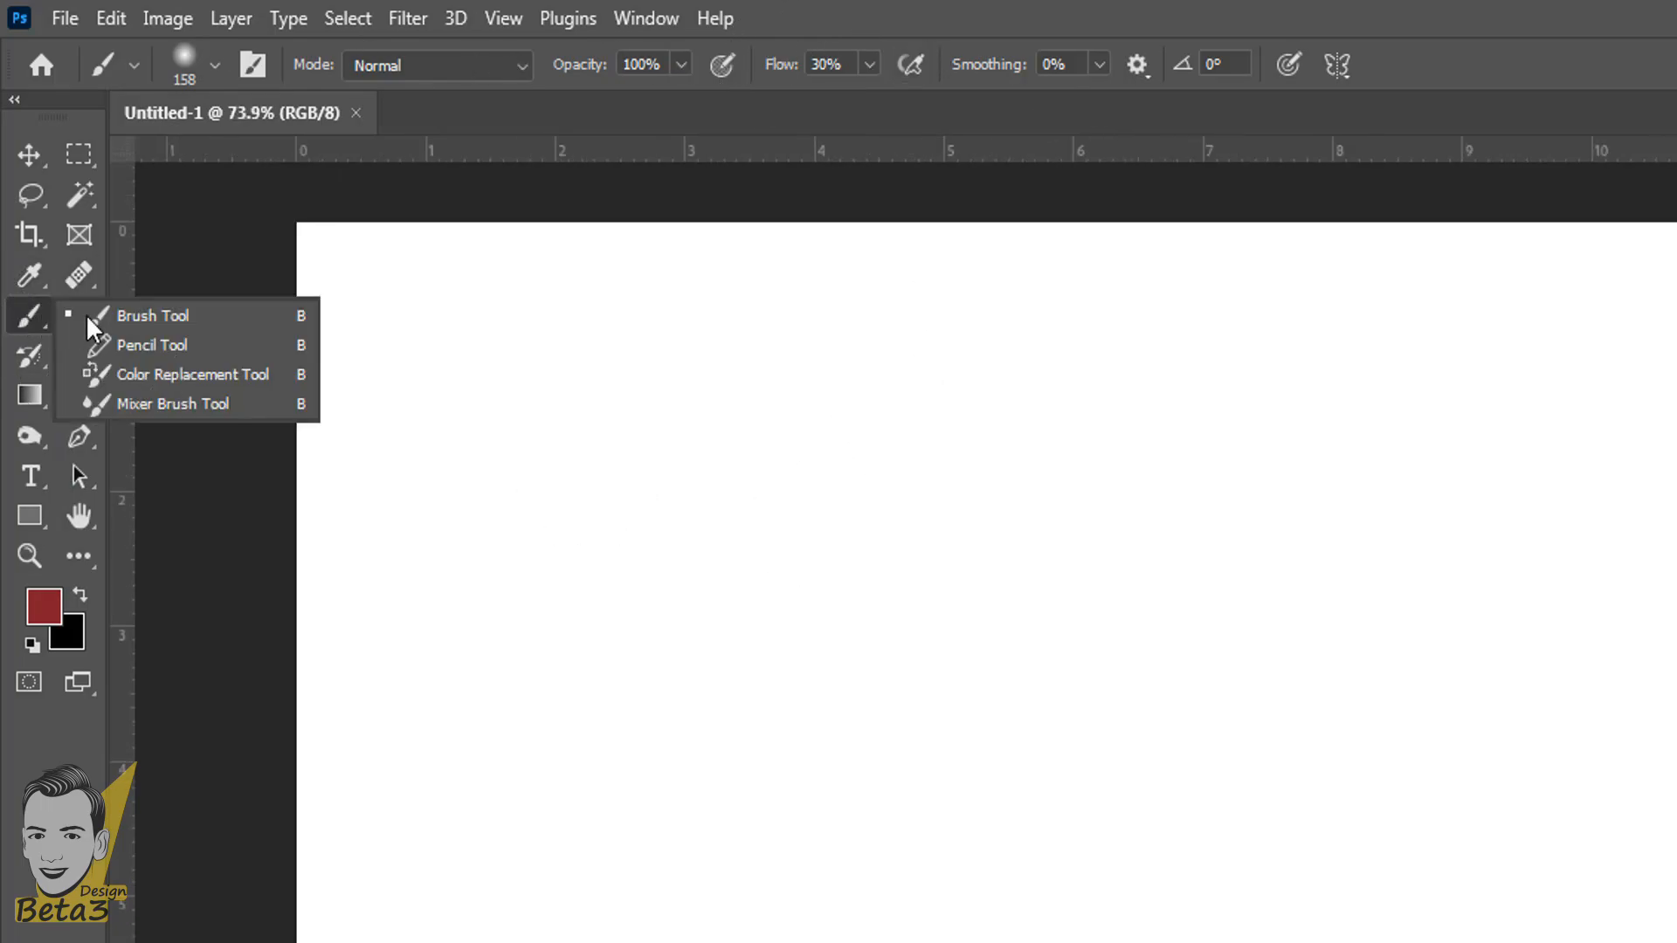
left_click(166, 319)
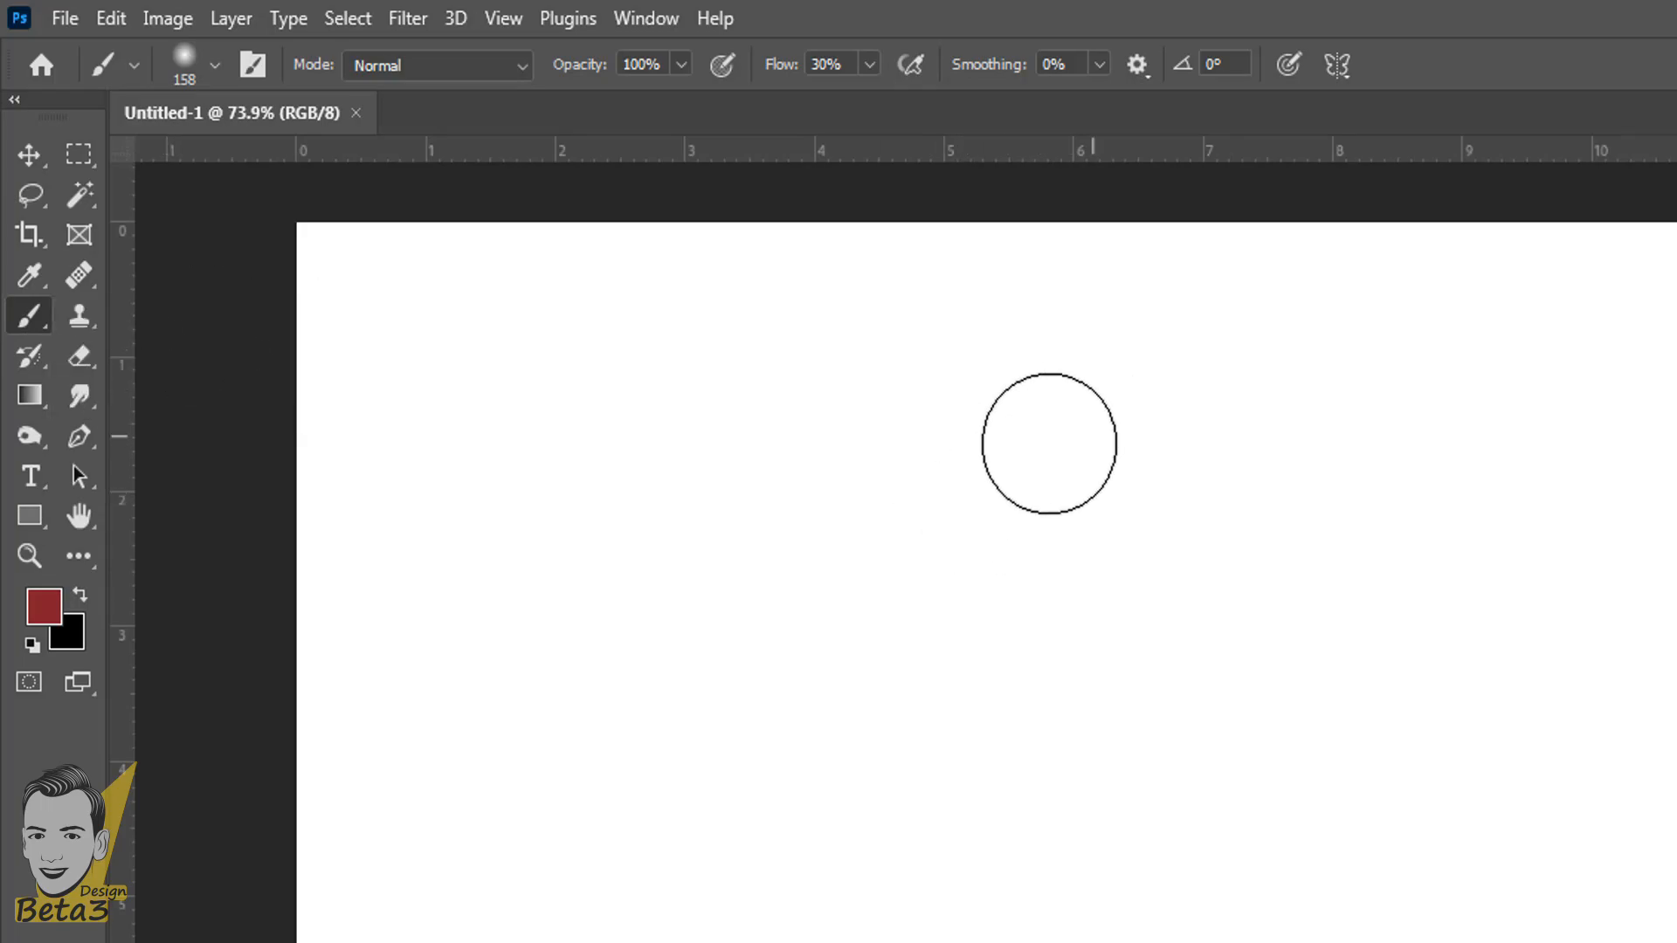
scroll(973, 576, "up", 1)
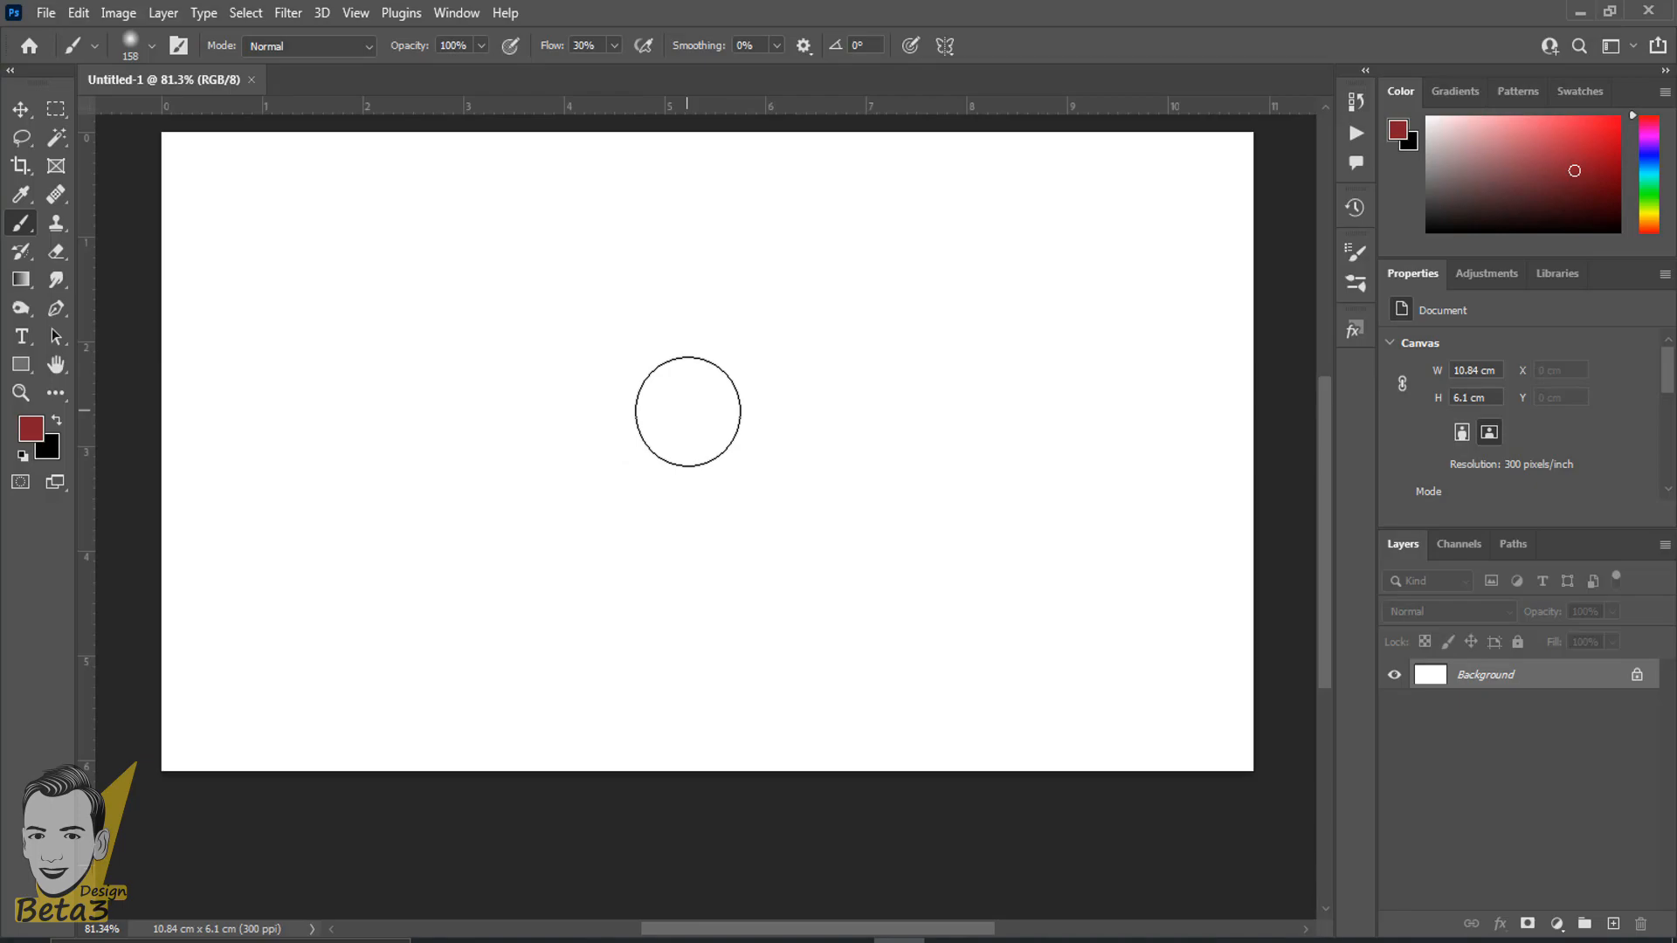
- Switch the brush cursor to the precise crosshair and back to the circular brush outline
key("Caps_Lock")
key("Caps_Lock")
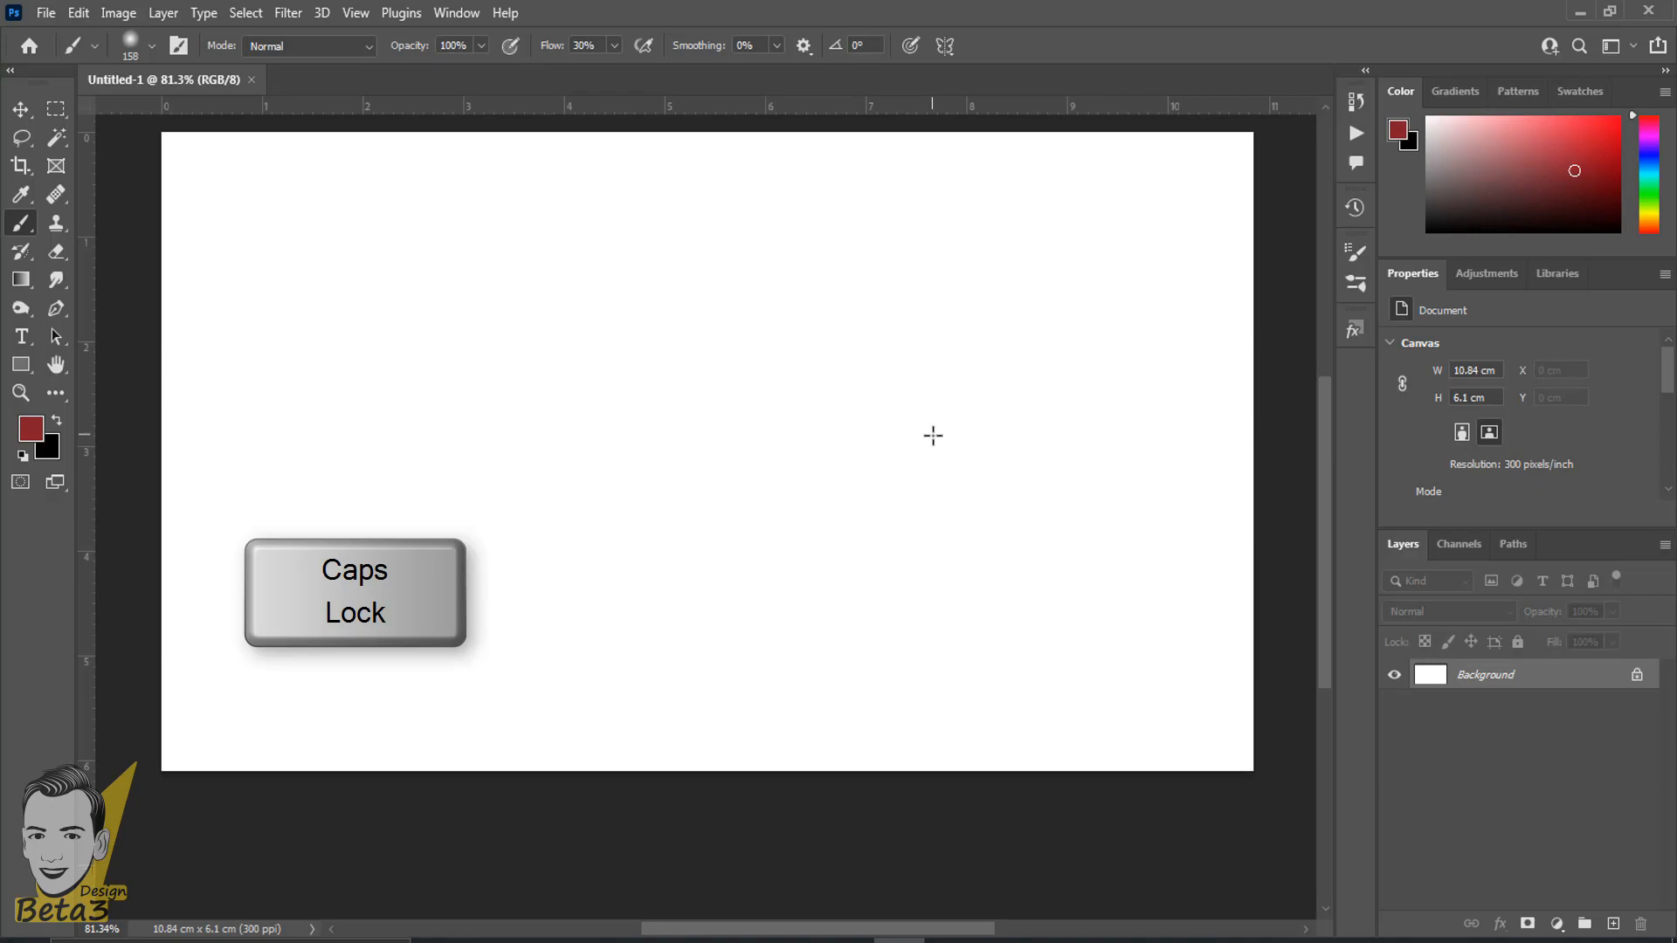
key("Caps_Lock")
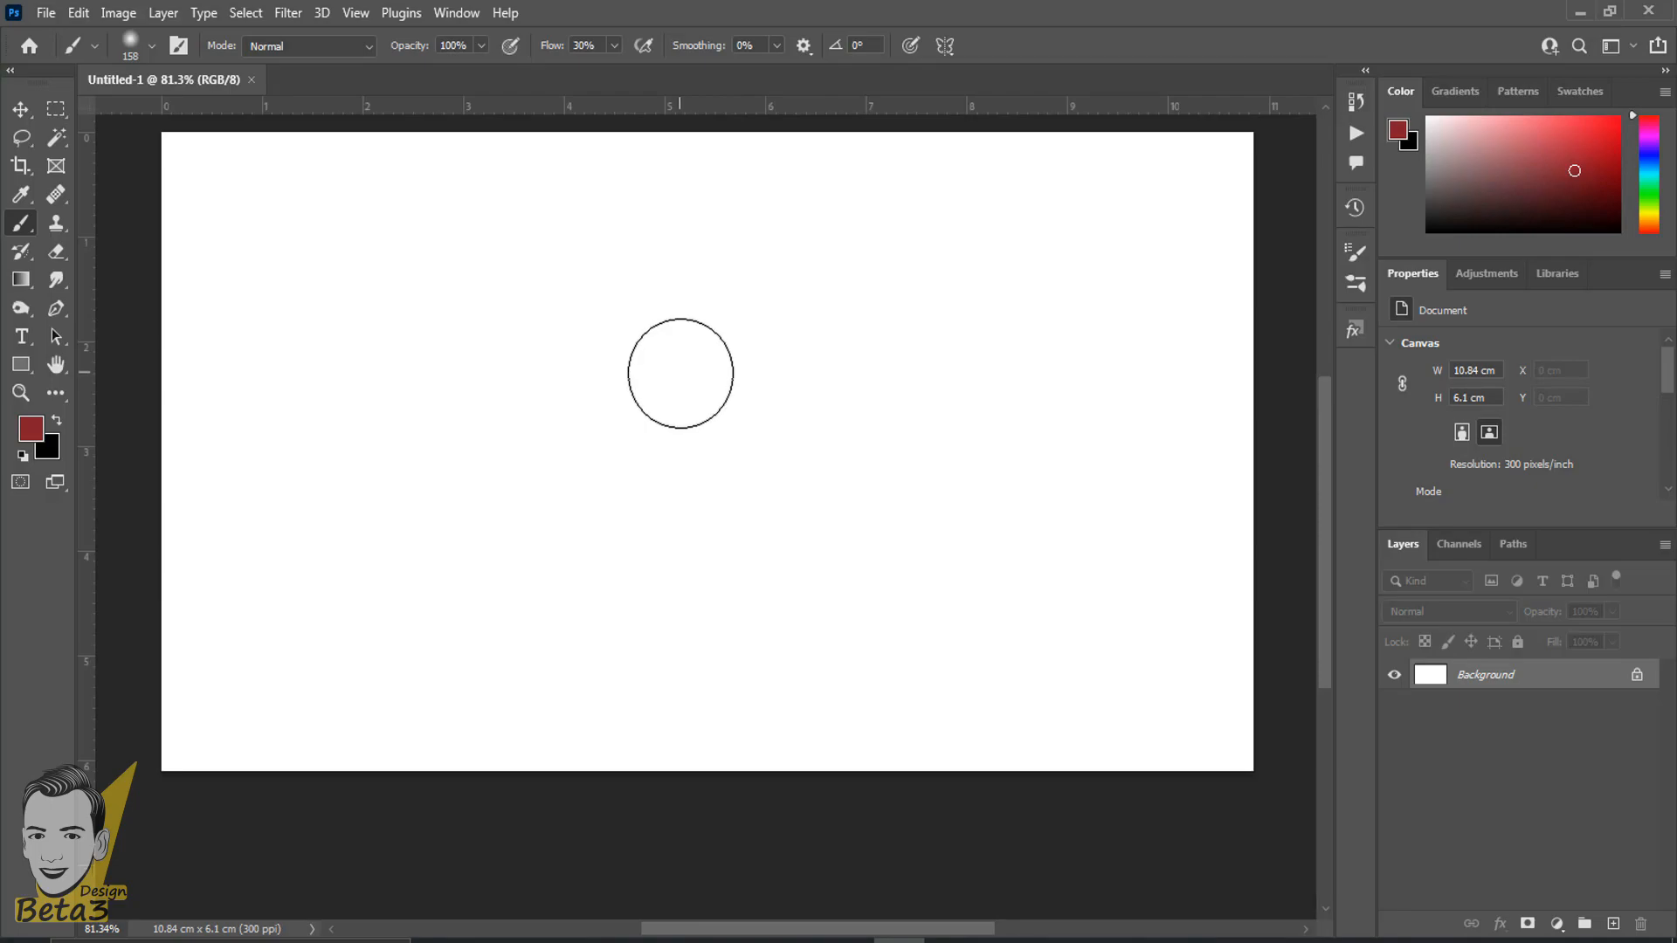
scroll(686, 384, "down", 2)
scroll(772, 445, "up", 1)
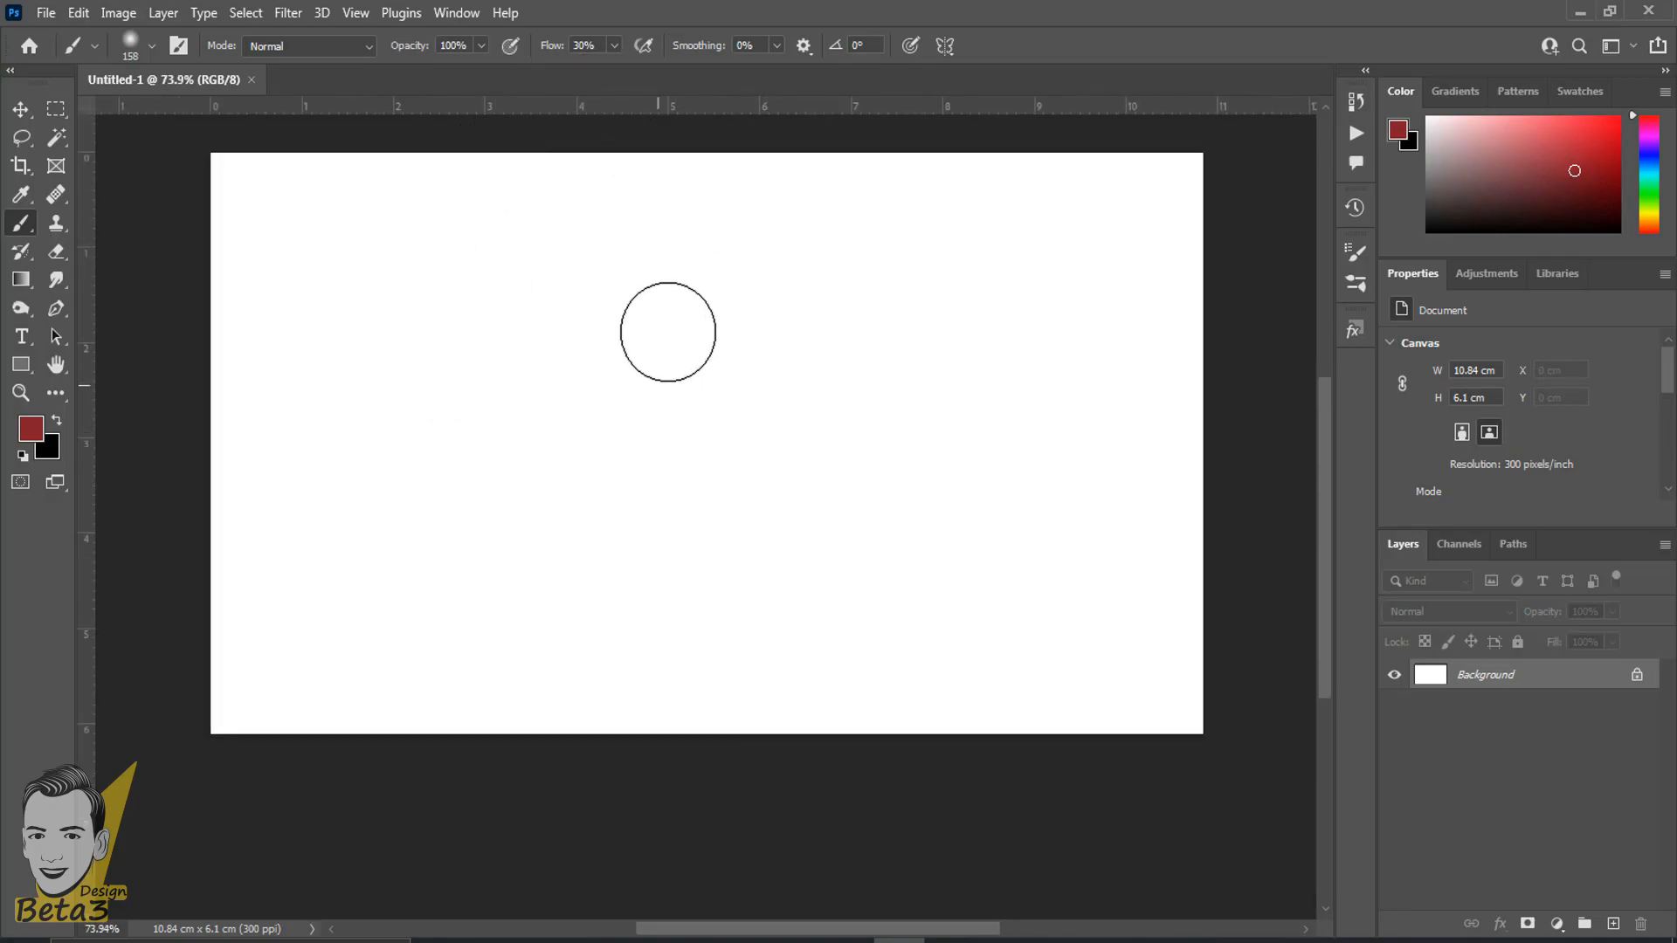
- Examine the General Brushes presets, including the soft and hard round pressure variants, along with the brush options
right_click(622, 330)
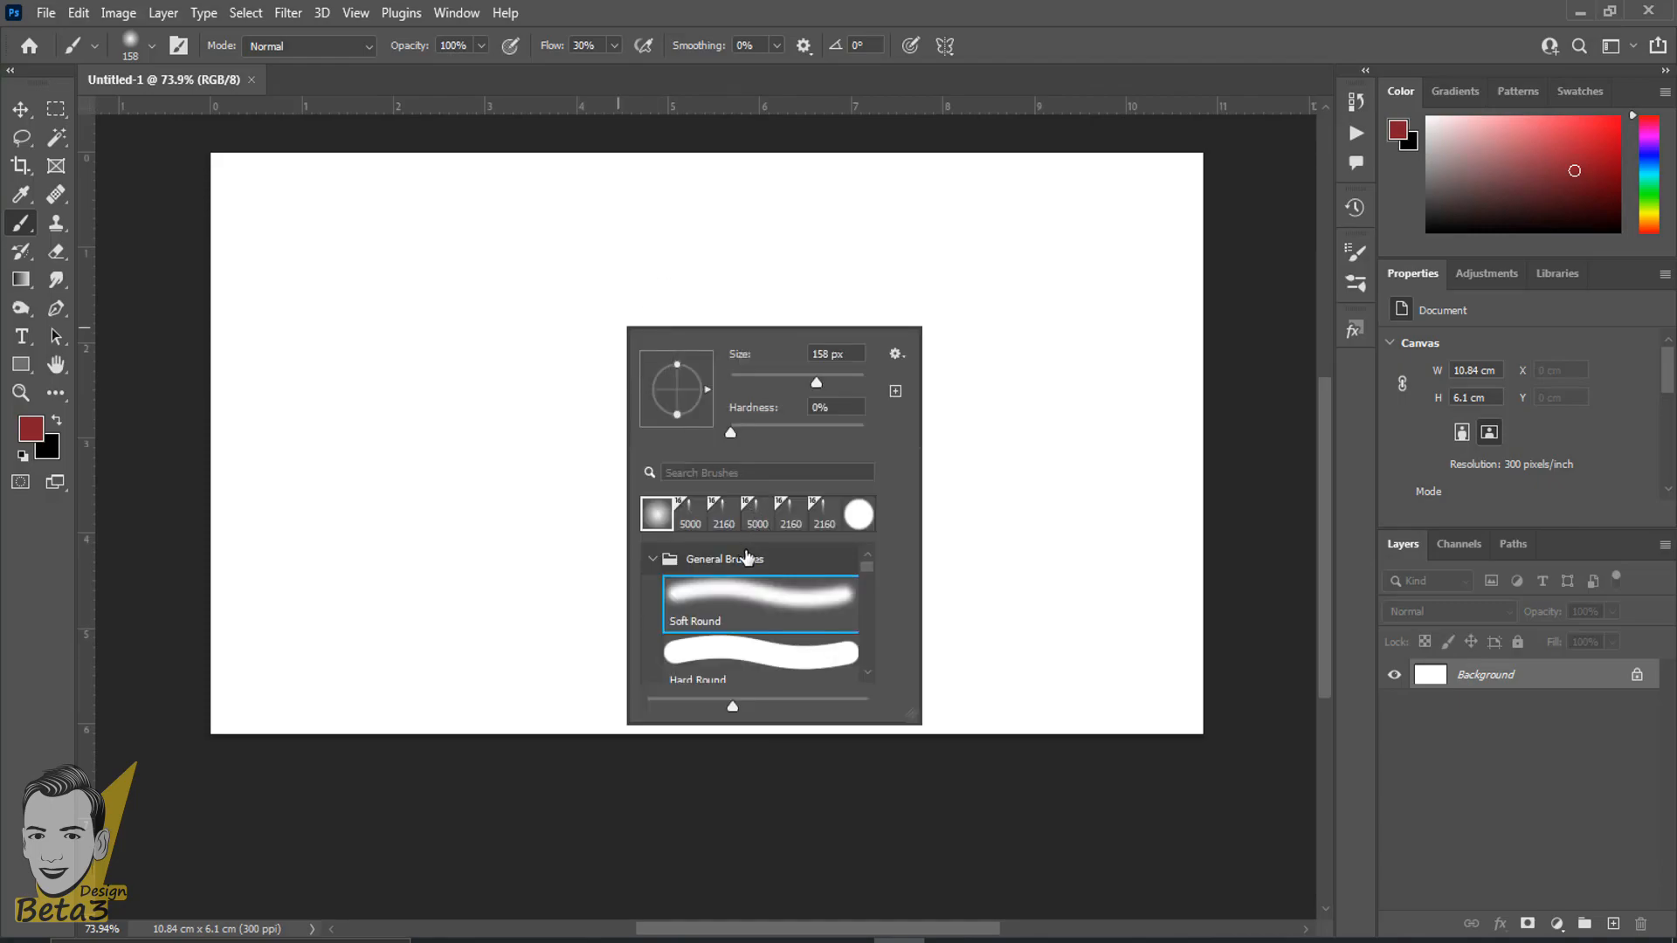
scroll(748, 568, "down", 1)
scroll(823, 603, "down", 1)
scroll(812, 600, "up", 1)
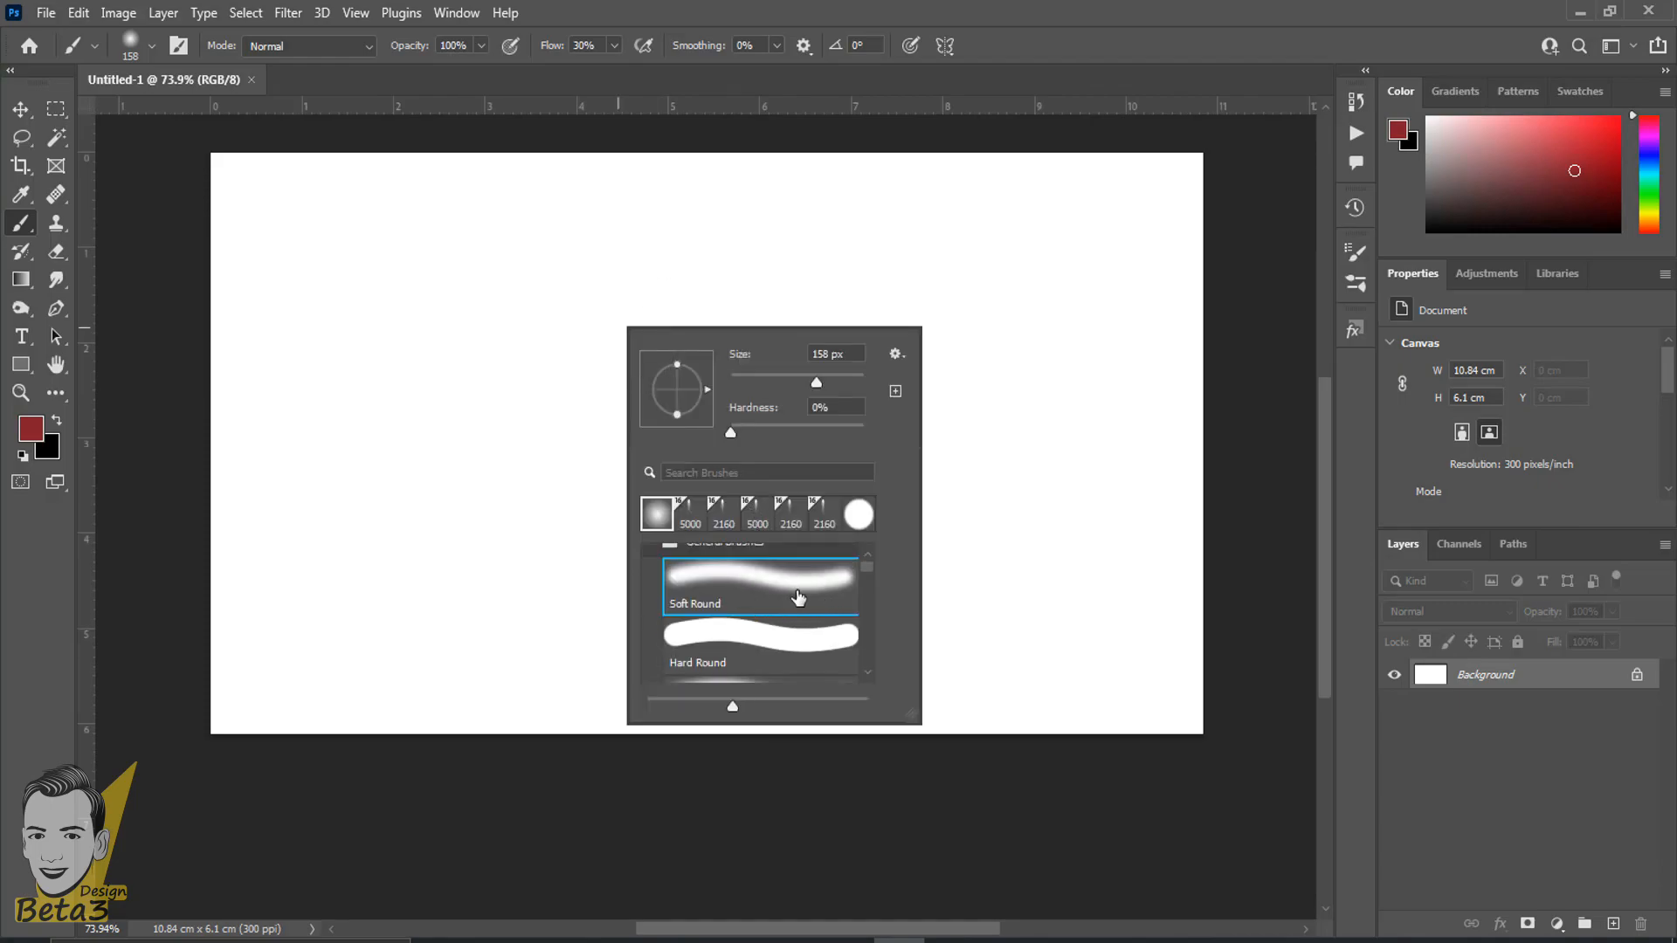
scroll(725, 616, "down", 8)
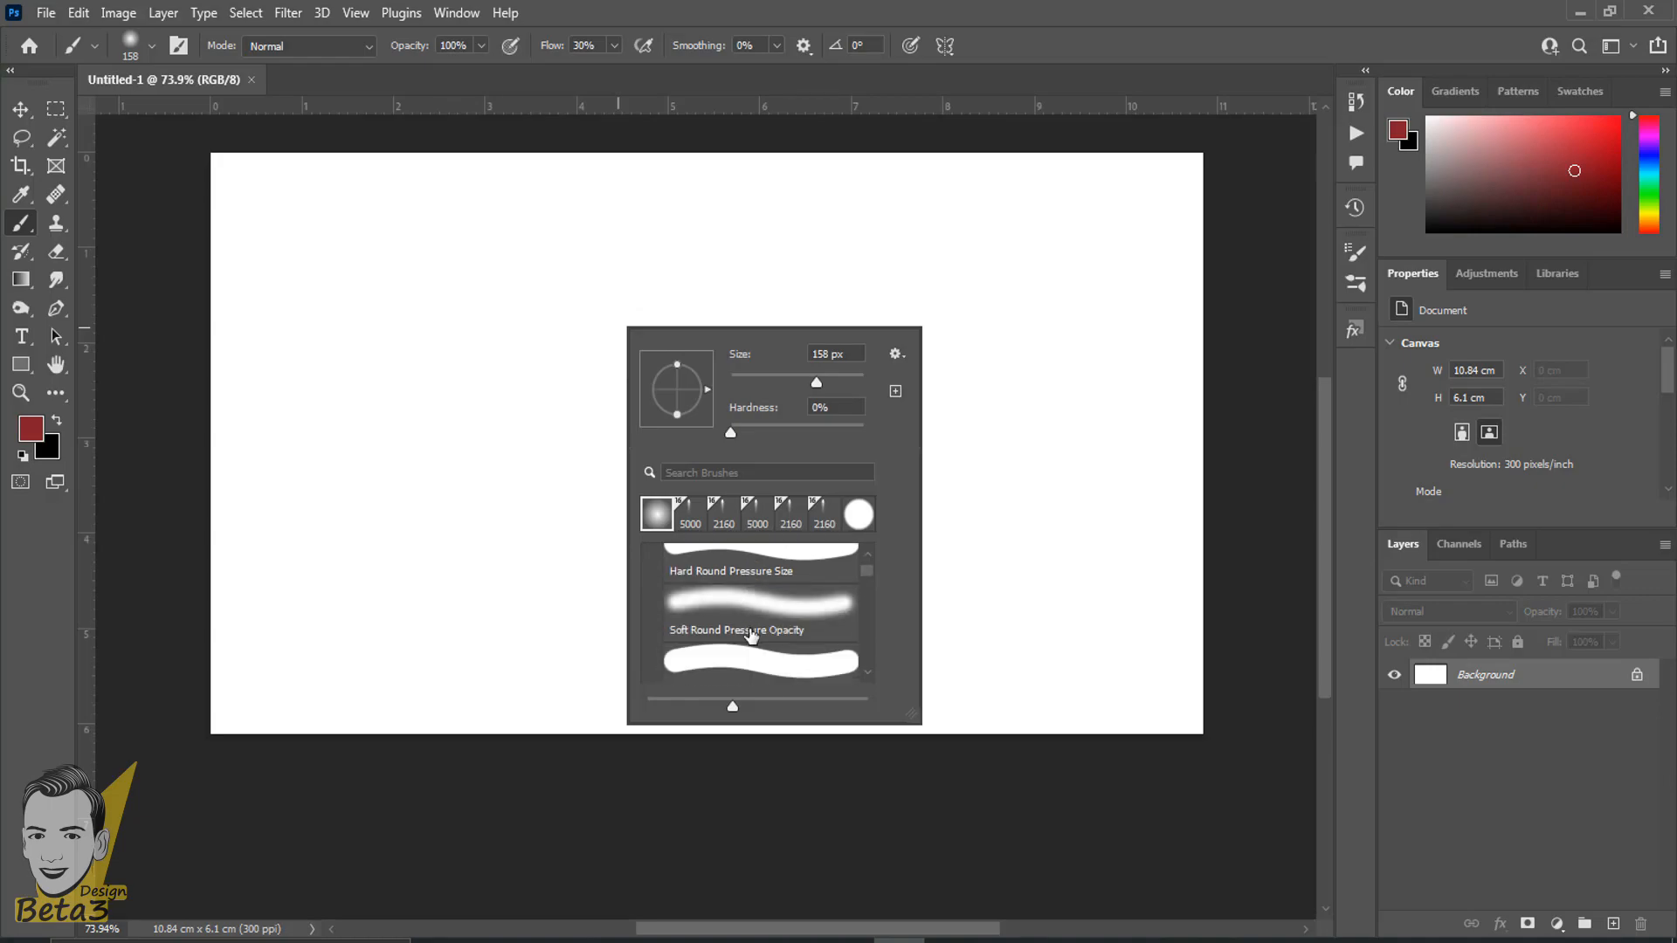
scroll(744, 635, "down", 3)
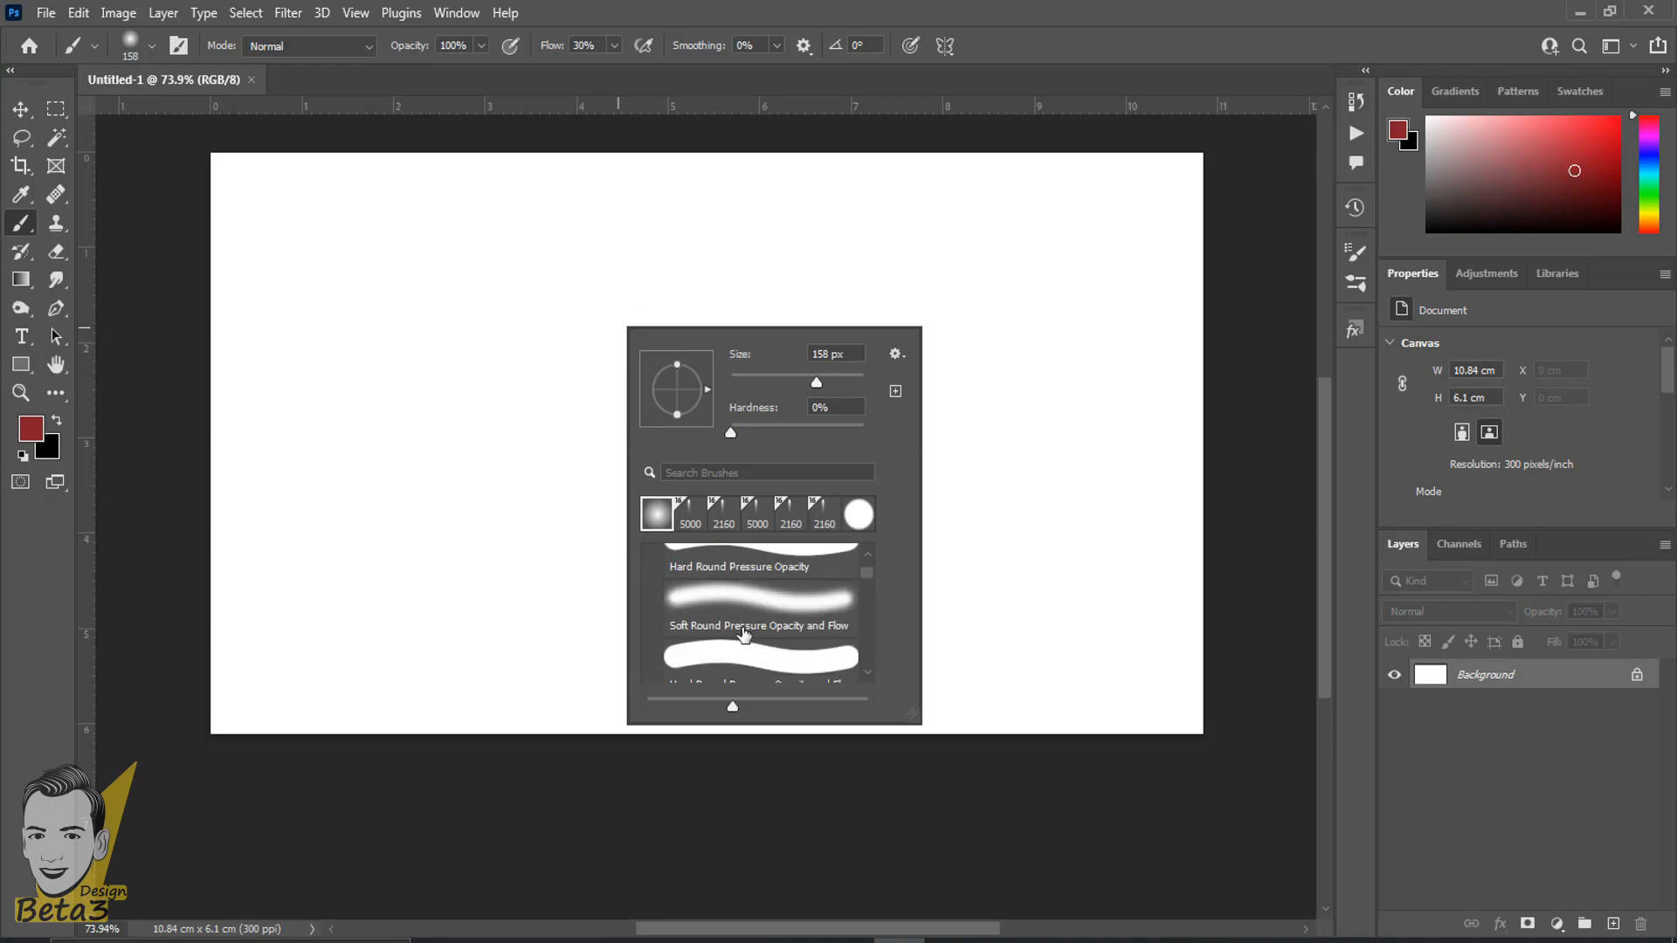
scroll(744, 635, "down", 4)
scroll(742, 633, "up", 10)
scroll(742, 629, "up", 4)
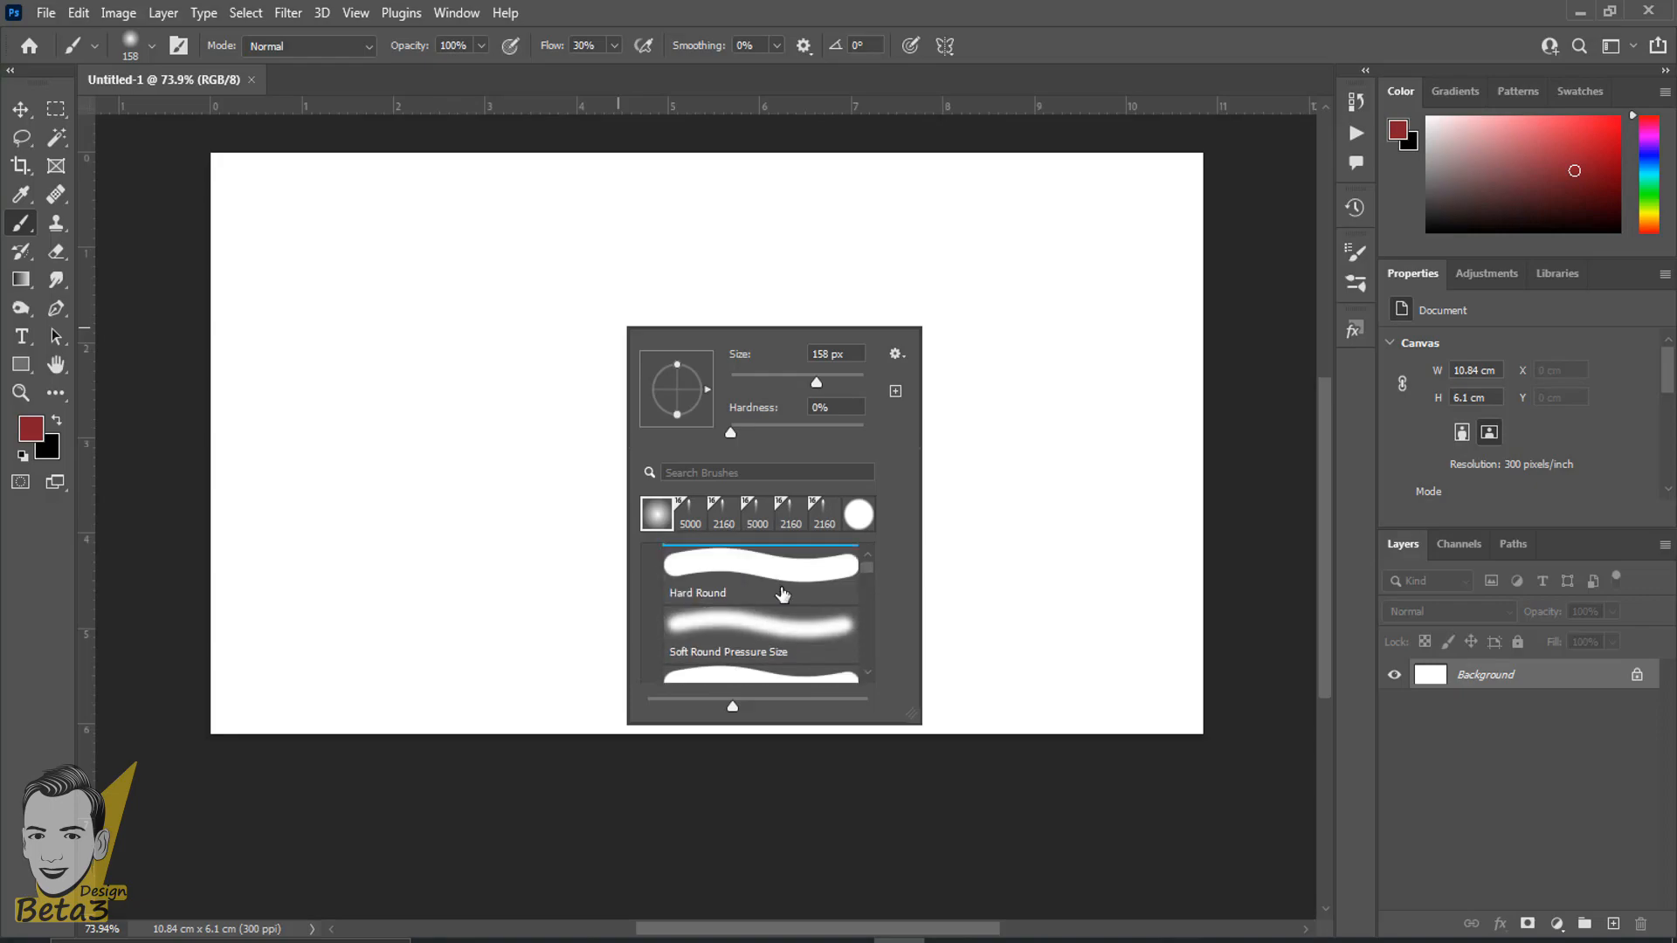
scroll(783, 594, "up", 3)
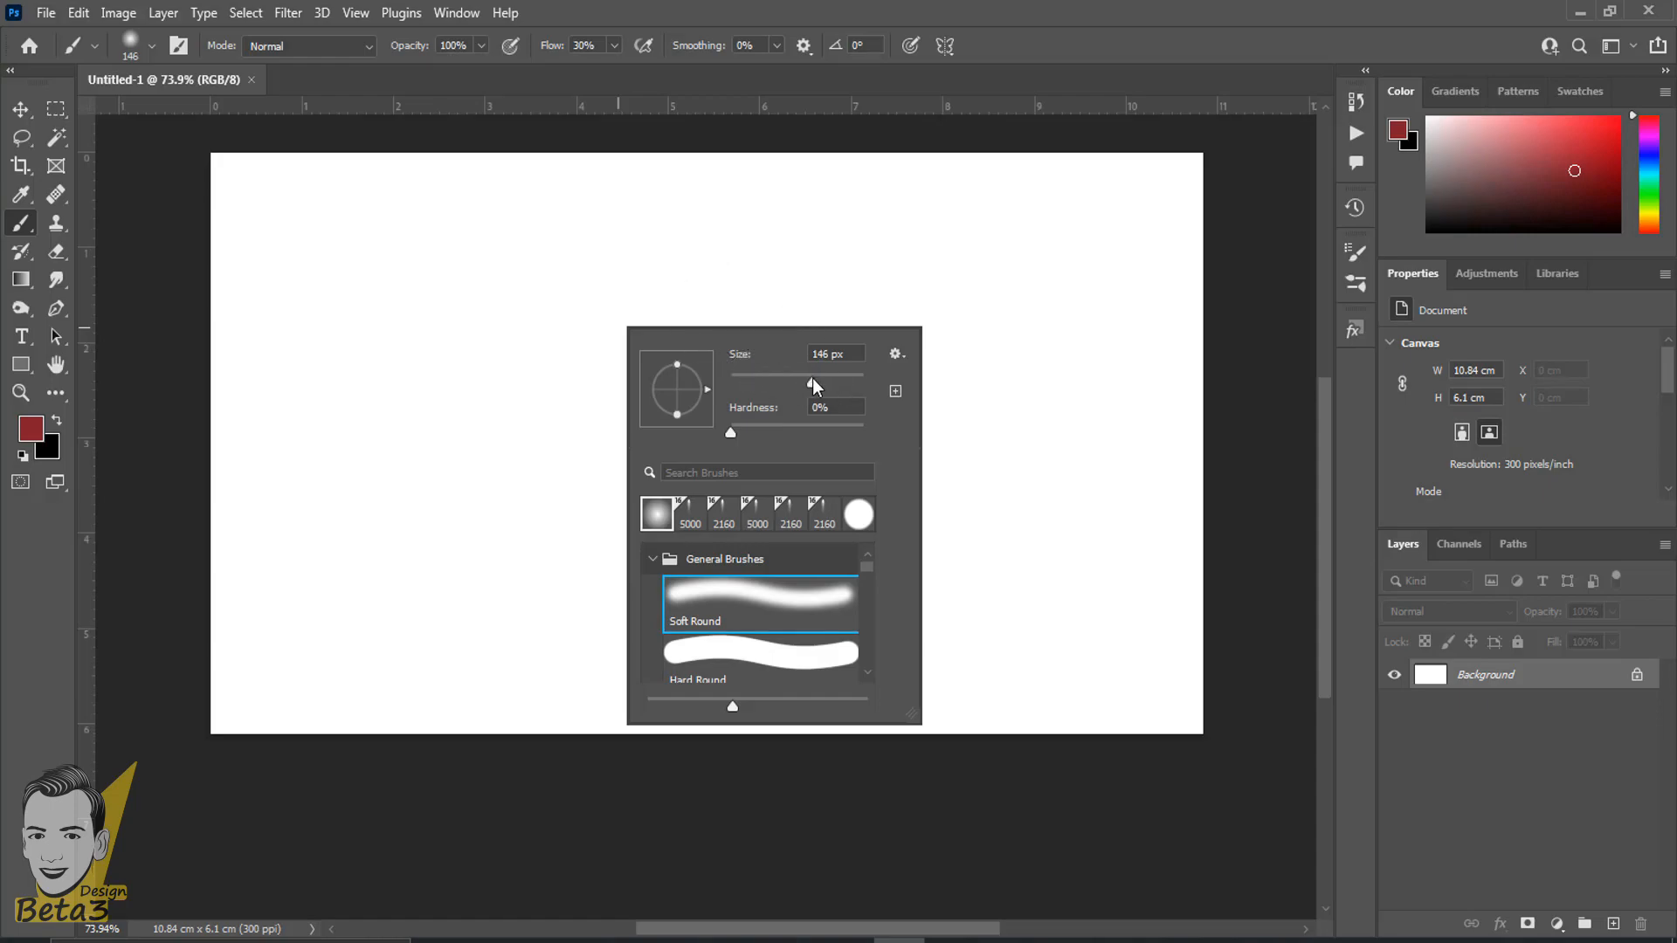
- Reduce the soft round brush size to 37 px
left_click_drag(823, 384, 818, 384)
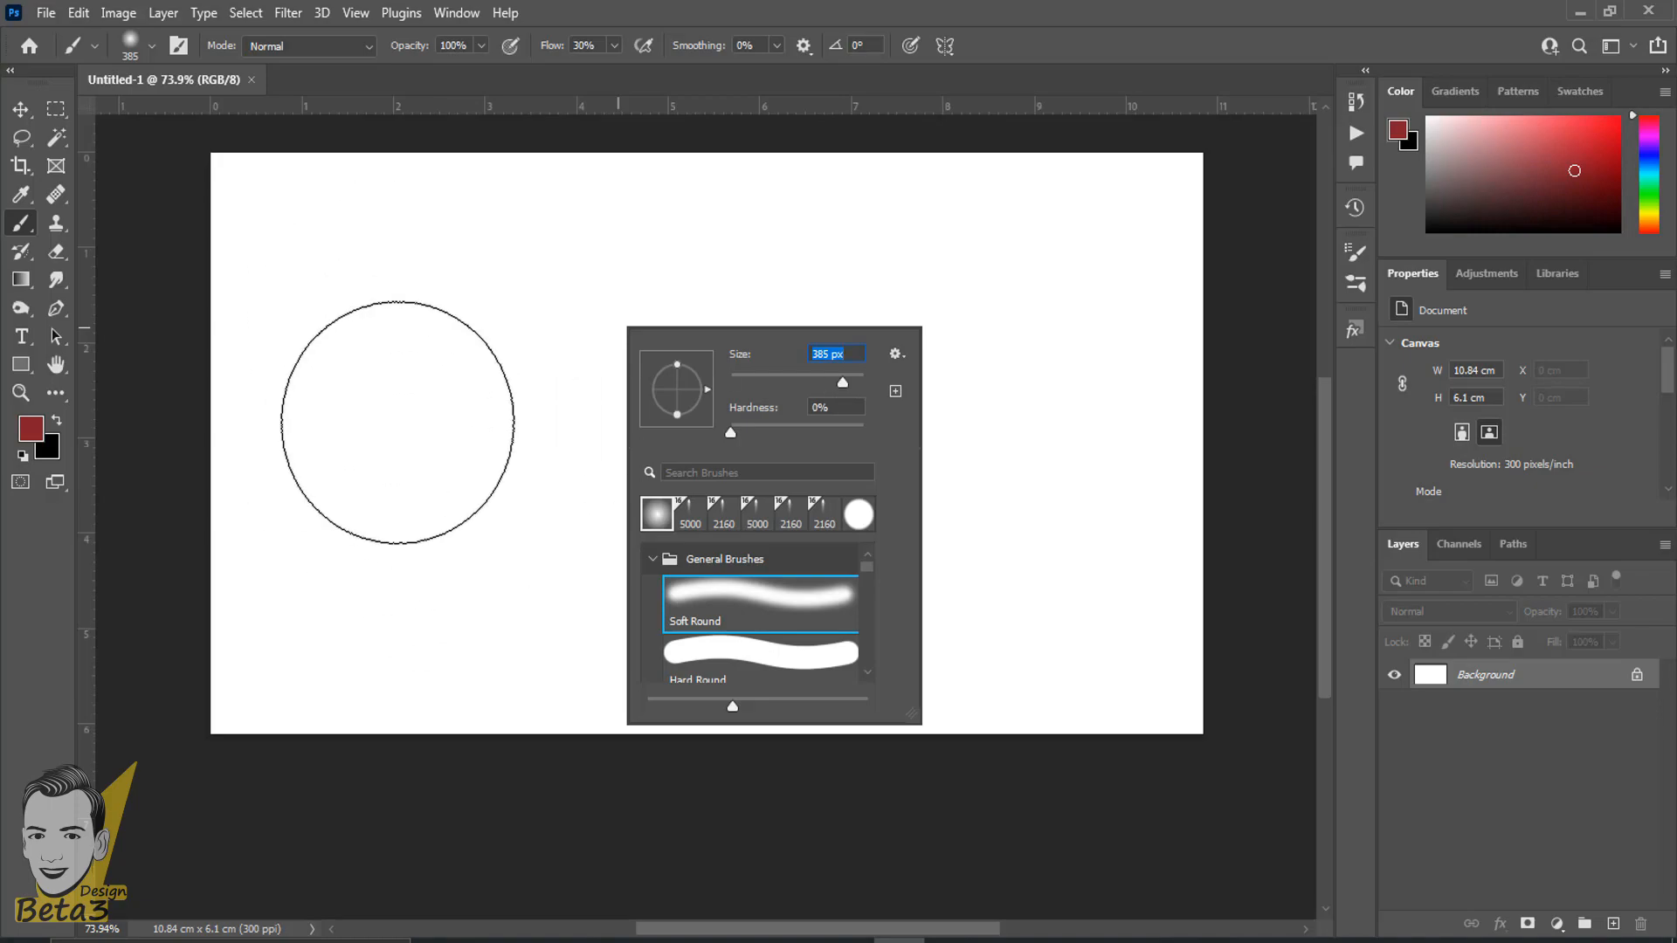
left_click(755, 375)
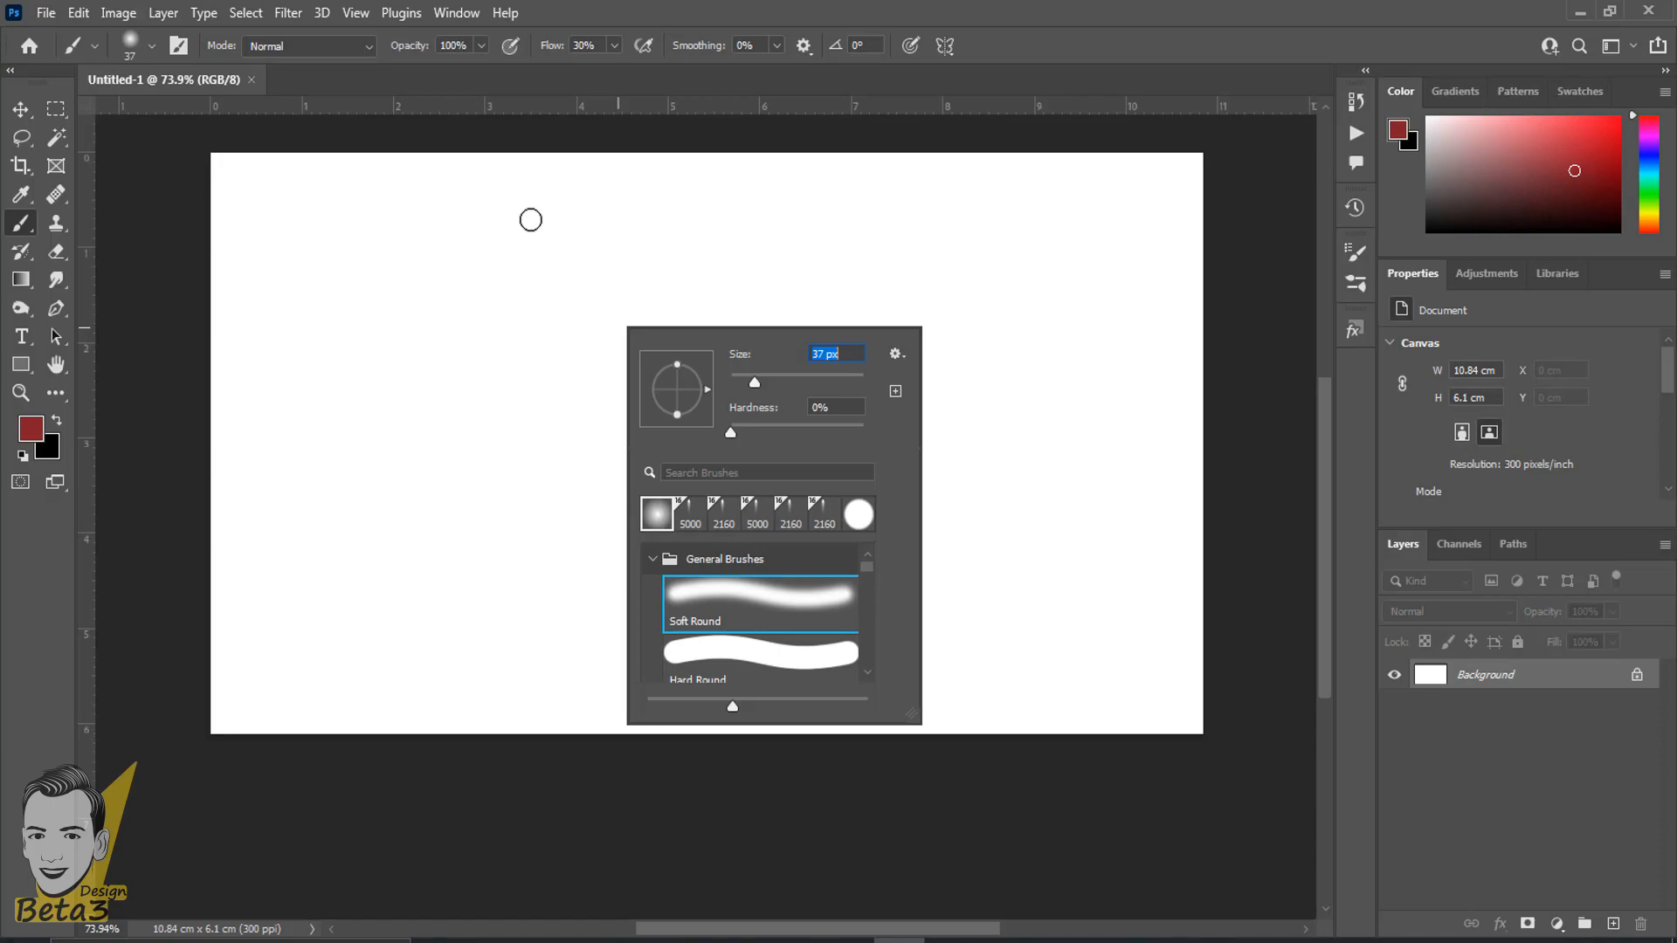
key("Return")
scroll(612, 441, "up", 3)
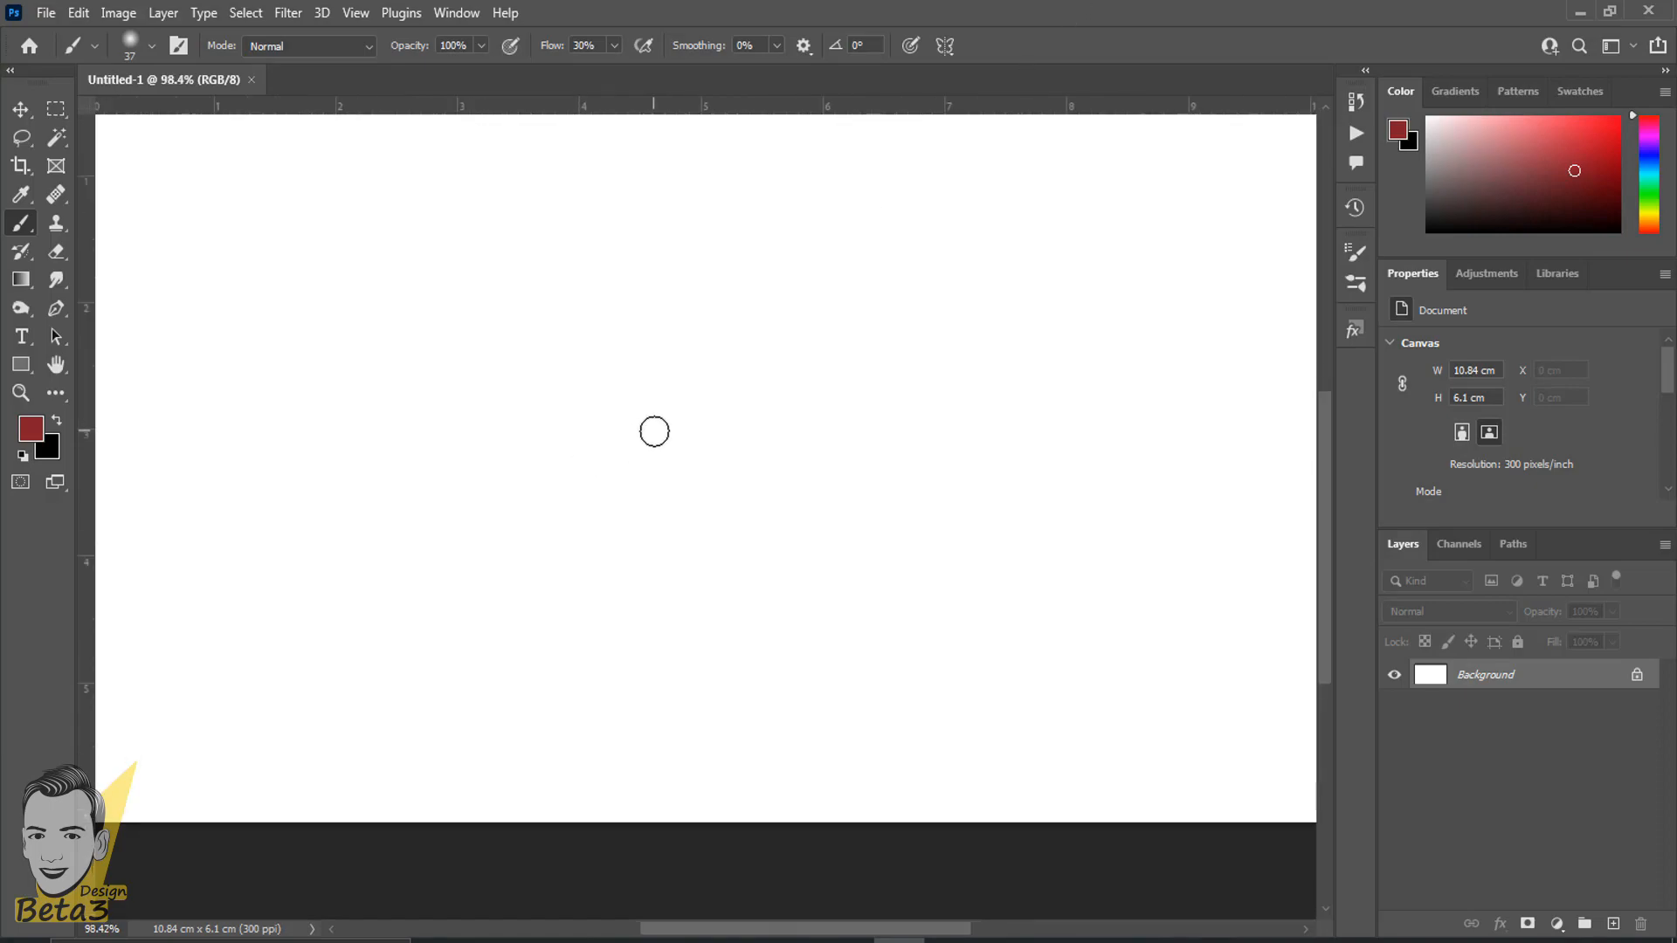
- Enlarge the soft round brush to 300 px
key("bracketright")
key("bracketright")
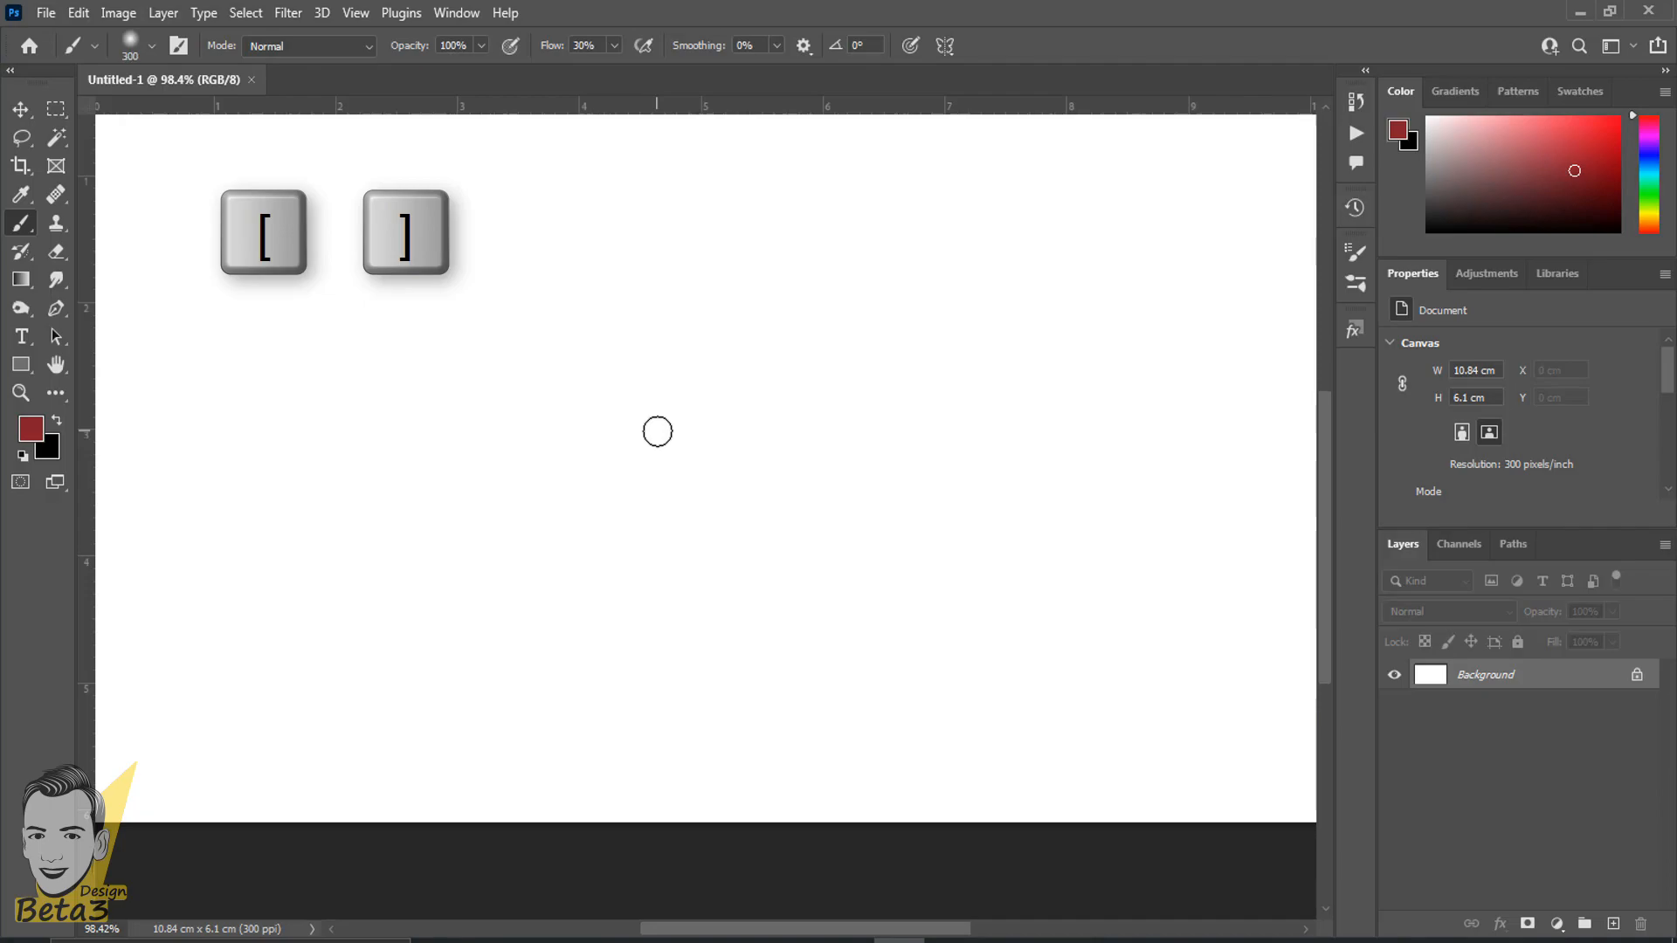
key("bracketright")
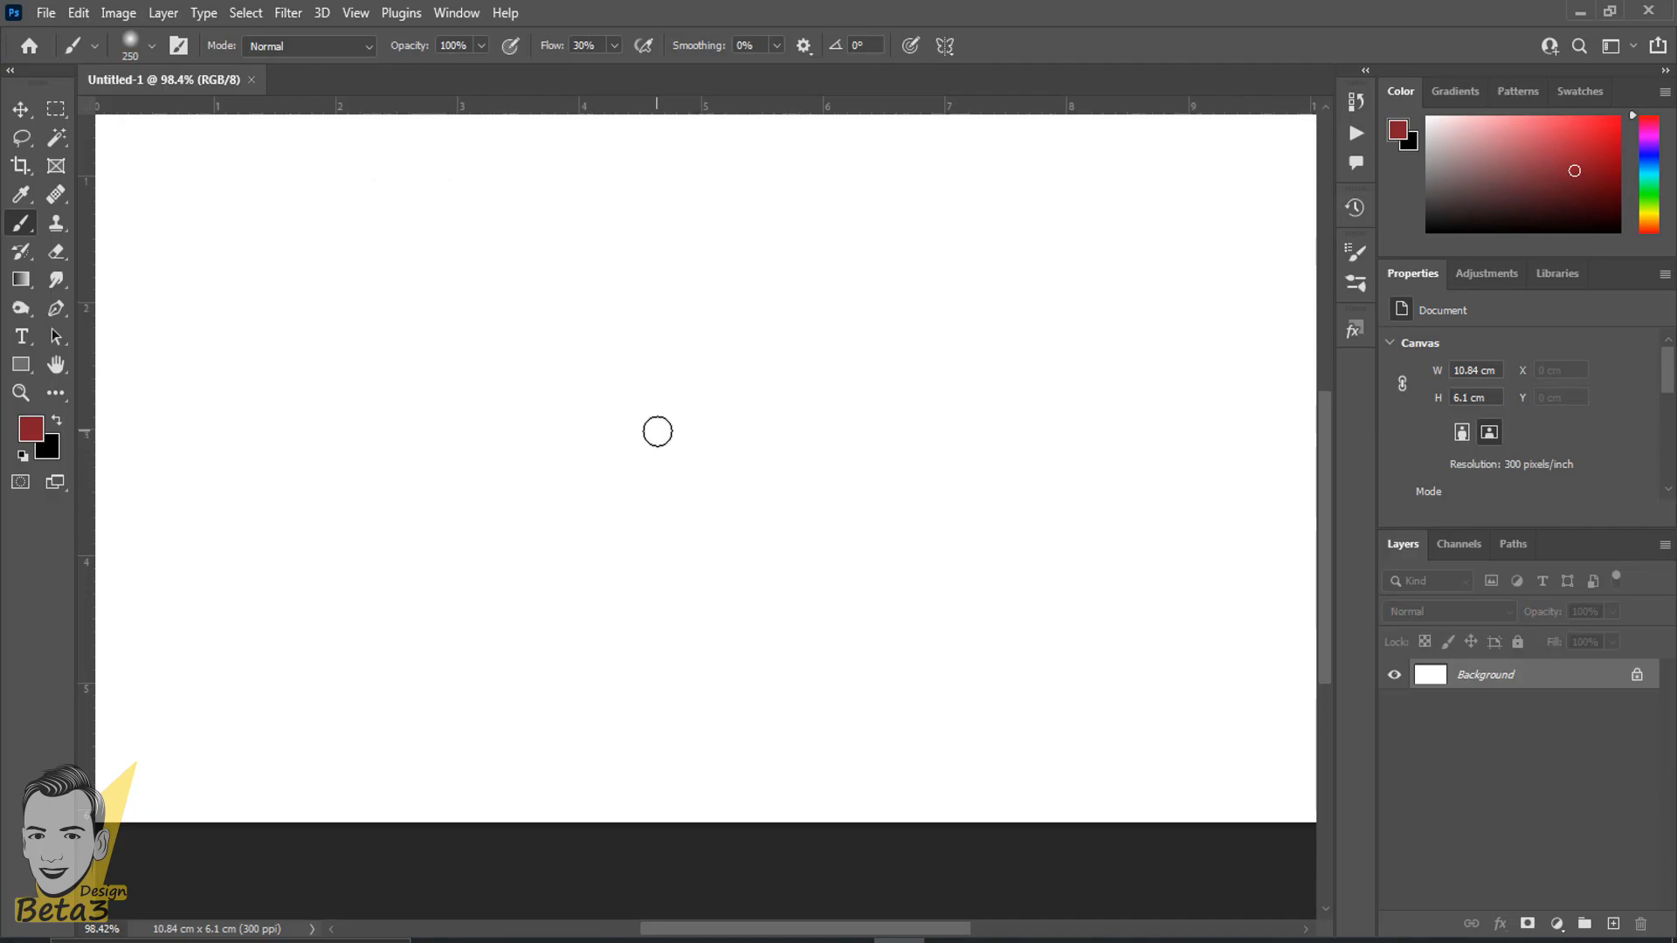
right_click(658, 431)
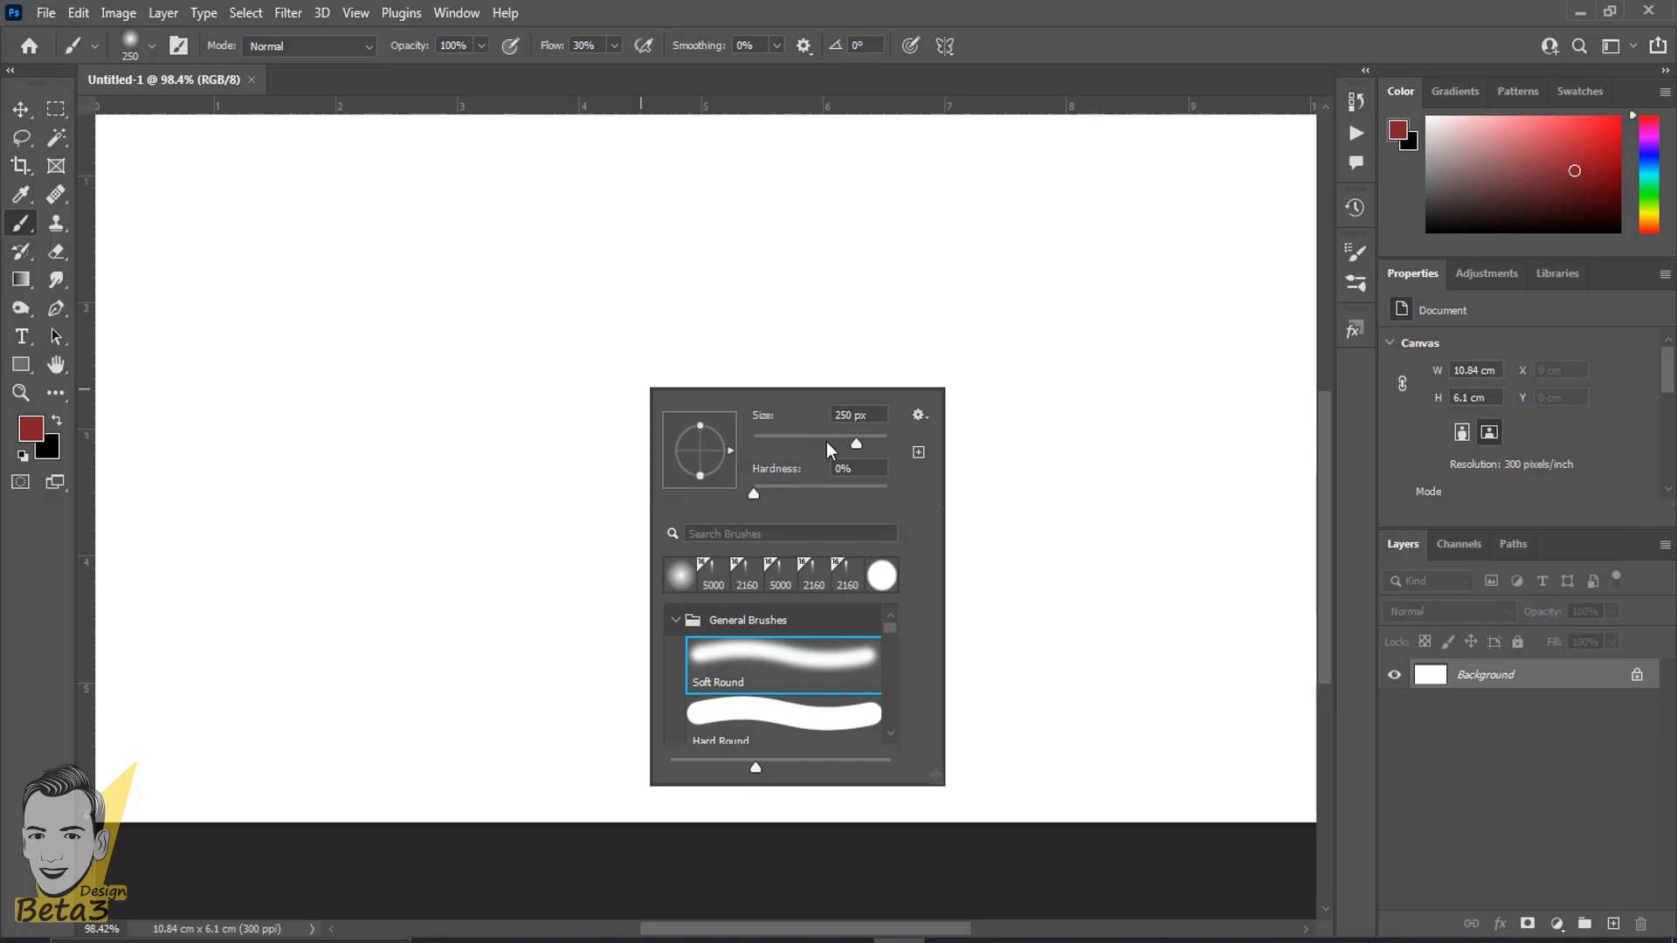
left_click(1168, 4)
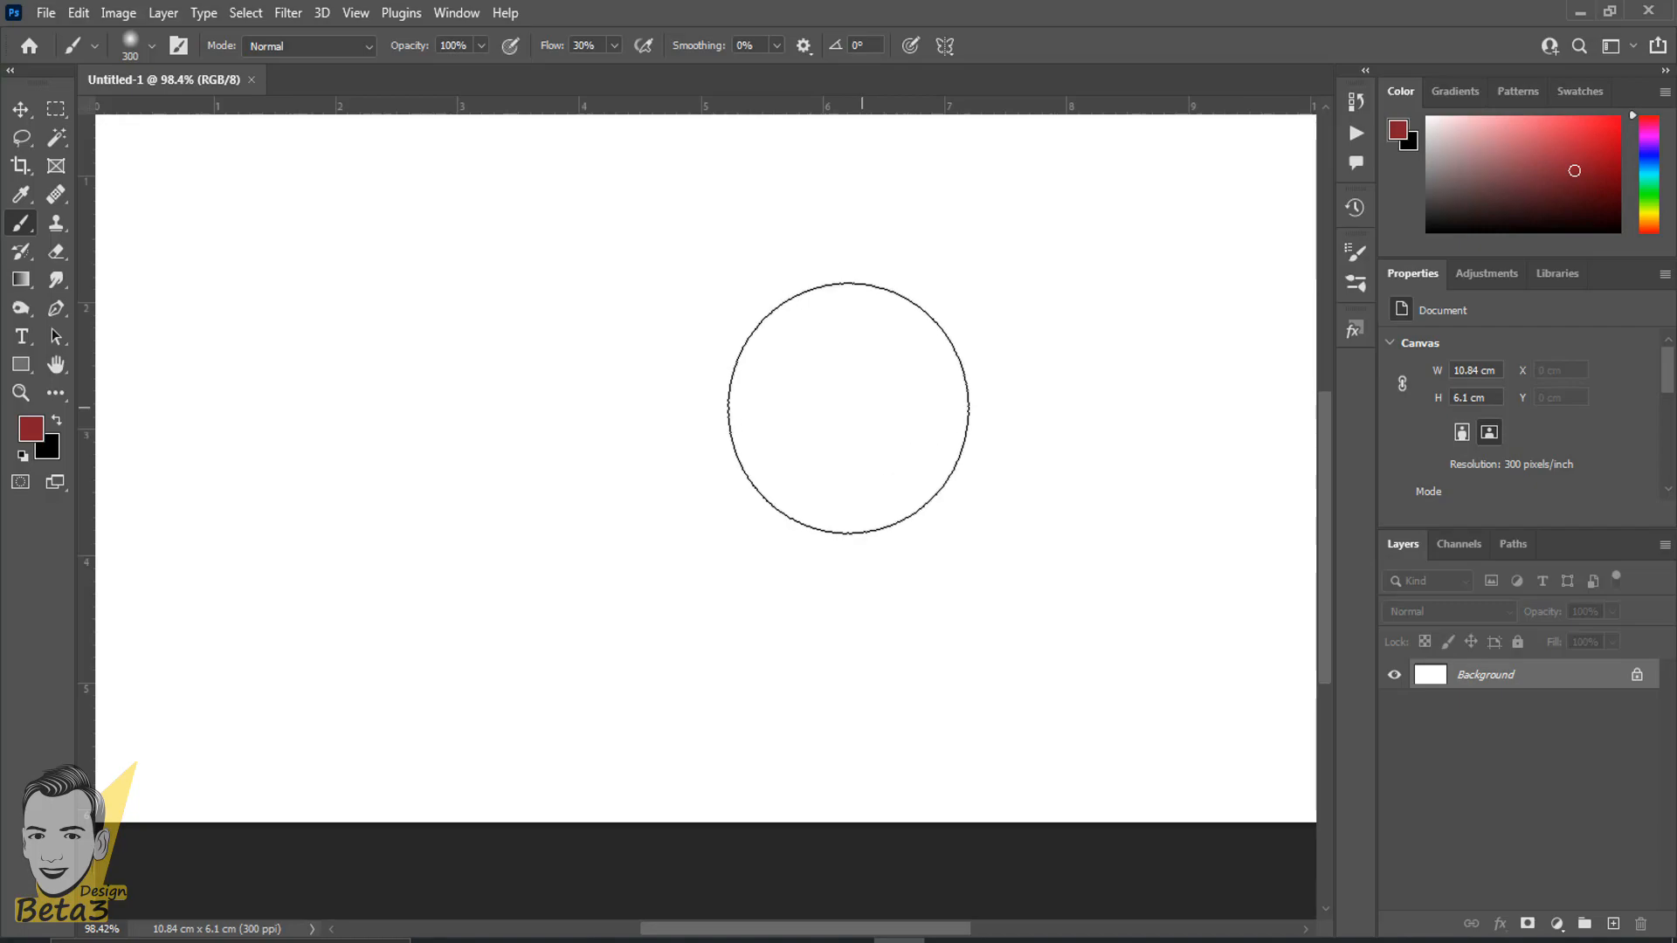
right_click(845, 403)
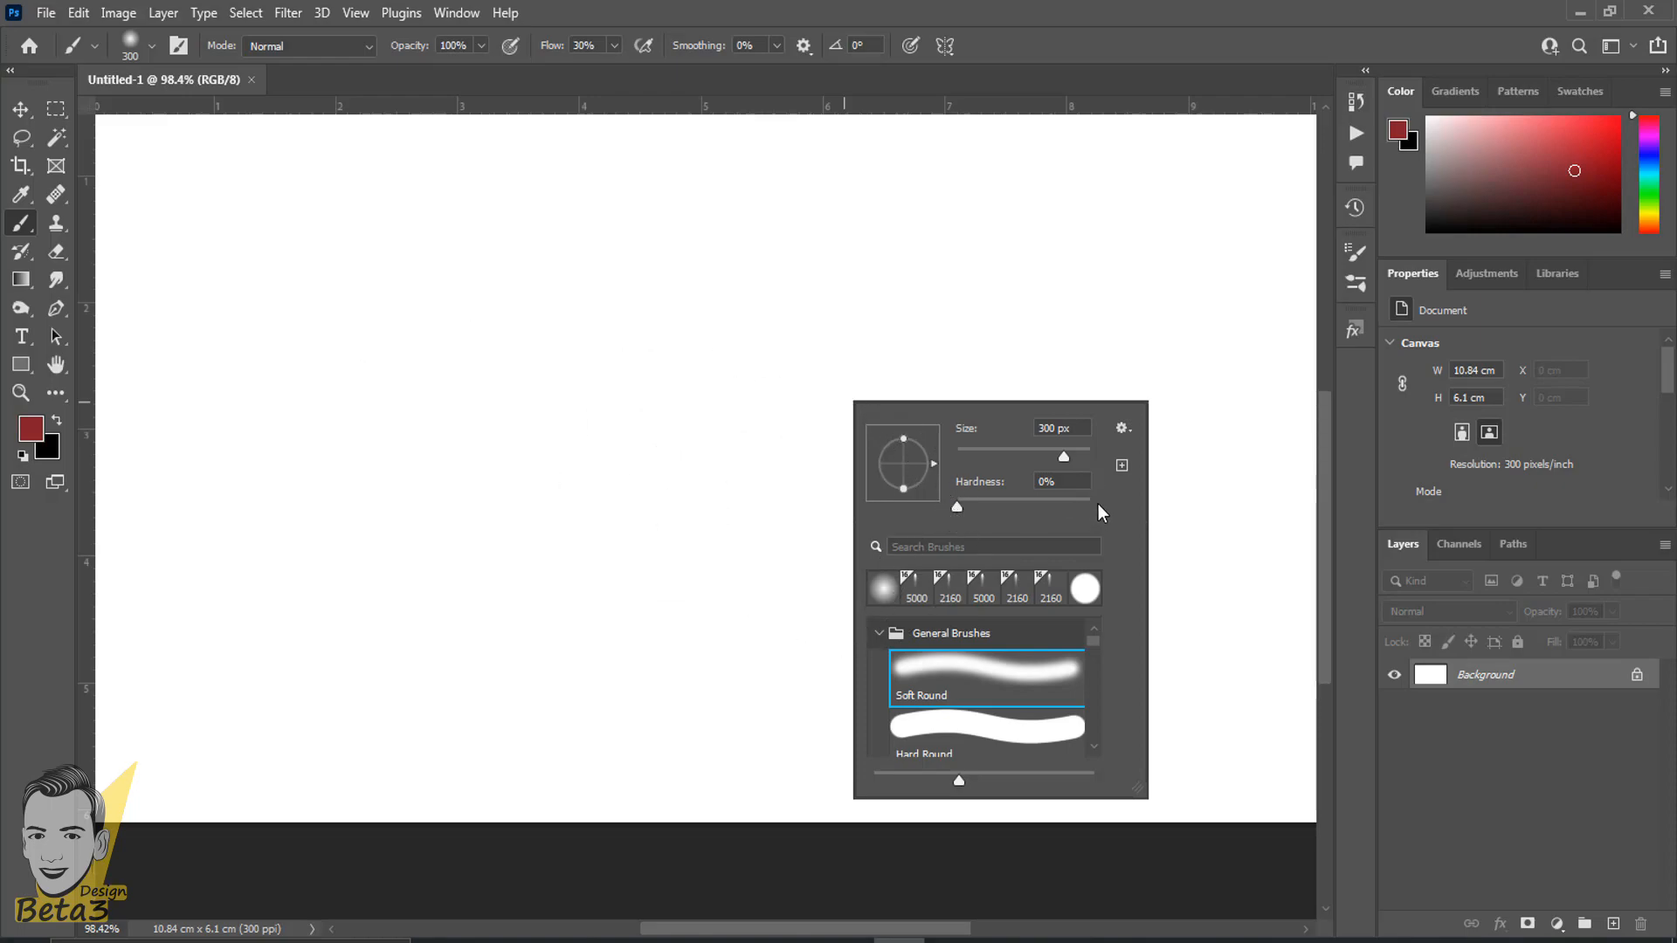
left_click(912, 5)
scroll(711, 323, "down", 4)
scroll(710, 323, "up", 4)
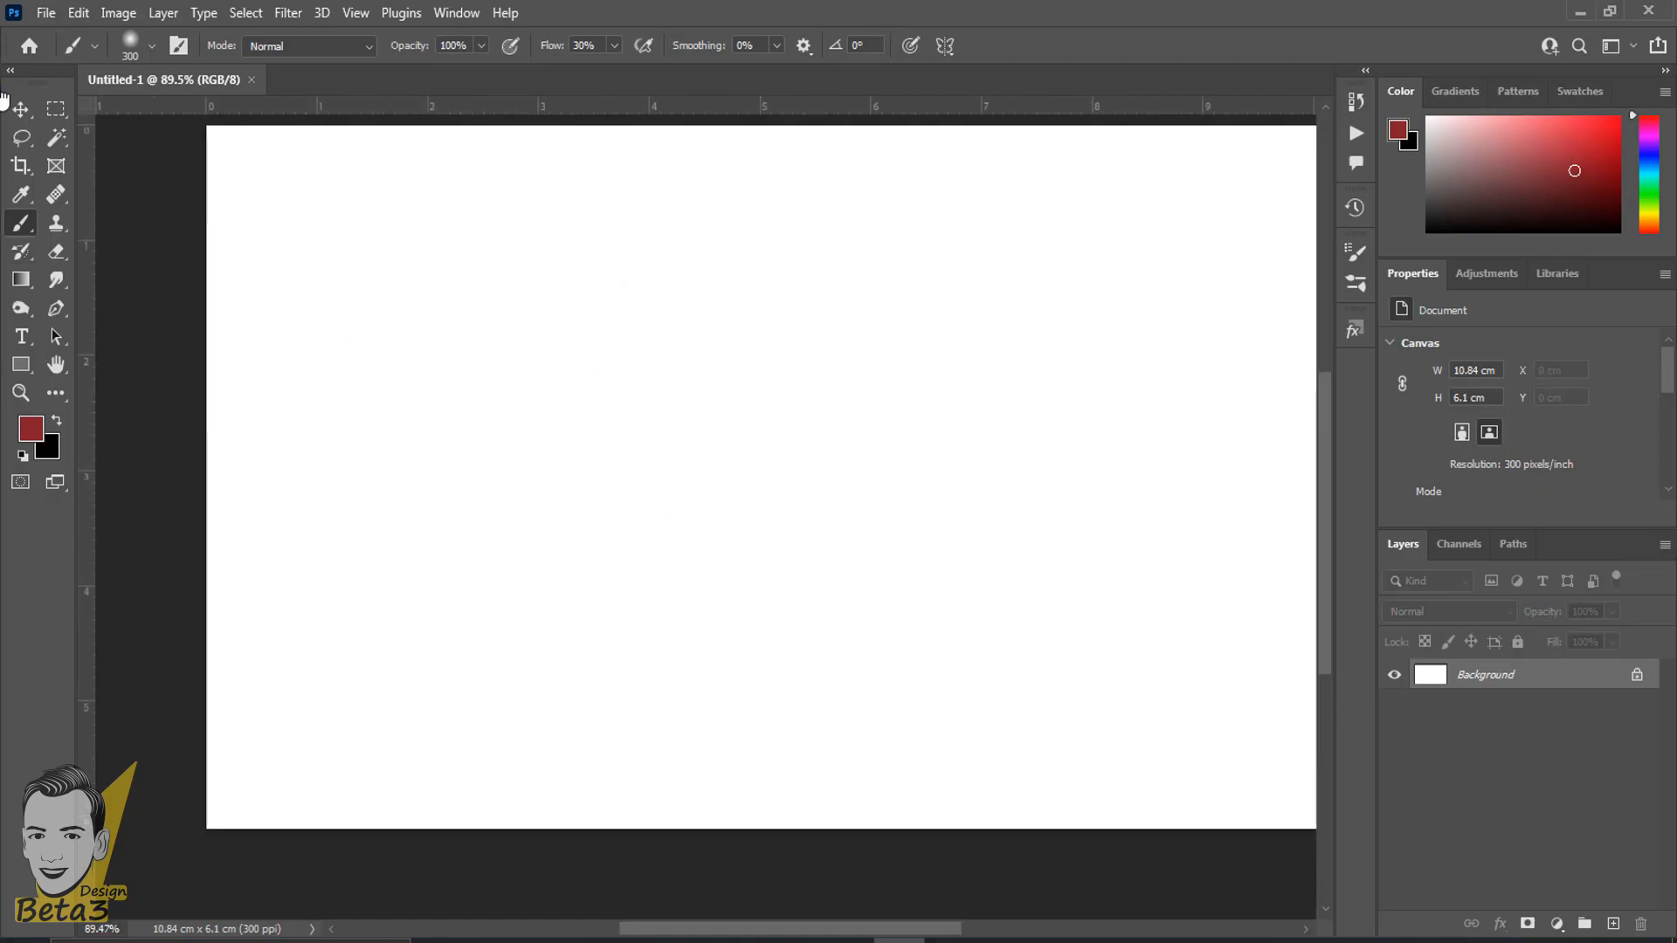
- Keep the Brush Tool active and change the foreground color to a bright red
right_click(23, 228)
left_click(111, 223)
left_click(31, 428)
type("e9061f")
left_click_drag(1283, 399, 1279, 380)
left_click(1497, 369)
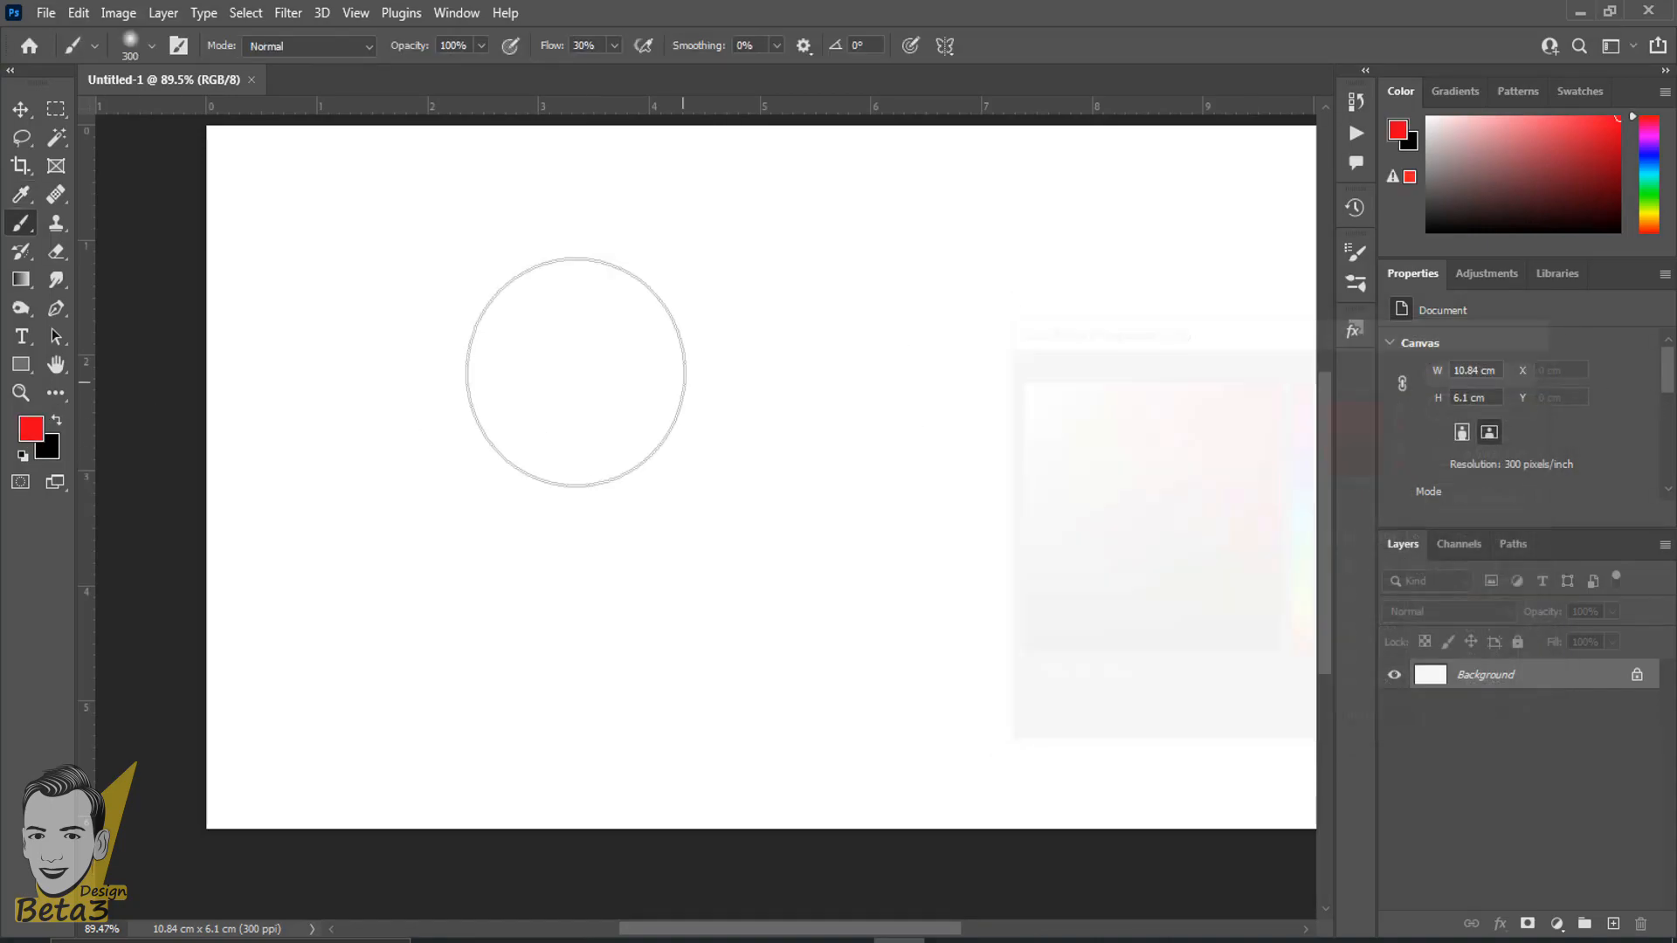
- Paint a single soft red dab on the left part of the canvas with the 300 px brush at 30% flow
scroll(541, 410, "up", 1)
left_click_drag(549, 415, 468, 408)
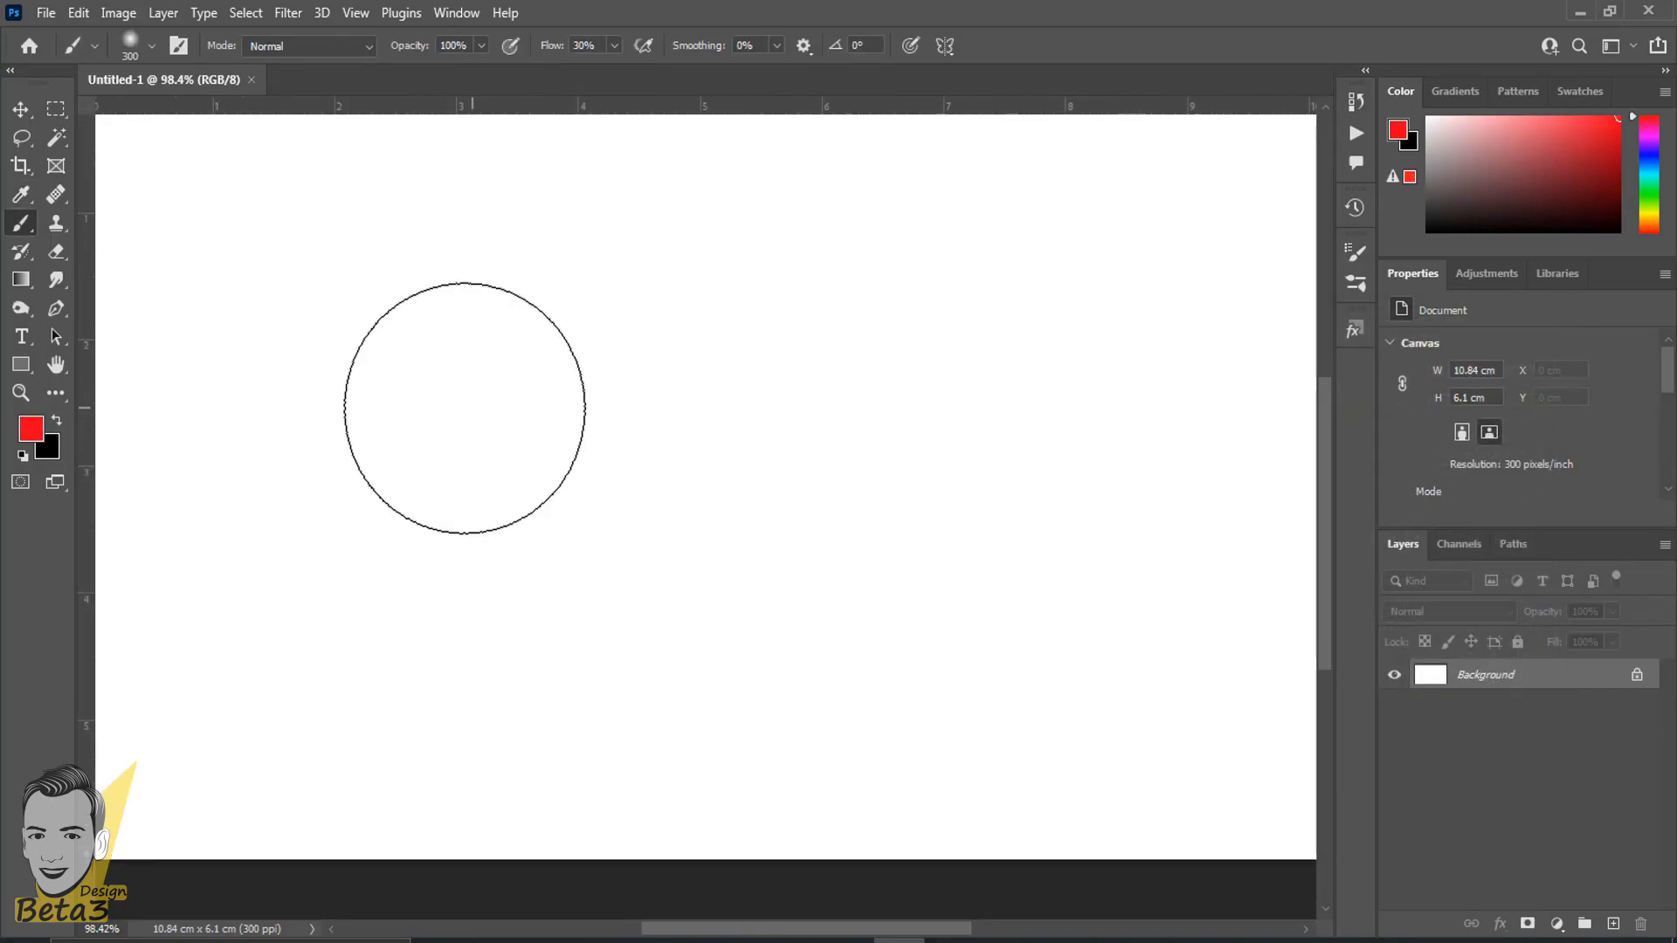
left_click(375, 404)
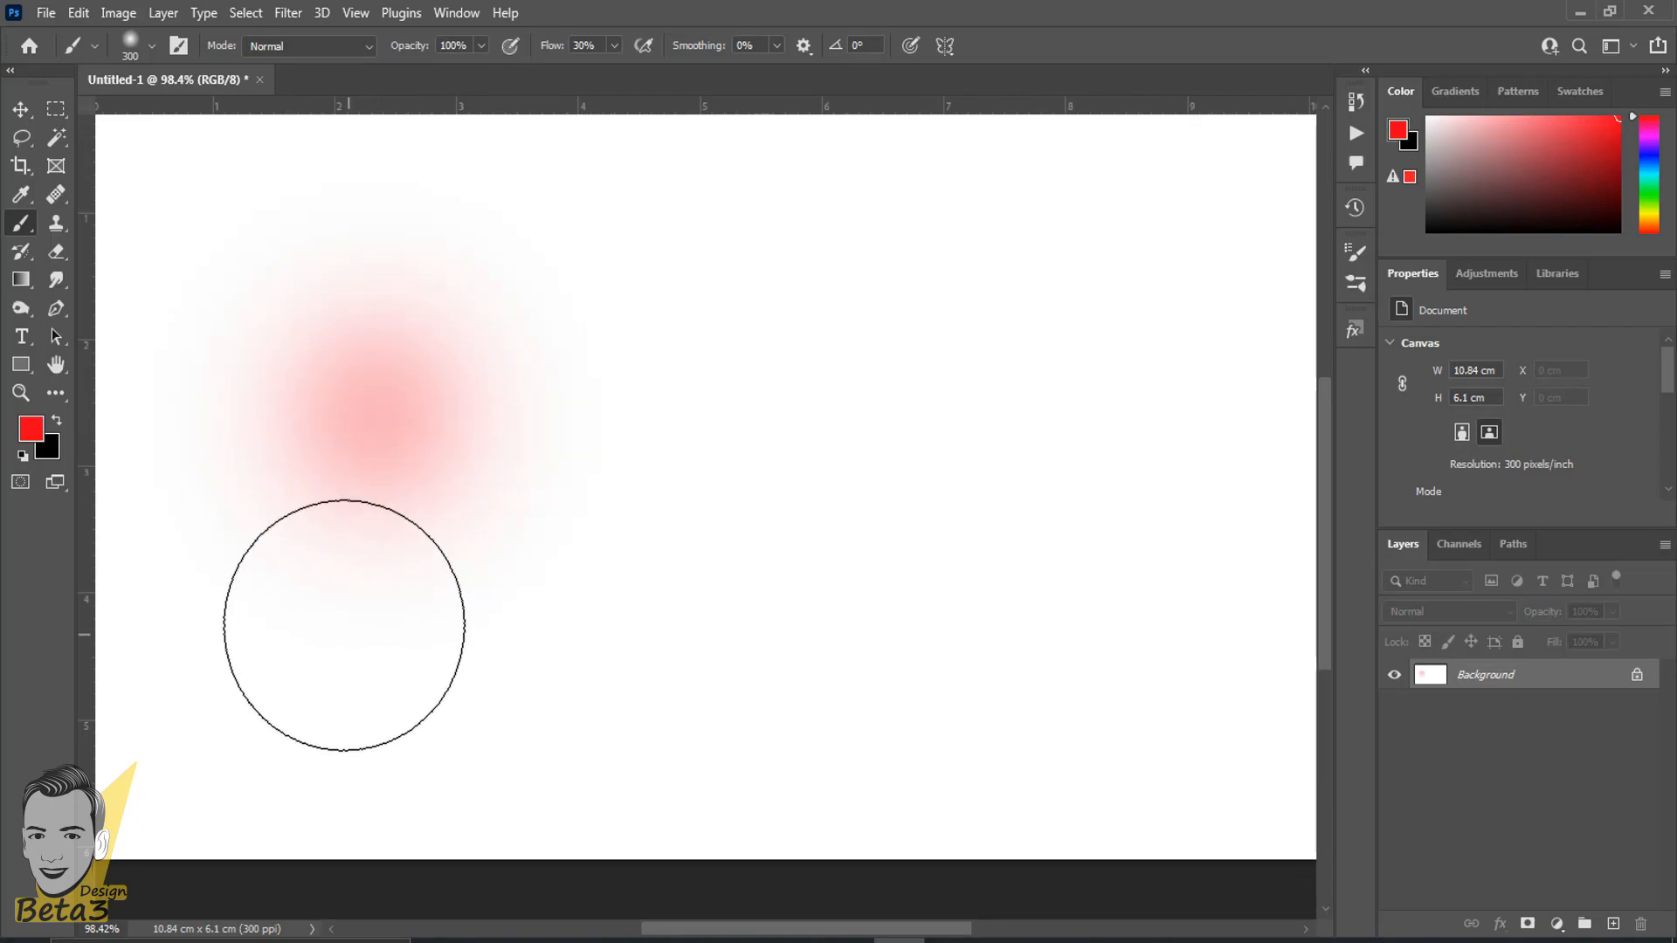
scroll(344, 618, "up", 3)
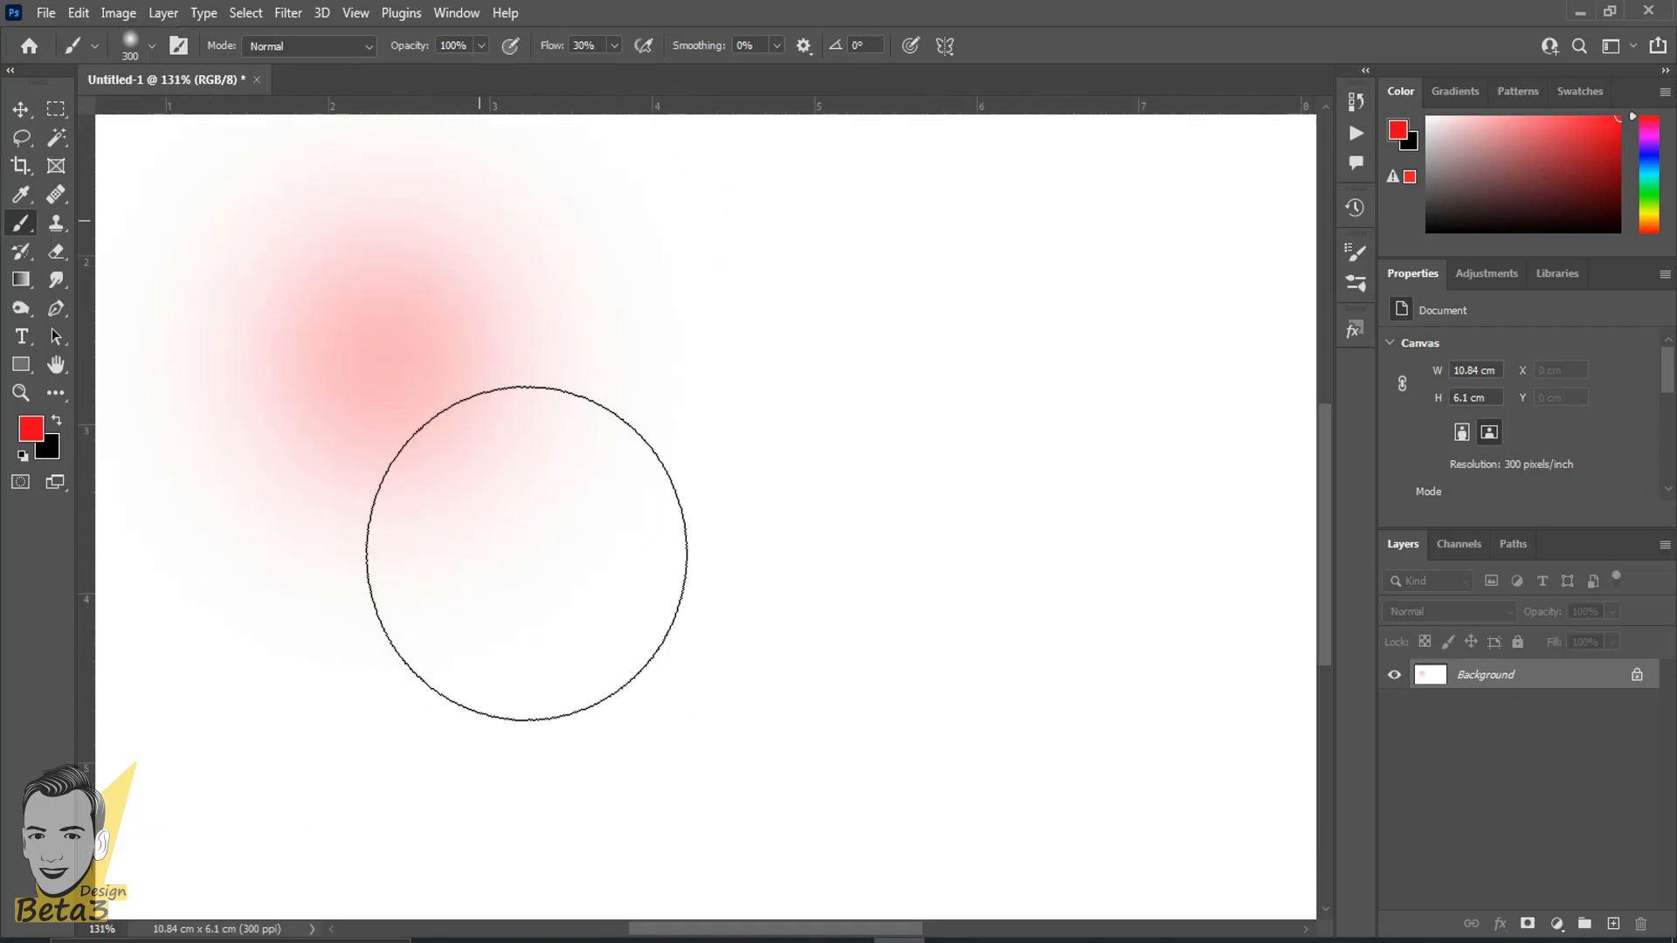
scroll(480, 577, "down", 2)
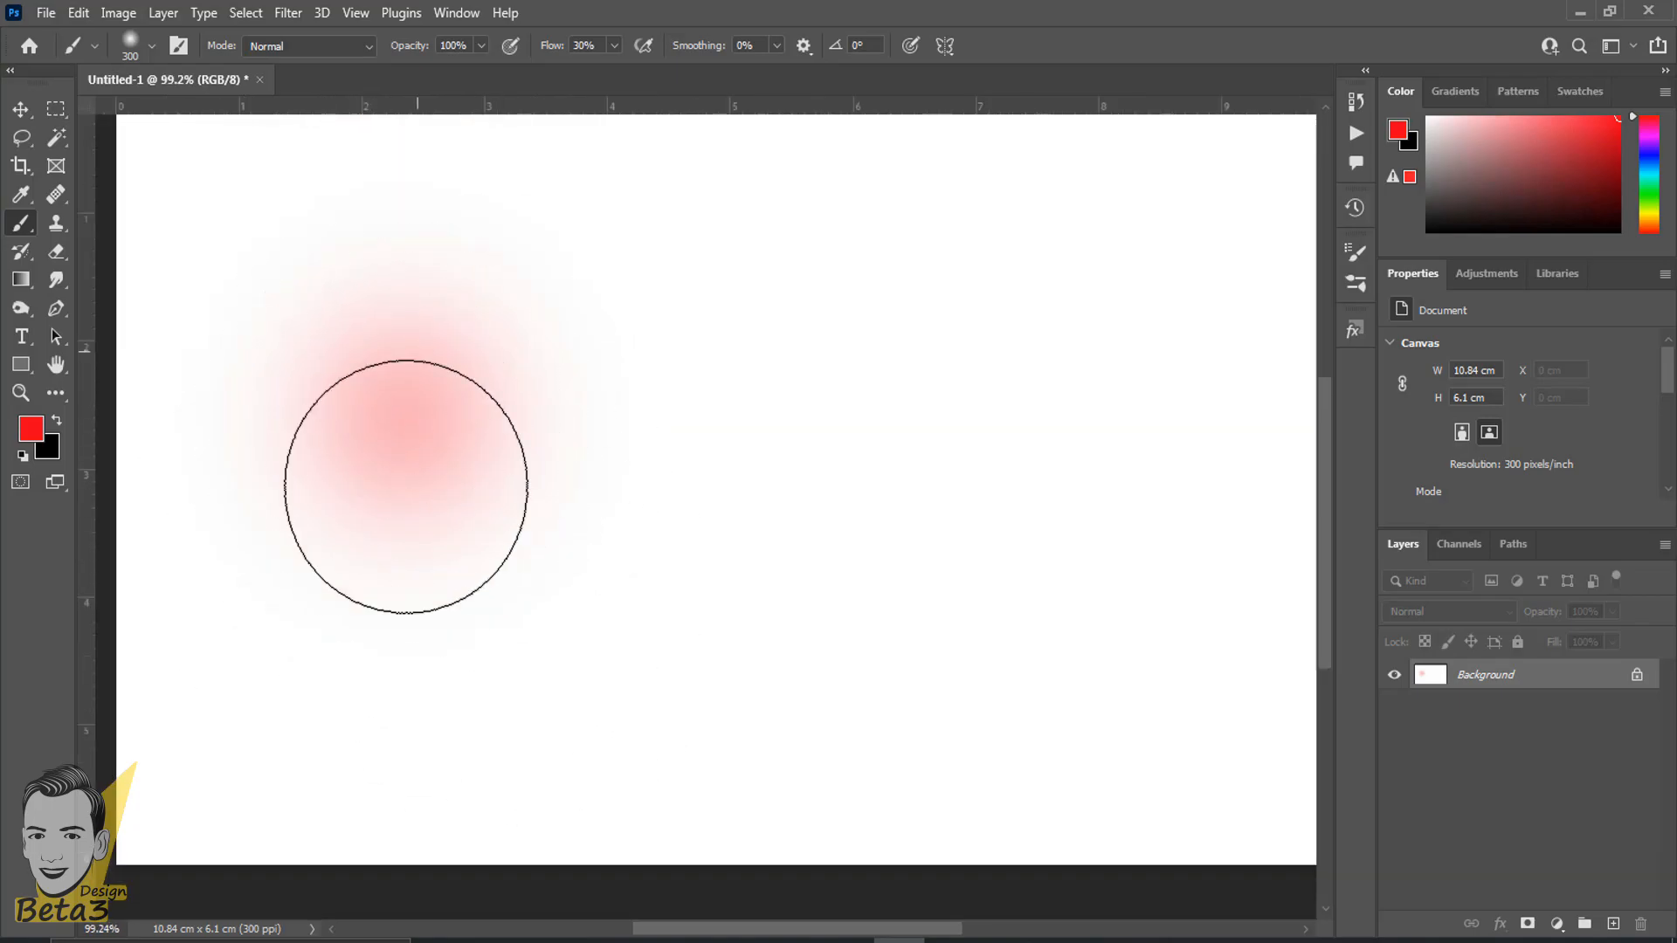
scroll(376, 406, "up", 2)
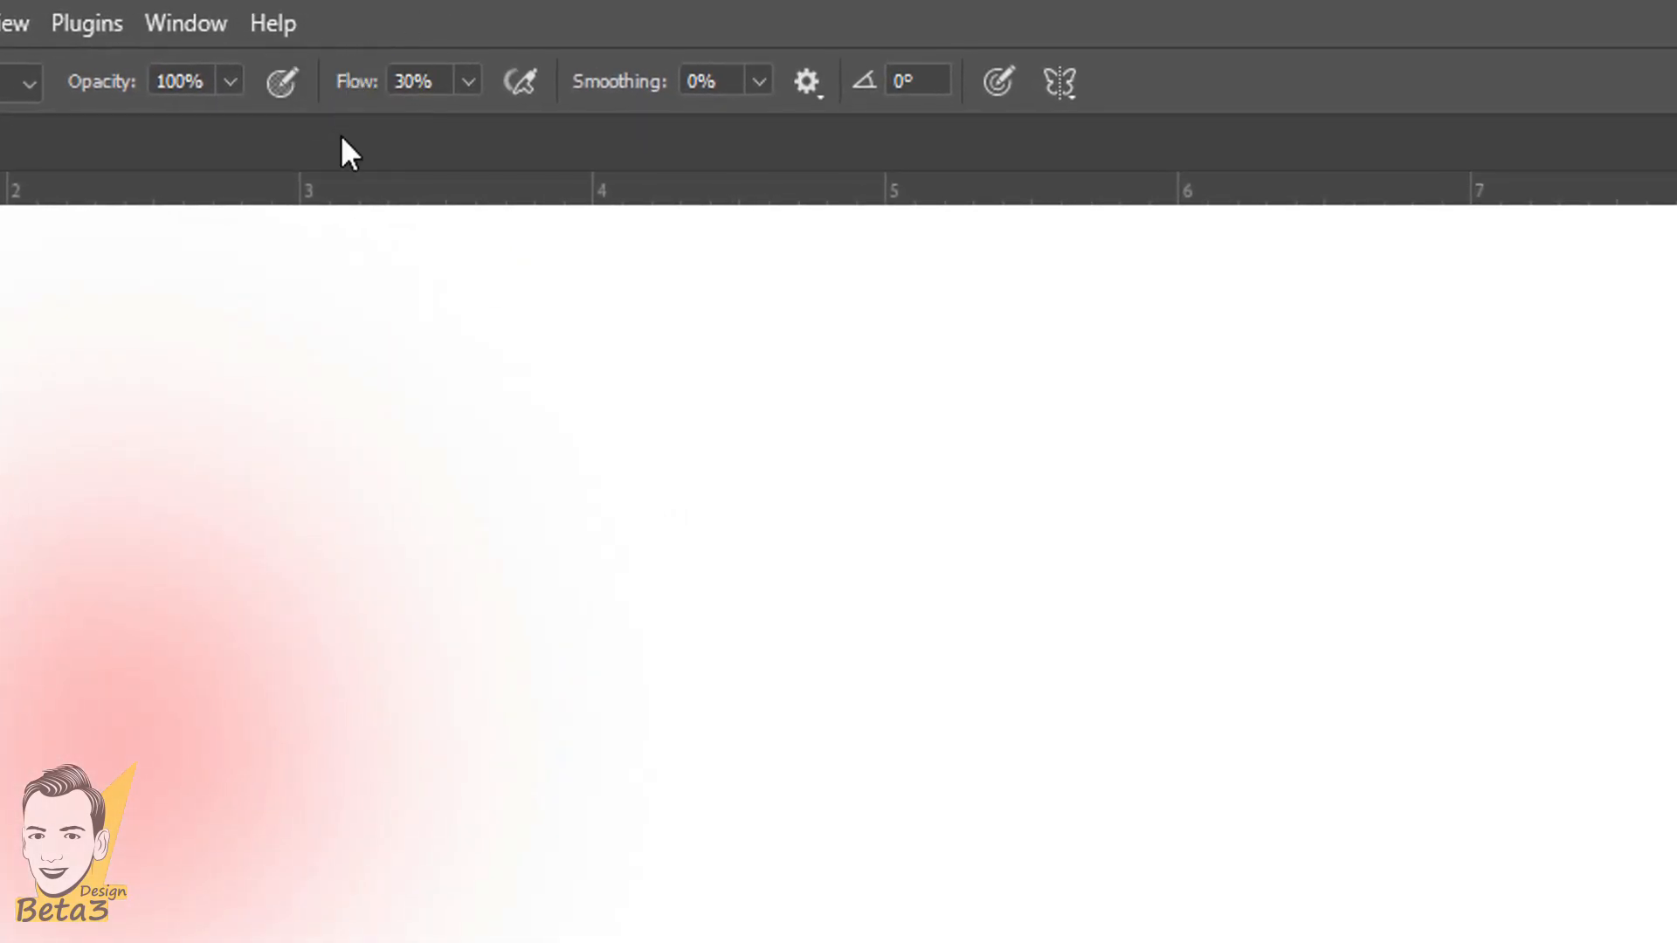
- Set the brush flow to 100% and paint a second red dab to the right of the first for comparison
left_click(417, 83)
type("100")
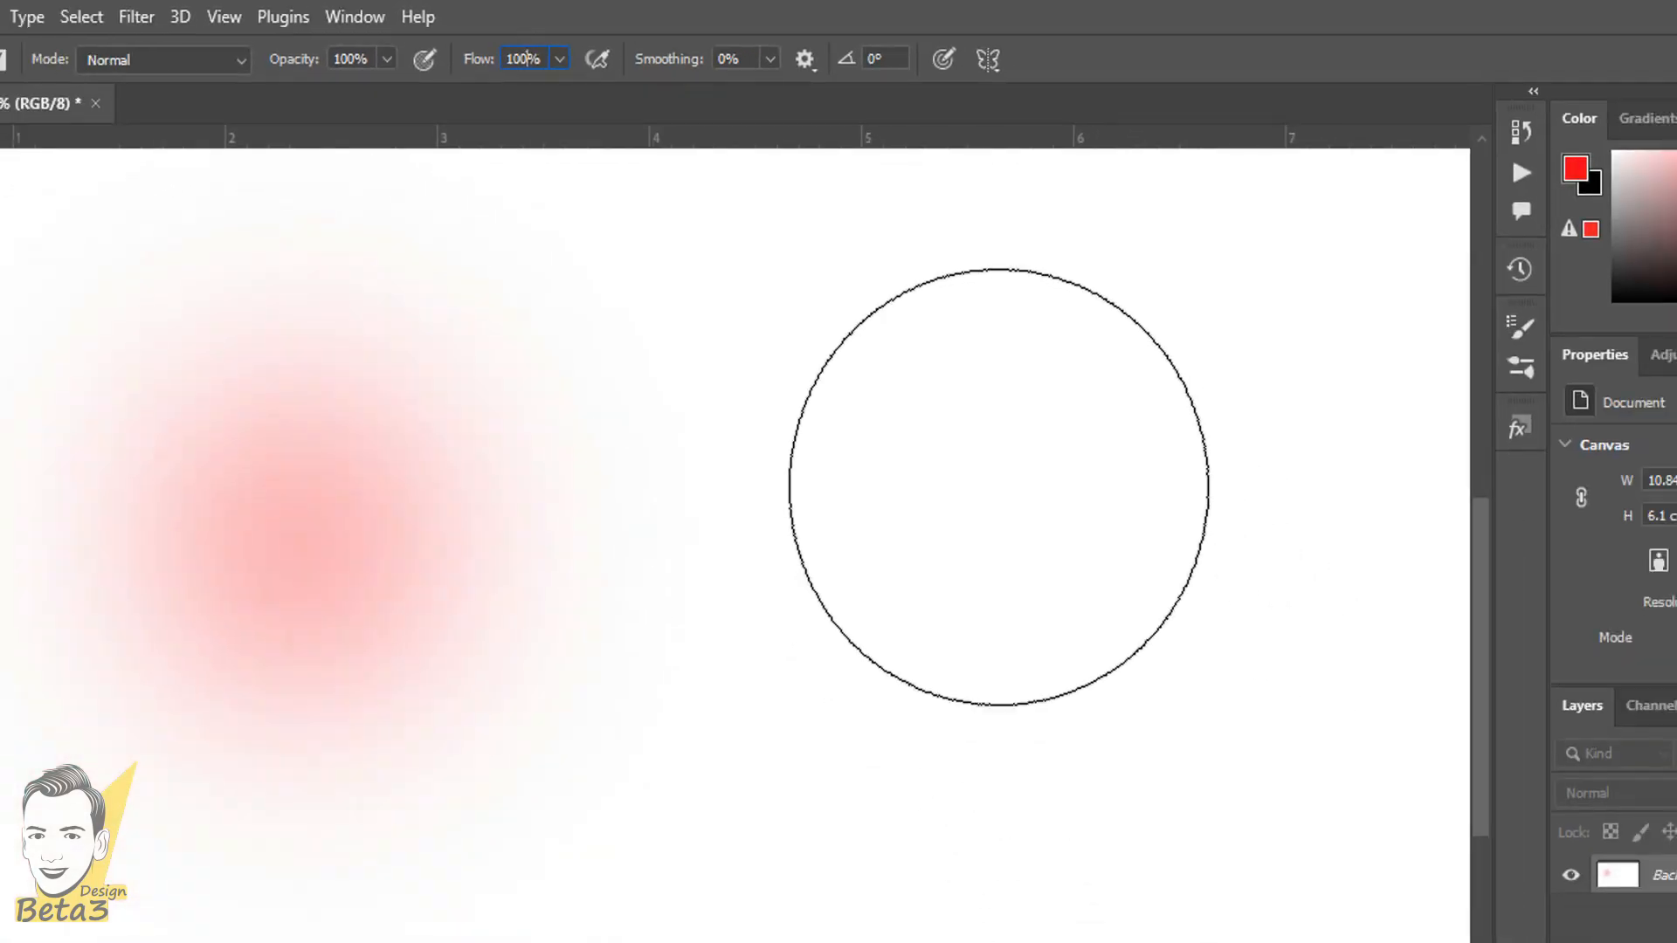
scroll(957, 846, "down", 4)
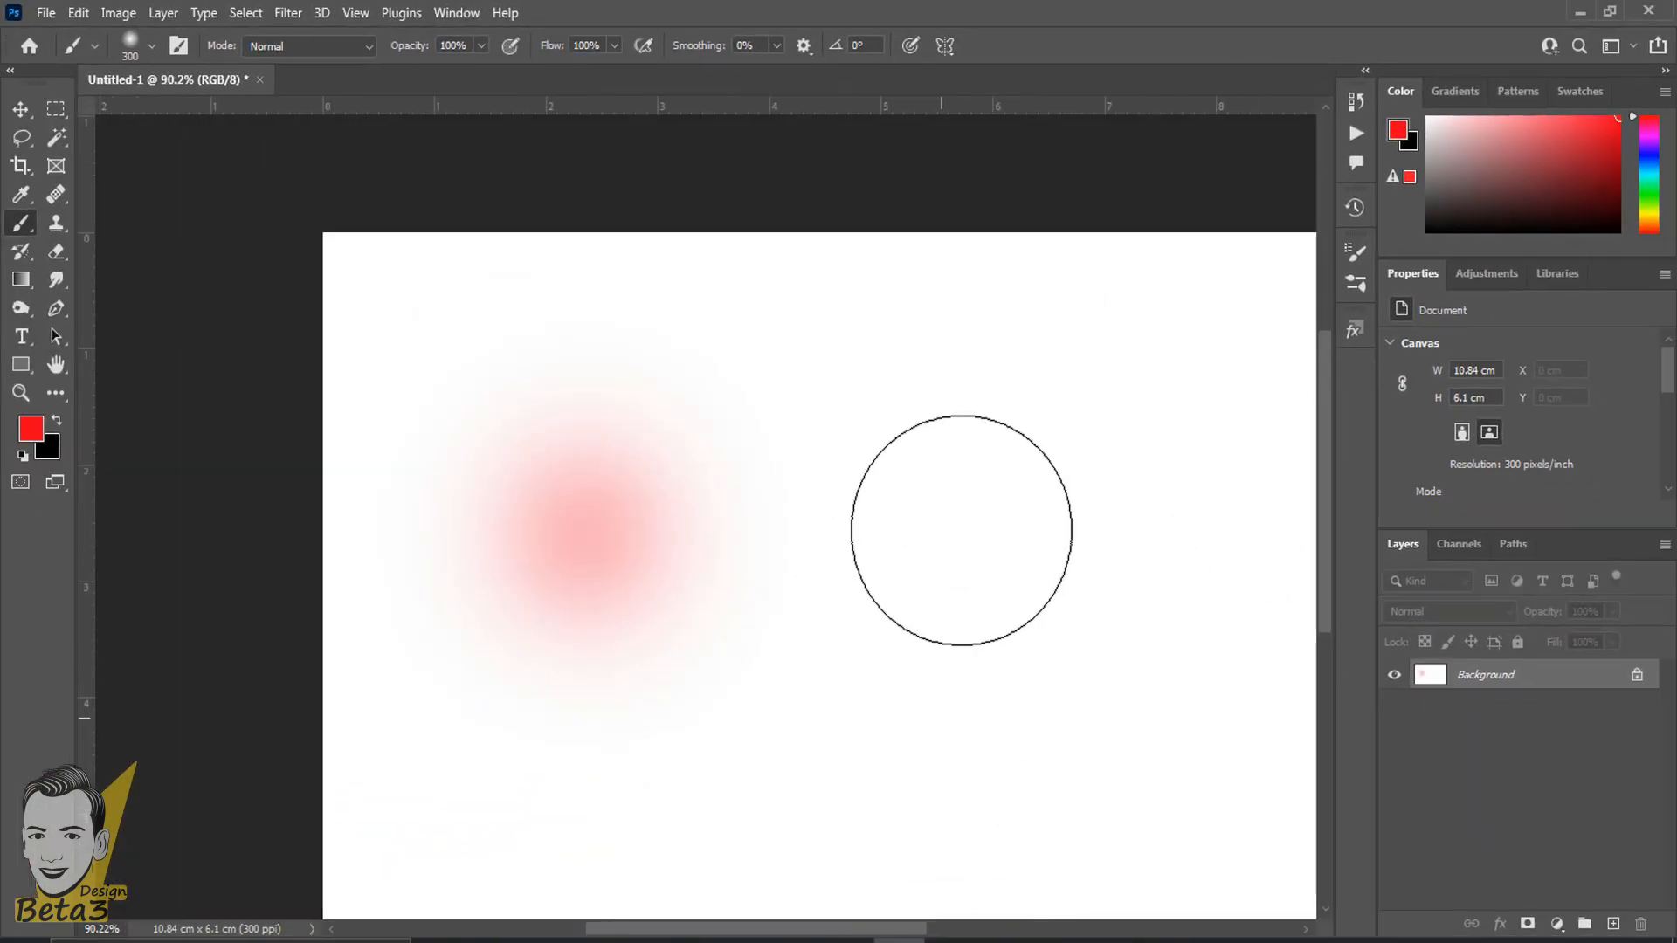
left_click(981, 521)
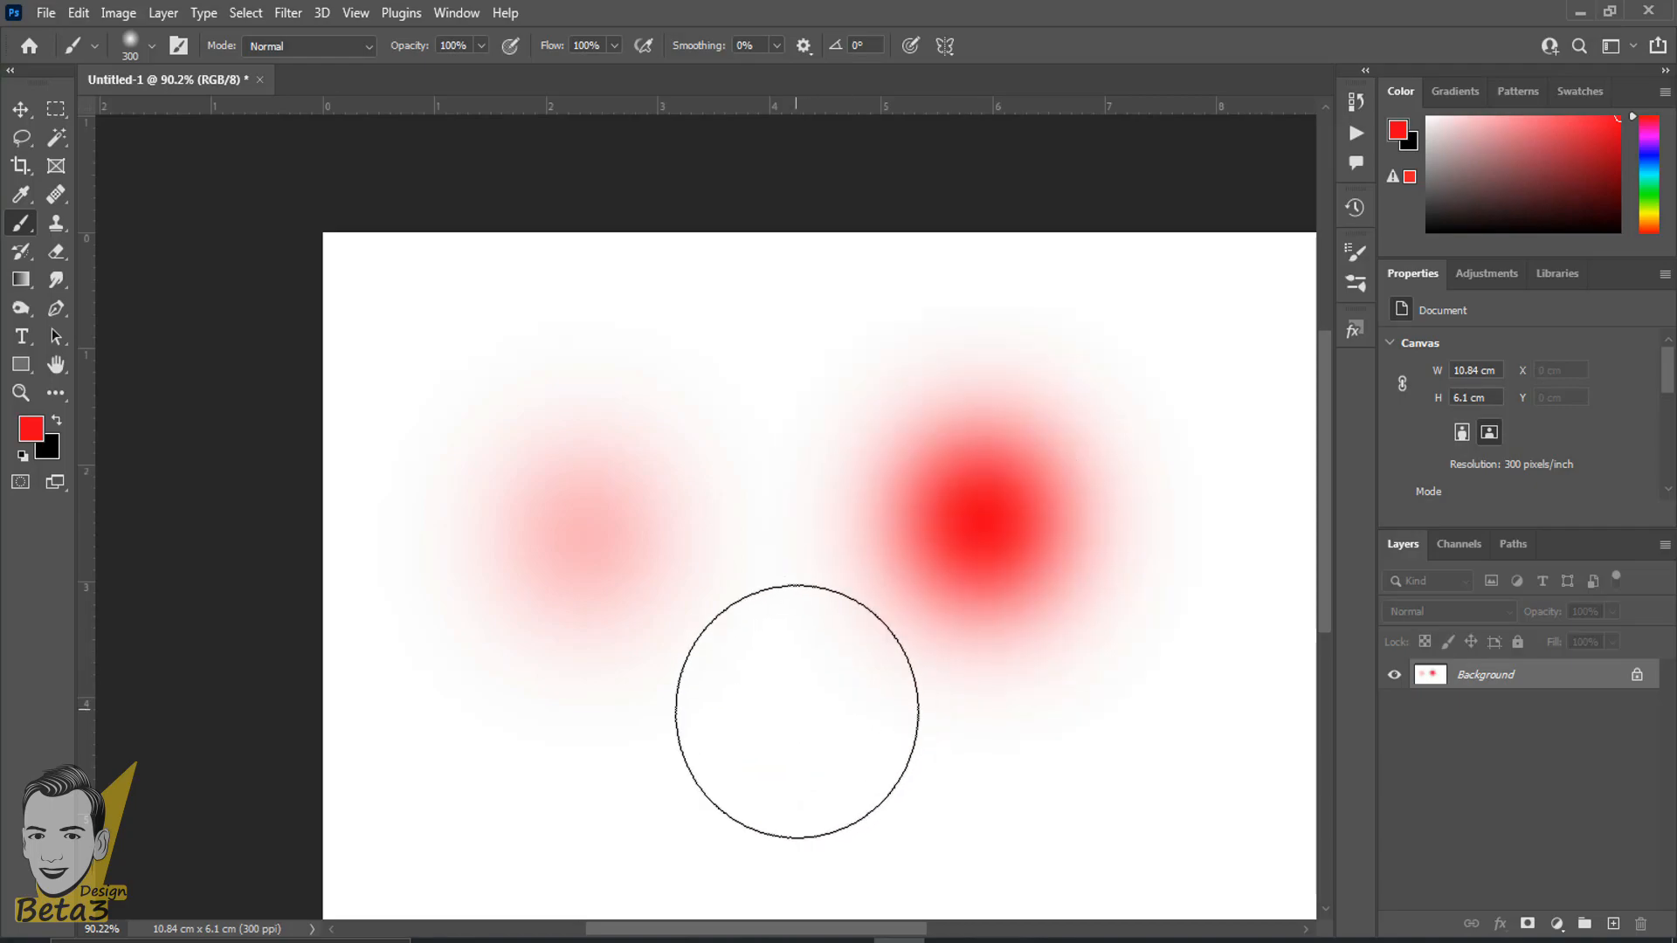
scroll(794, 711, "up", 2)
left_click_drag(786, 692, 684, 611)
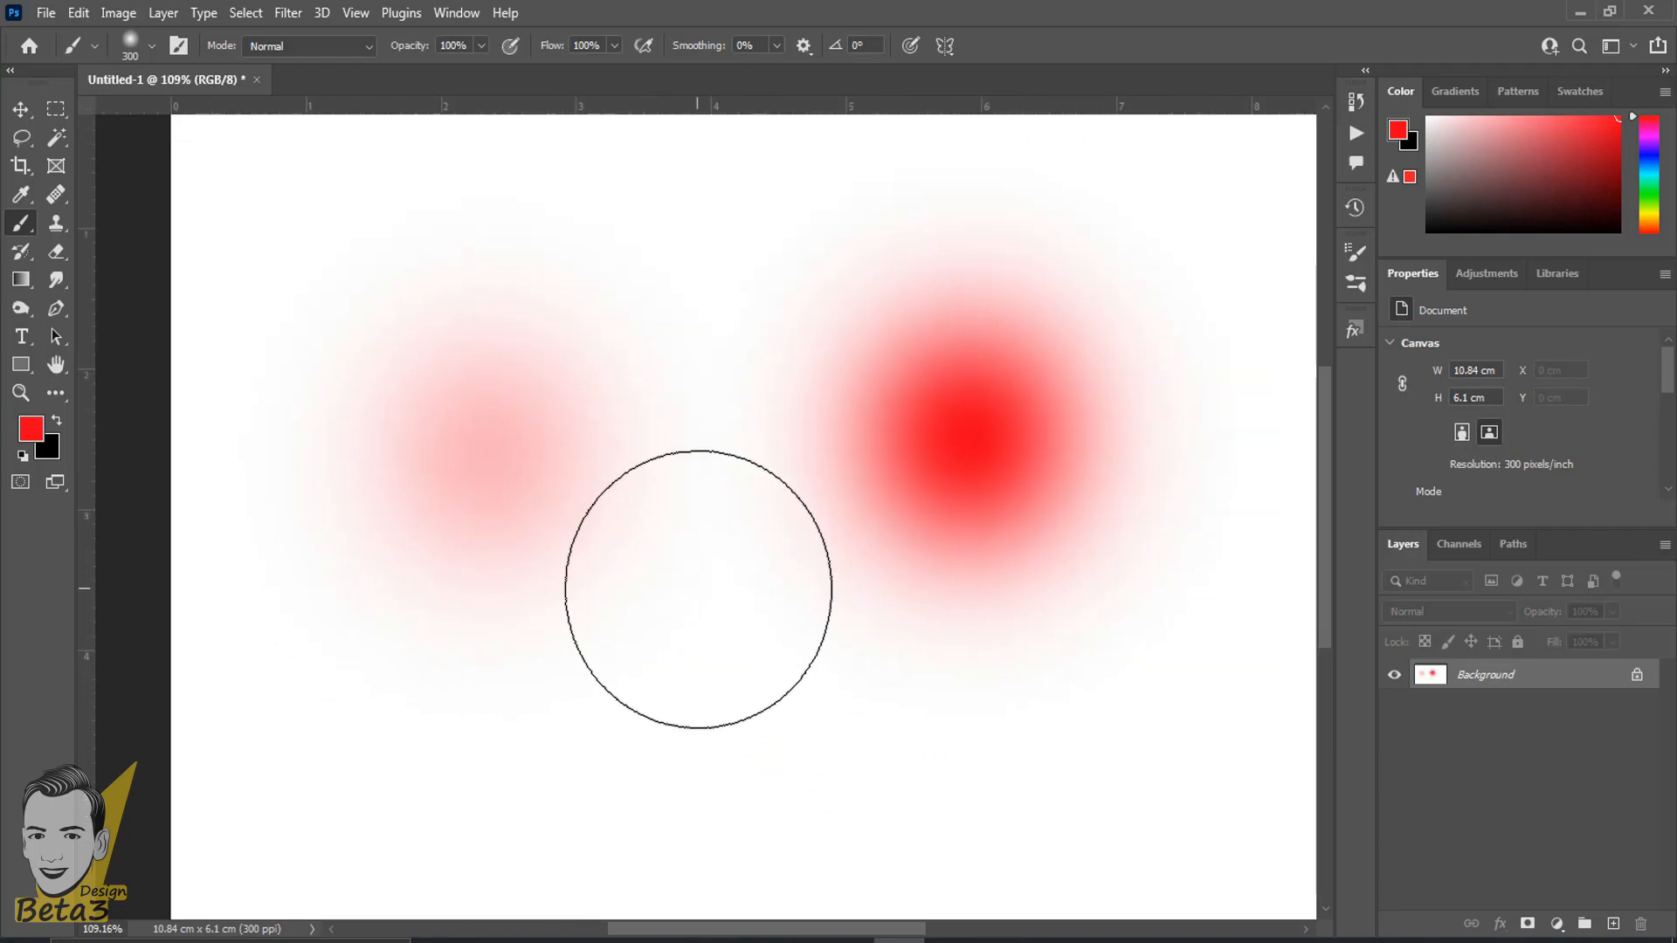
scroll(846, 514, "down", 1)
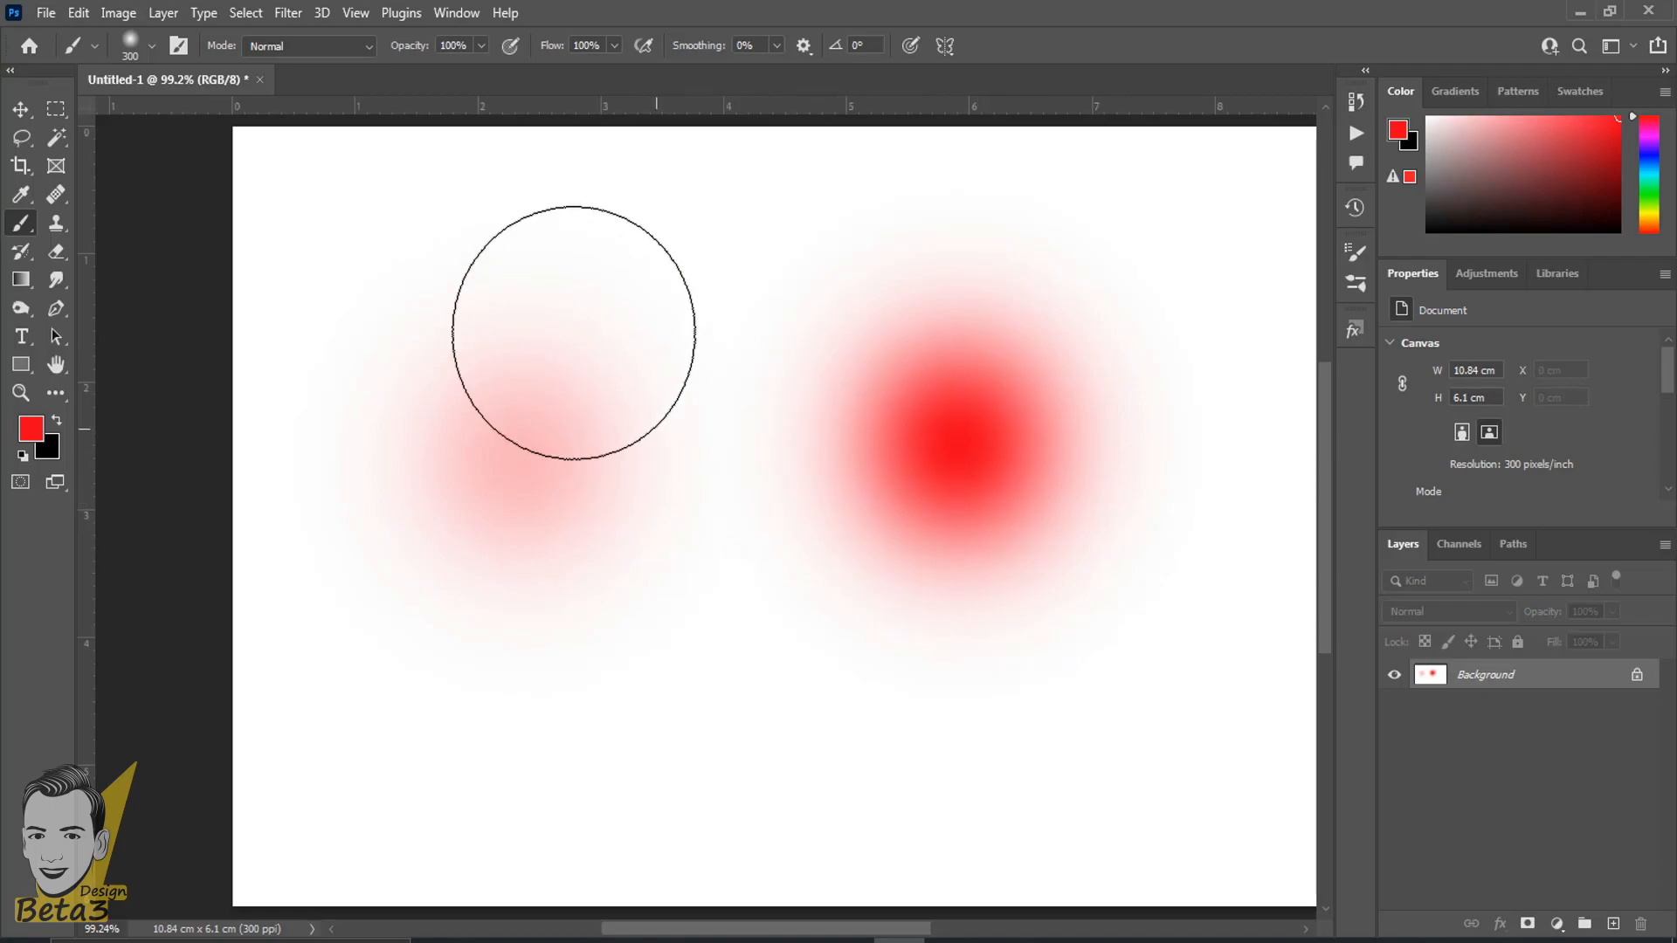
scroll(451, 510, "up", 2)
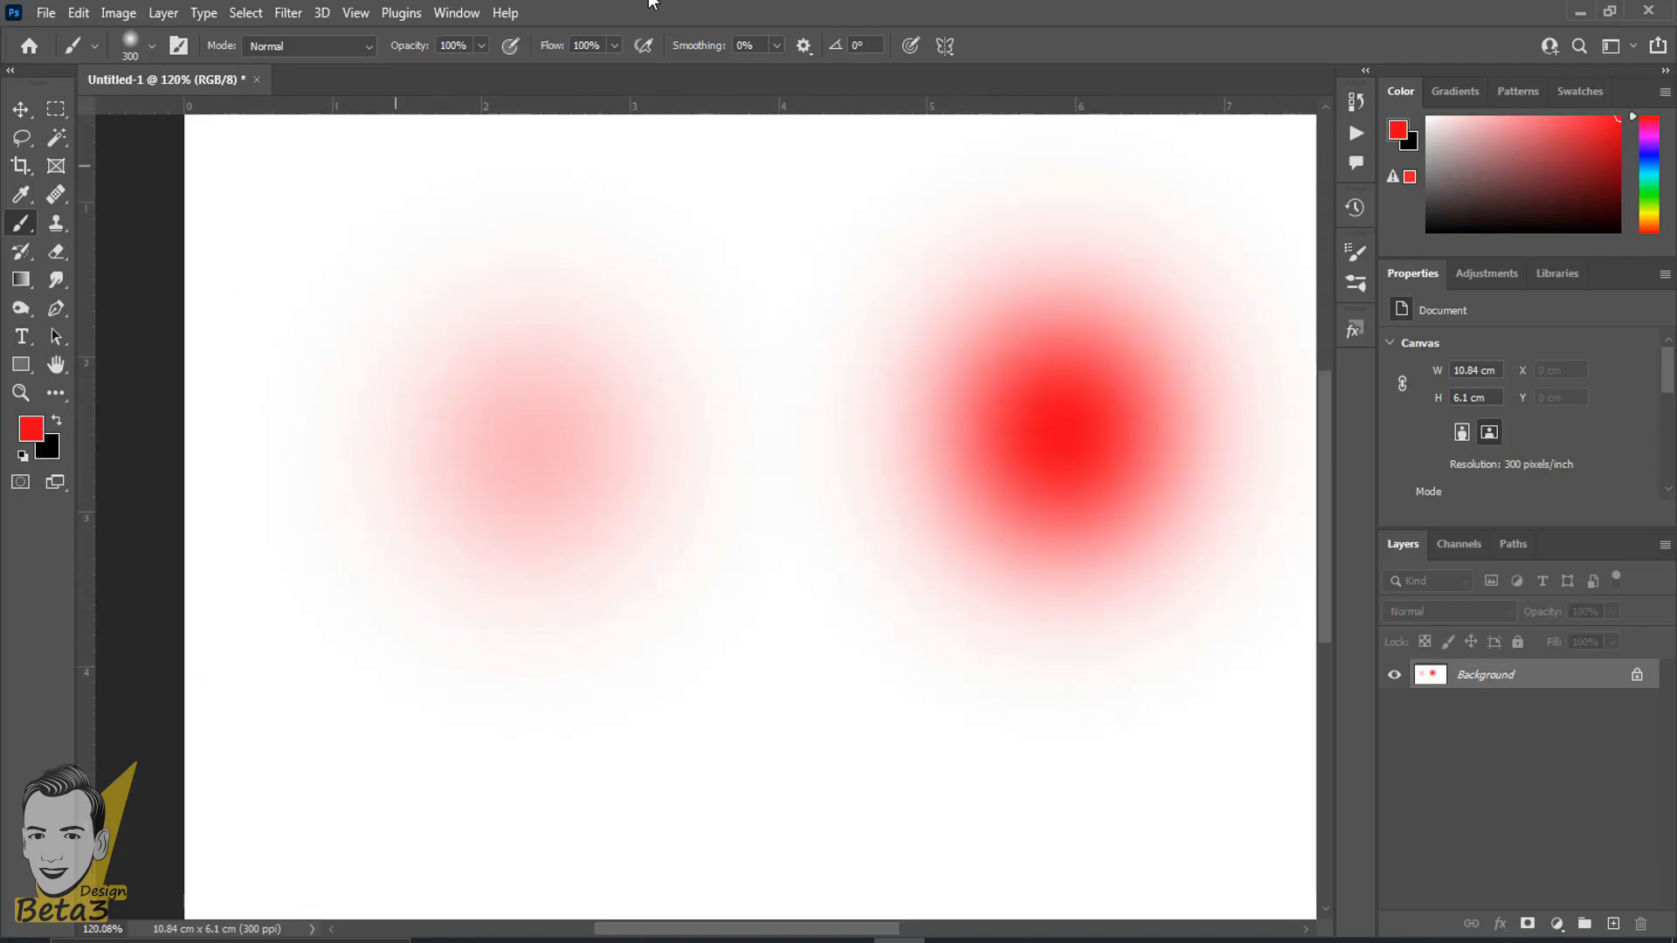
scroll(485, 140, "up", 1)
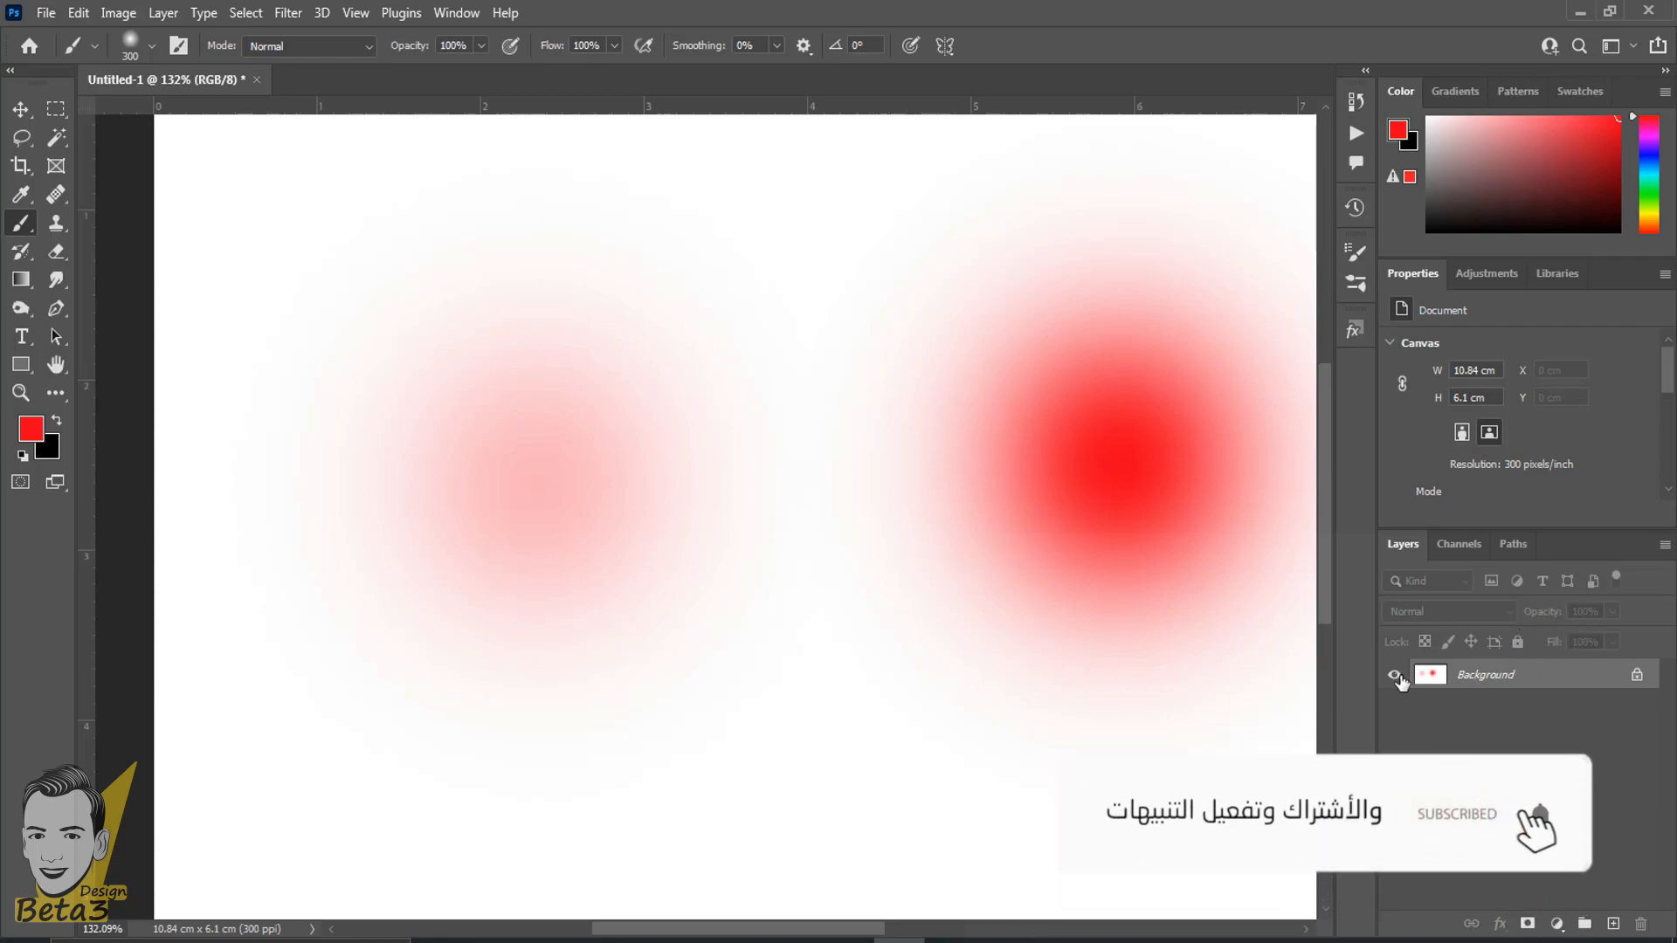
right_click(741, 264)
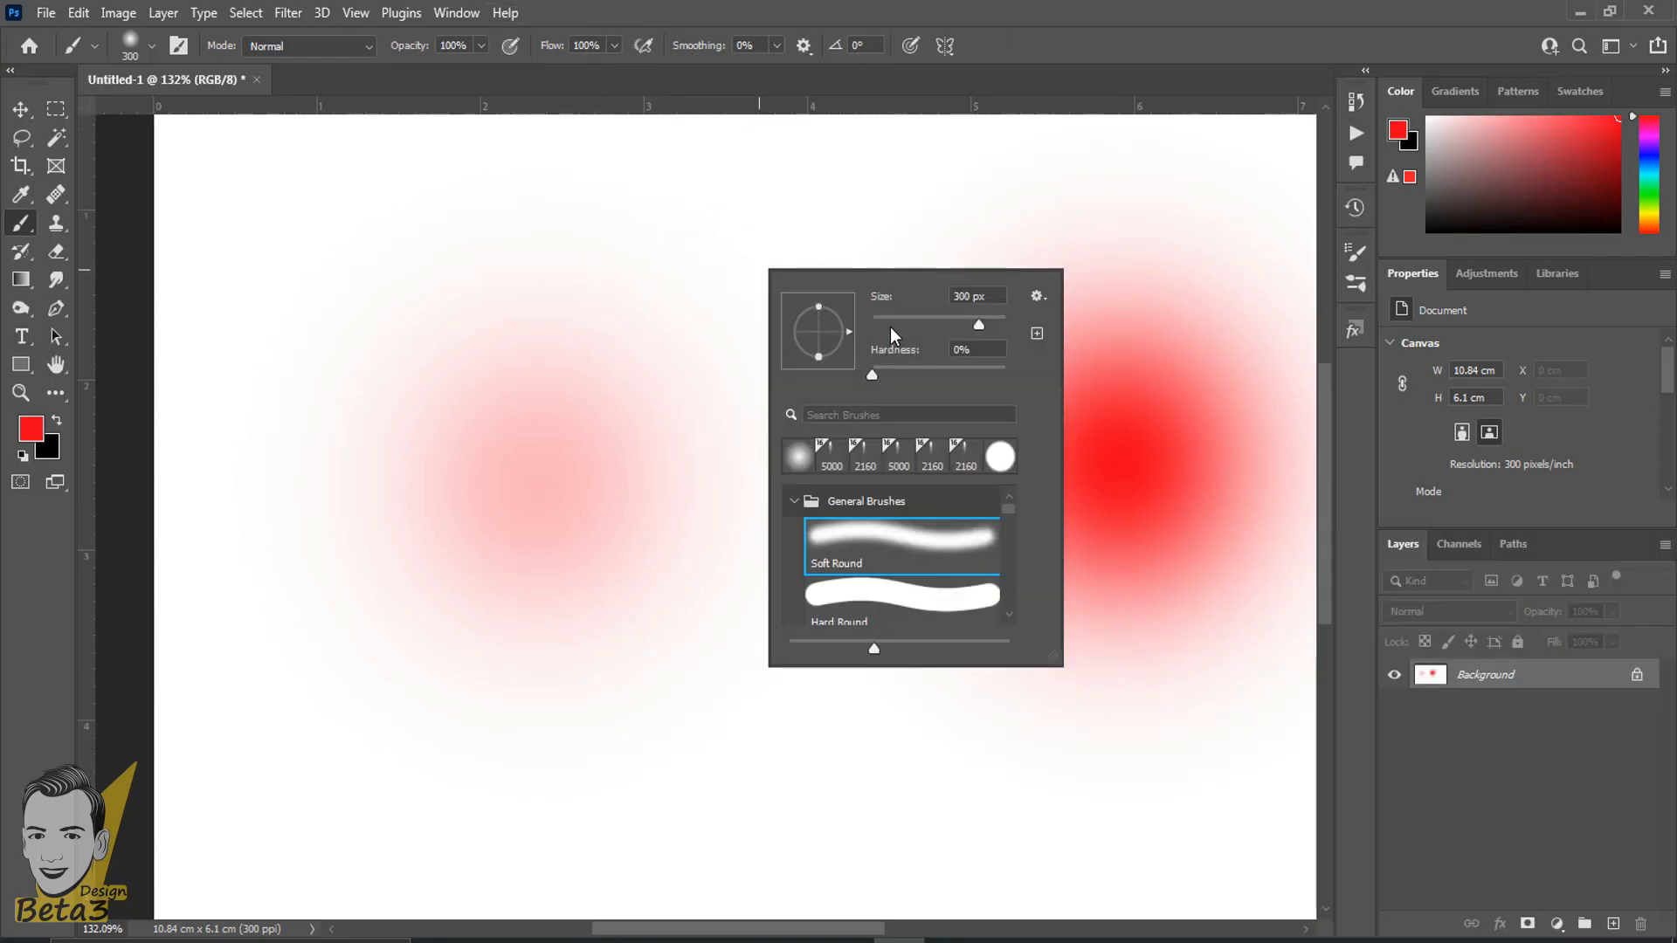
left_click(743, 3)
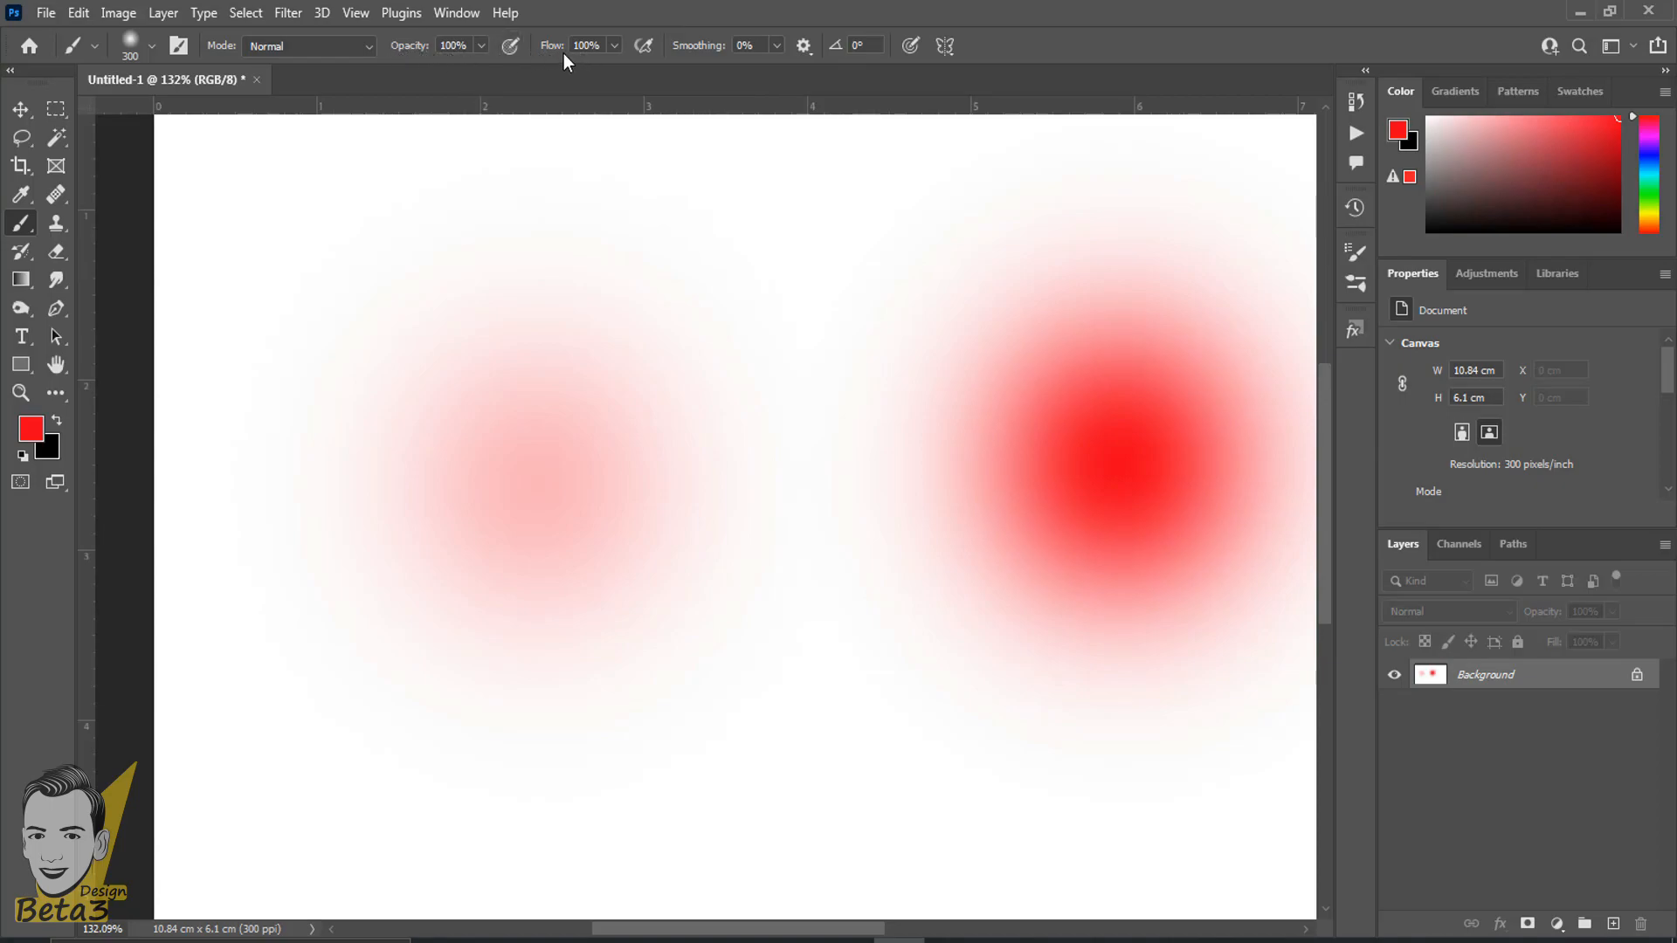
left_click(402, 48)
left_click_drag(403, 49, 380, 49)
left_click(413, 209)
key("ctrl+z")
left_click_drag(550, 49, 617, 50)
left_click_drag(420, 52, 443, 50)
- Undo both red comparison dabs to return to a blank canvas
scroll(598, 549, "down", 3)
key("ctrl+z")
key("ctrl+z")
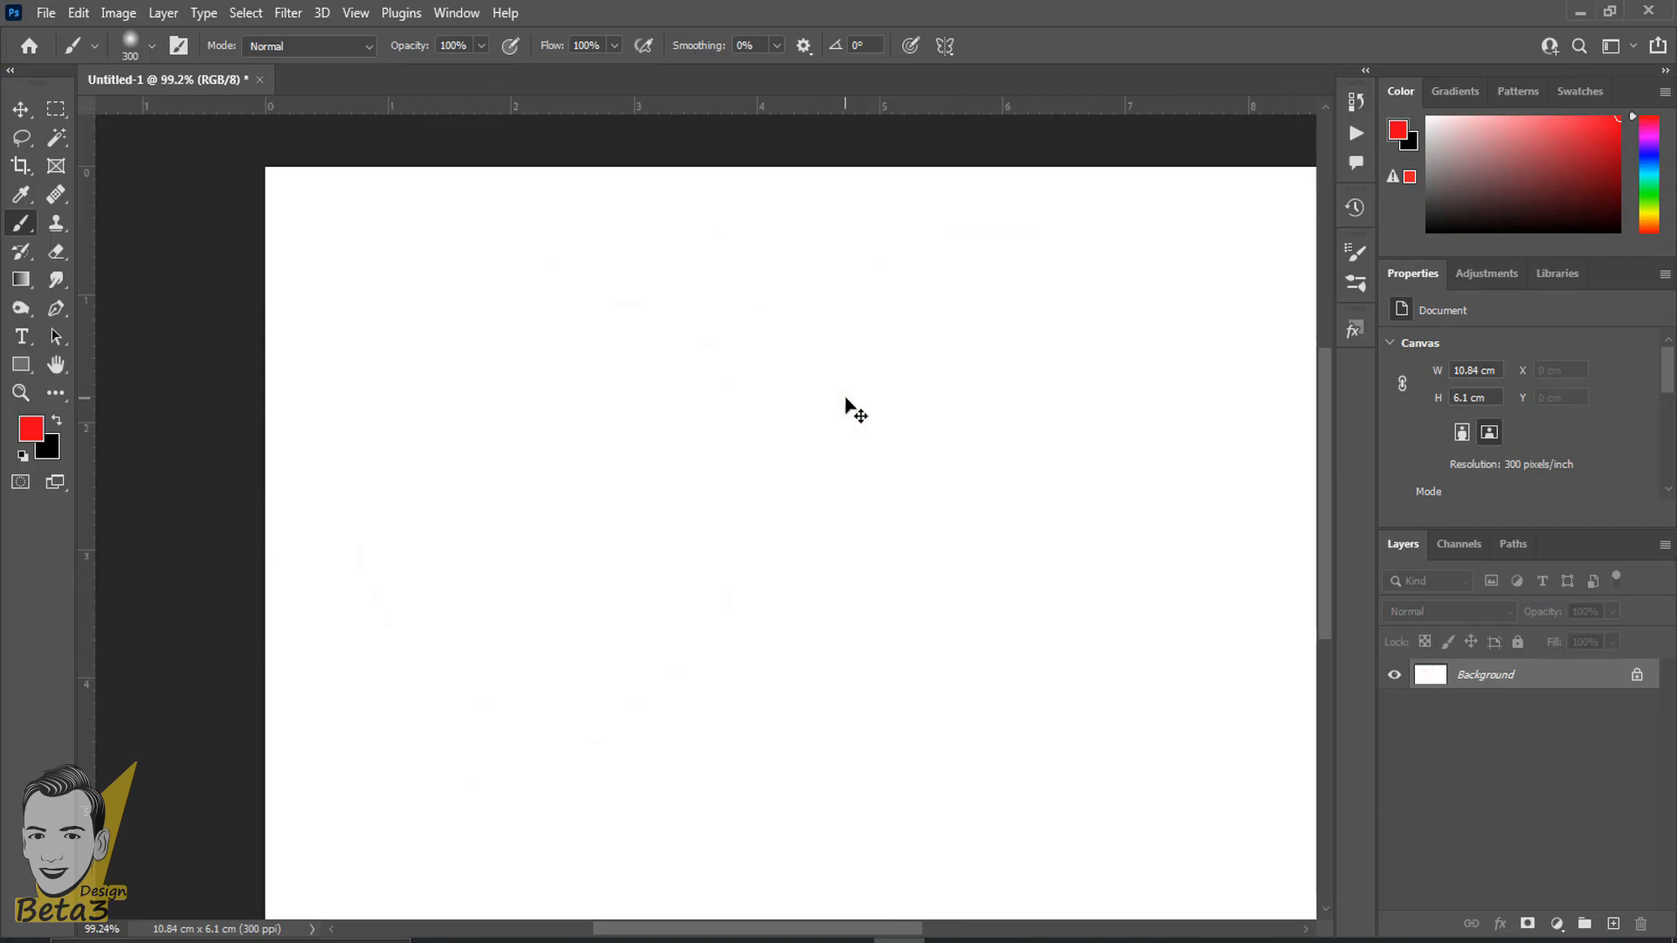
- Paint a single soft red dab on the left part of the canvas with the 300 px brush at 0% hardness
scroll(774, 449, "down", 1)
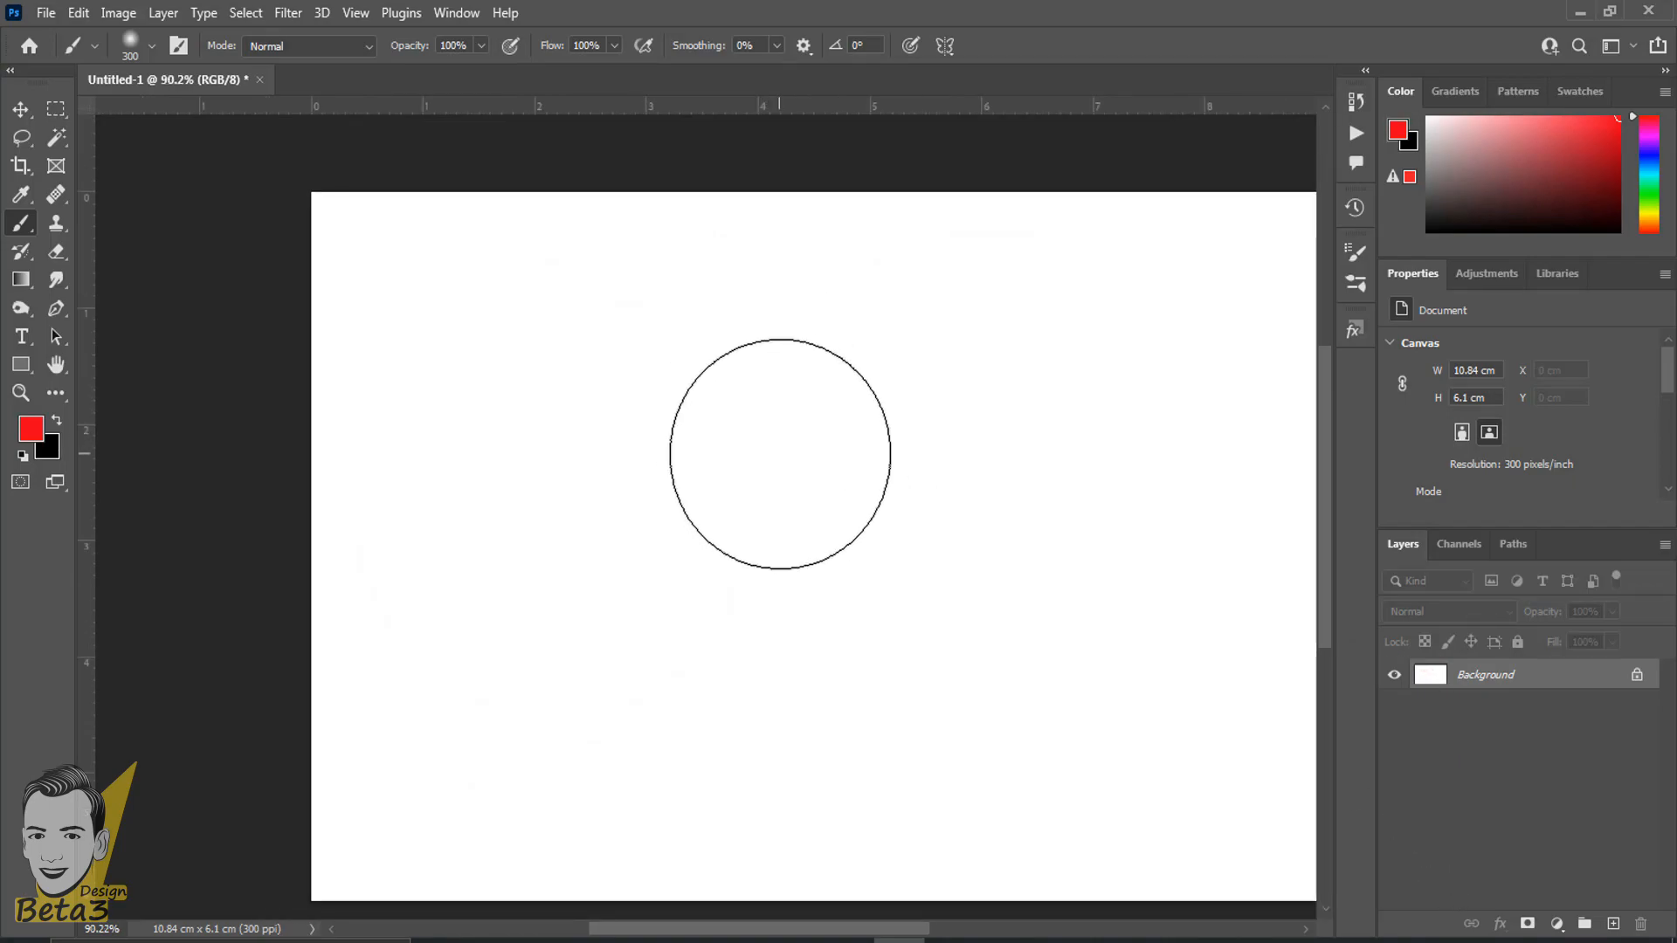
scroll(779, 454, "up", 1)
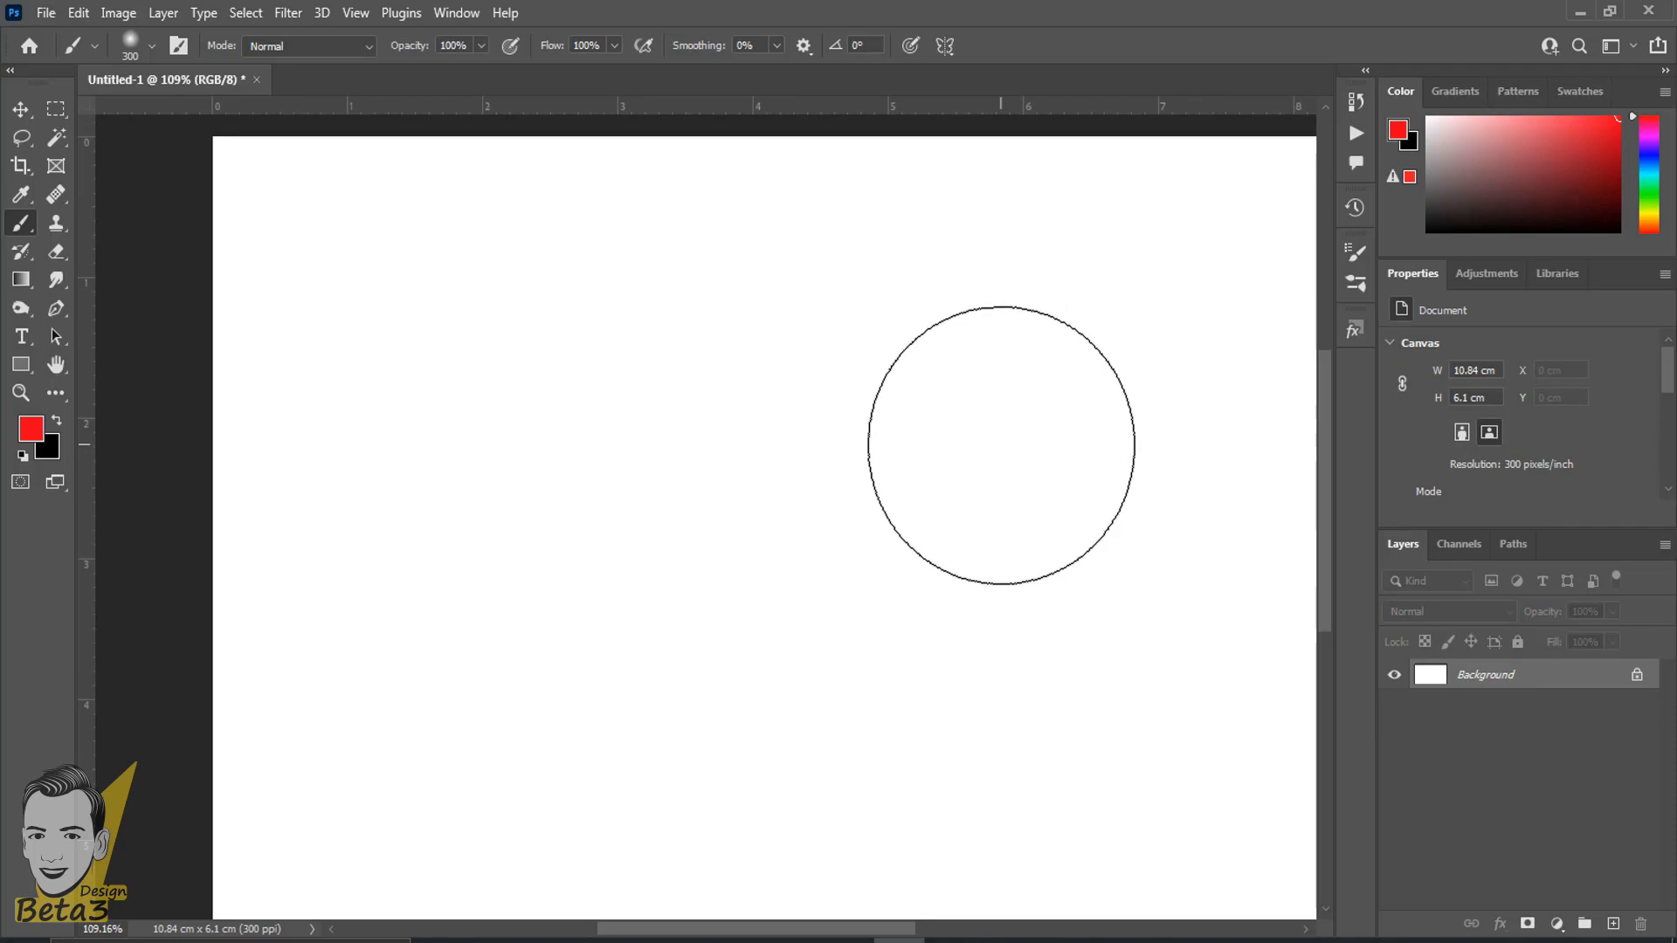
scroll(1002, 446, "down", 1)
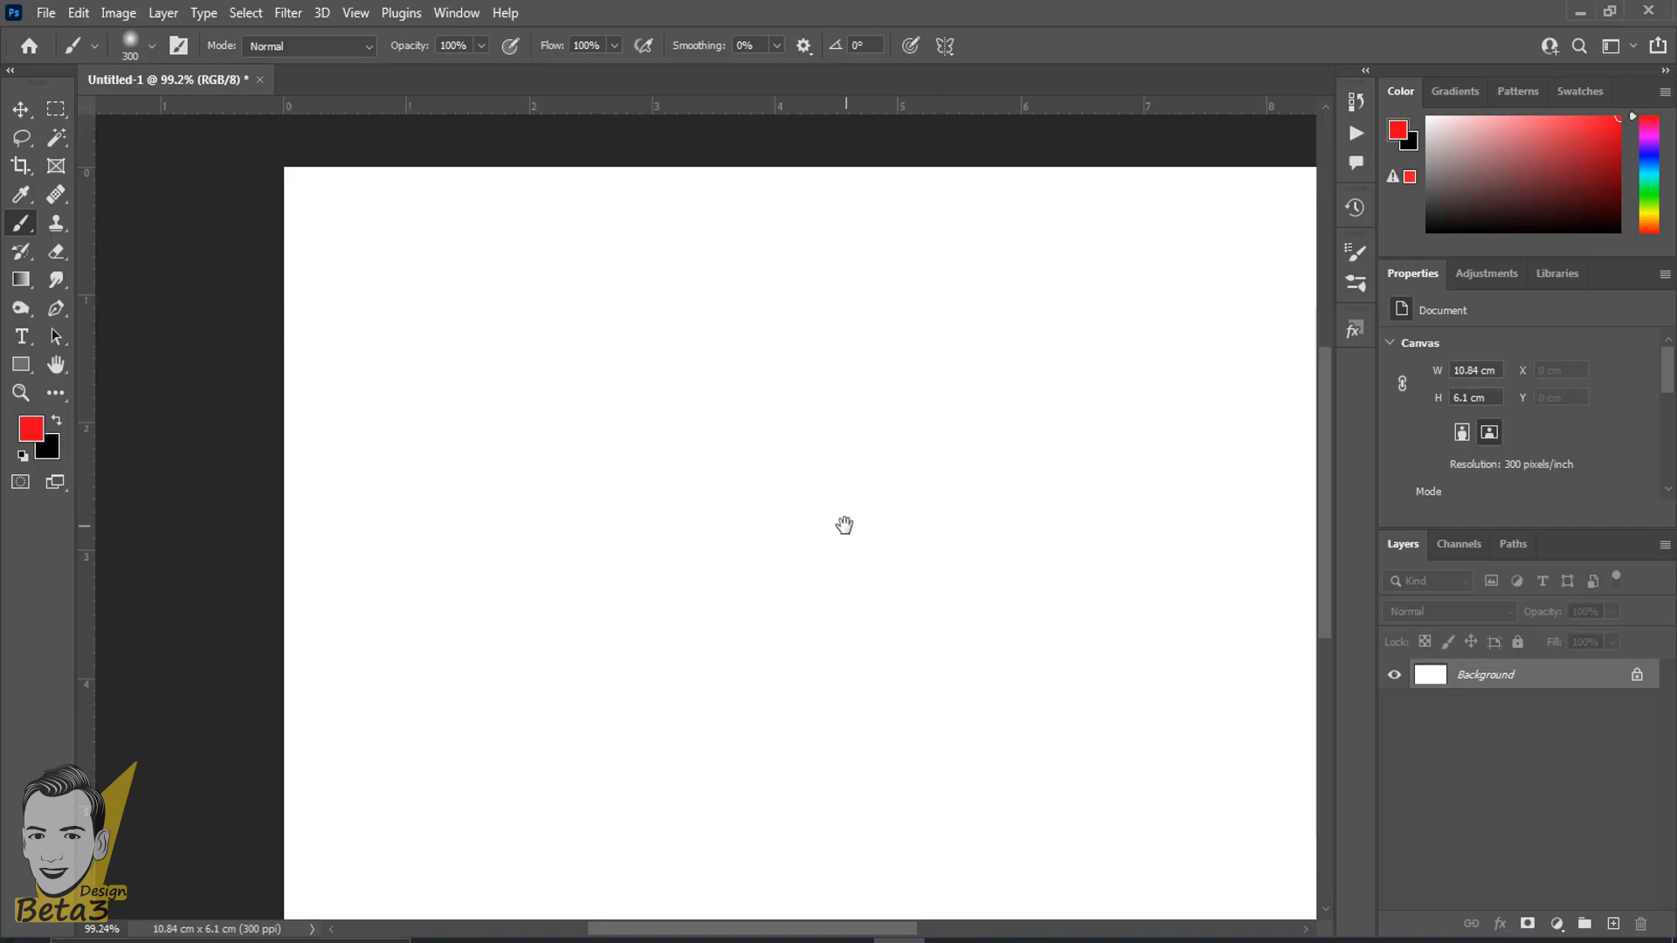
left_click_drag(846, 524, 751, 401)
right_click(609, 395)
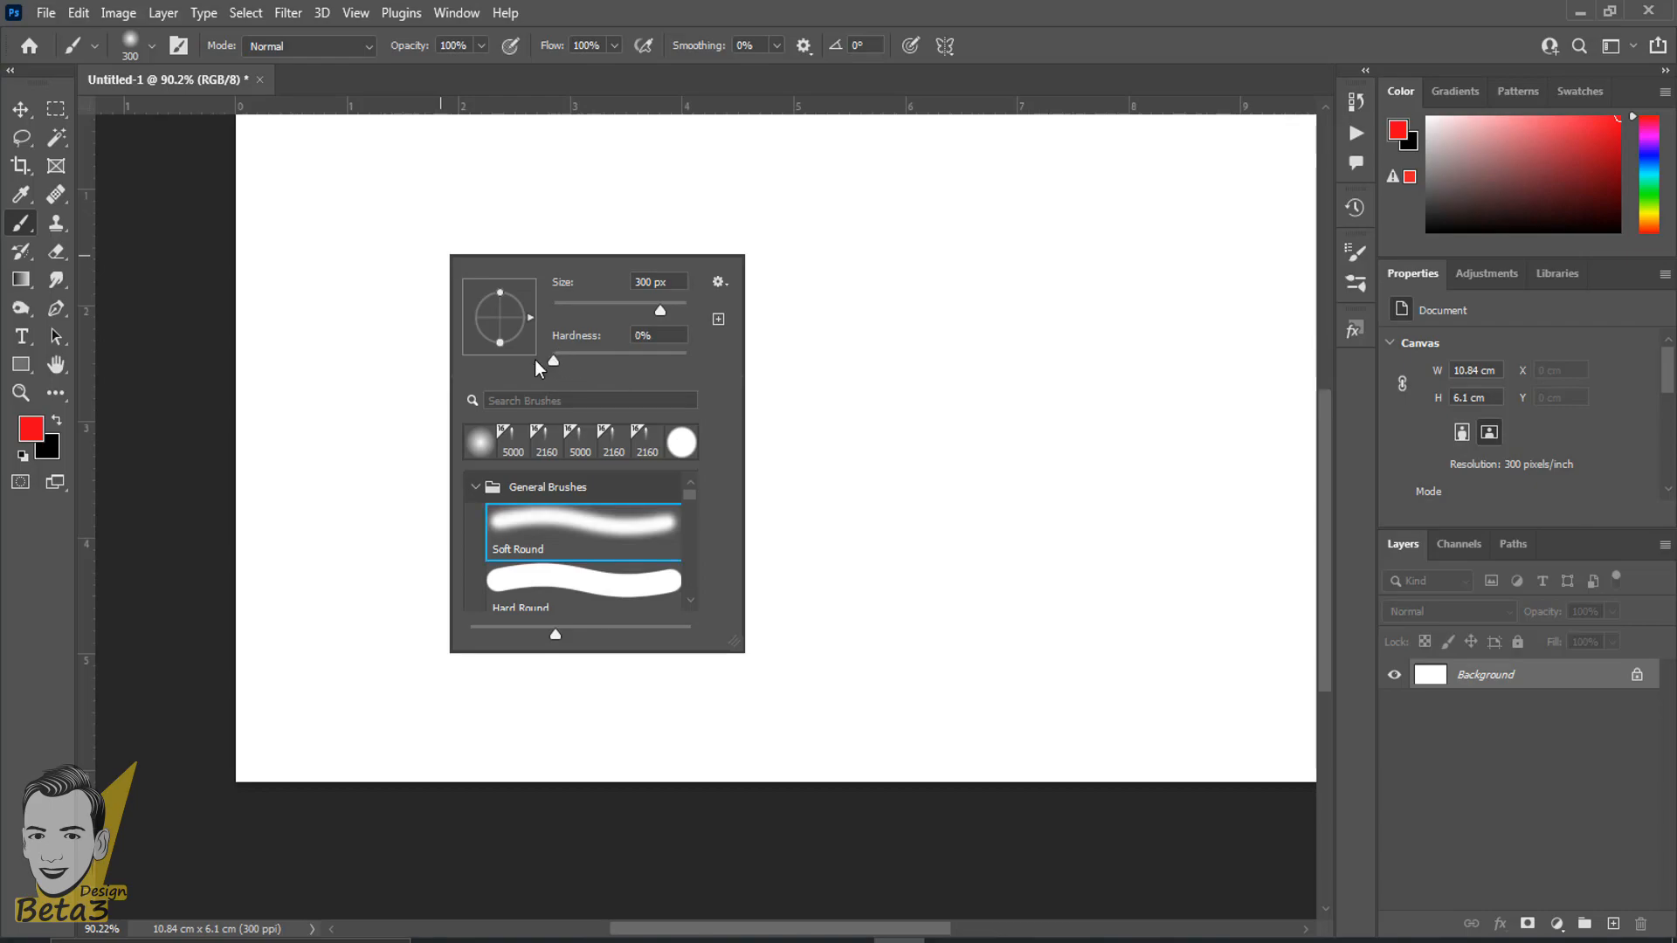
mouse_move(555, 366)
left_mouse_down()
mouse_move(601, 366)
mouse_move(565, 371)
left_mouse_up()
left_click(911, 5)
scroll(558, 422, "down", 1)
scroll(534, 428, "up", 1)
key("space")
right_click(509, 330)
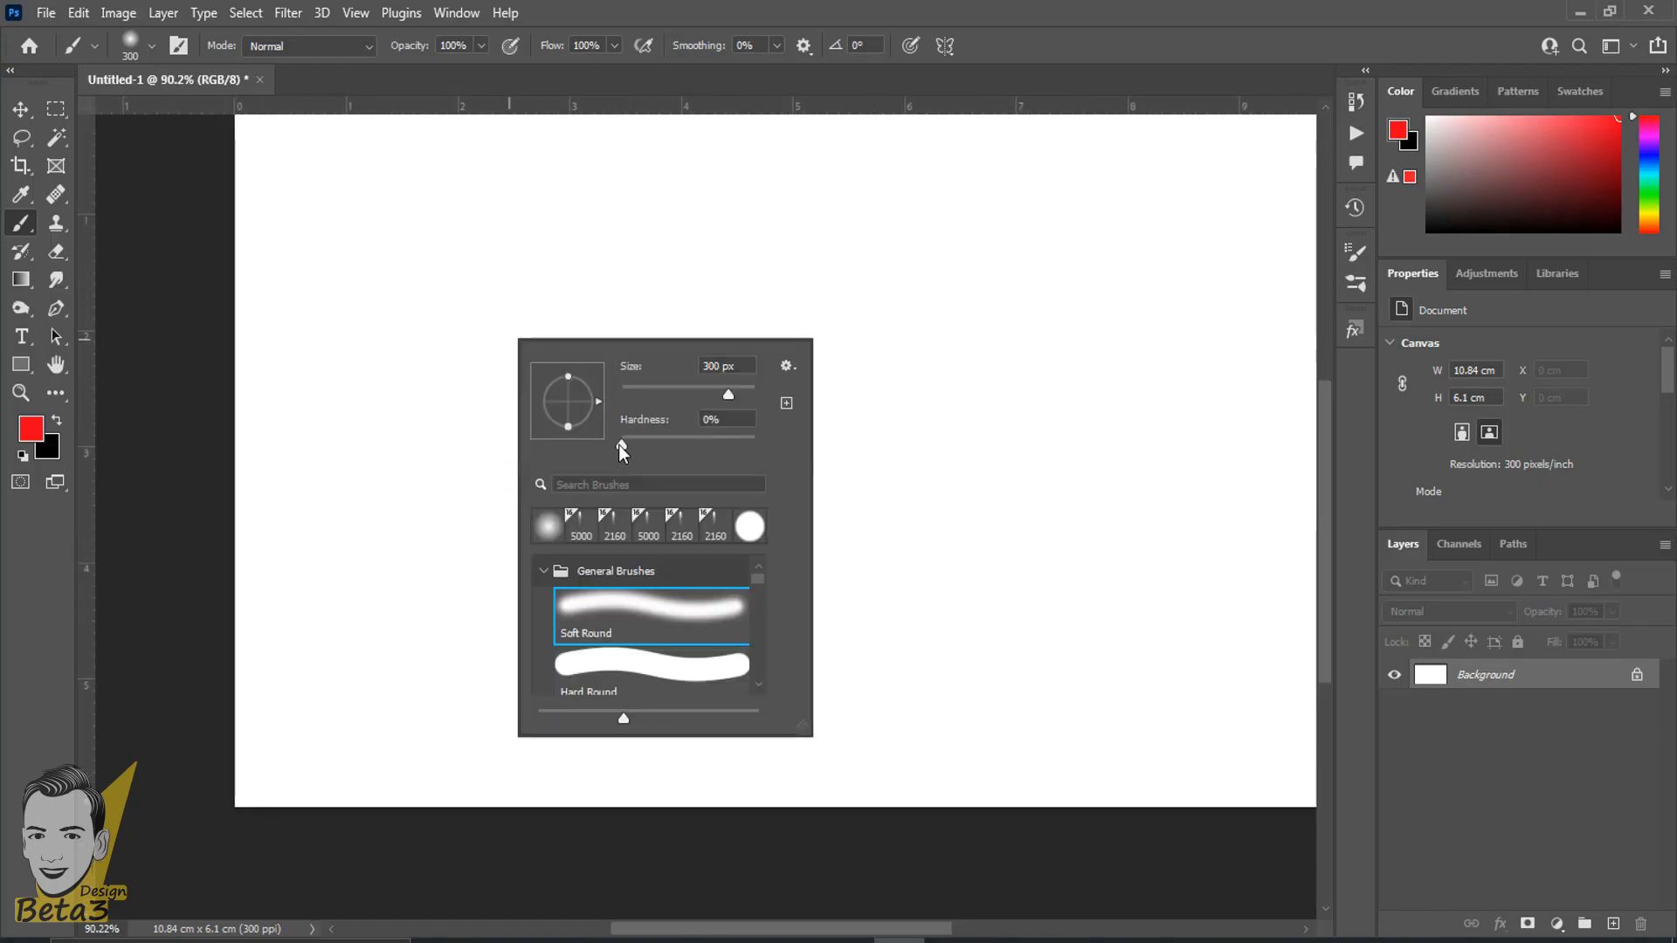
left_click(810, 5)
left_click(476, 423)
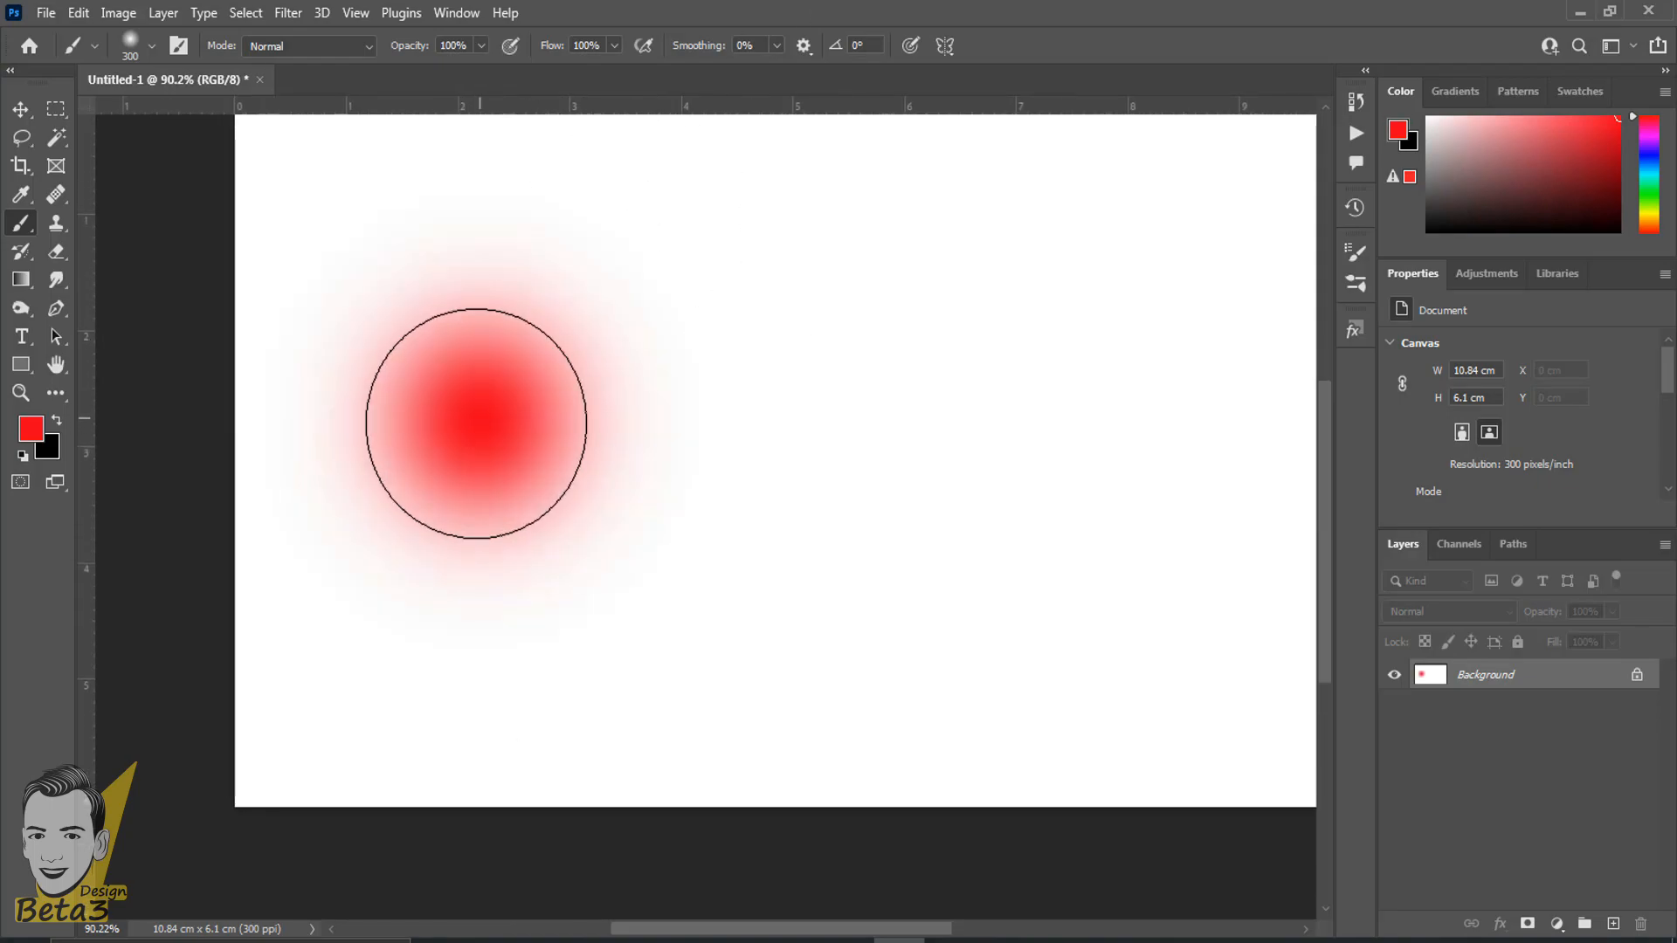
- Keep the Brush Tool active at 300 px and set the brush hardness to 50%
scroll(524, 699, "up", 2)
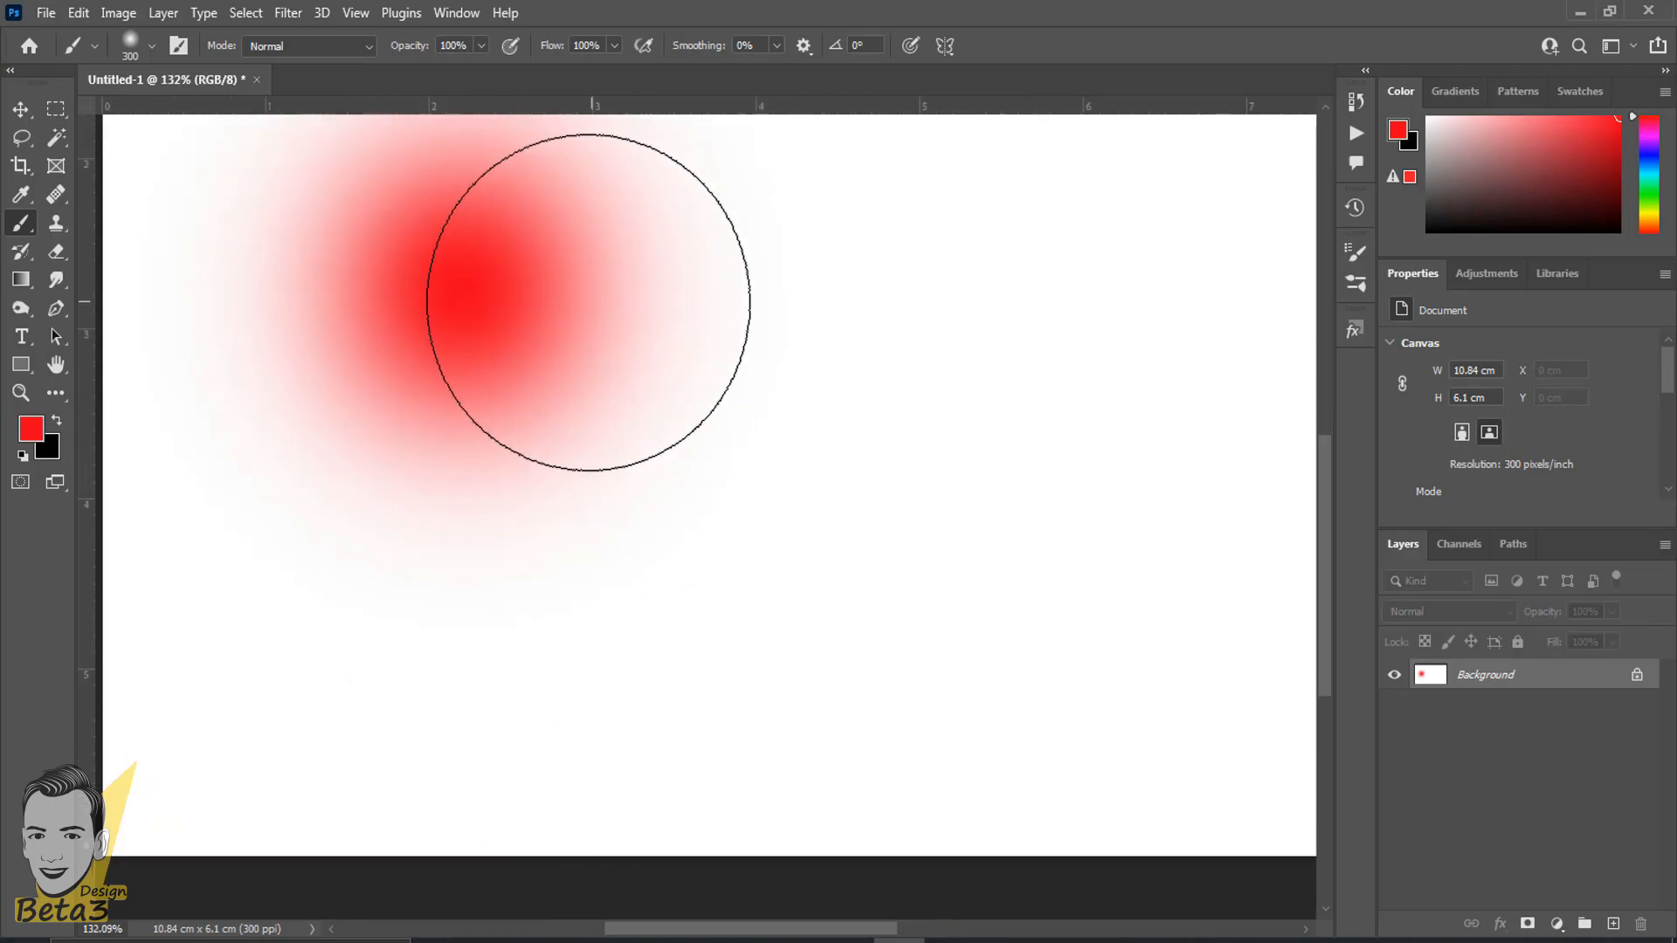
scroll(588, 302, "up", 3)
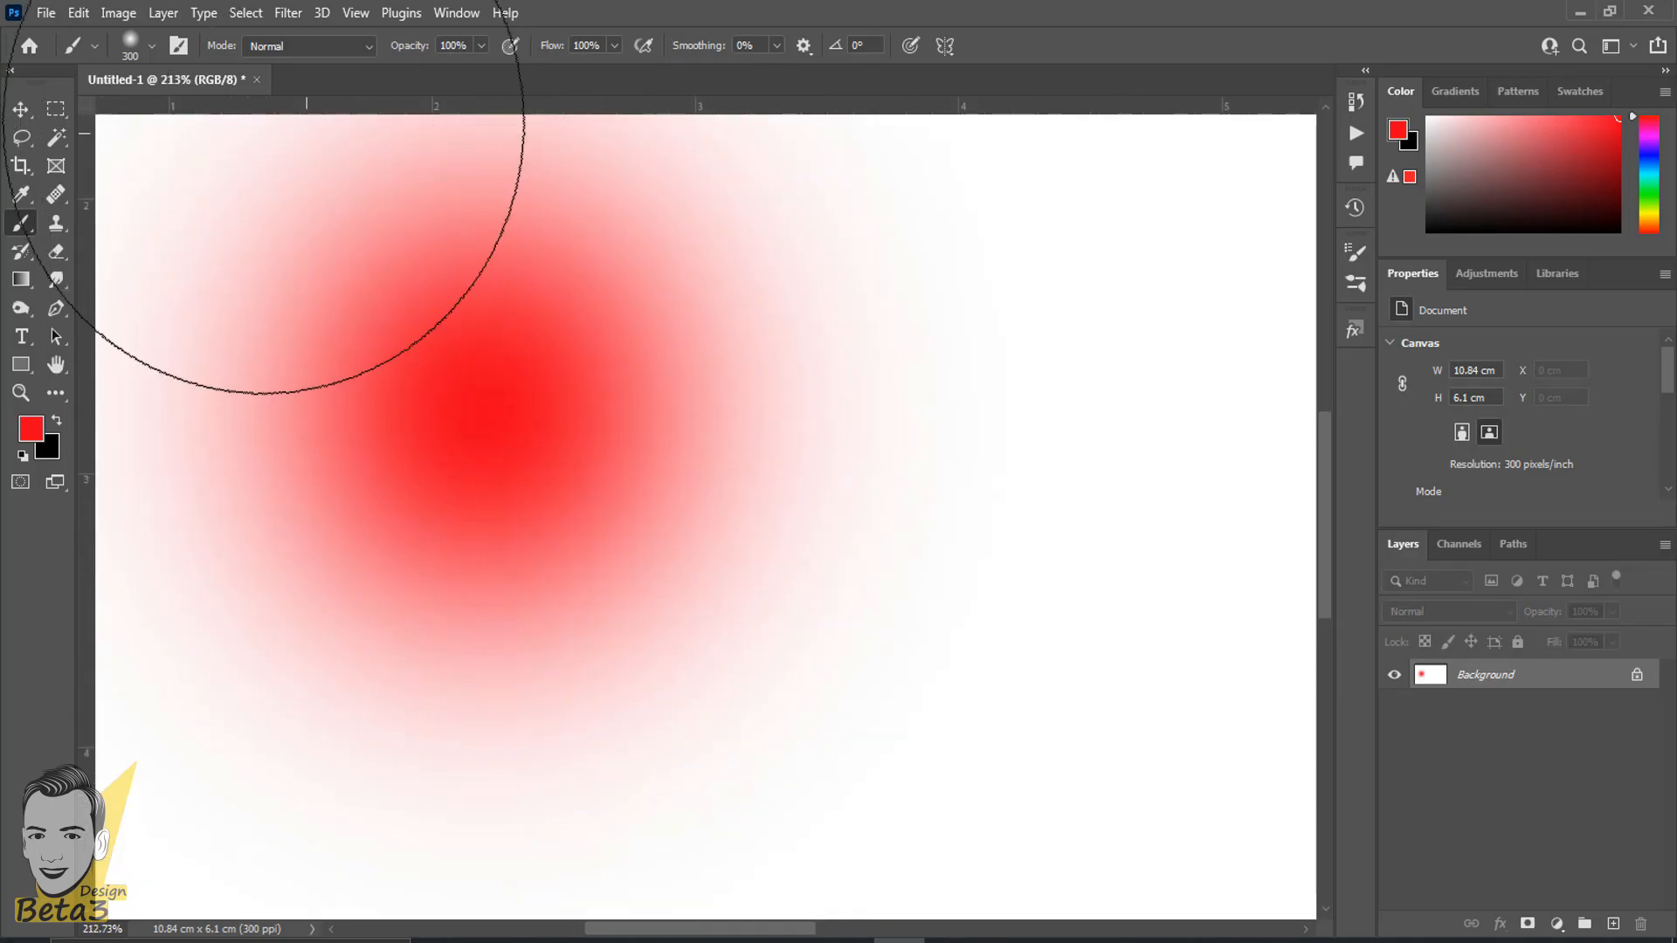
left_click(22, 110)
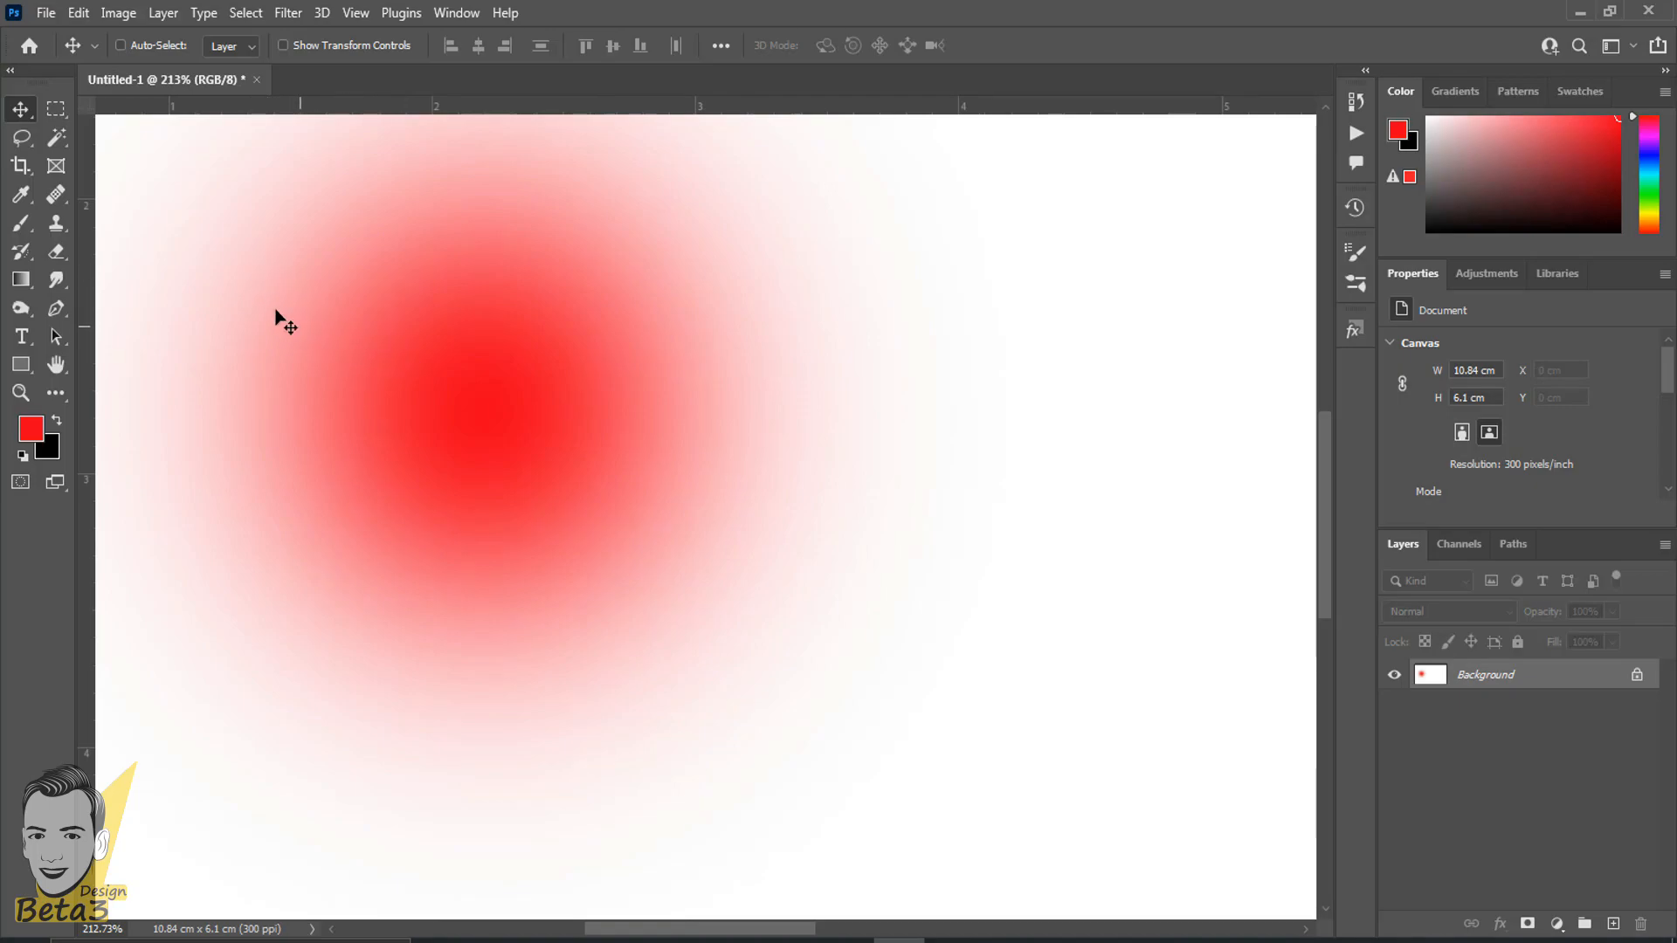
scroll(254, 312, "down", 3)
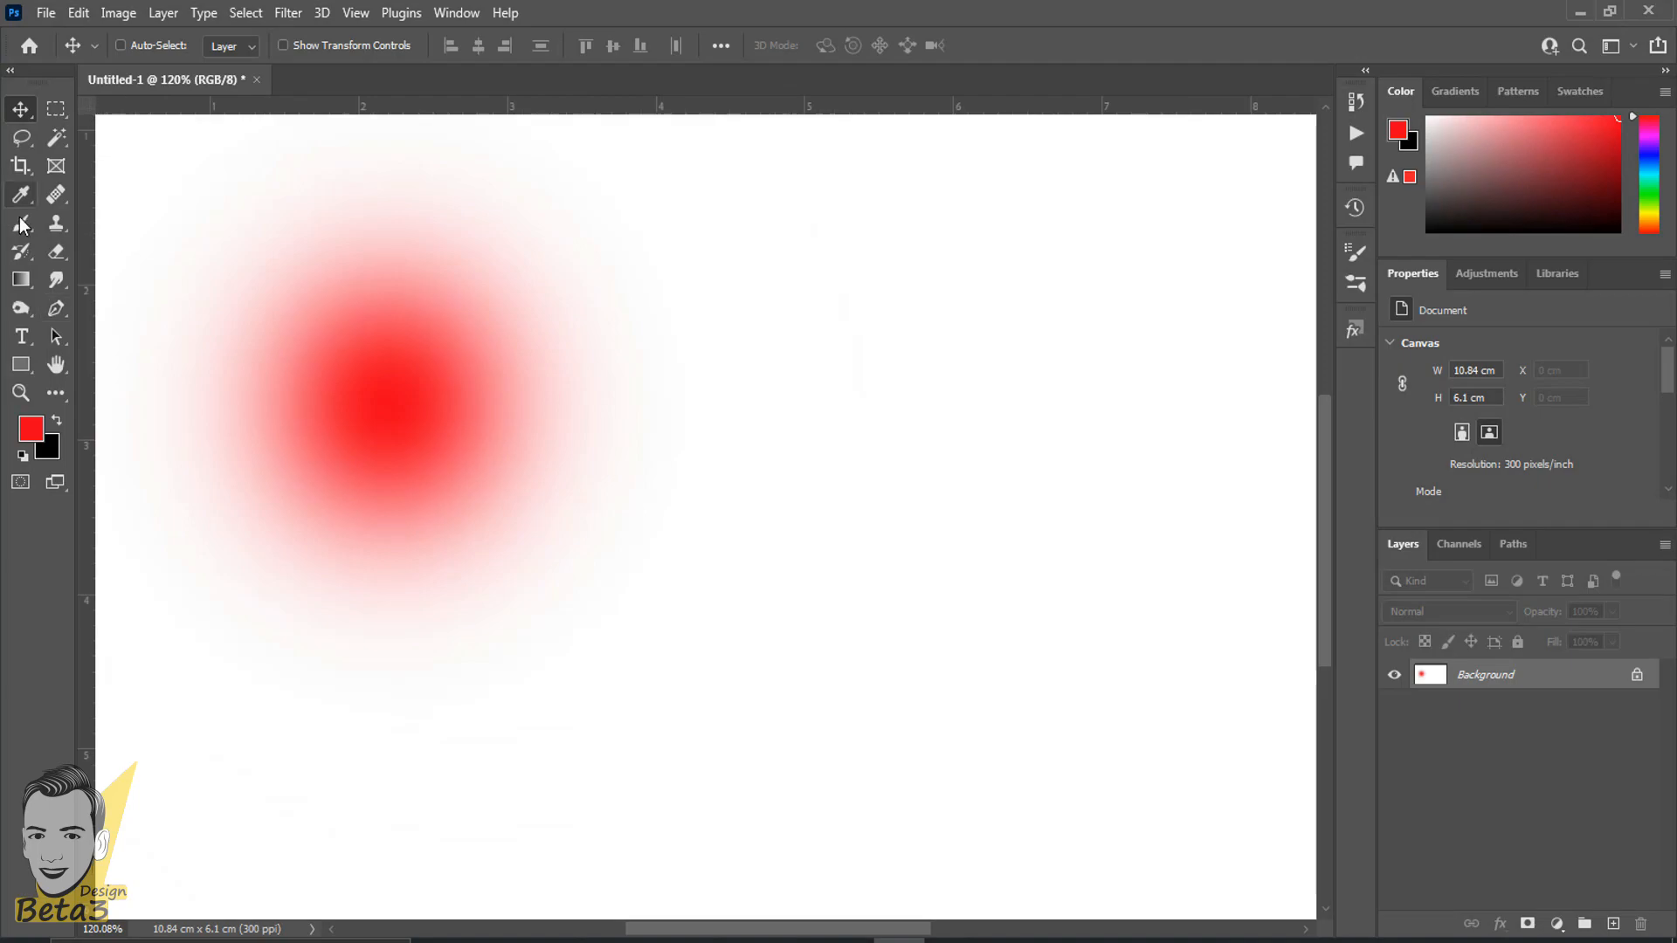
left_click(21, 224)
left_click(56, 224)
right_click(898, 383)
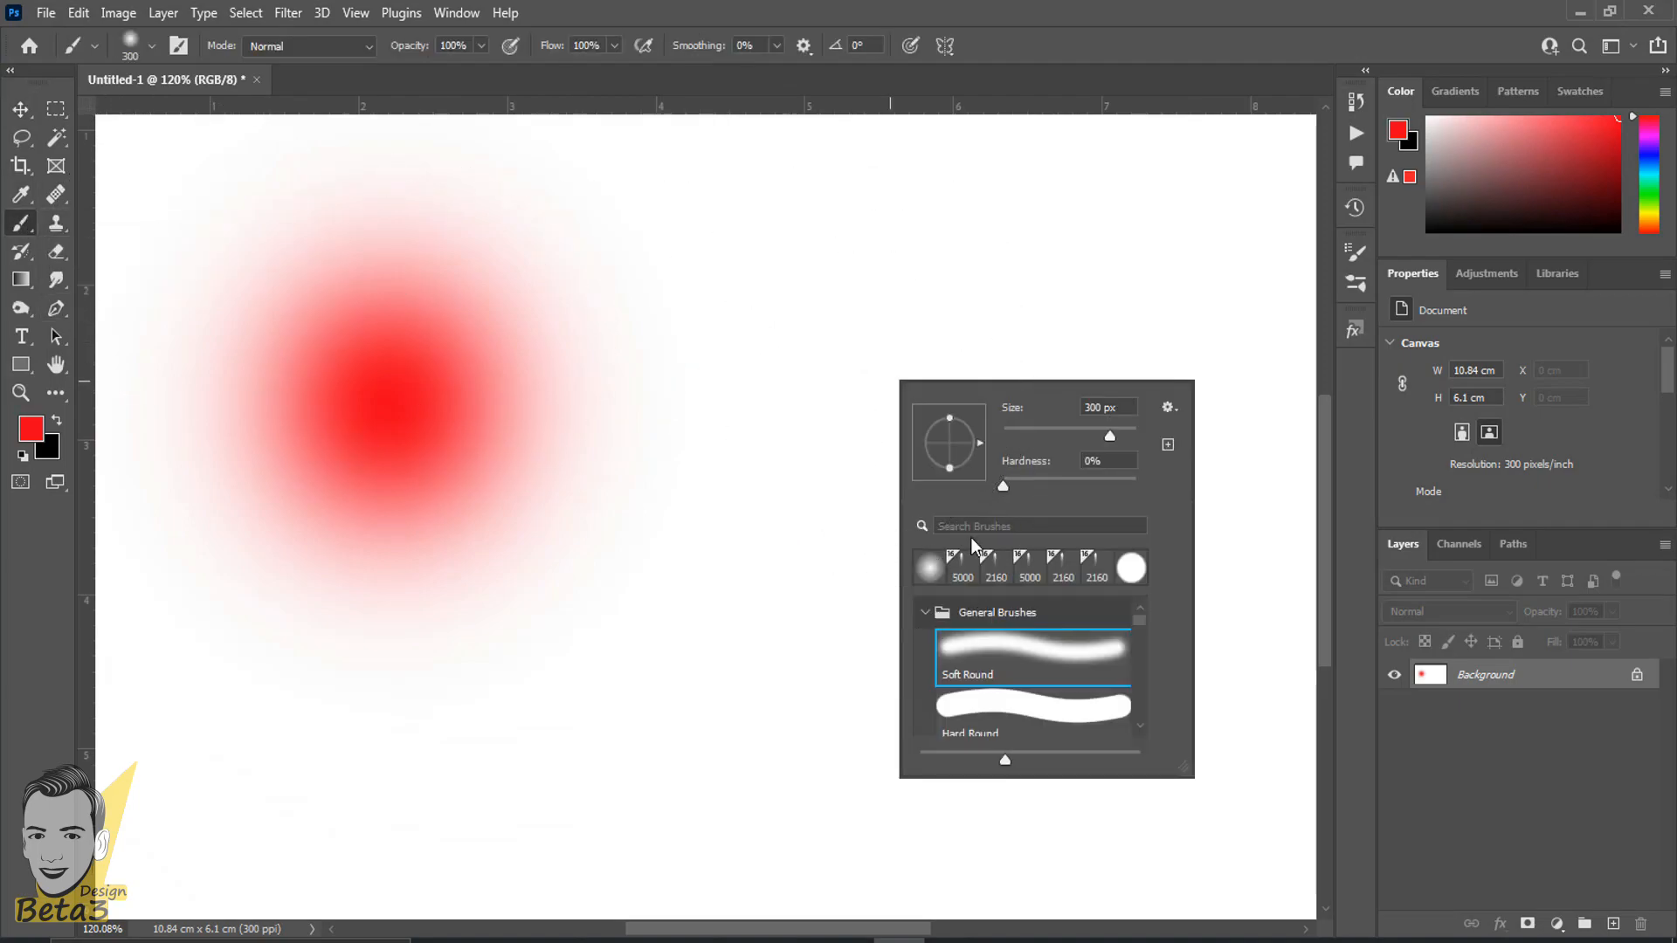
left_click_drag(1017, 483, 1031, 483)
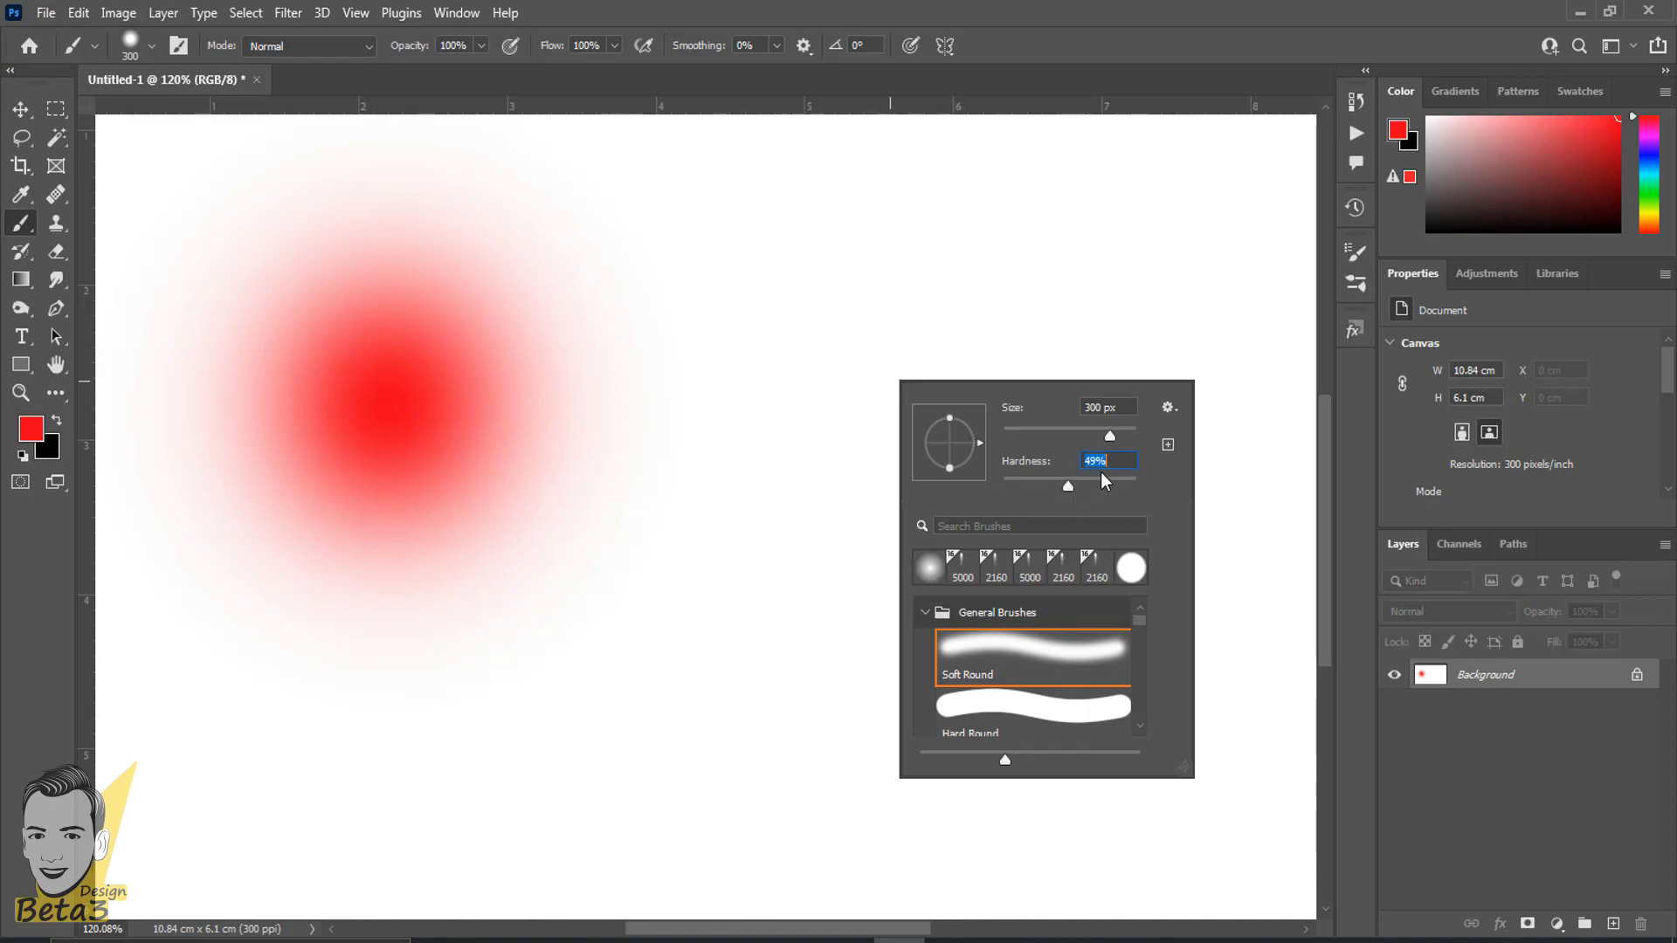
key("Return")
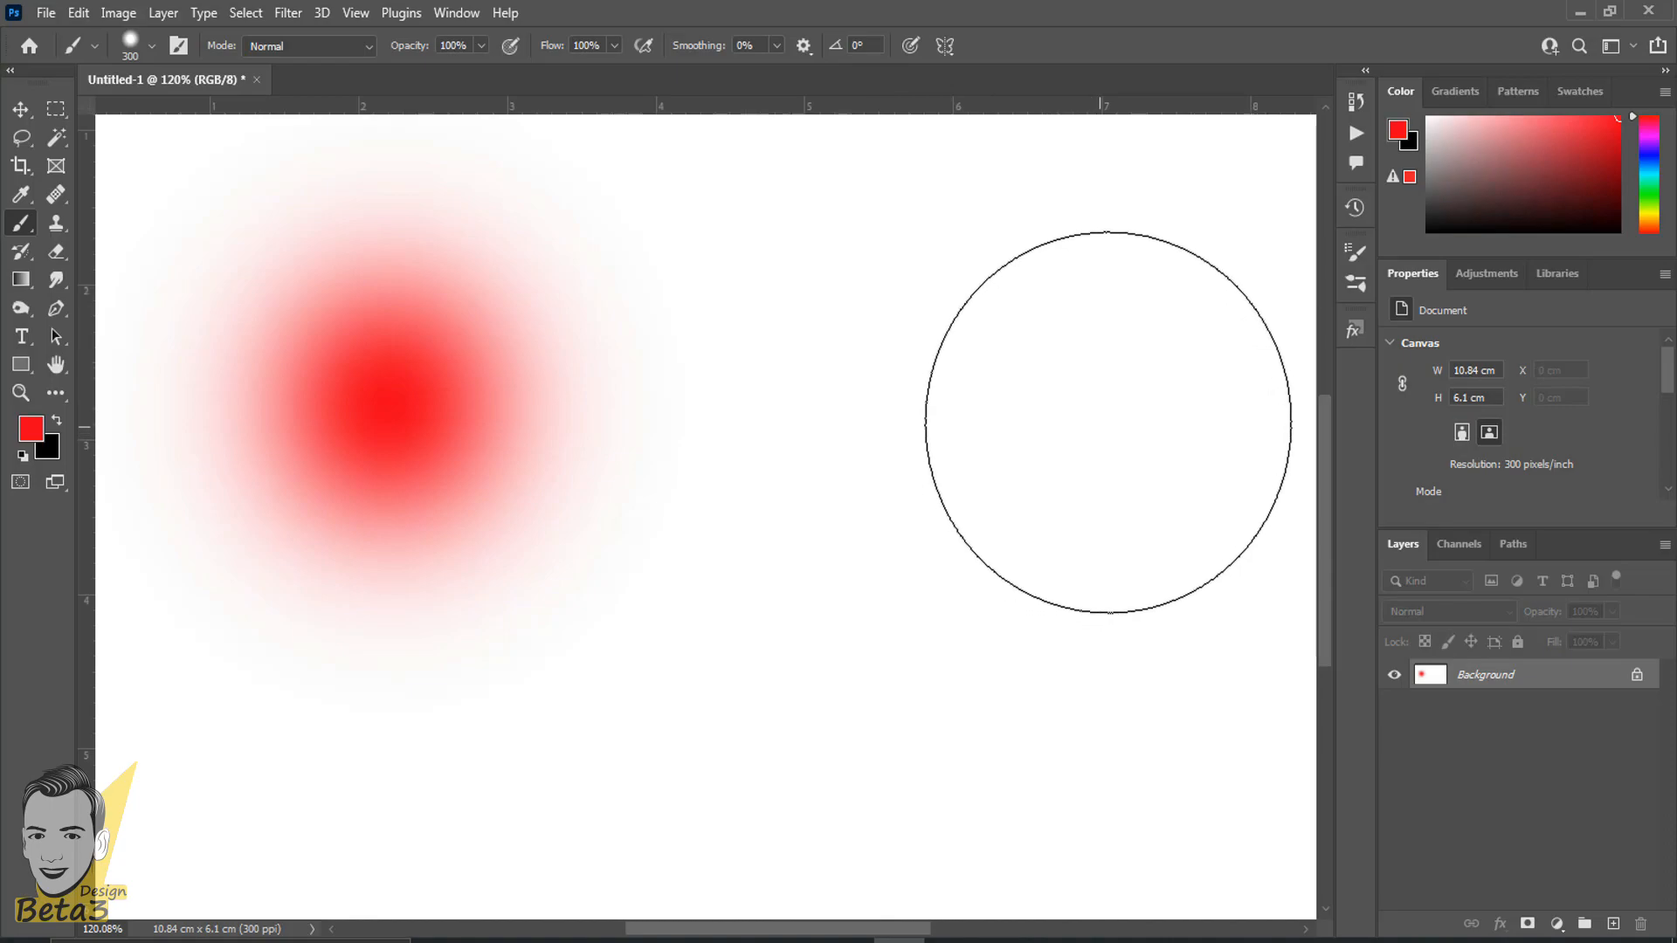
- Add a new layer and paint a single red dab on it to the right of the first dab at 50% hardness
scroll(1114, 418, "down", 2)
left_click(1613, 923)
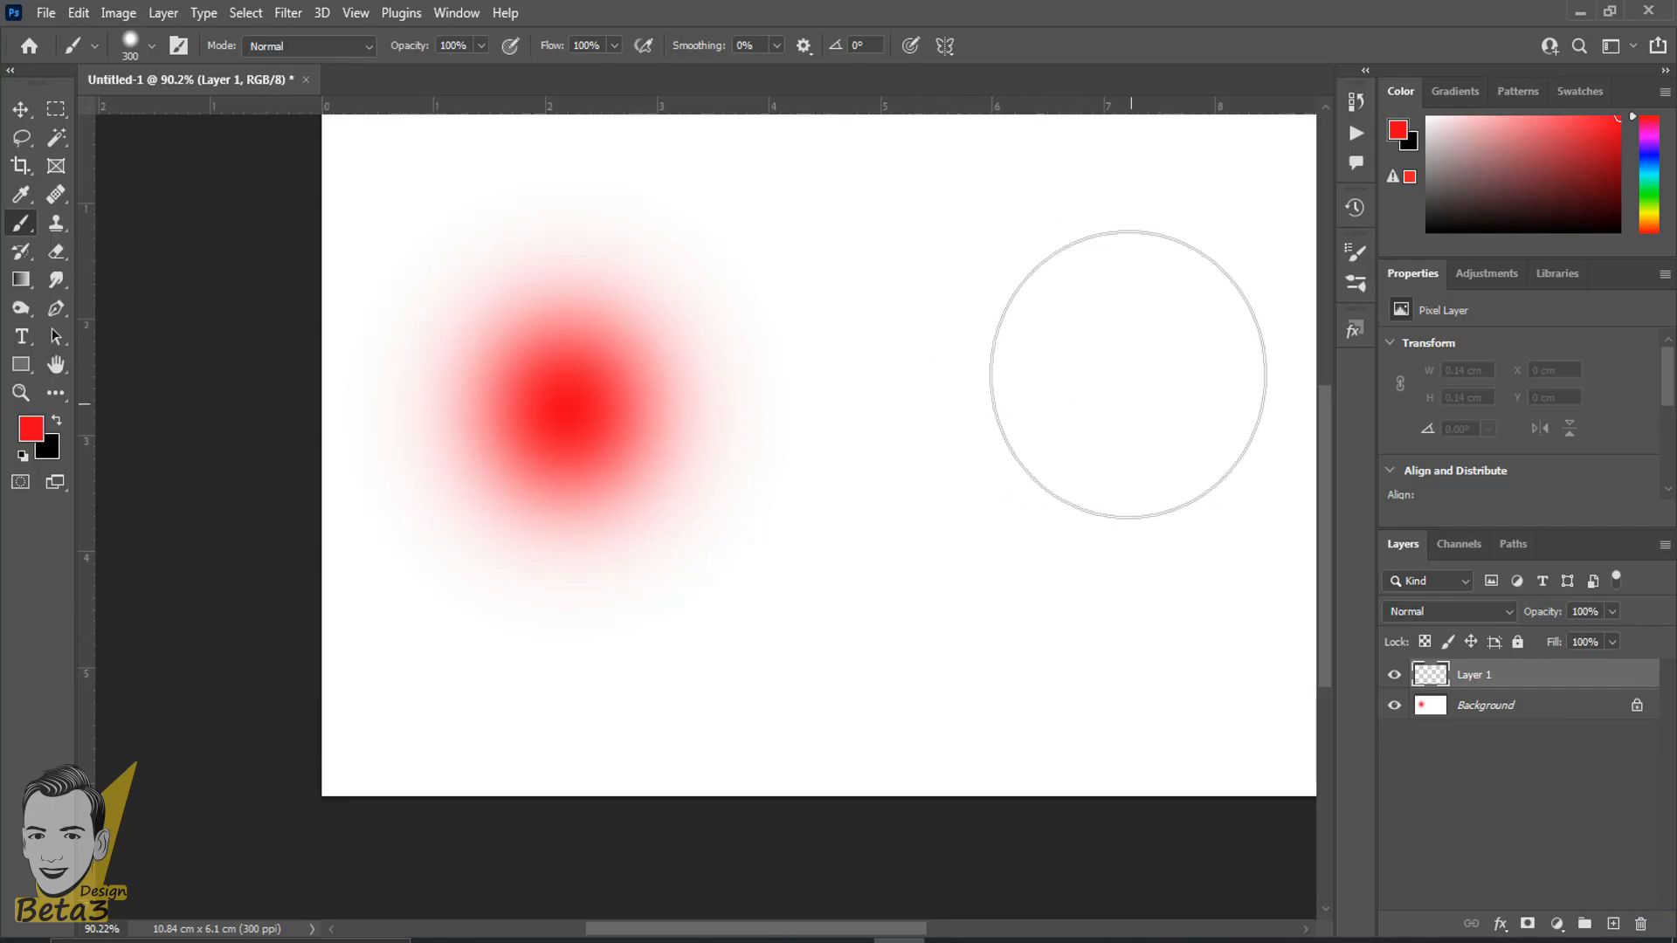
left_click(1051, 398)
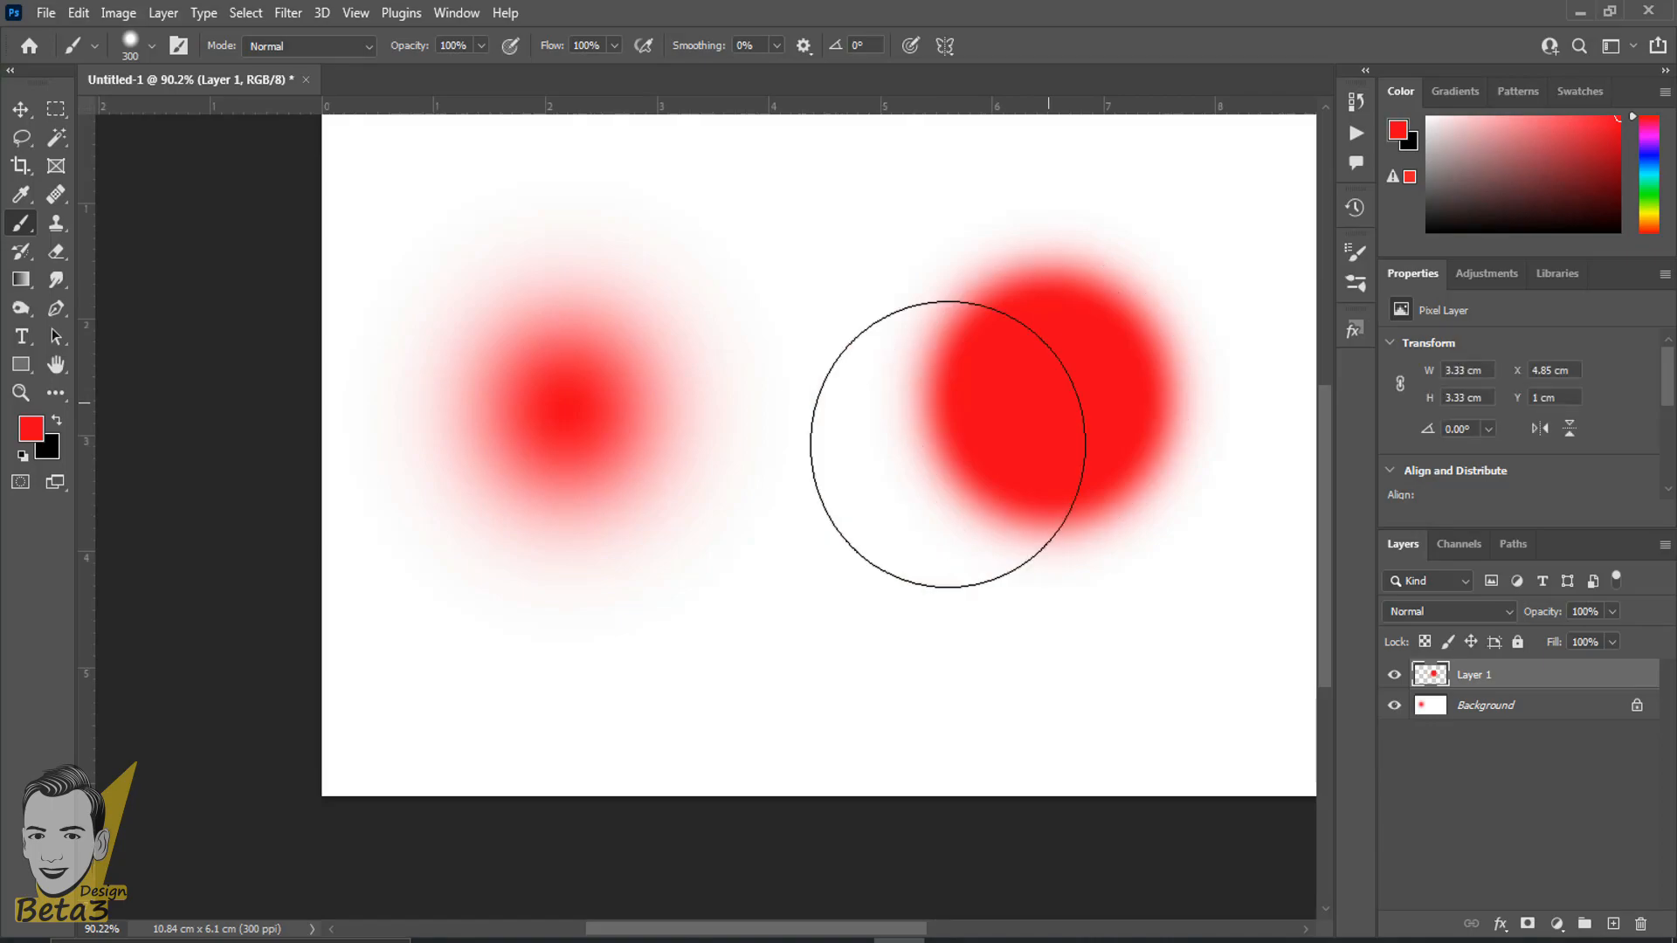
- Examine up close how the edges of the 0% and 50% hardness dabs differ
scroll(730, 459, "up", 4)
scroll(731, 460, "up", 1)
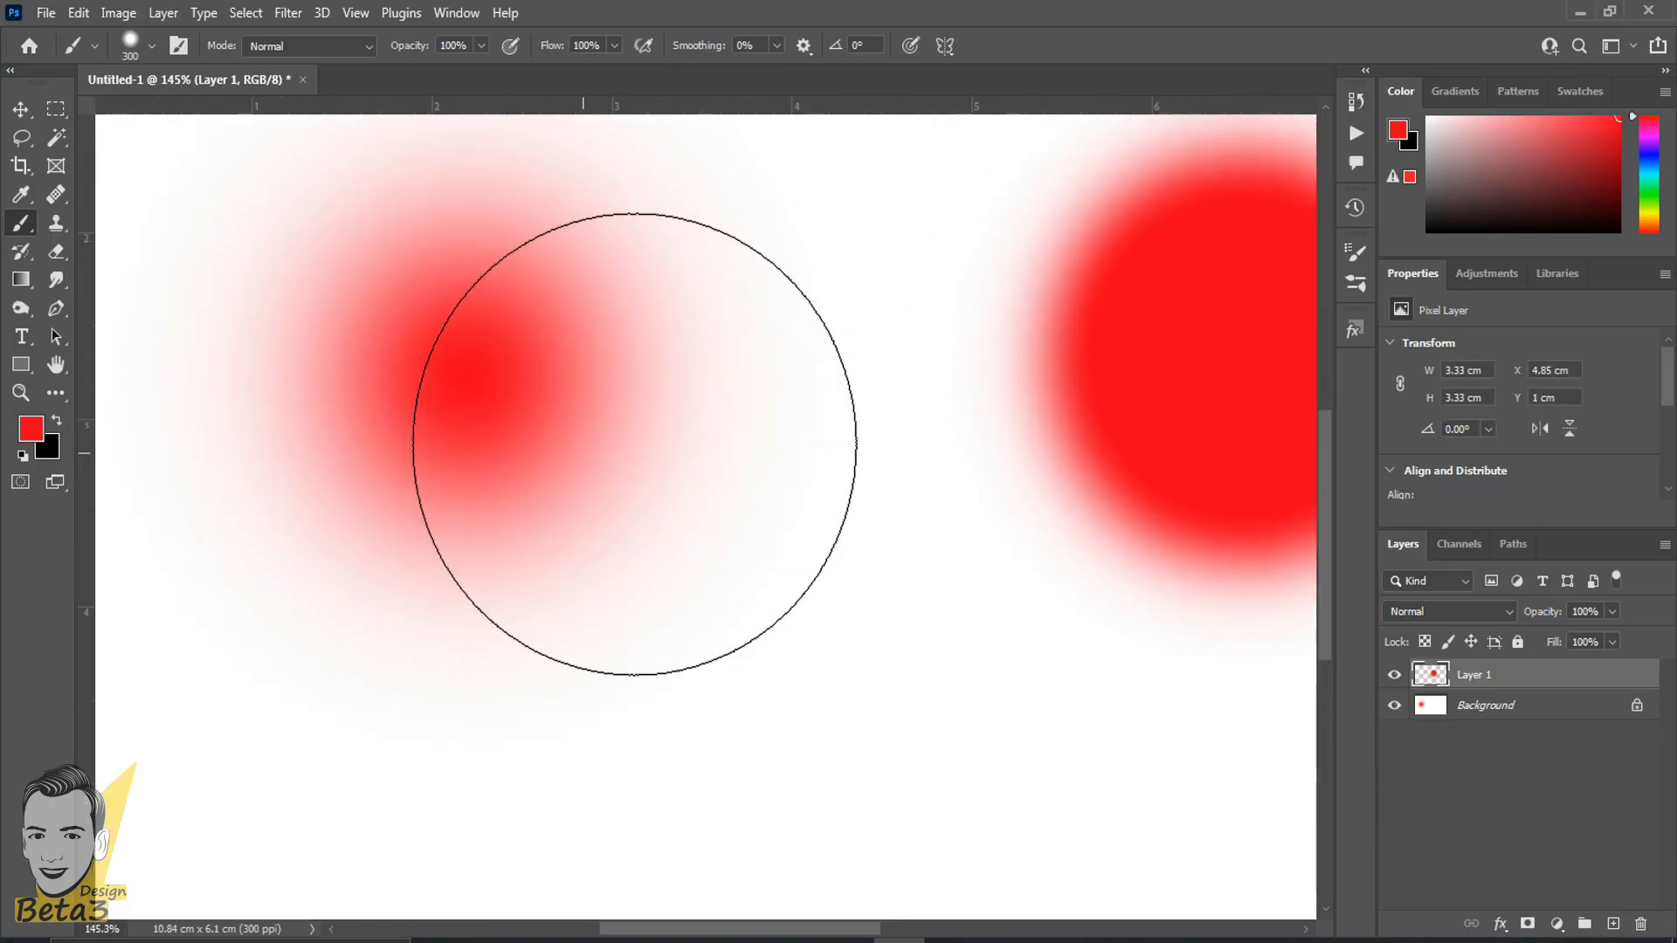
right_click(716, 298)
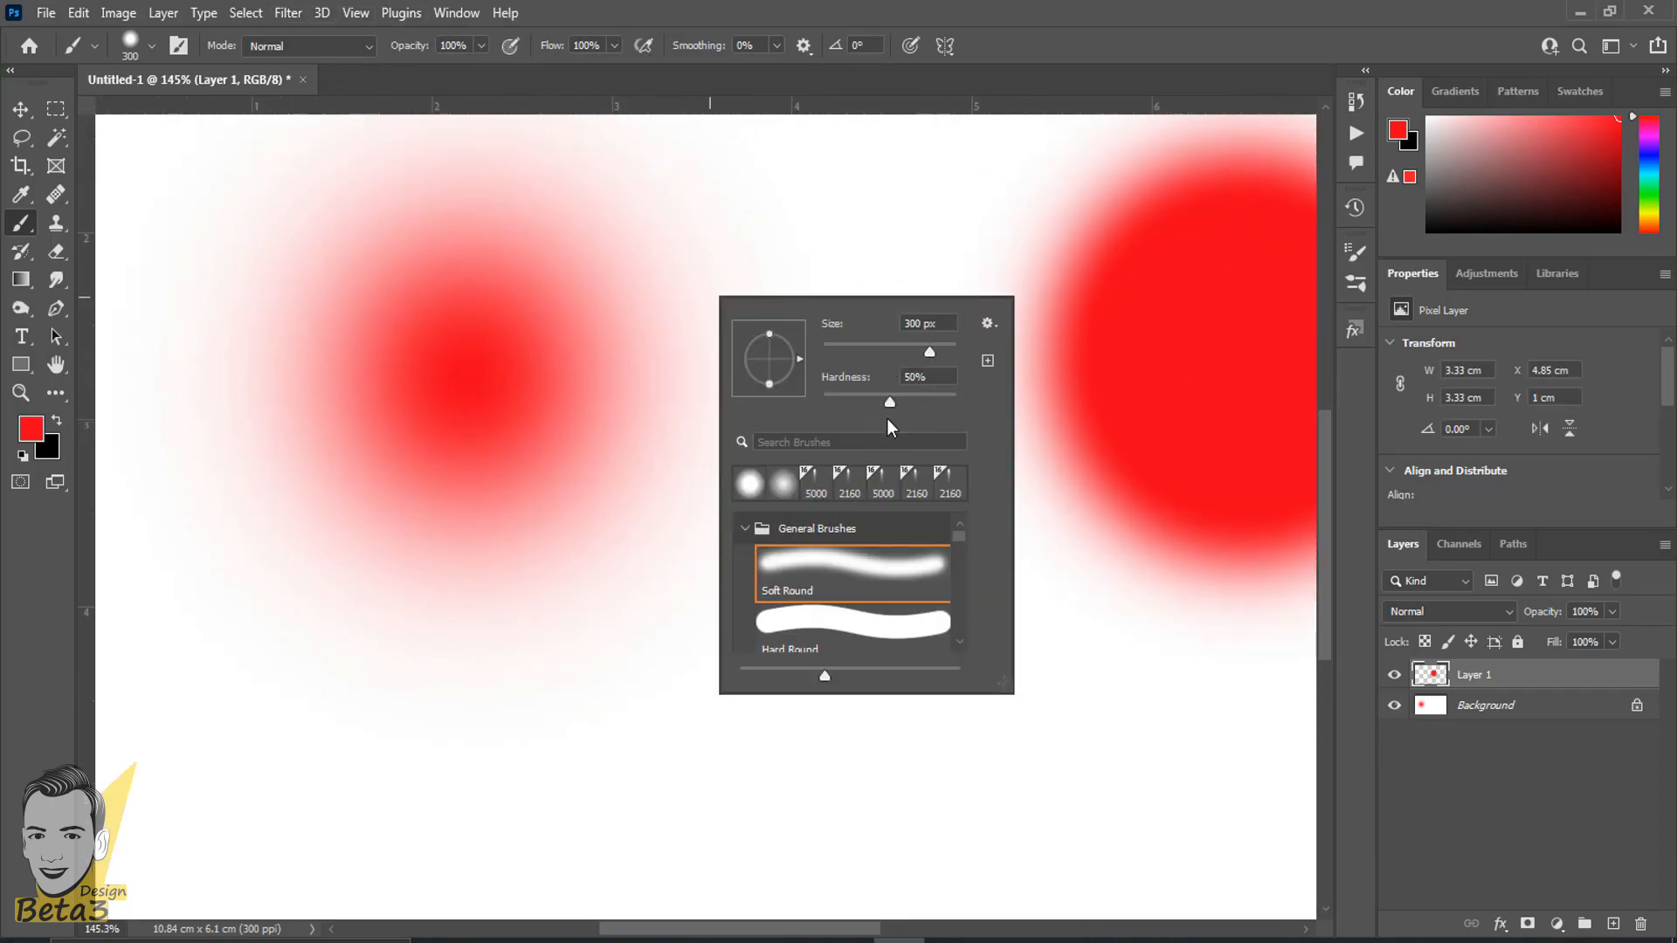
key("Return")
scroll(591, 419, "up", 4)
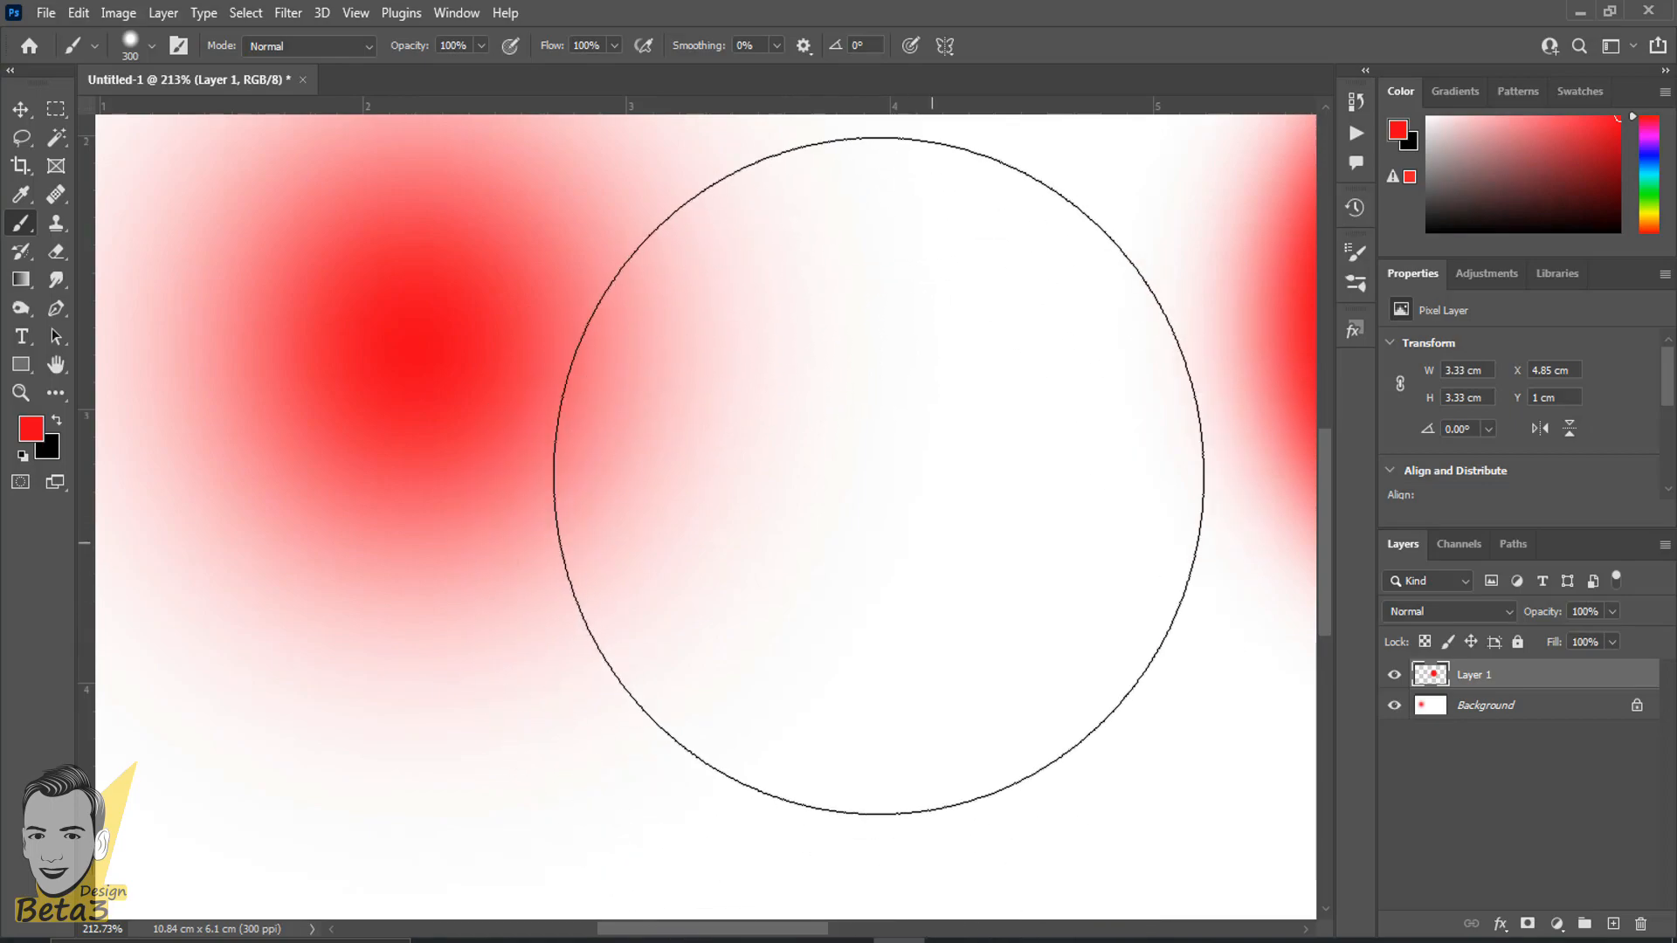
mouse_move(820, 326)
left_mouse_down()
mouse_move(304, 462)
mouse_move(142, 464)
left_mouse_up()
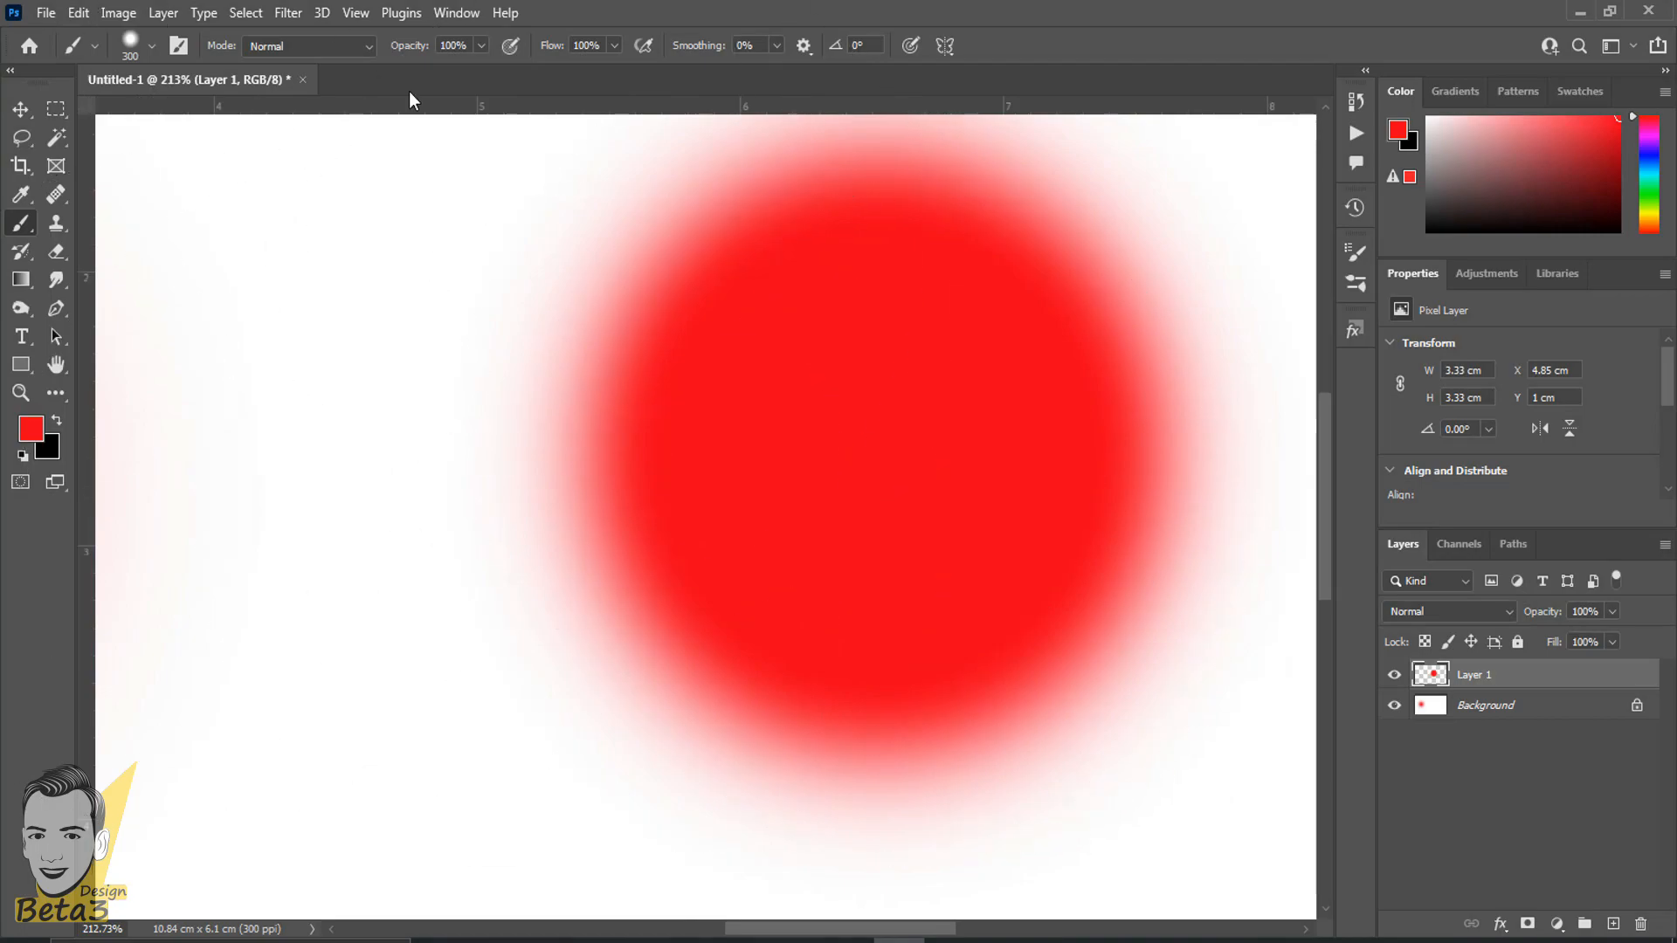
right_click(738, 411)
left_click(979, 7)
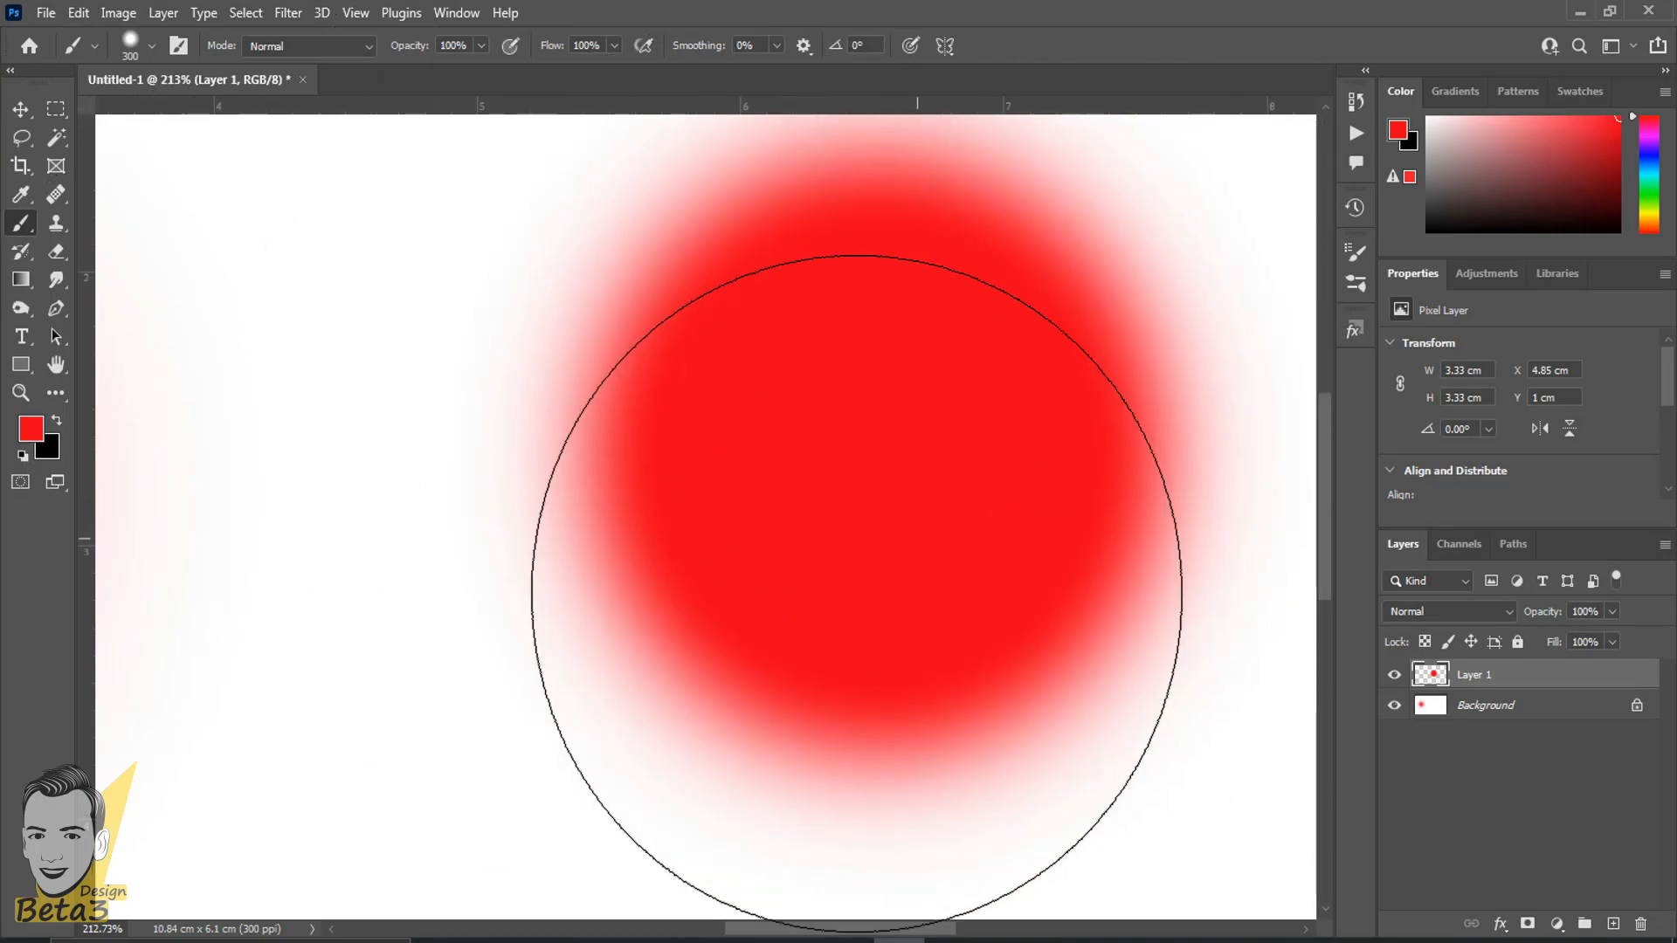
scroll(876, 570, "down", 5, "alt")
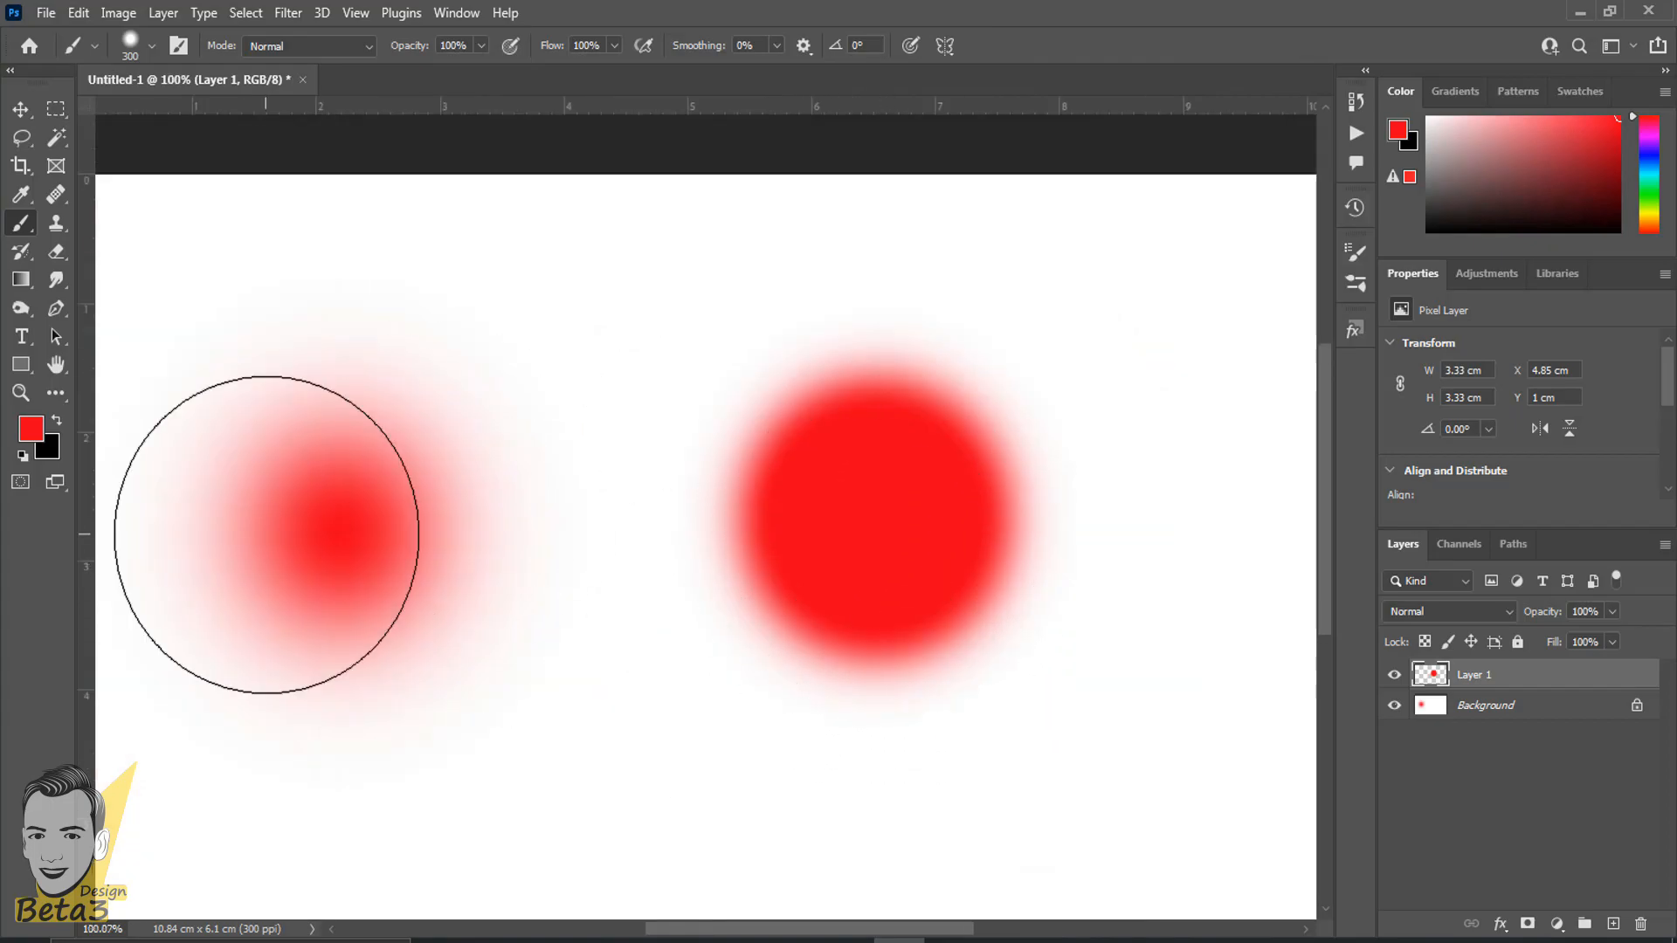
scroll(900, 507, "up", 5, "alt")
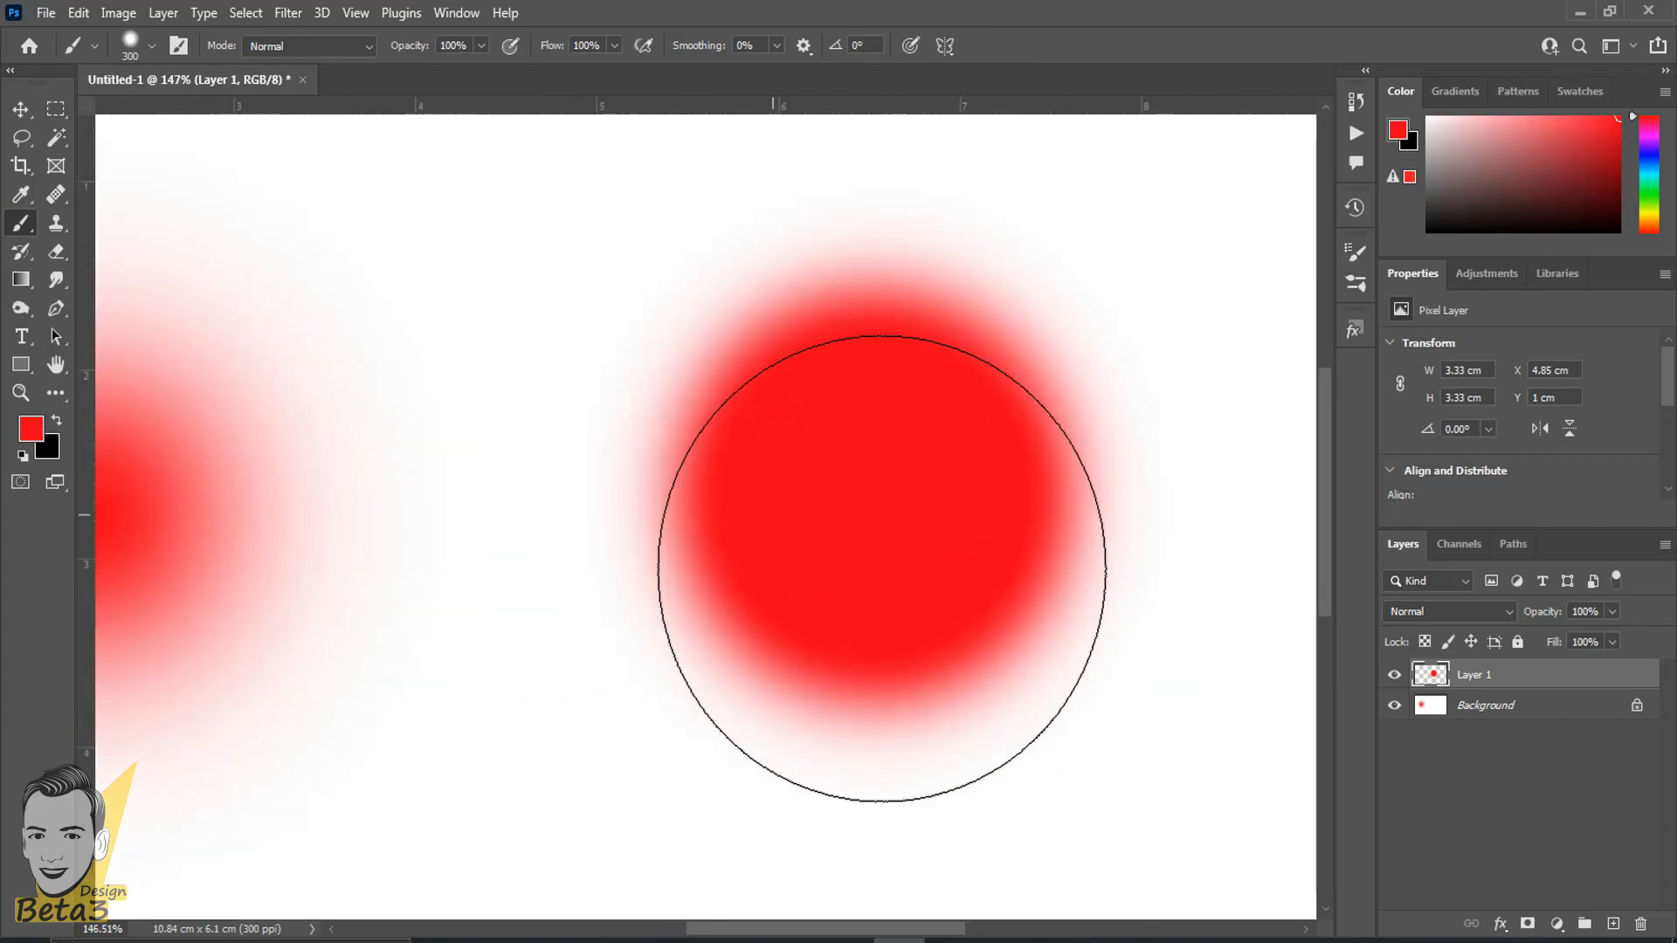
scroll(727, 557, "up", 10, "alt")
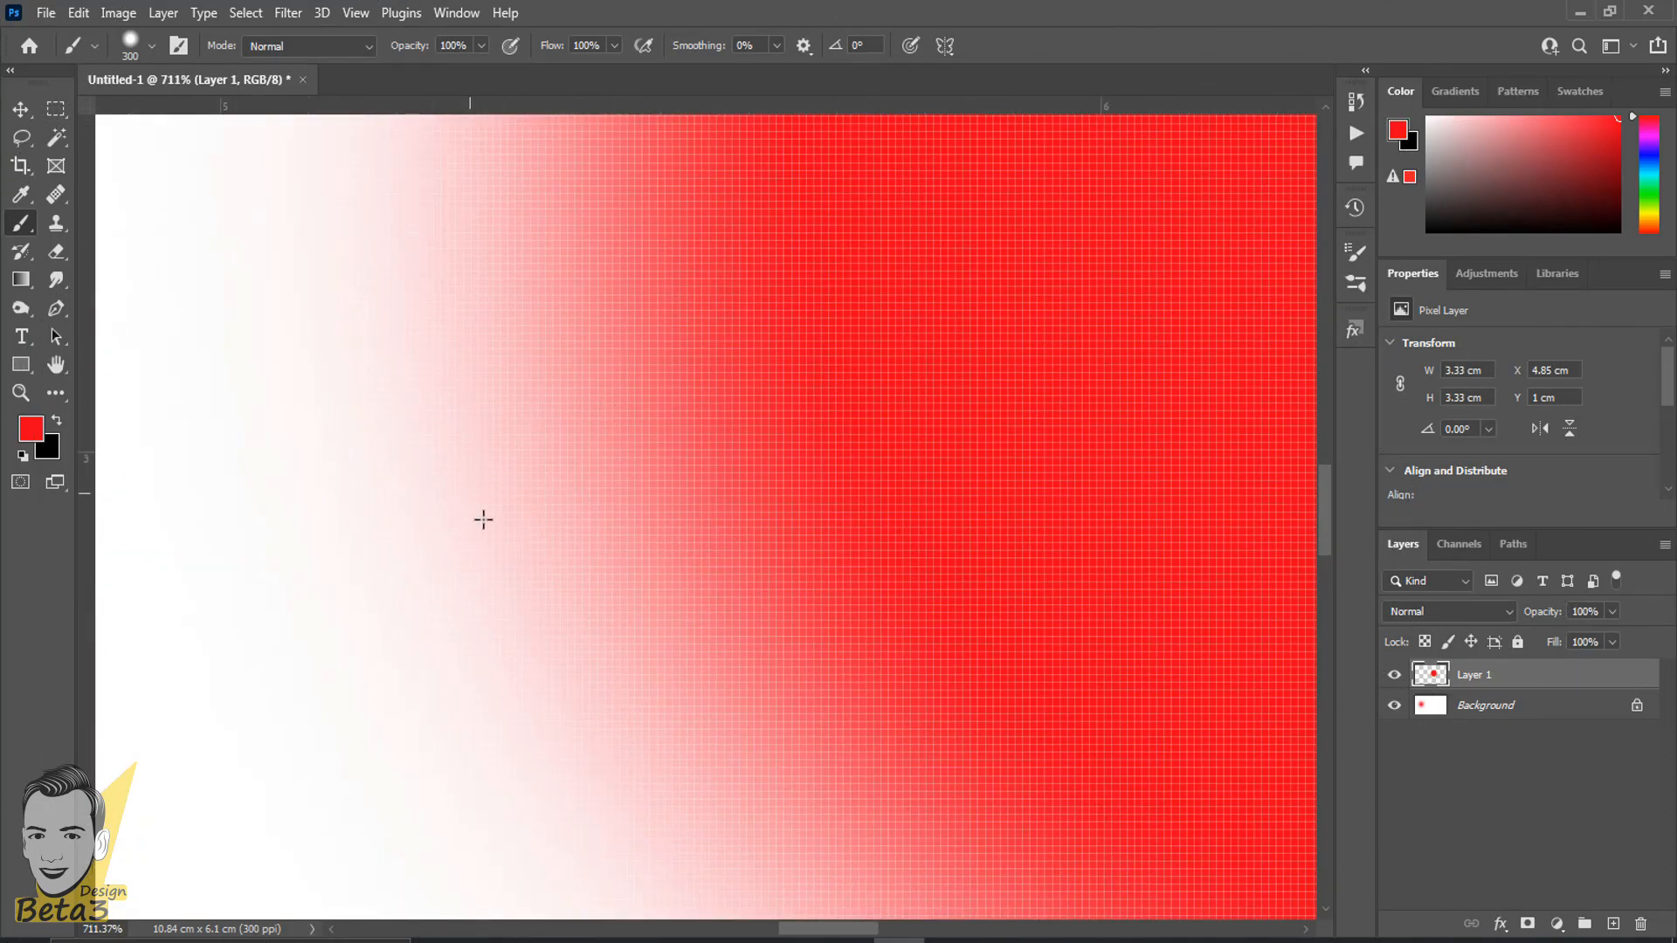
scroll(483, 520, "down", 12, "alt")
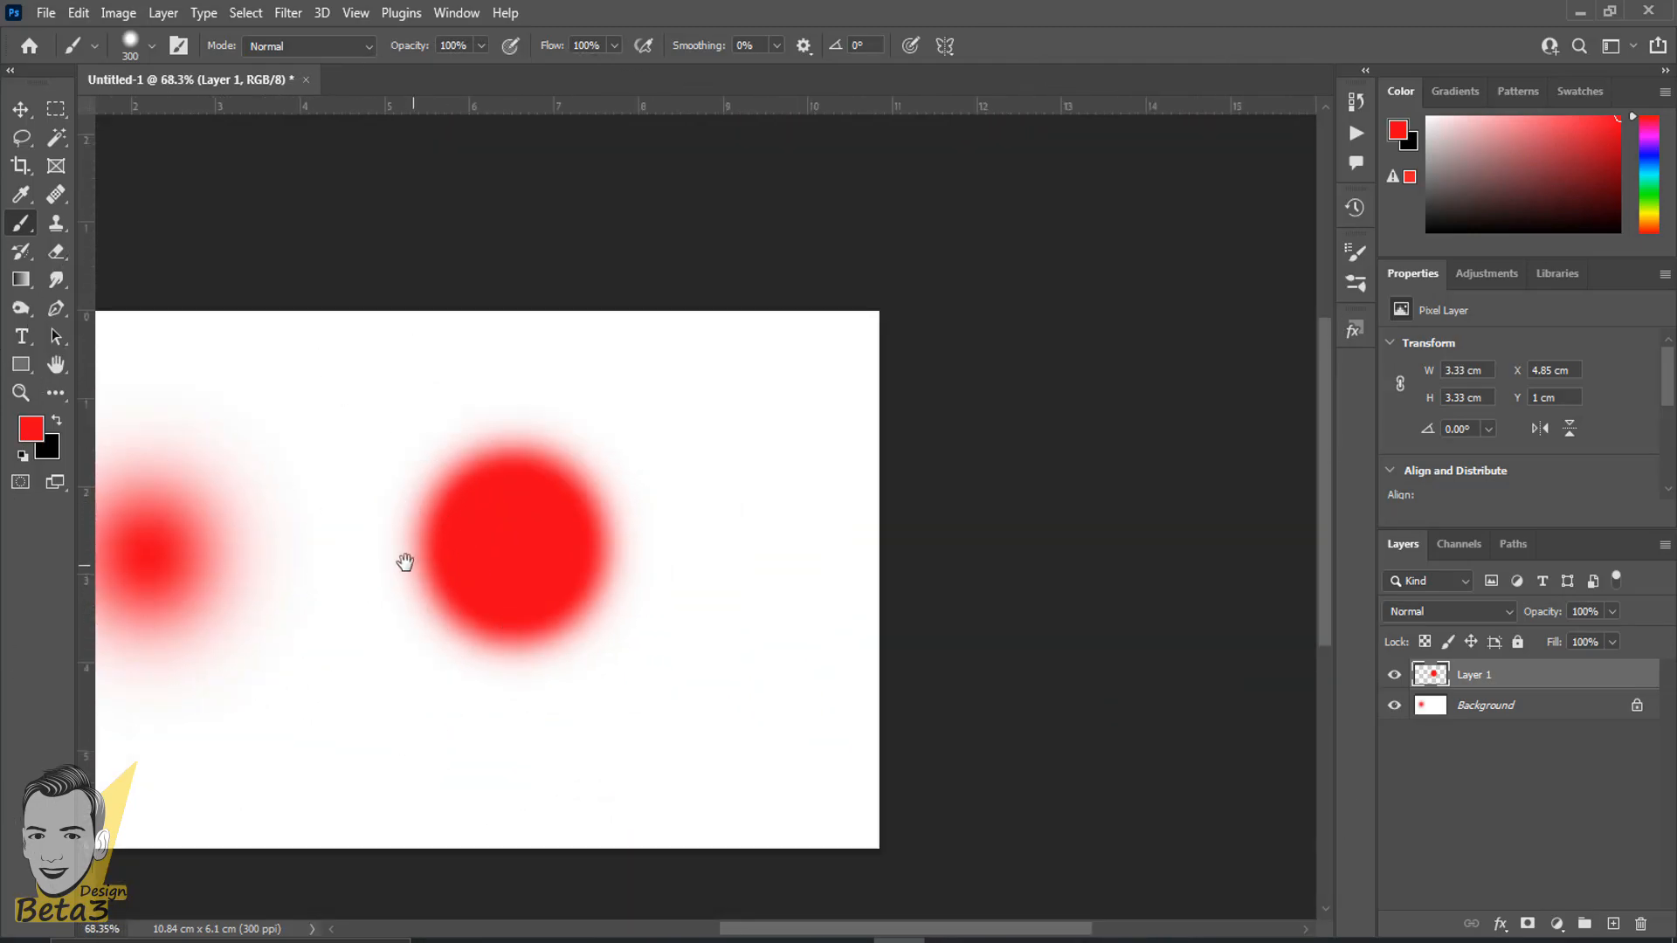
- Raise the brush hardness to its maximum, keeping the size at 300 px
left_click_drag(405, 562, 658, 449)
right_click(729, 559)
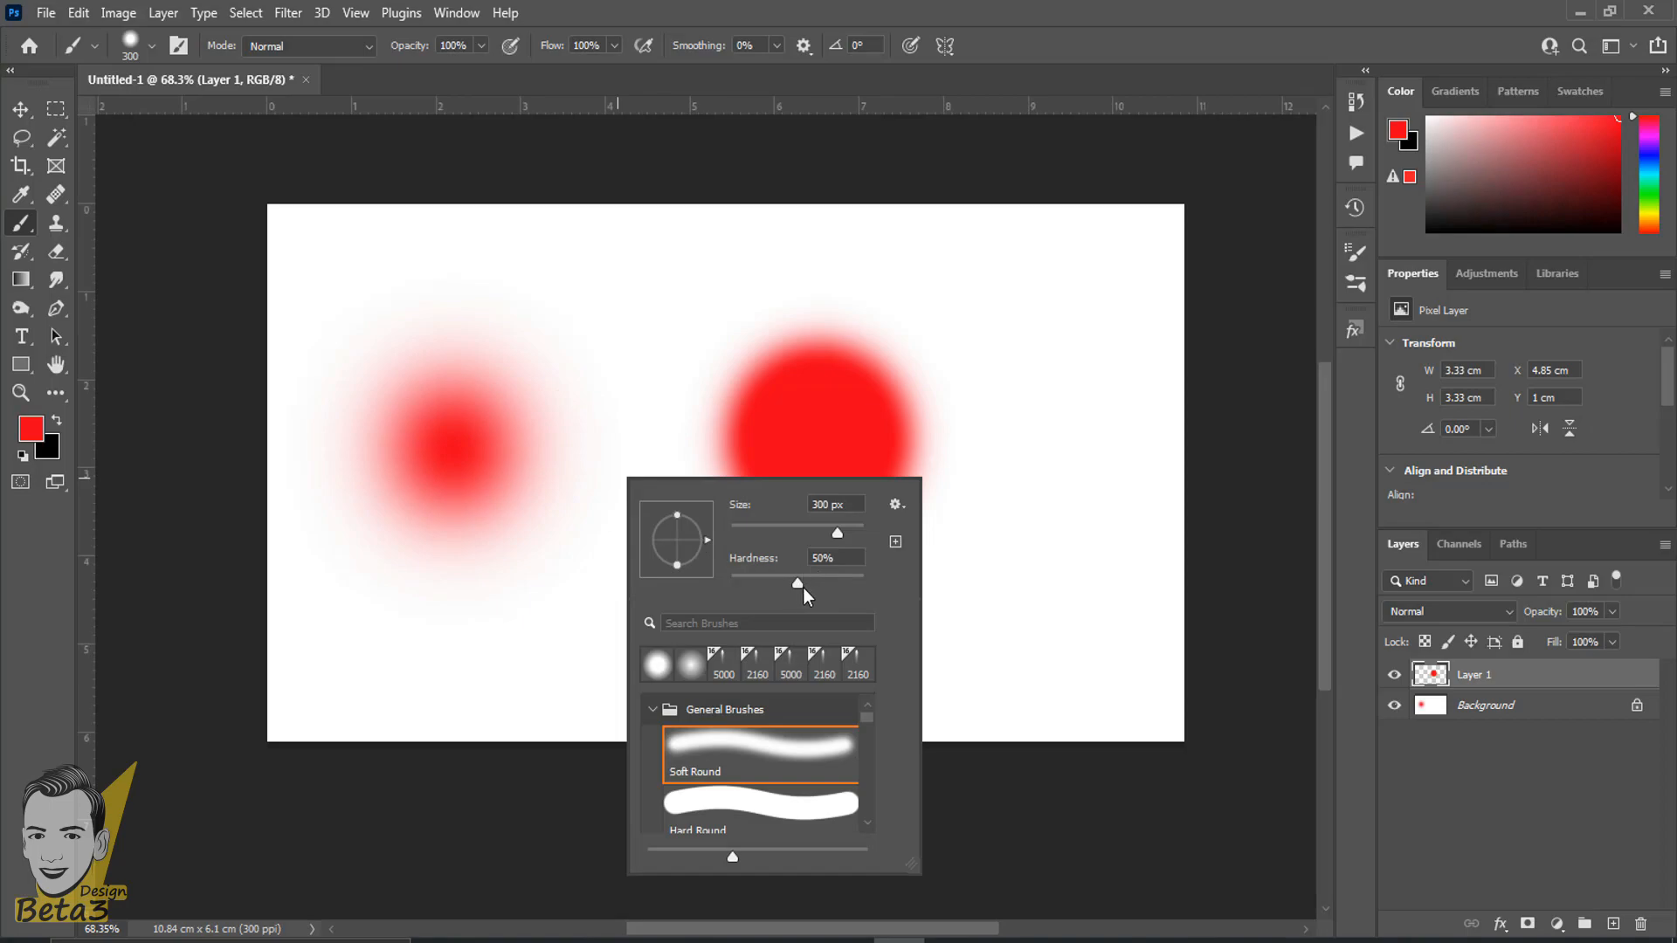
left_click_drag(800, 587, 880, 587)
left_click(1076, 51)
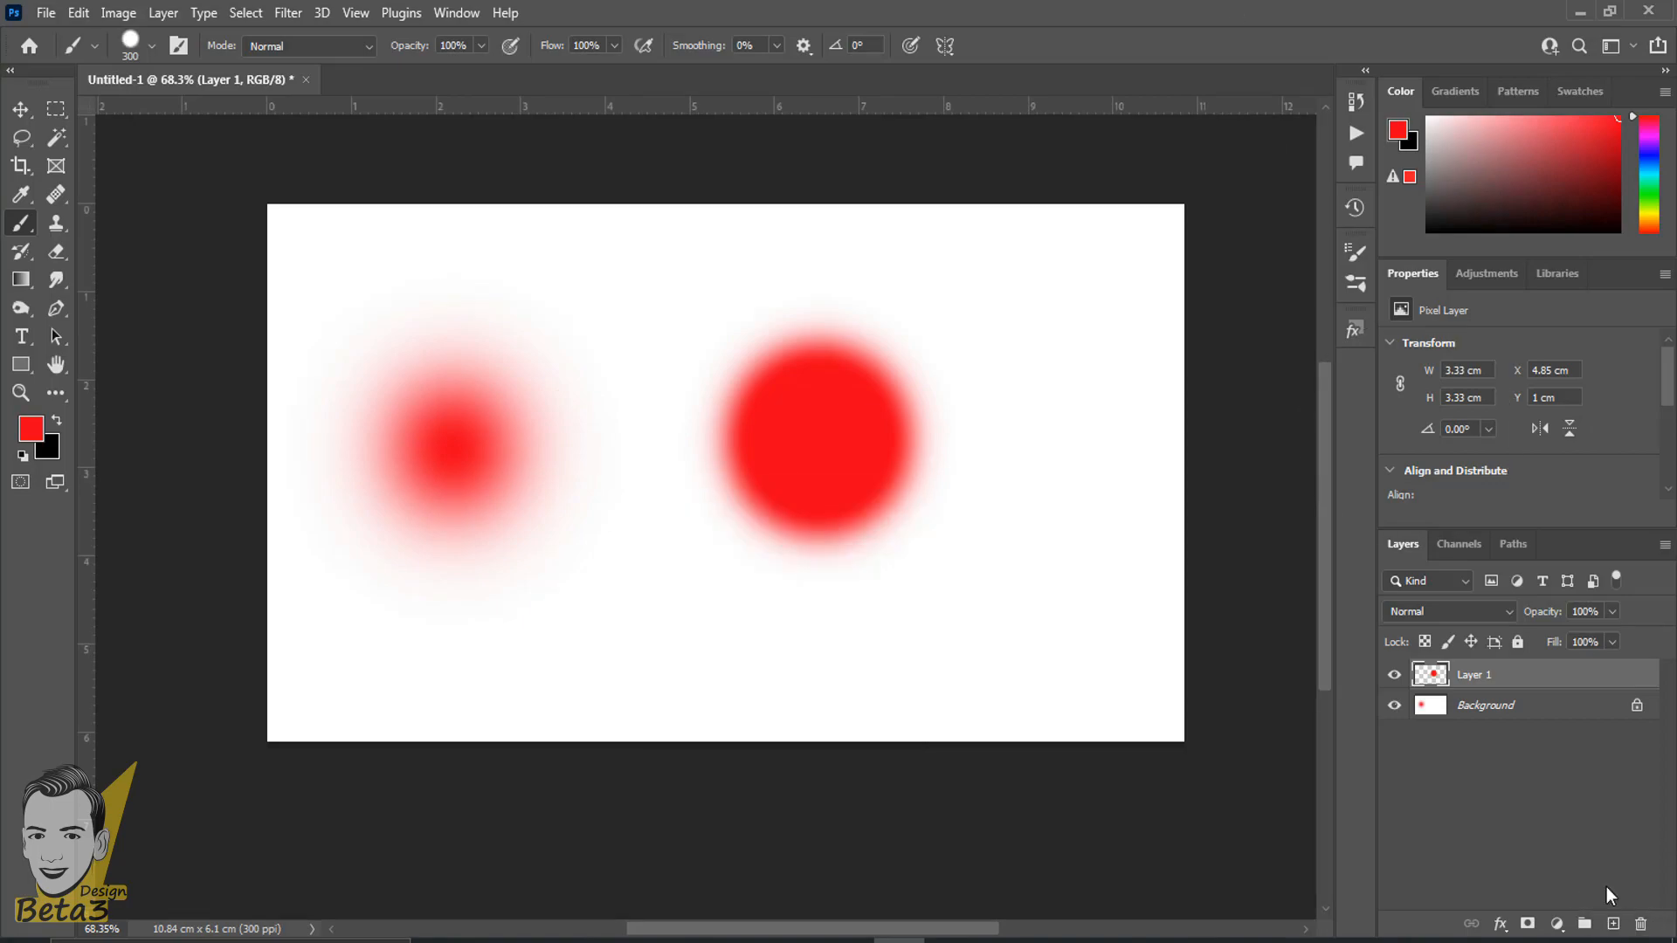
- Add another new layer and paint a single hard-edged red dab near the canvas's lower-right corner
left_click(1612, 923)
scroll(887, 756, "up", 2, "alt")
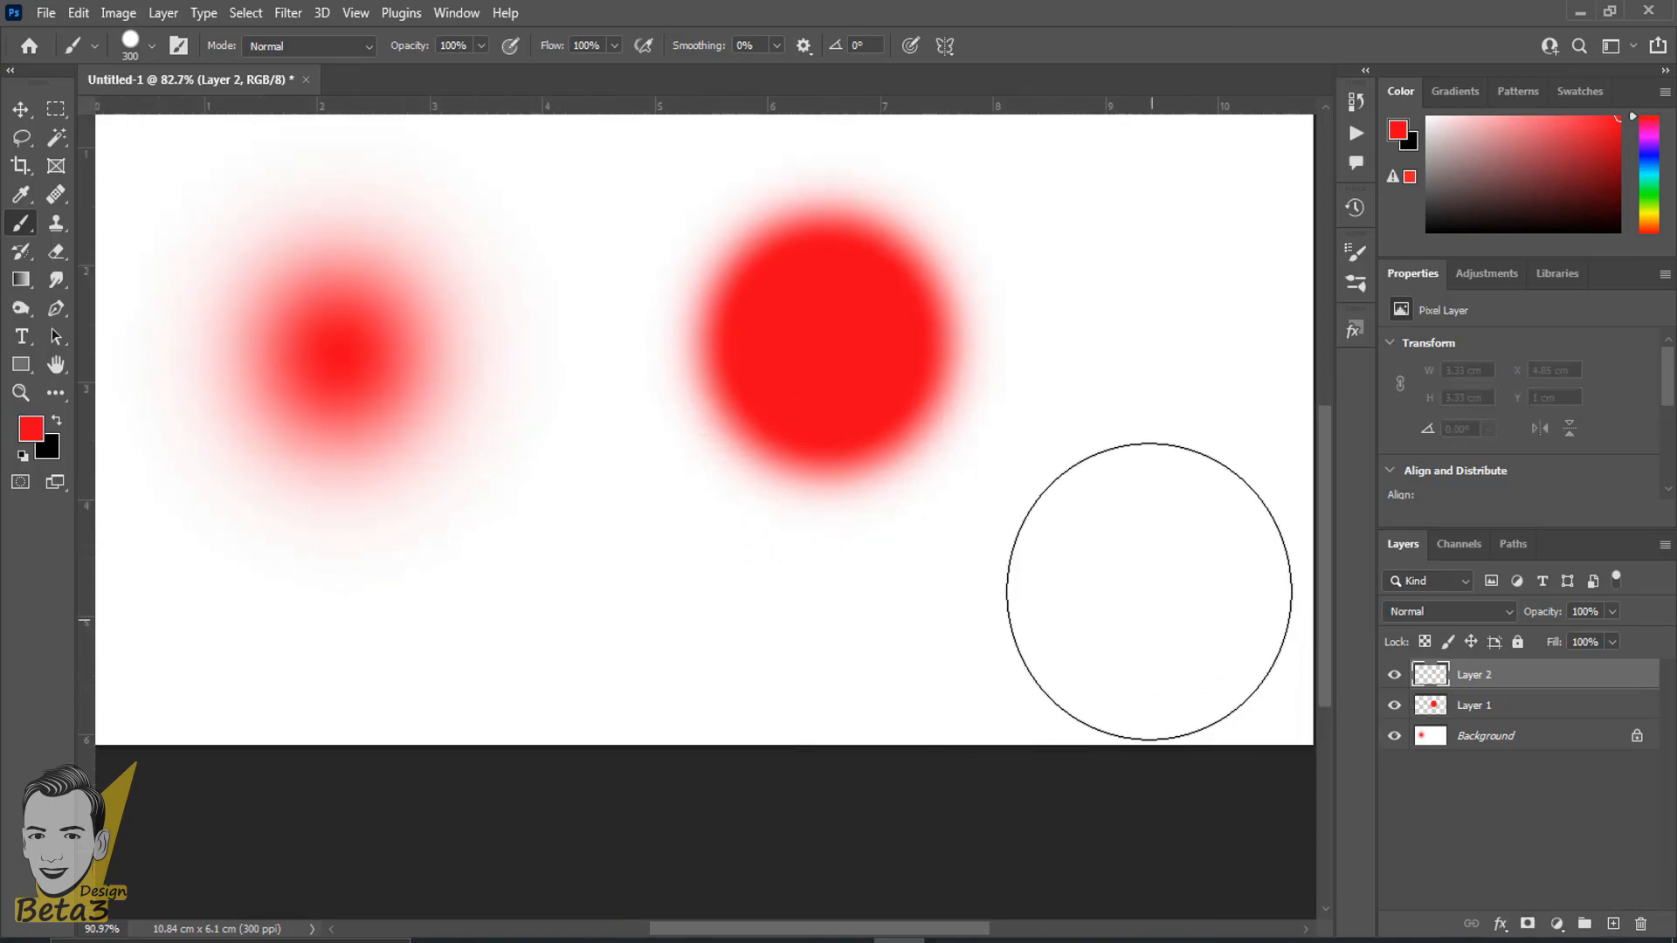
left_click(1150, 578)
- Examine the edge of the hard red dab up close and compare it with the softer one
scroll(612, 690, "up", 2, "alt")
left_click_drag(799, 426, 485, 481)
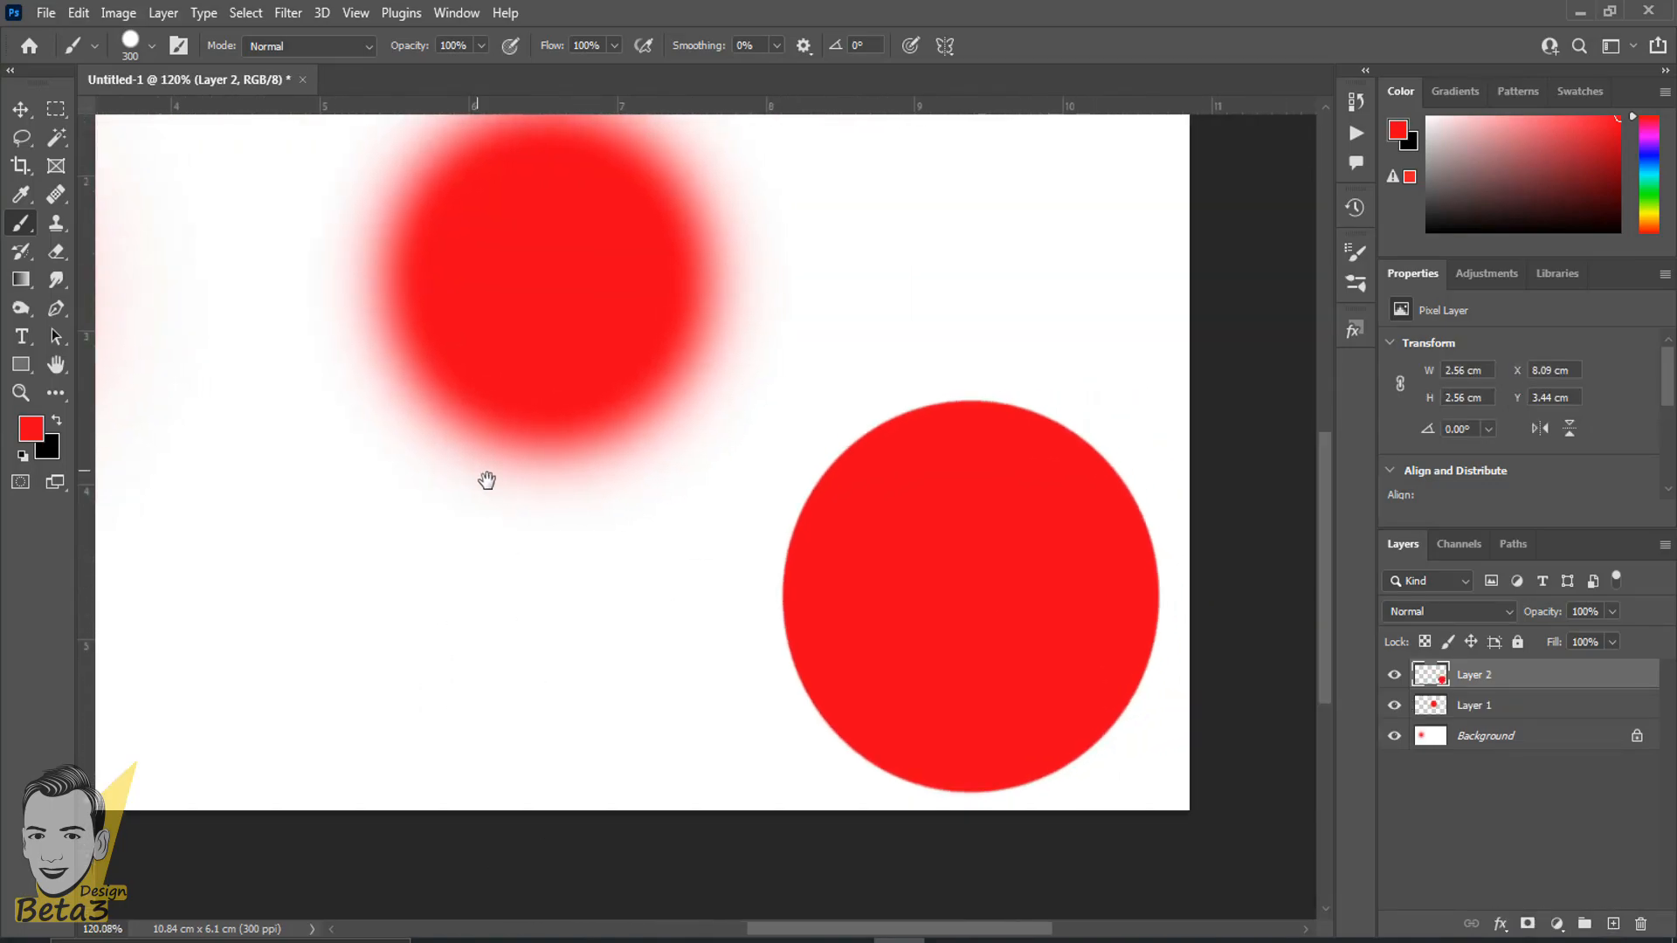
scroll(1011, 702, "up", 3, "alt")
left_click_drag(846, 260, 858, 297)
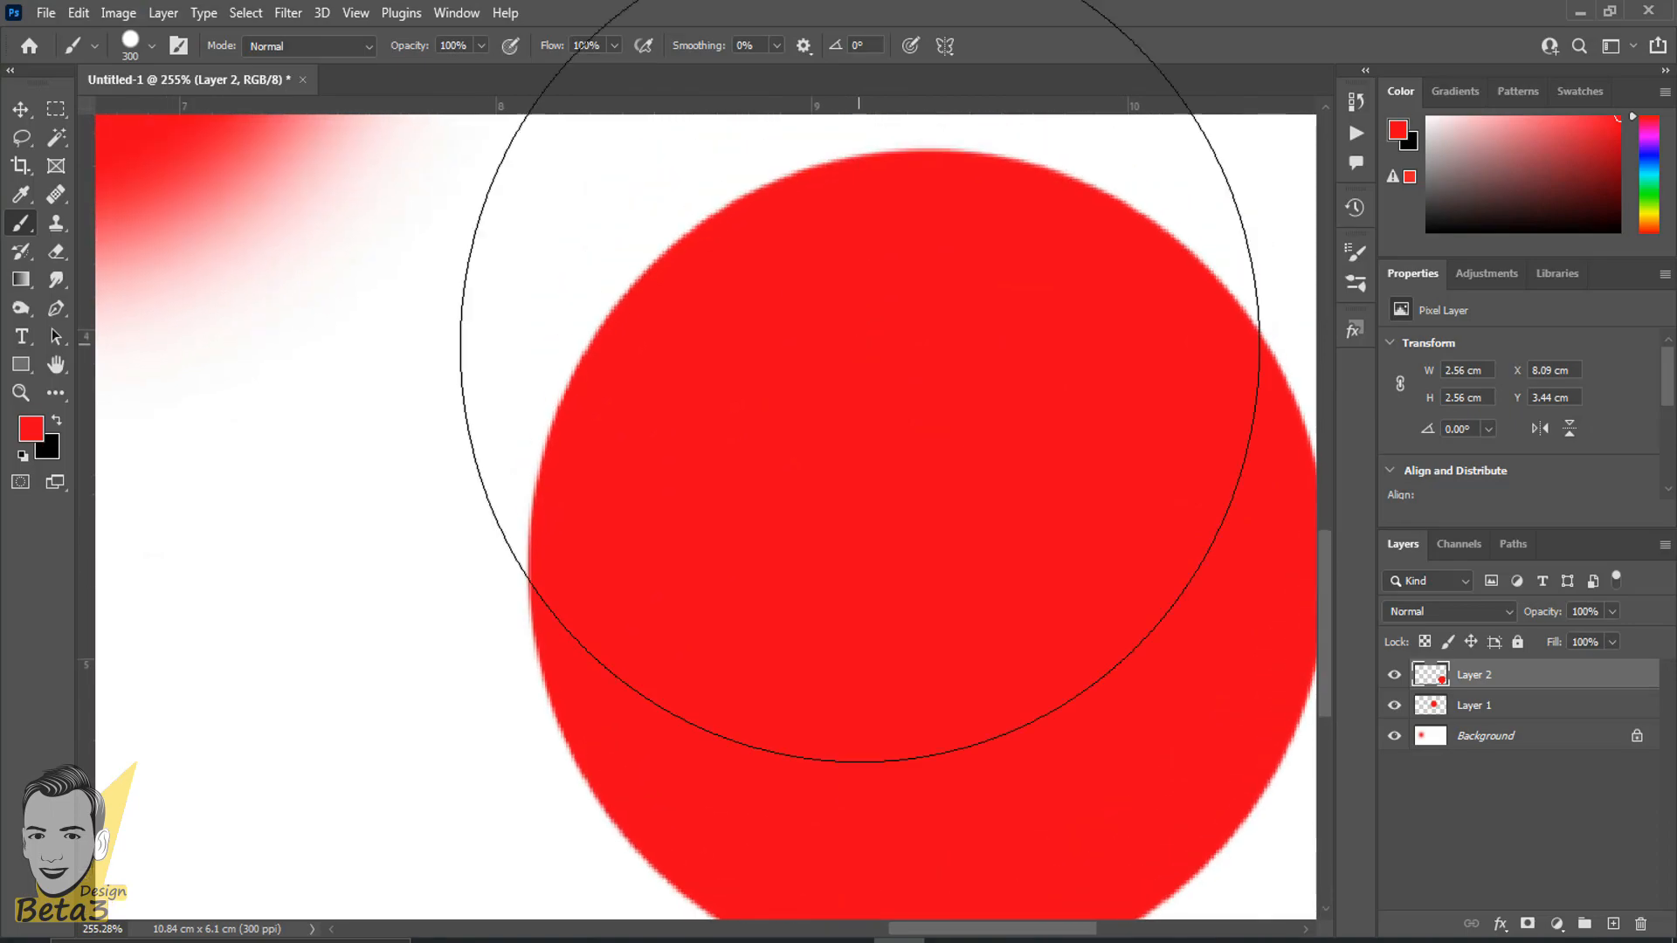
scroll(836, 454, "up", 2, "alt")
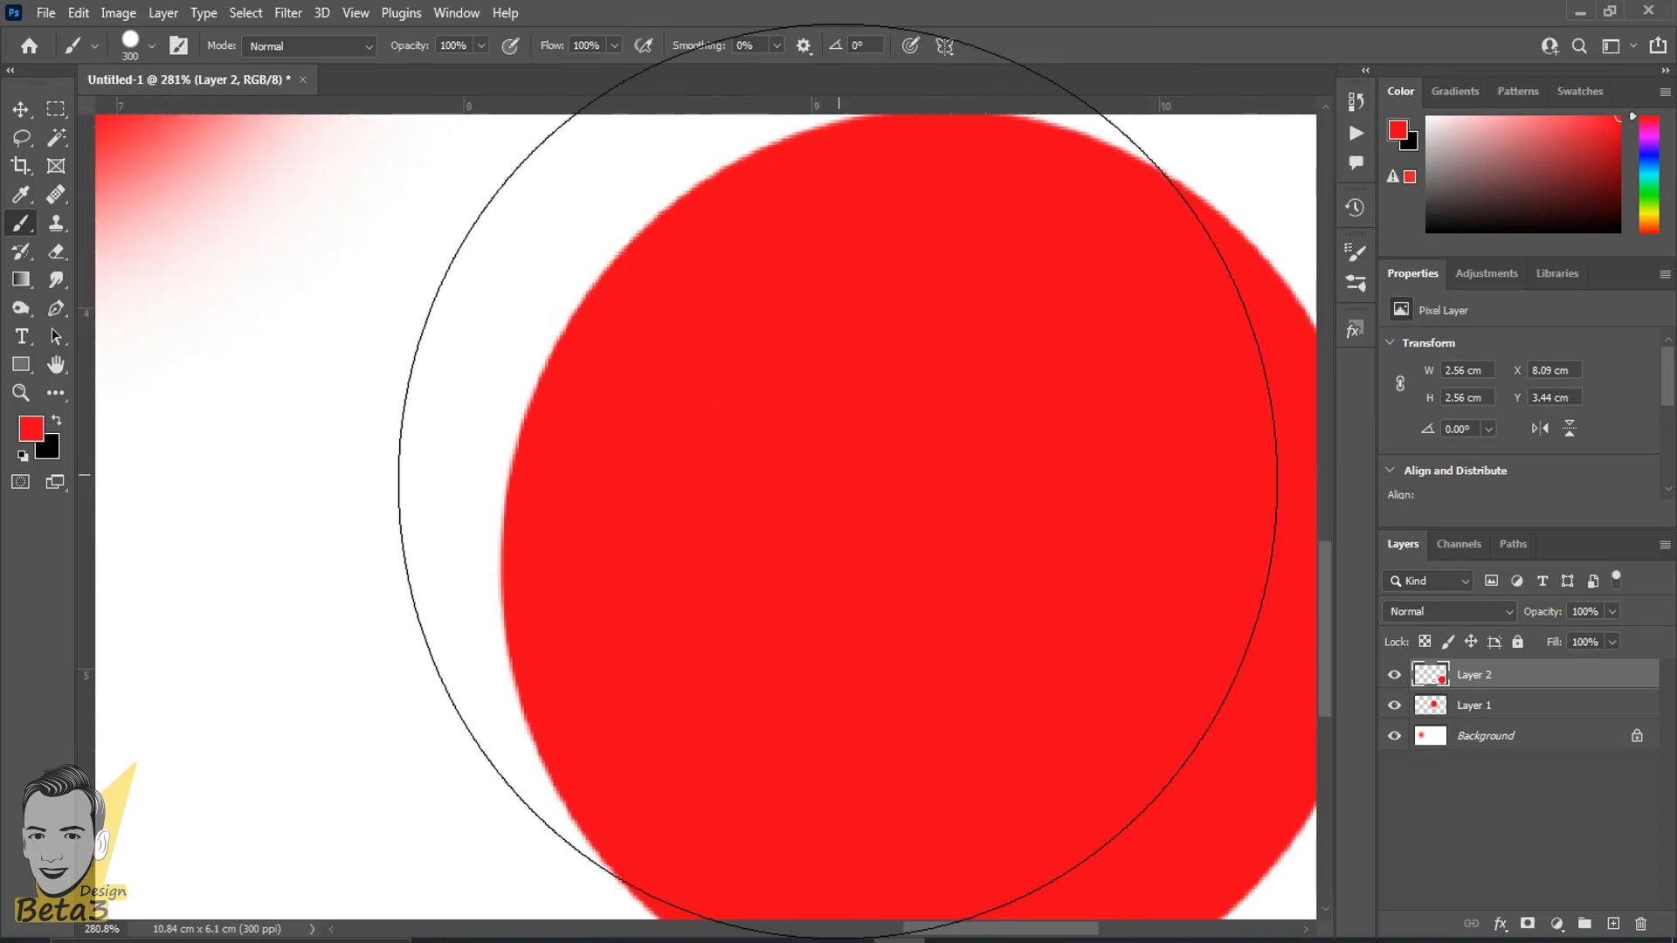
left_click(21, 109)
scroll(337, 431, "up", 2, "alt")
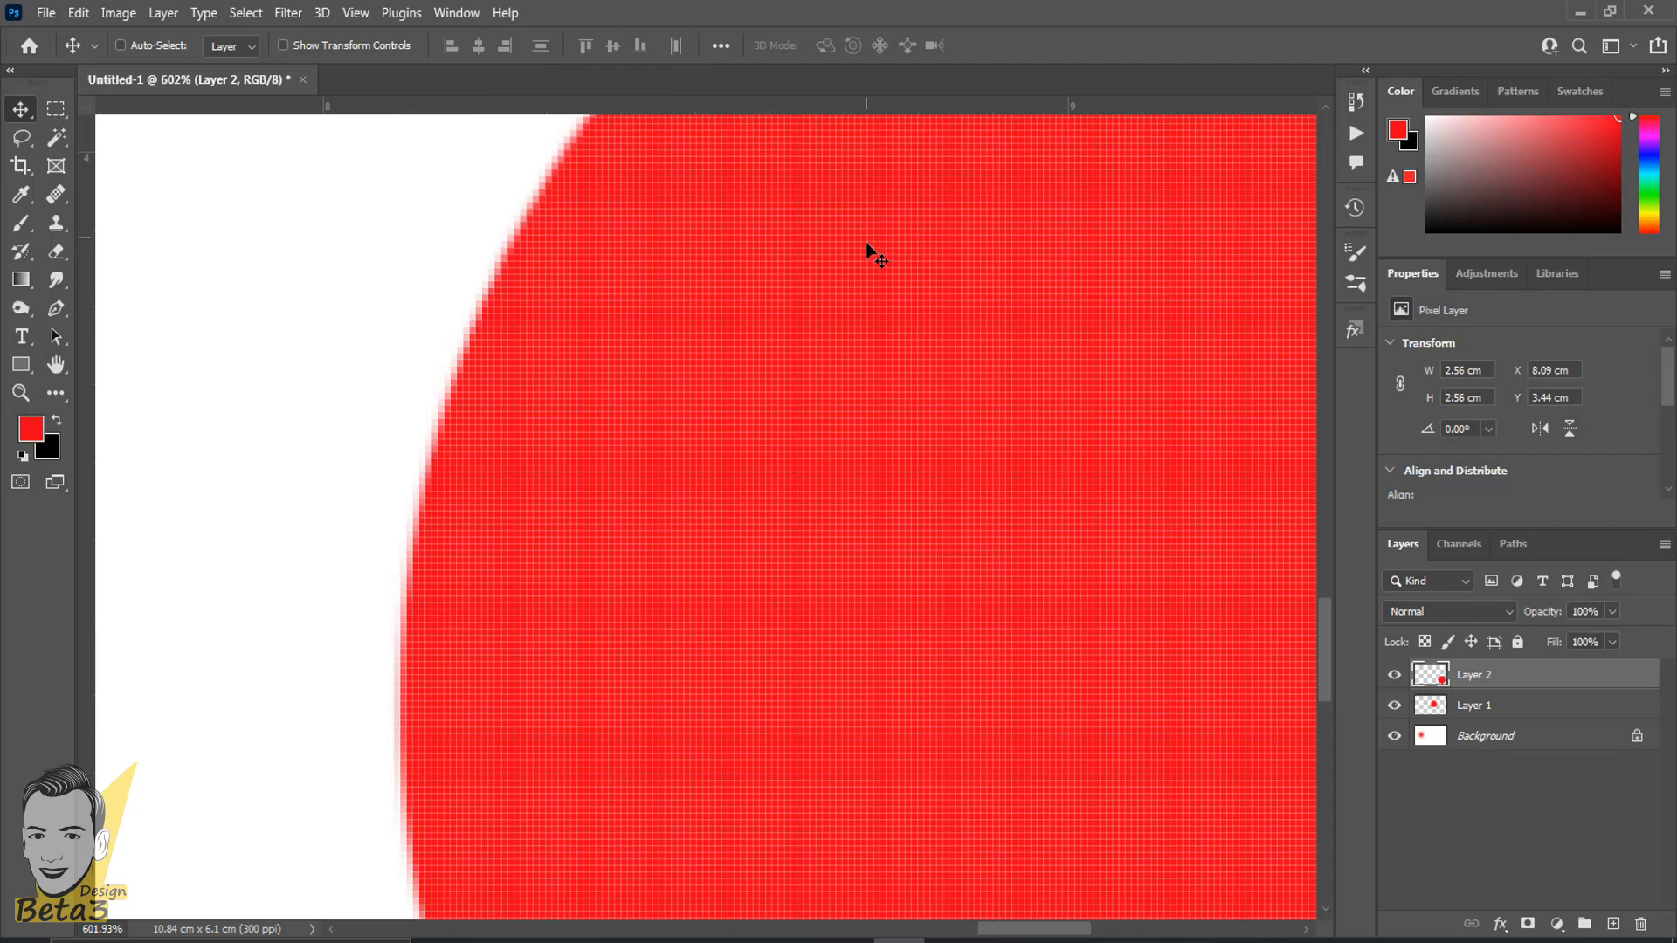
scroll(869, 267, "down", 2, "alt")
scroll(612, 336, "down", 10, "alt")
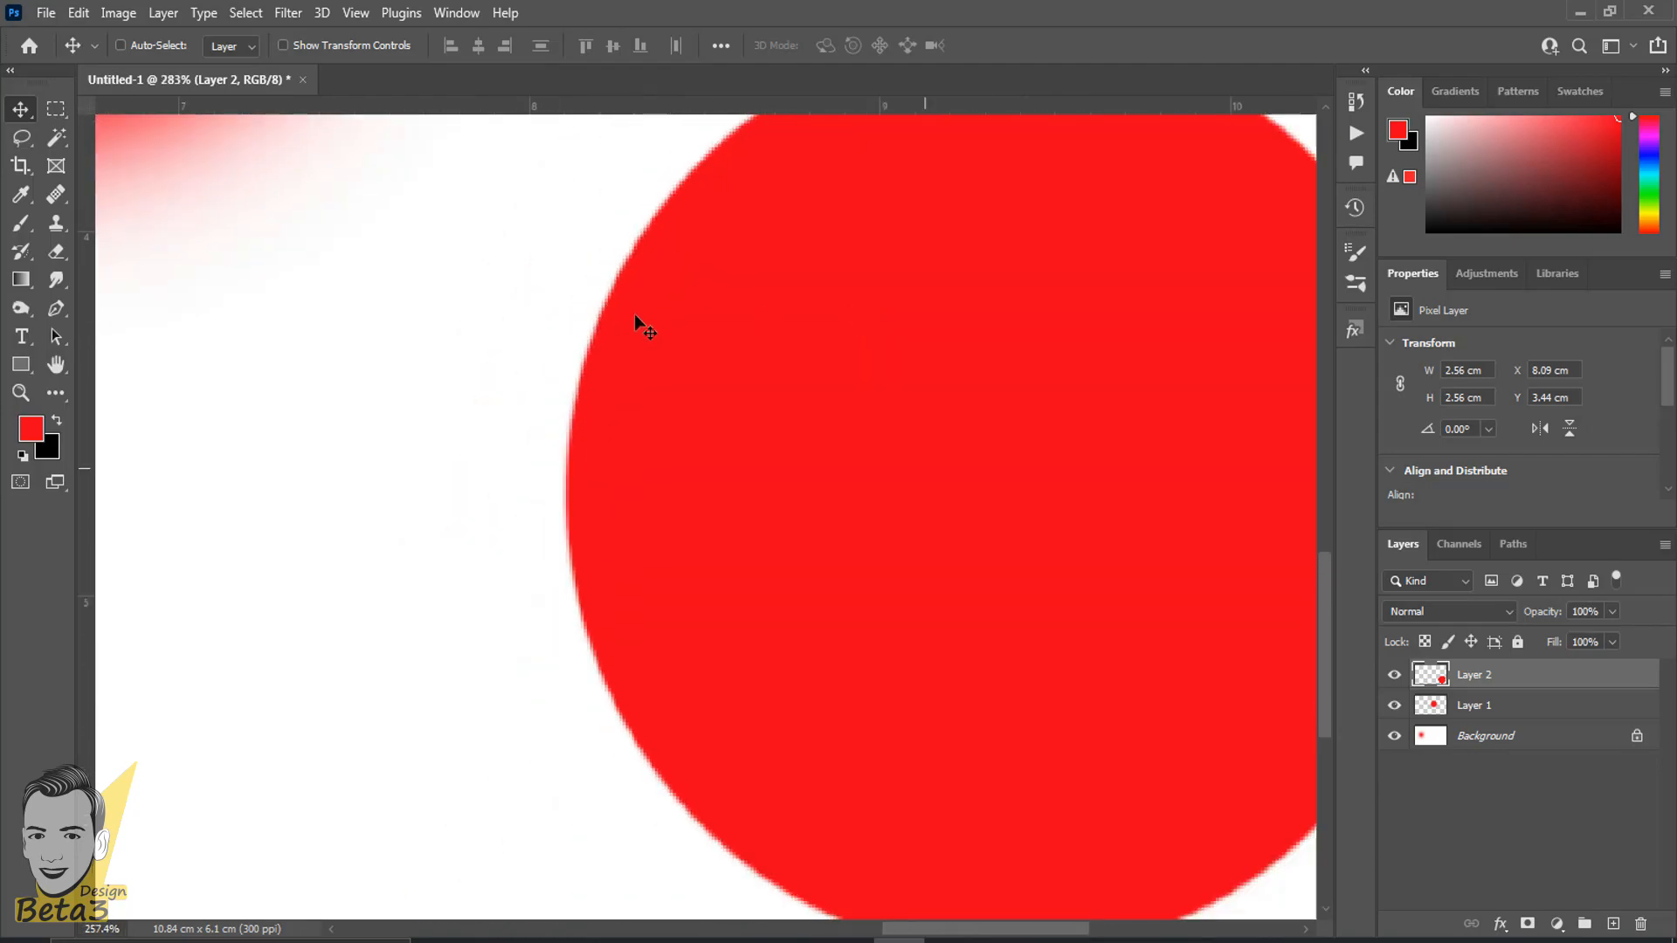
- Switch back to the Brush Tool and bring the three red dabs into view for comparison
scroll(539, 344, "up", 3, "alt")
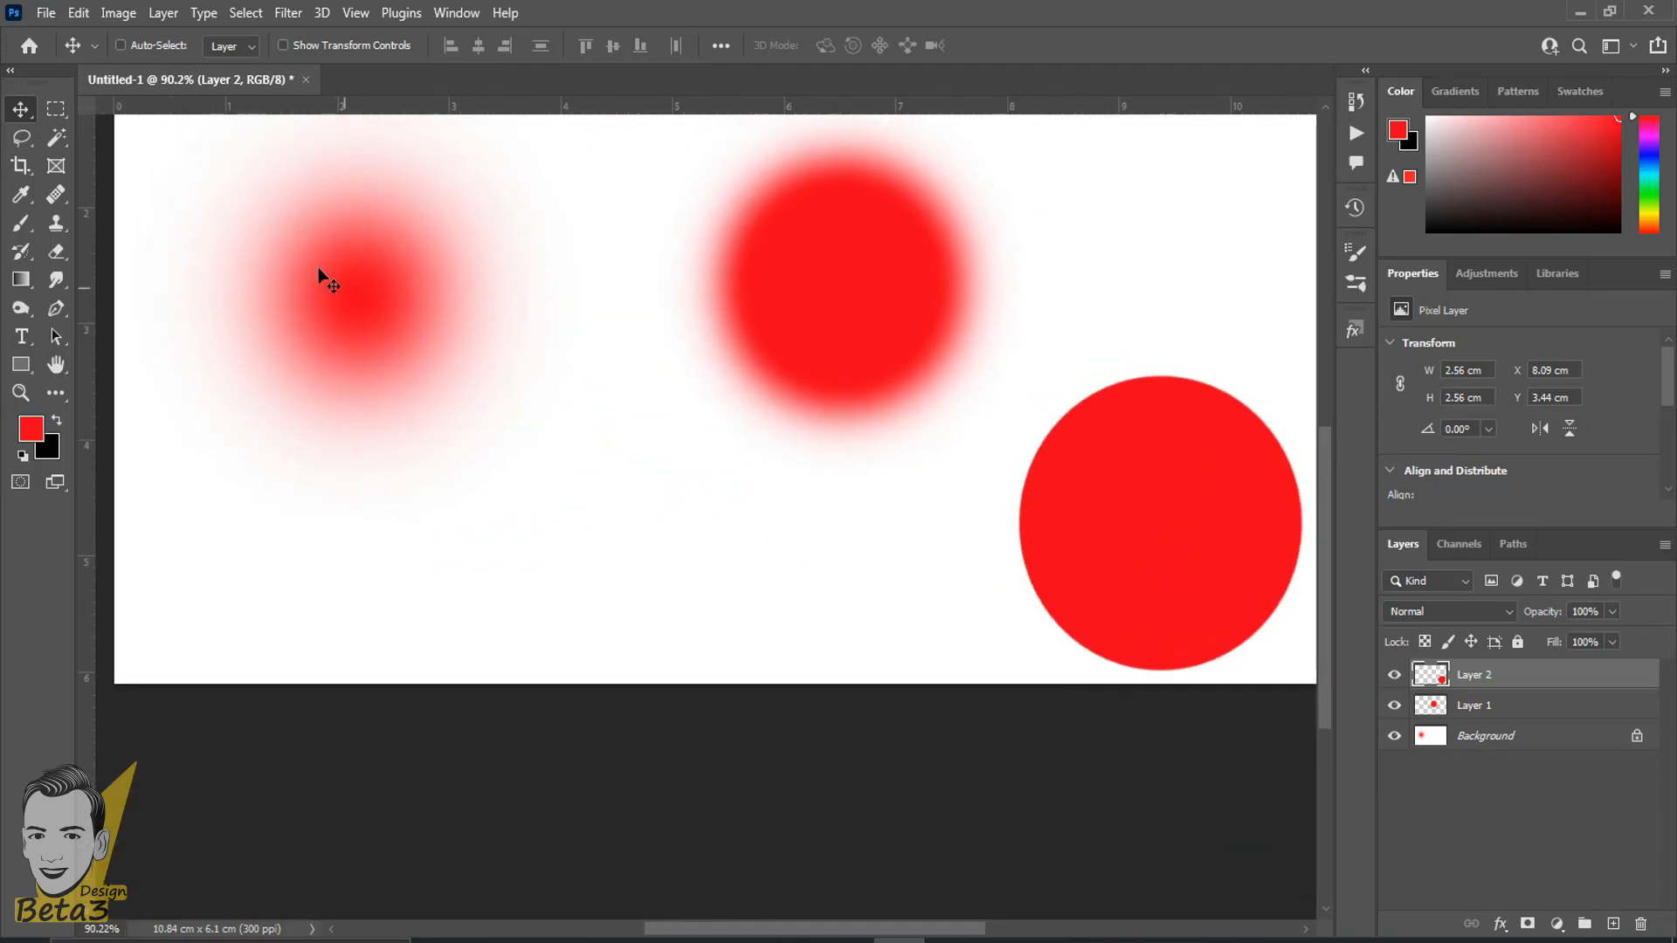
left_click(21, 223)
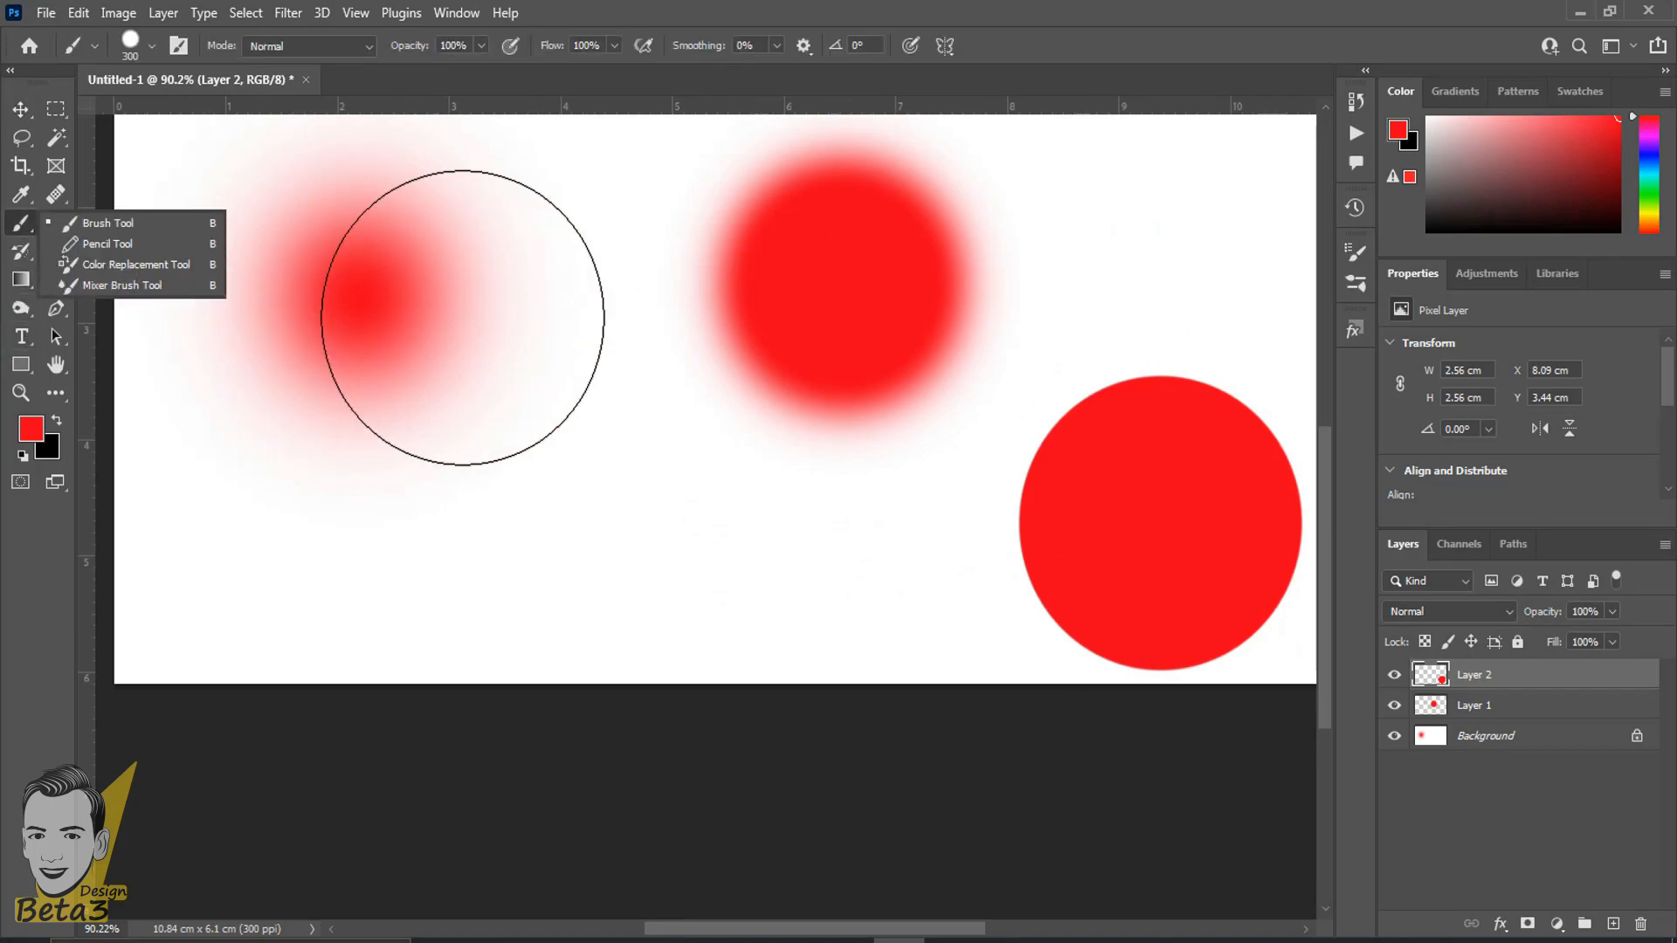
right_click(462, 317)
key("Escape")
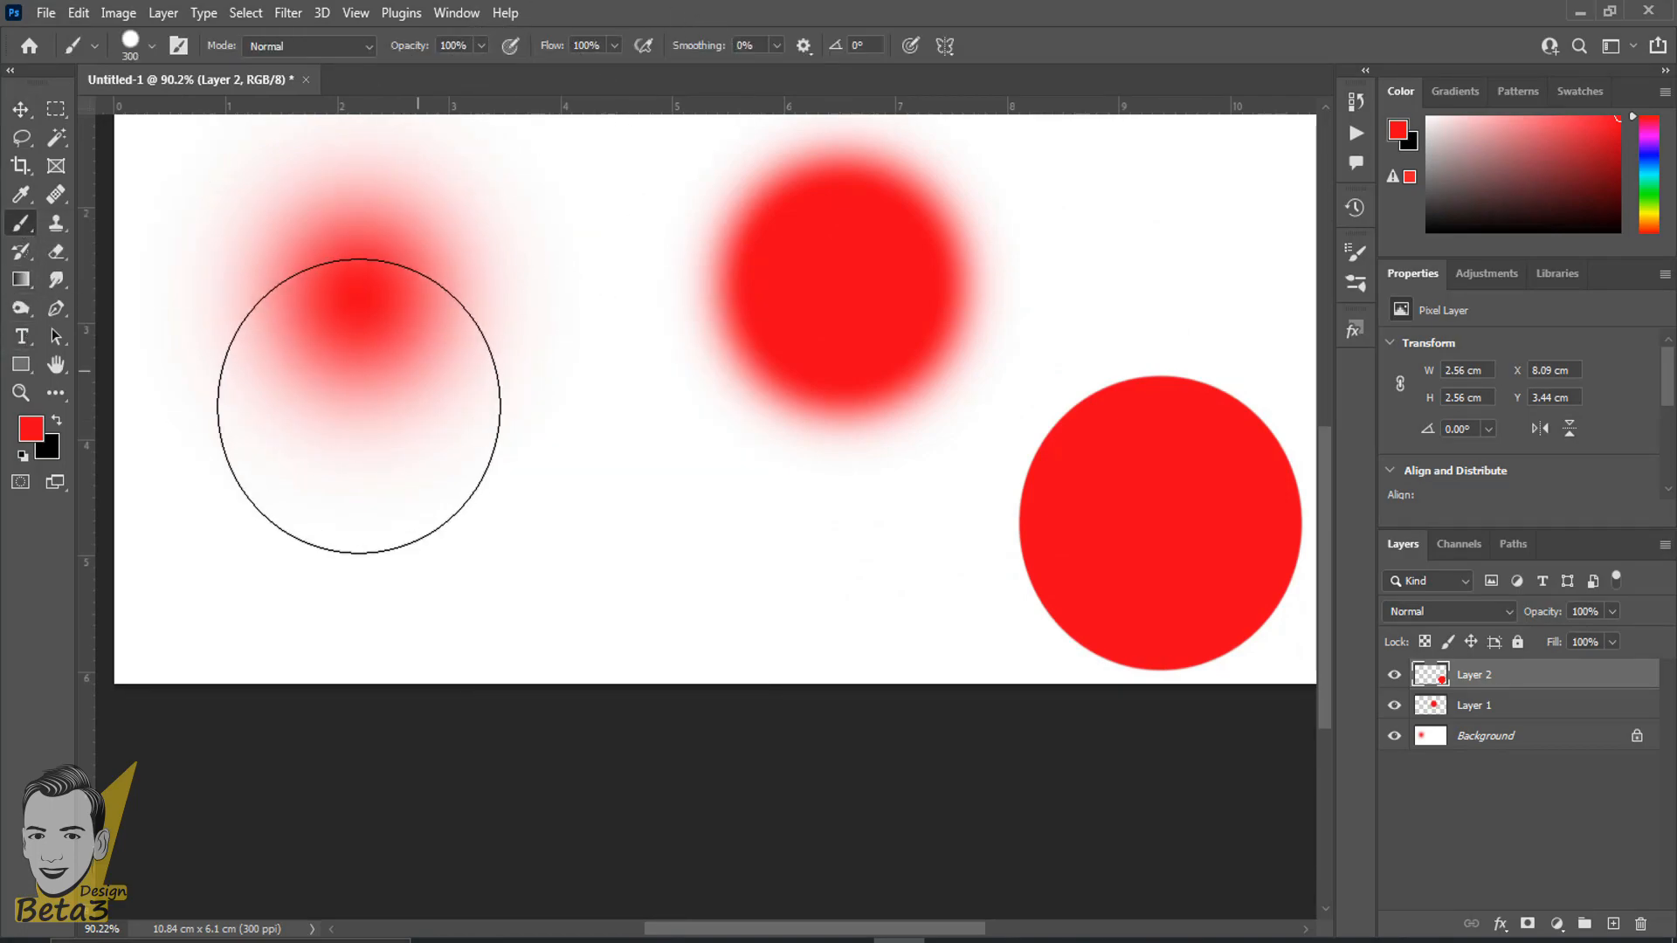
scroll(337, 355, "up", 4, "alt")
scroll(394, 477, "down", 4, "alt")
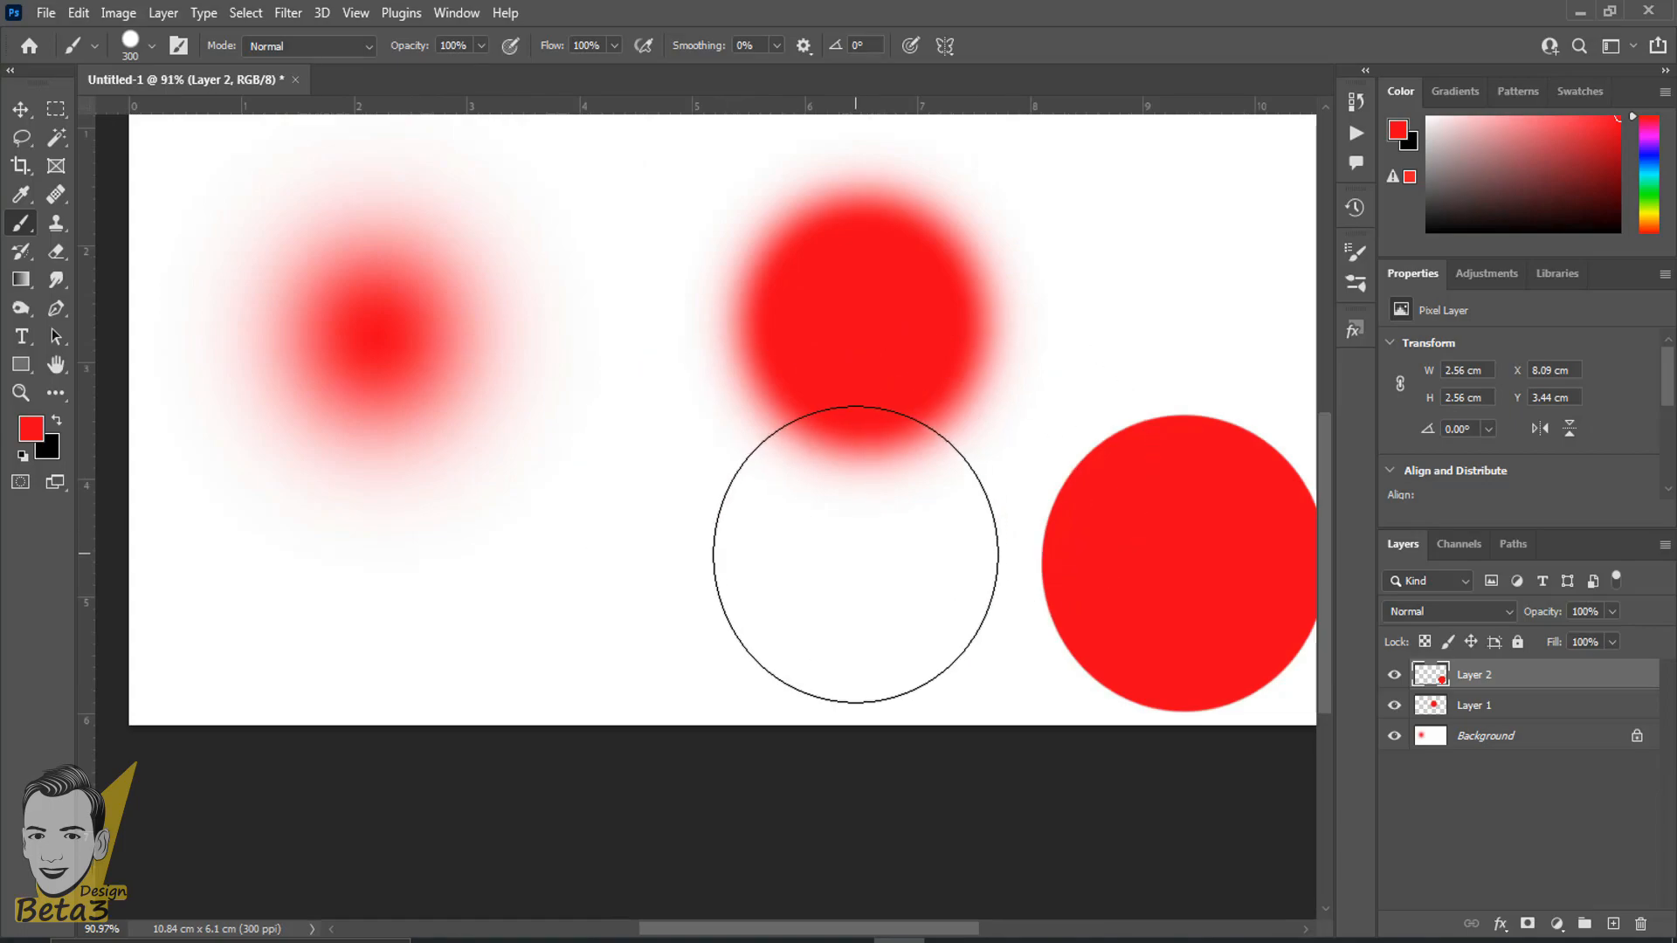
- Try a brush hardness of 46% and restore it to 100%, keeping the size at 300 px
right_click(857, 551)
left_click(1027, 647)
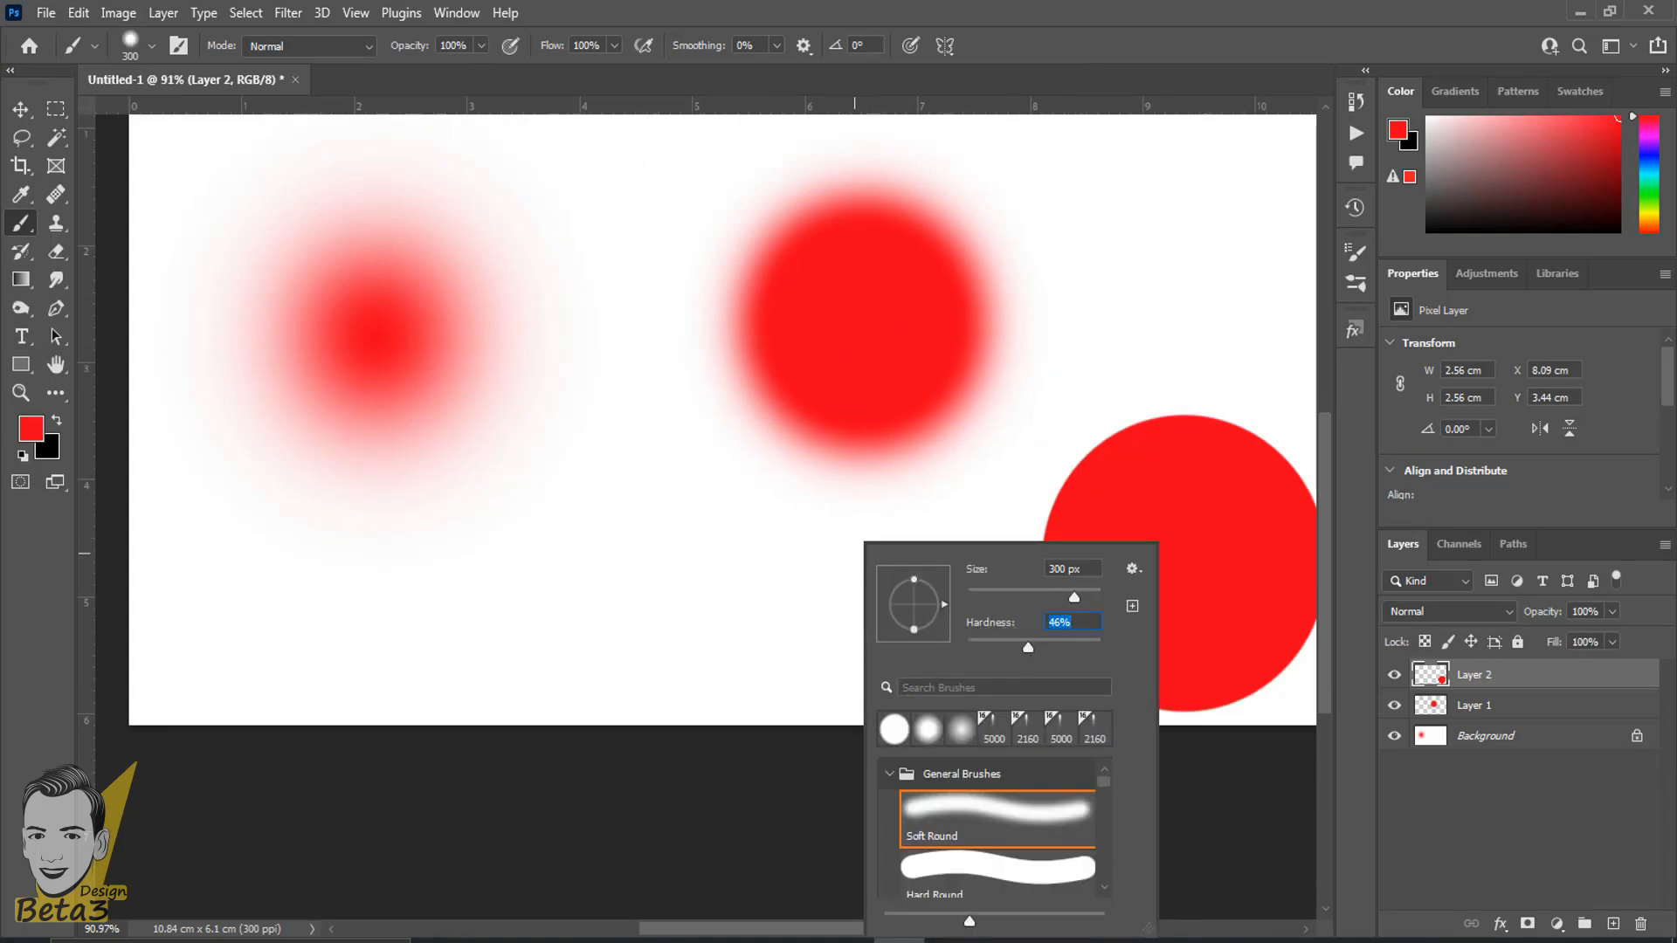
left_click(853, 3)
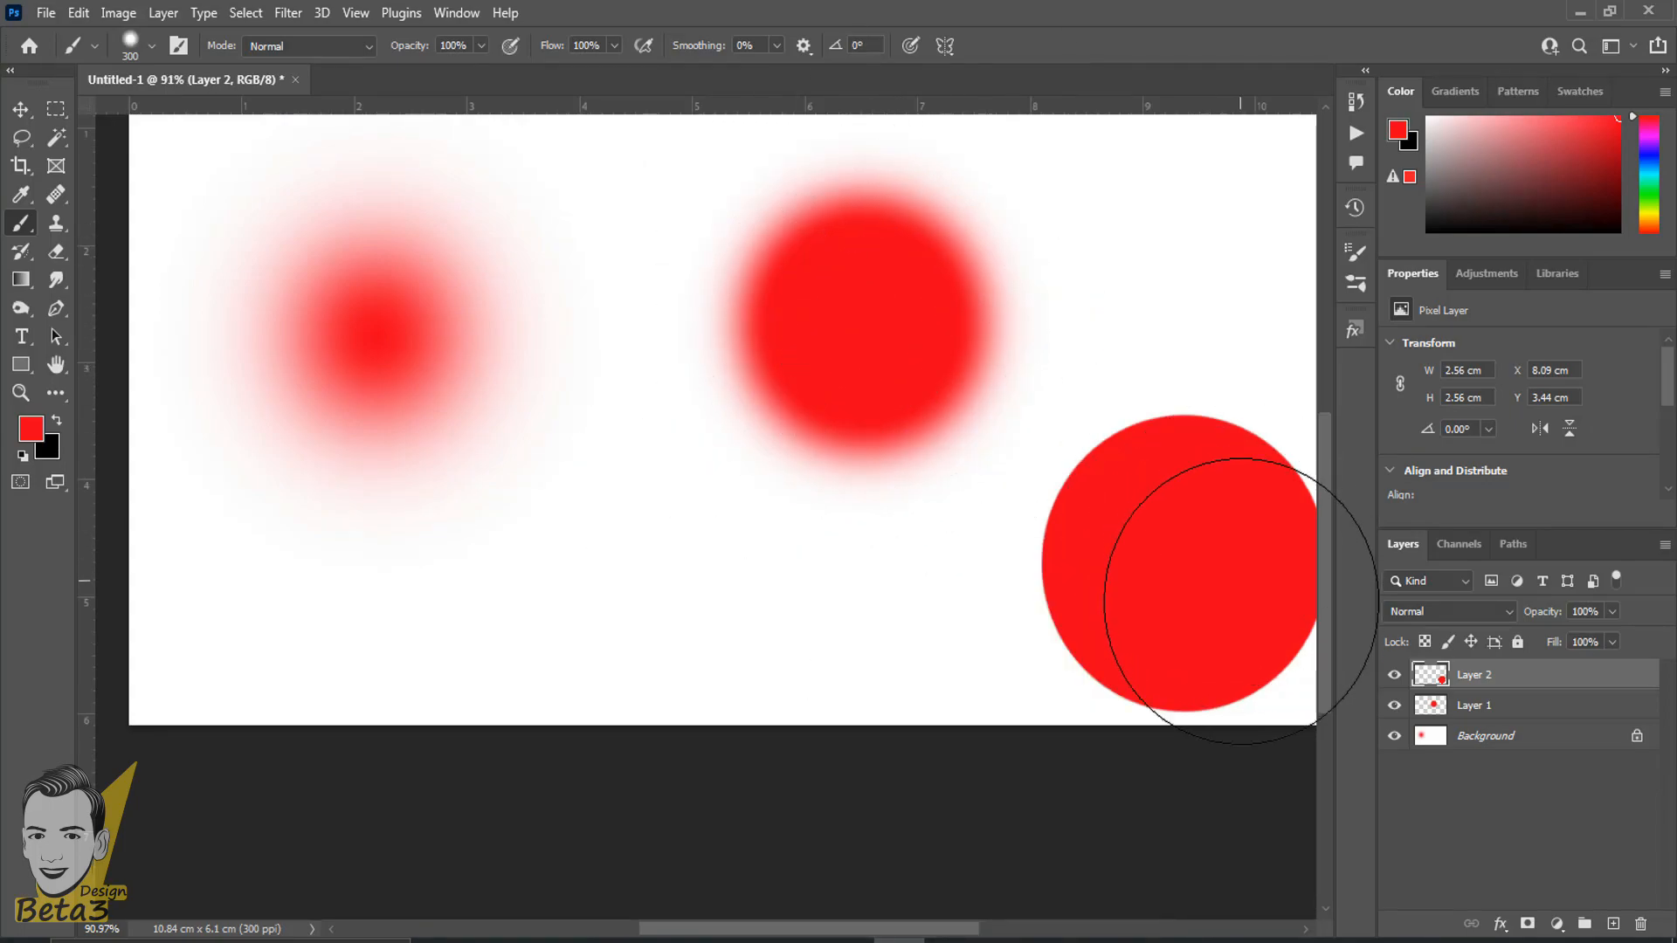
right_click(1166, 609)
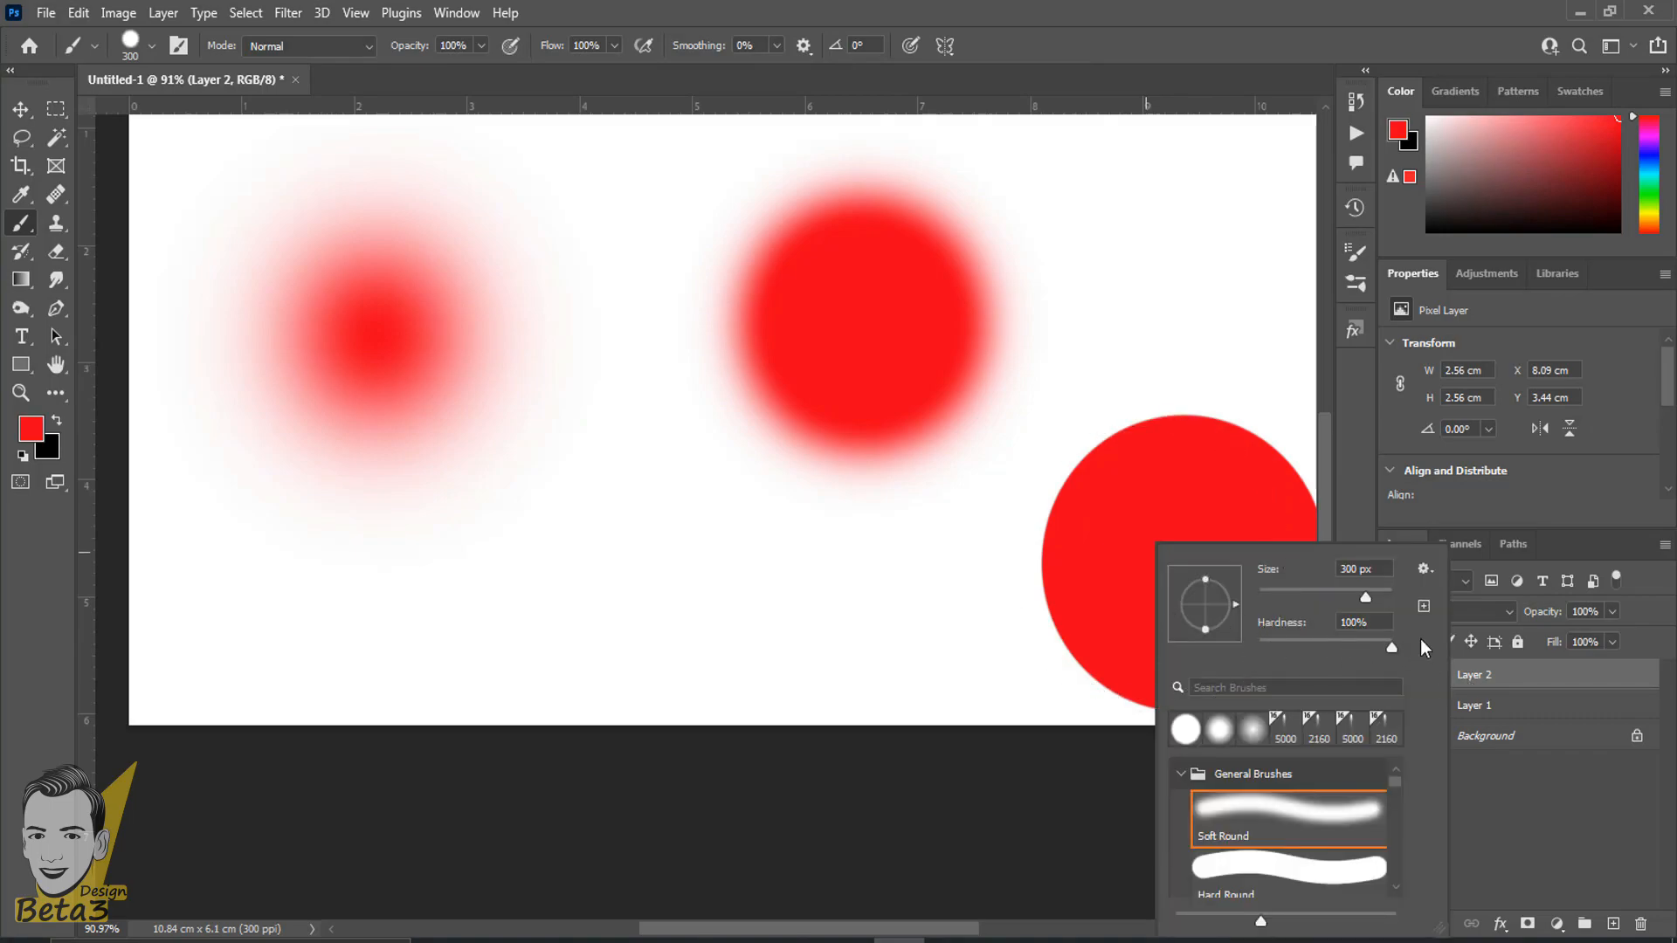
left_click(1111, 4)
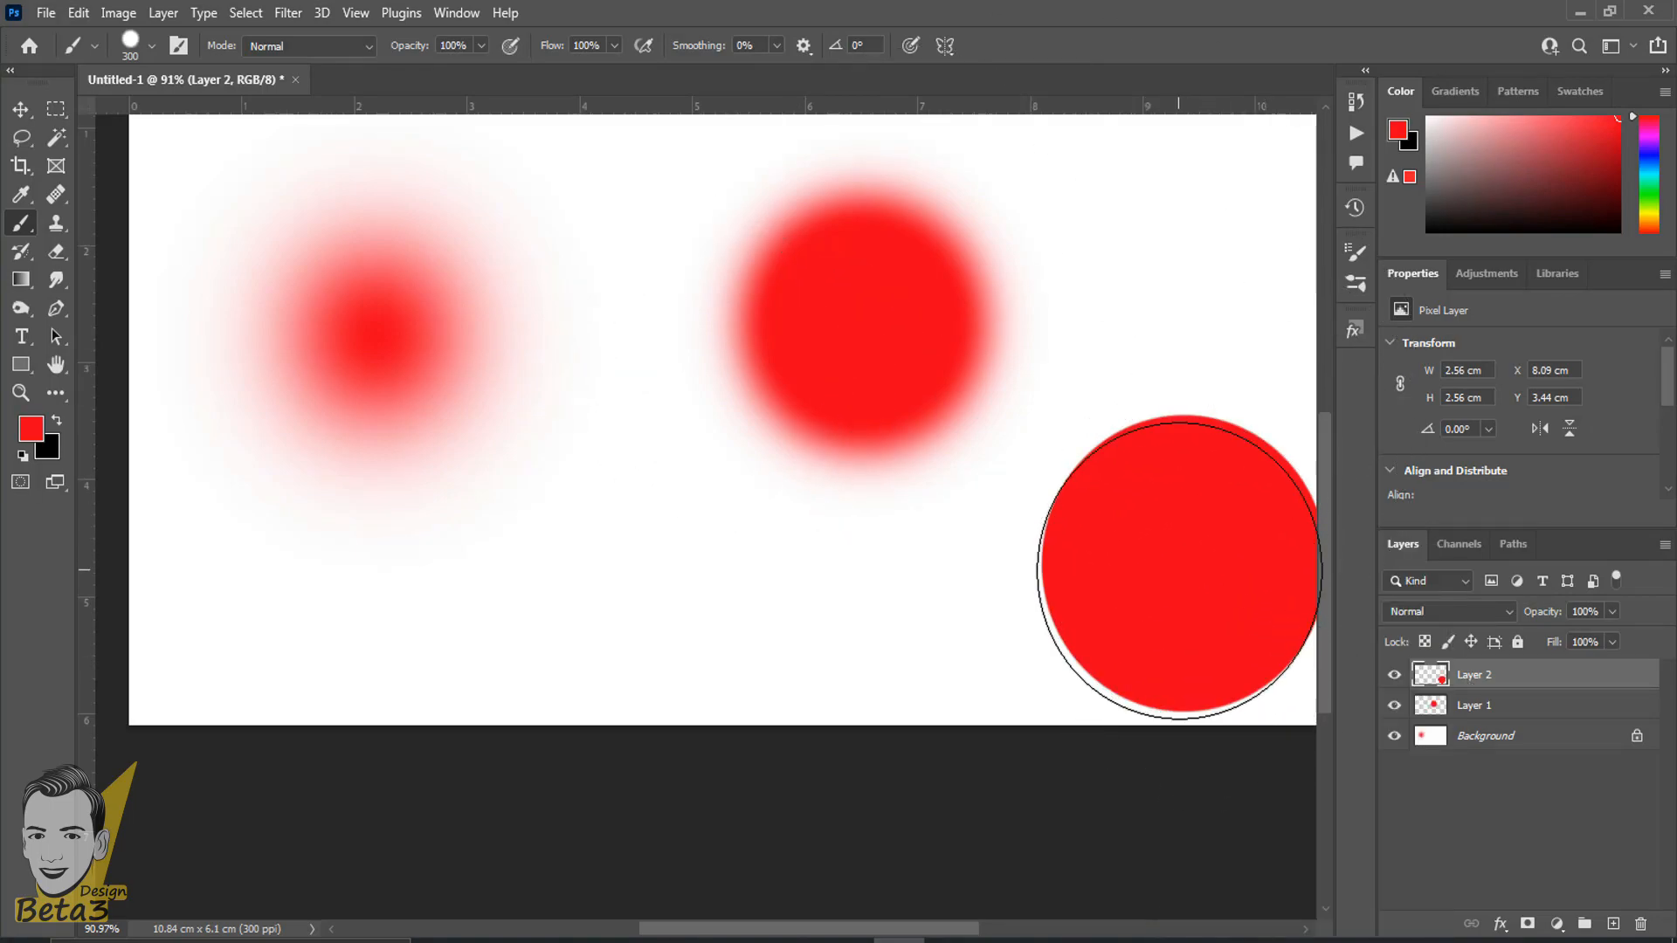
- Paint an extra hard red dab near the canvas's lower edge, and undo all dabs and added layers back to a blank Background
left_click(722, 643)
scroll(374, 831, "down", 4)
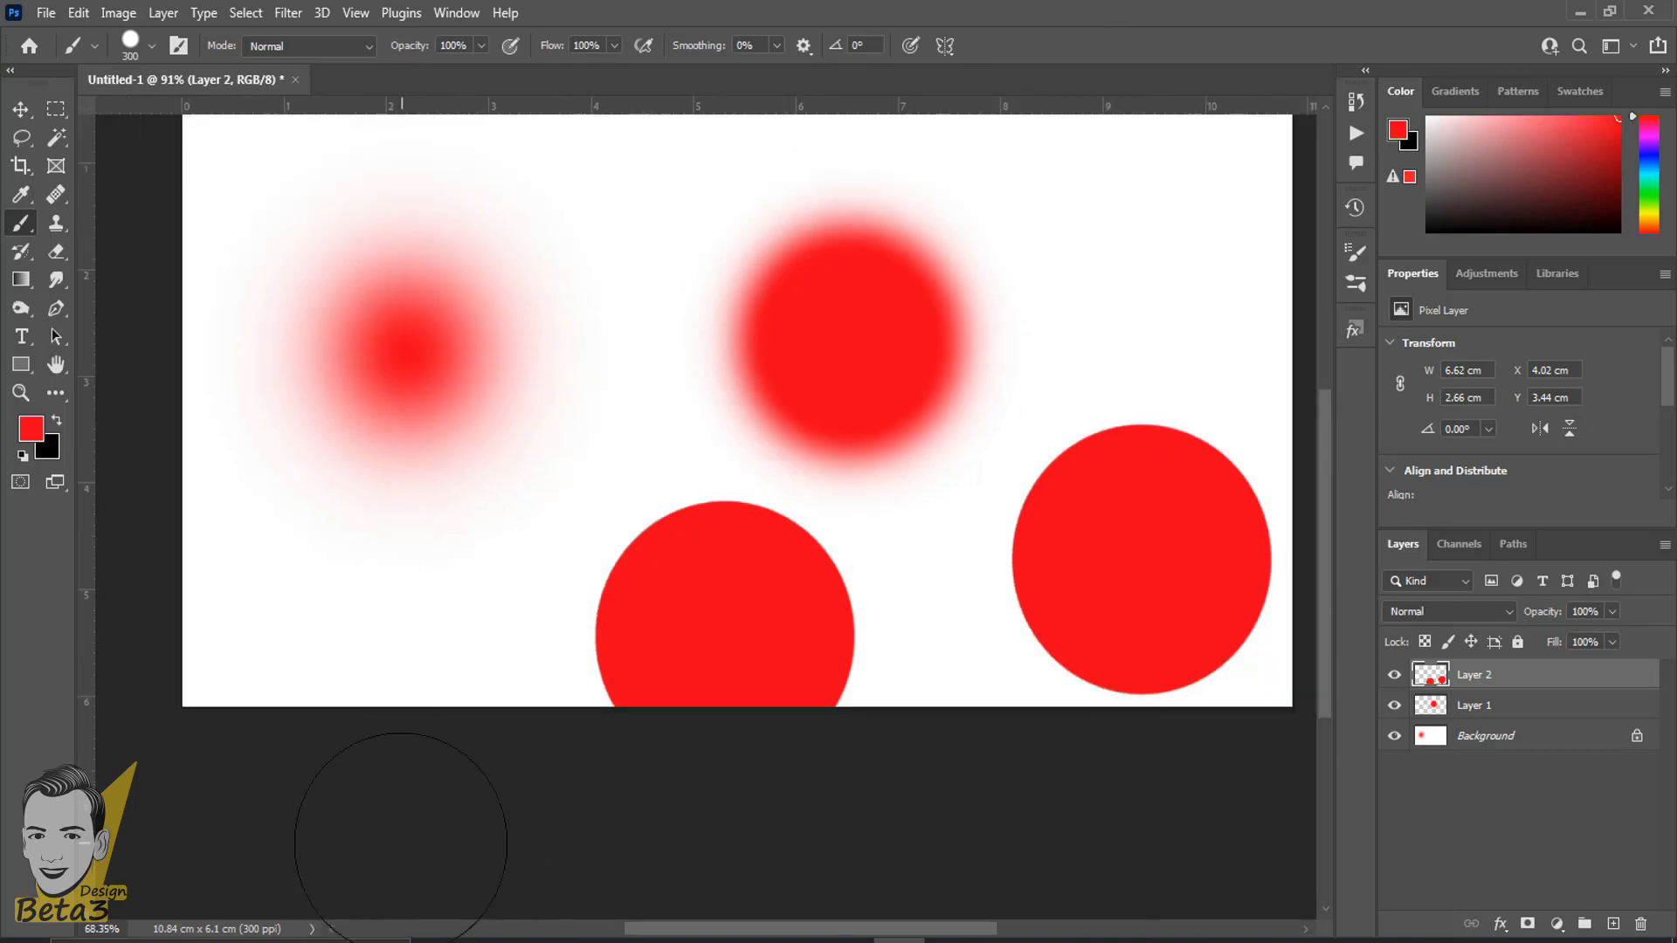
key("ctrl+z")
key("ctrl+z")
key("ctrl+z")
key("ctrl+z")
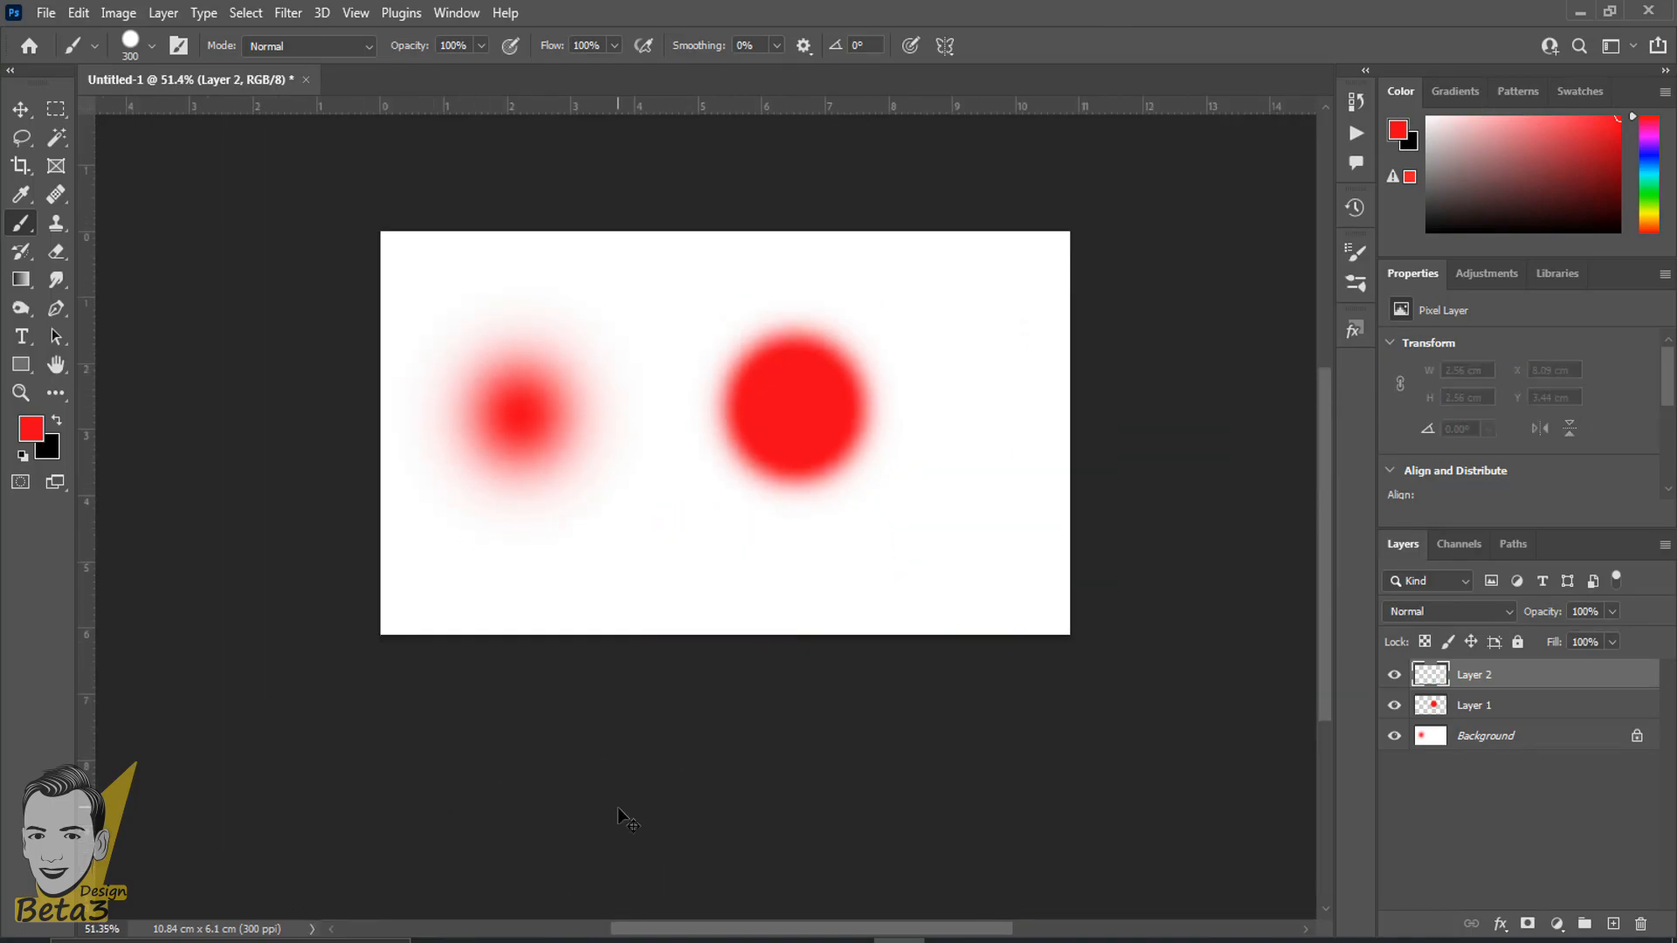
key("ctrl+z")
key("ctrl+z")
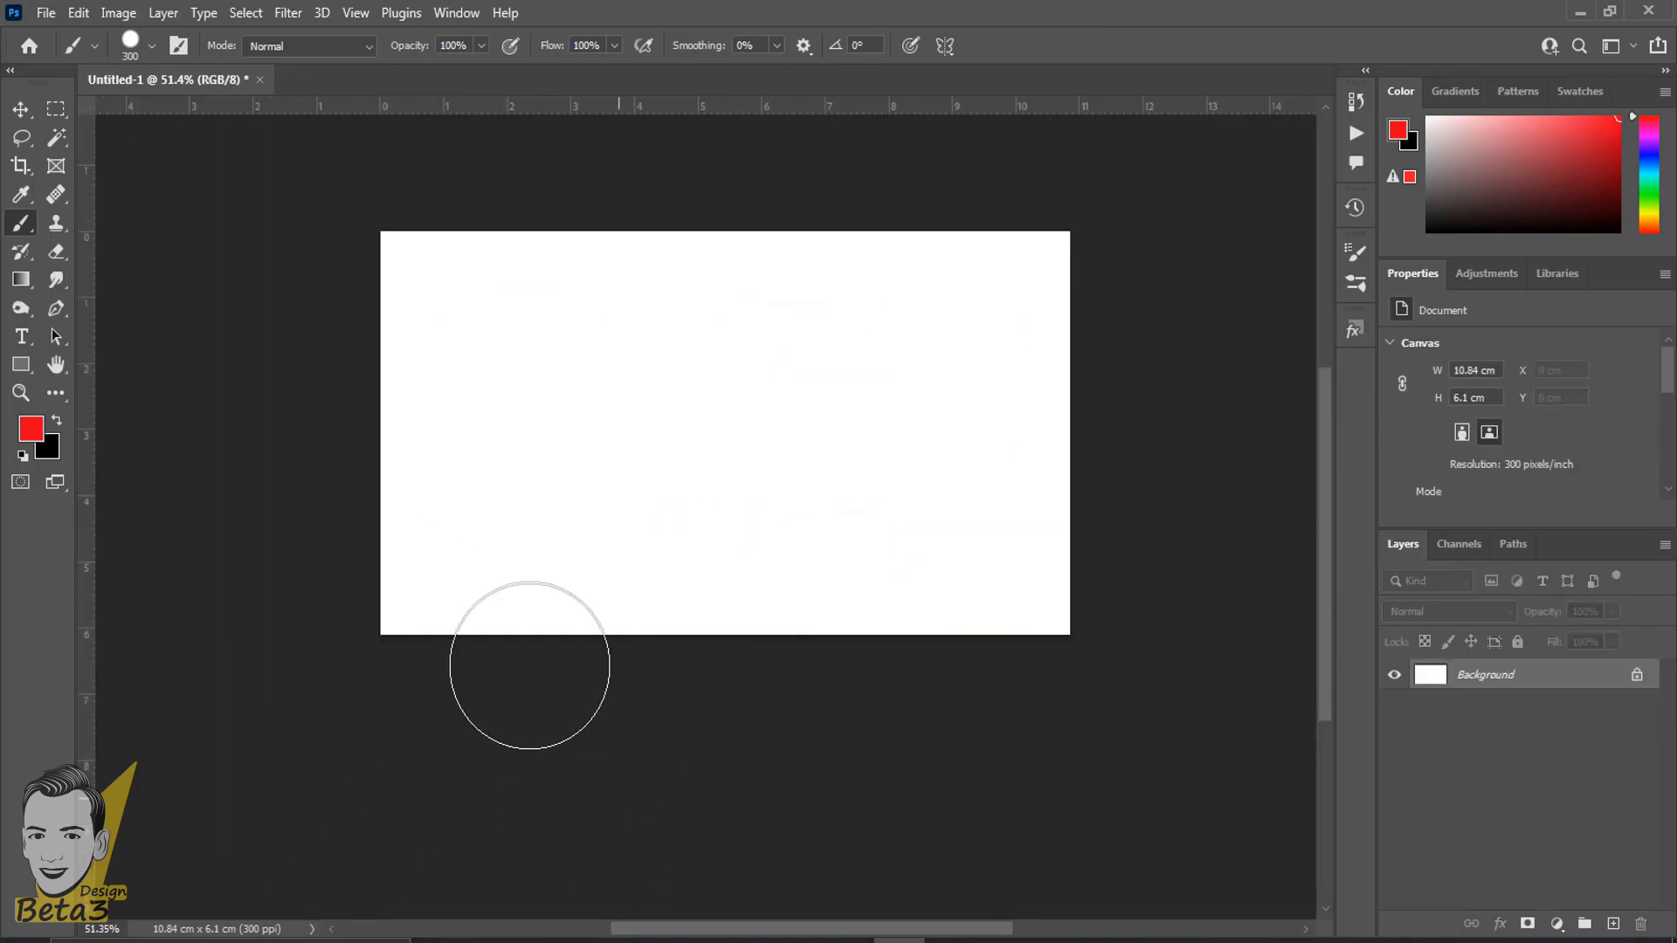
- Set the Brush Tool's opacity to 50%, keeping the size at 300 px and the hardness at 100%
scroll(502, 360, "up", 2)
scroll(527, 359, "up", 2)
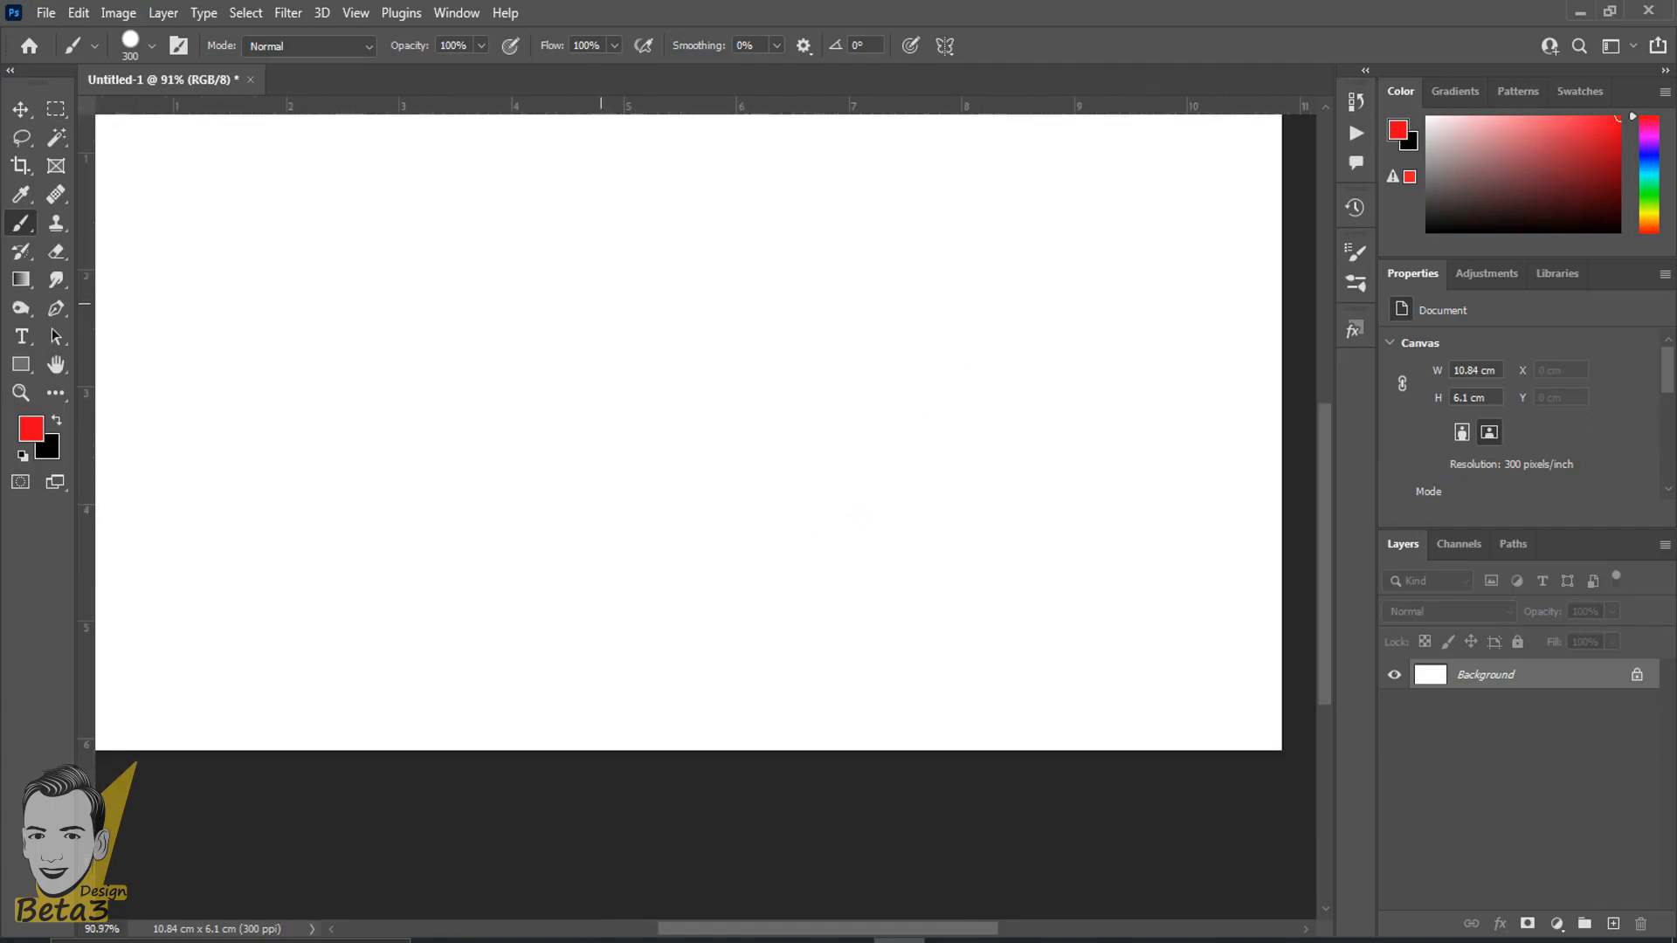
right_click(25, 227)
left_click(127, 222)
scroll(262, 644, "down", 2)
left_click_drag(424, 462, 510, 375)
left_click_drag(411, 52, 388, 52)
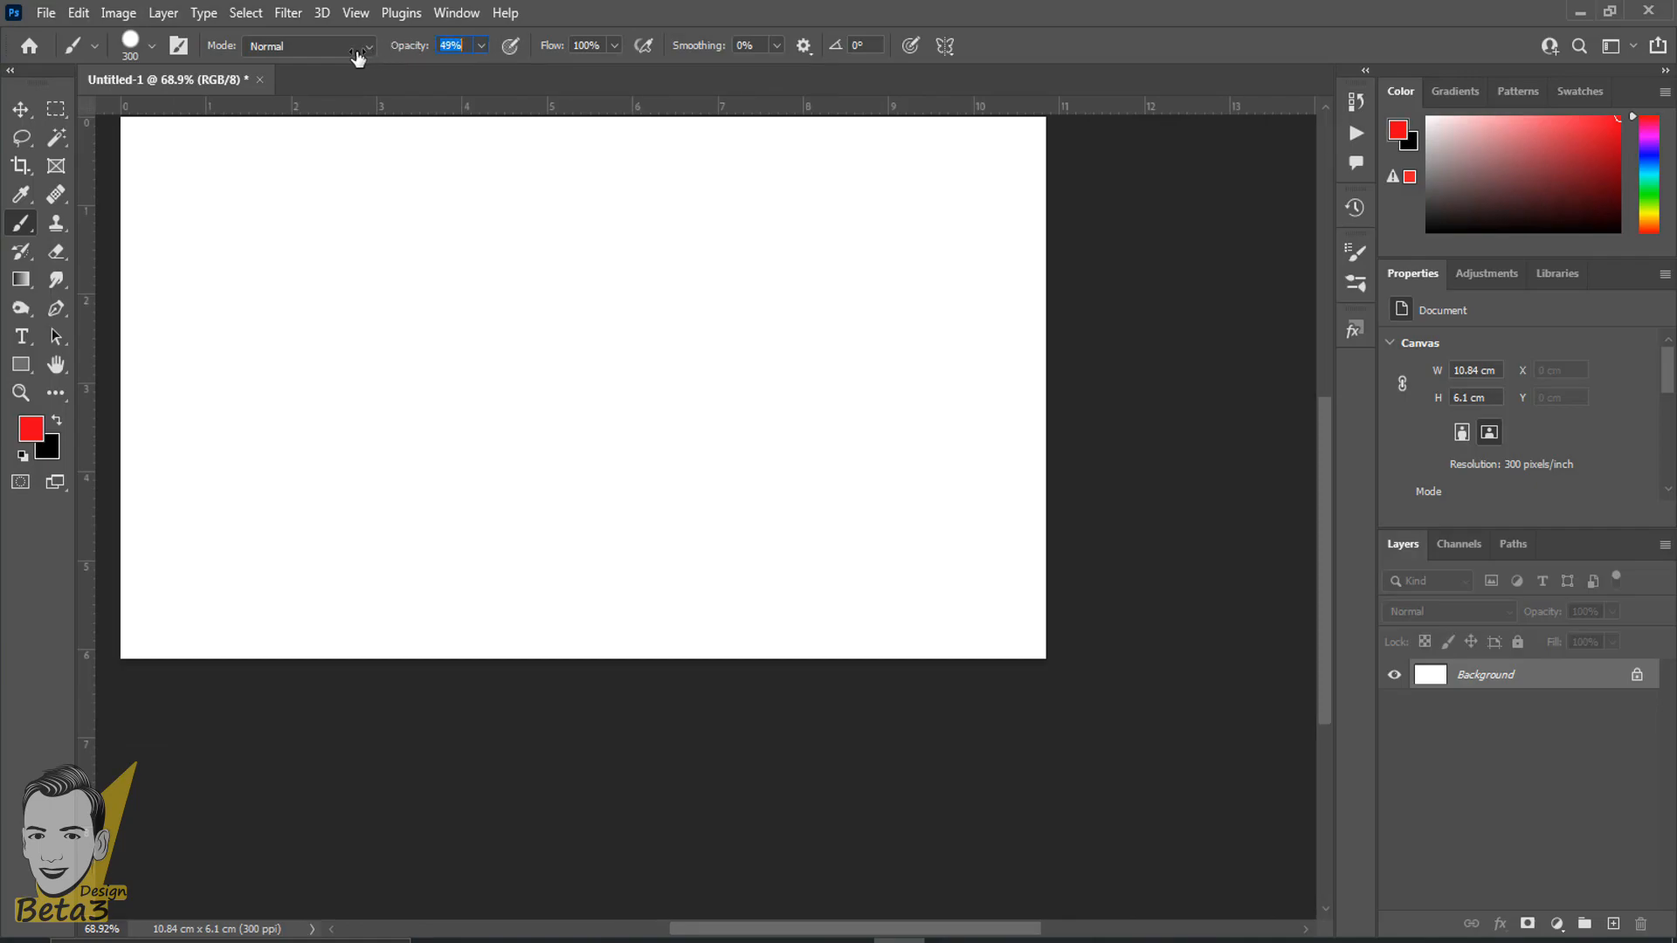
right_click(472, 316)
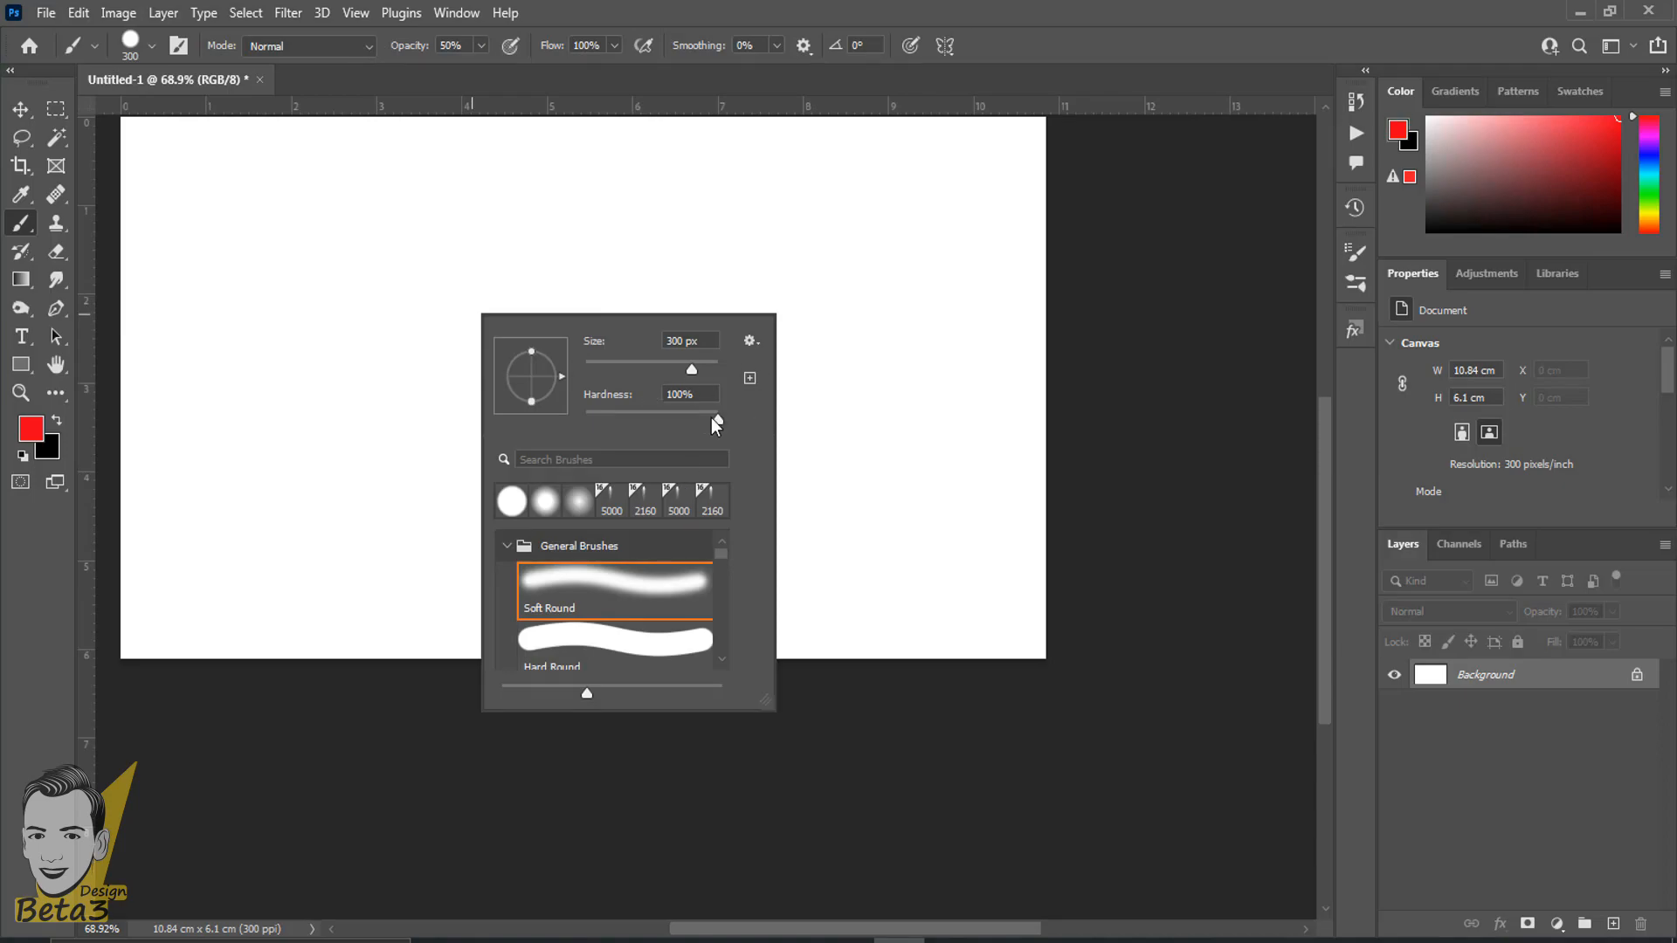
left_click(1024, 13)
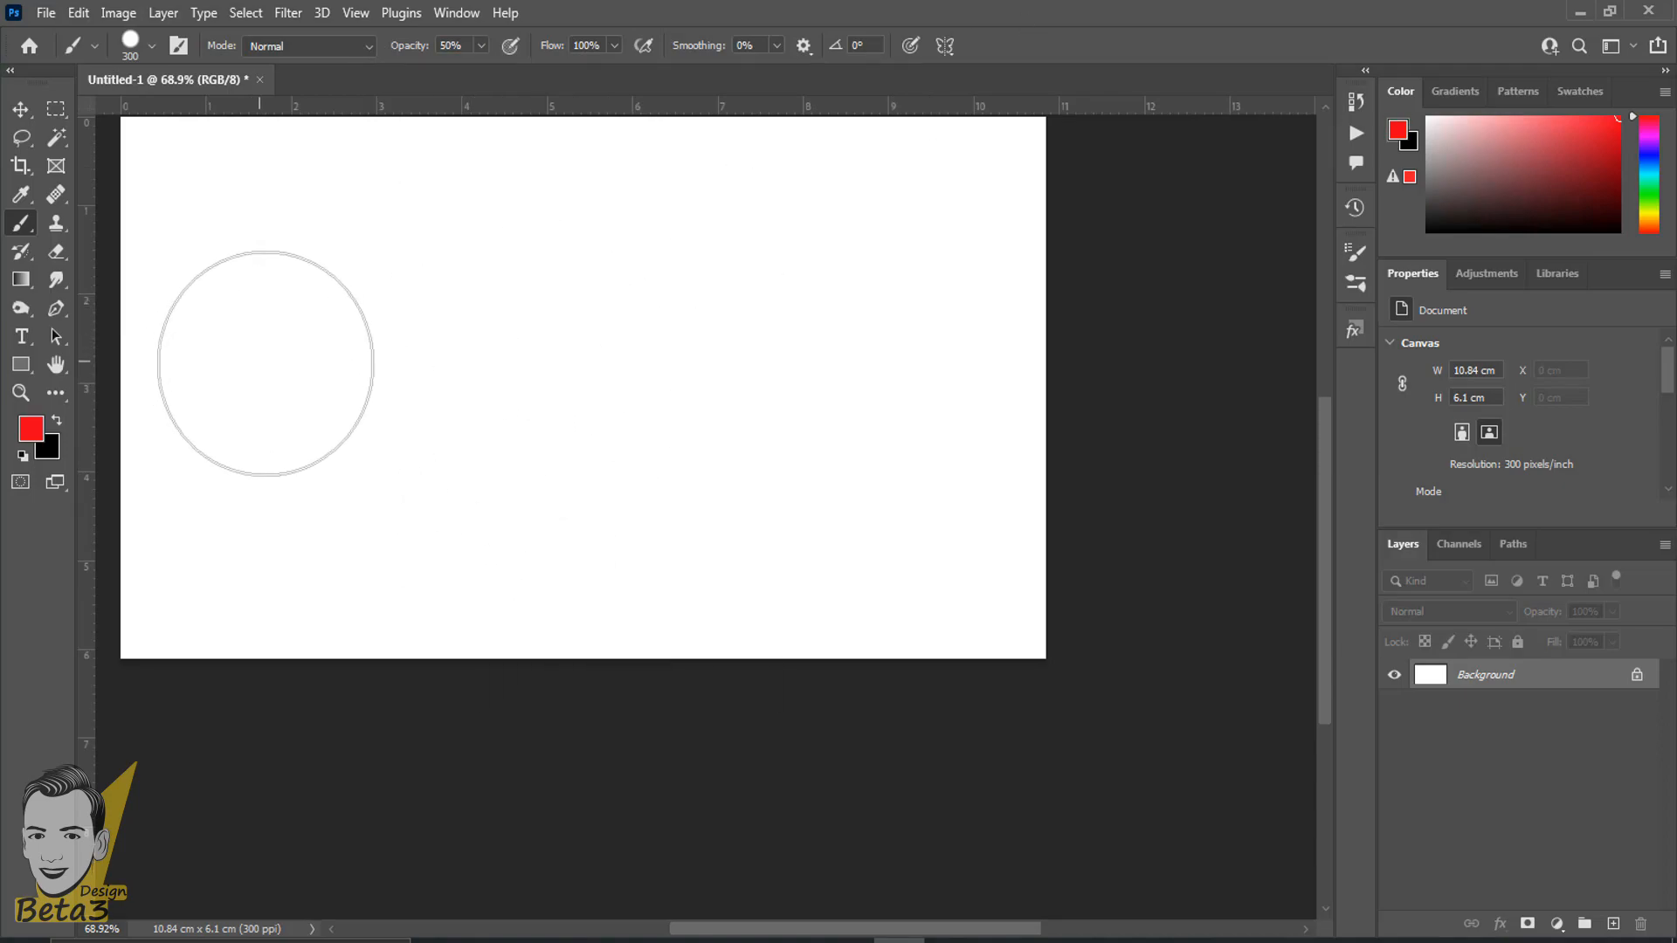
- Paint a single half-opacity red dab near the canvas's left edge, examine it up close, and undo it
left_click(266, 364)
scroll(219, 559, "up", 5)
left_click_drag(442, 349, 636, 655)
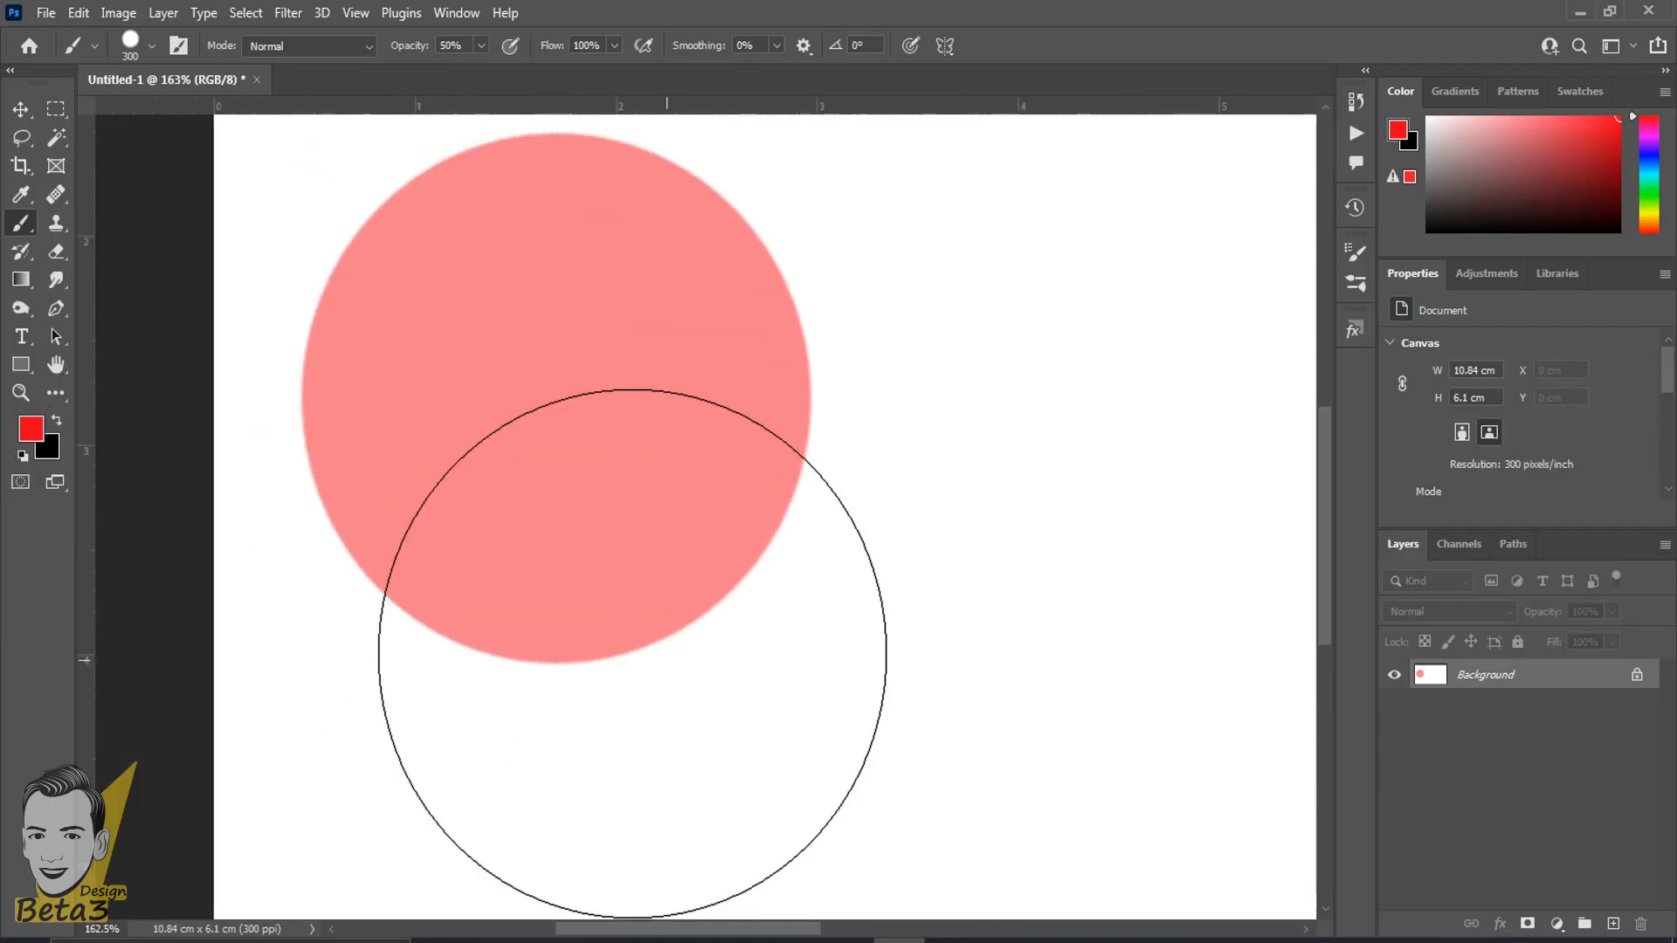
scroll(608, 635, "up", 2)
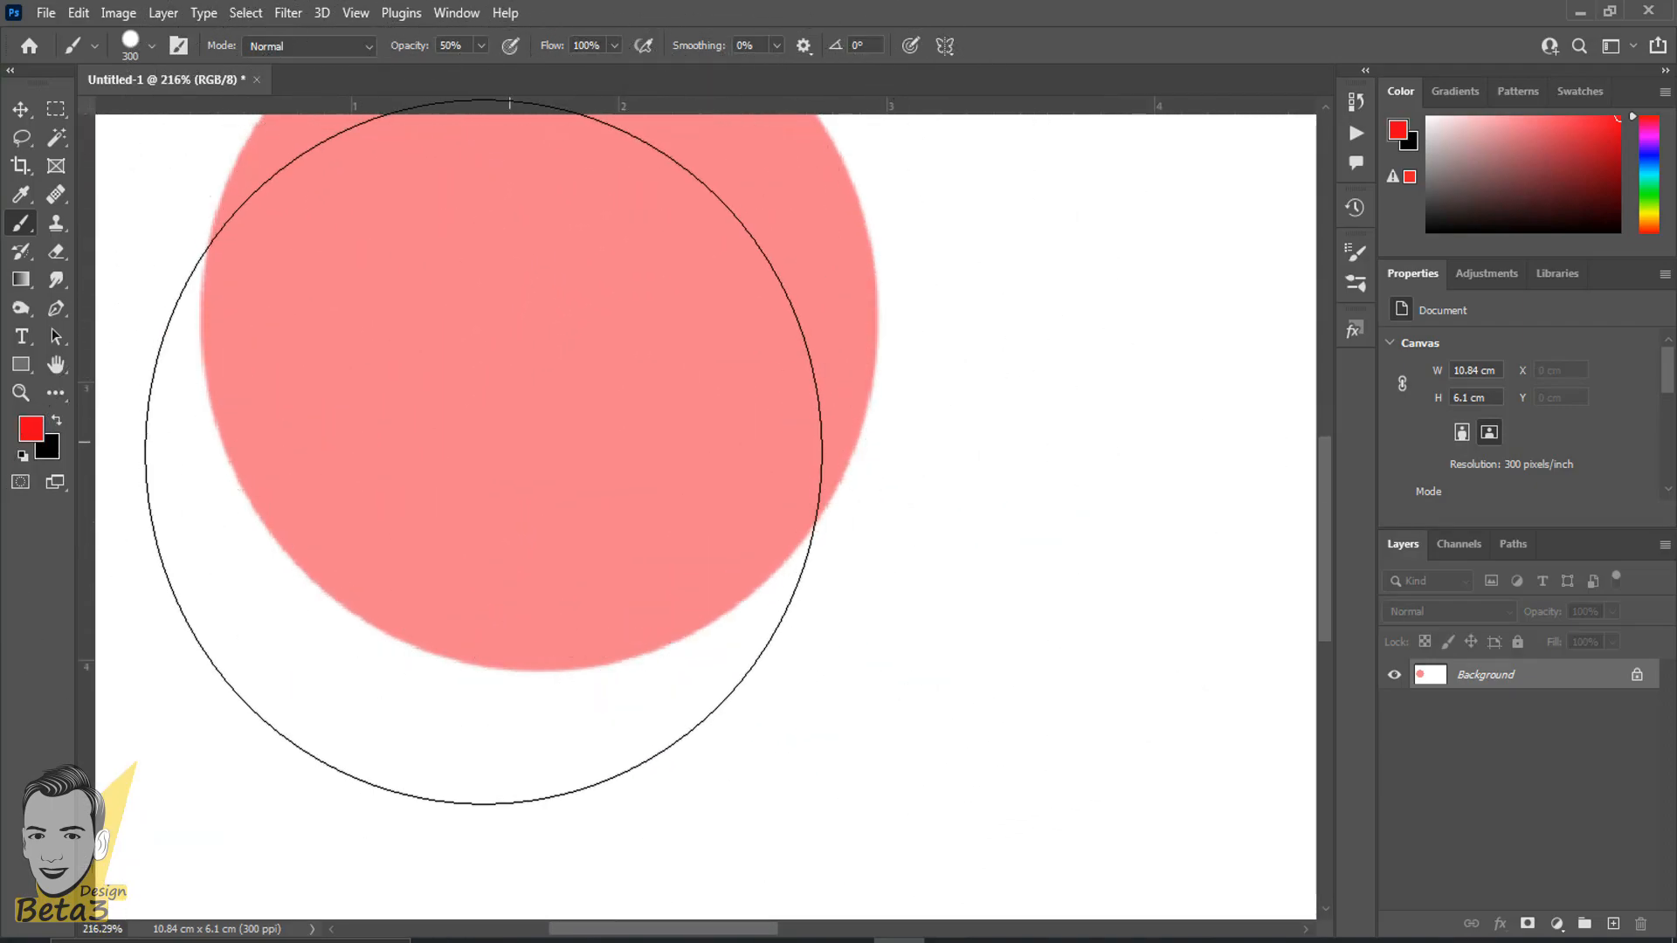
scroll(494, 489, "down", 4)
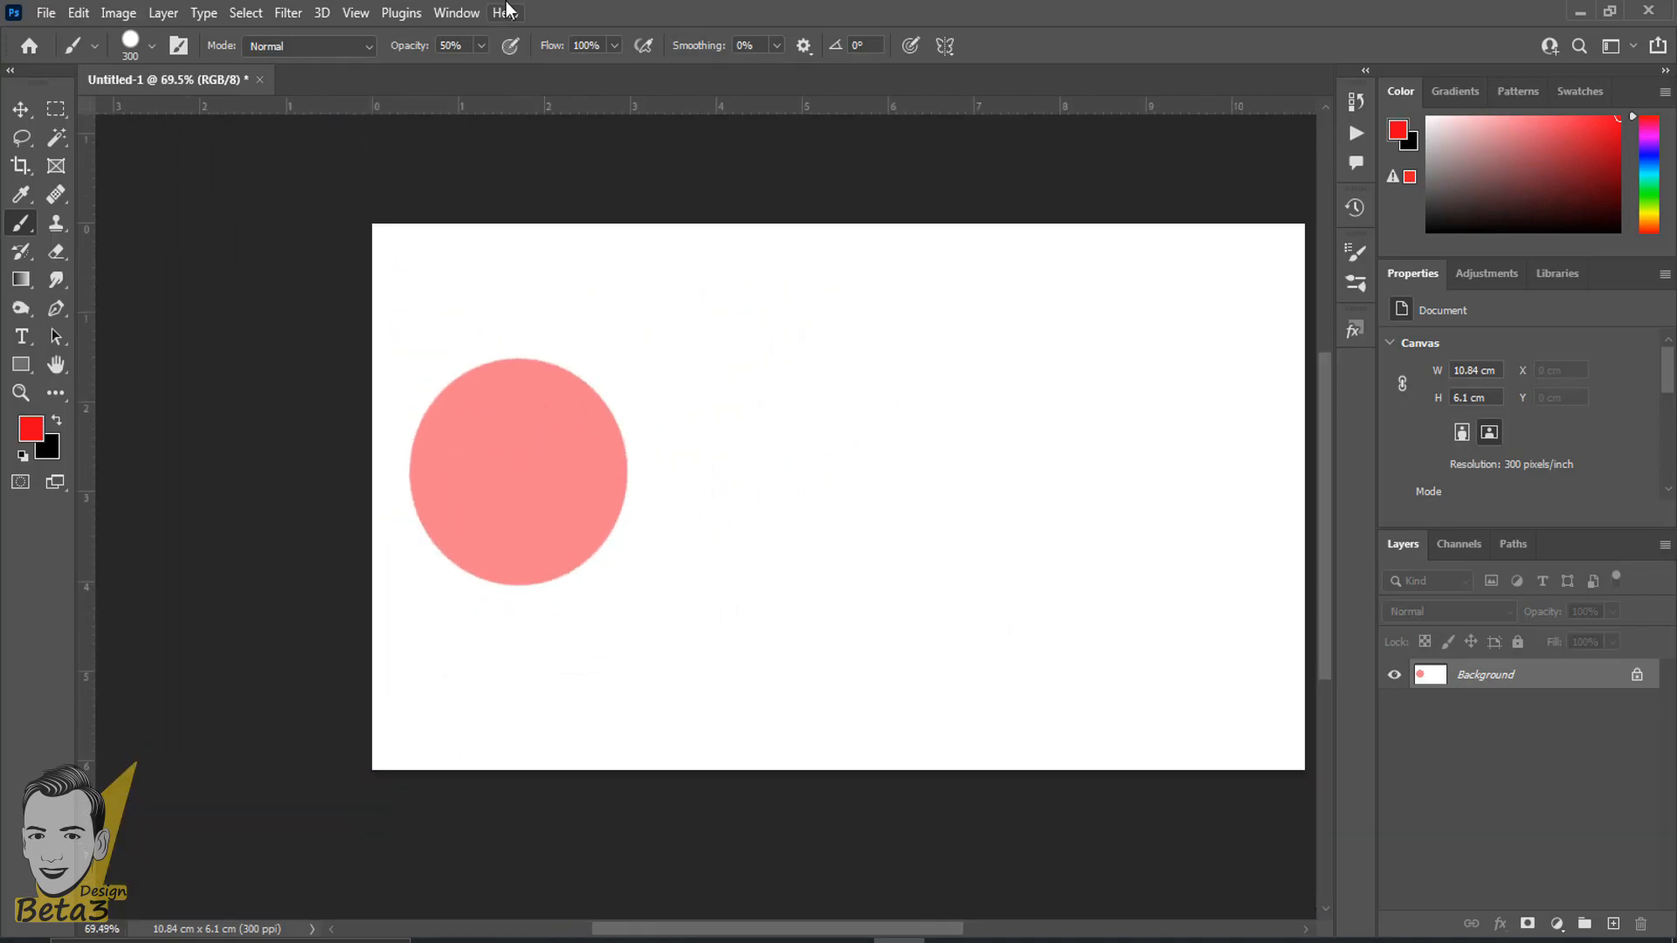
scroll(494, 454, "up", 3)
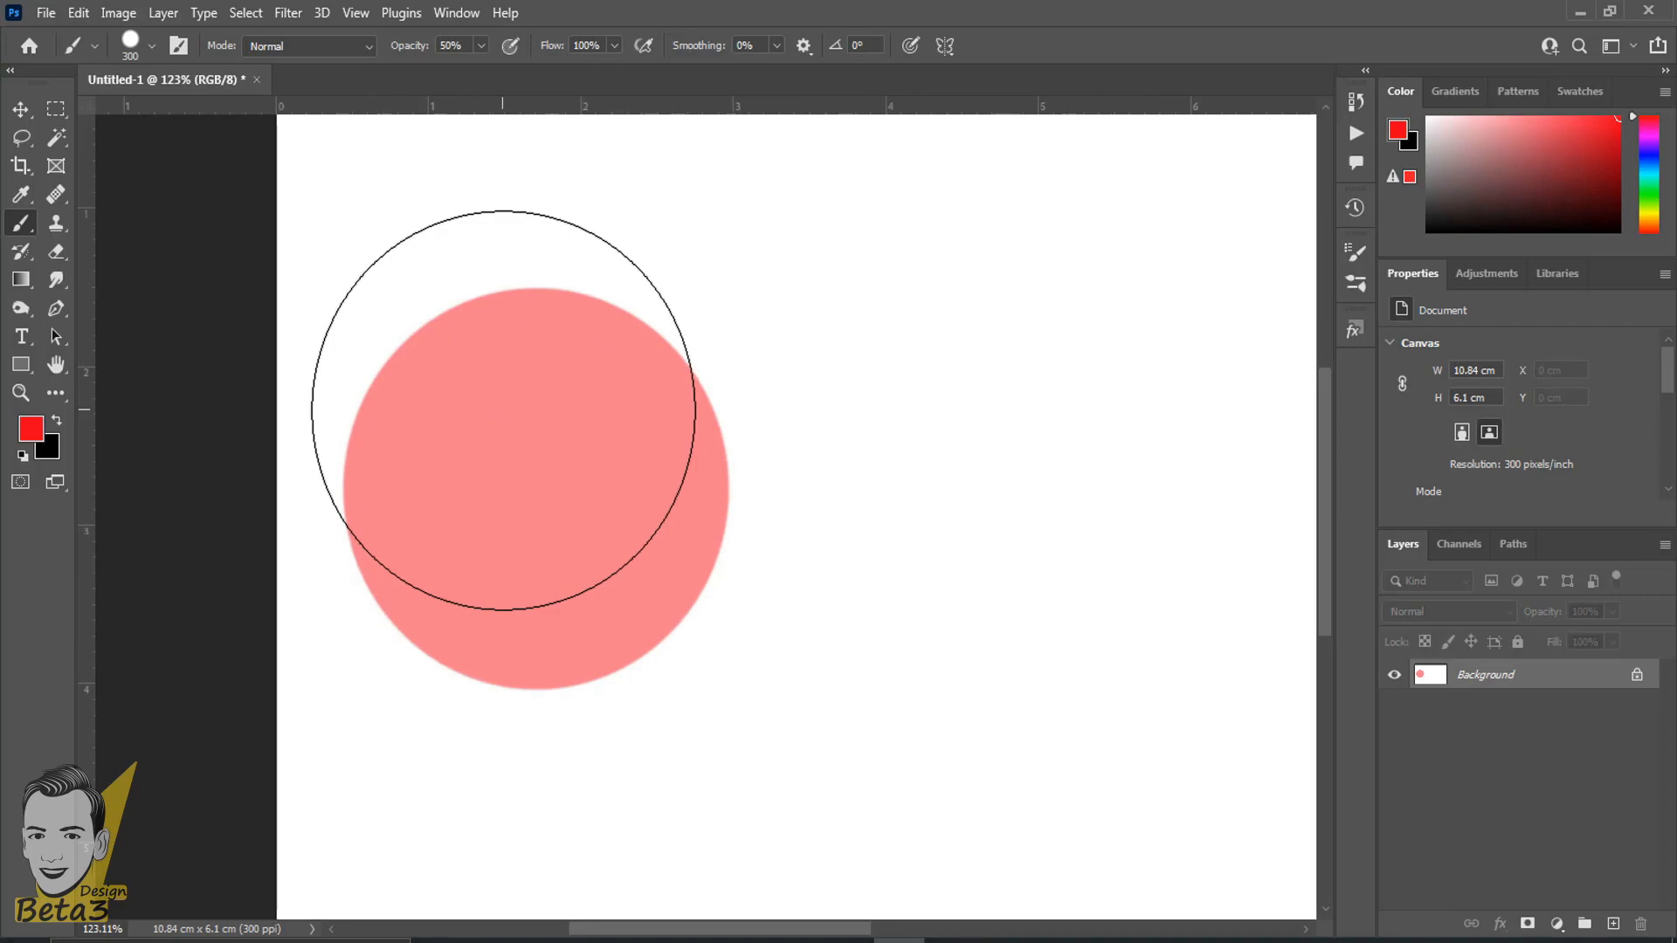
key("ctrl+z")
- Set the brush flow to 47% and return its opacity to 100%
left_click_drag(554, 48, 522, 50)
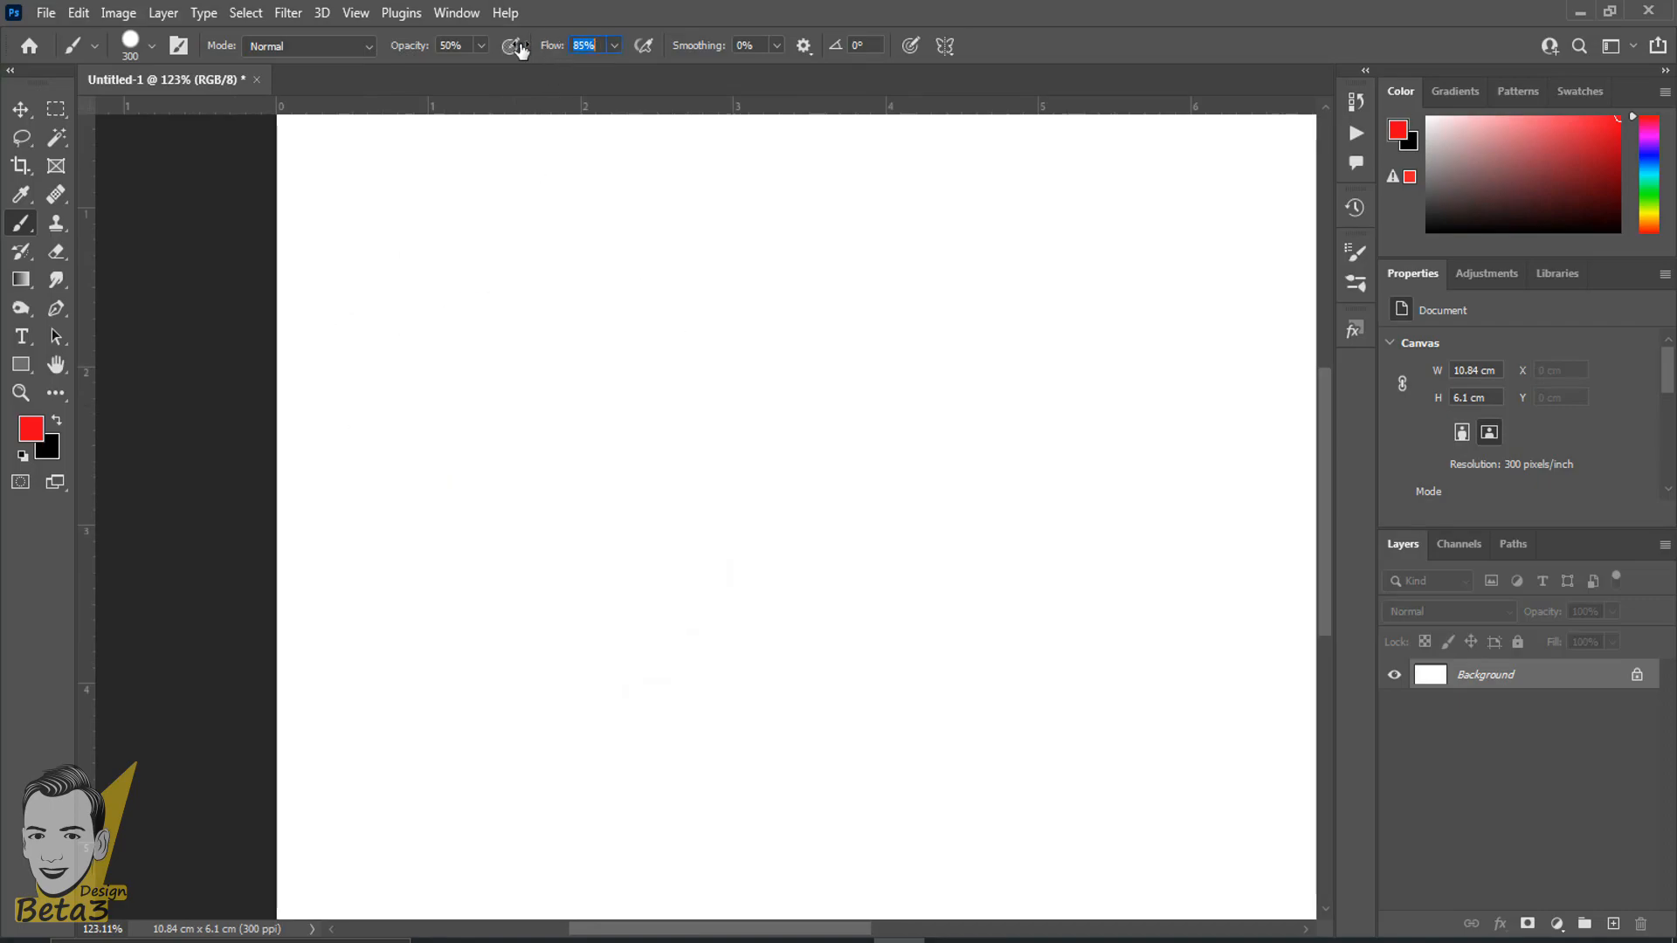
left_click_drag(412, 49, 447, 49)
- Paint a single reduced-flow red dab in the upper part of the canvas, examine its edge up close, and undo it
left_click(916, 373)
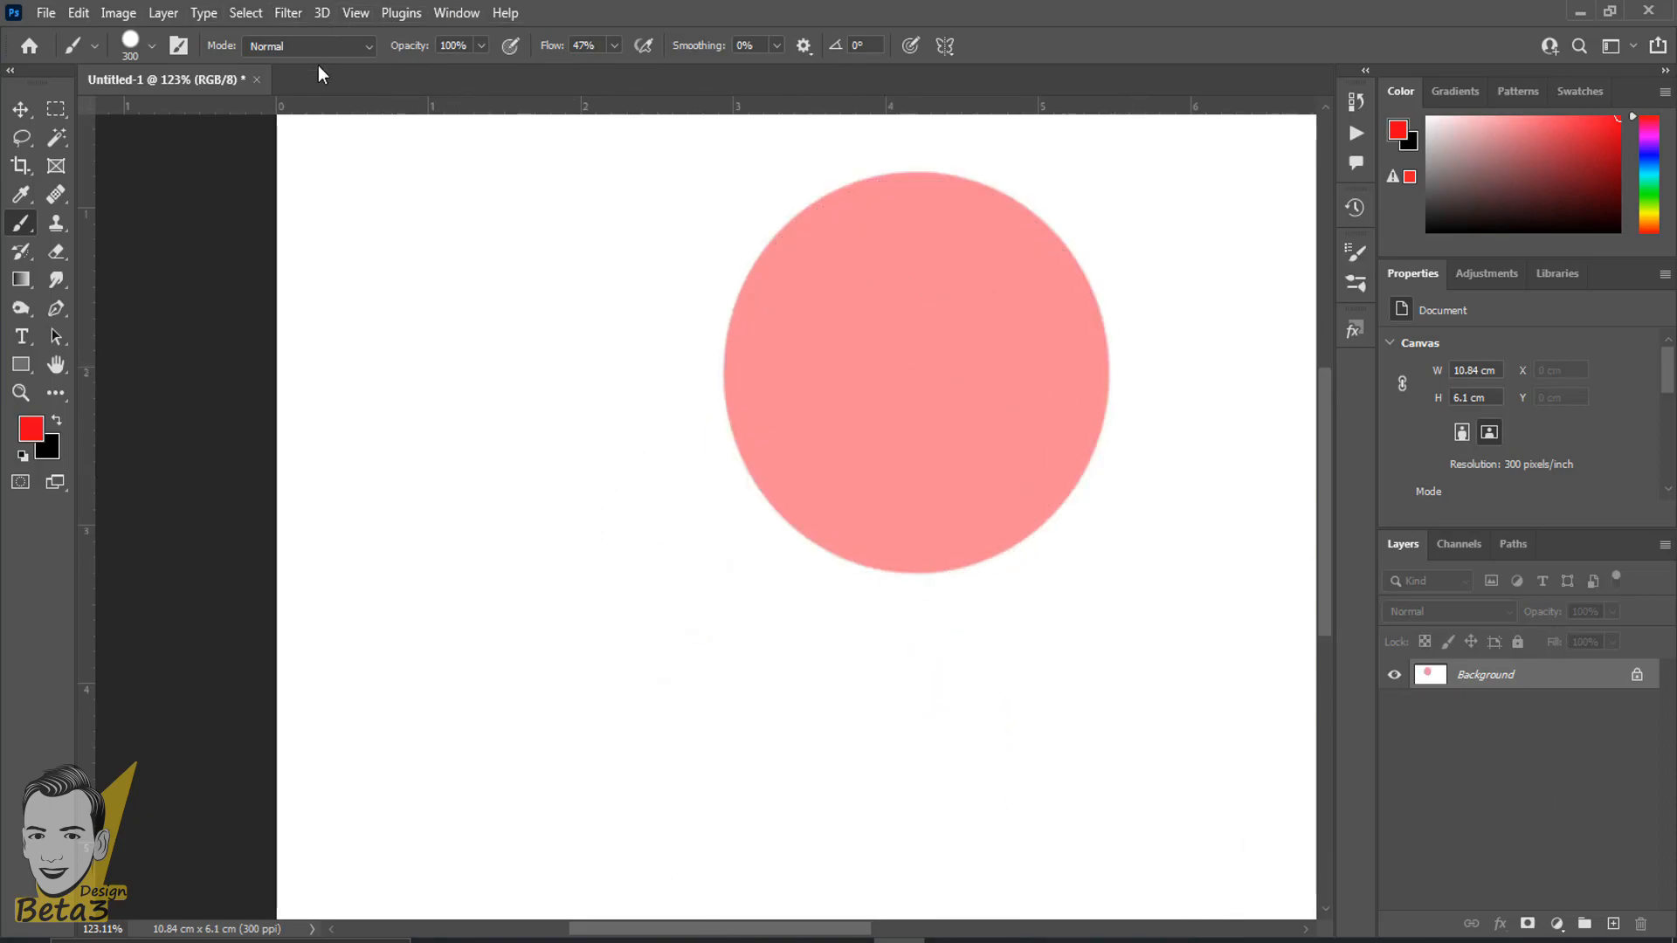
scroll(1675, 864, "up", 2)
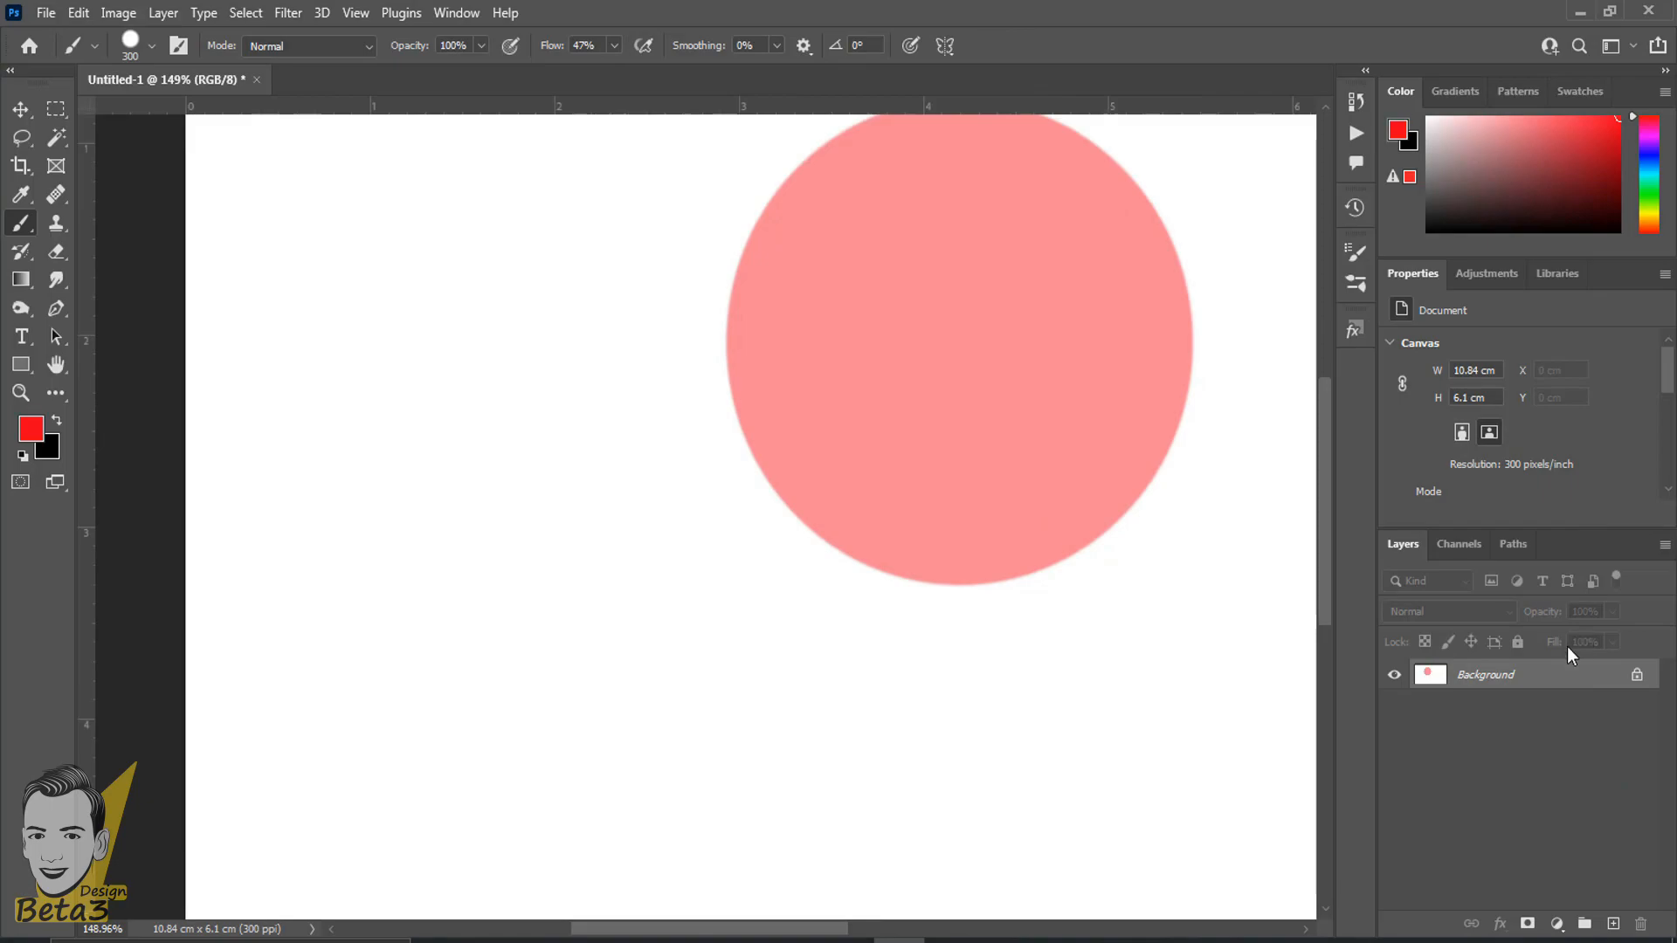
scroll(1566, 646, "up", 3)
left_click_drag(1014, 564, 646, 493)
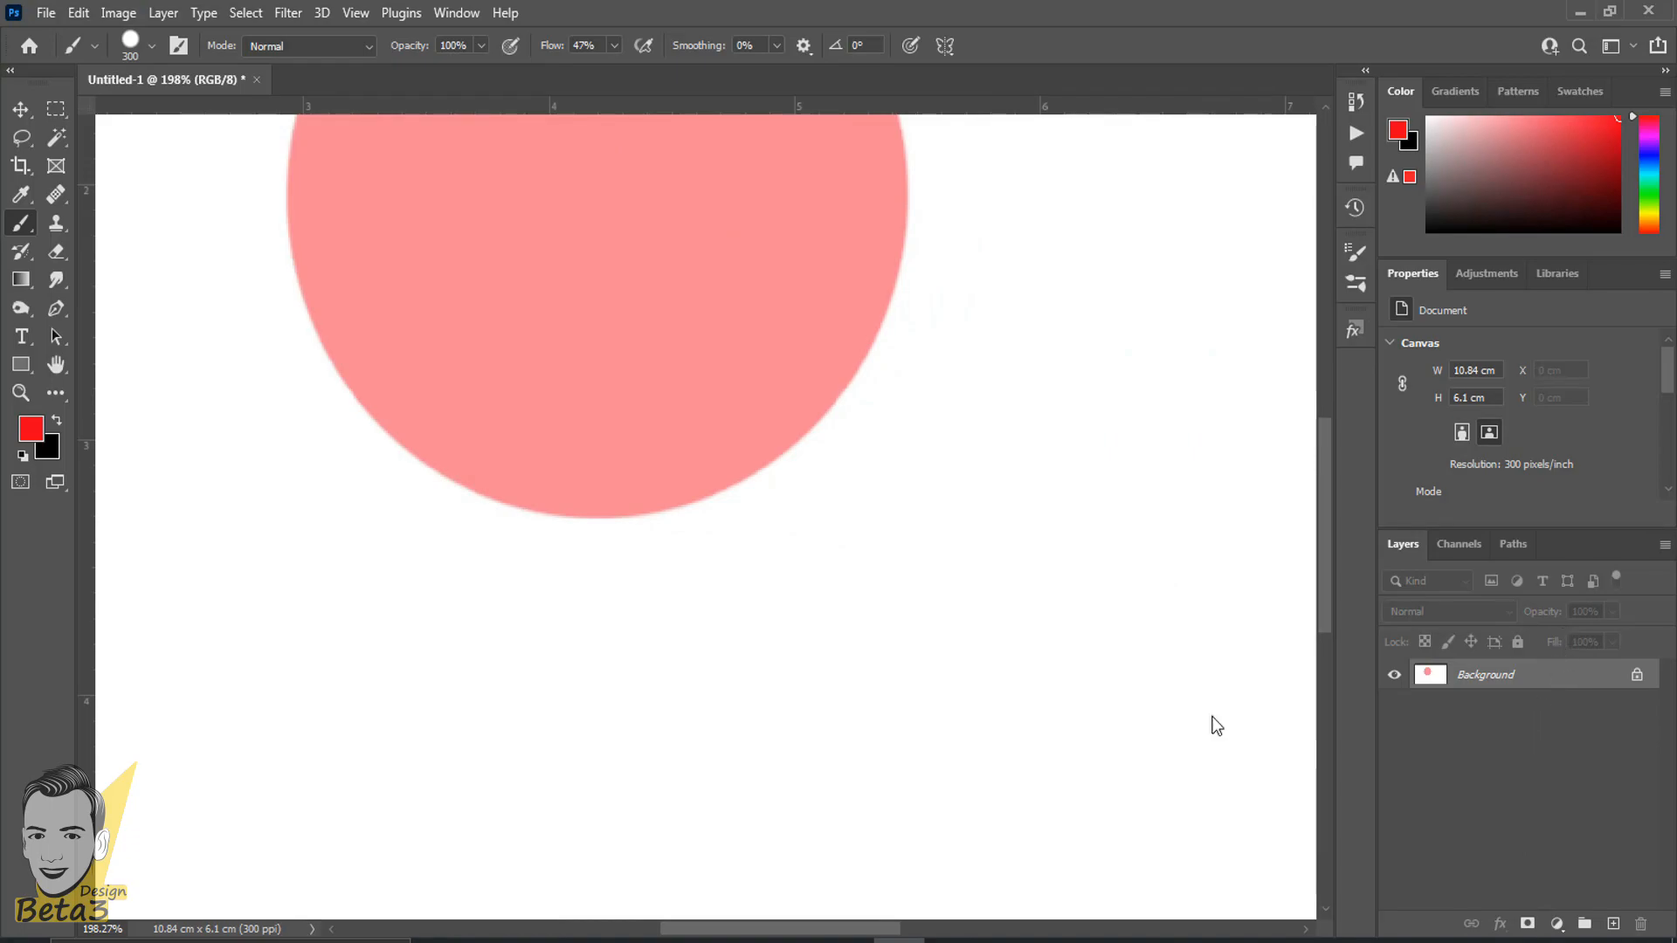
scroll(323, 617, "down", 5)
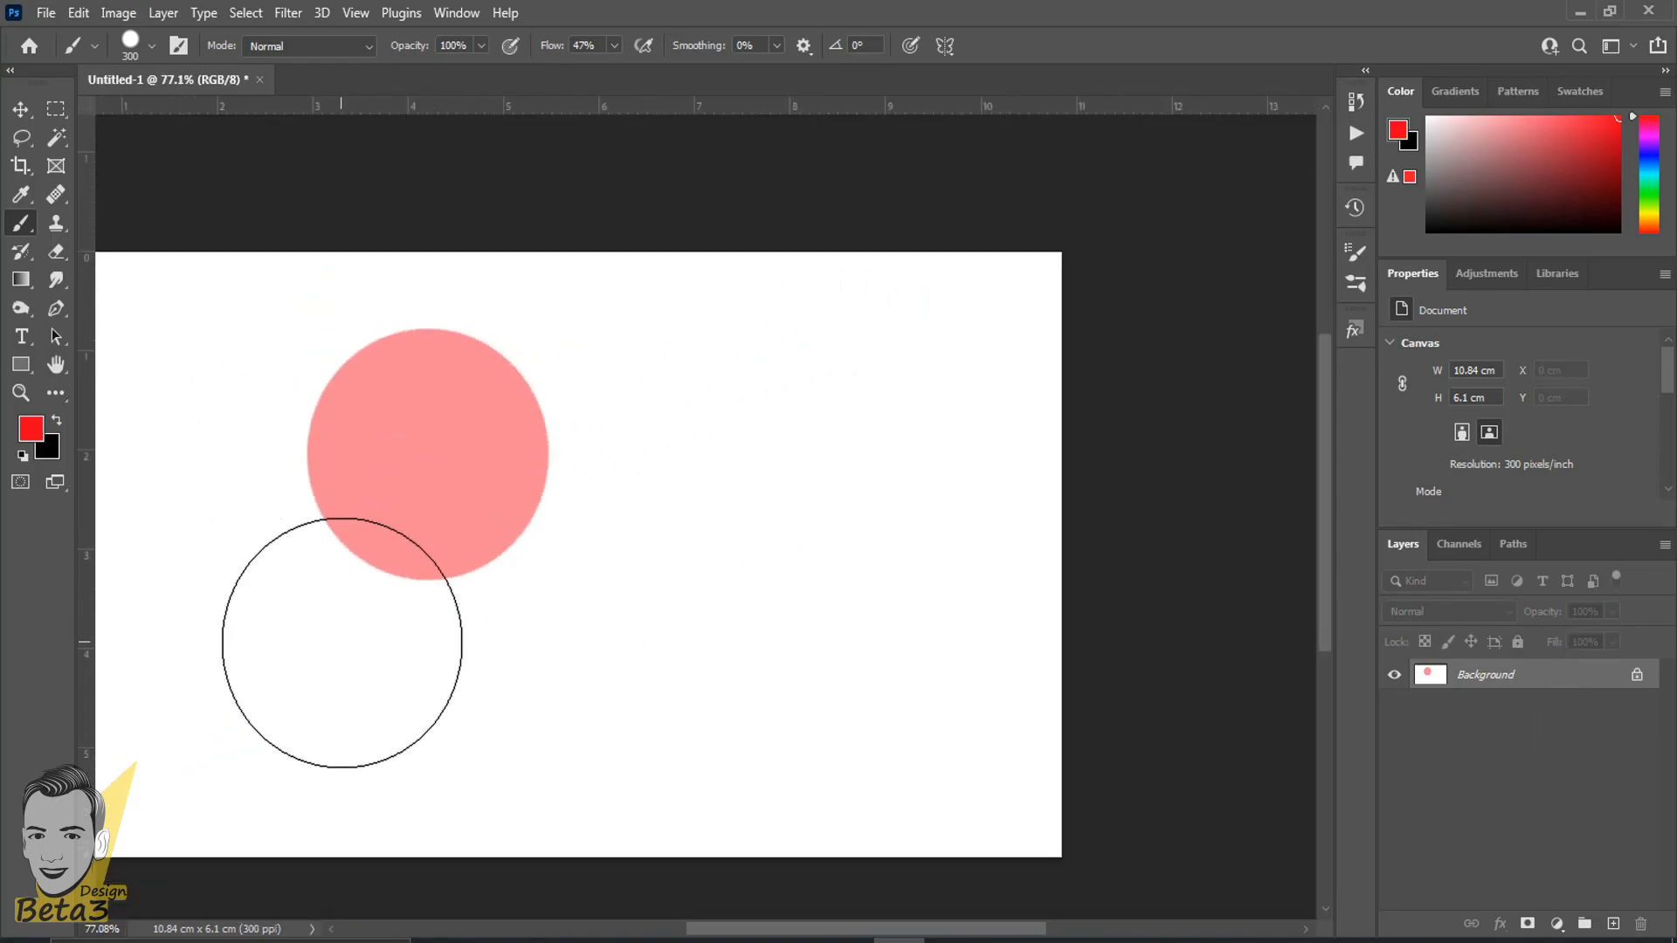
key("ctrl+z")
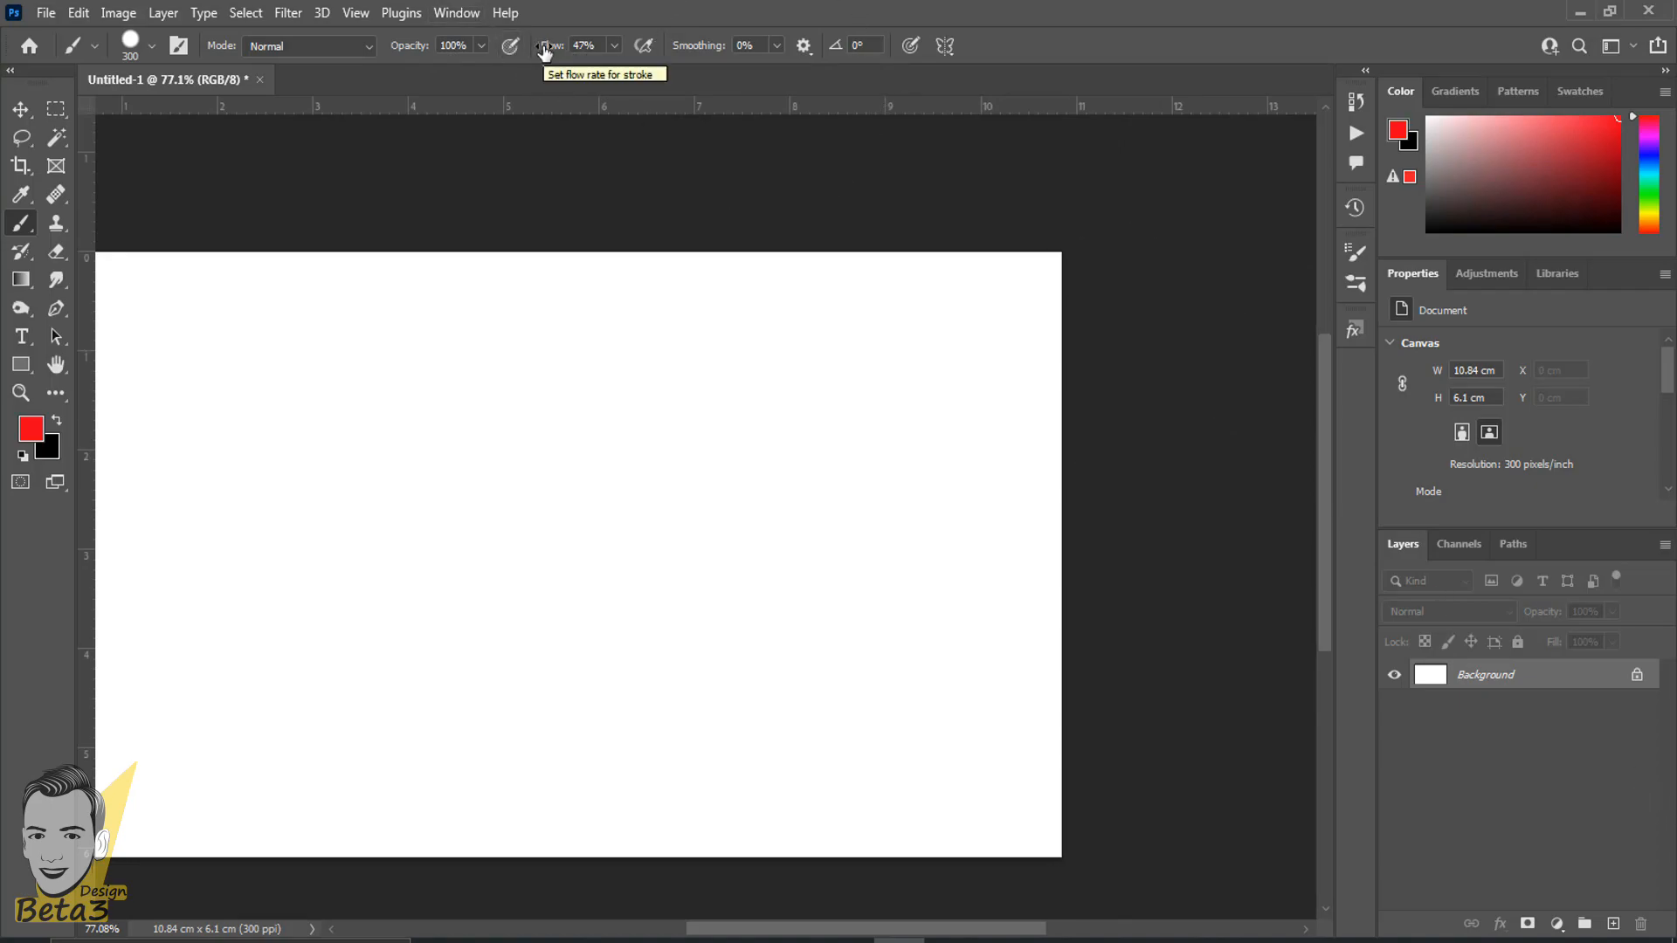
- Browse the brush preset folders and choose the 01_ink_splat brush from the spray splatter brush pack at 2484 px
scroll(434, 558, "down", 3)
left_click_drag(354, 453, 498, 447)
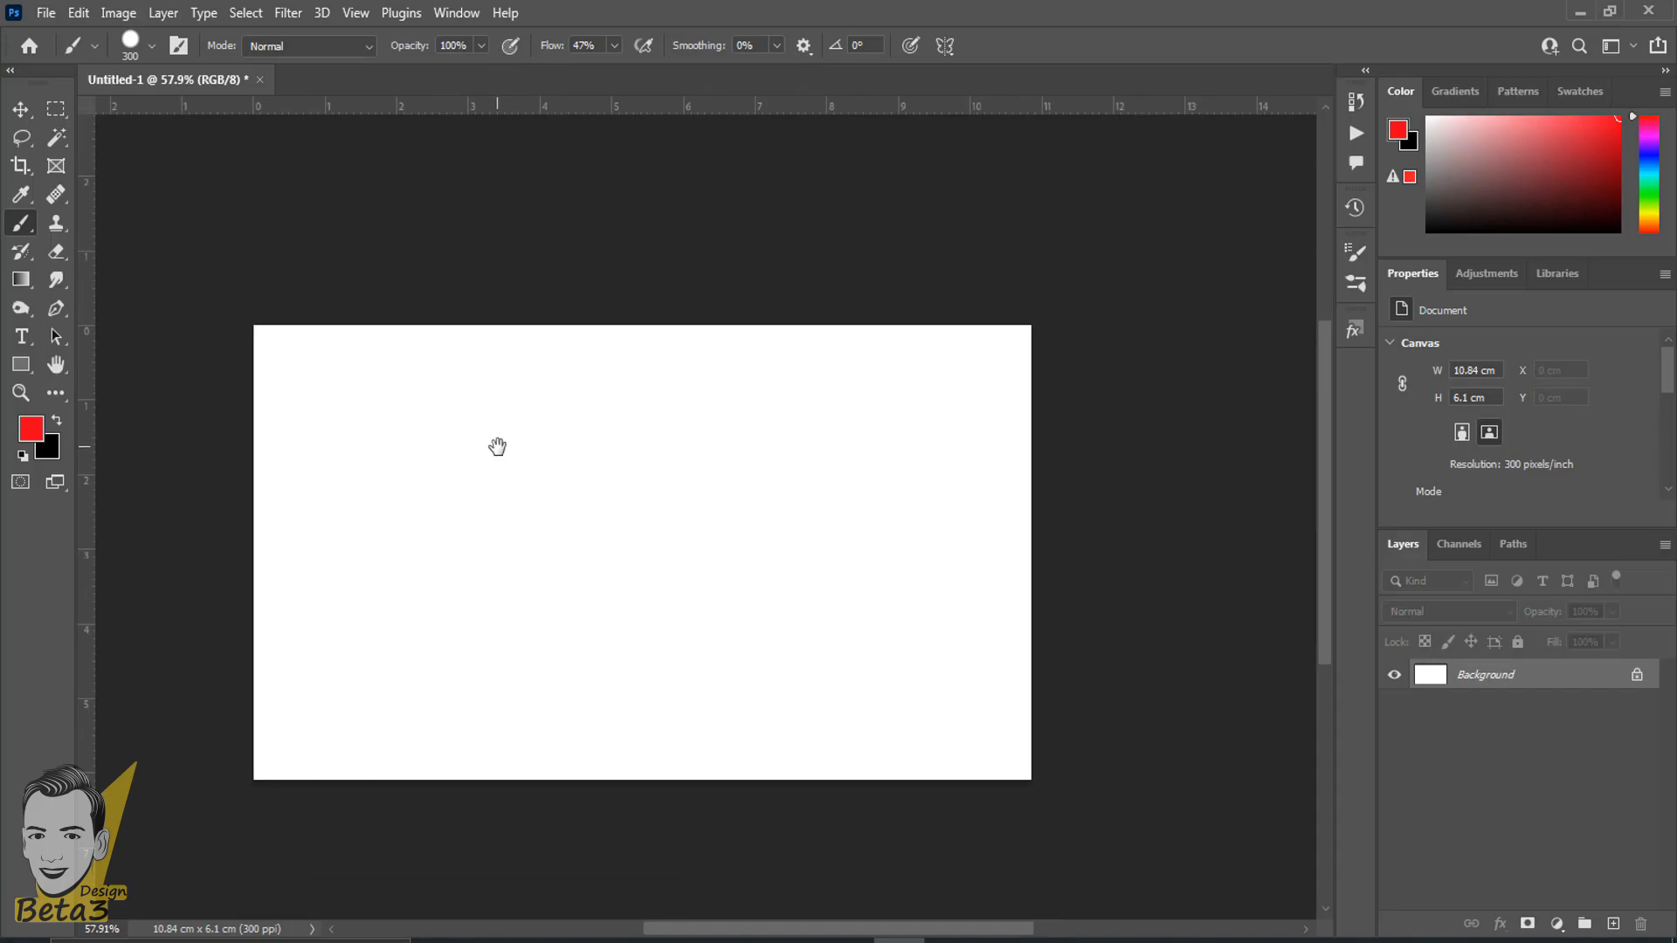
right_click(504, 446)
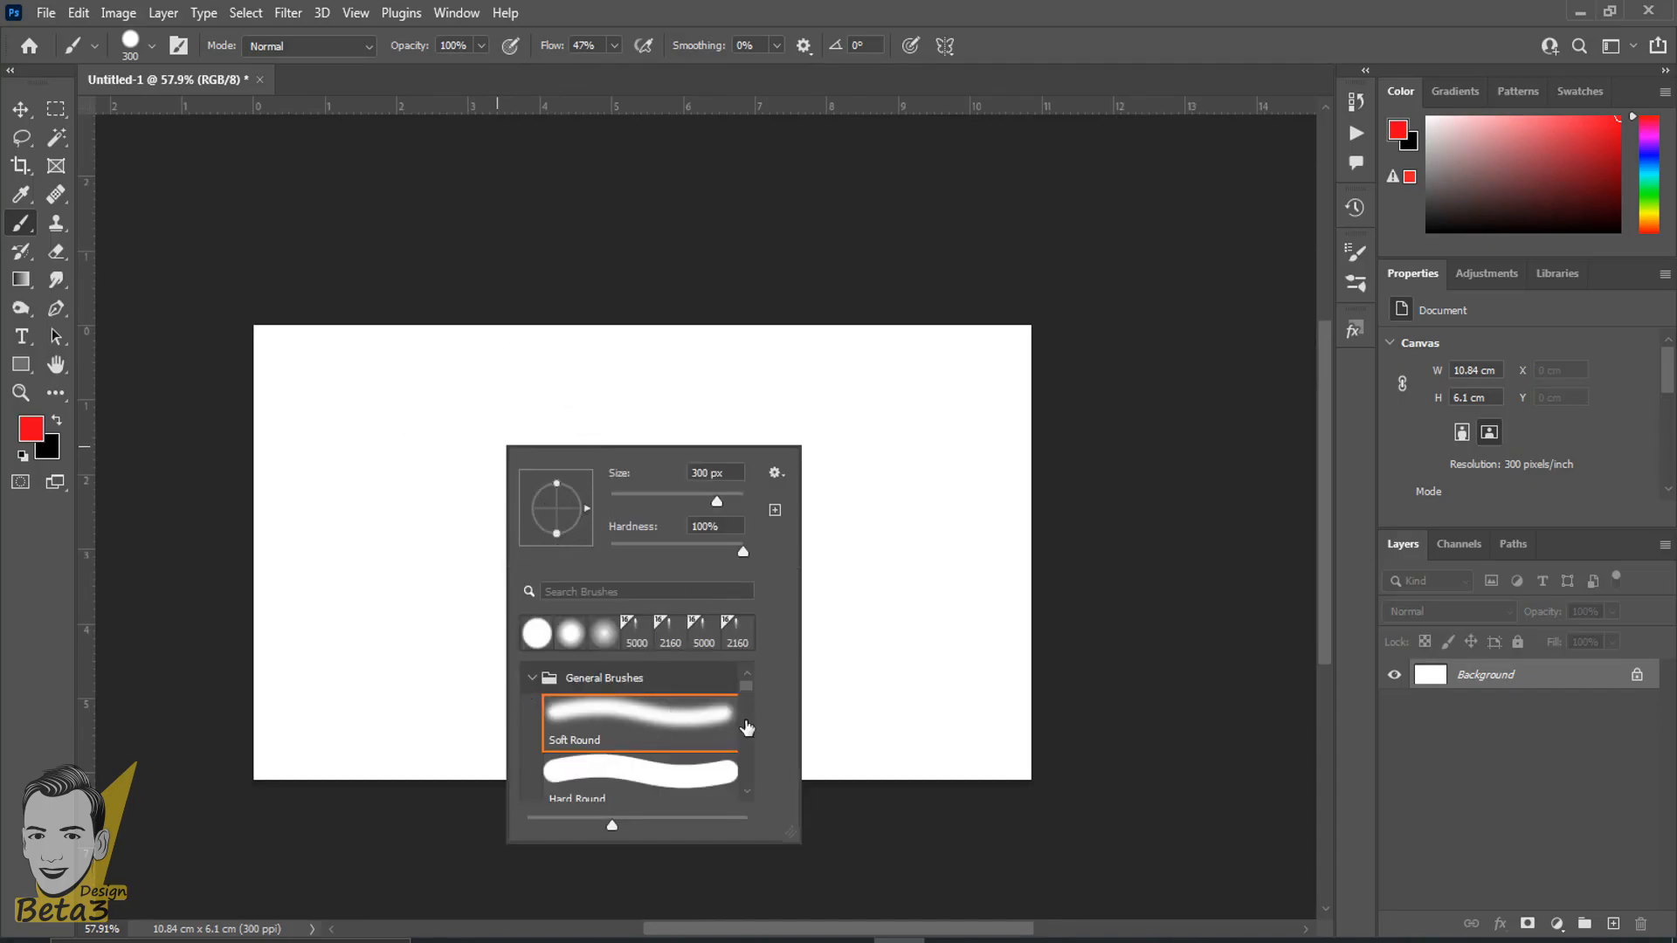
left_click(533, 680)
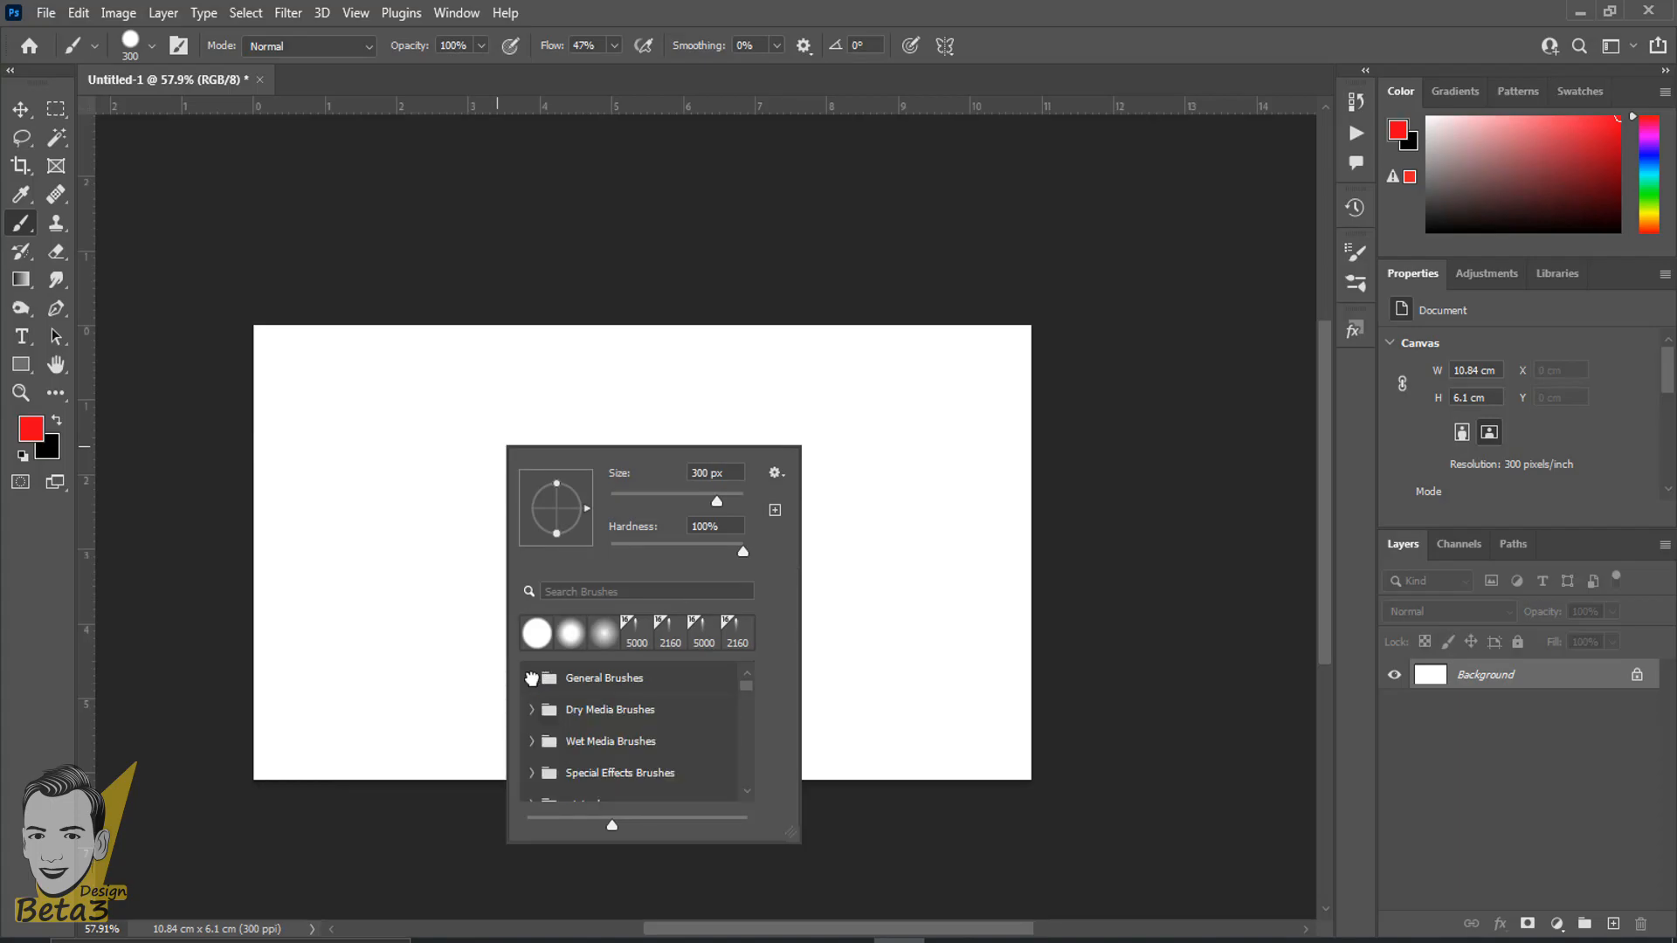
left_click(531, 680)
left_click(531, 679)
scroll(550, 724, "down", 5)
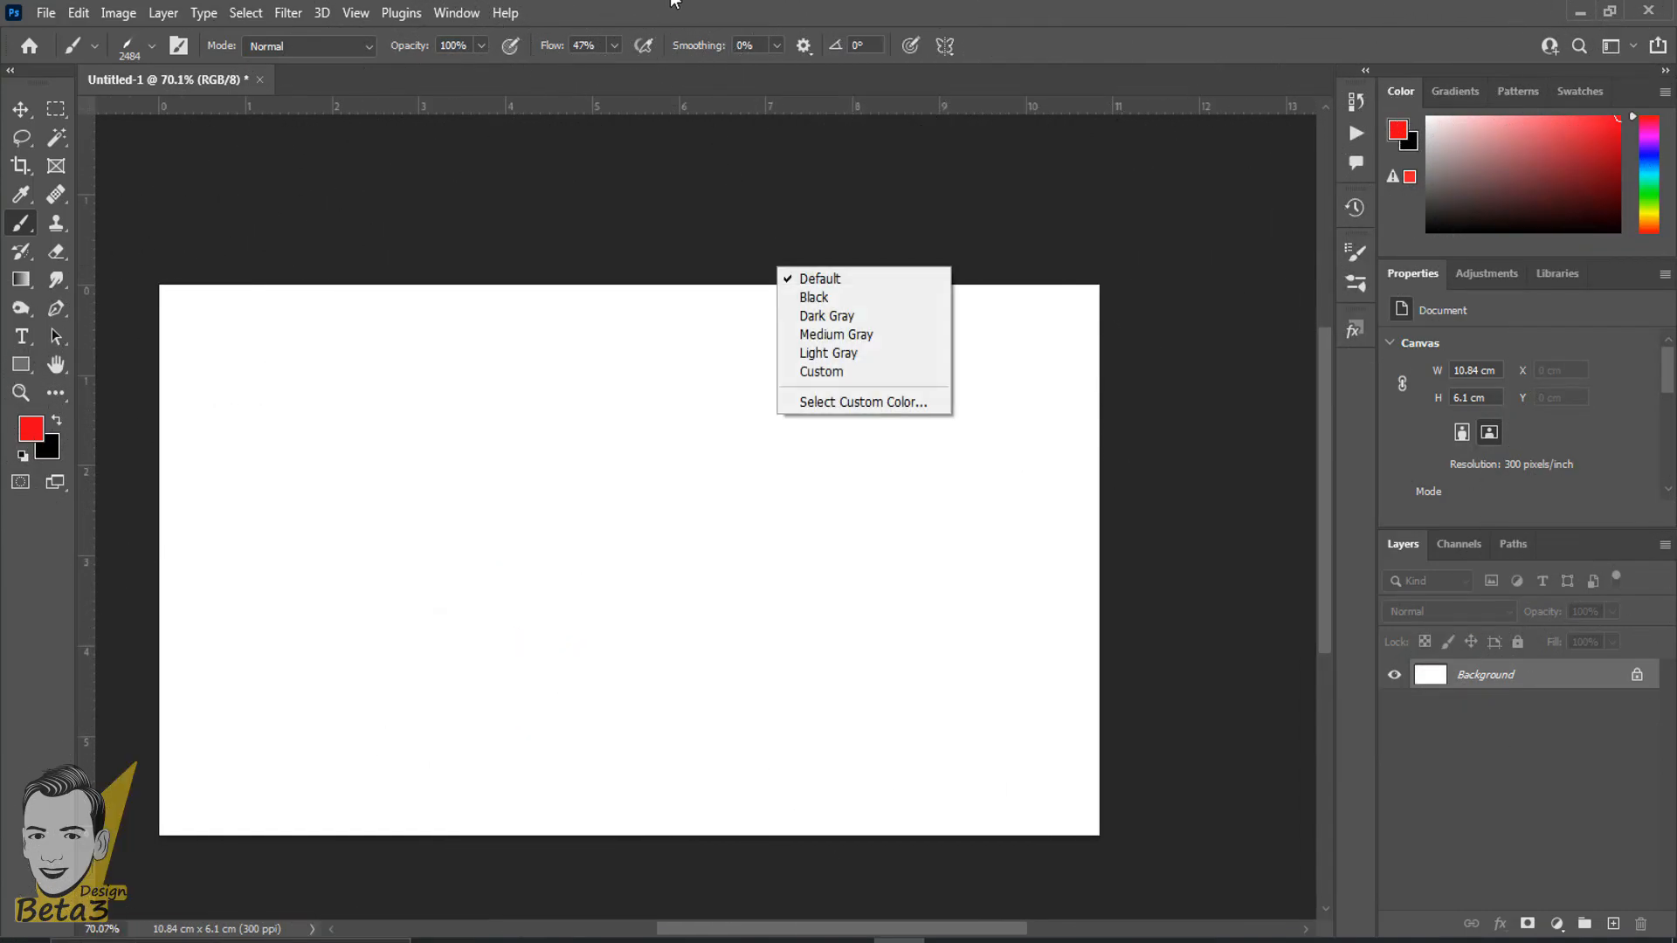
key("Escape")
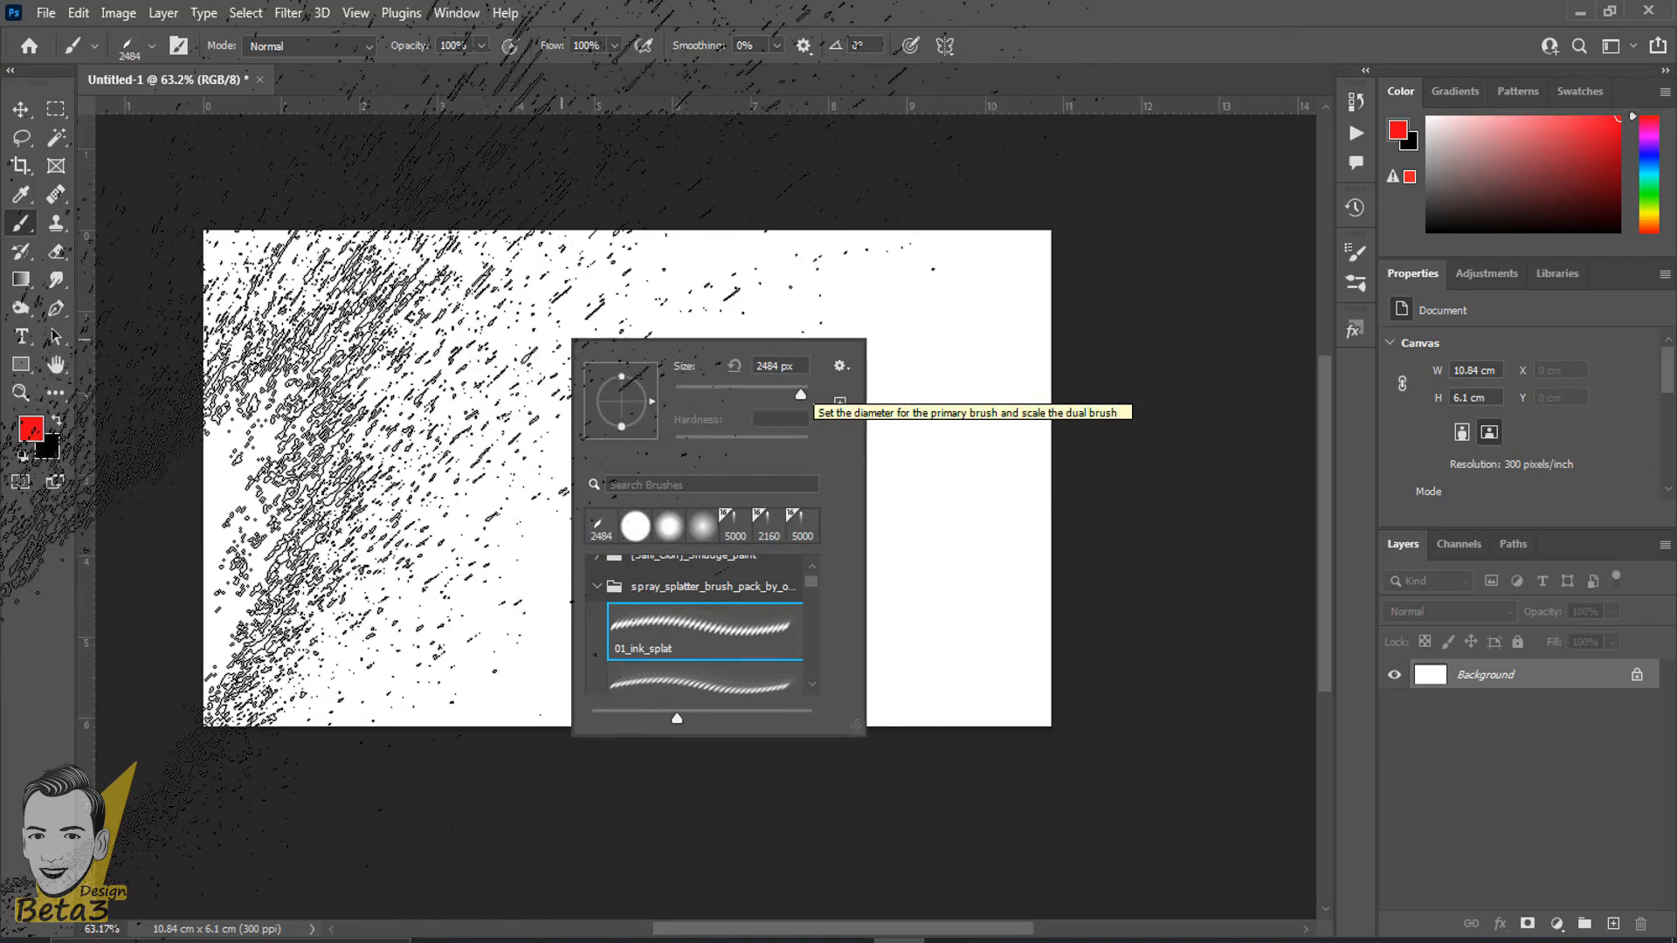
- Open the brush import dialog from the brush preset options
left_click(154, 46)
left_click(154, 45)
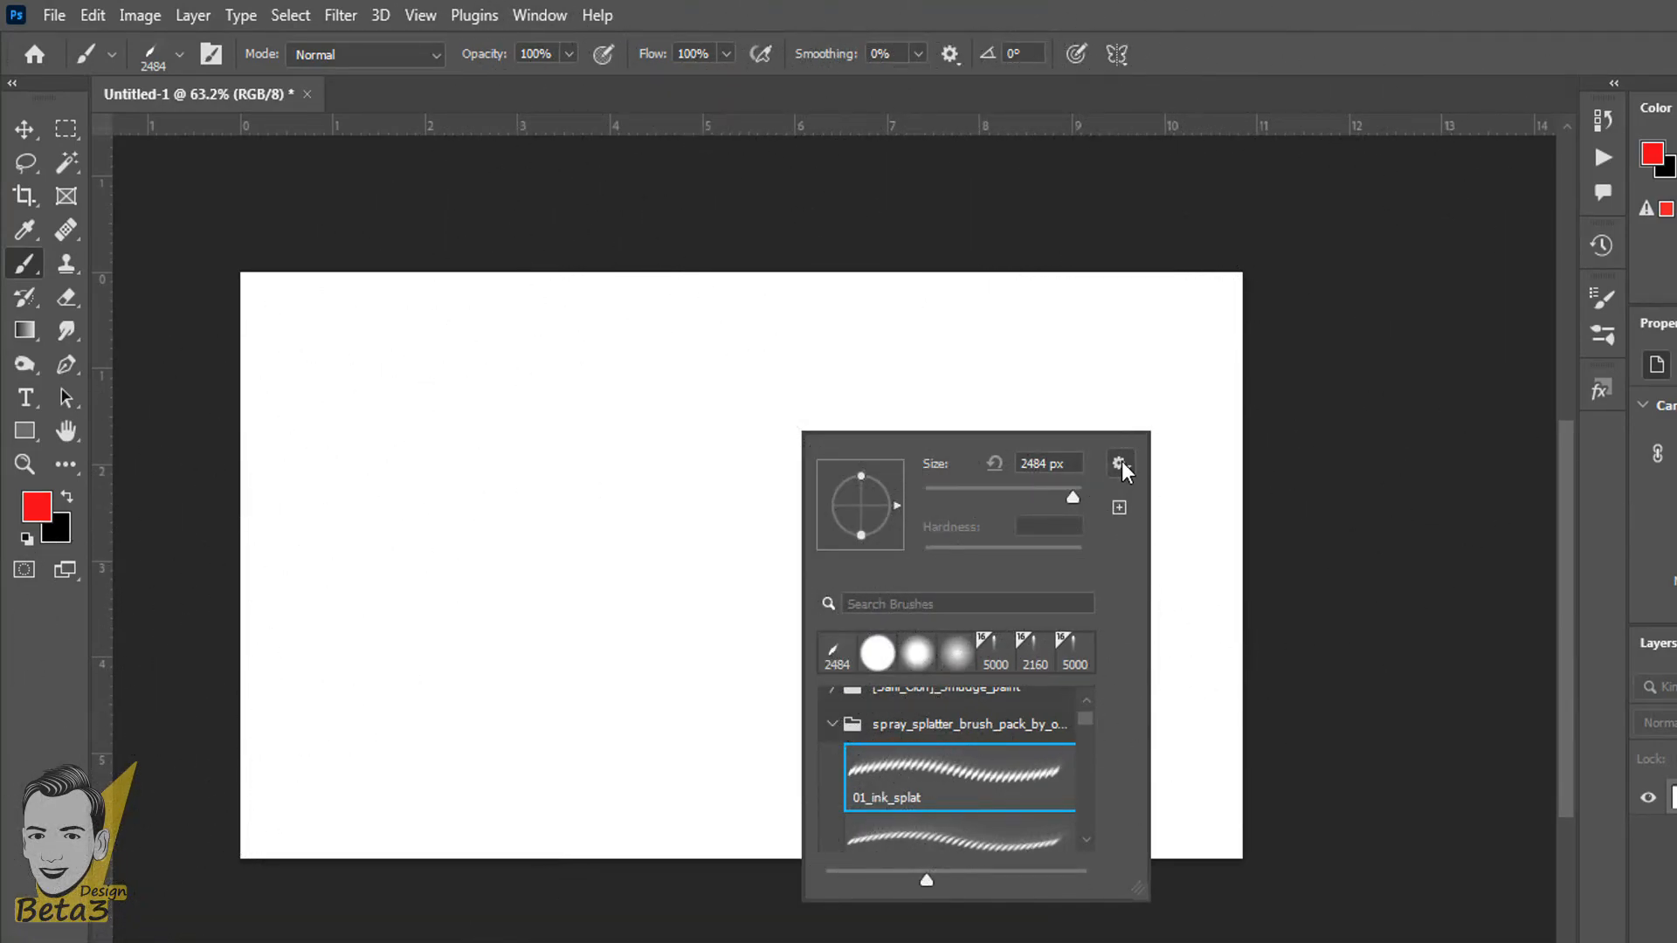
left_click(1119, 465)
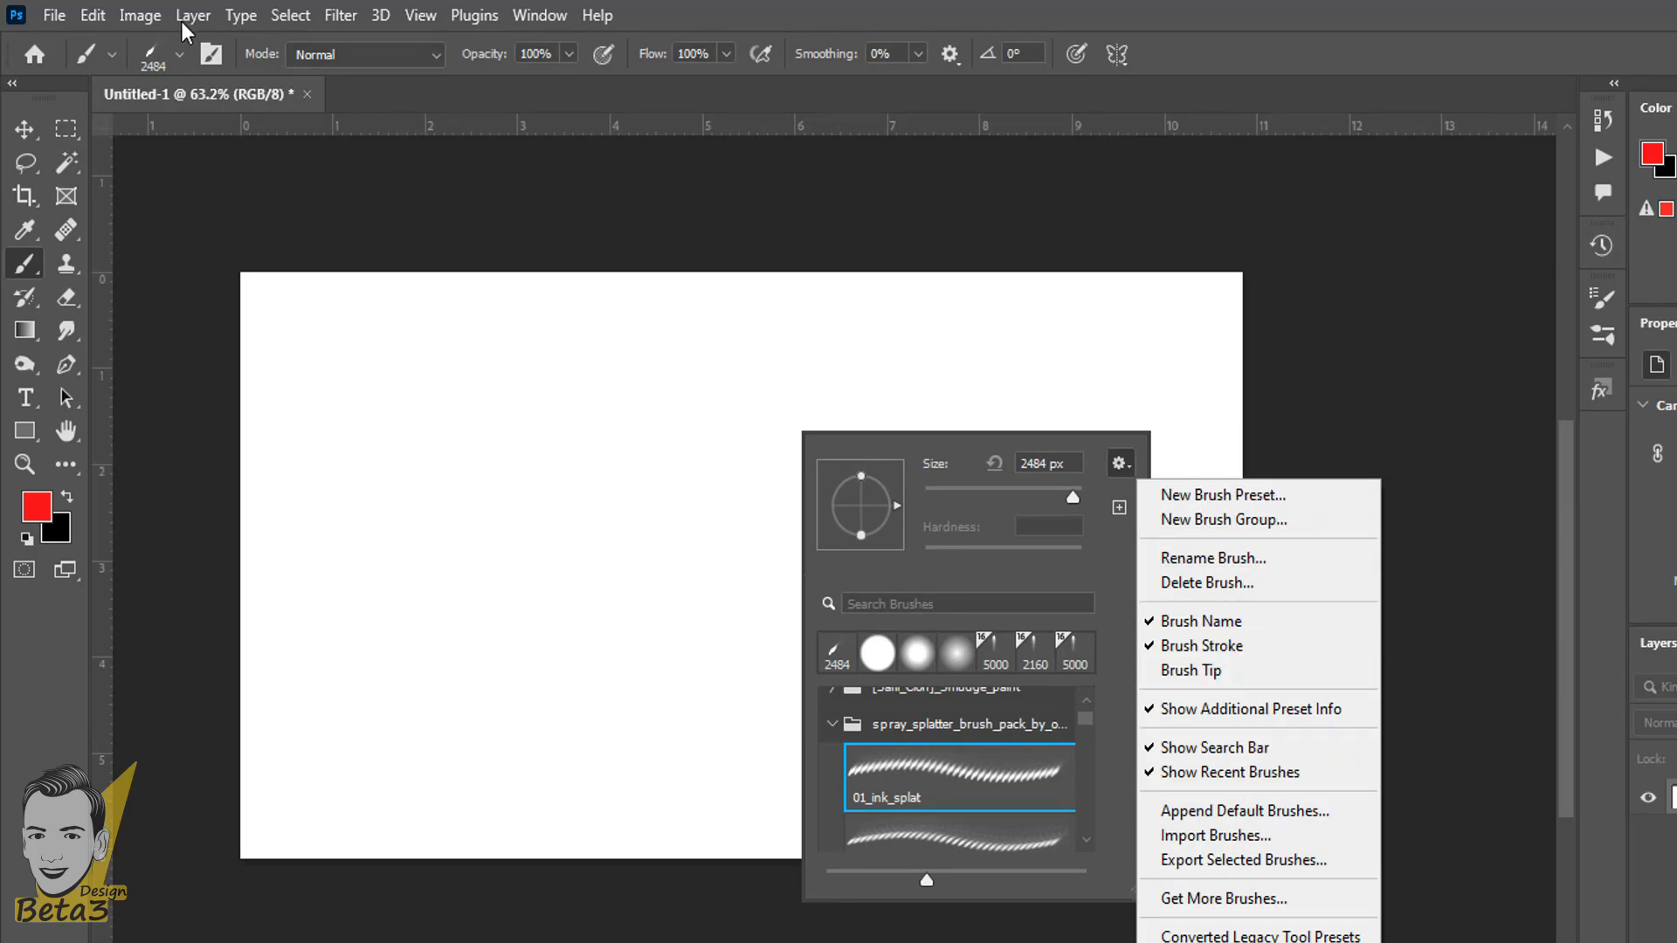
left_click(186, 54)
left_click(184, 56)
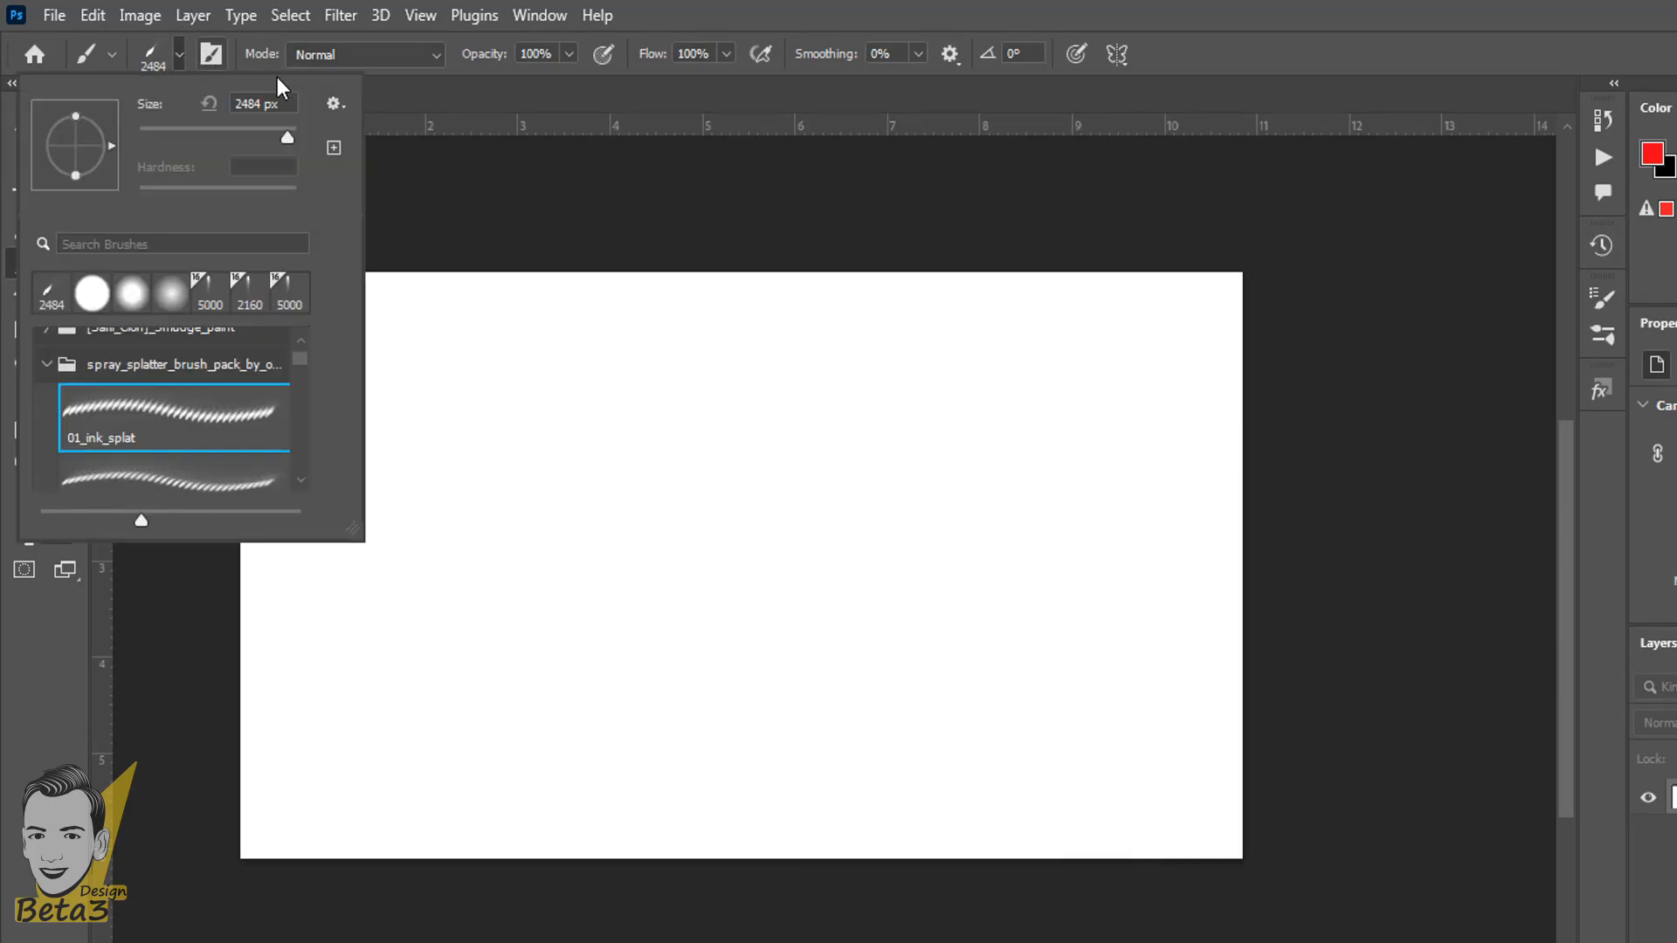
left_click(331, 105)
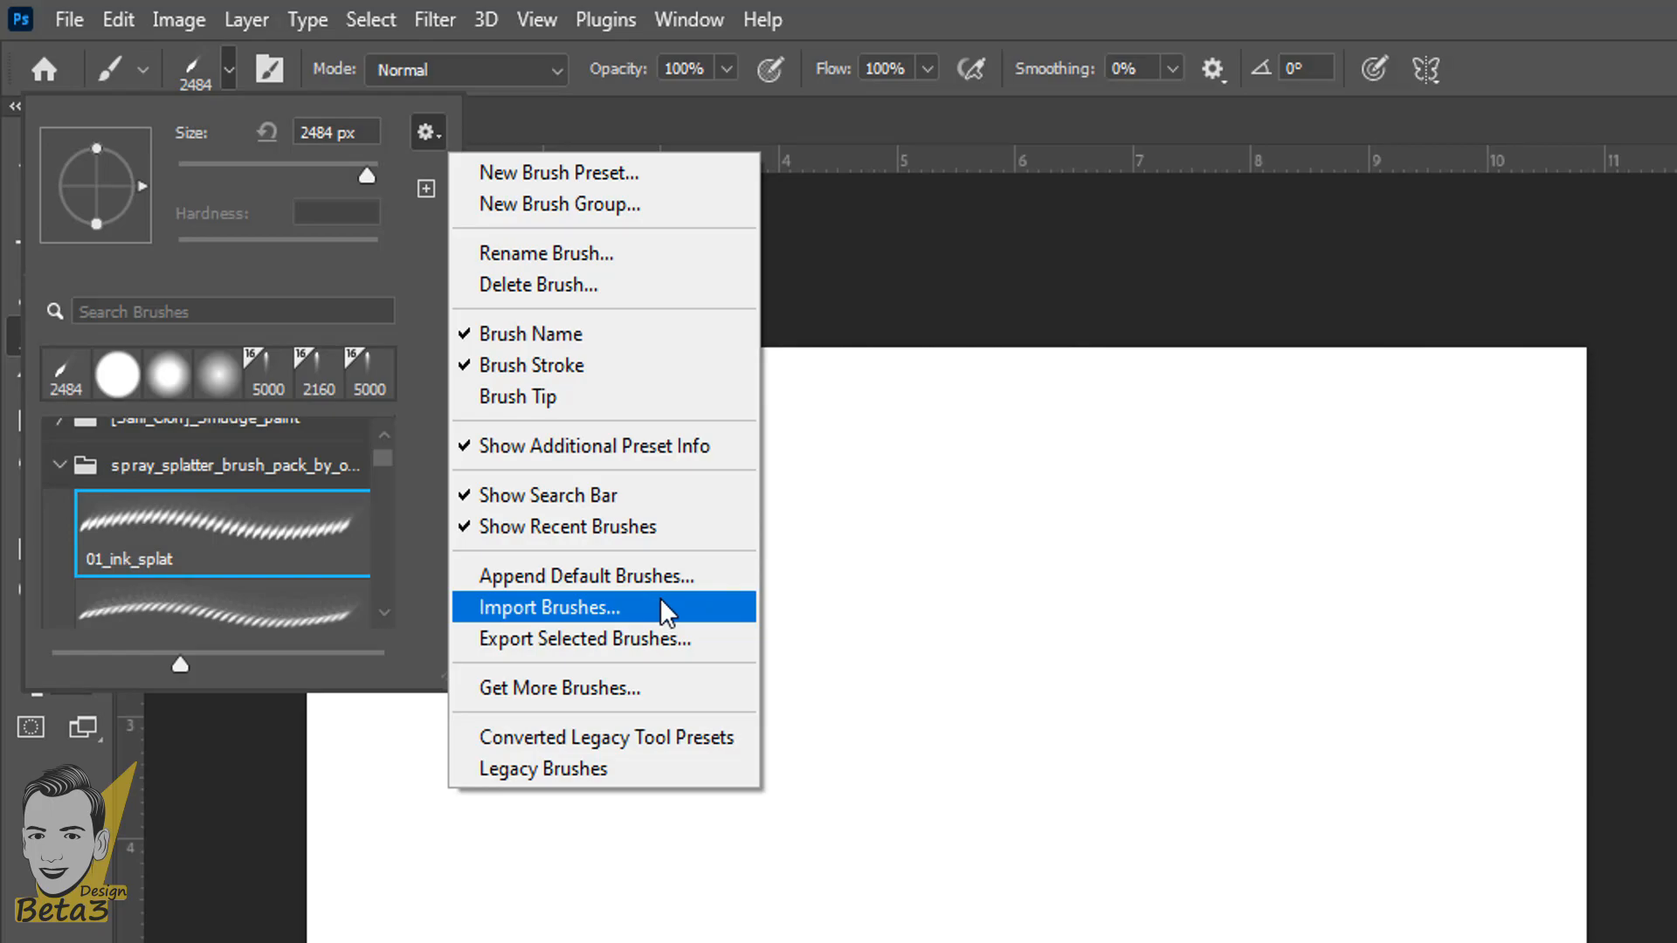
left_click(661, 604)
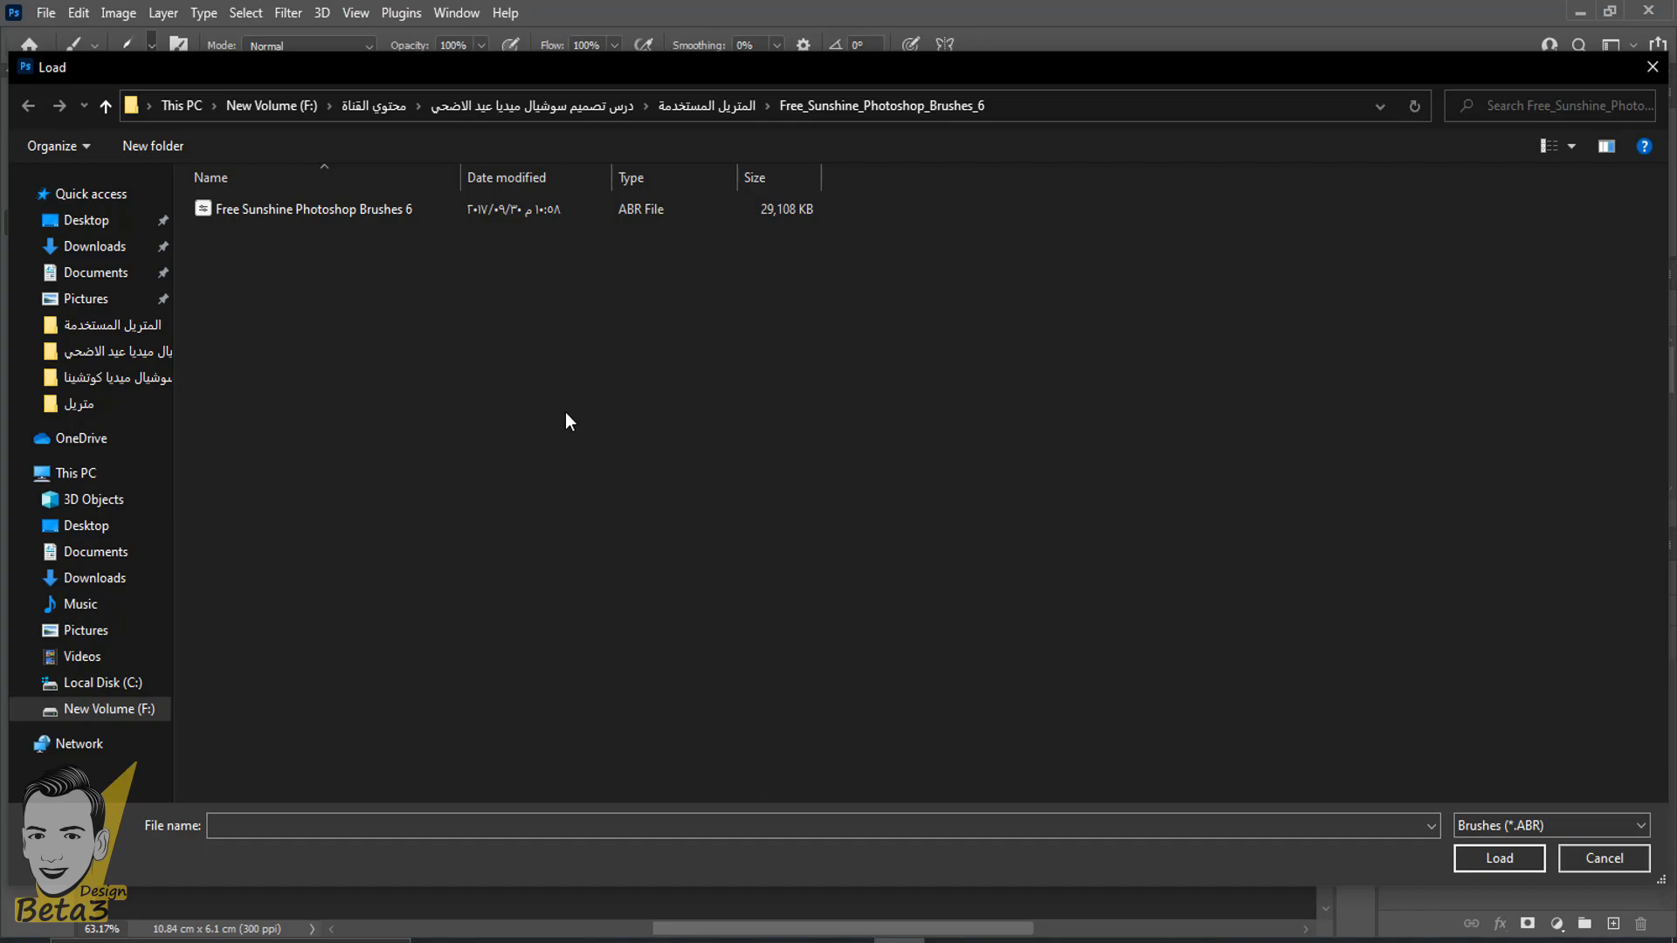
- Show the brush files as large icons and load Free Sunshine Photoshop Brushes 6 into the presets
left_click(268, 208)
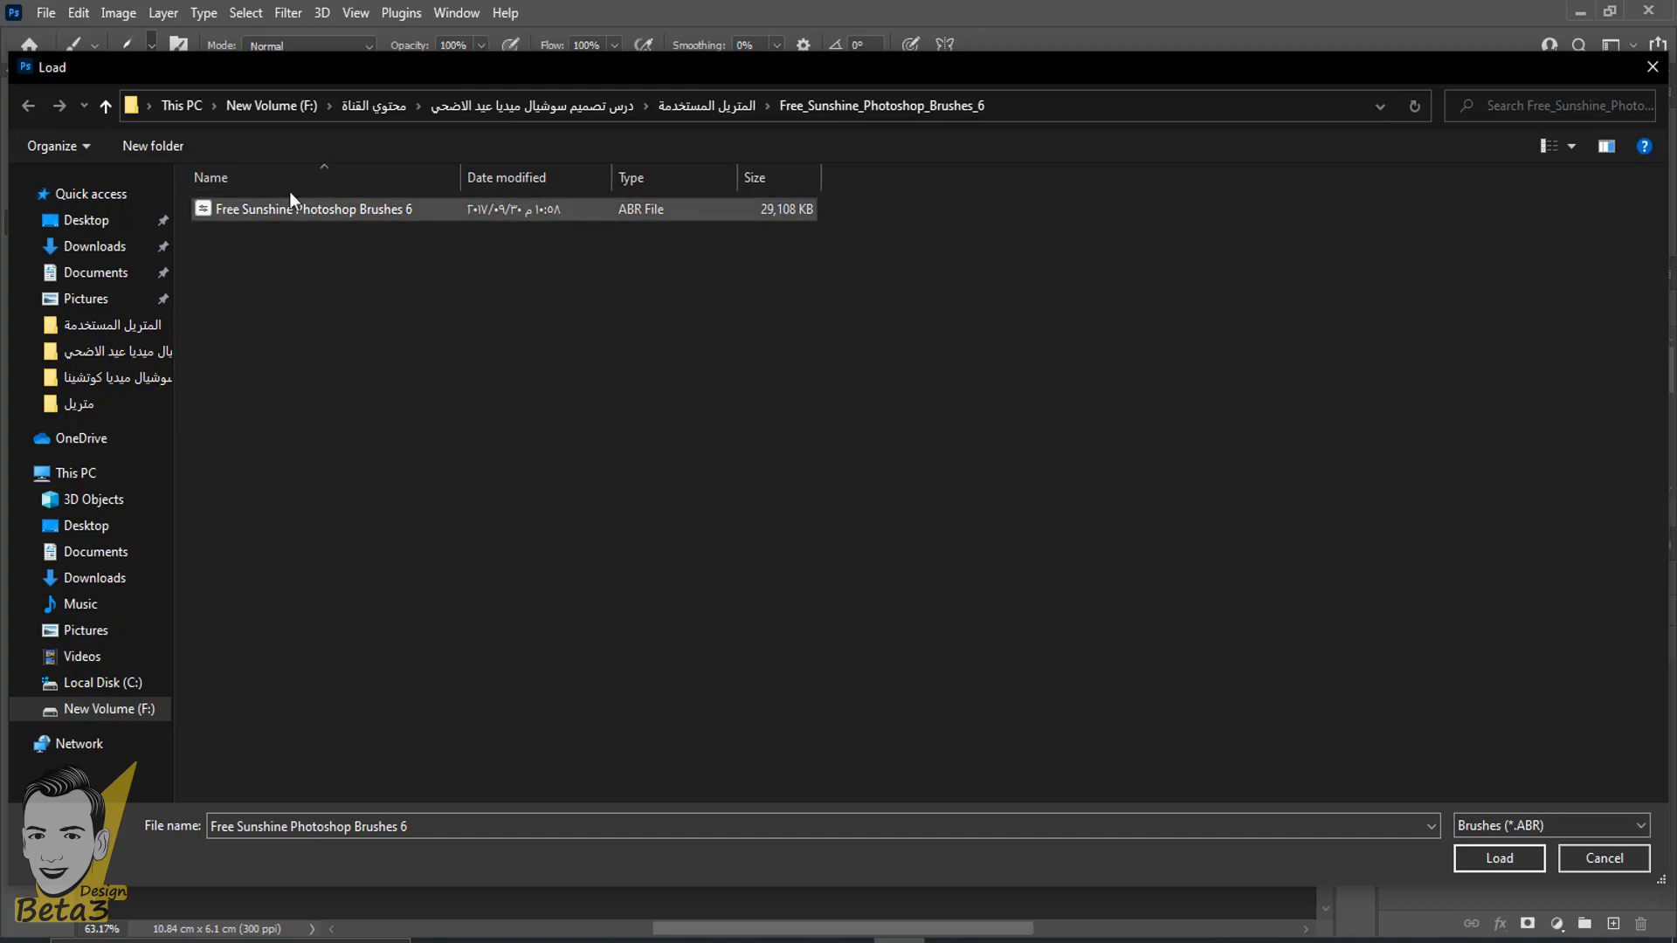
right_click(260, 199)
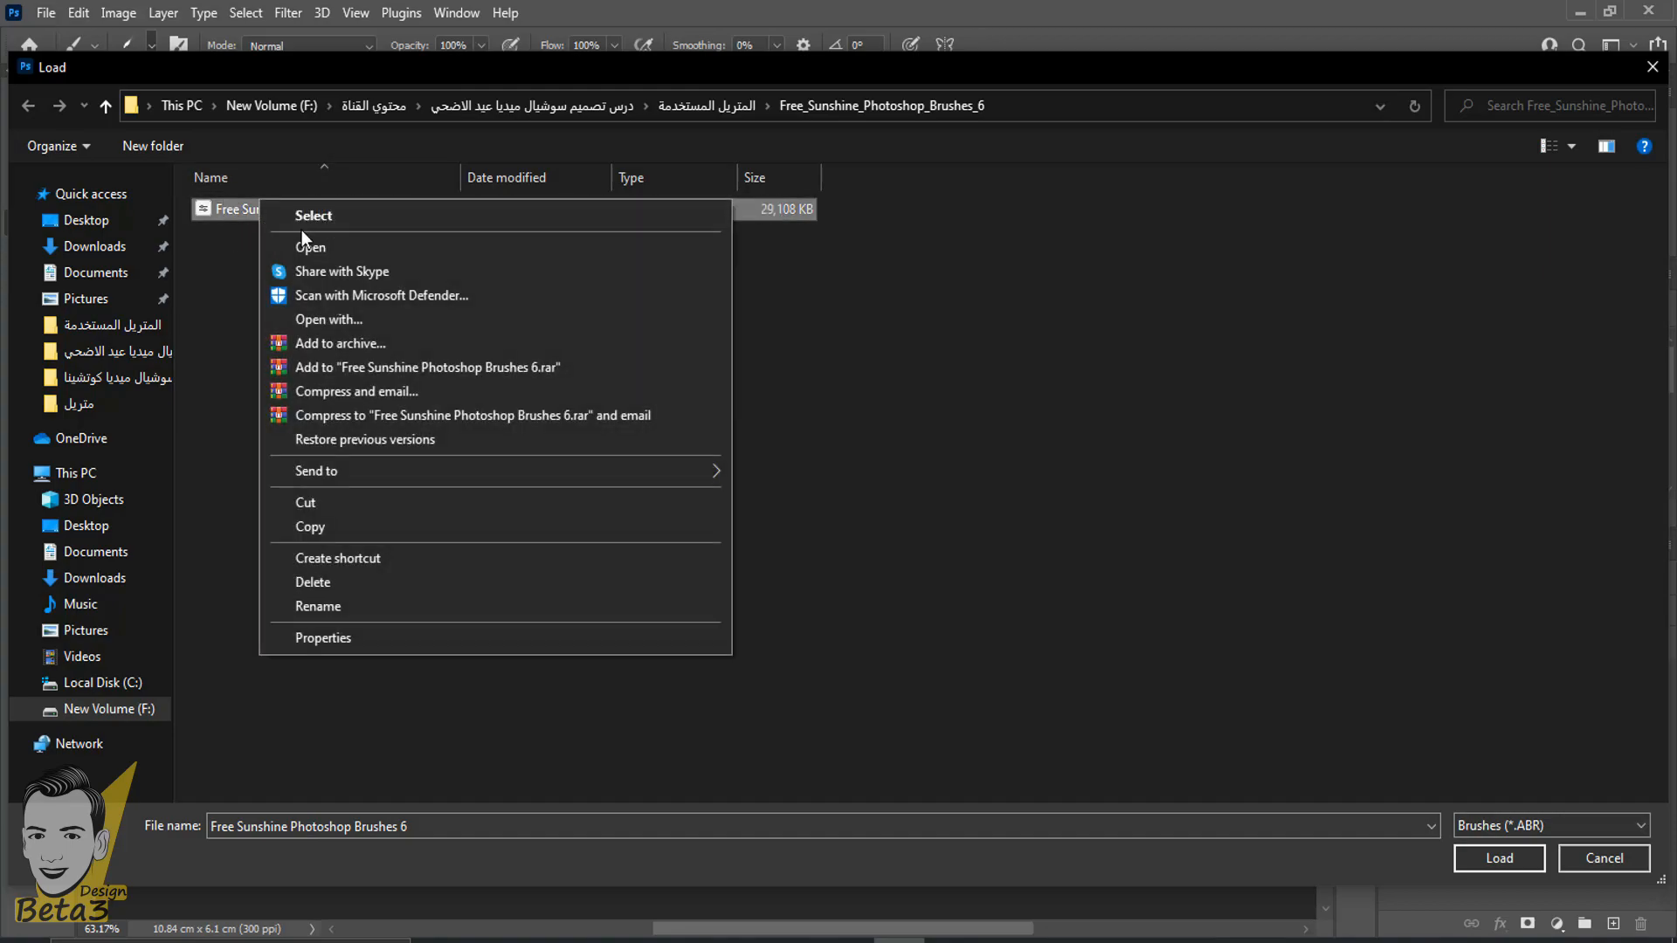
left_click(929, 263)
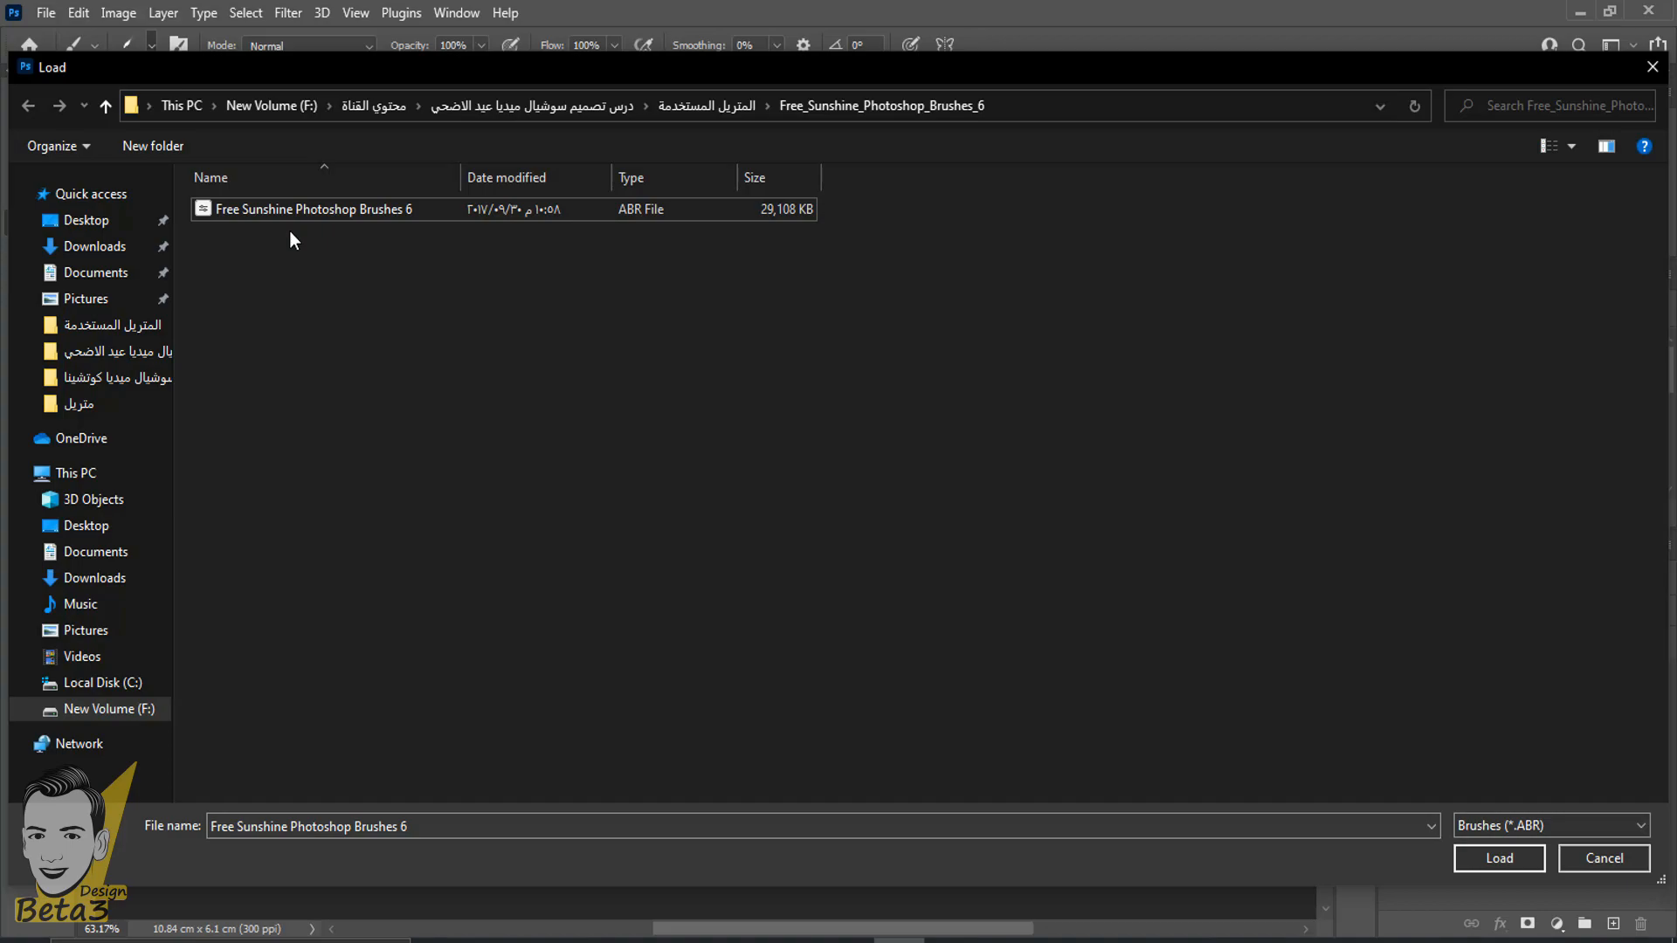
left_click(266, 218)
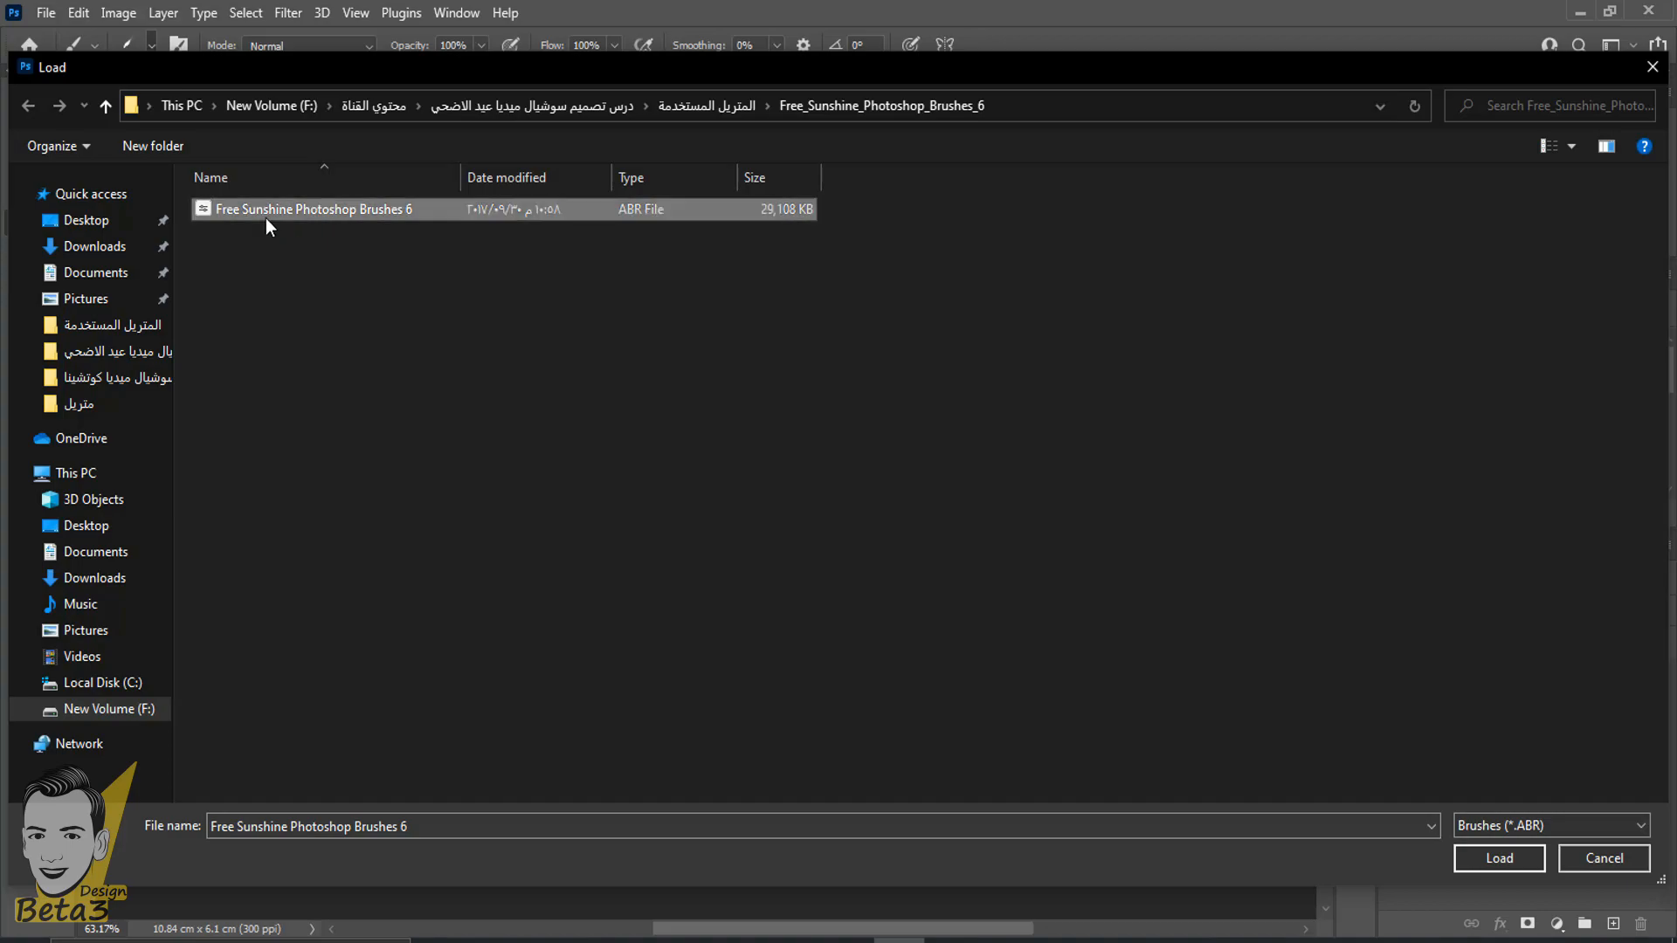
left_click(1571, 146)
left_click(1585, 21)
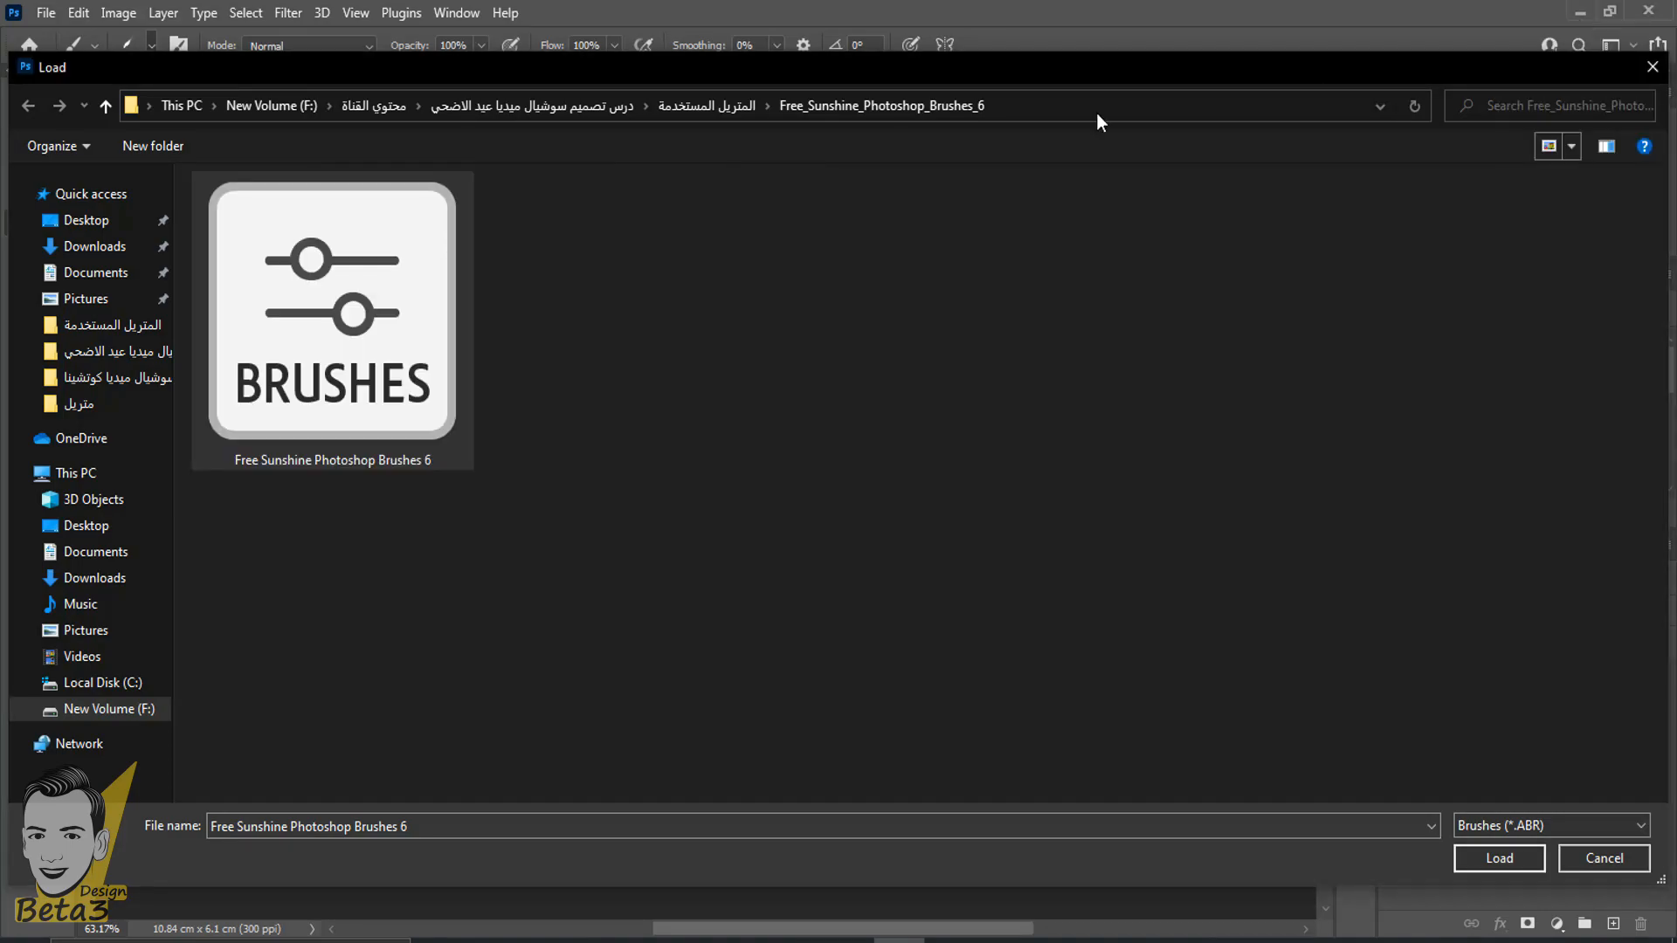
left_click_drag(555, 278, 352, 421)
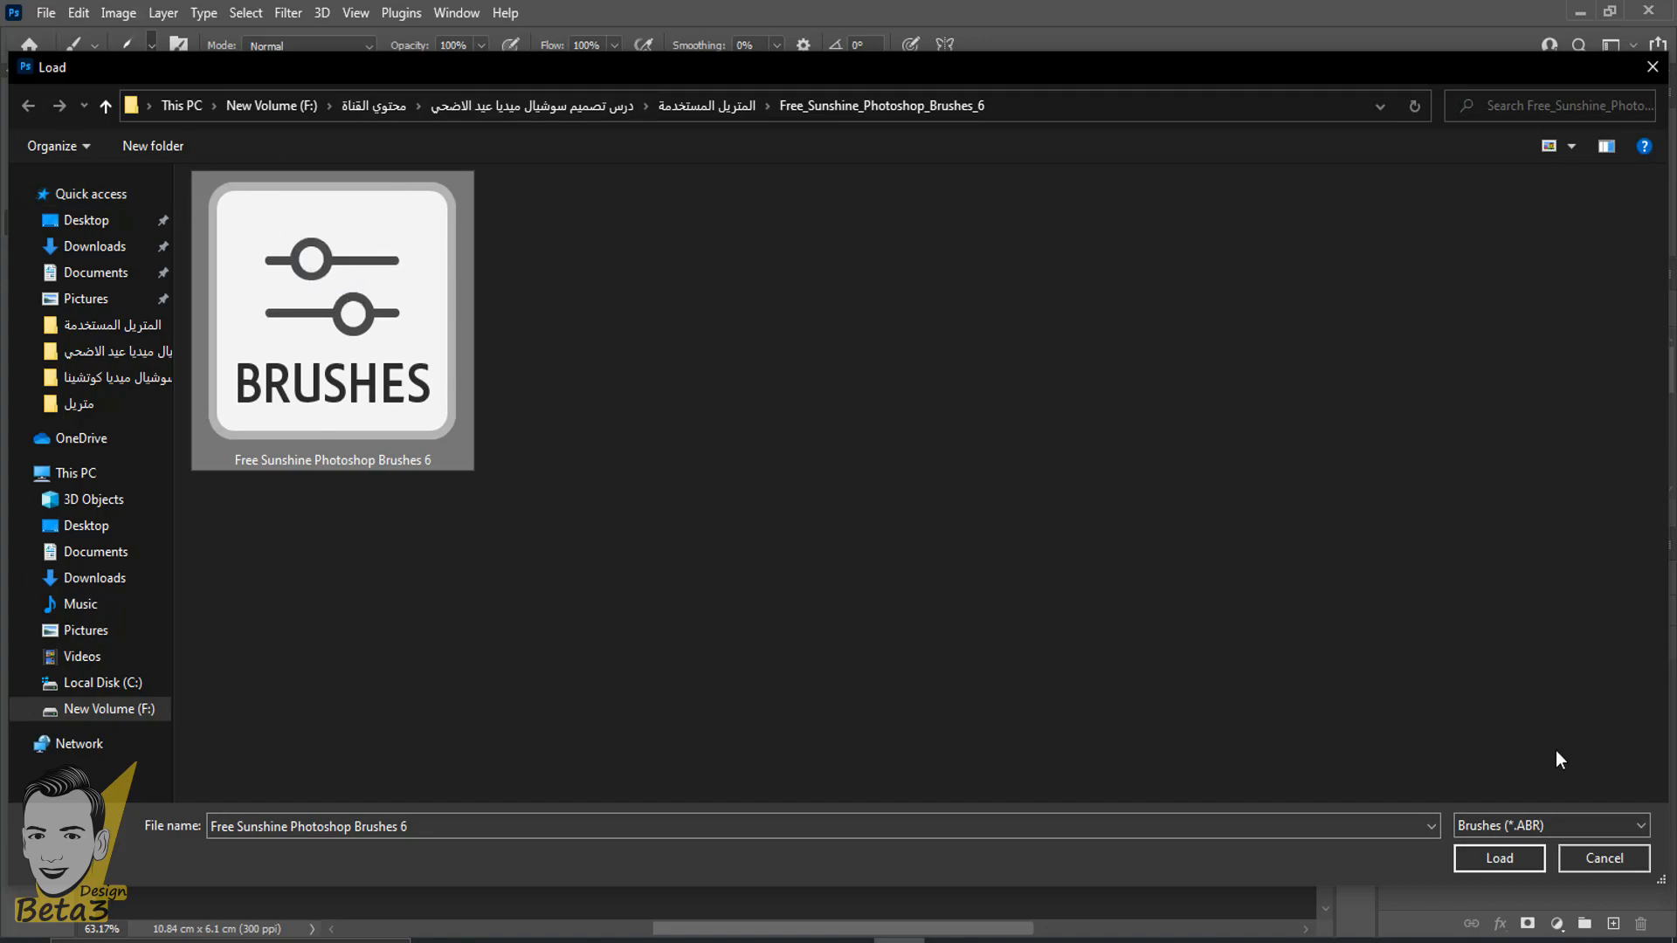
left_click(1500, 864)
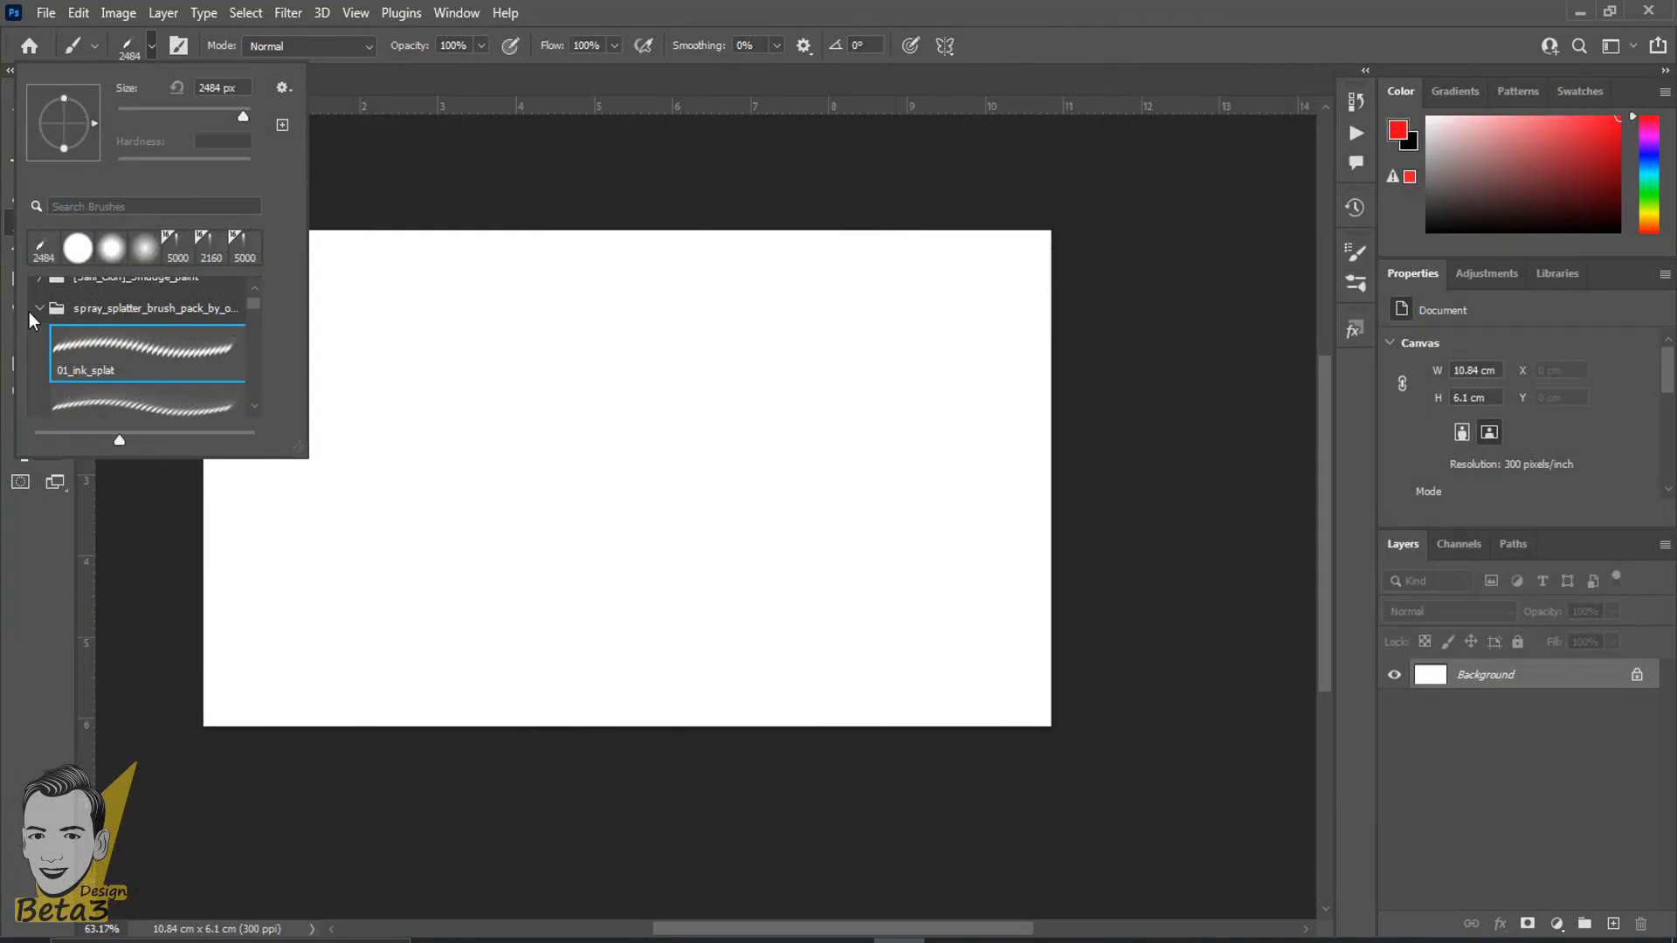
- Collapse the spray splatter brush pack, then locate and collapse the imported Free Sunshine Photoshop Brushes folder near the end of the preset list
left_click(37, 309)
left_click(61, 372)
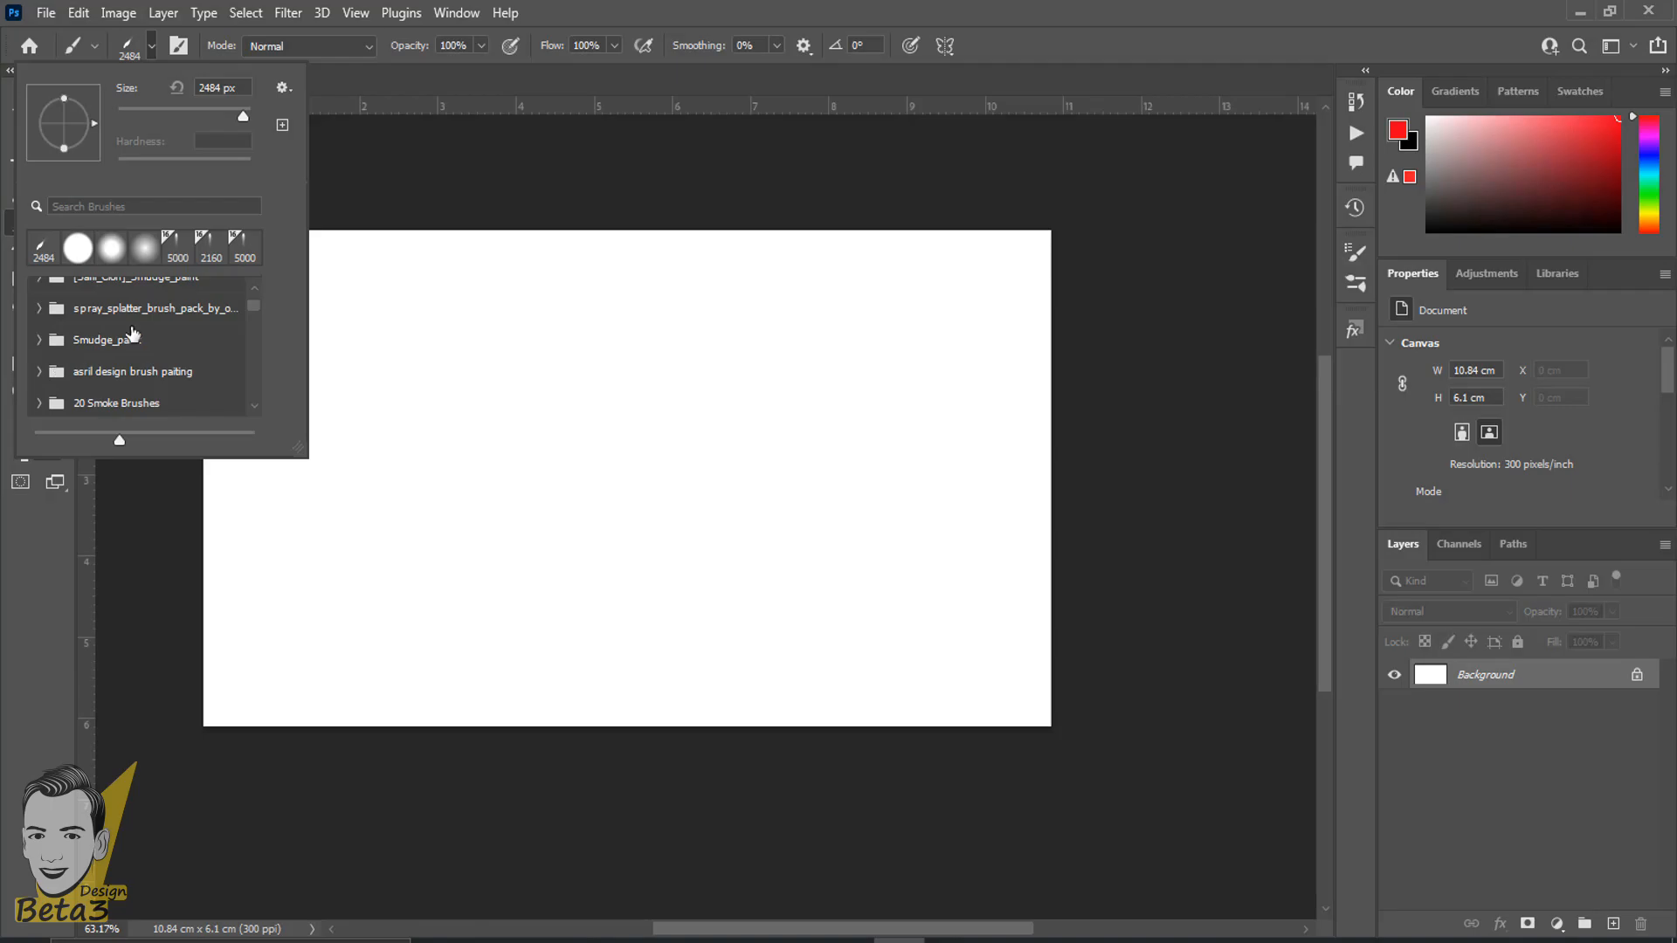
left_click_drag(252, 312, 266, 433)
scroll(91, 376, "up", 4)
right_click(1070, 475)
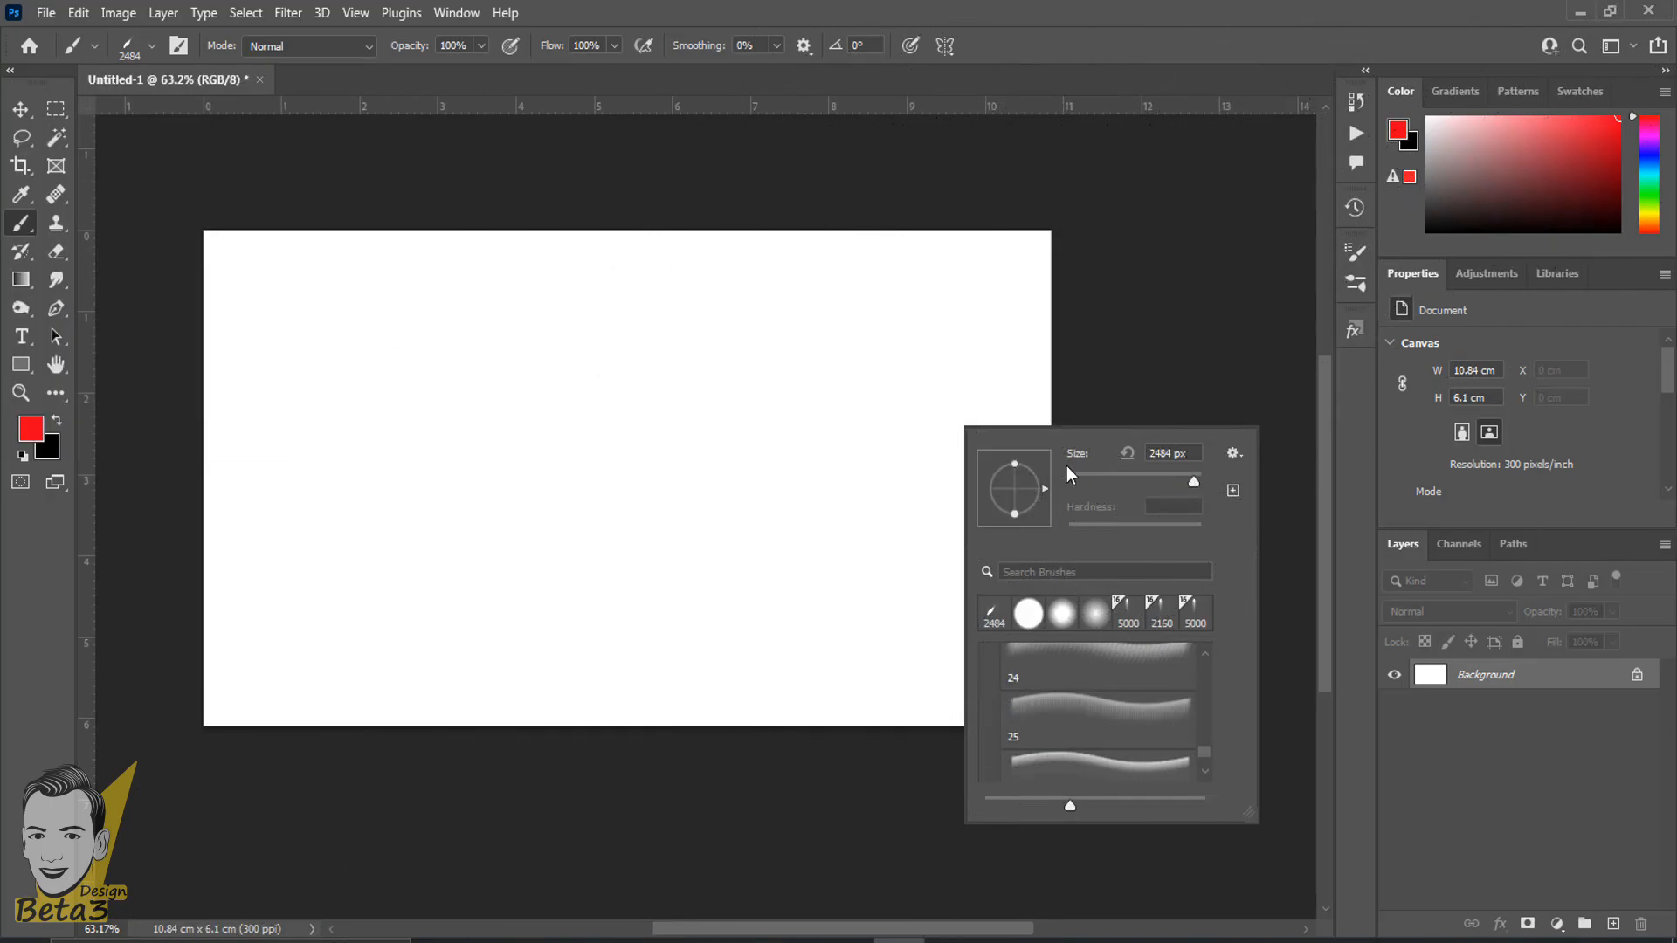
left_click_drag(1204, 752, 1211, 736)
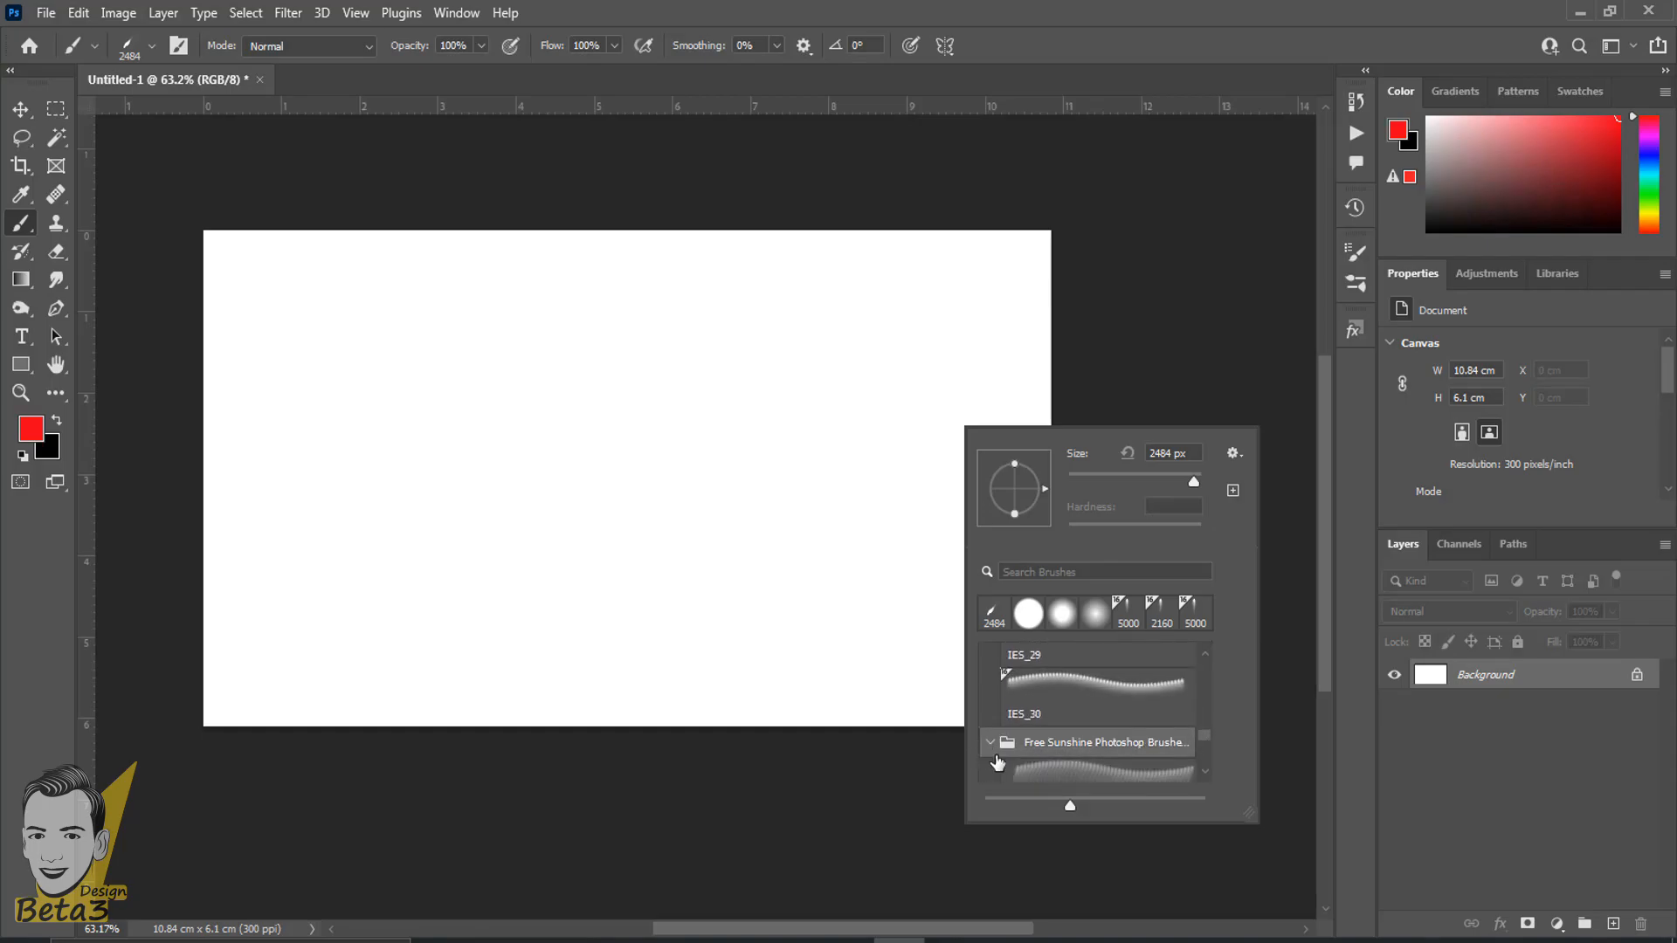
left_click(990, 744)
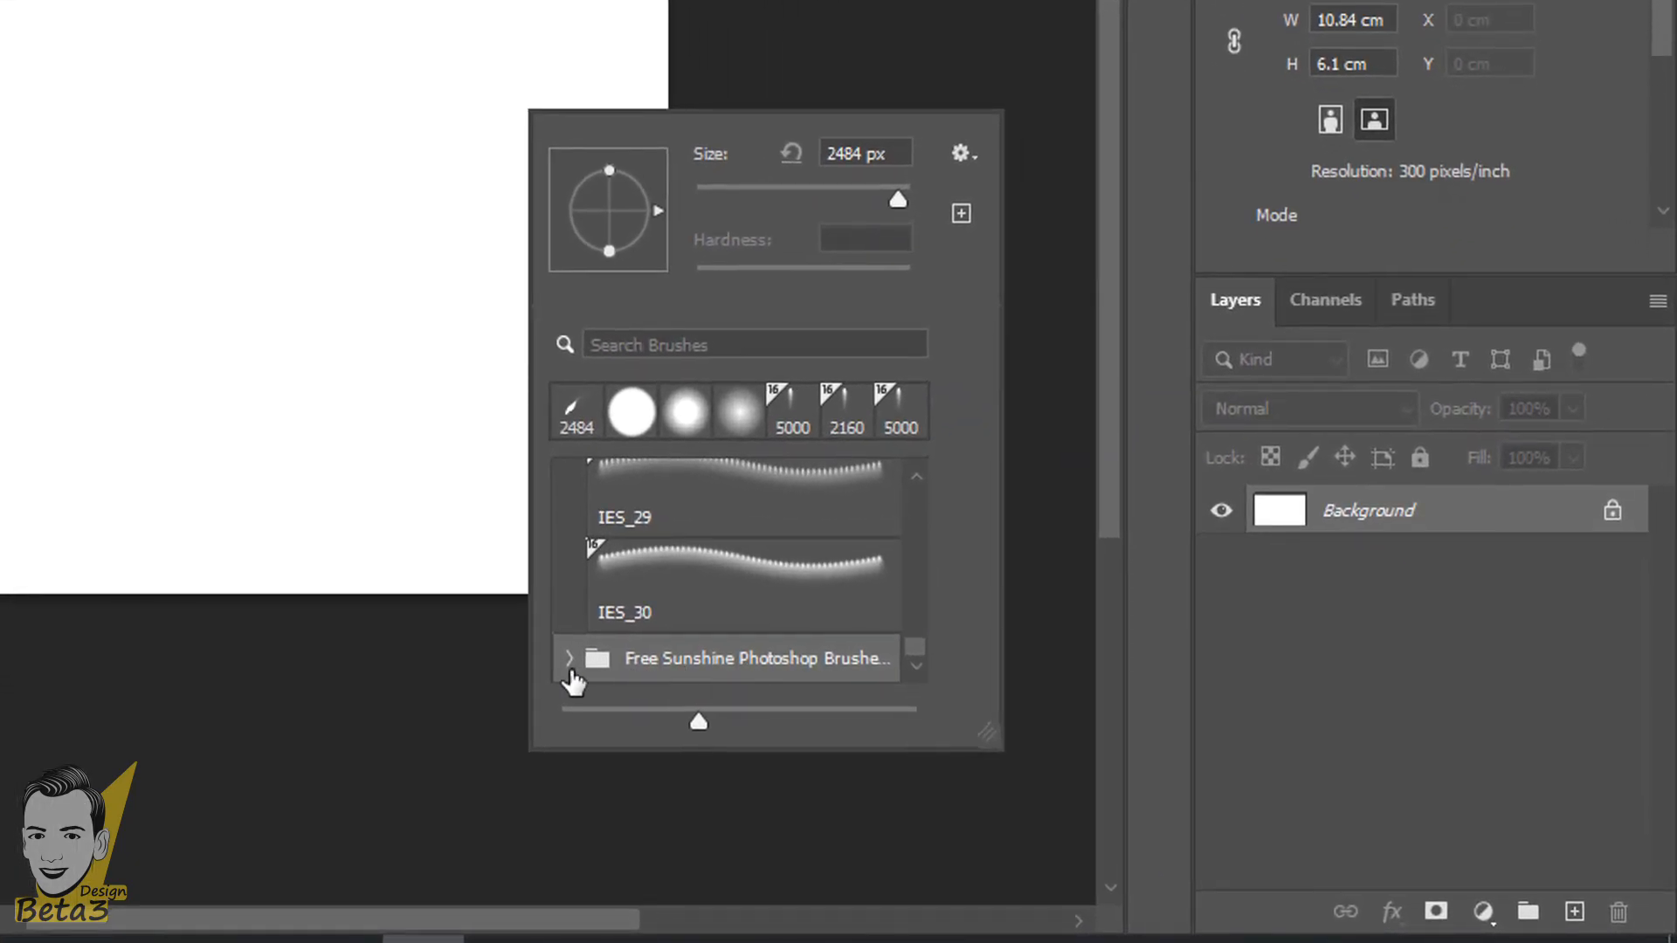
- Choose a 2500 px sun-ray brush from the Free Sunshine folder, paint a trial dab on the canvas and undo it
left_click(990, 766)
scroll(756, 682, "down", 3)
left_click(711, 573)
left_click(288, 253)
scroll(332, 252, "down", 5)
key("ctrl+z")
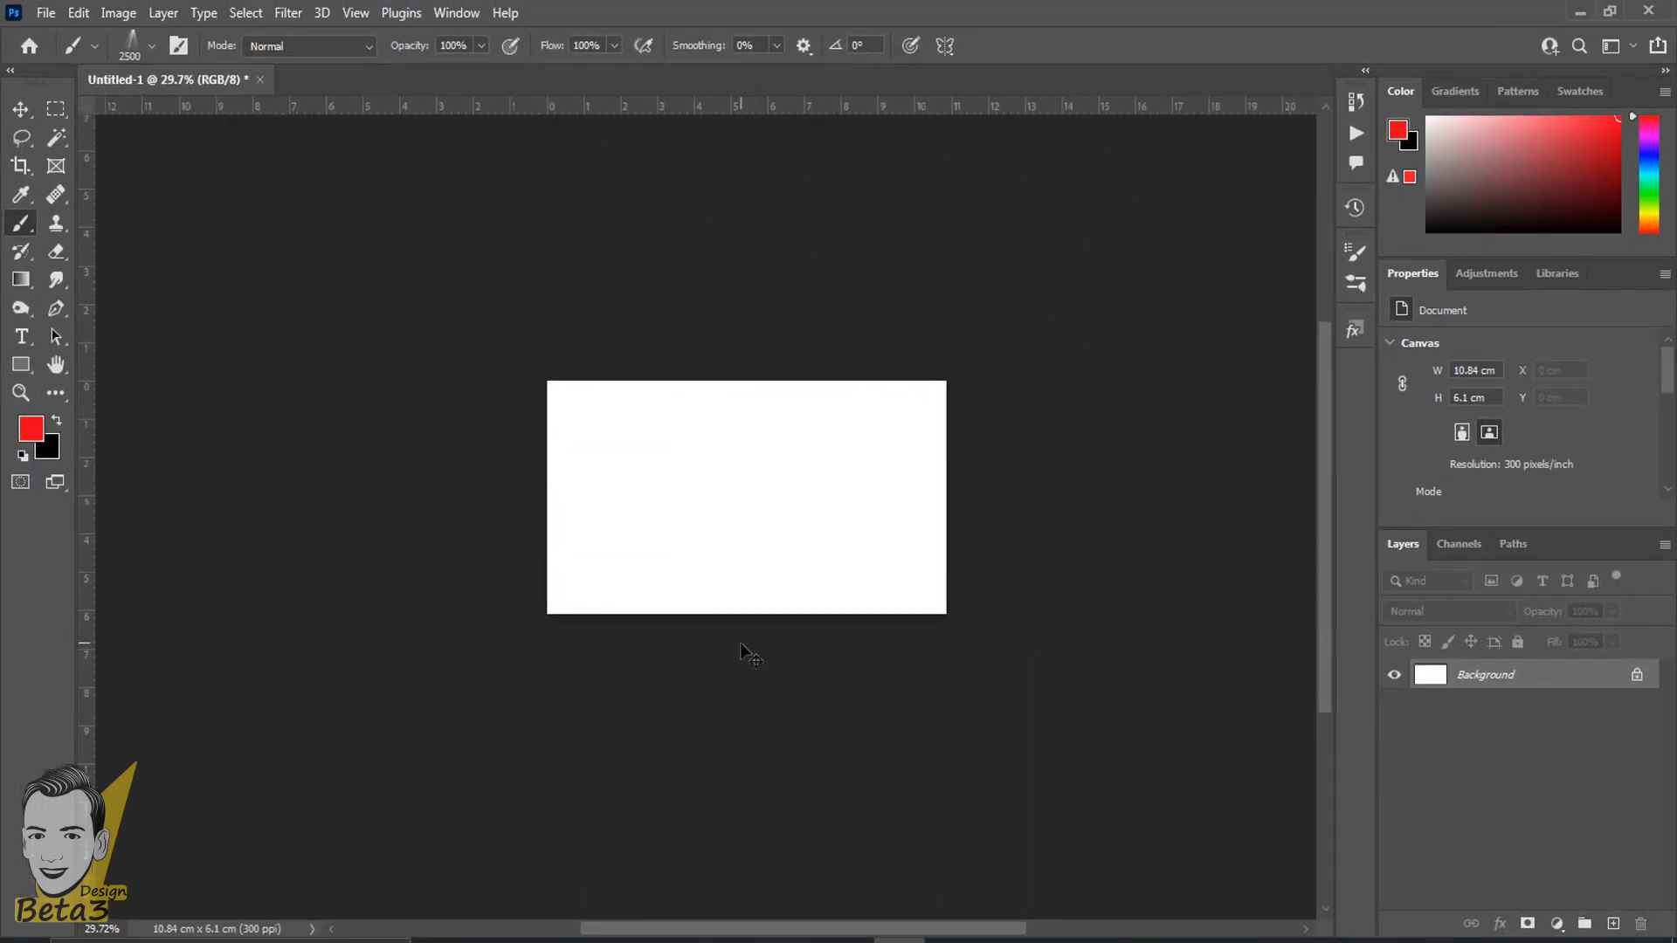
- Paint a single red sun-ray dab across the white canvas, examine it, and undo it
left_click(165, 476)
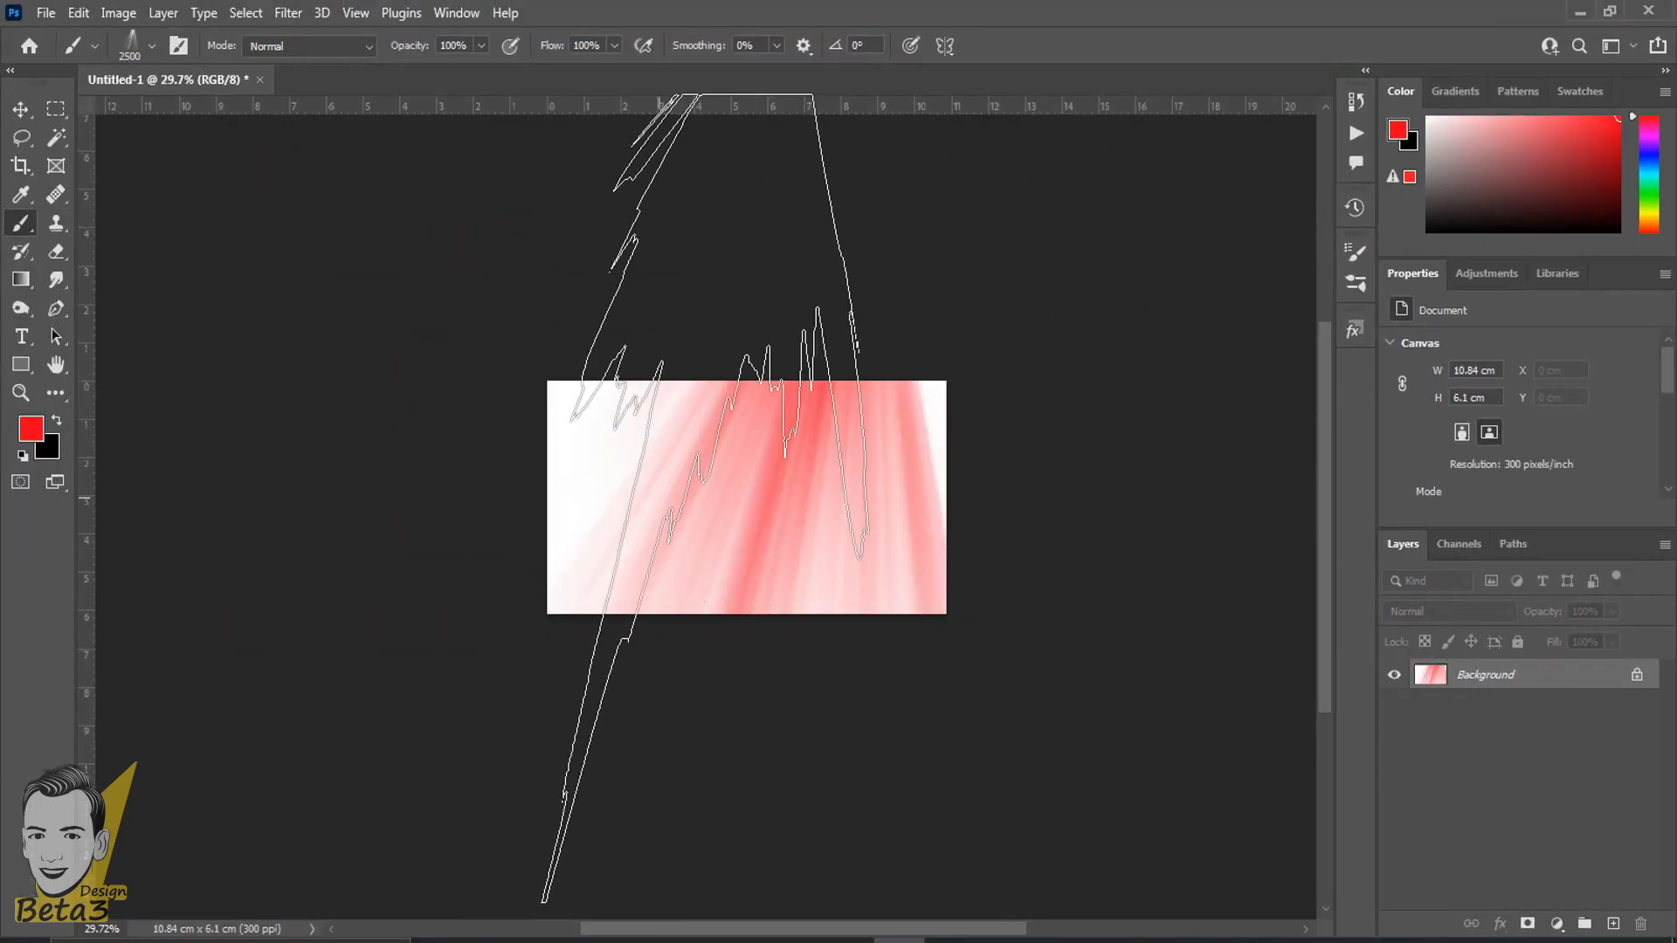
scroll(651, 498, "up", 2)
scroll(670, 492, "down", 2)
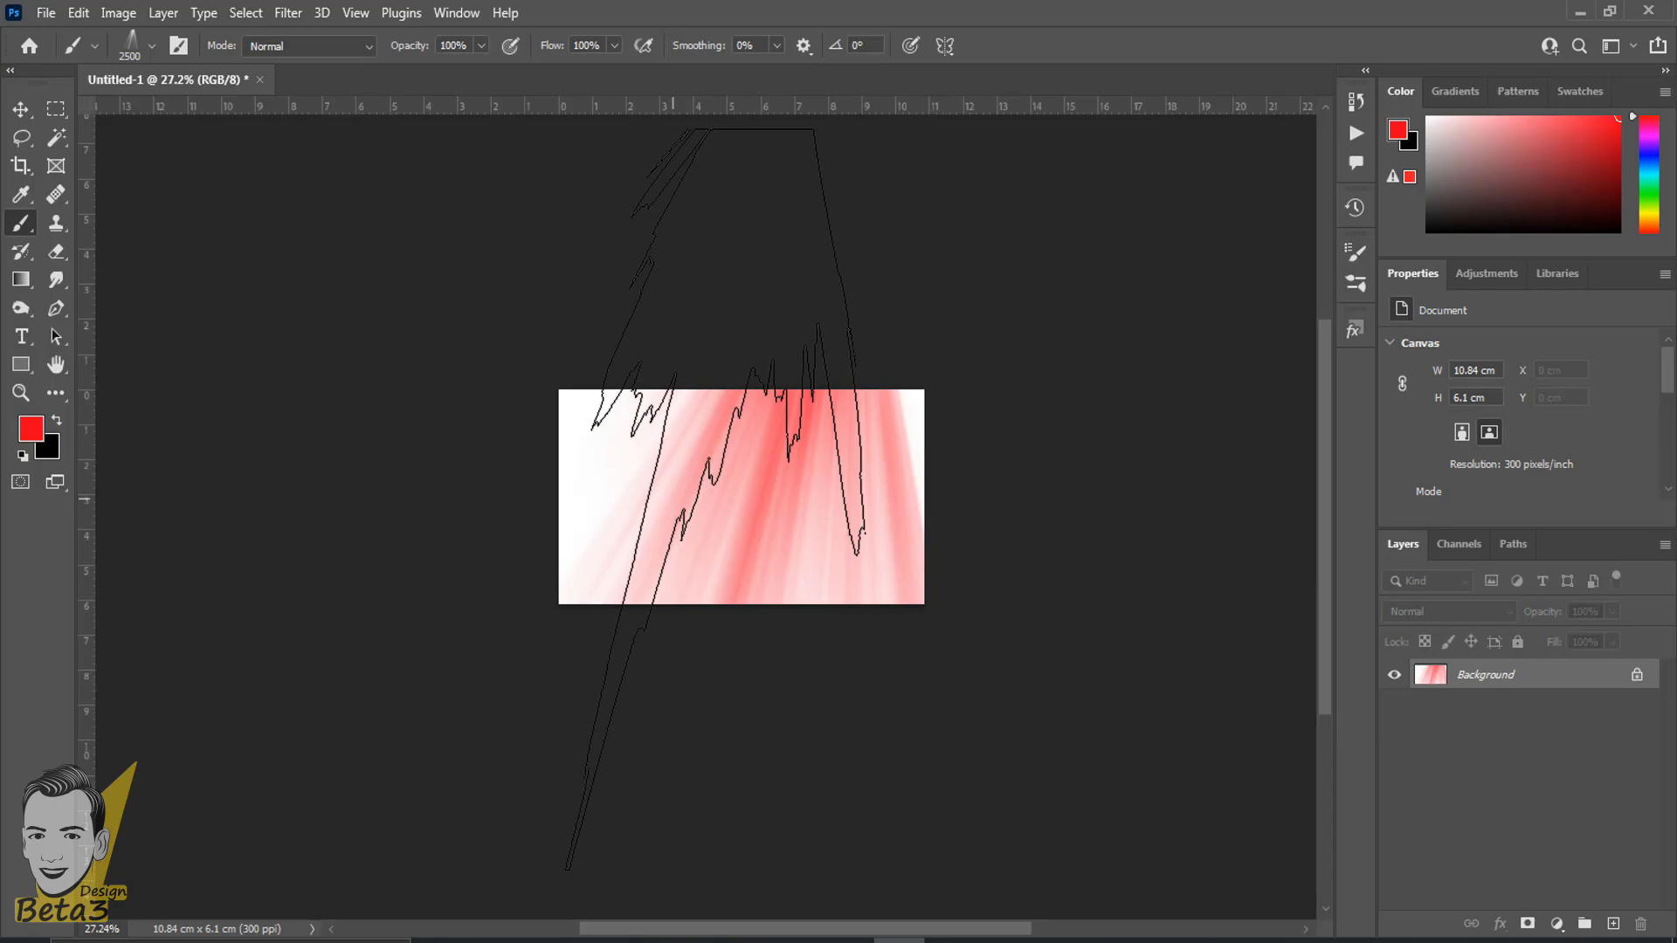
key("ctrl+z")
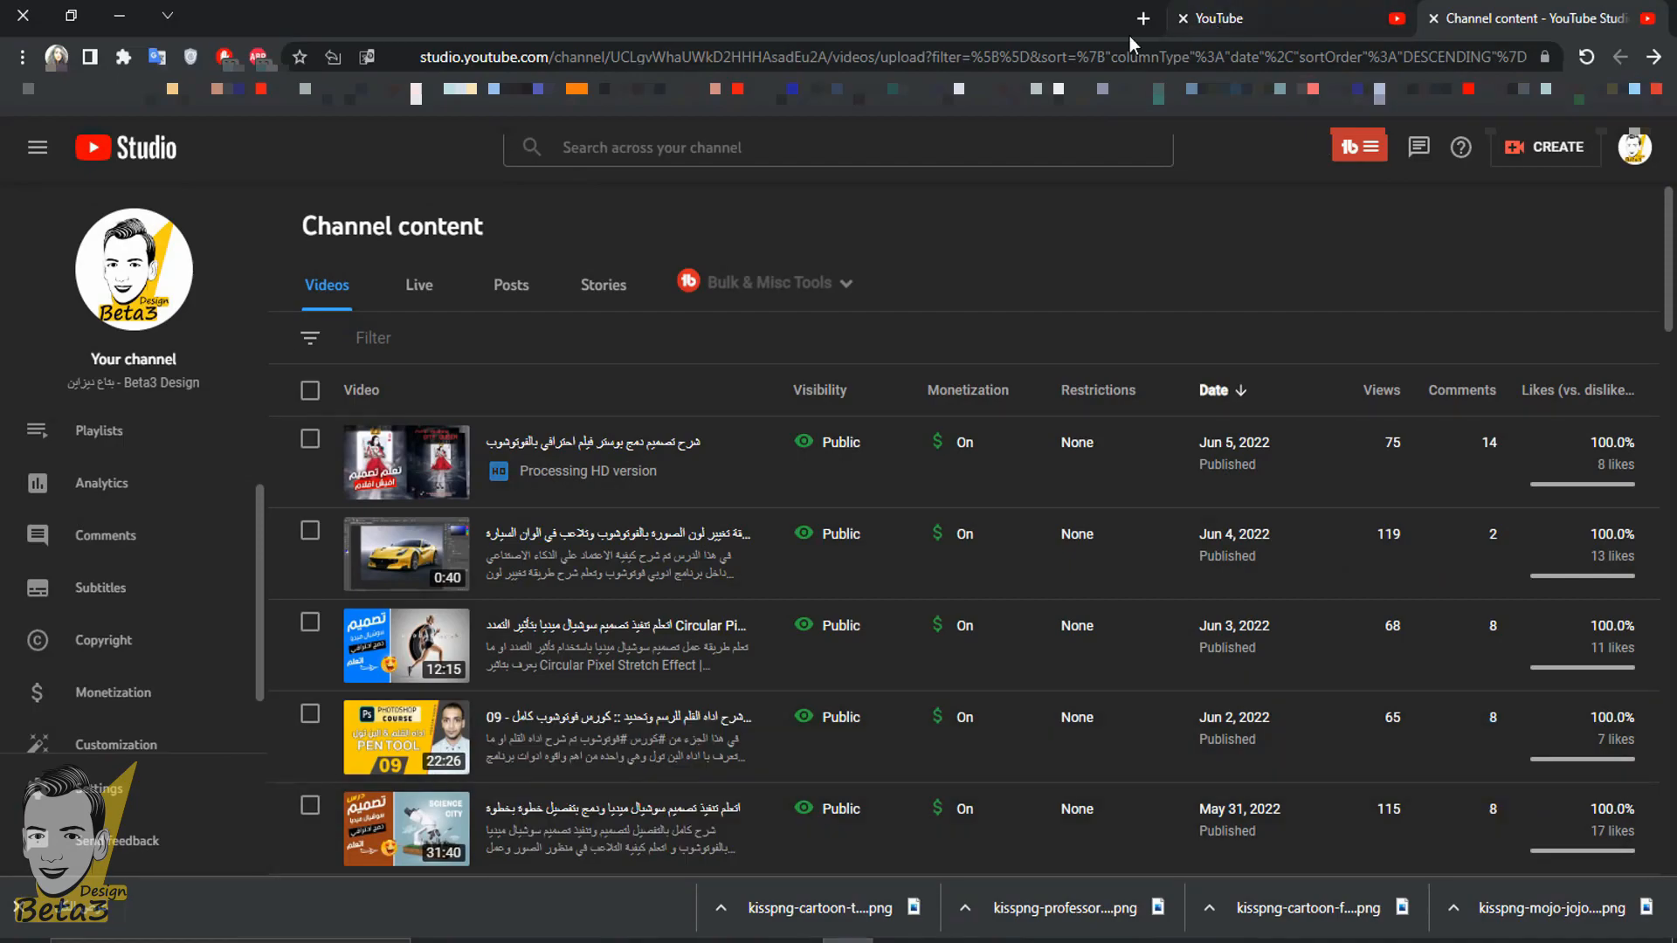
- Switch to Chrome and open the Google home page in a new tab
left_click(1142, 24)
key("super+space")
type("go")
key("Return")
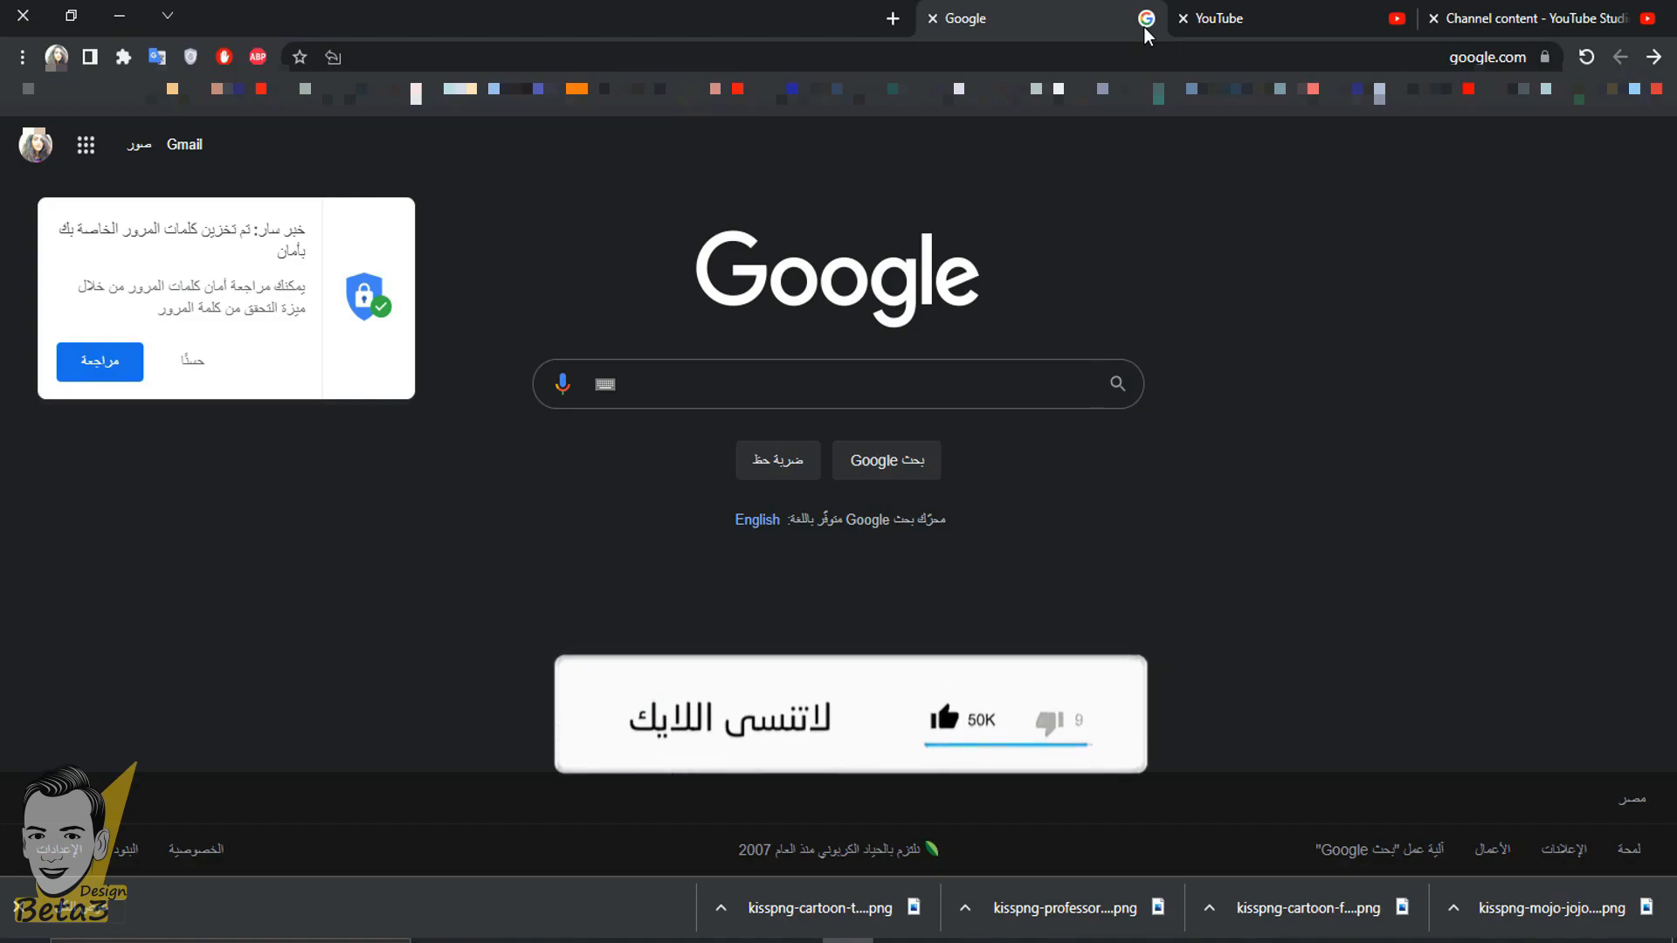
- Search Google for "brush photoshop download"
left_click(998, 387)
type("Brush")
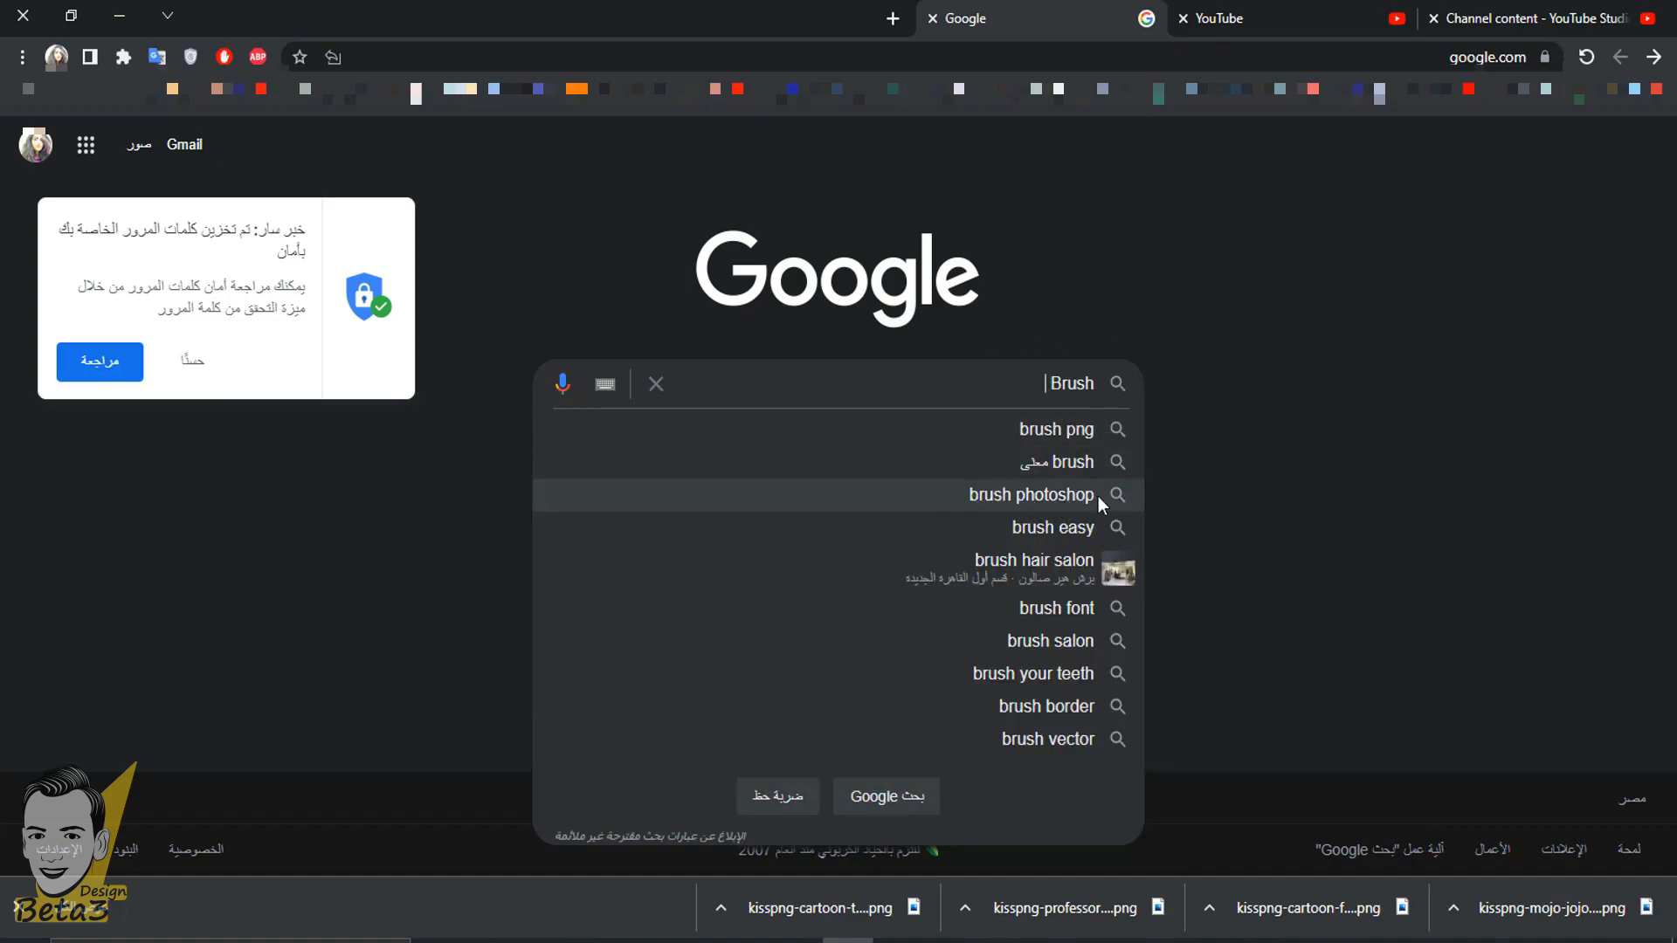
key("Down")
key("Up")
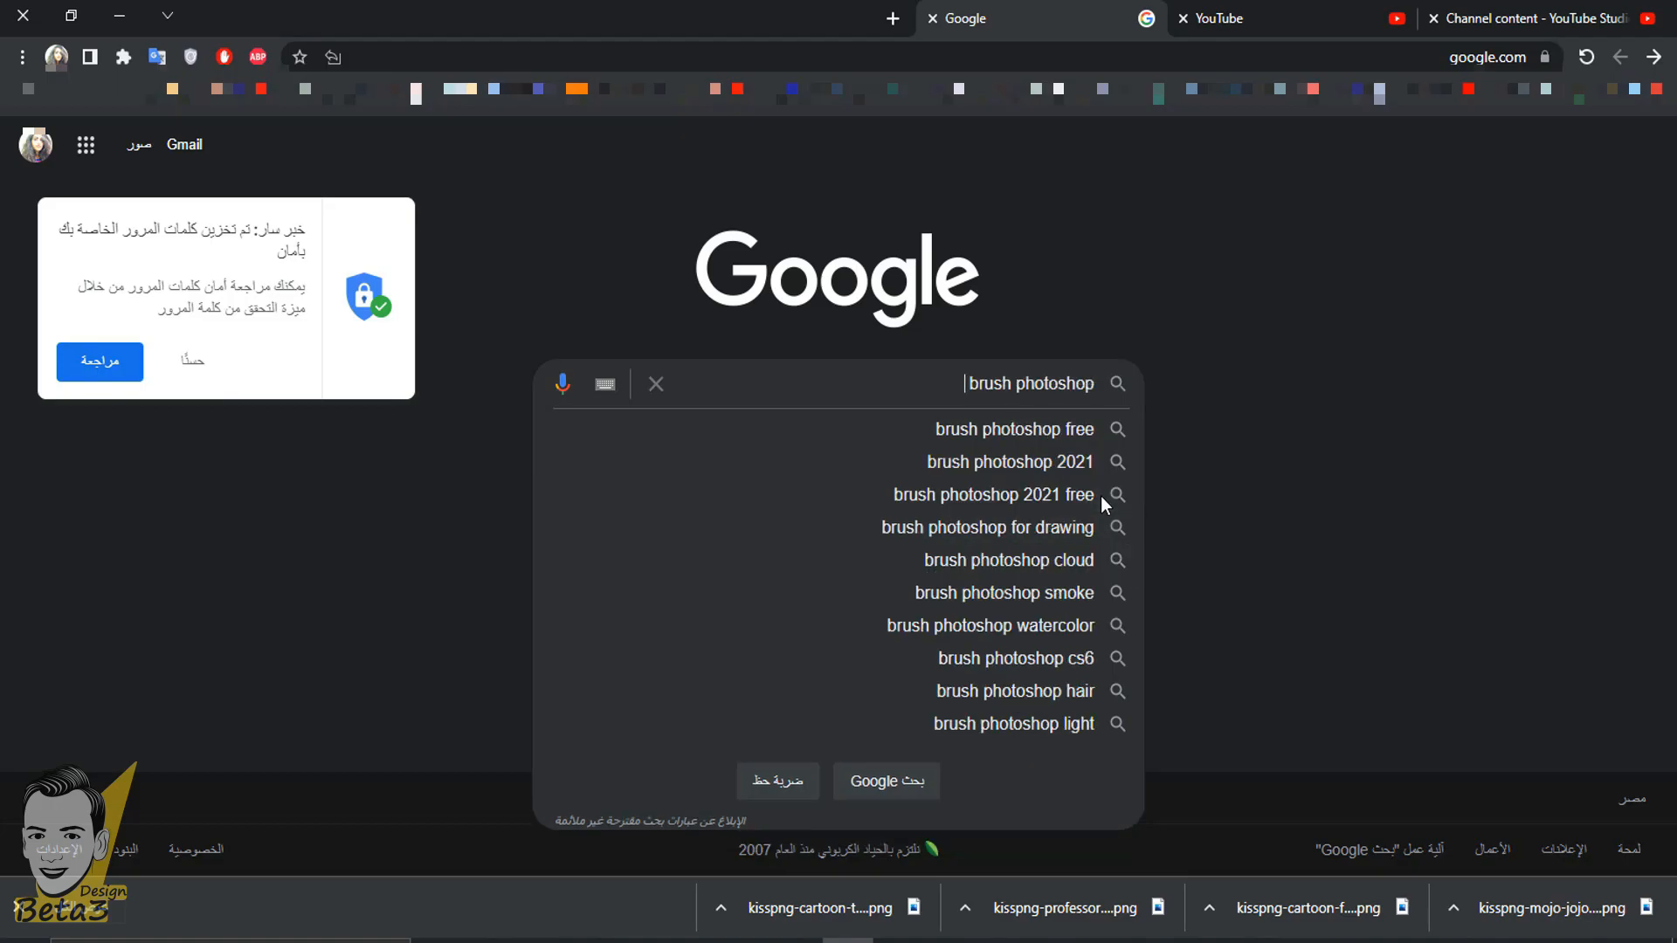
type("زخ")
key("BackSpace")
key("BackSpace")
type("do")
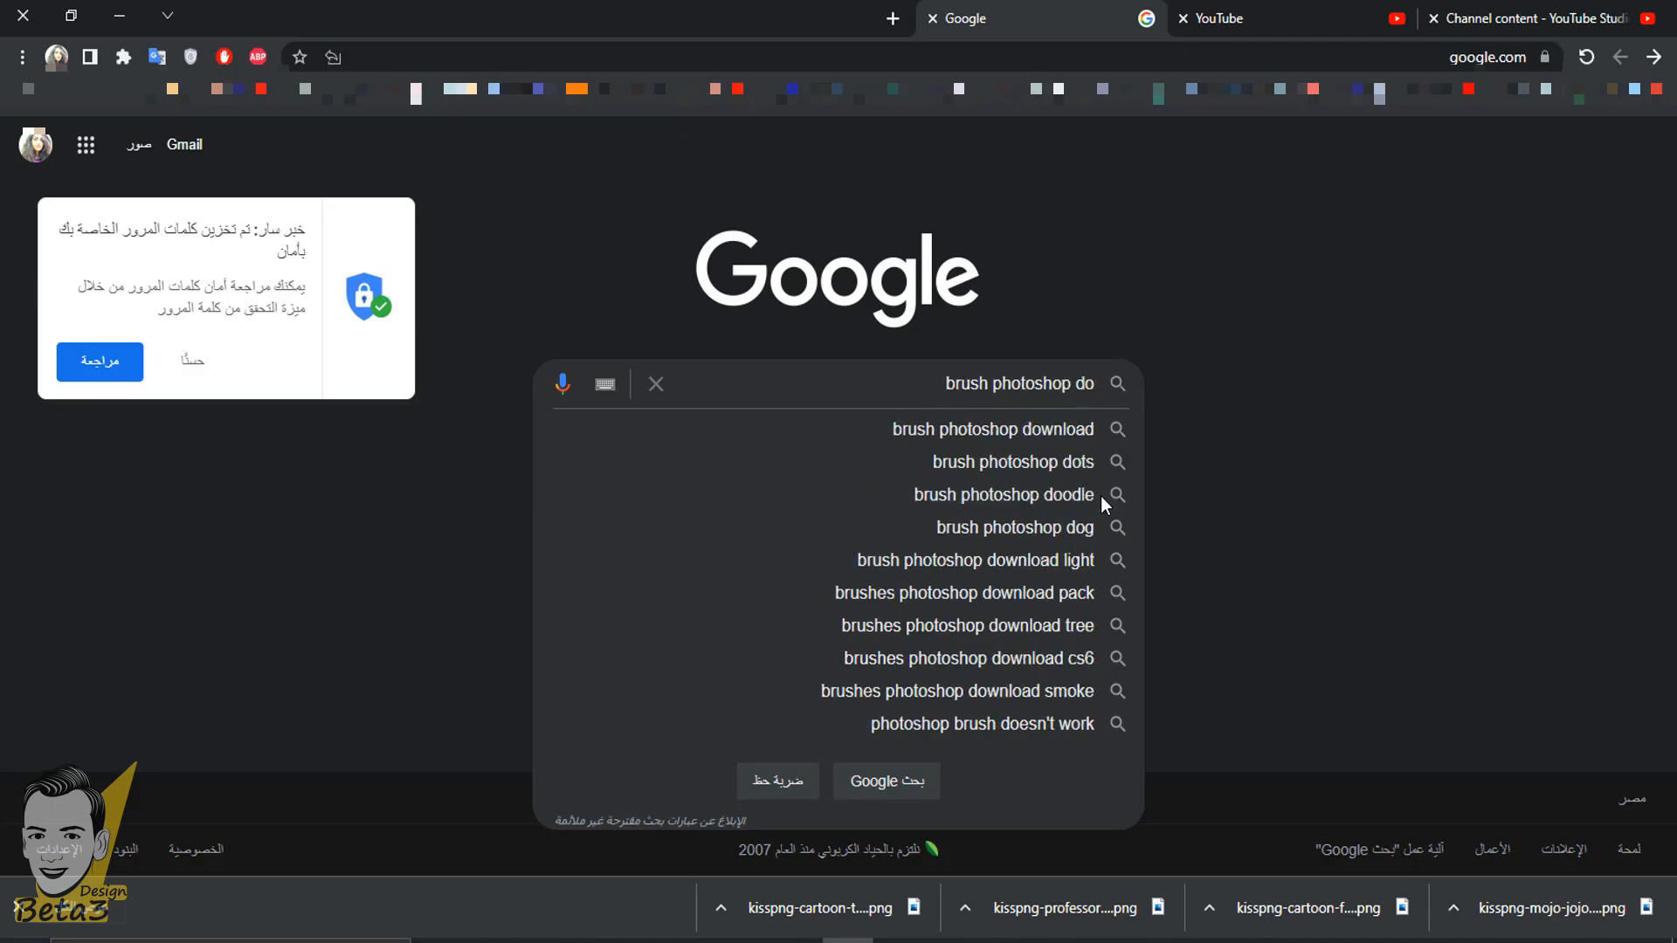
key("Down")
key("Return")
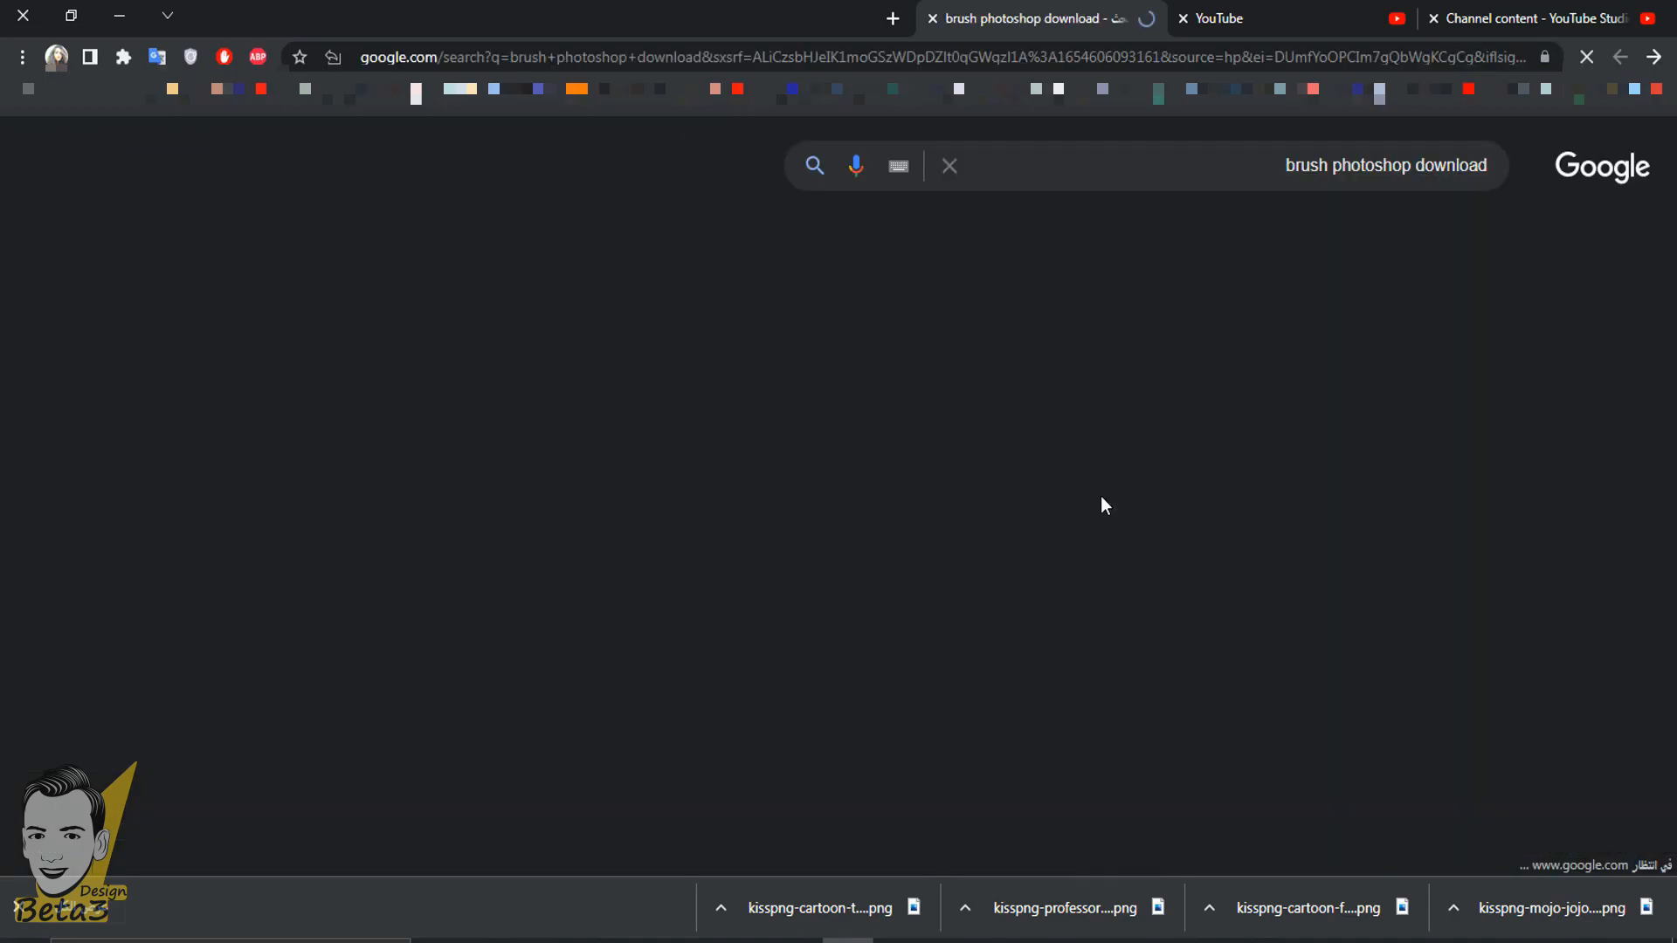
- Open the Brusheezy "Photoshop Free Brushes" search result and browse its free brush sets
scroll(1103, 491, "down", 3)
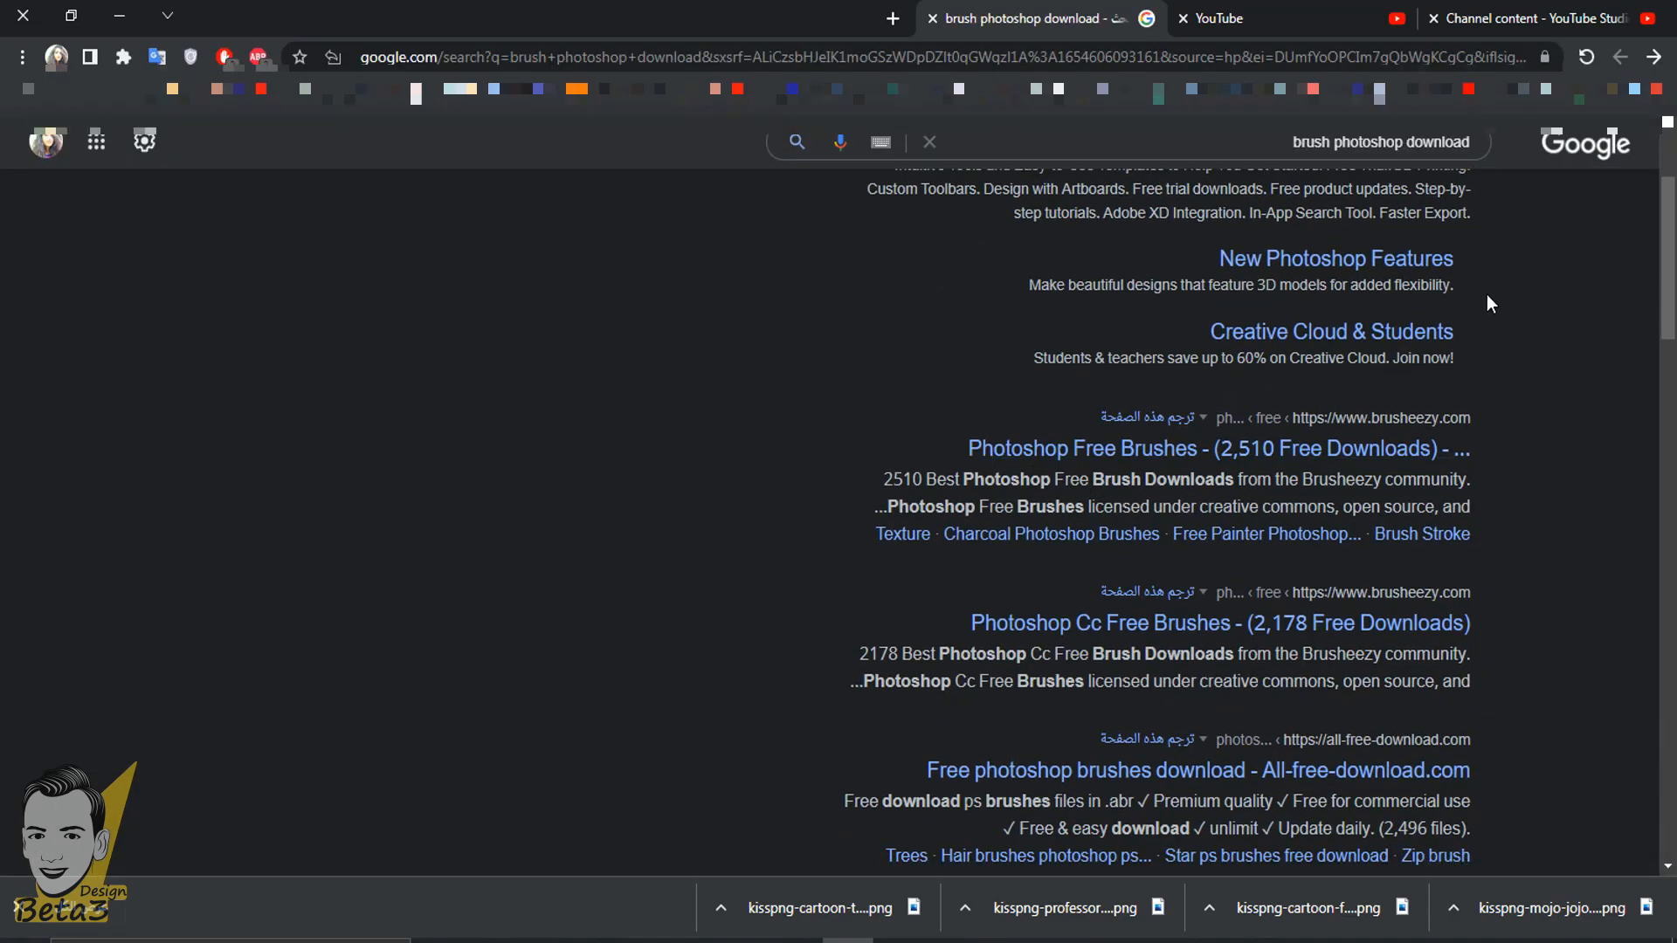
scroll(1481, 299, "down", 3)
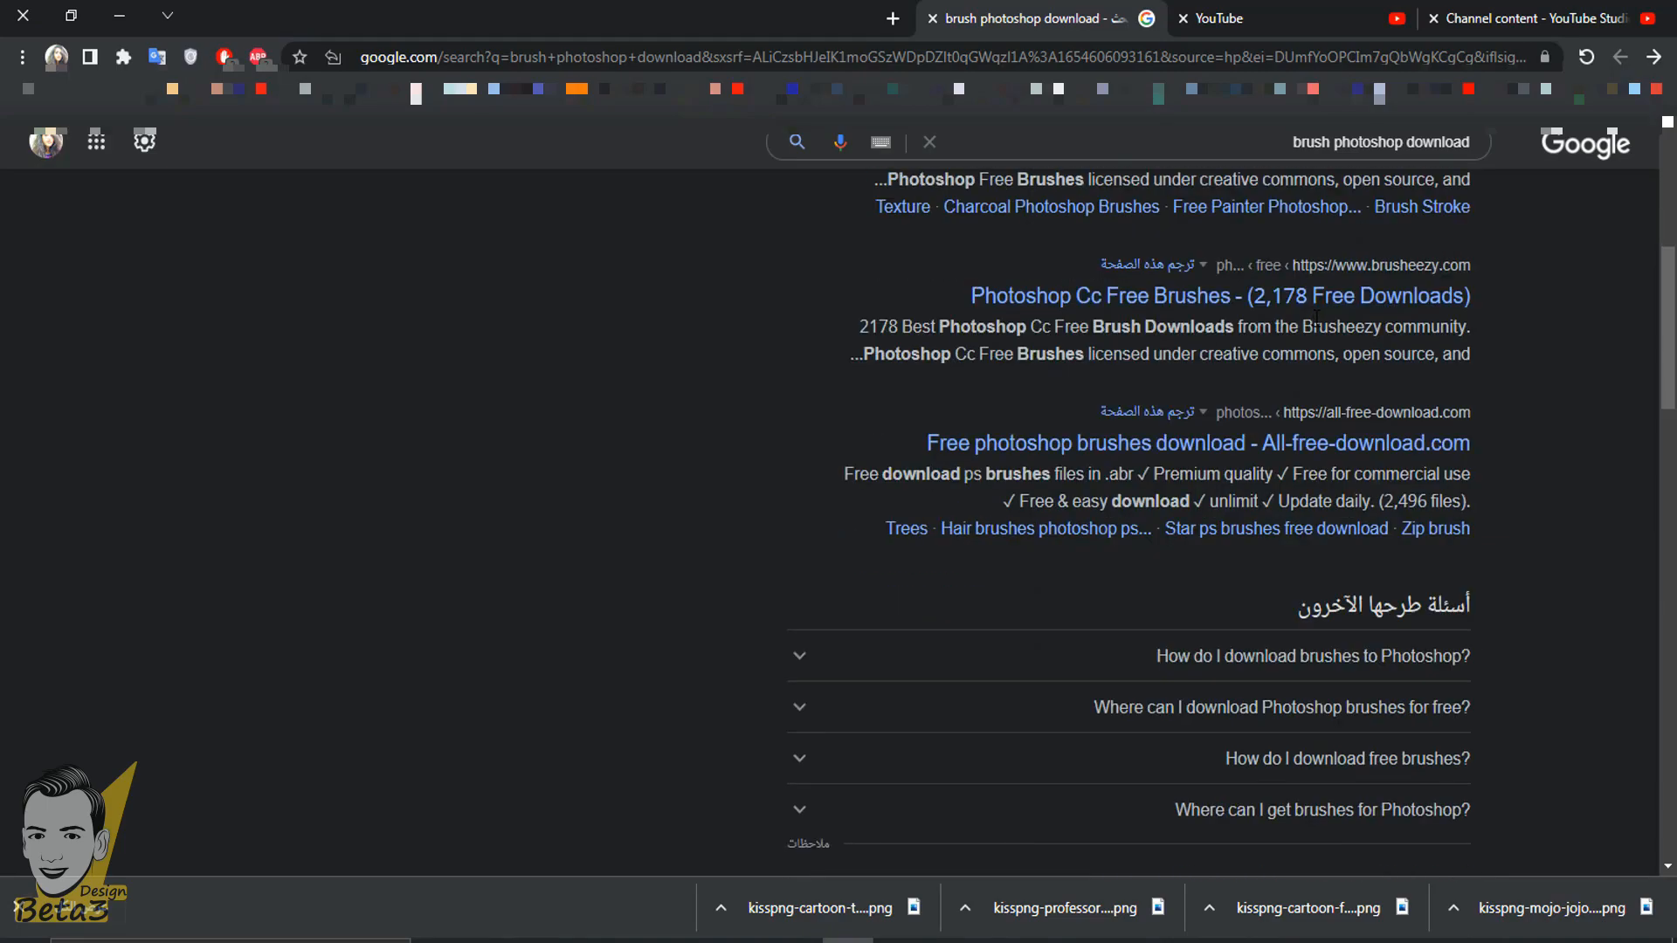
scroll(1316, 316, "up", 3)
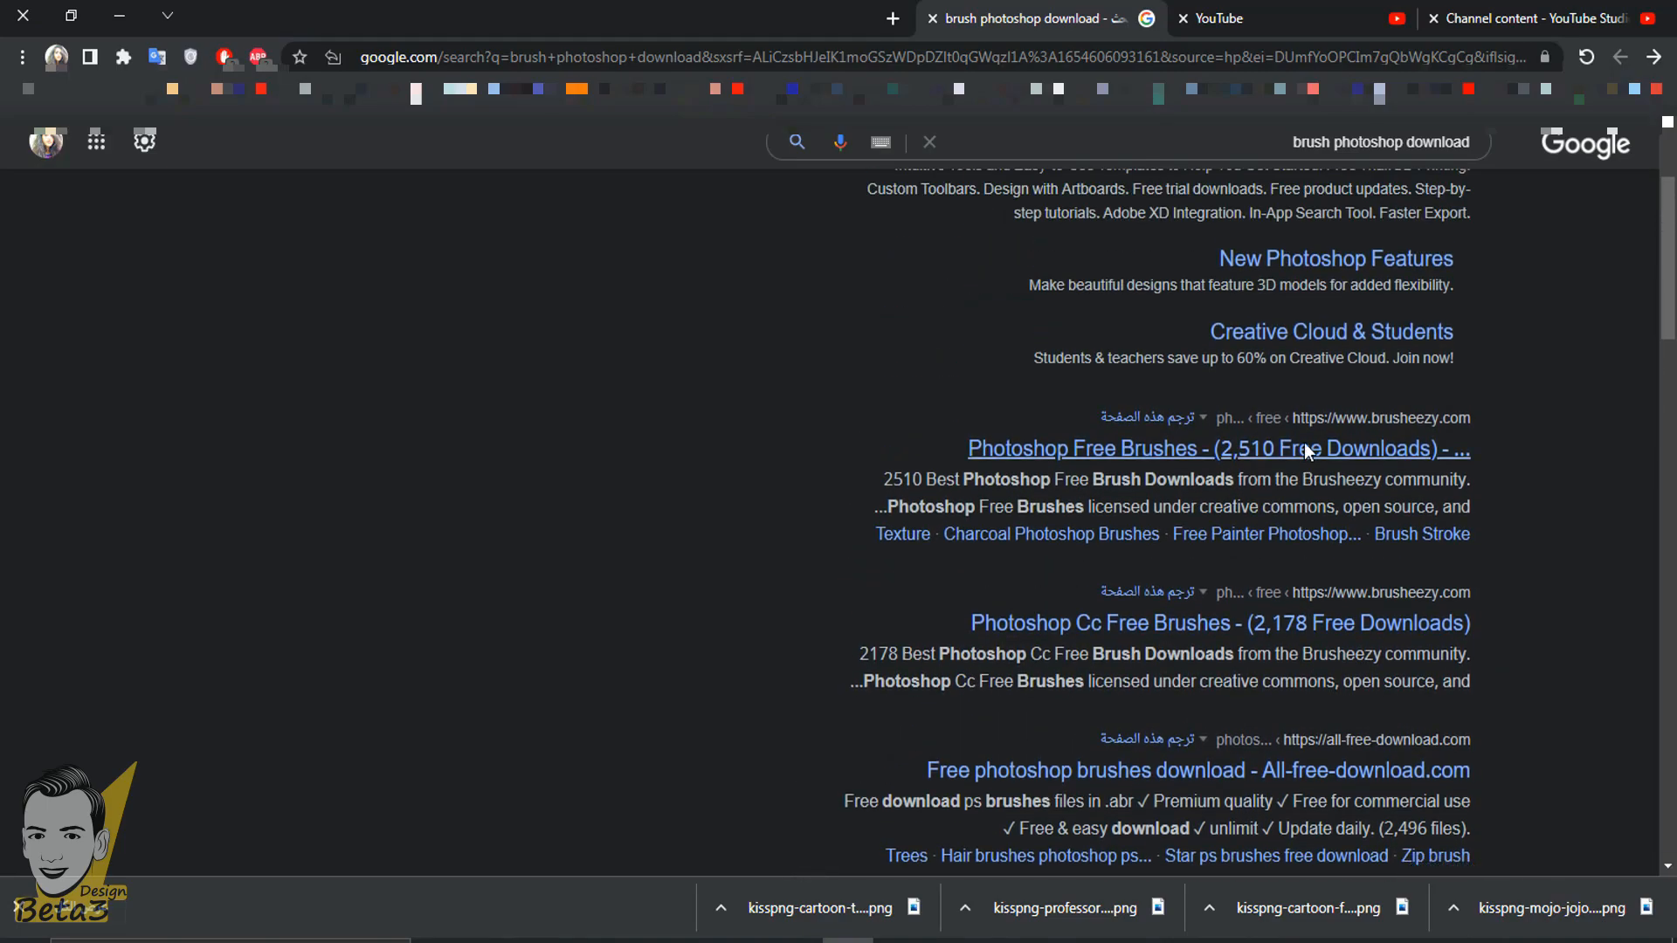
scroll(1303, 450, "up", 1)
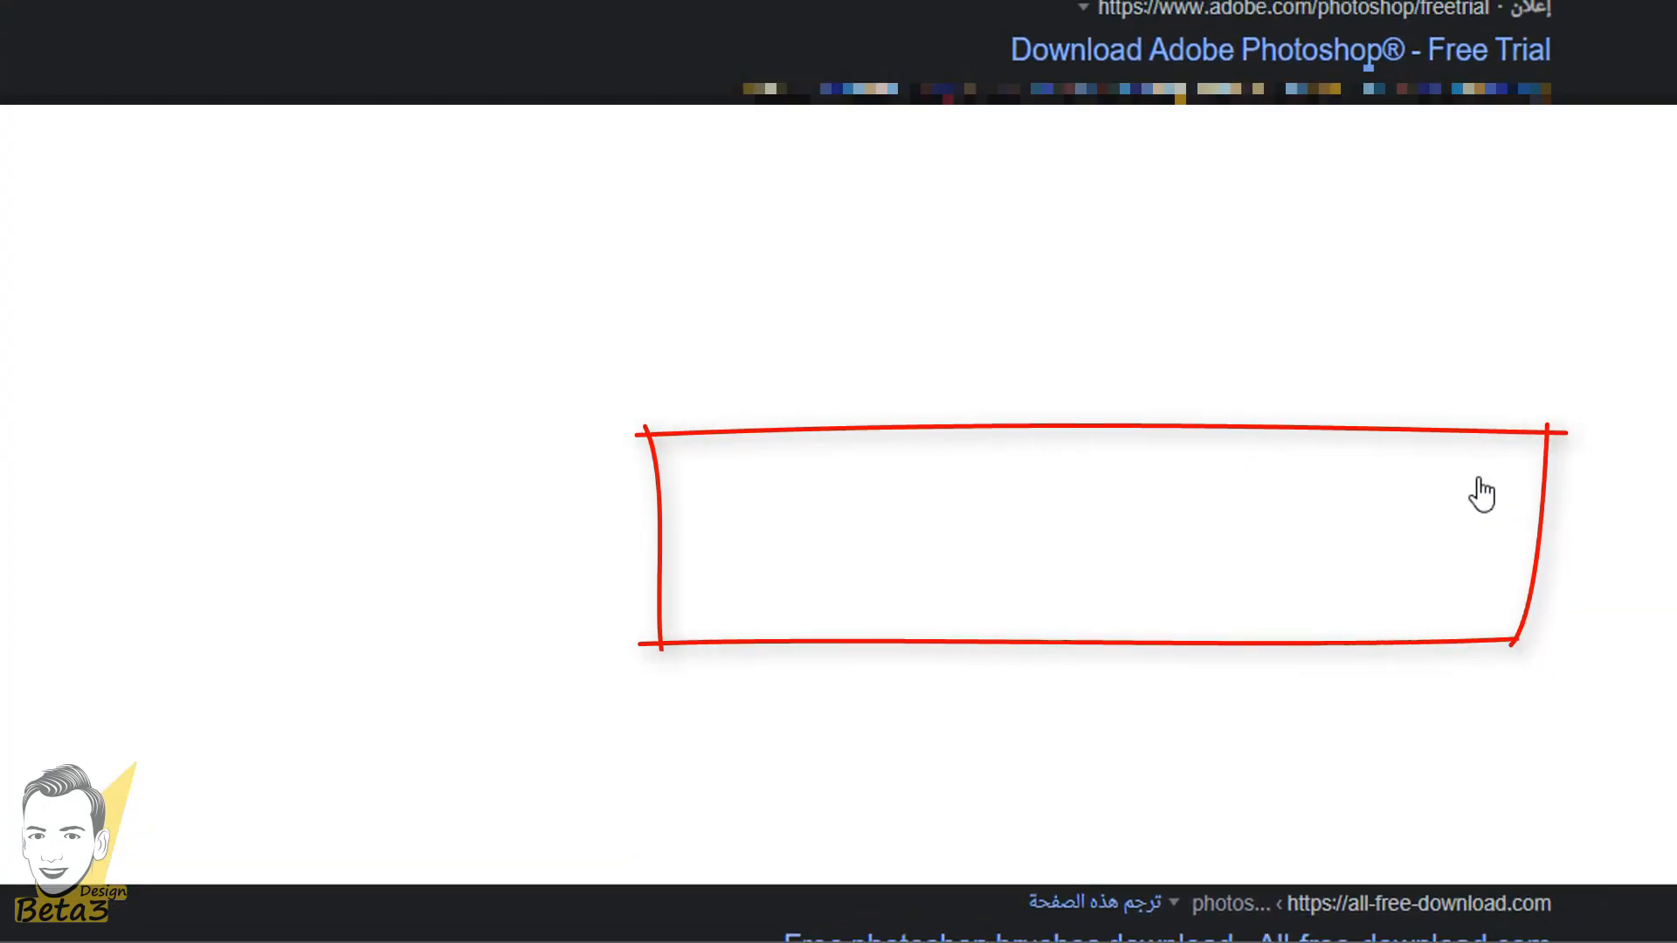
left_click(1482, 494)
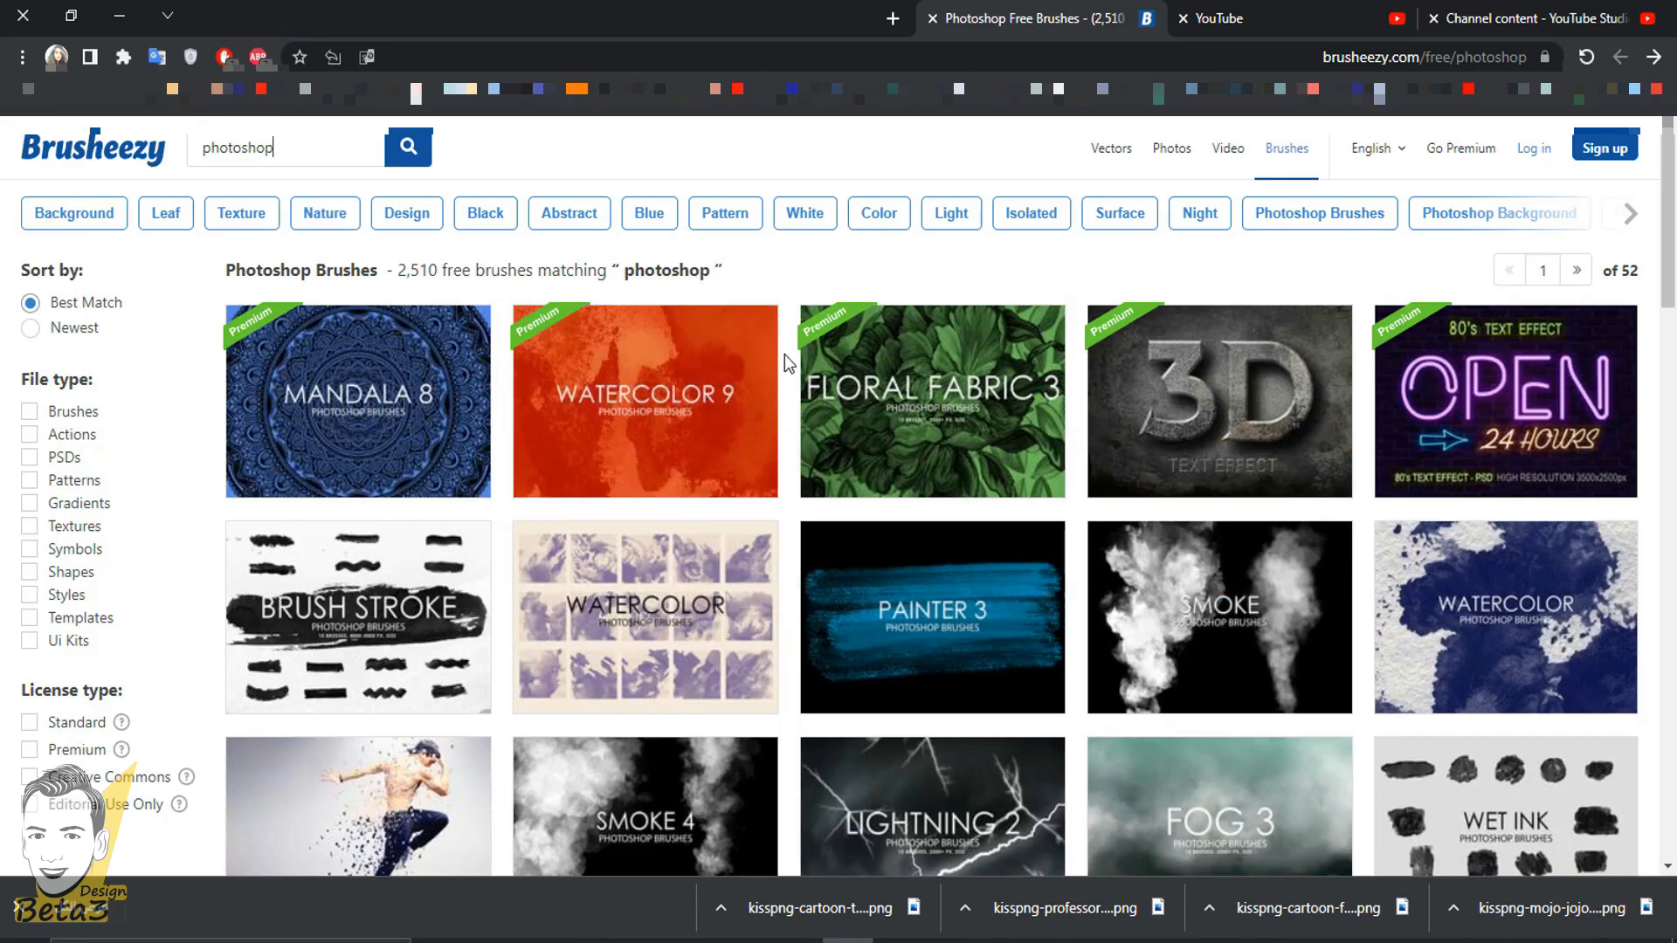
scroll(788, 365, "down", 7)
scroll(873, 434, "up", 6)
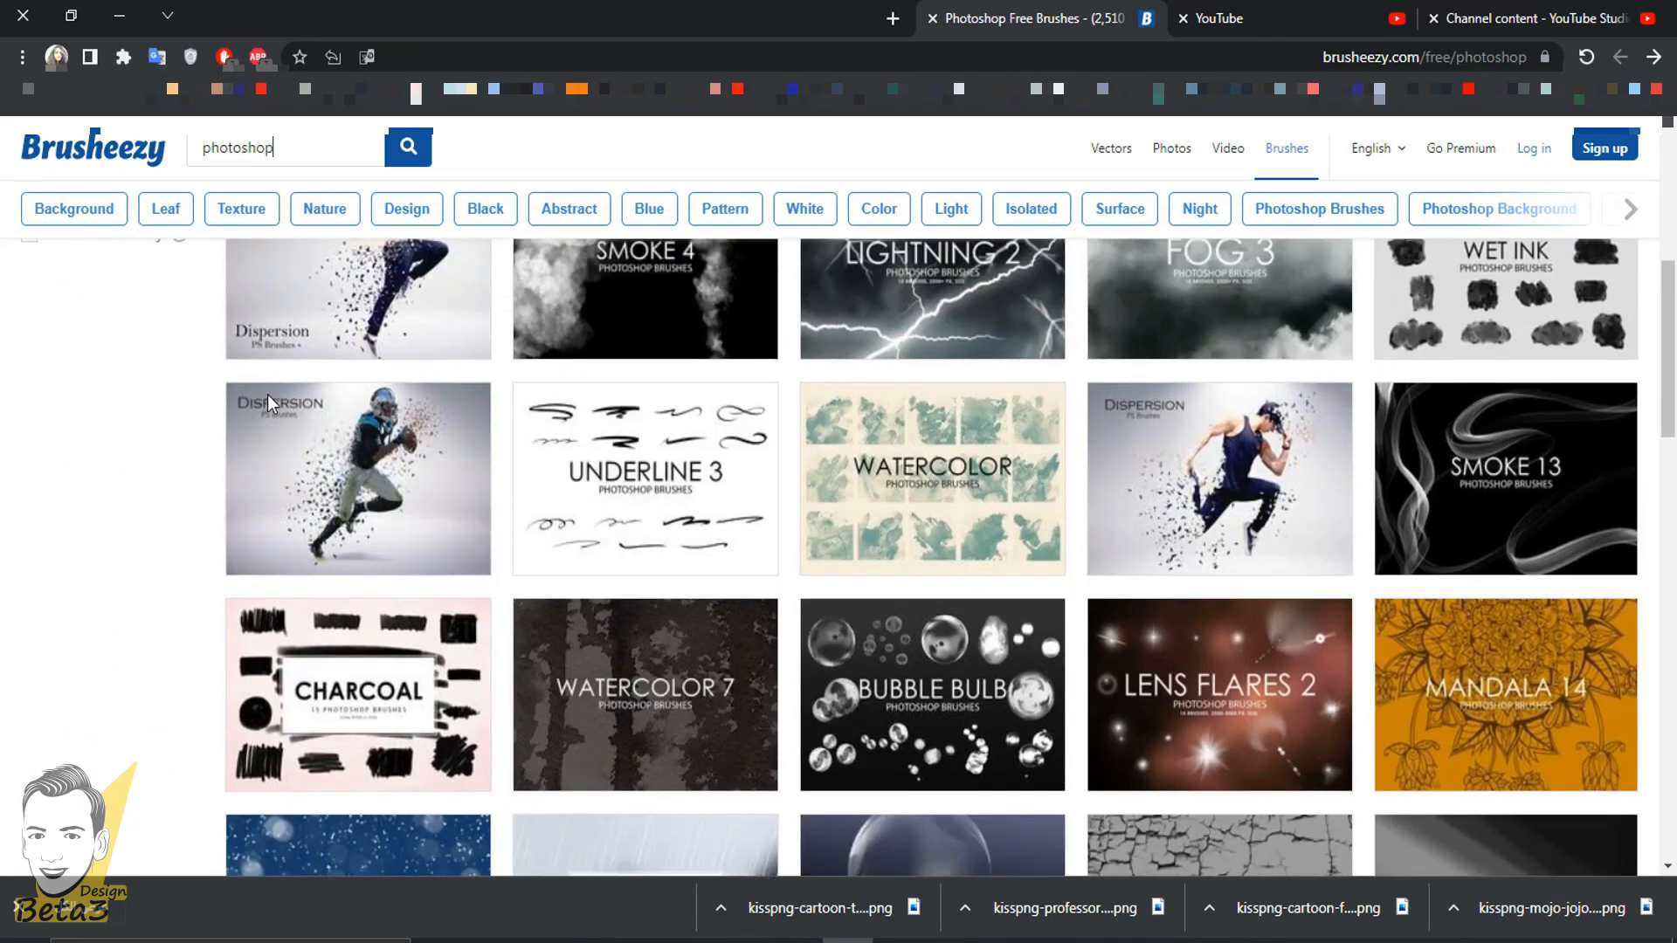
scroll(874, 434, "down", 15)
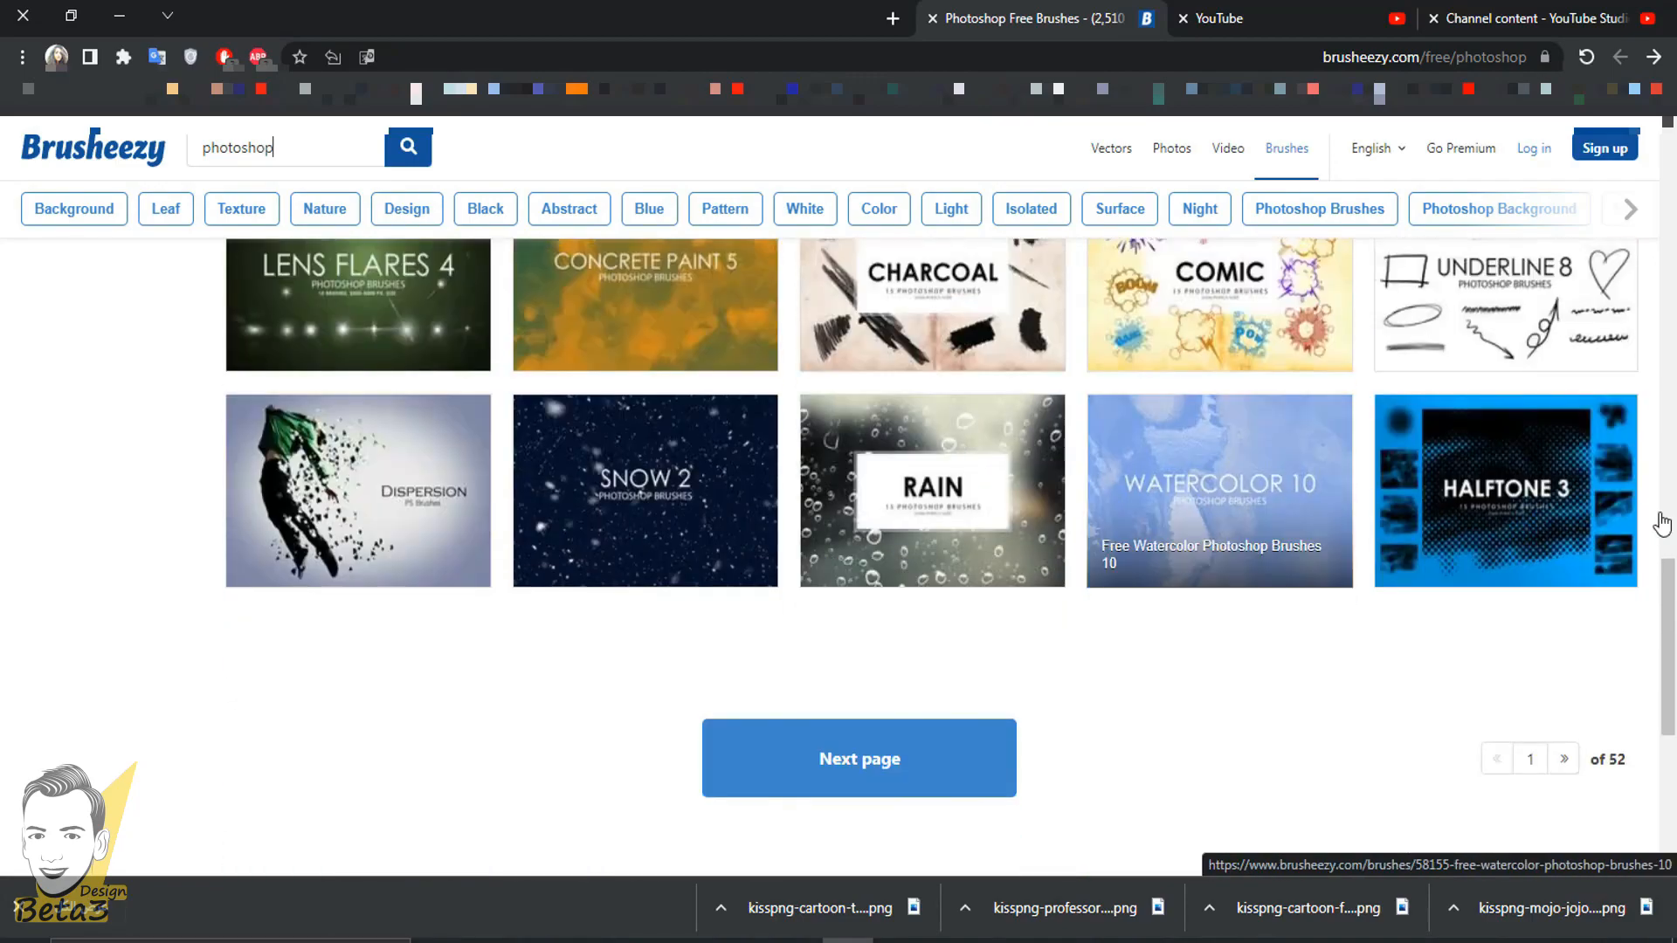
- Replace the Brusheezy search term with "sky" and run the search
double_click(274, 145)
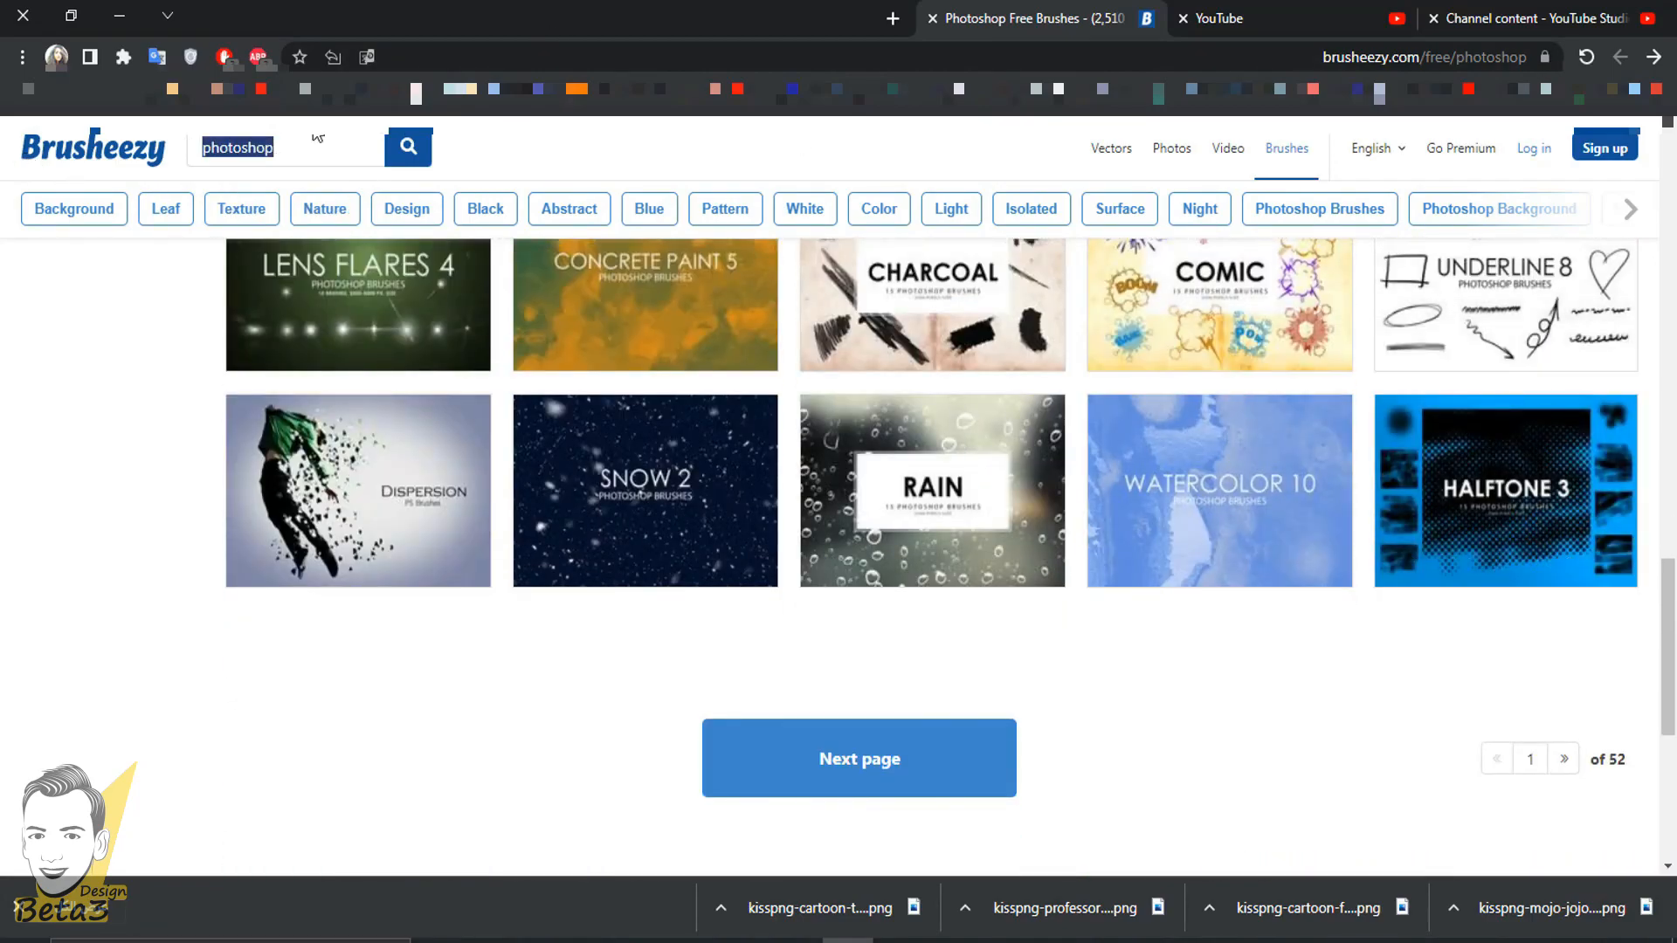
type("s")
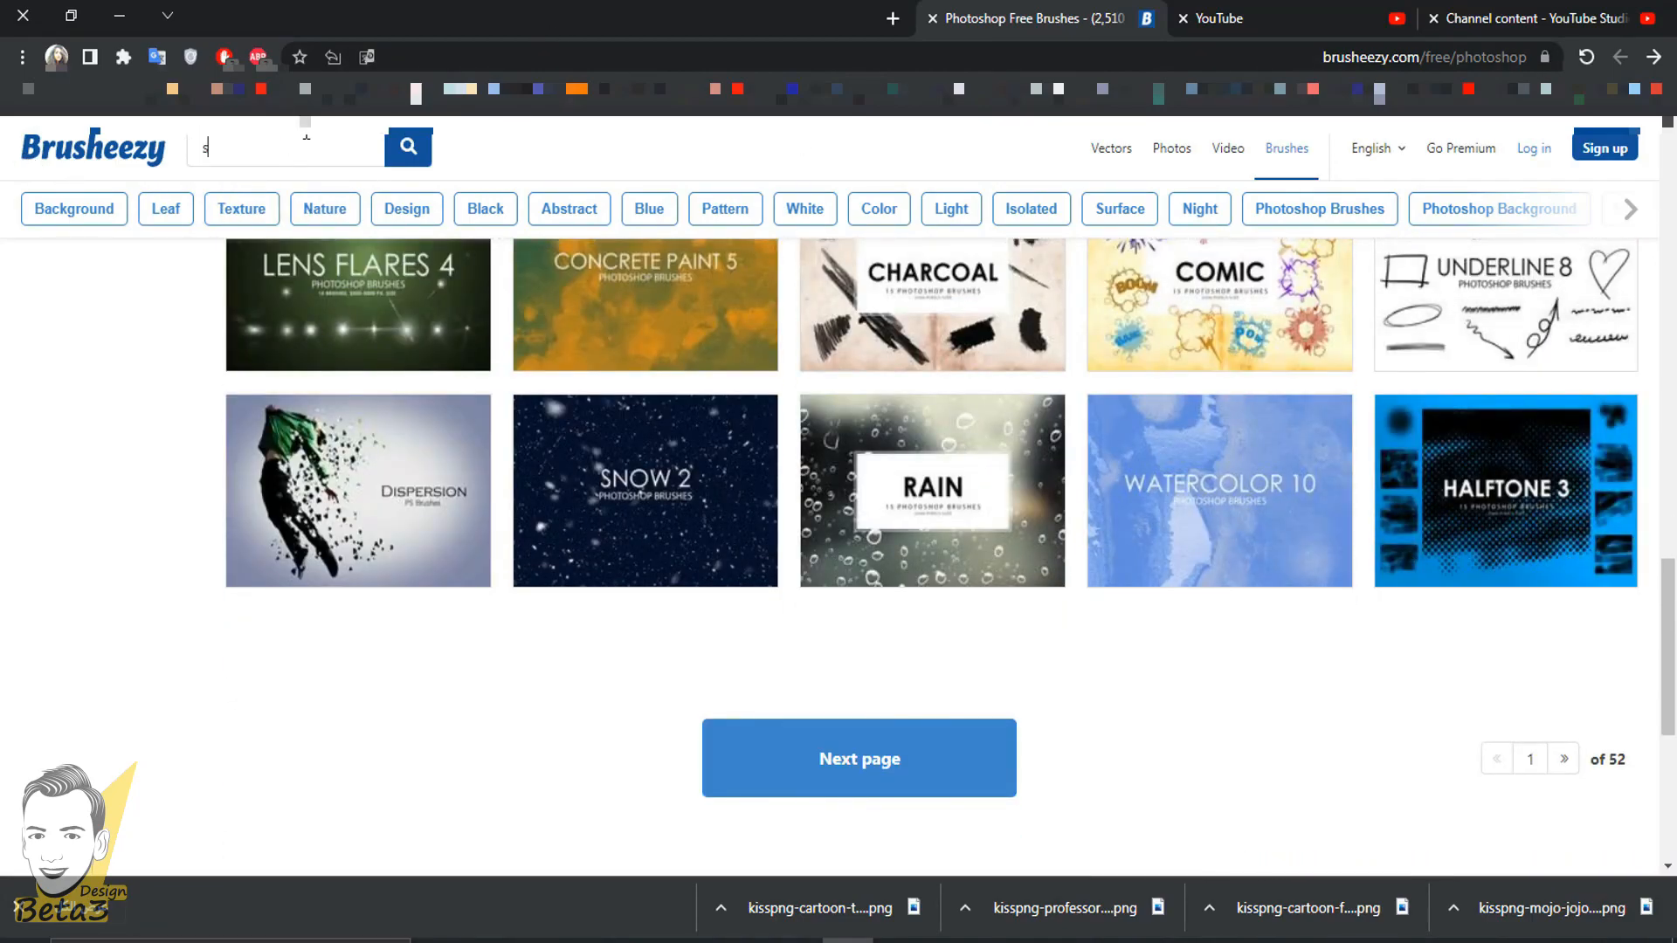
type("ky")
key("Return")
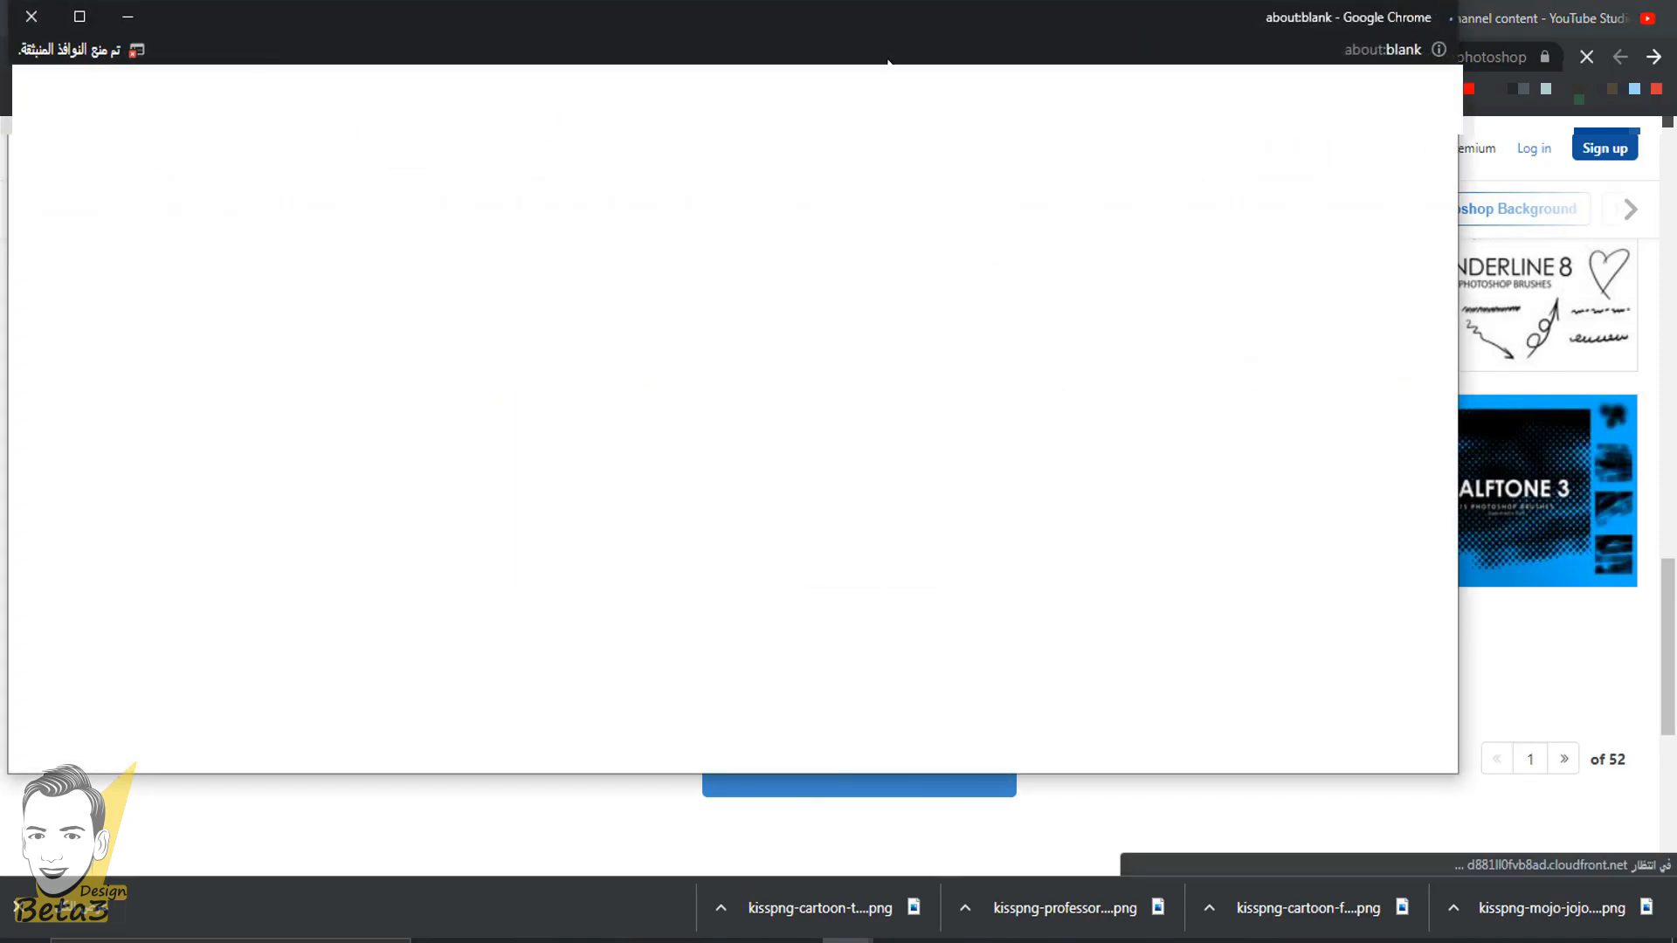
- Close the blank pop-up window, browse the sky results, view the Heaven Texture page and return to the results
left_click(27, 33)
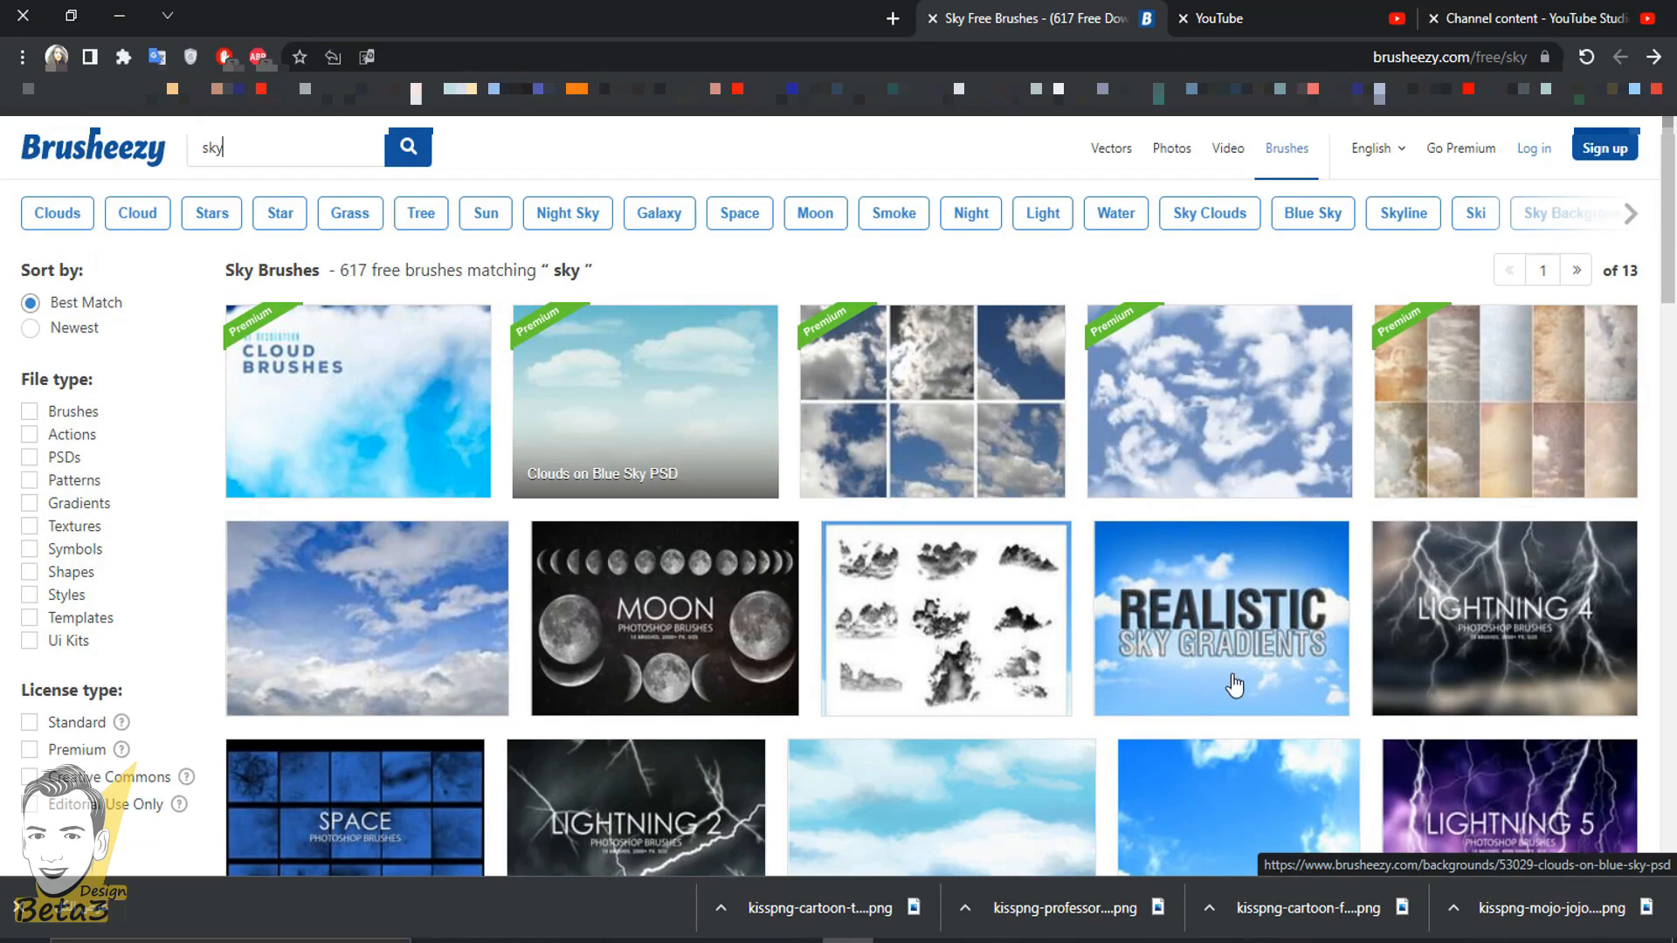
scroll(951, 667, "down", 3)
scroll(963, 637, "down", 5)
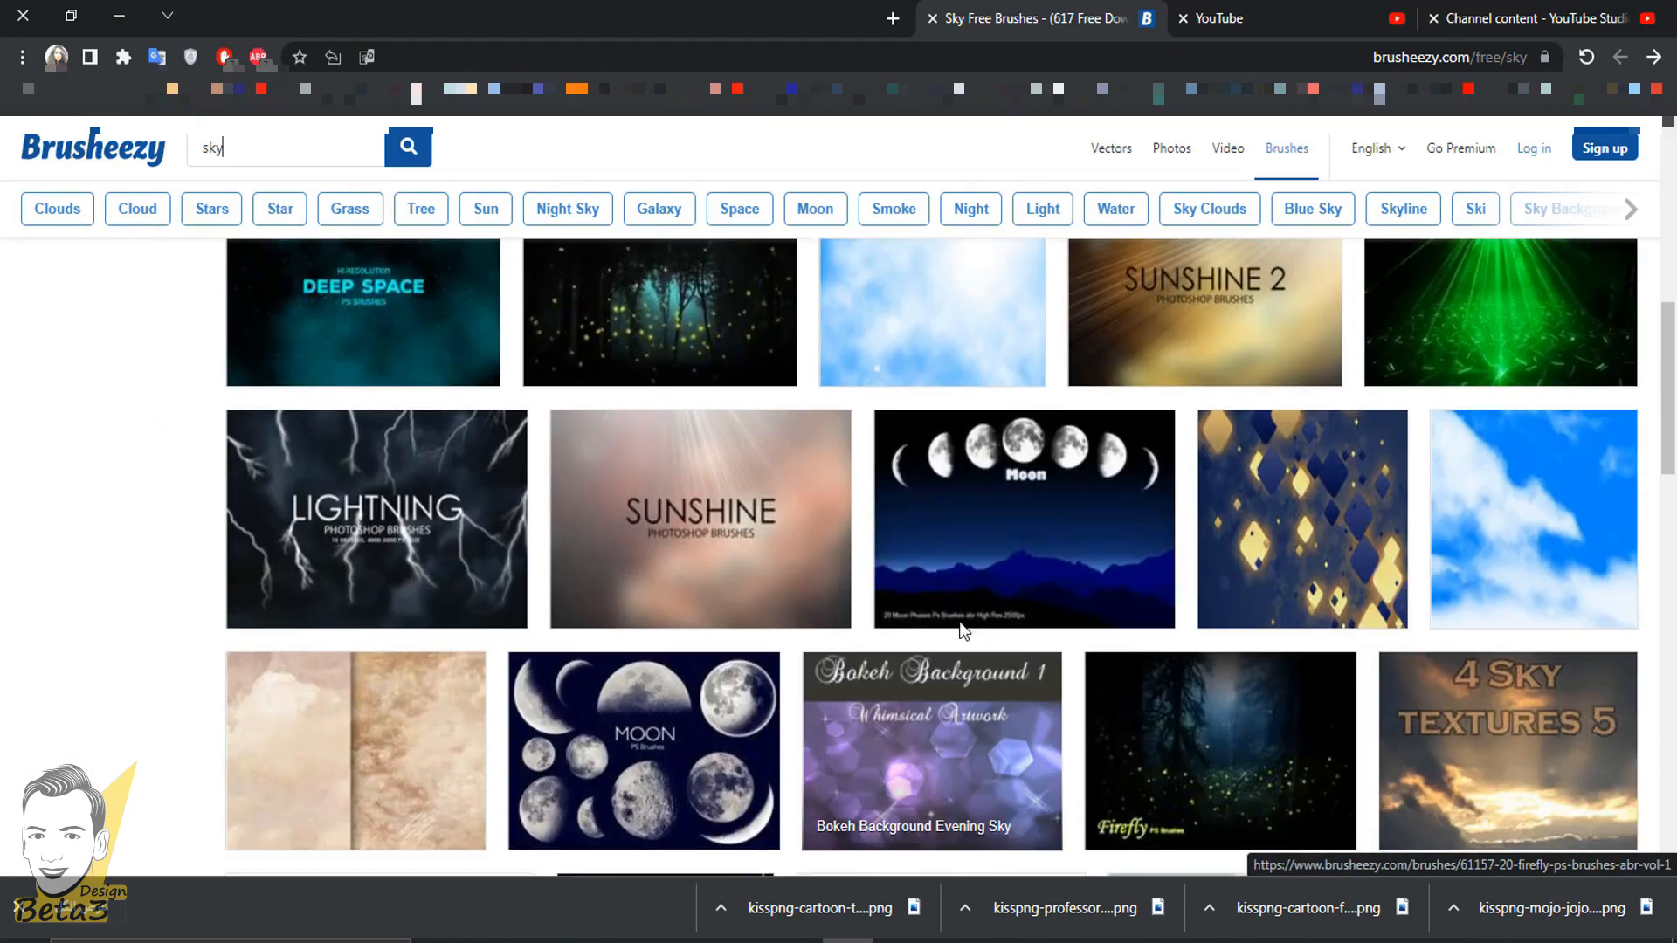
scroll(917, 449, "up", 2)
left_click(1030, 562)
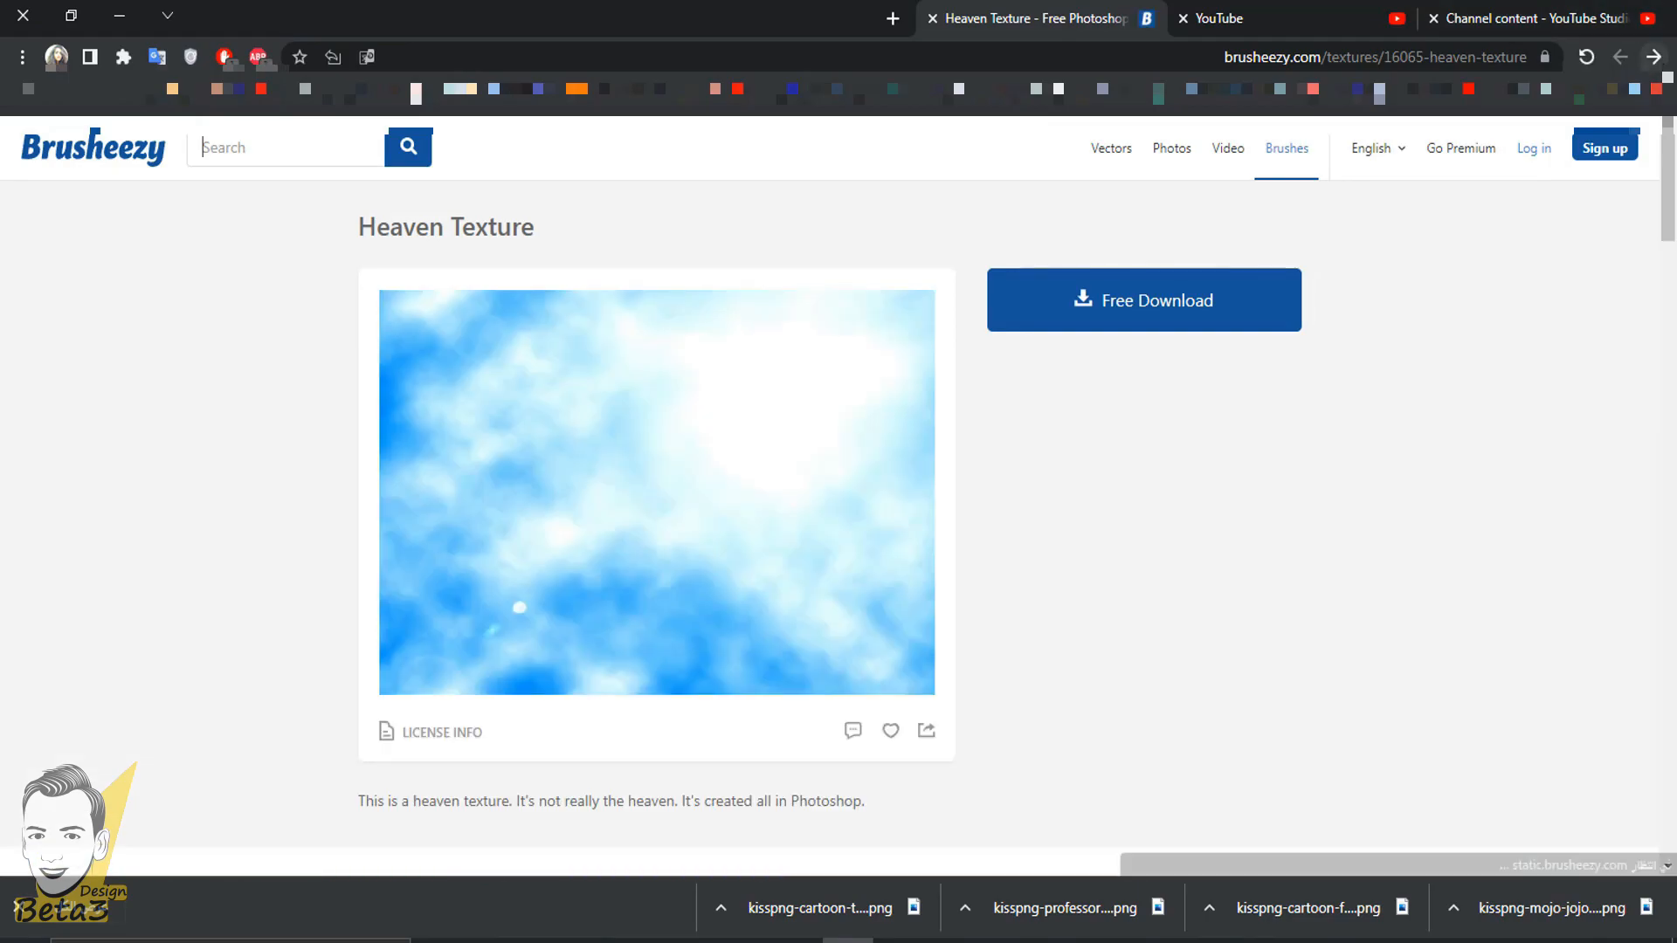
left_click(1653, 57)
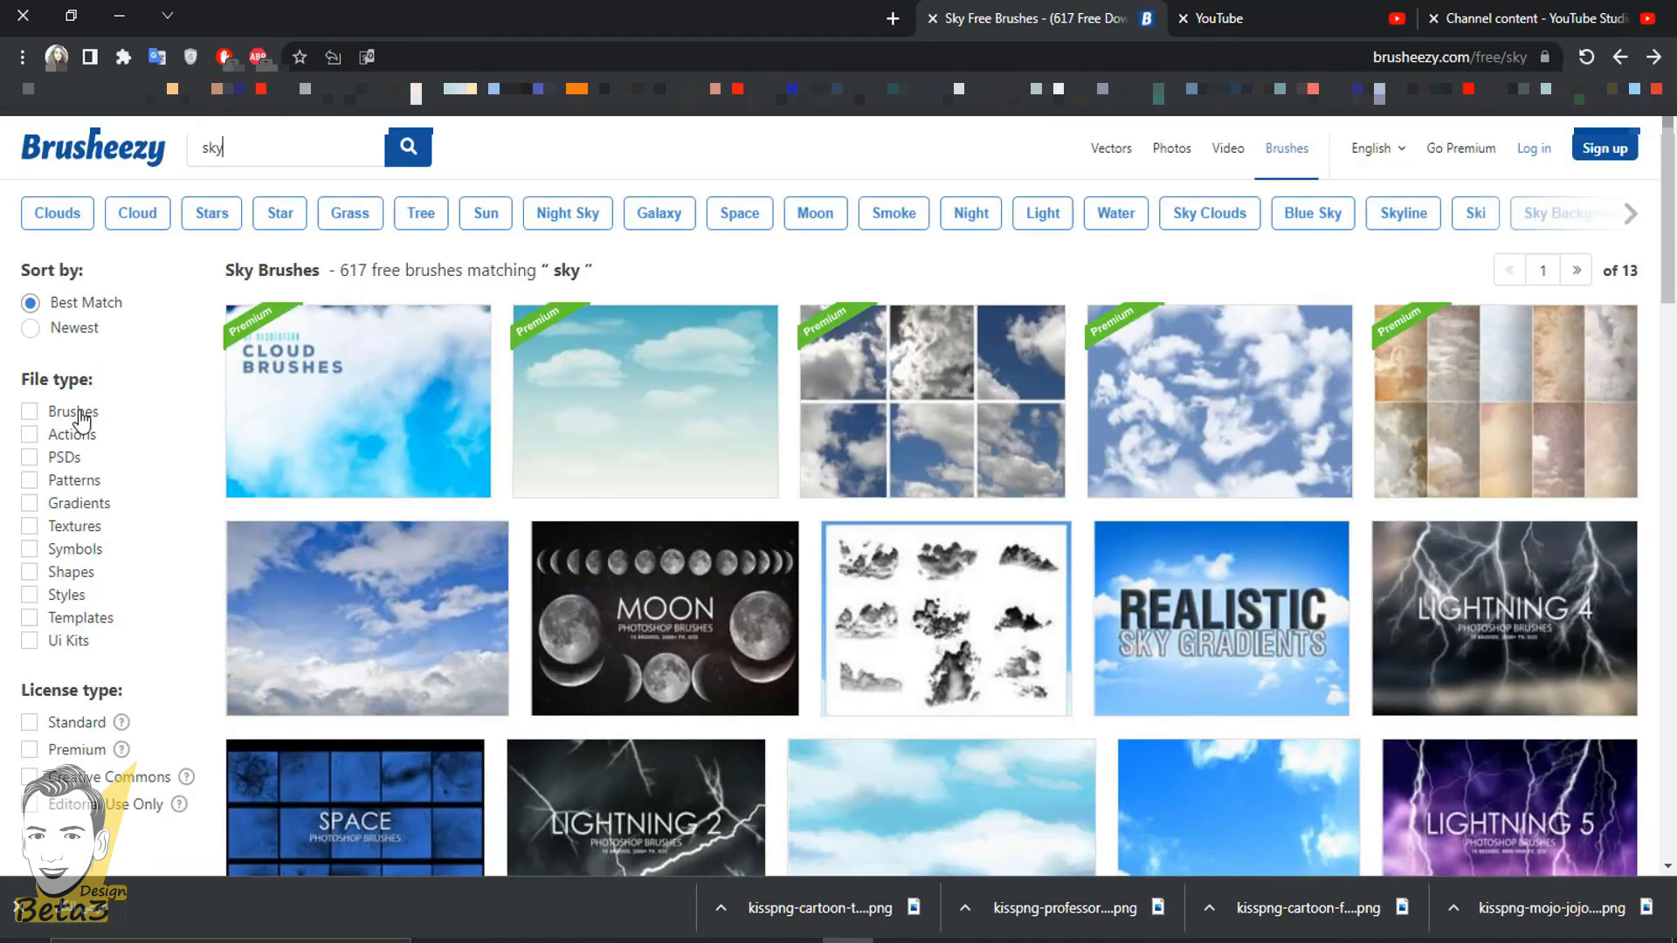
- Filter the sky results to the Brushes file type and download the Free Bubble Photoshop Brushes 11 pack
left_click(80, 414)
scroll(818, 414, "down", 3)
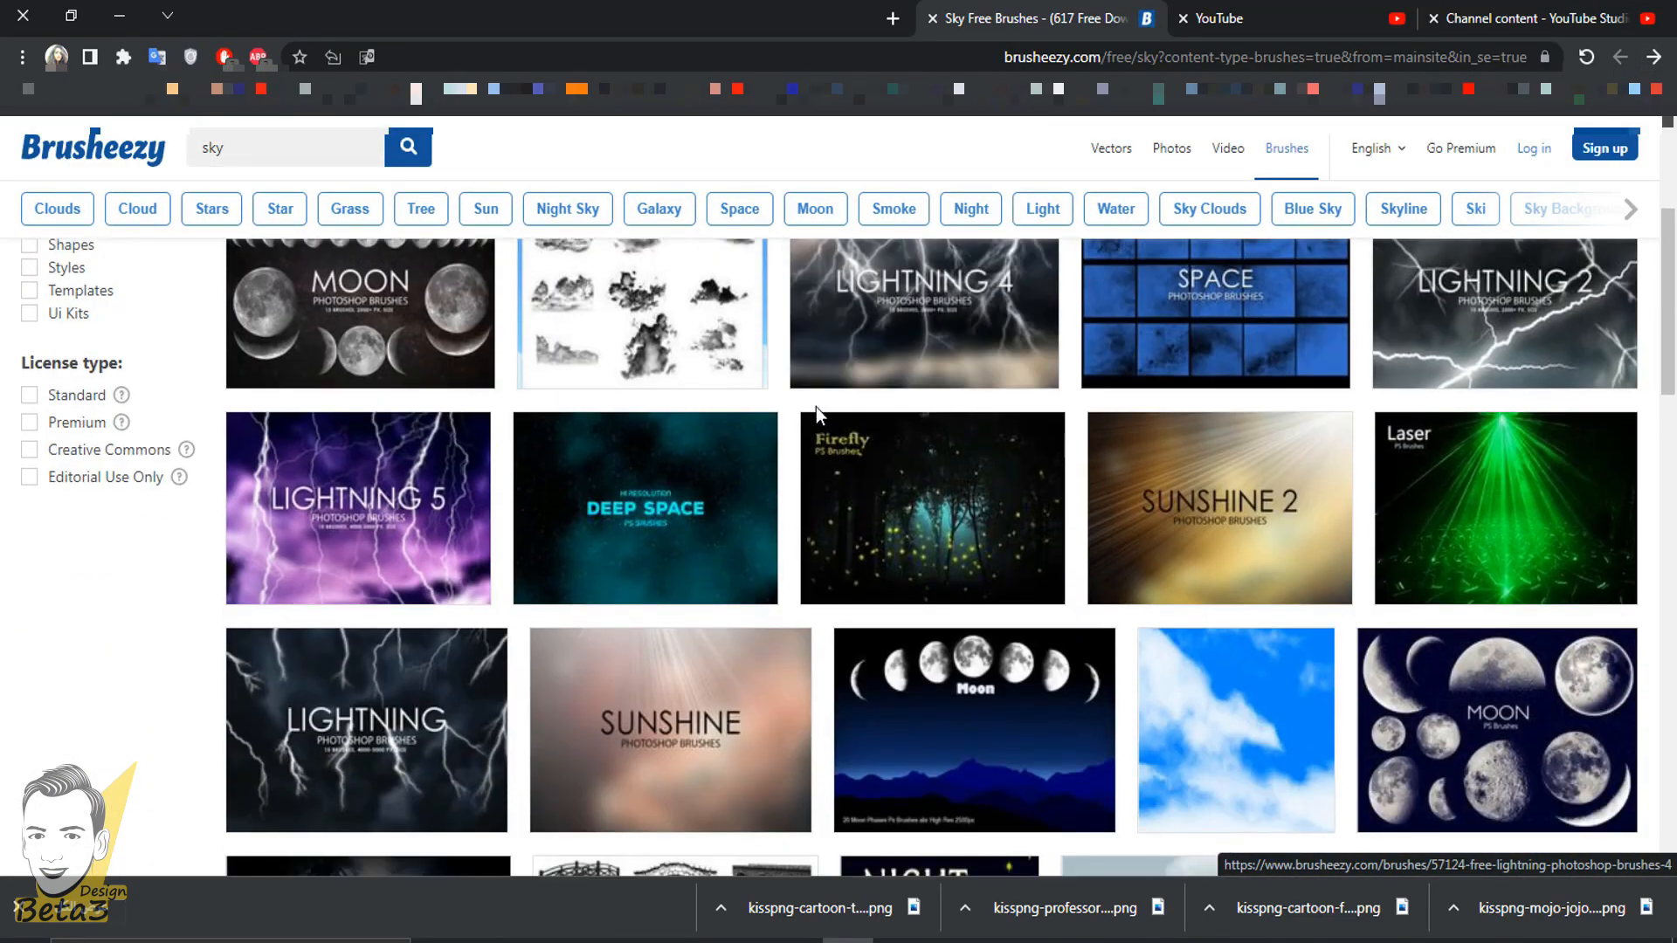
scroll(1215, 486, "down", 12)
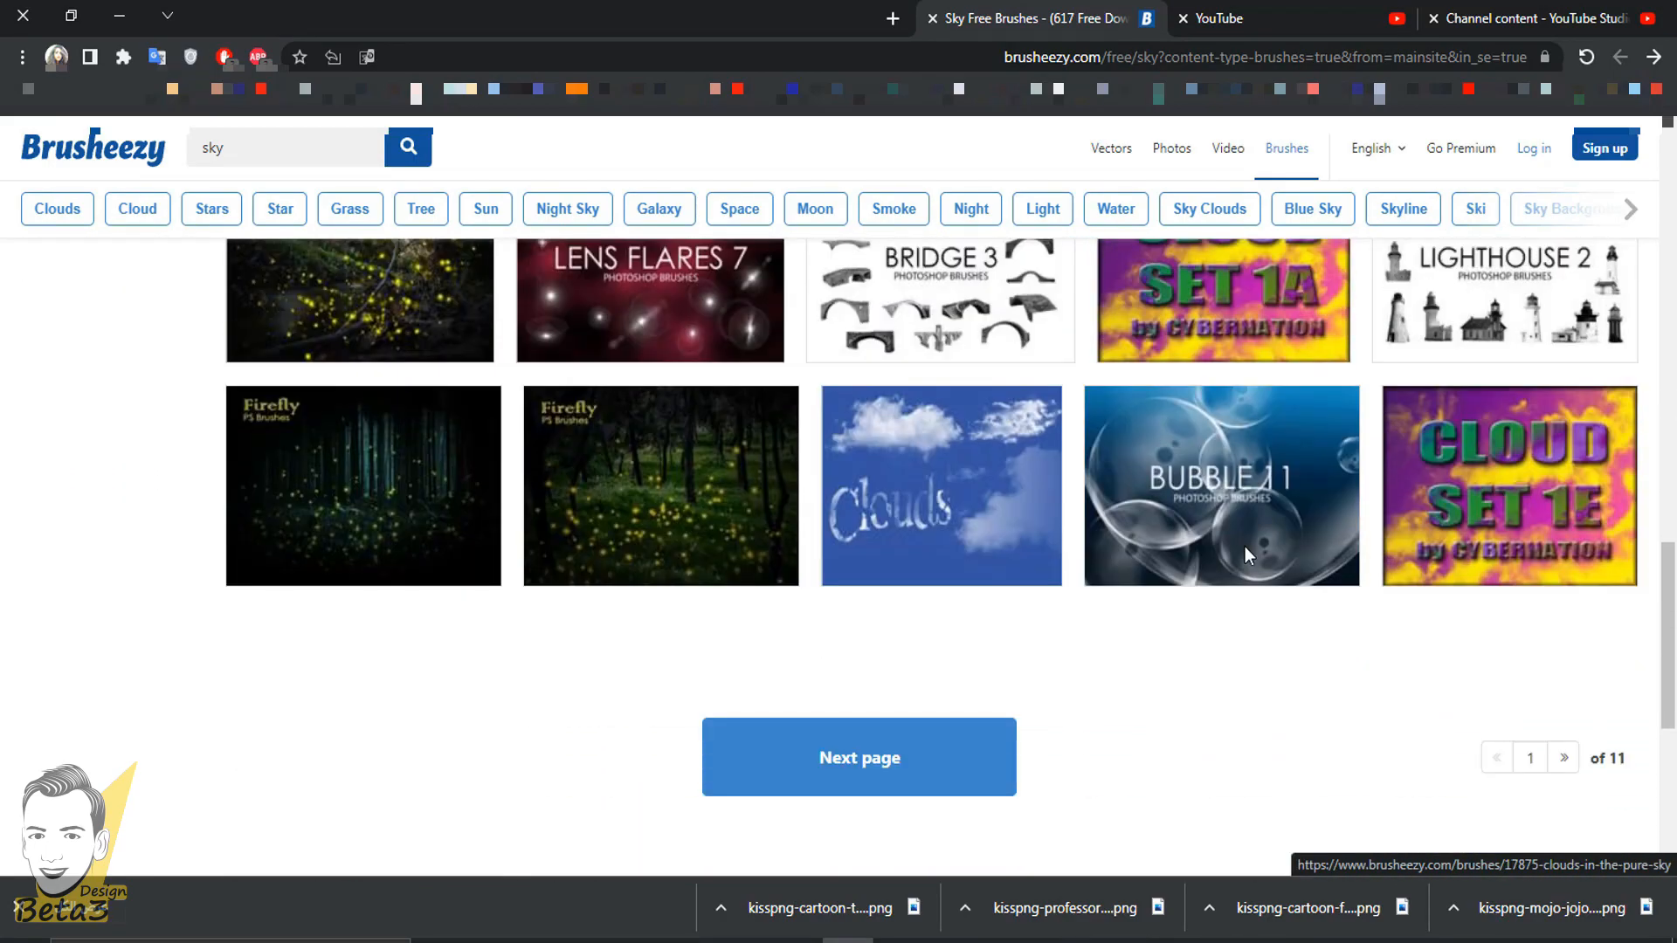
scroll(1247, 555, "up", 4)
scroll(1310, 612, "down", 3)
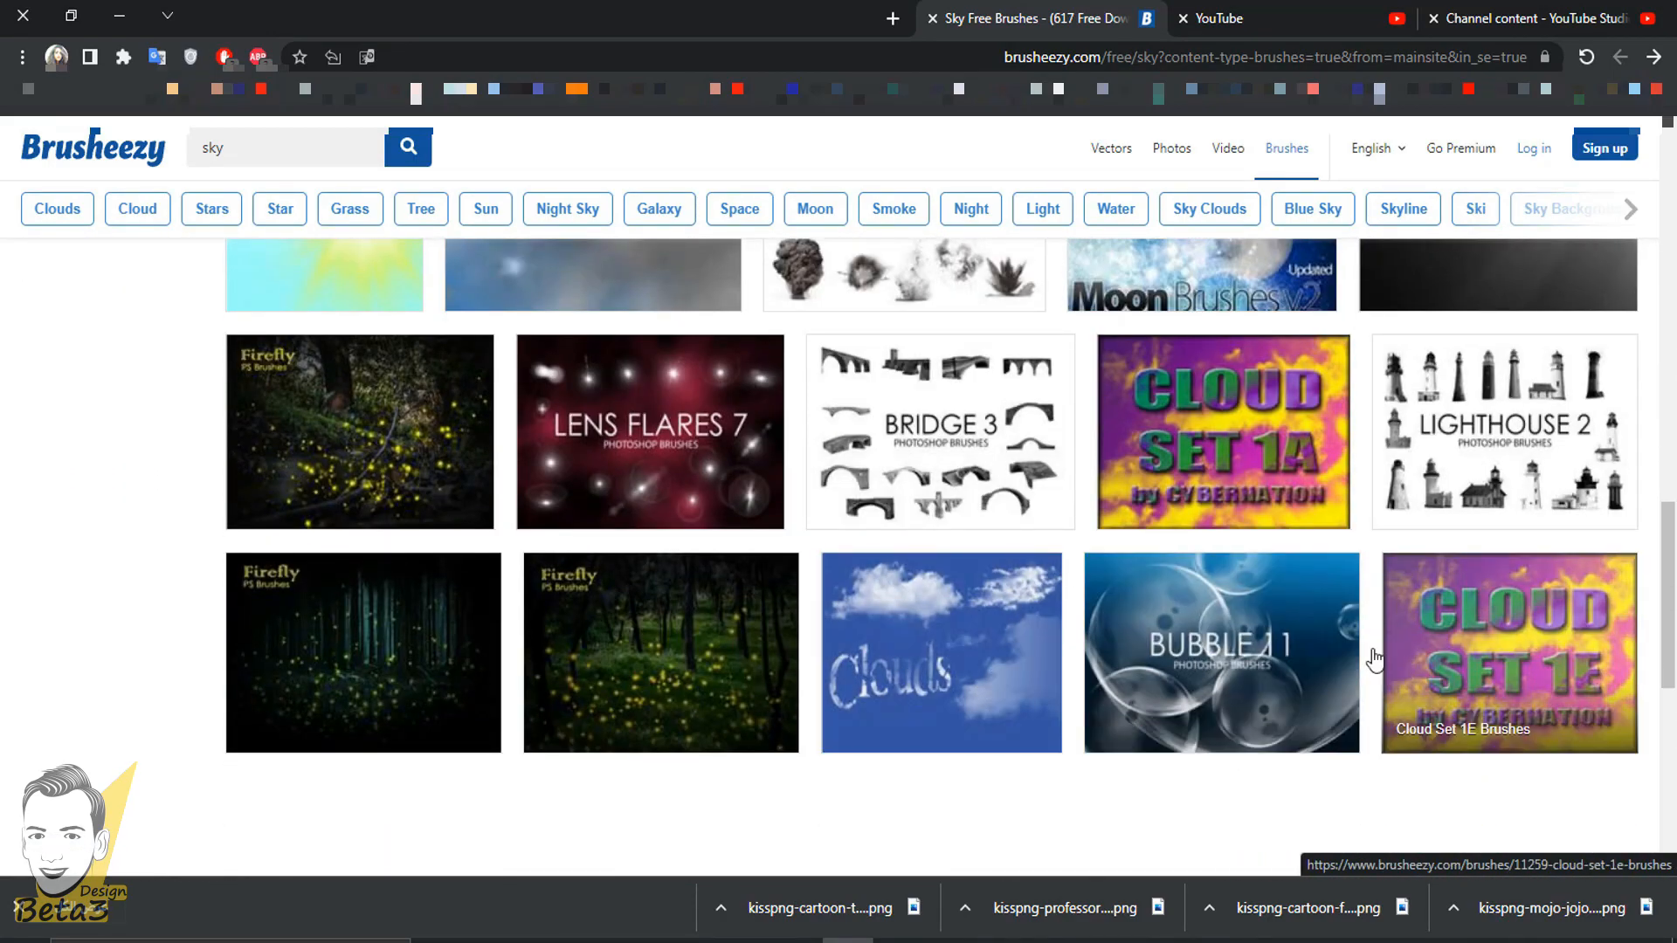
left_click(1166, 616)
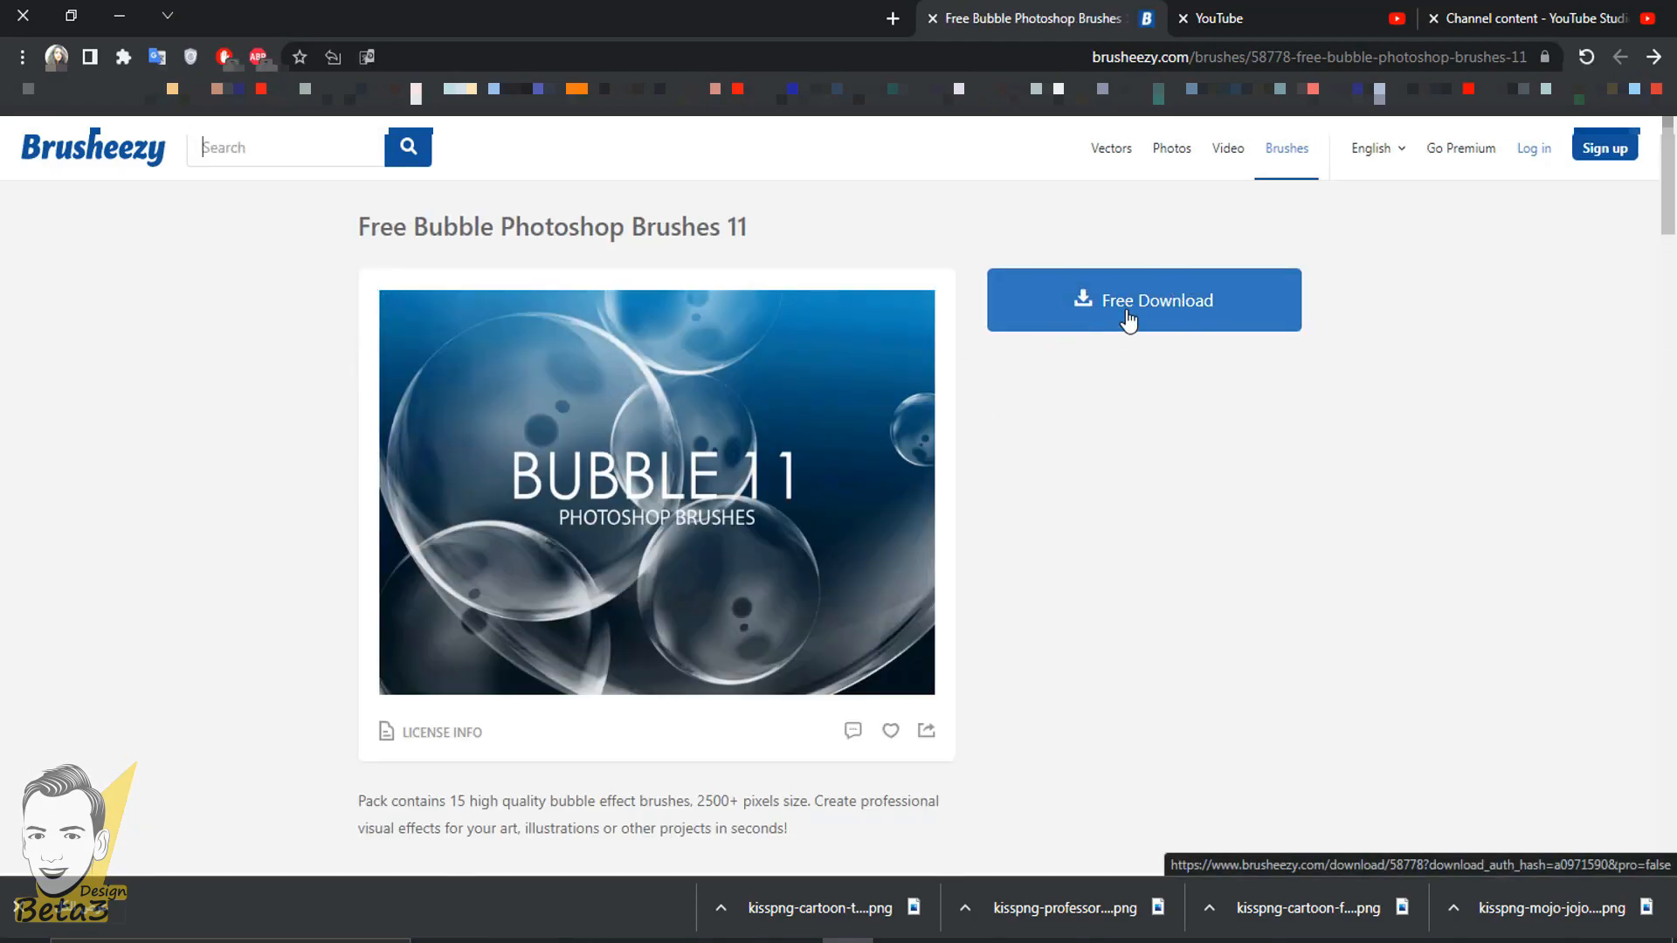
left_click(1155, 325)
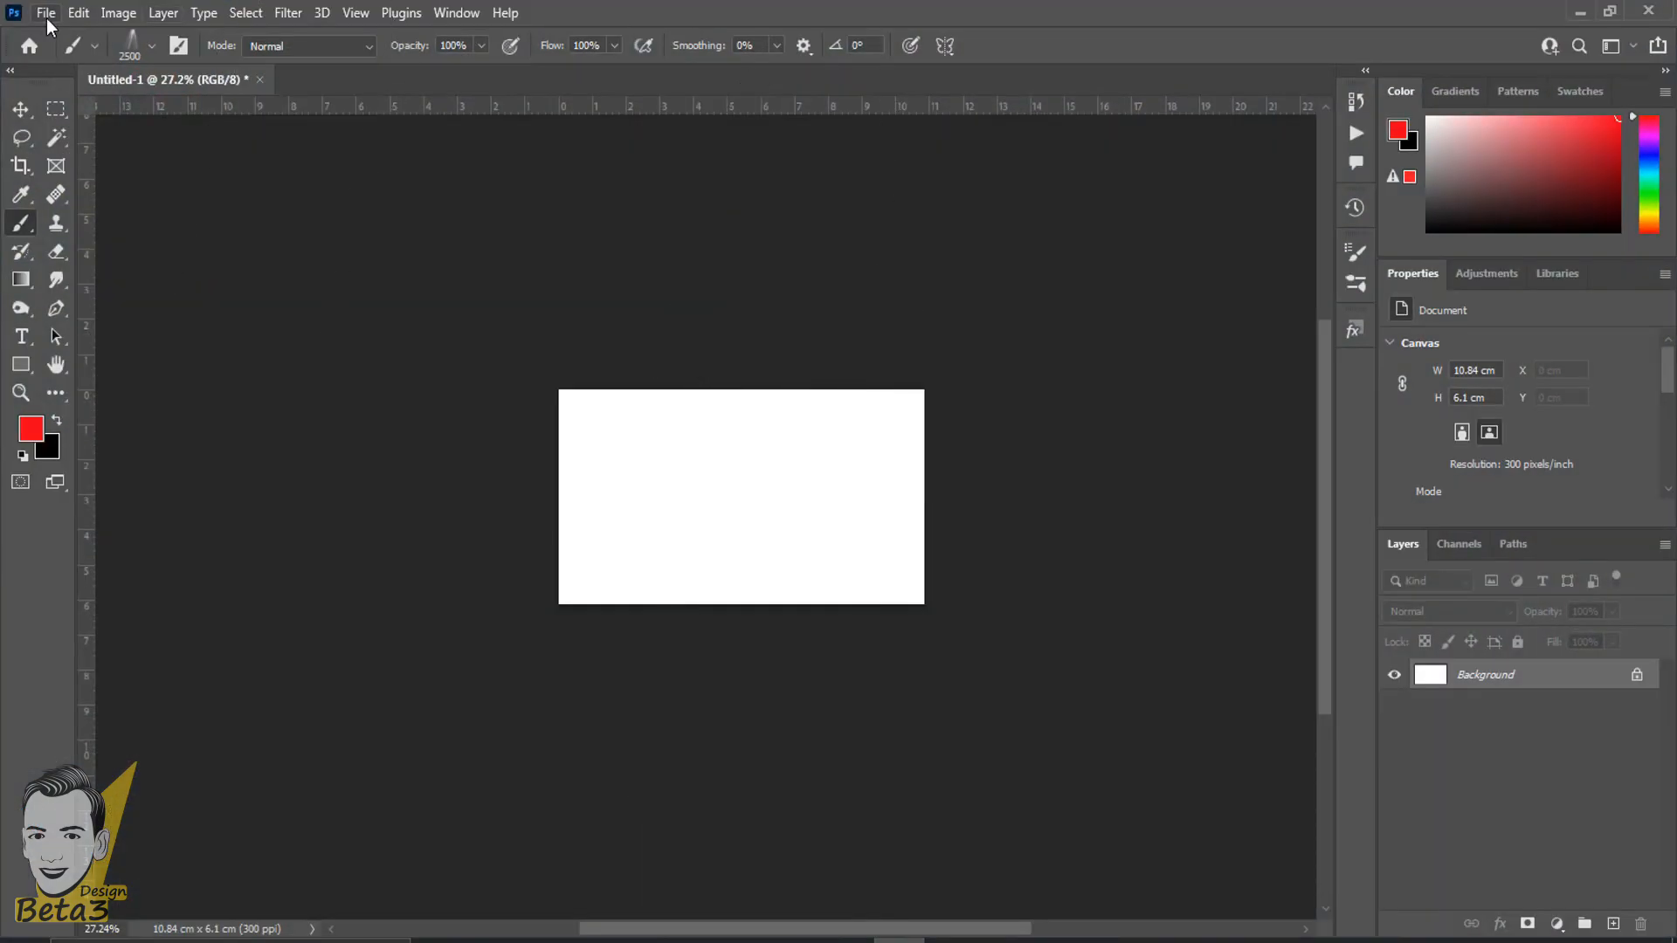
- Switch to Photoshop and, with the Brush Tool active, import the Free Sunshine Photoshop Brushes 6 file
left_click(46, 19)
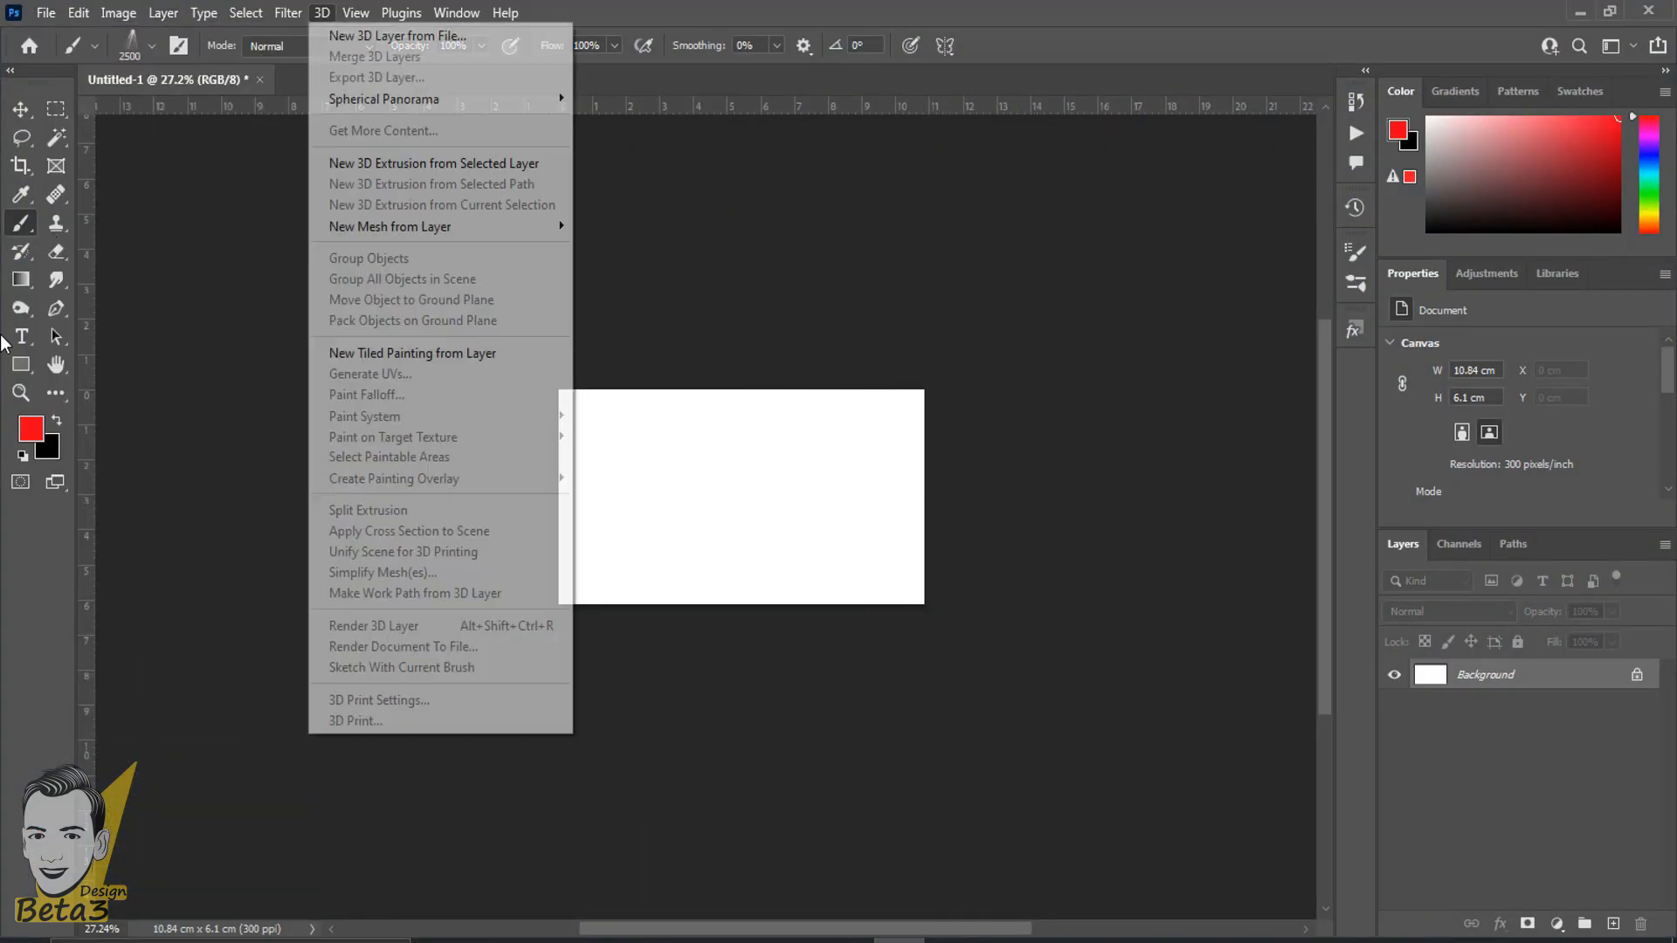
right_click(20, 231)
left_click(113, 223)
right_click(733, 494)
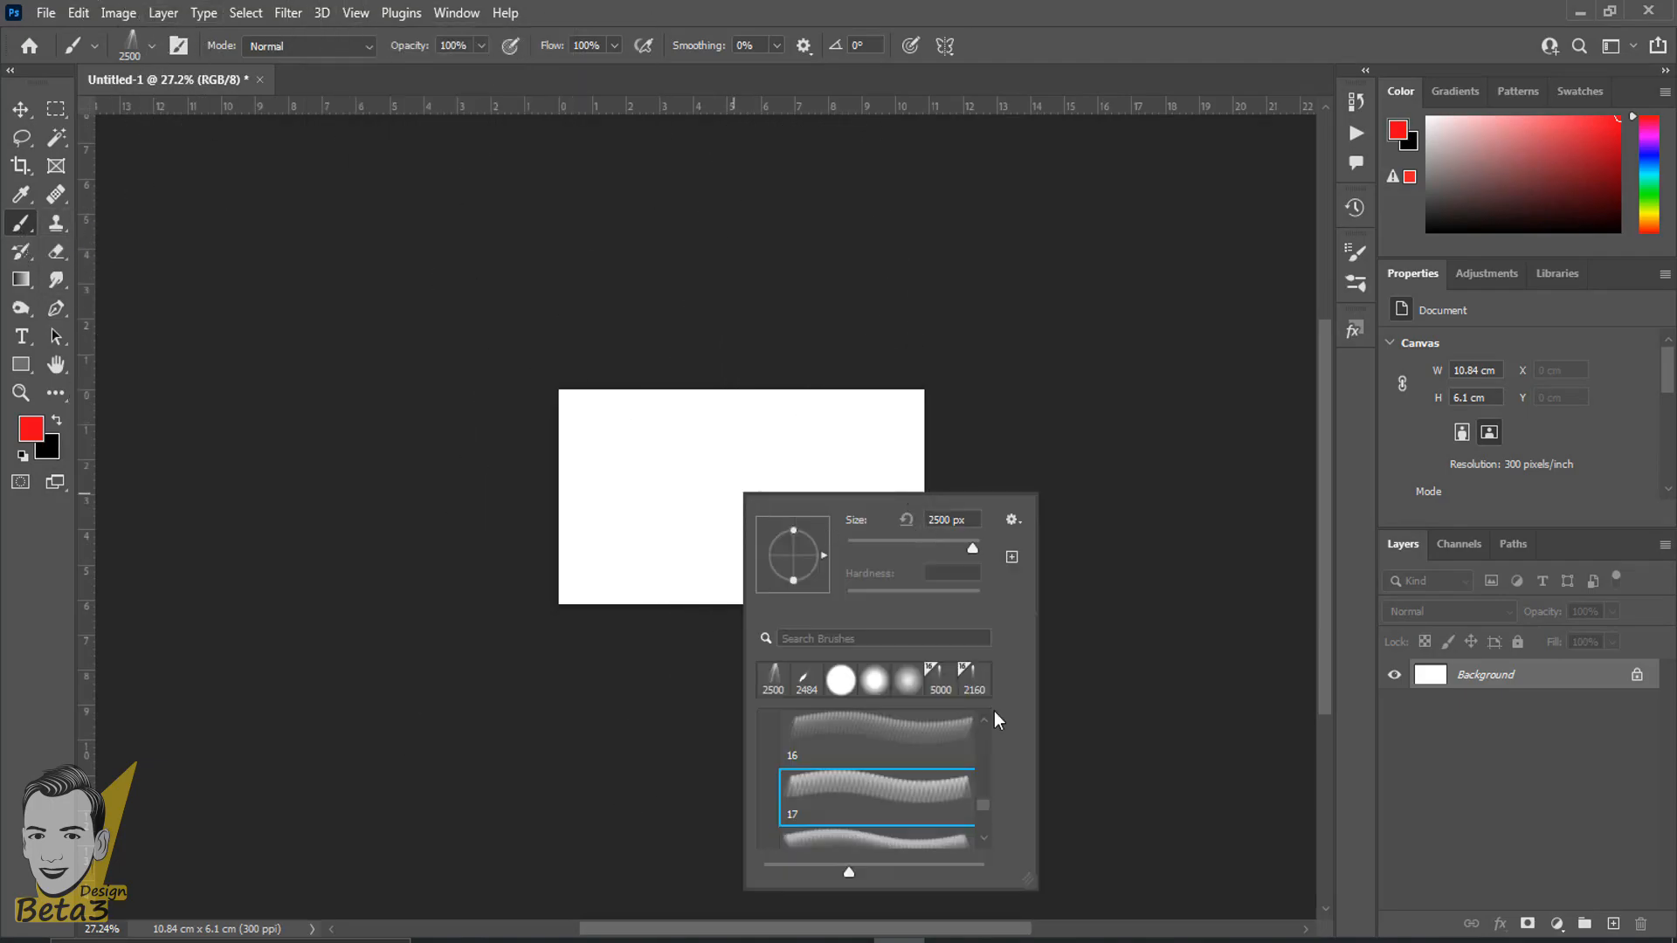
left_click(1011, 520)
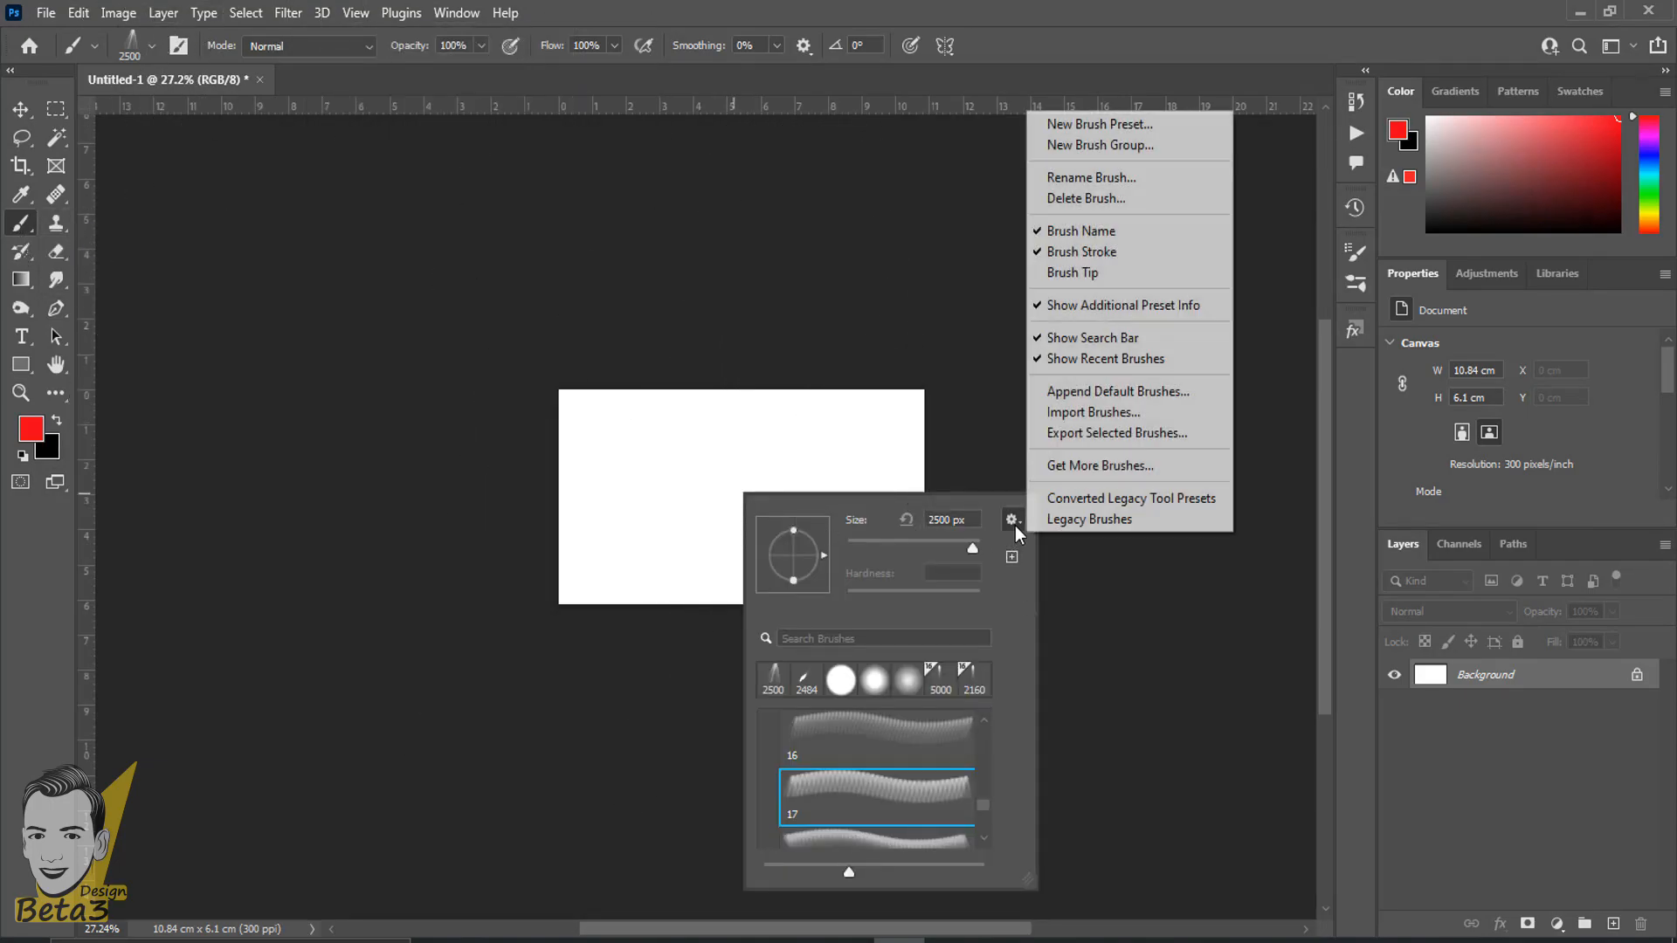
left_click(1113, 418)
mouse_move(575, 249)
left_mouse_down()
mouse_move(201, 521)
mouse_move(364, 390)
mouse_move(199, 440)
mouse_move(206, 519)
left_mouse_up()
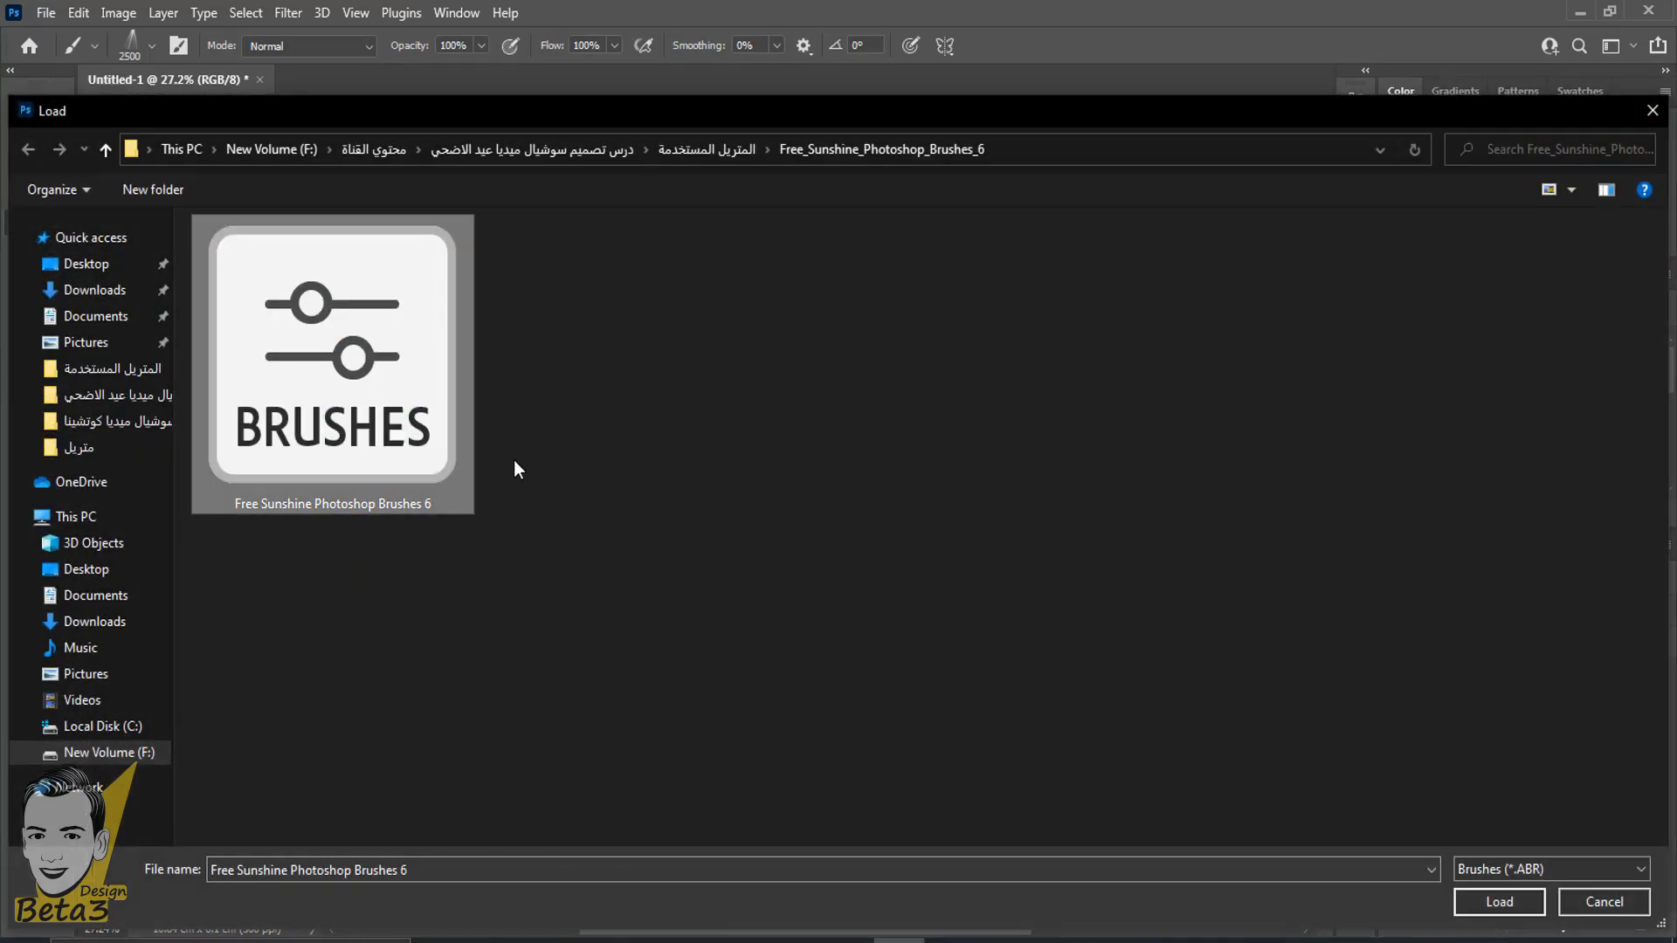
left_click(1499, 901)
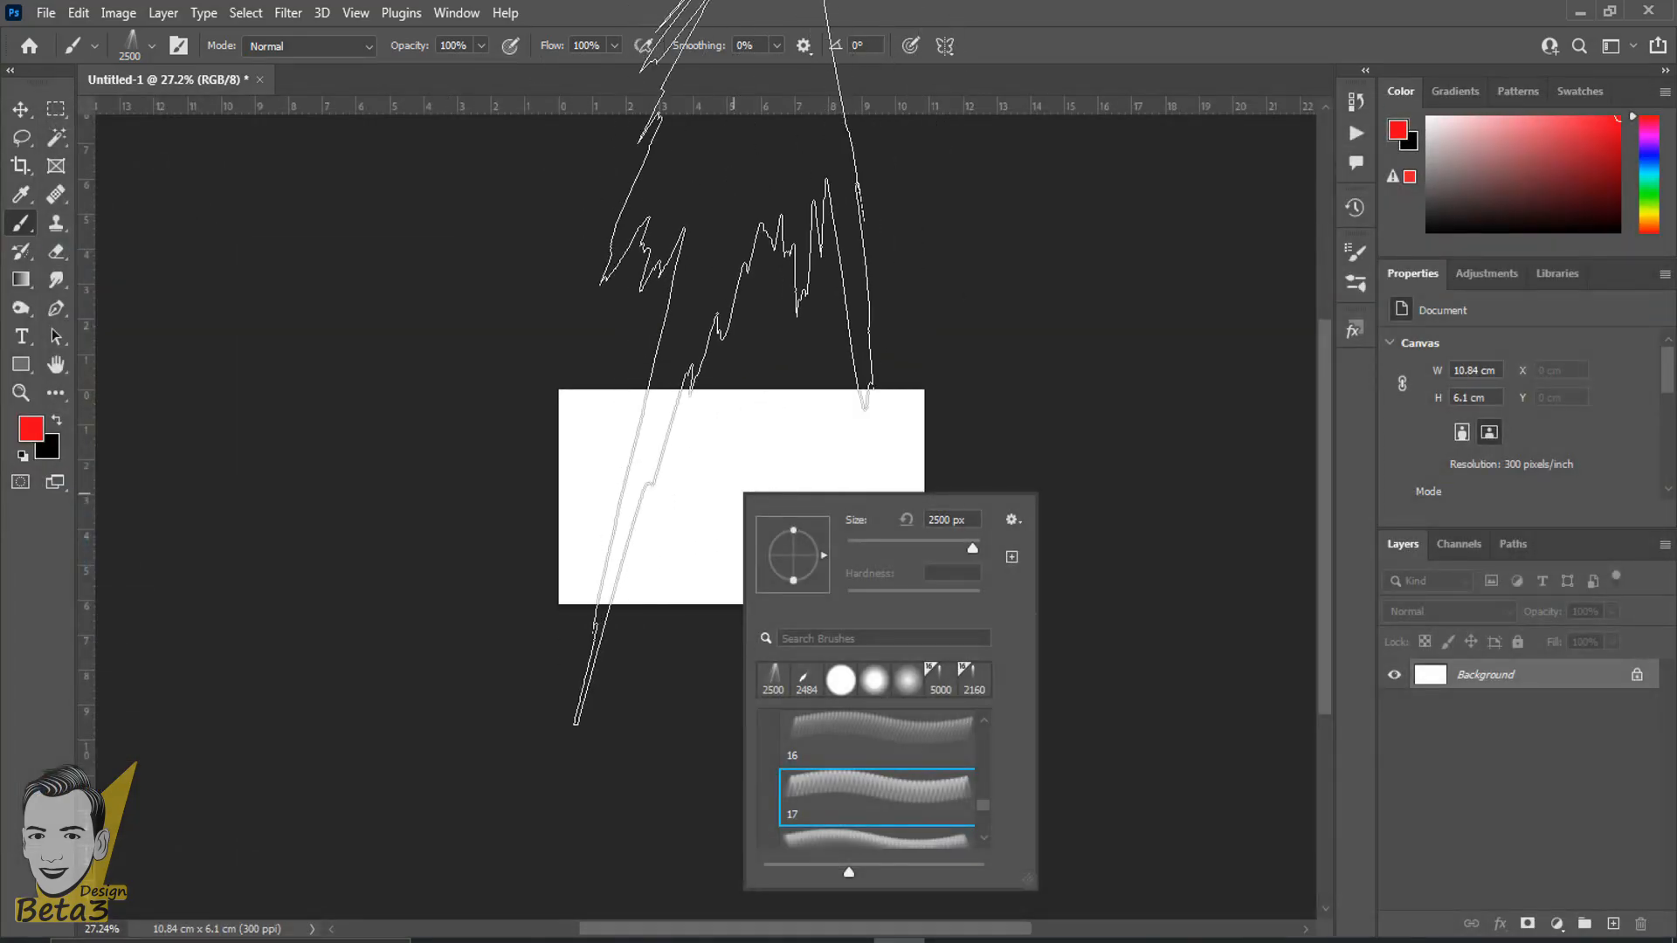
- Set the size of the current sunshine brush to 117 px
left_click(844, 3)
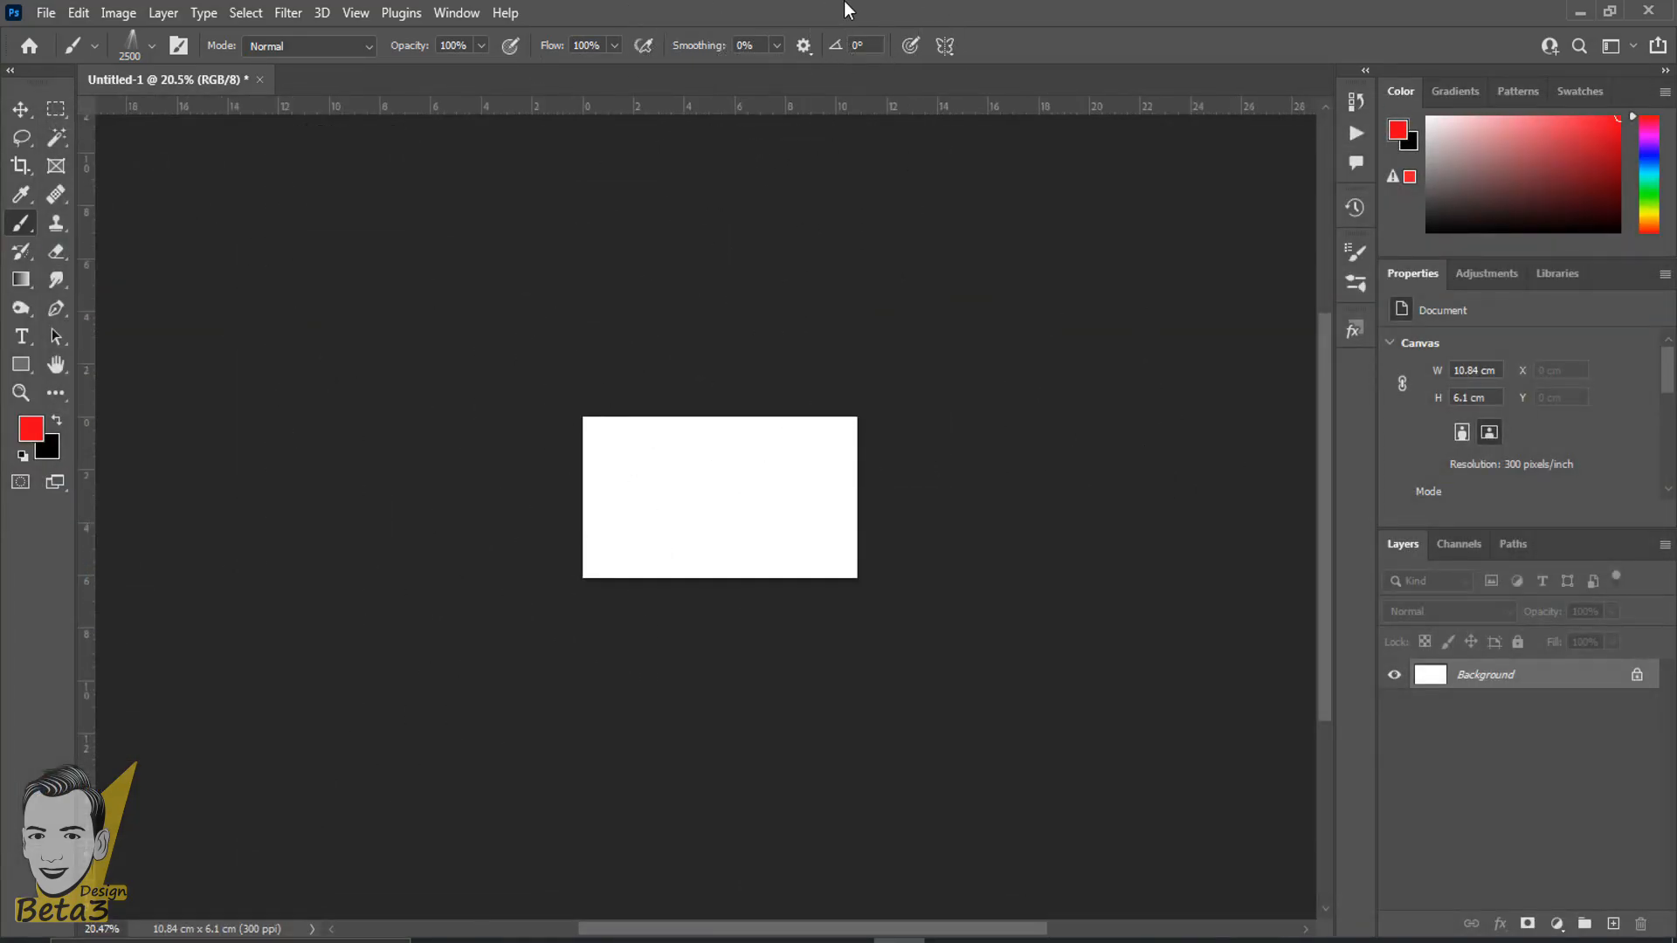
scroll(737, 437, "up", 5)
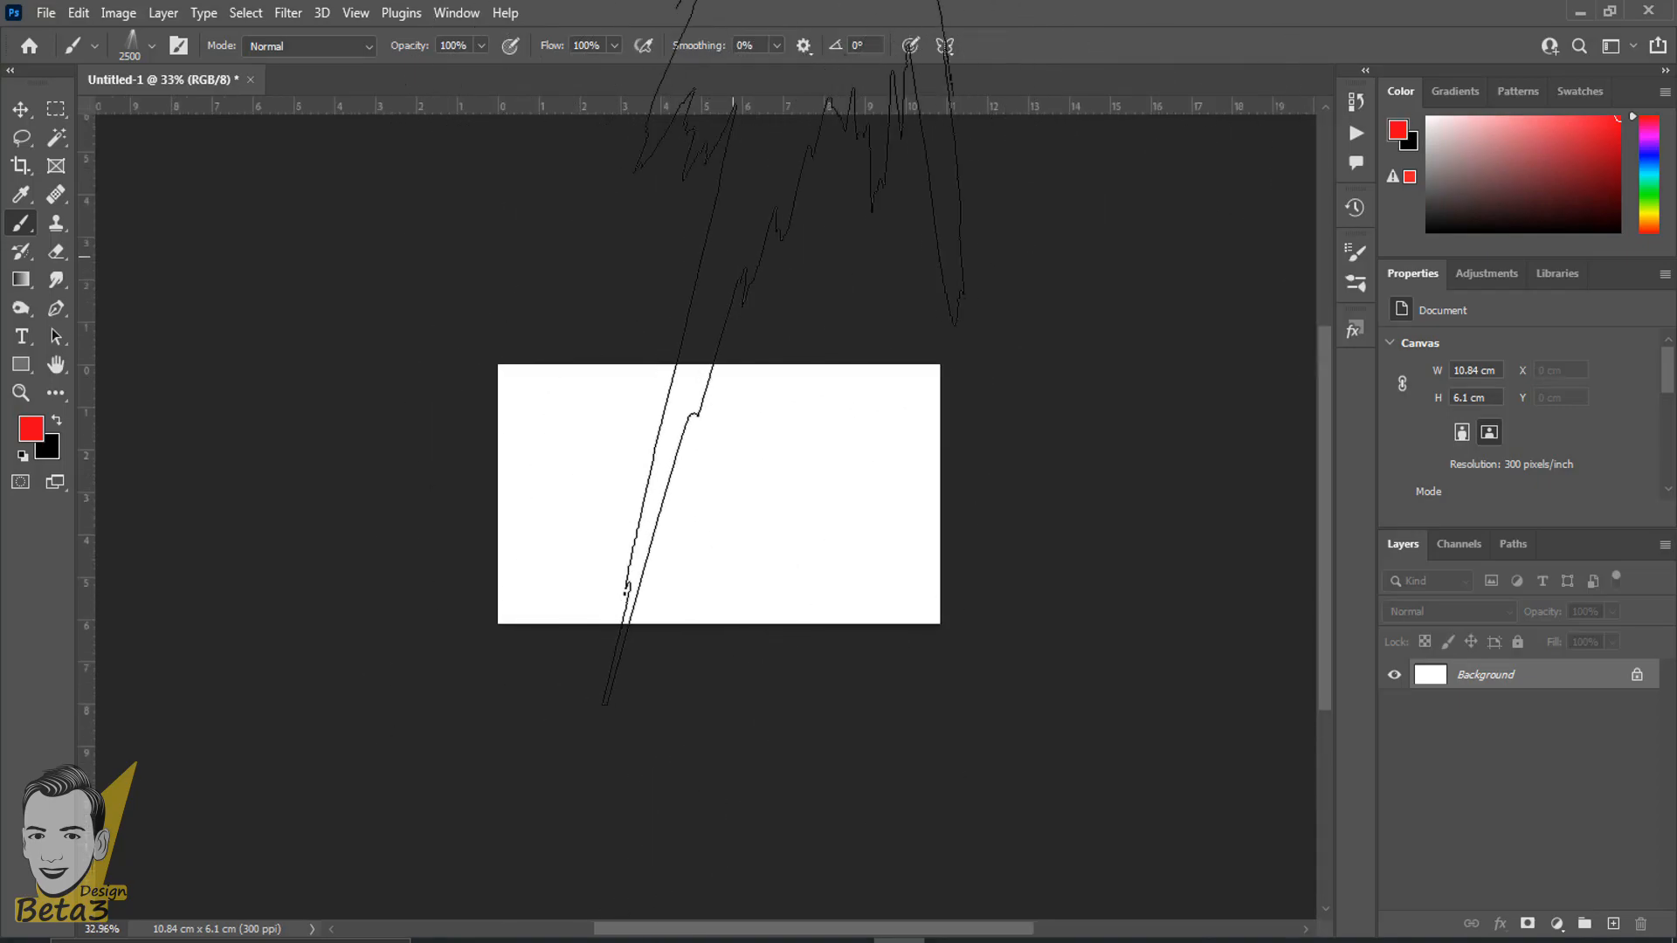
scroll(694, 509, "up", 3)
scroll(695, 510, "down", 1)
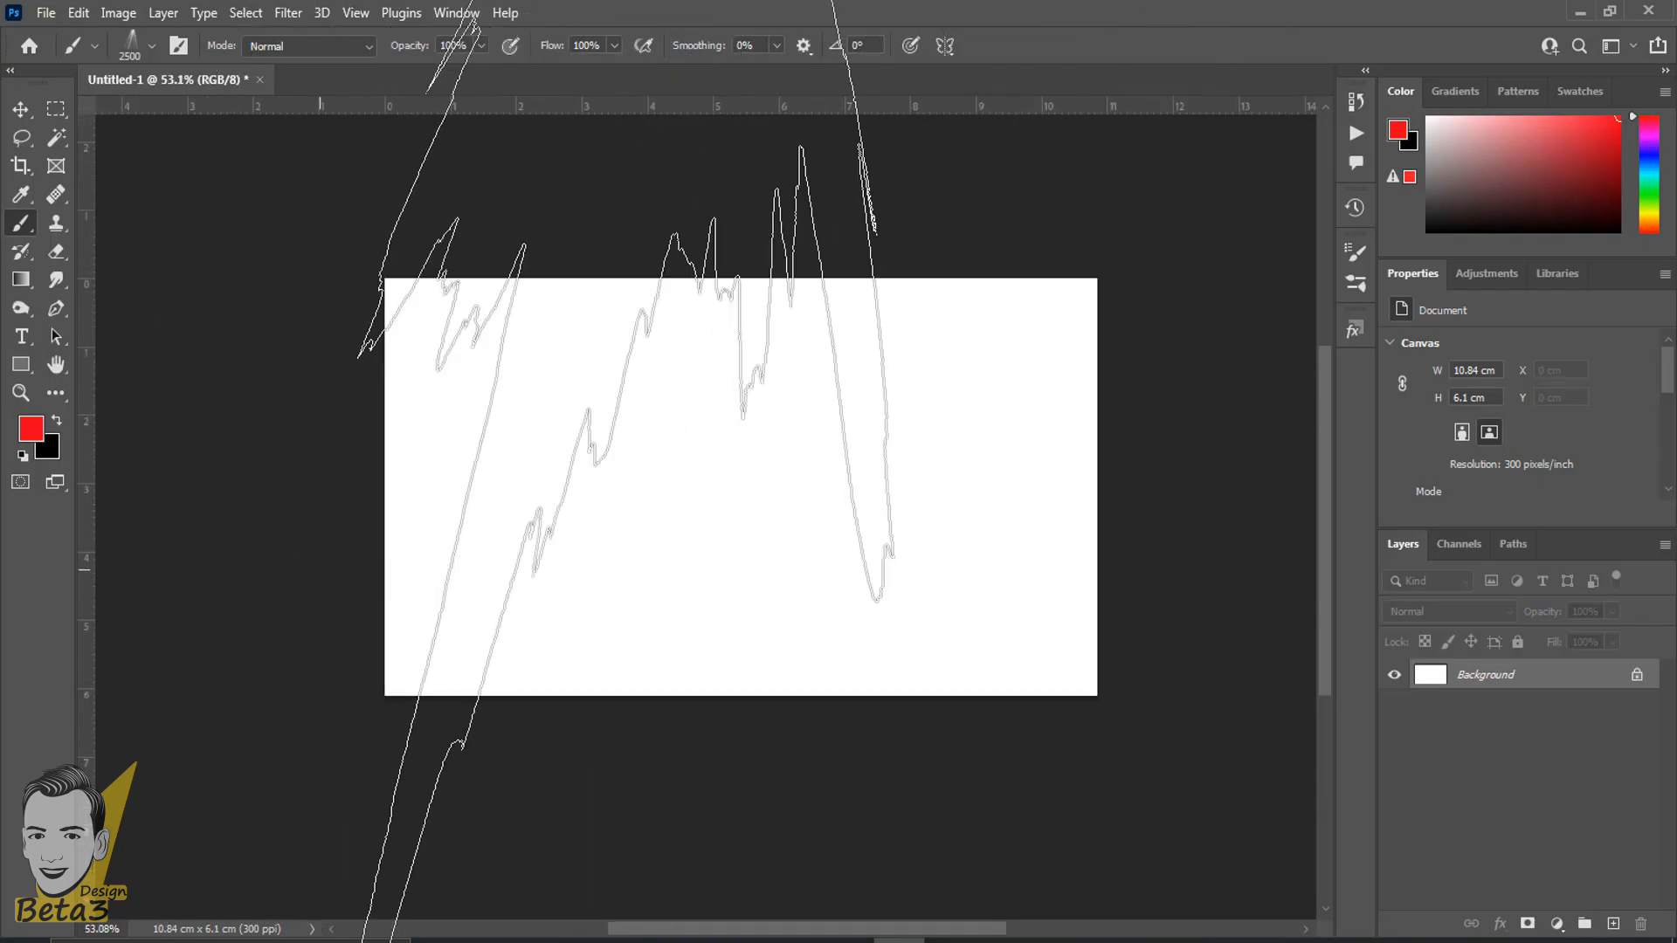
scroll(524, 491, "down", 1)
left_click(152, 46)
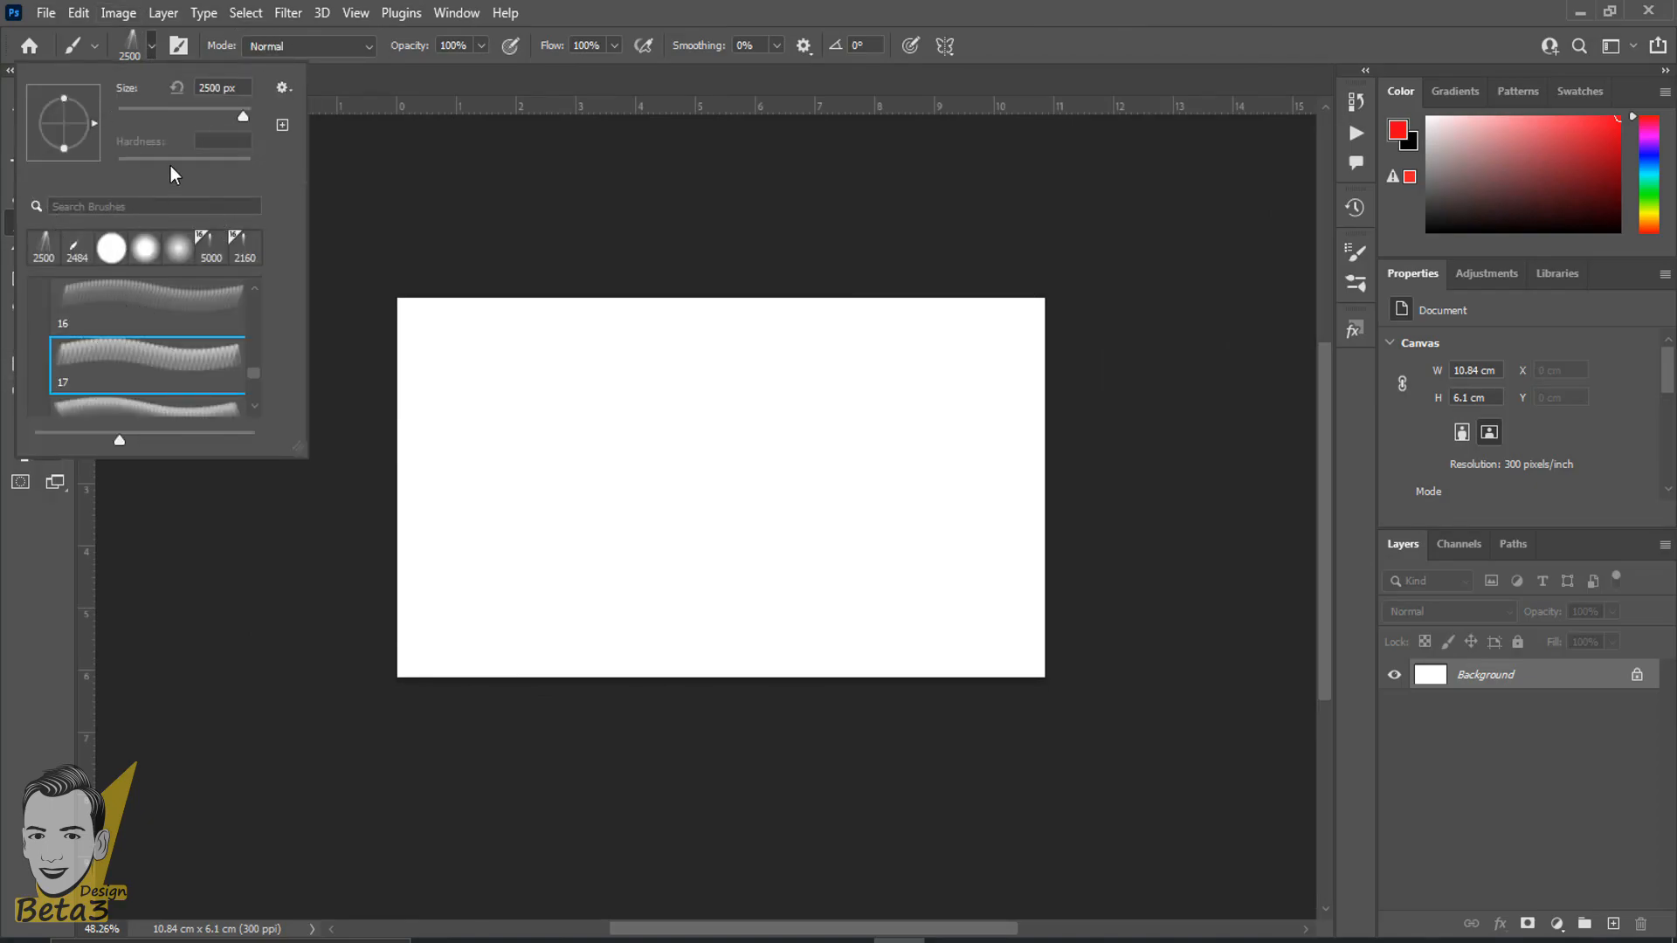
right_click(767, 390)
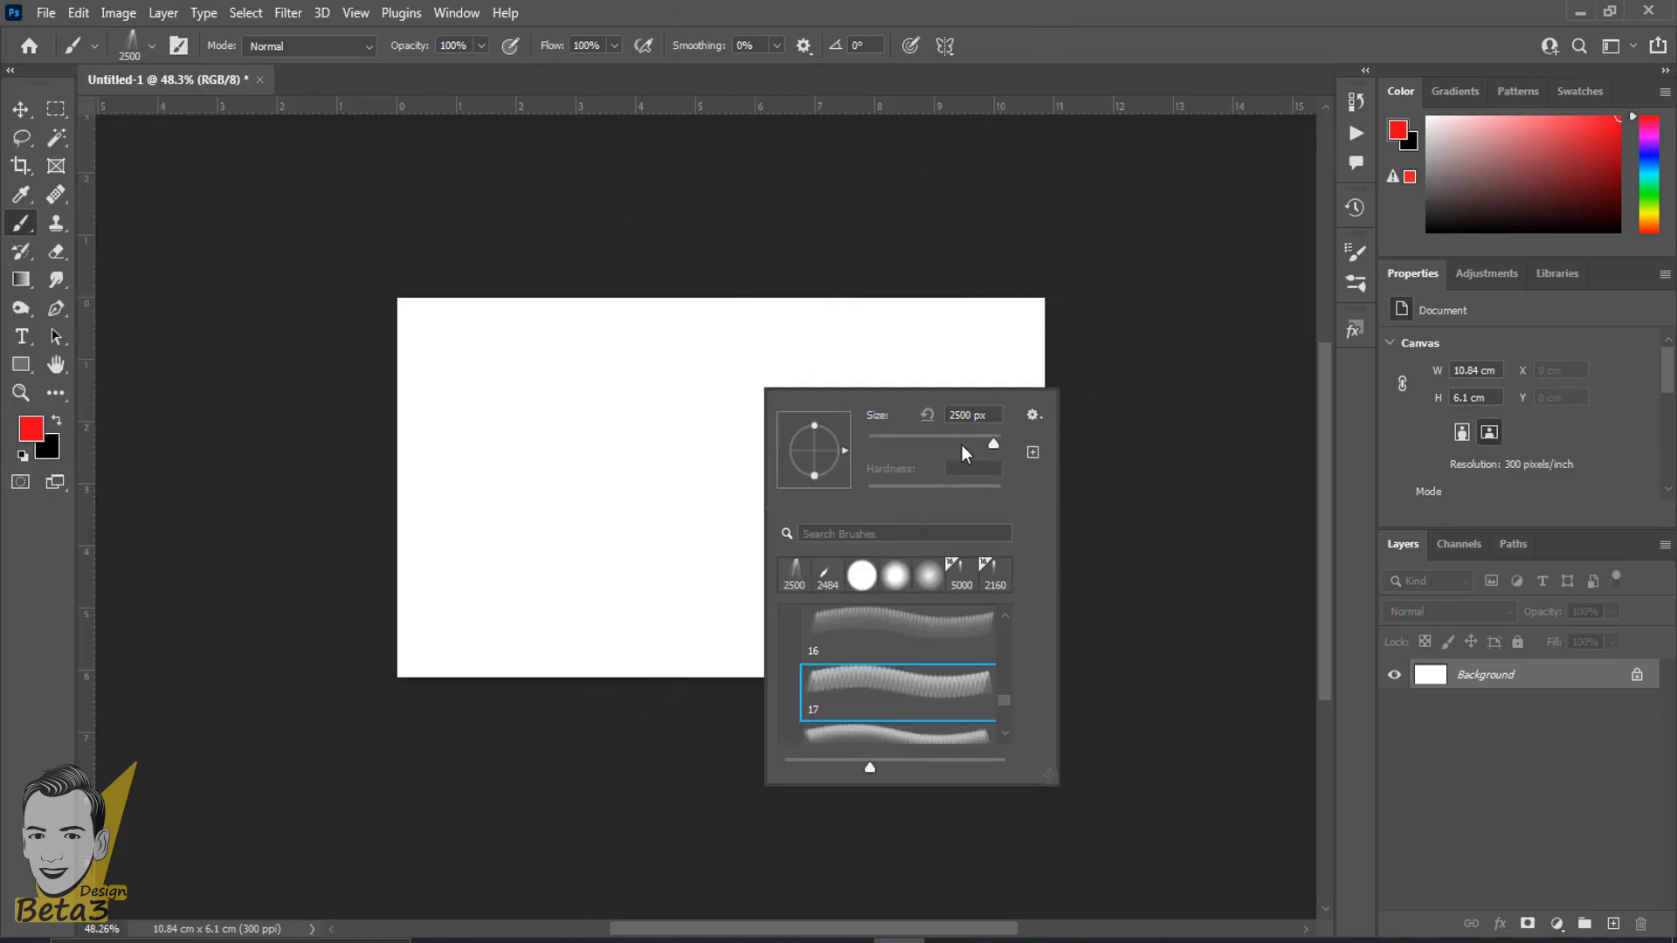
left_click(888, 11)
scroll(749, 757, "up", 4)
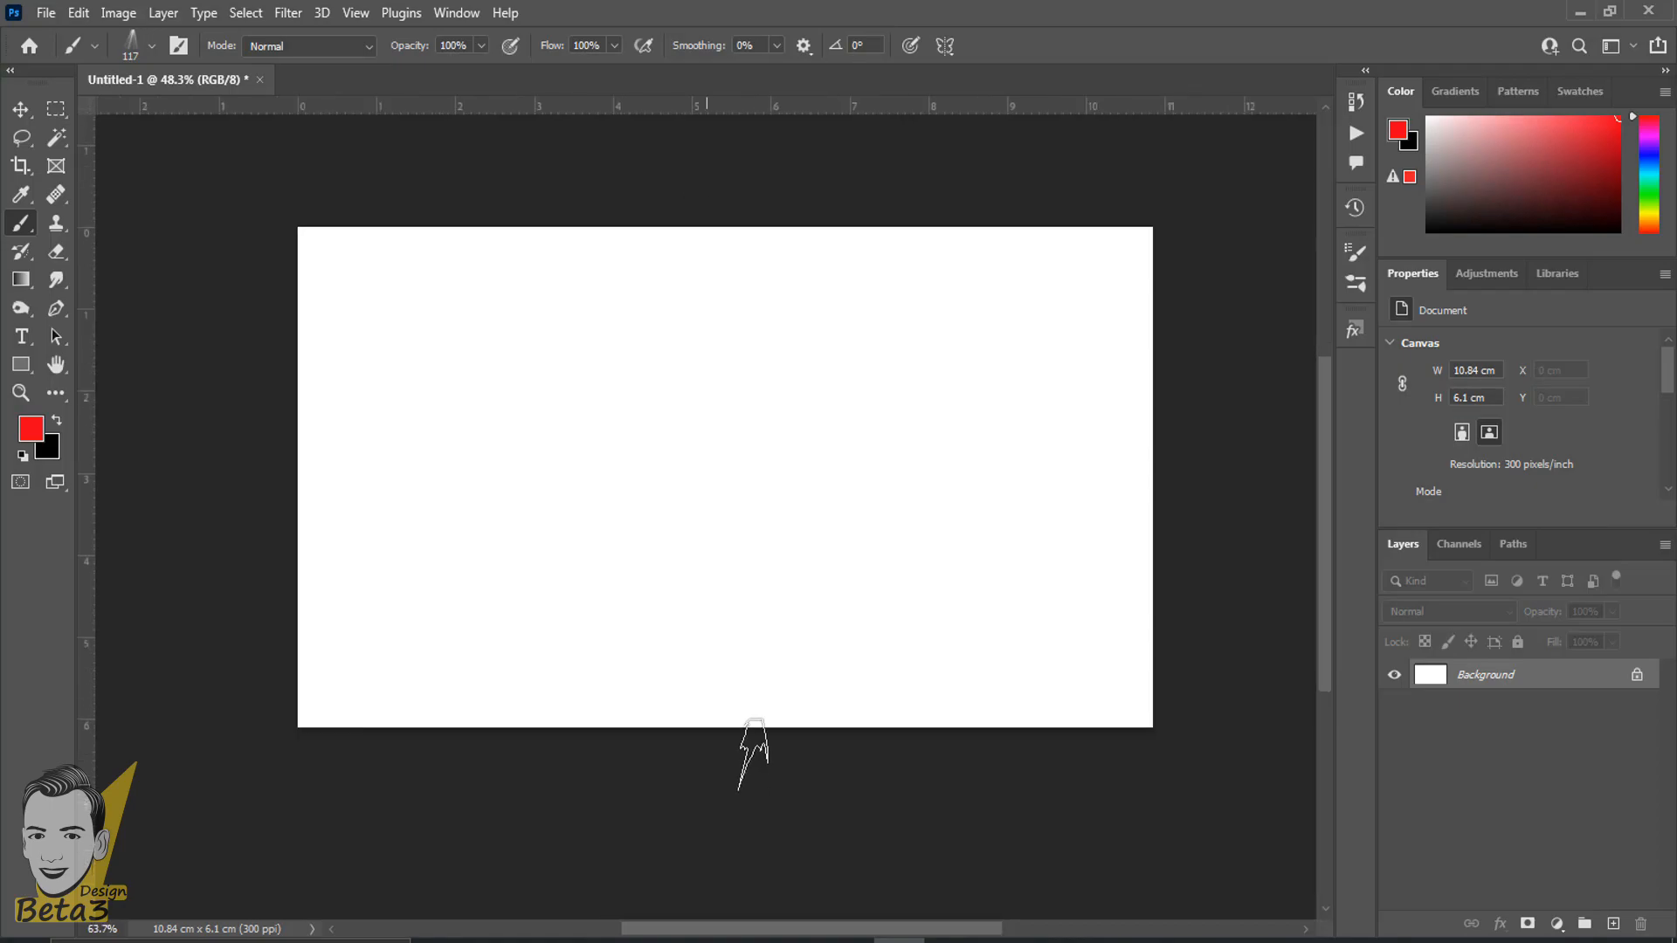
- Choose the hard round brush from the recently used brushes for the Brush Tool
right_click(18, 216)
right_click(712, 447)
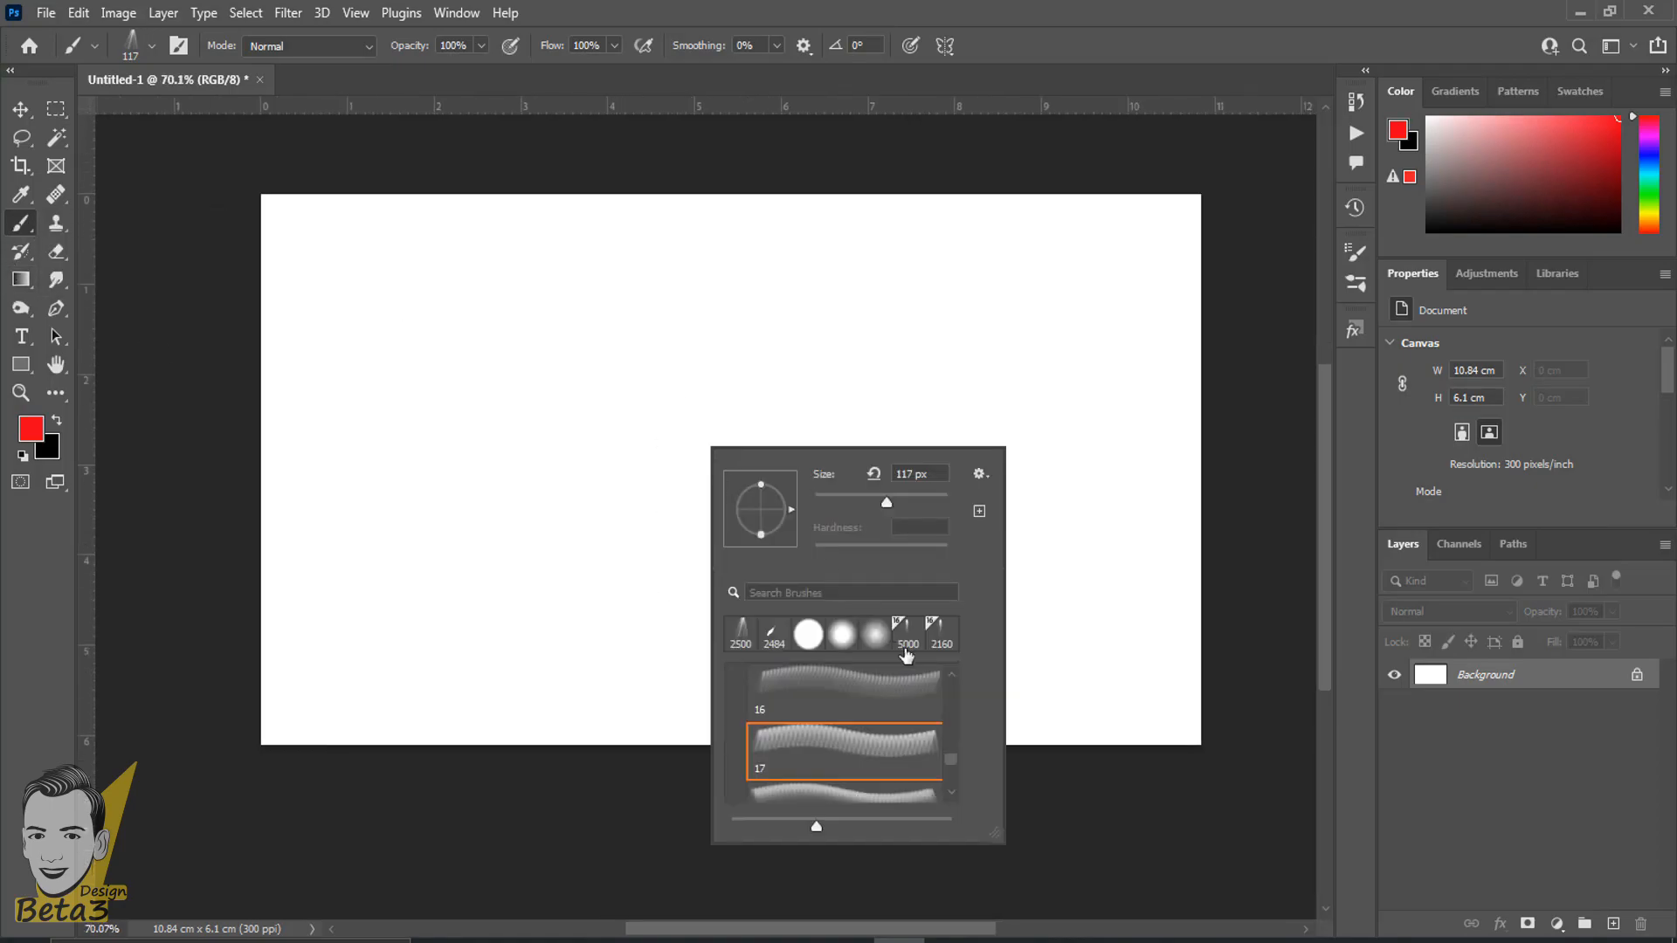
left_click(805, 639)
left_click(988, 9)
scroll(664, 452, "up", 3)
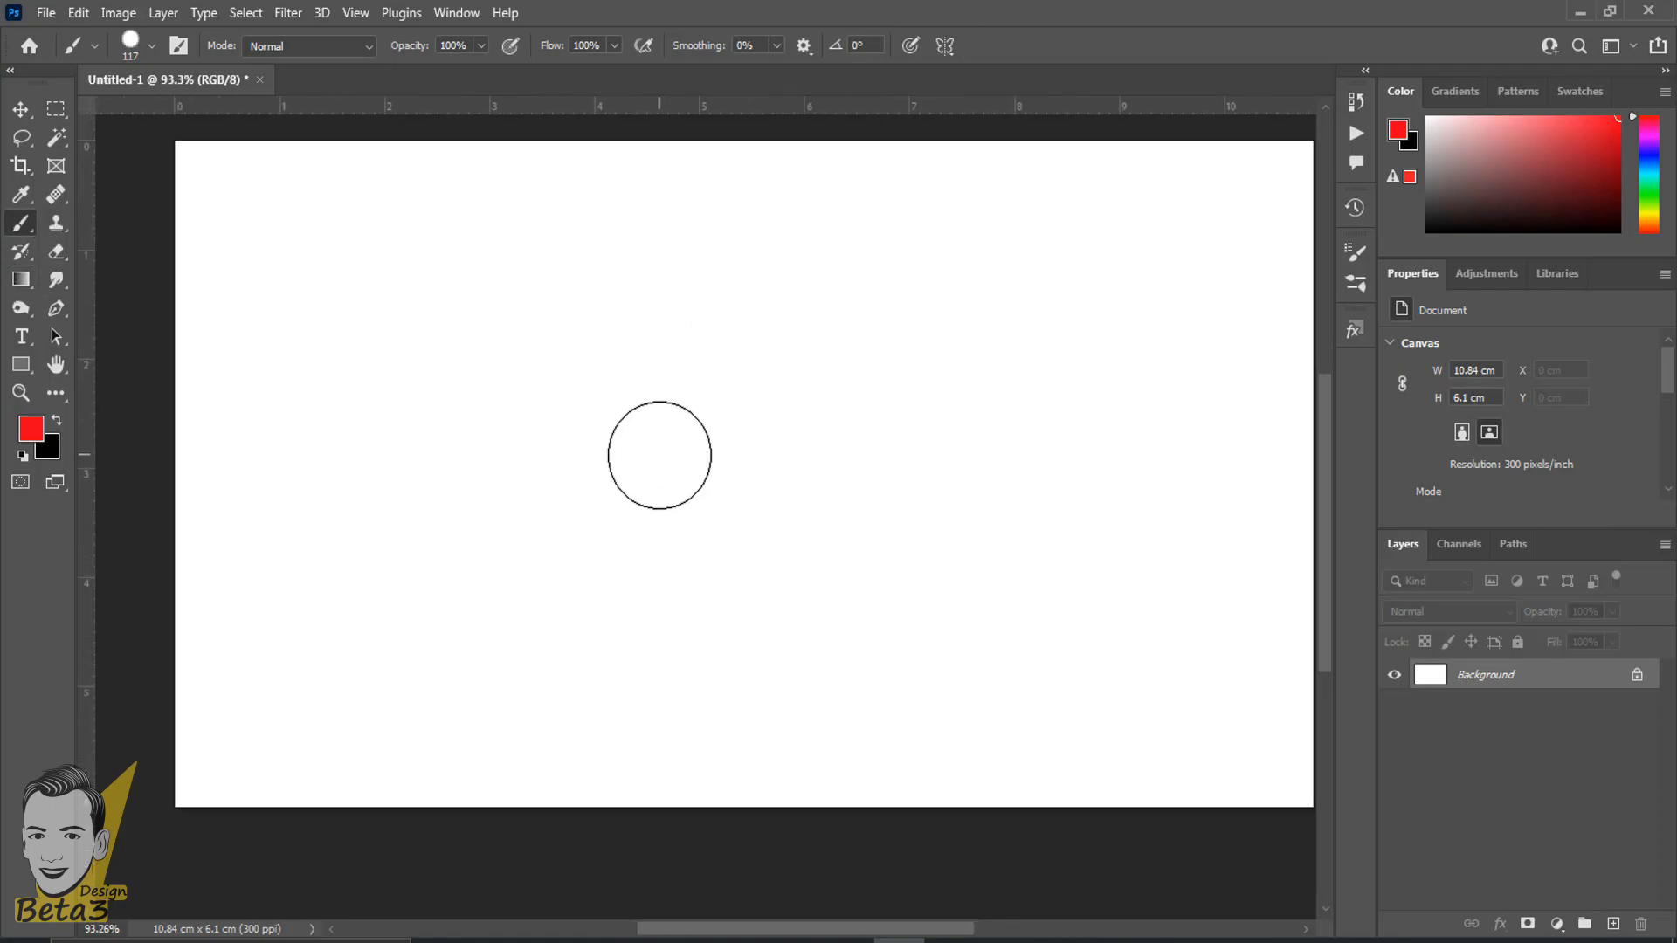
- Flatten the hard round brush tip into a thin horizontal ellipse and stamp it once in red on the canvas
right_click(664, 392)
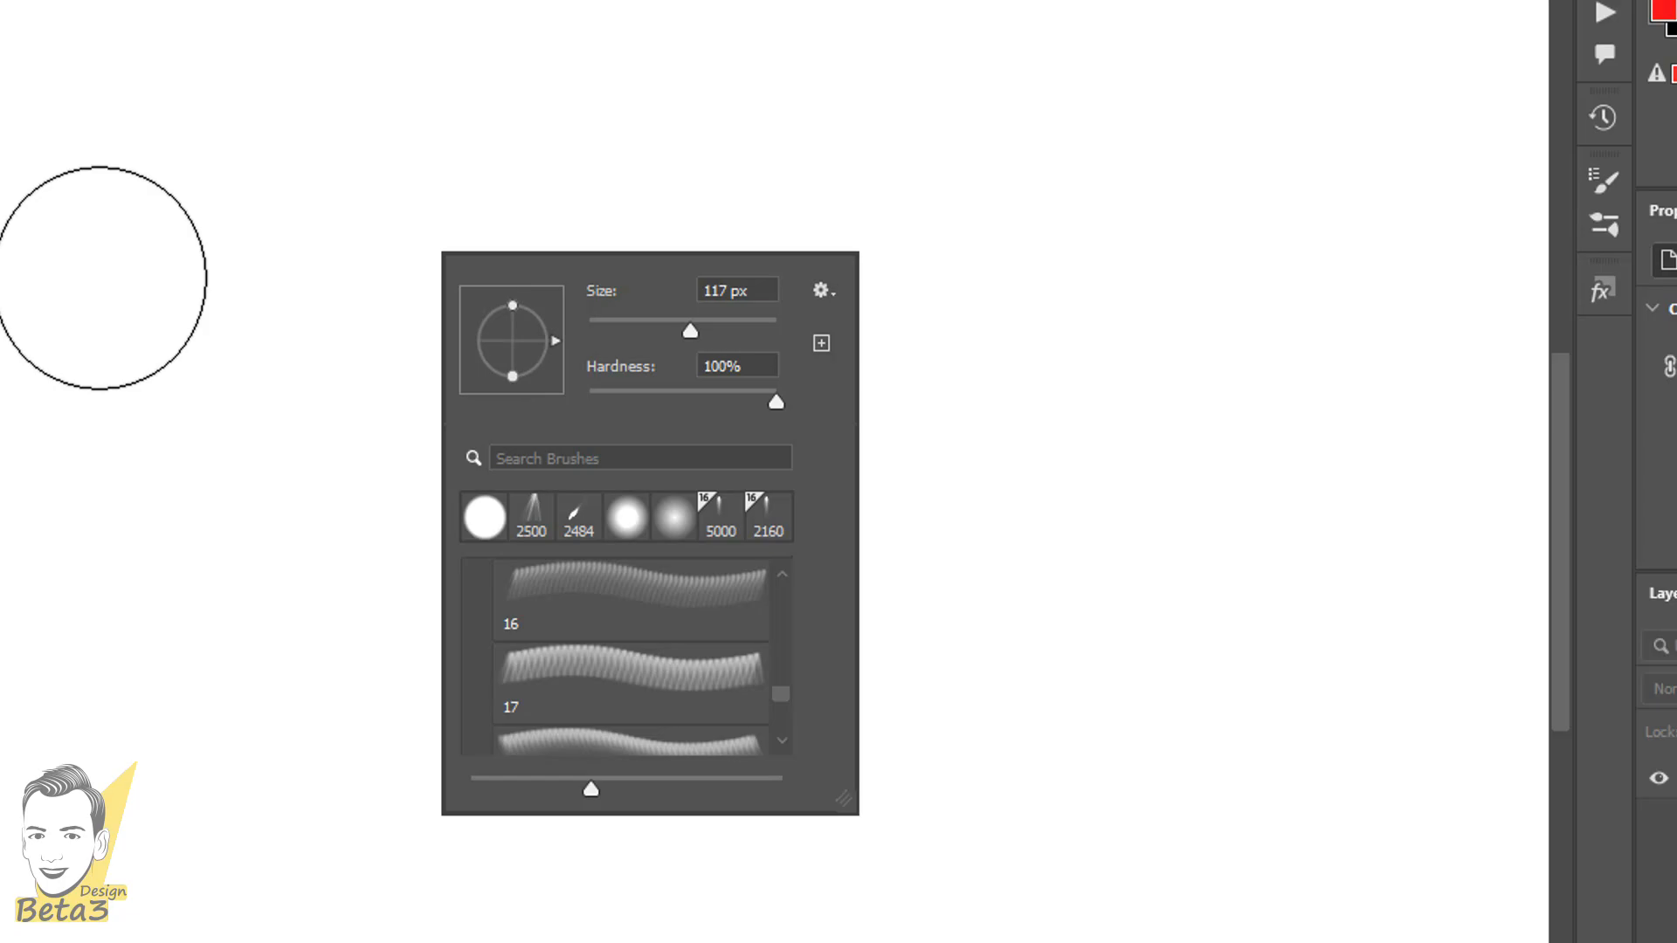
scroll(77, 432, "down", 5)
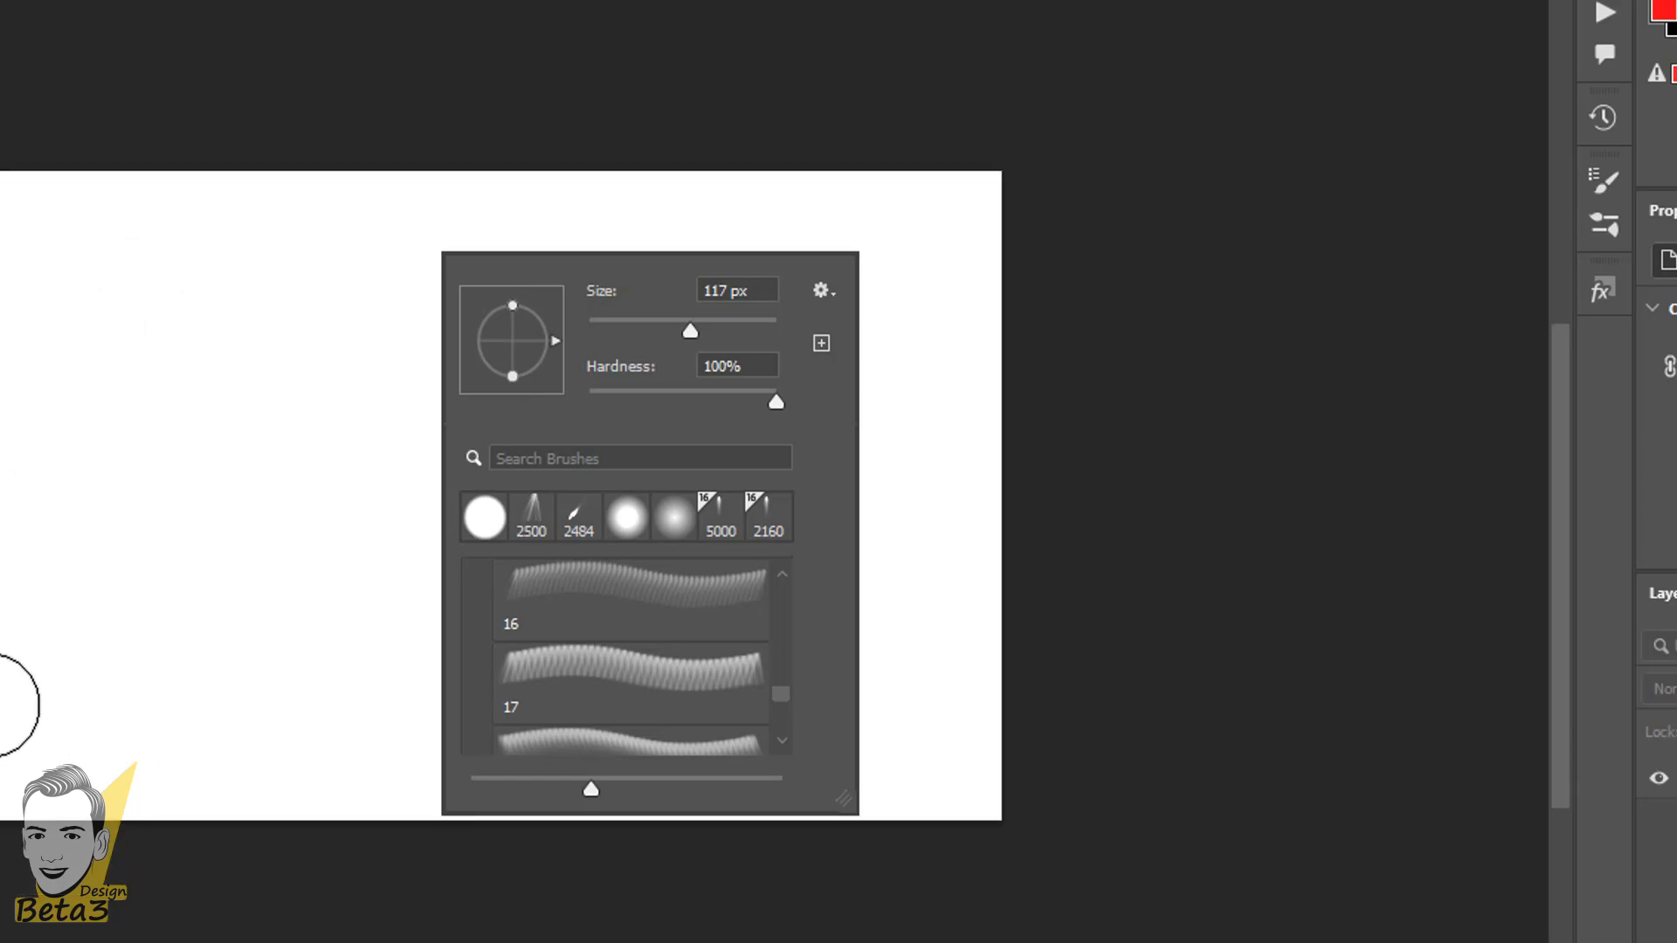
scroll(213, 719, "up", 2)
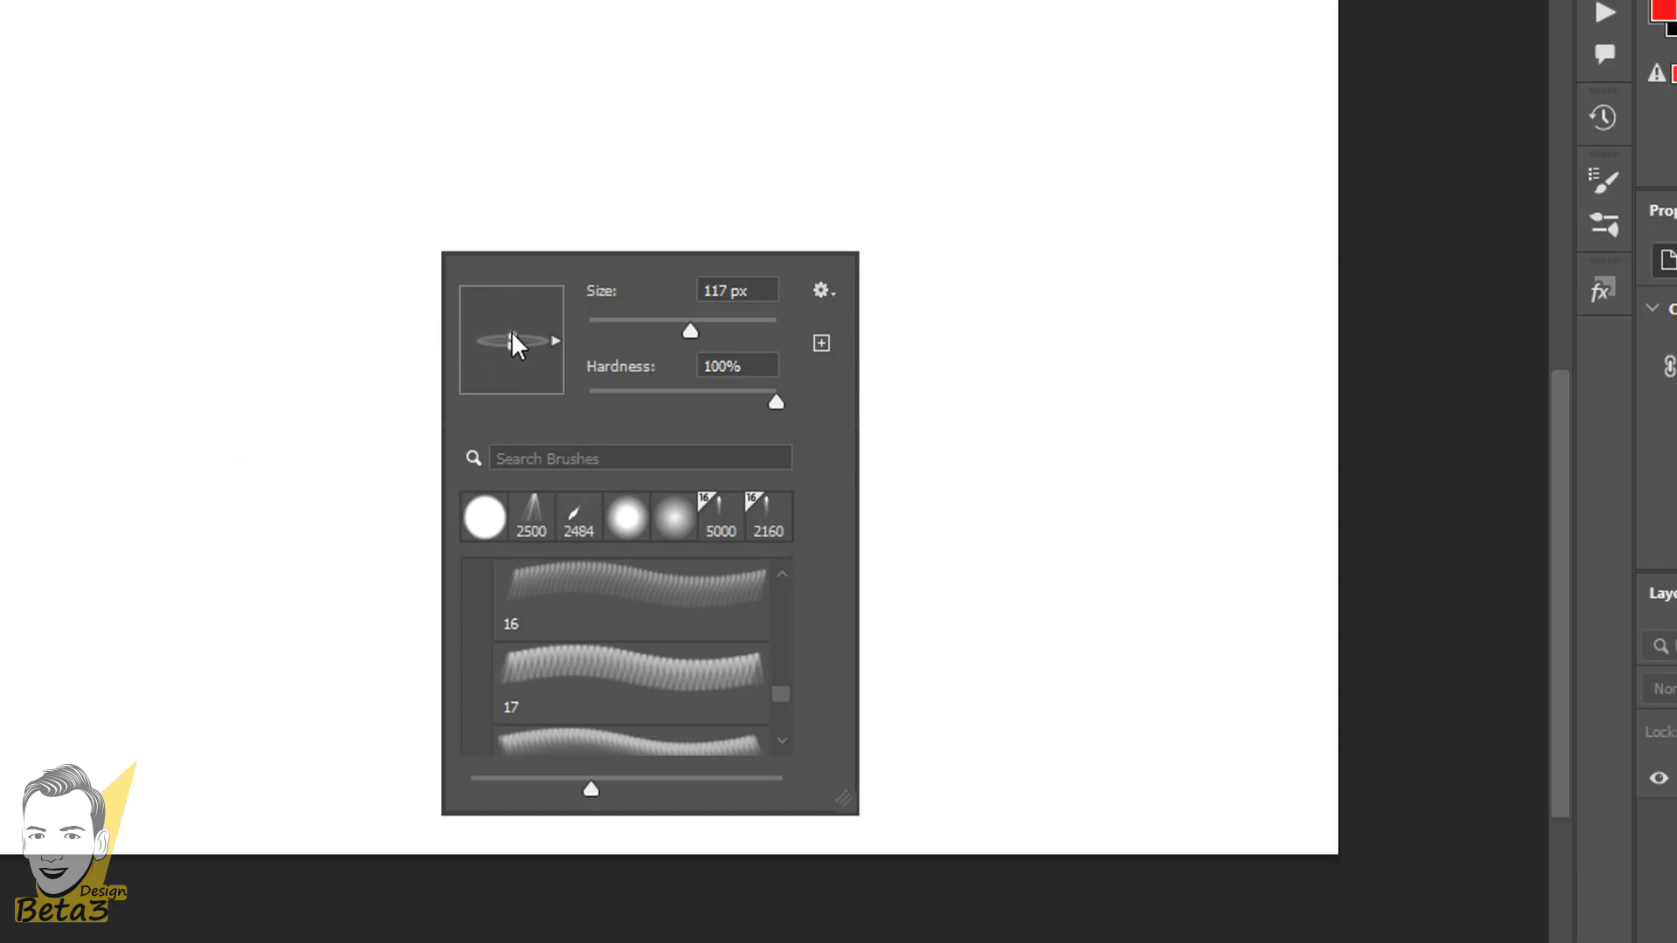
scroll(109, 629, "up", 2)
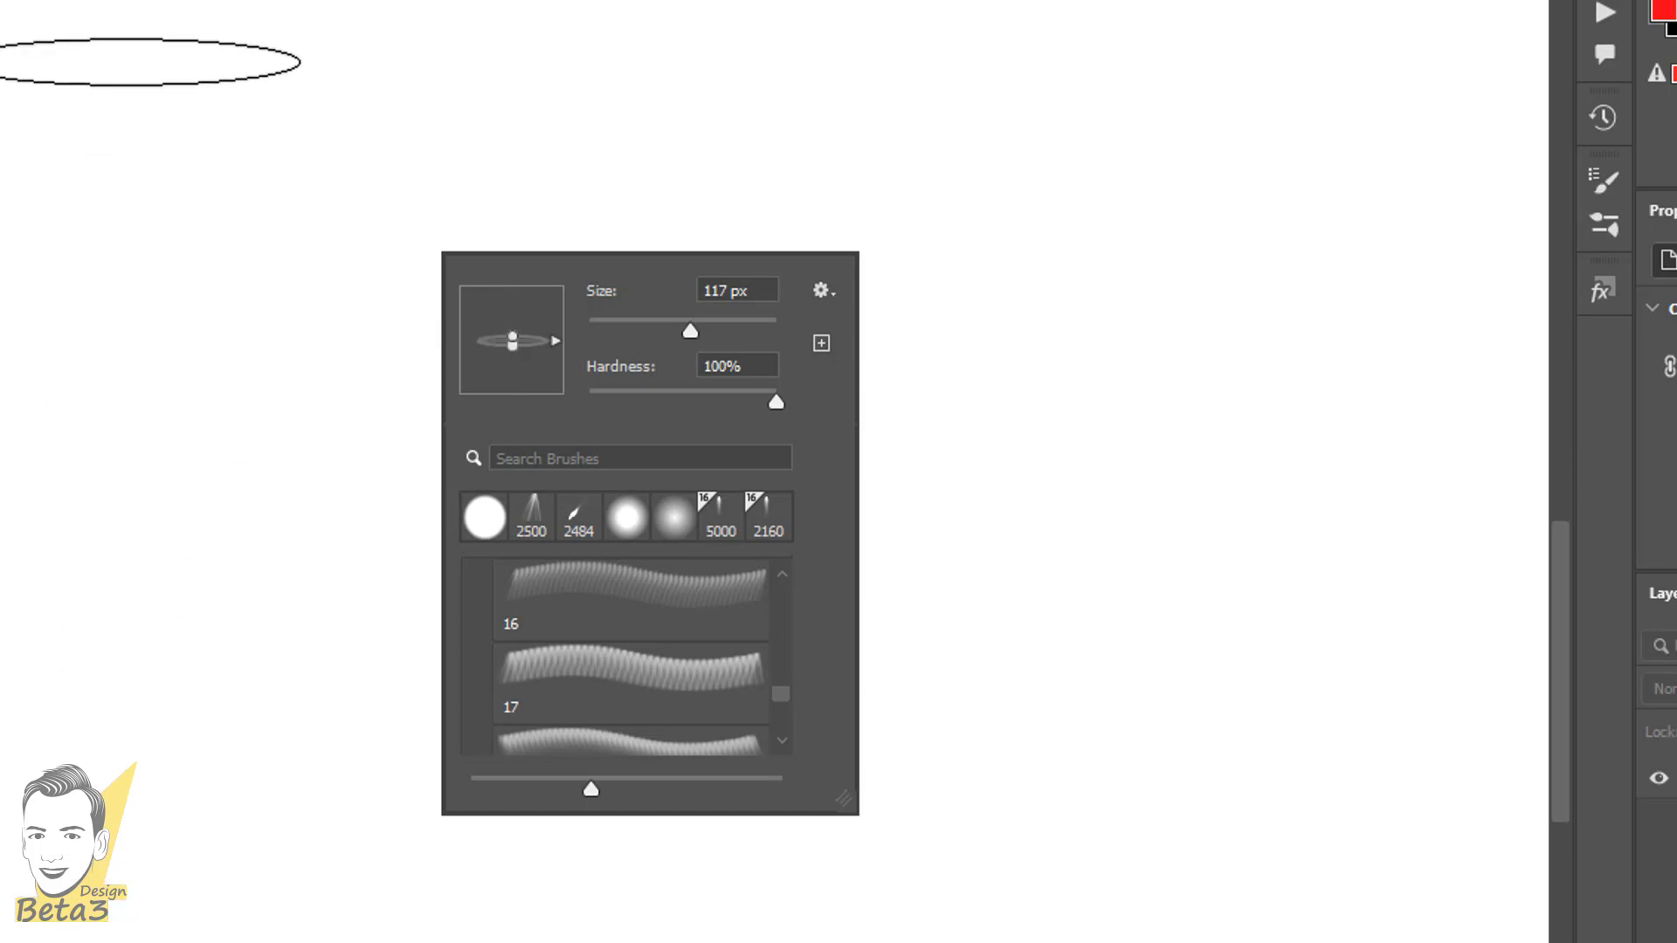
left_click(157, 674)
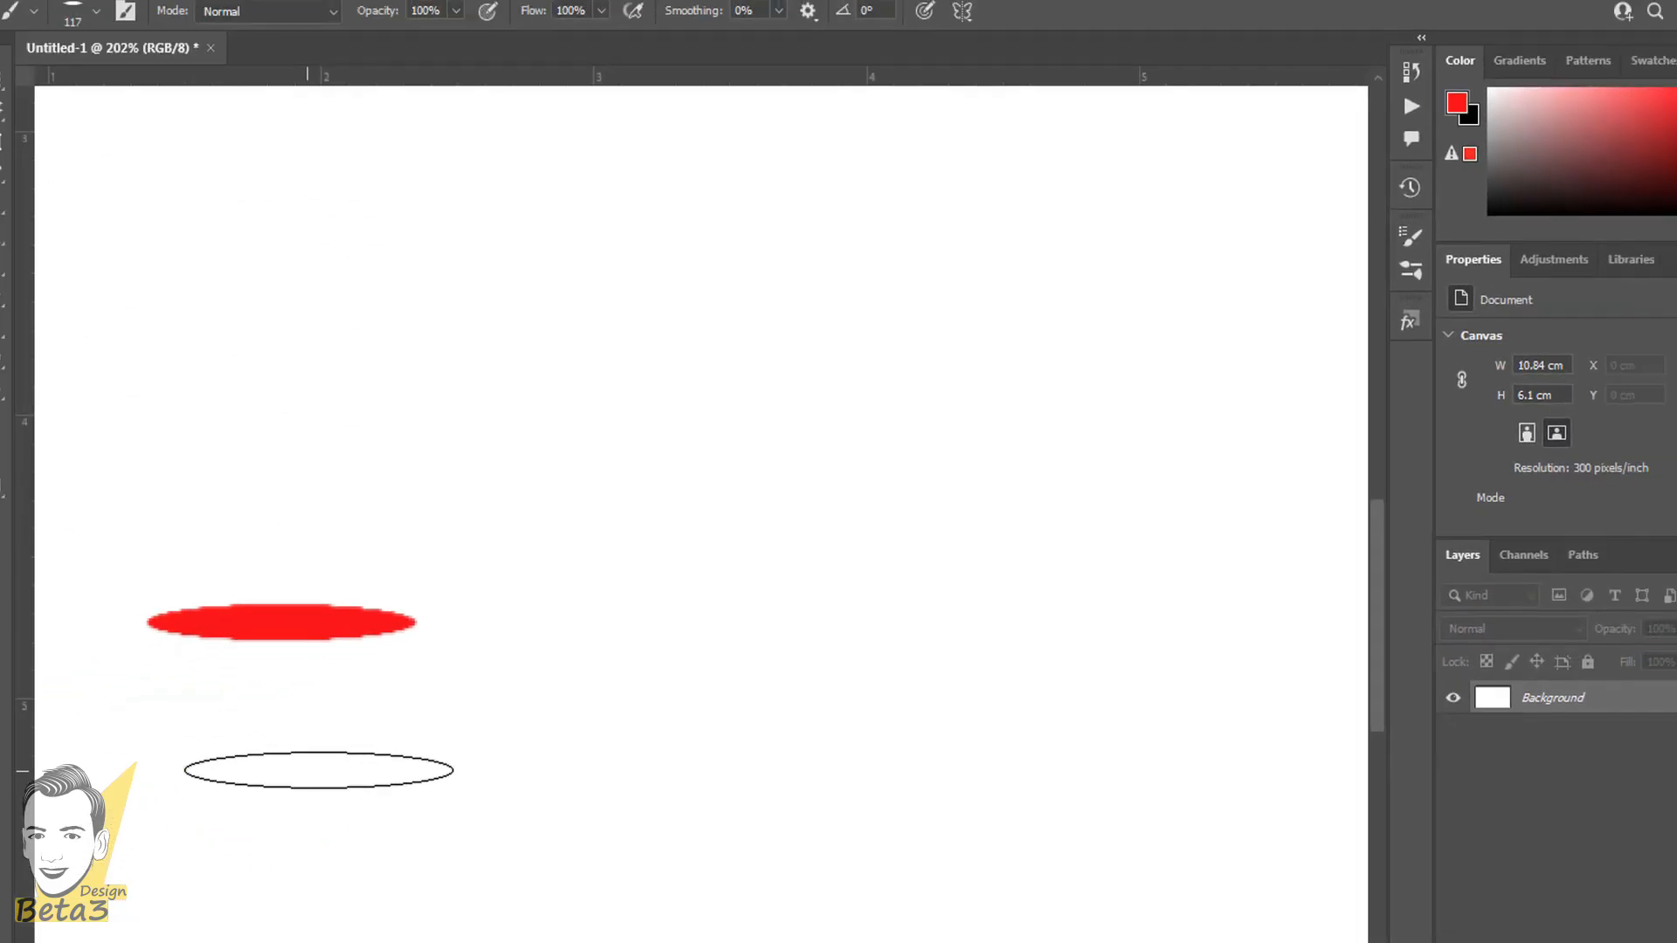
- Set the hardness of the flattened brush tip to 0%
right_click(559, 462)
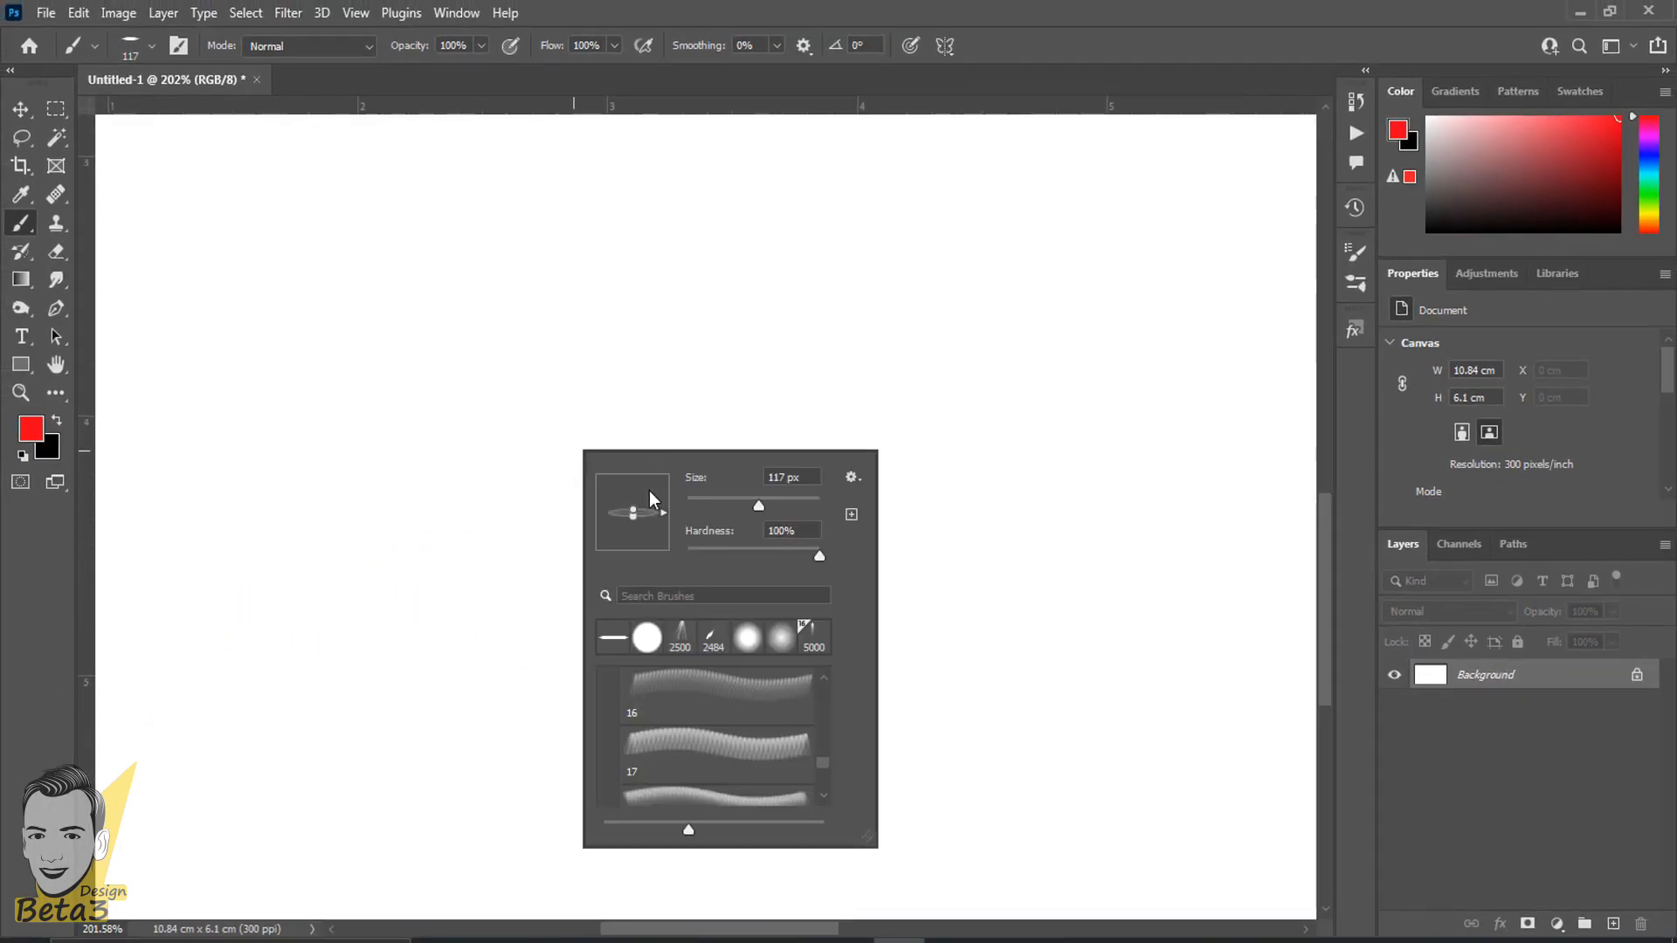
left_click_drag(820, 556, 563, 564)
key("Return")
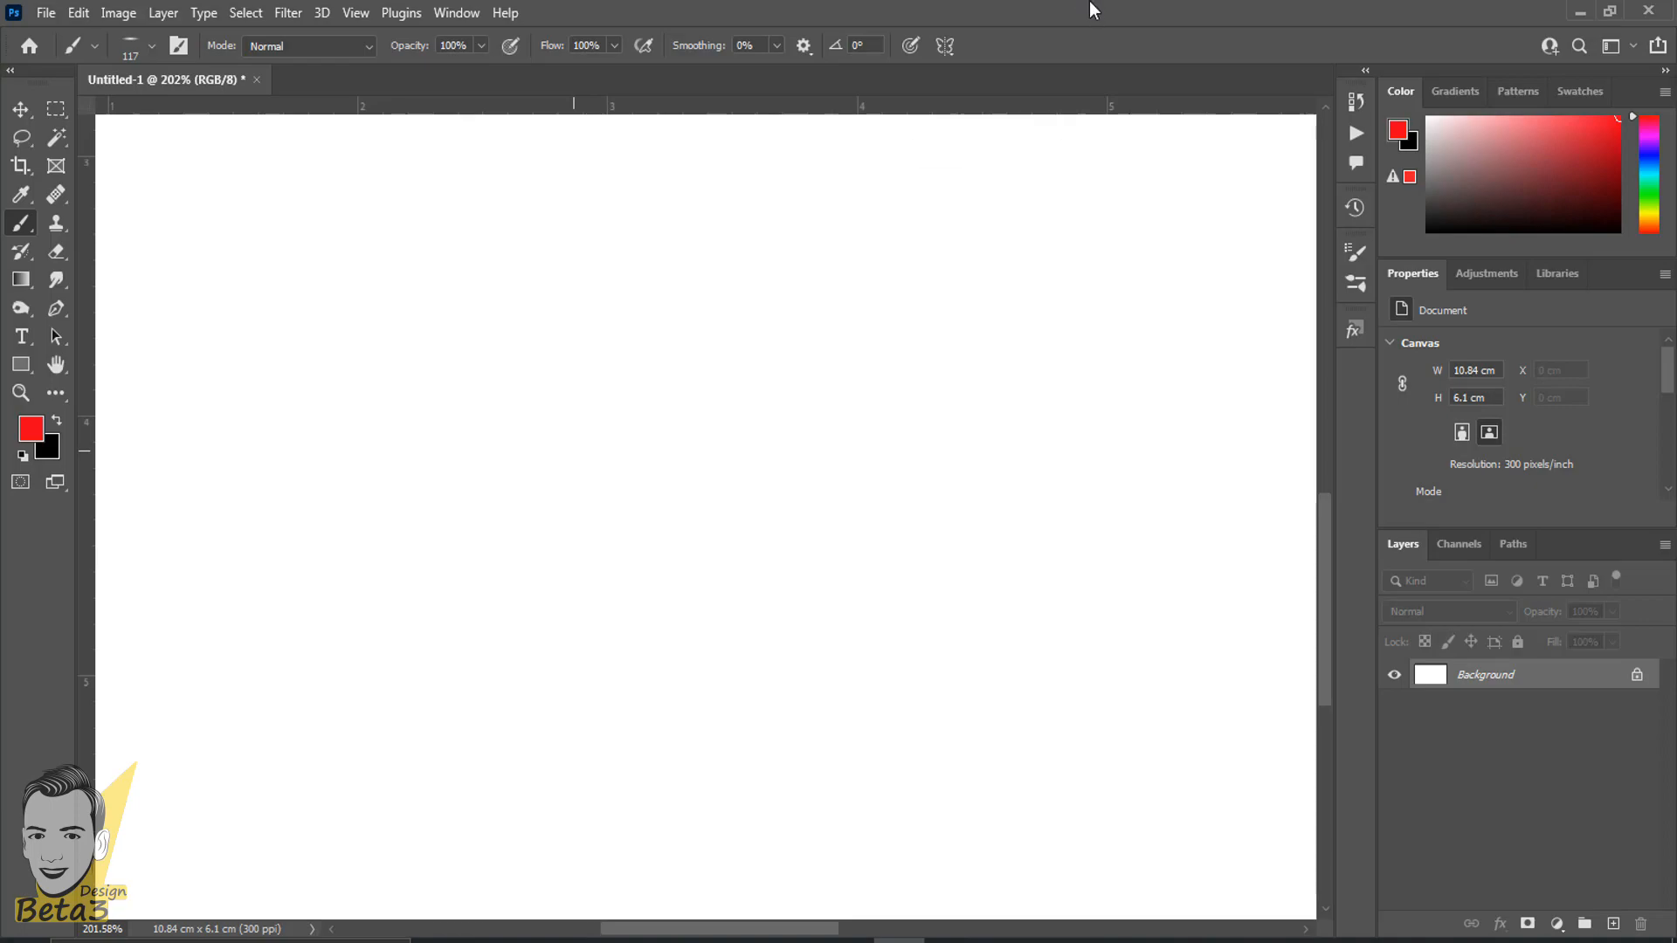
- Try the soft elliptical tip with two single red stamps on the Background layer, undoing each one
left_click(753, 567)
scroll(696, 701, "up", 1)
scroll(696, 701, "down", 2)
key("ctrl+z")
left_click(689, 651)
scroll(677, 703, "down", 8)
key("ctrl+z")
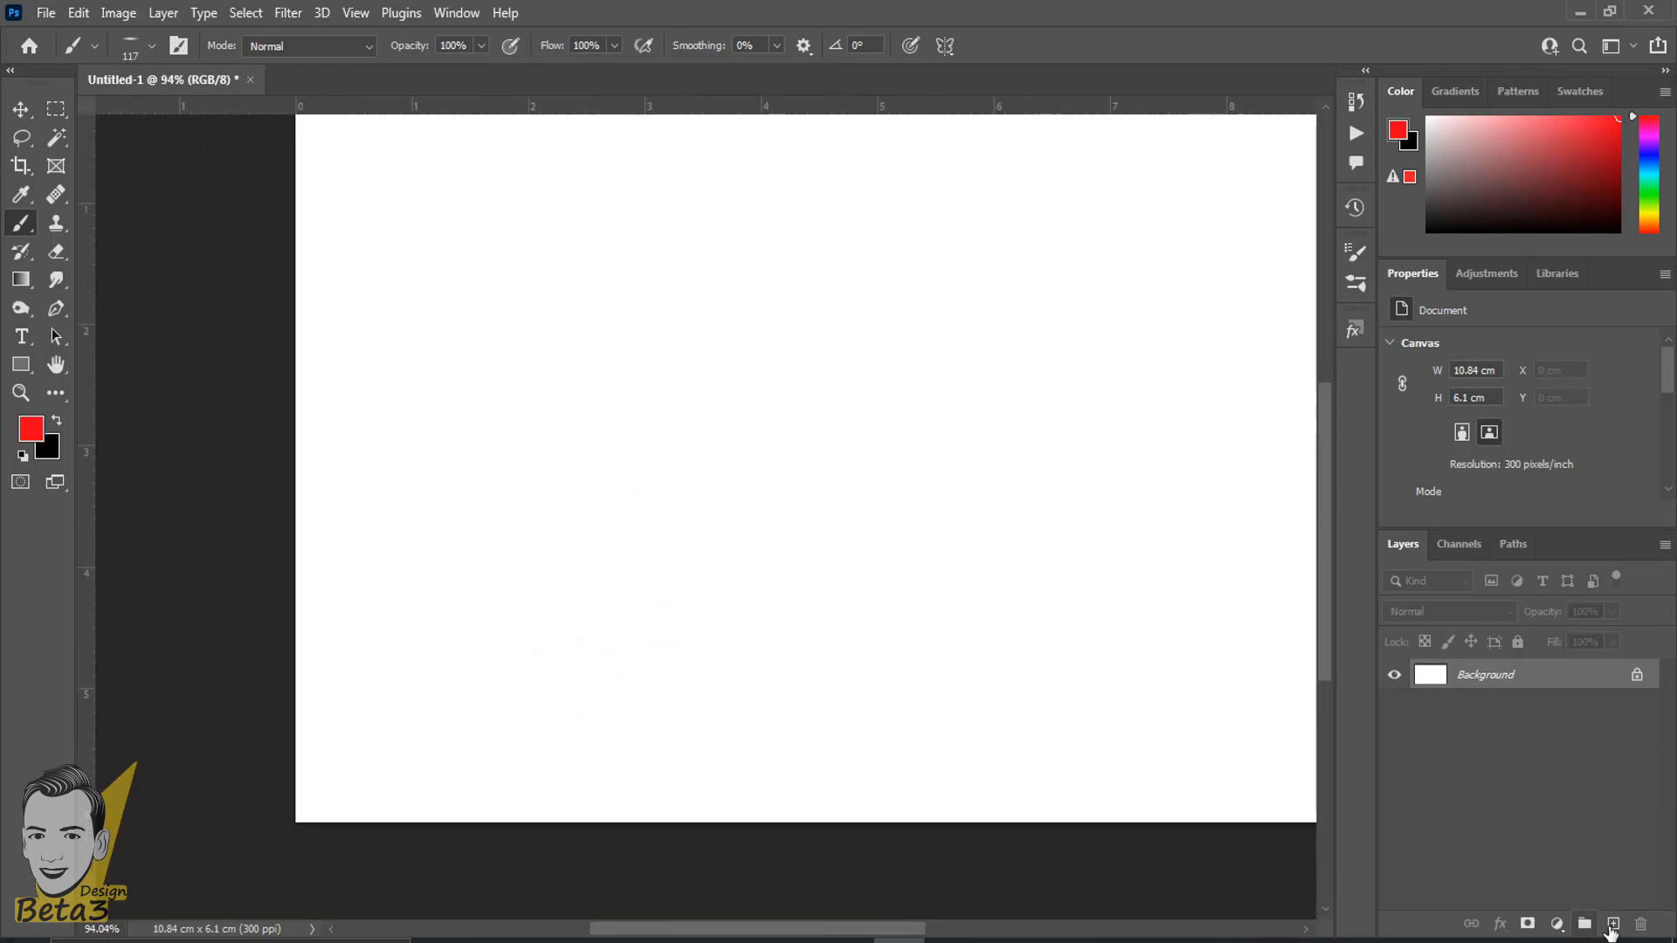
- Test a soft red stamp on a new layer by enlarging it to about 7.48 by 0.99 cm, and delete that layer
left_click(1613, 923)
left_click(843, 655)
key("ctrl+t")
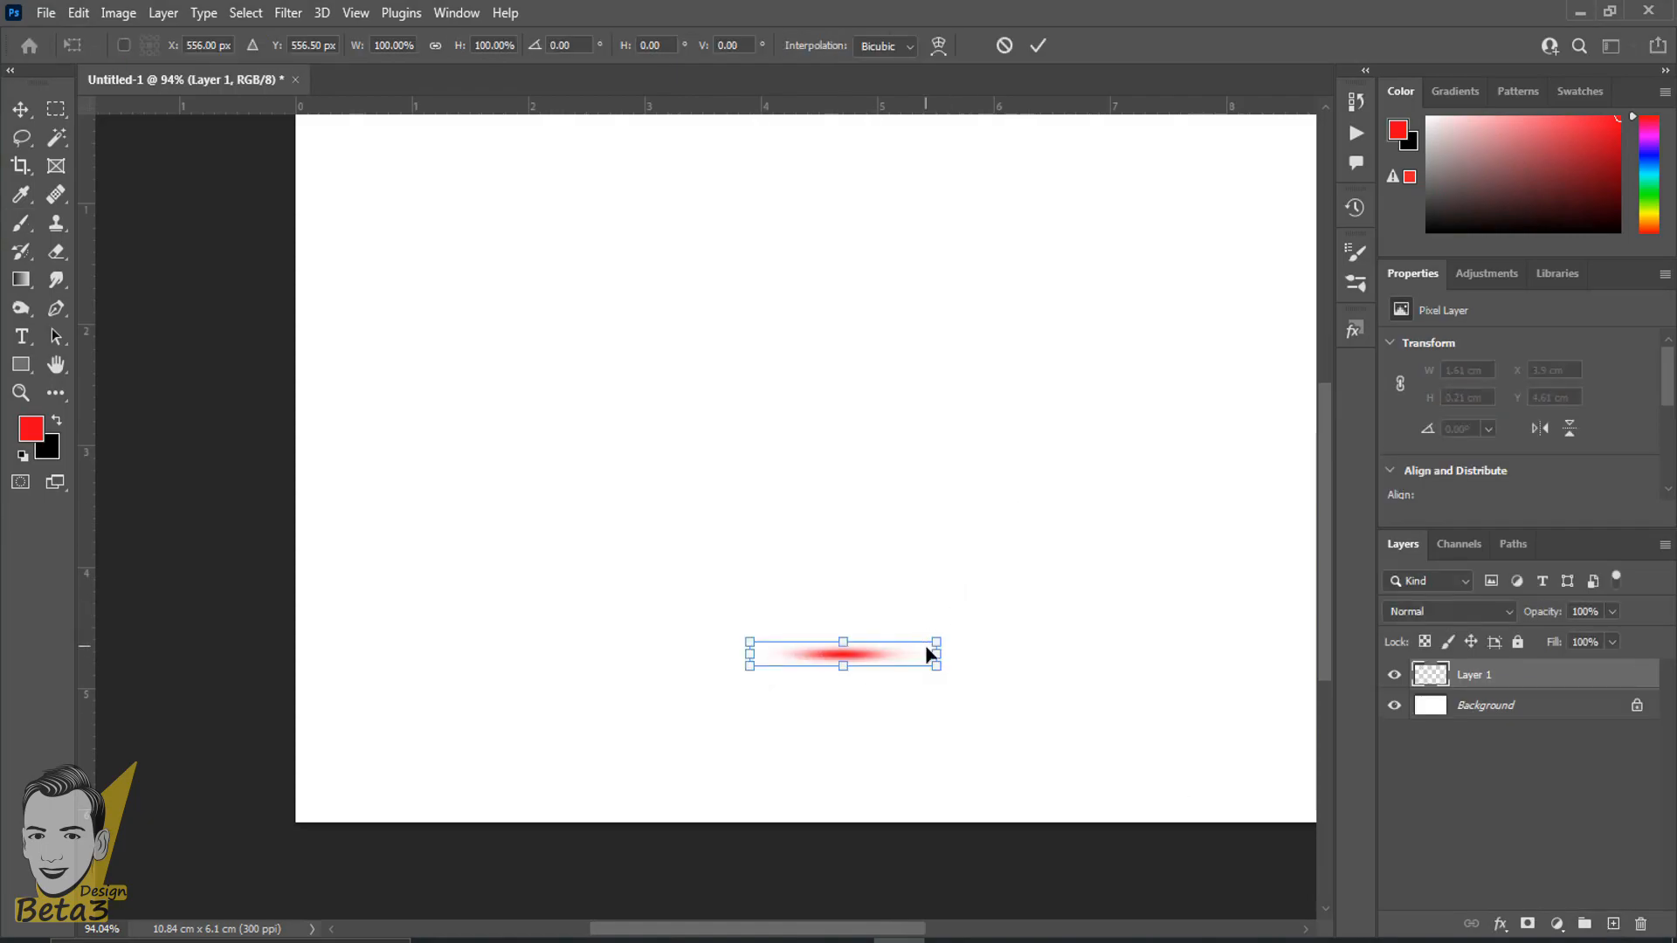
left_click_drag(936, 641, 1272, 524)
key("Return")
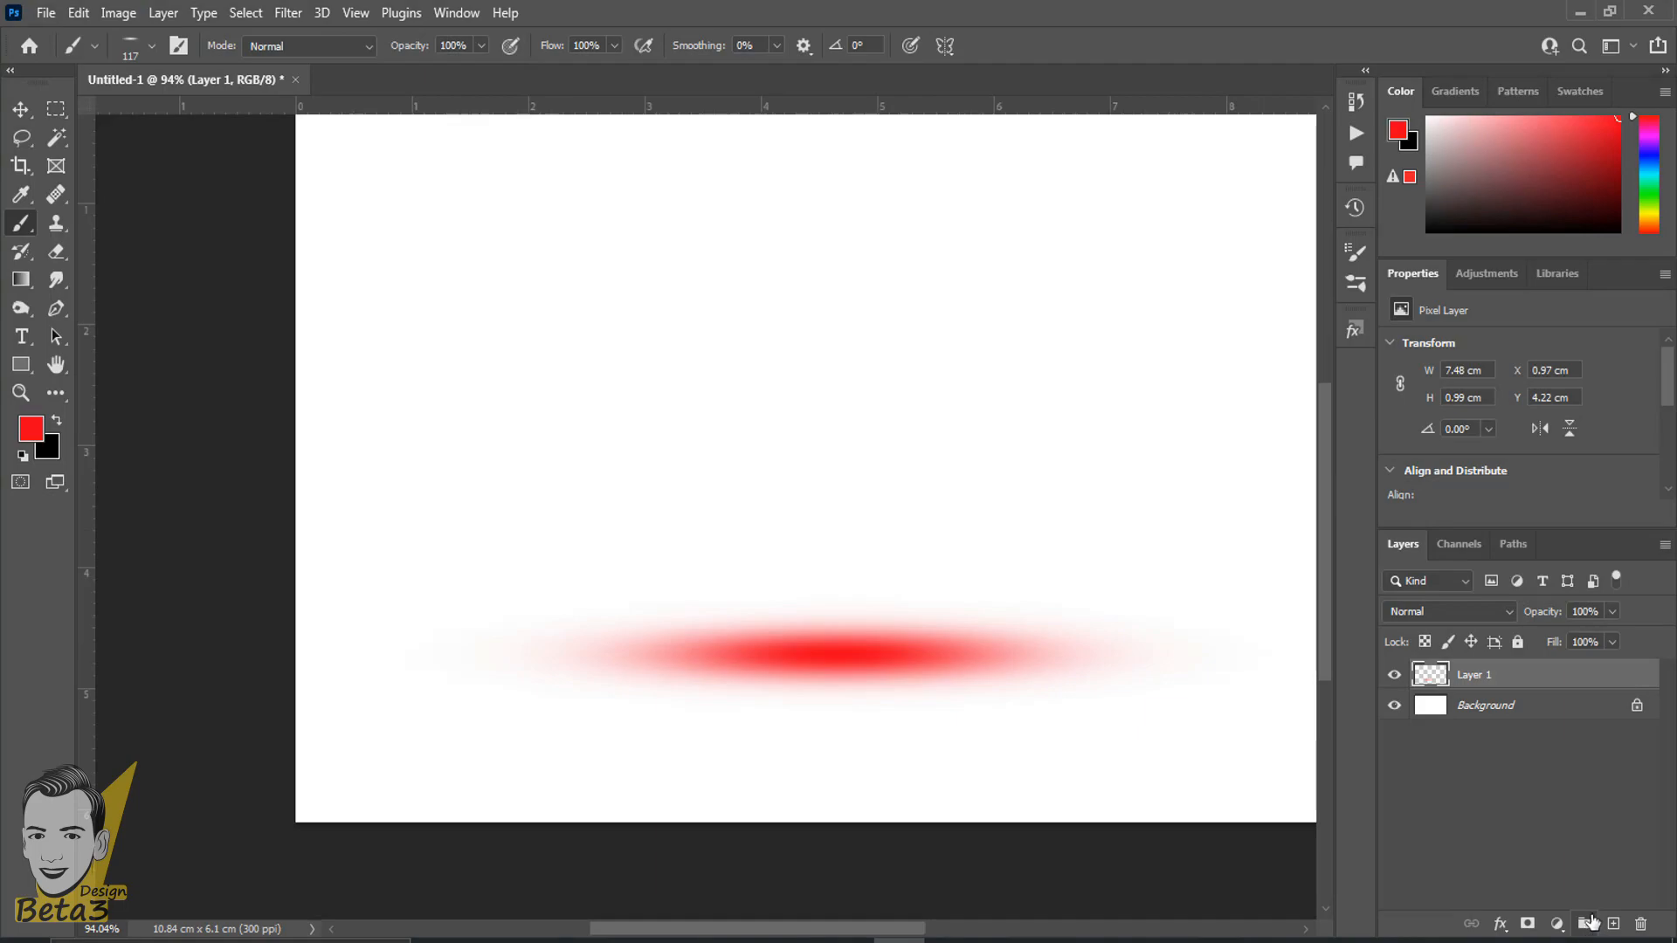
left_click_drag(1591, 922, 1641, 923)
- Rotate the flattened brush tip to an angle of 36°
right_click(752, 330)
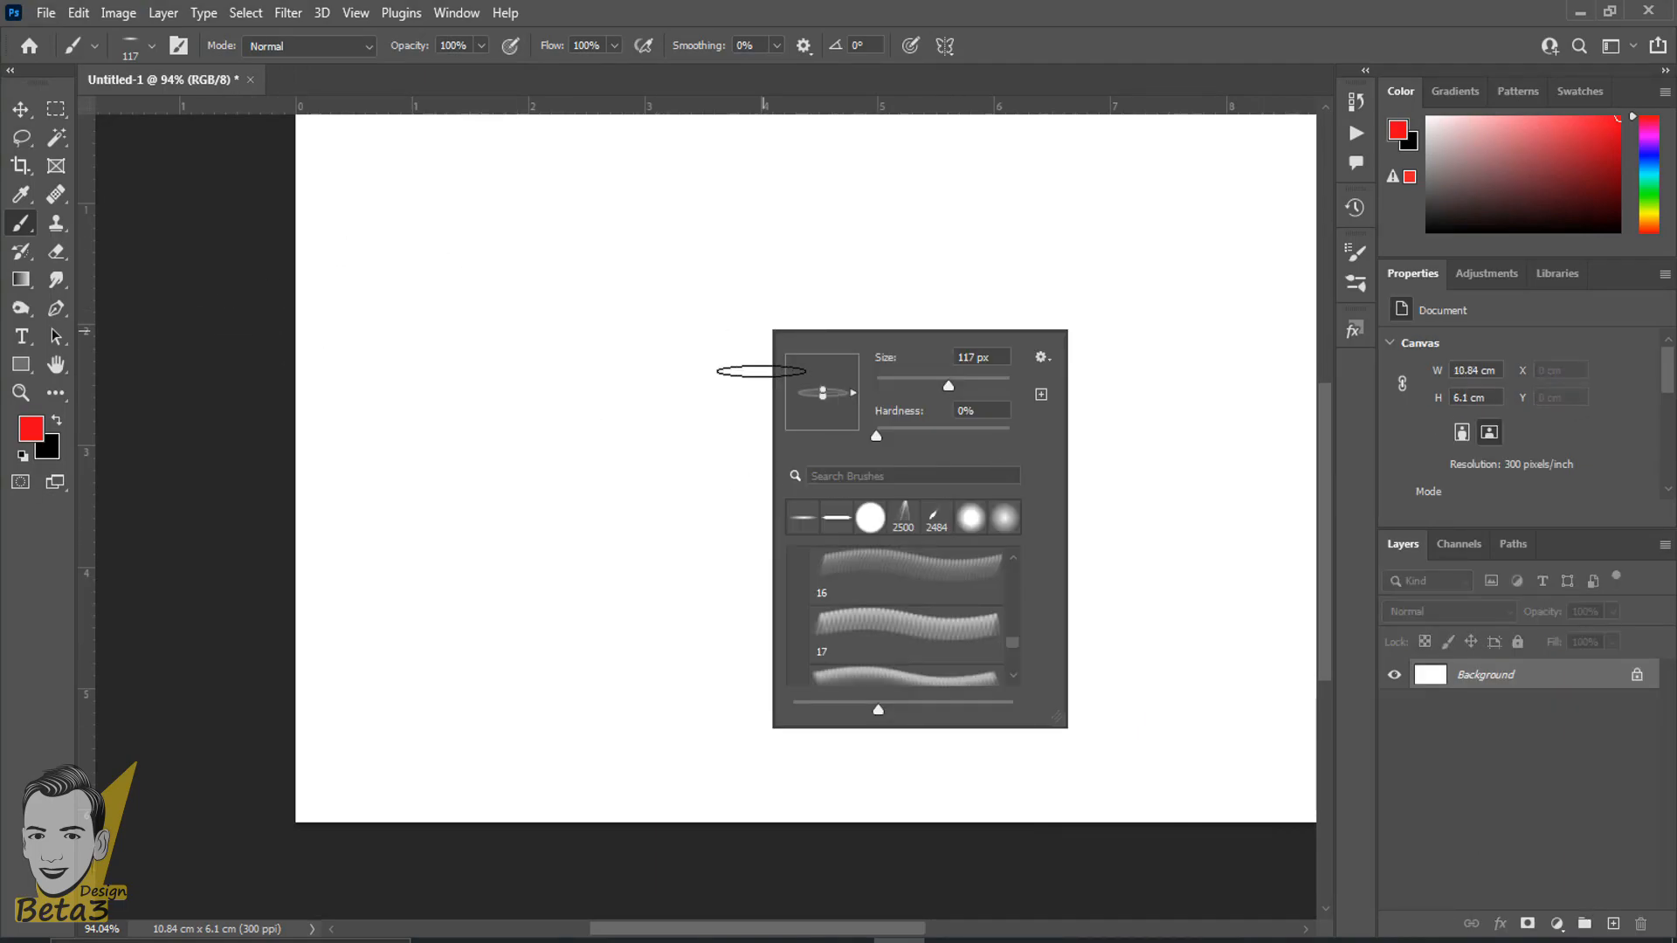
scroll(855, 395, "up", 6)
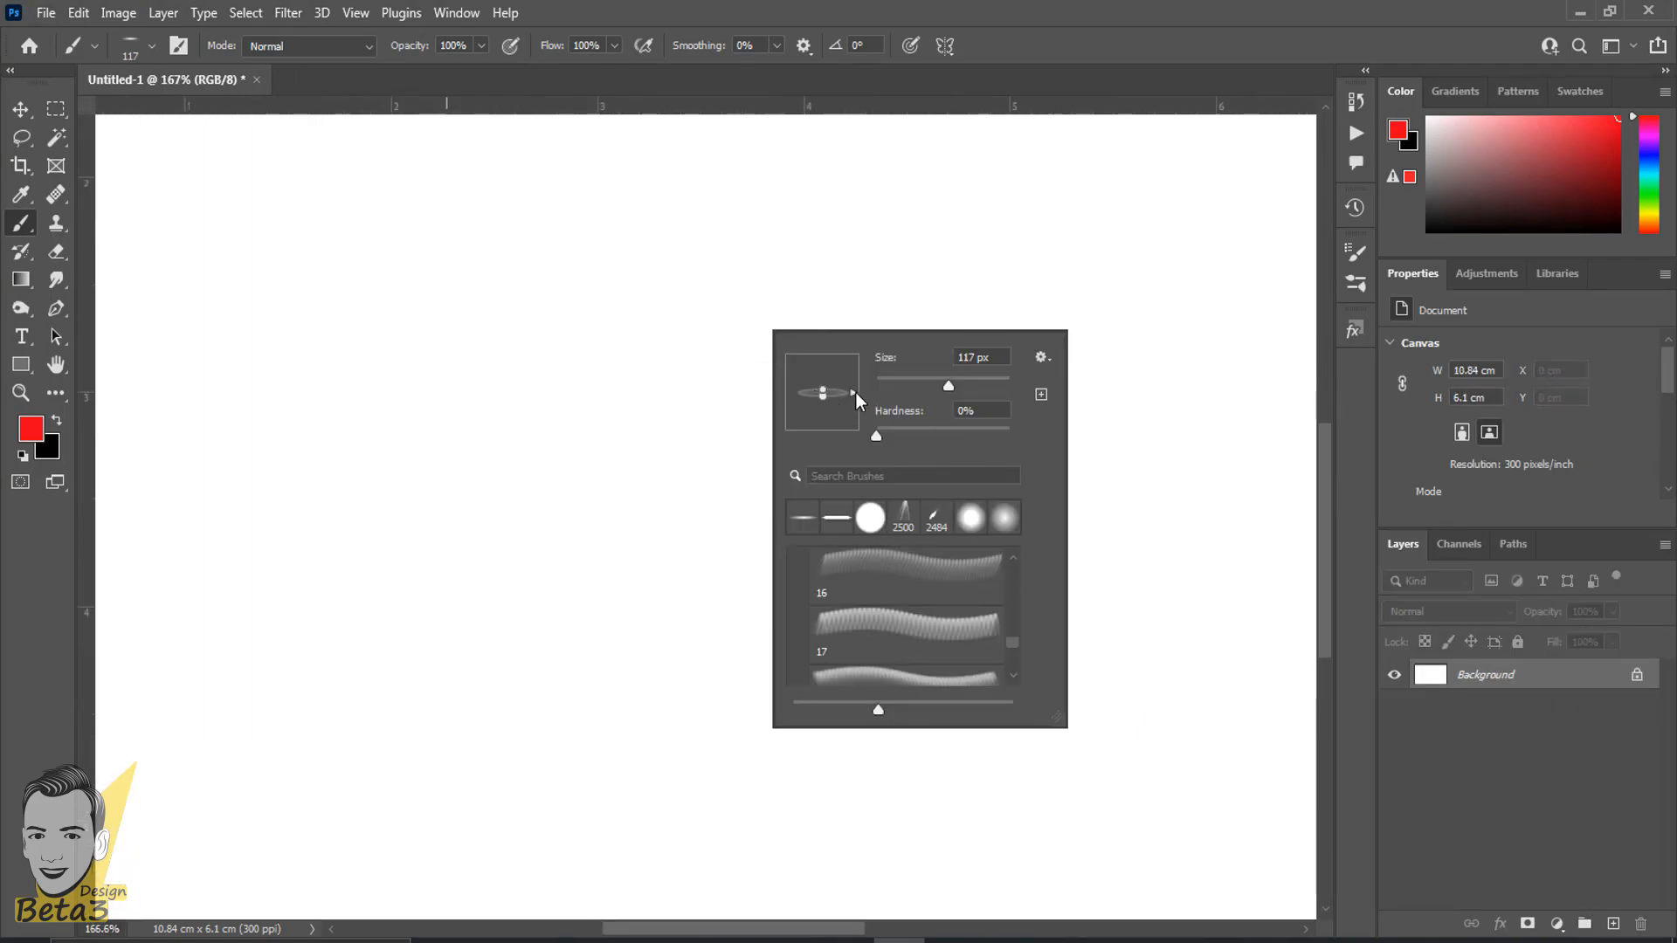
mouse_move(856, 400)
left_mouse_down()
mouse_move(872, 359)
mouse_move(696, 329)
mouse_move(969, 296)
left_mouse_up()
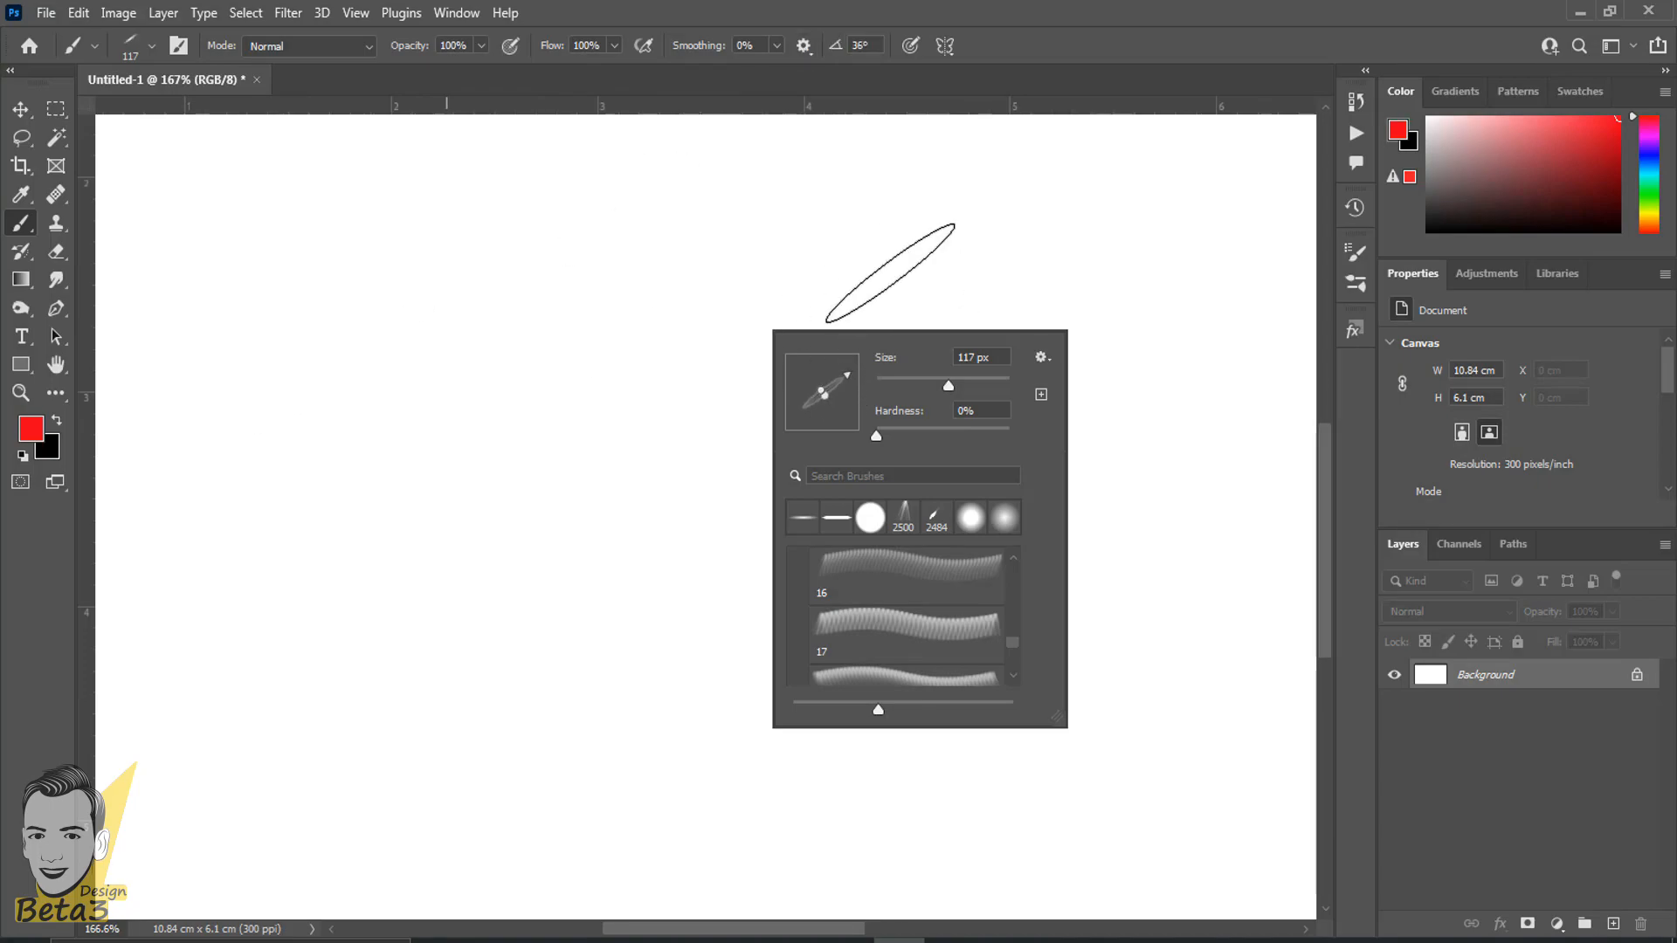
- Rotate the flattened brush tip to an angle of -72°
left_click_drag(862, 374, 844, 449)
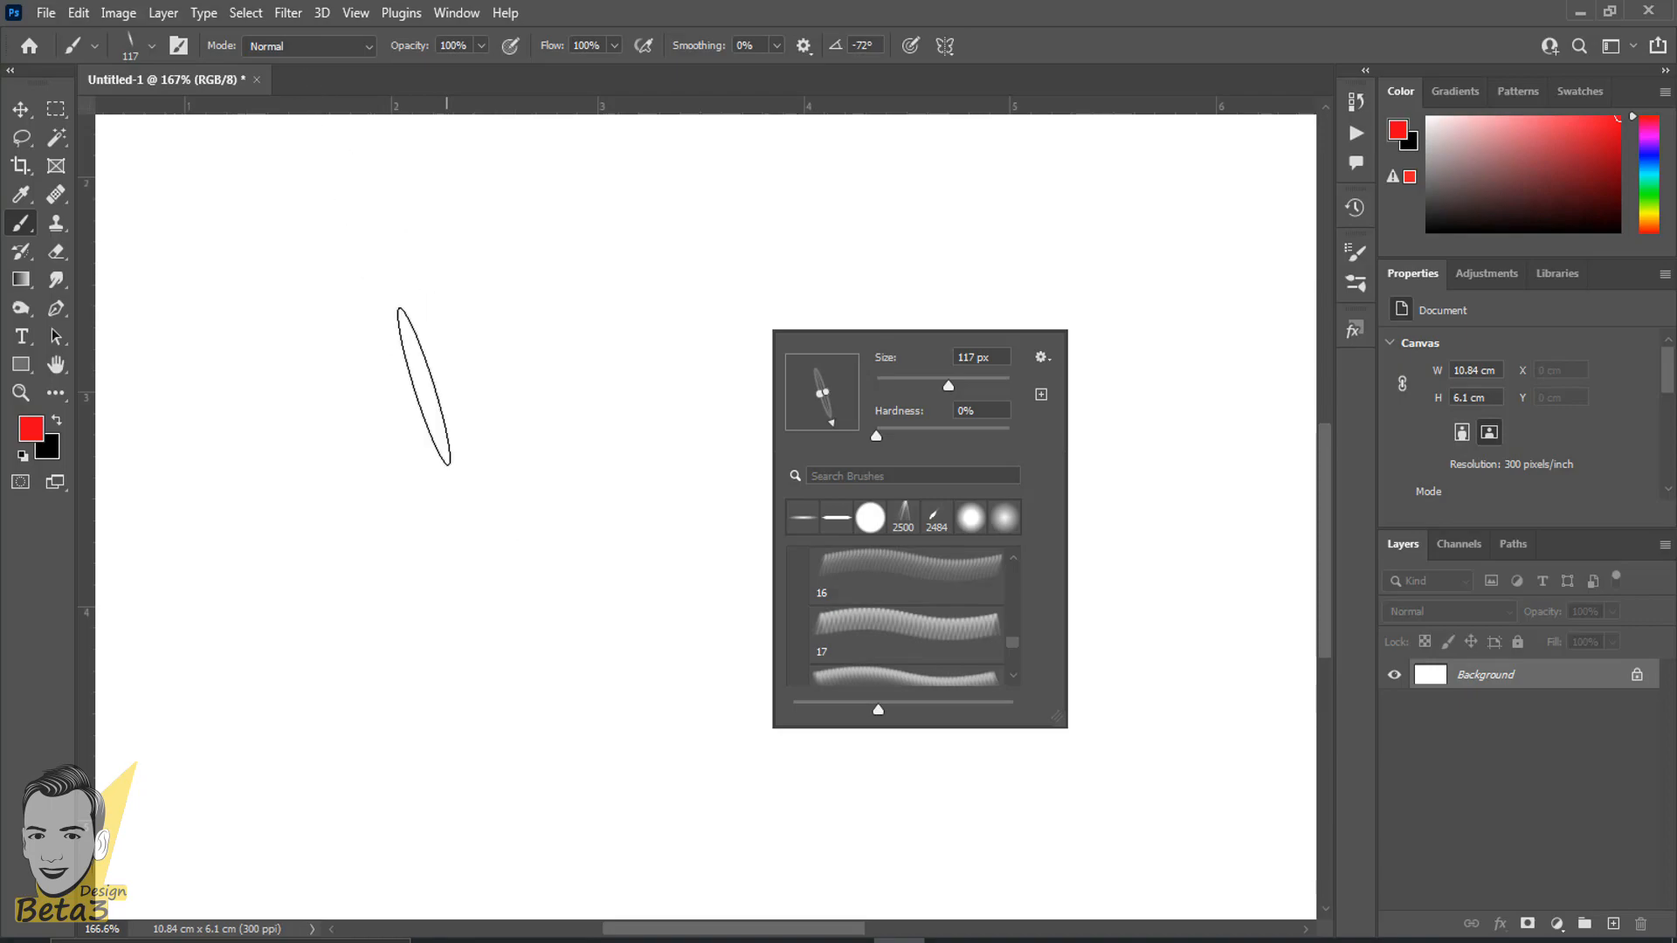
left_click(961, 3)
scroll(899, 435, "down", 6)
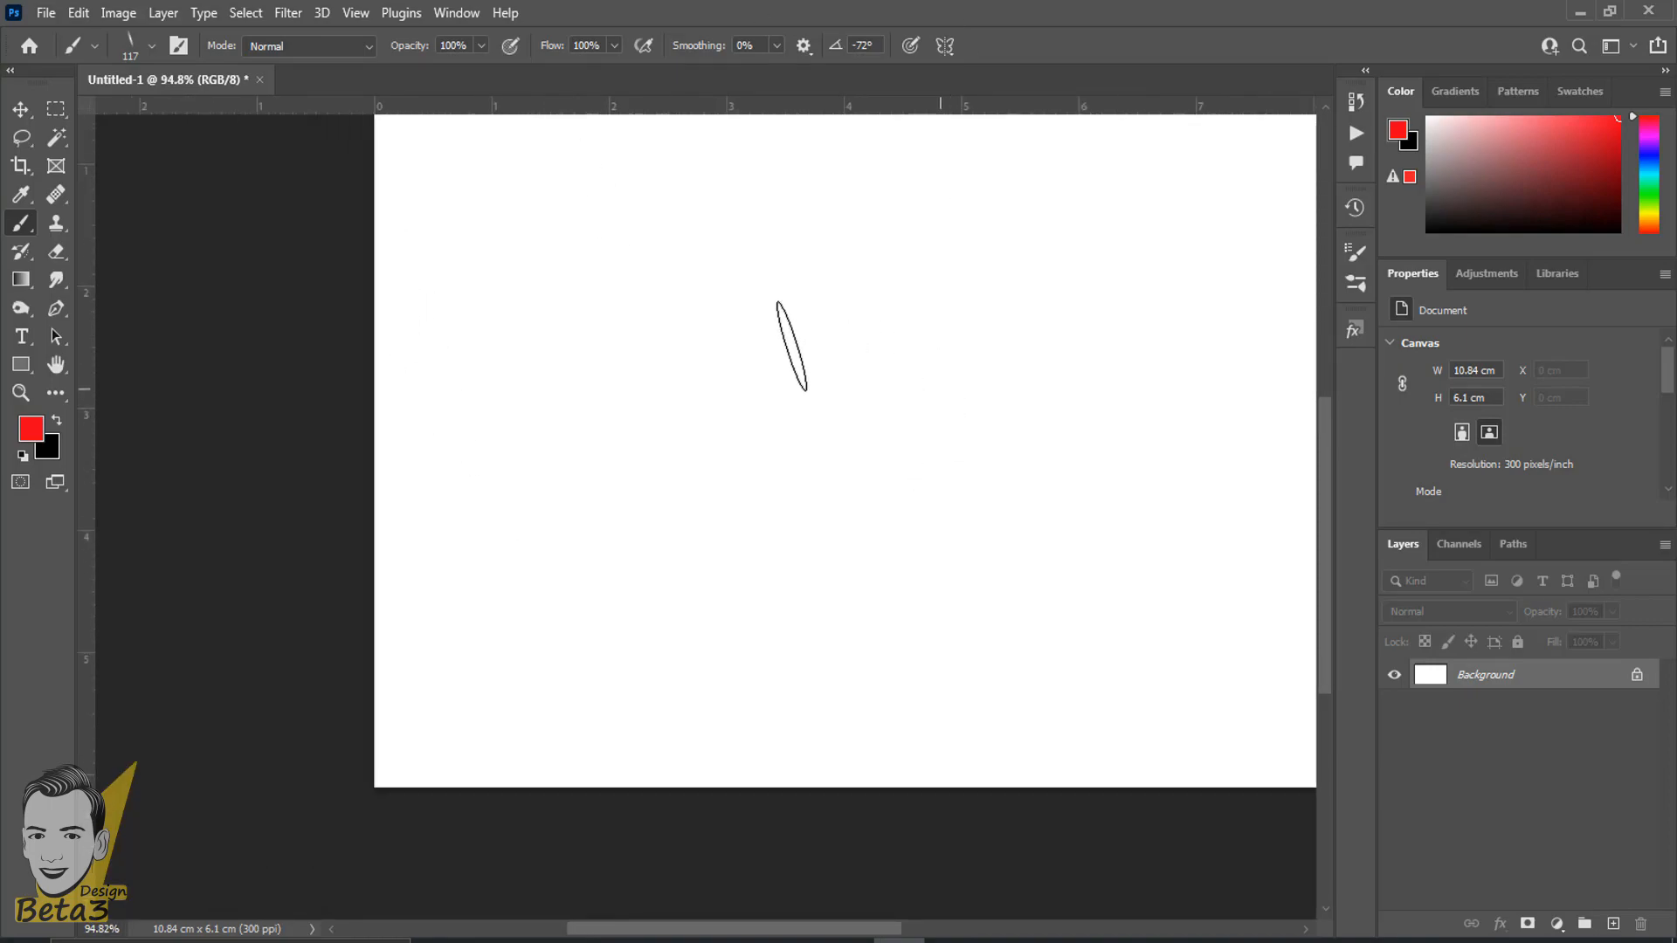
scroll(781, 354, "down", 3)
left_click_drag(687, 441, 667, 449)
right_click(752, 364)
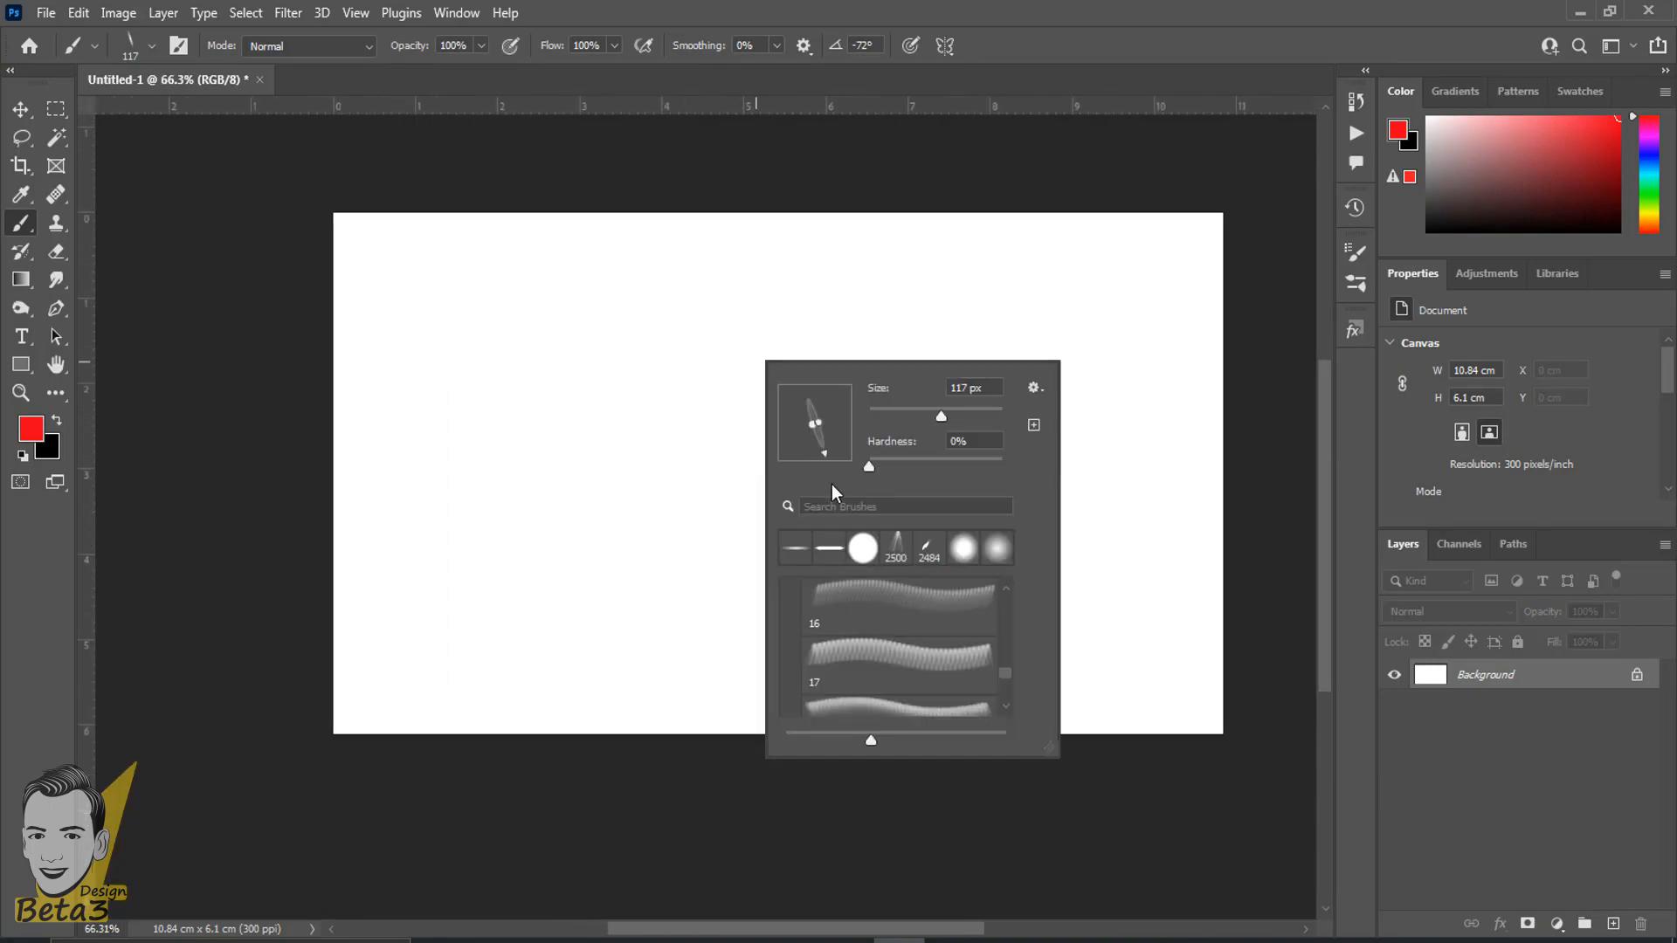
left_click(868, 7)
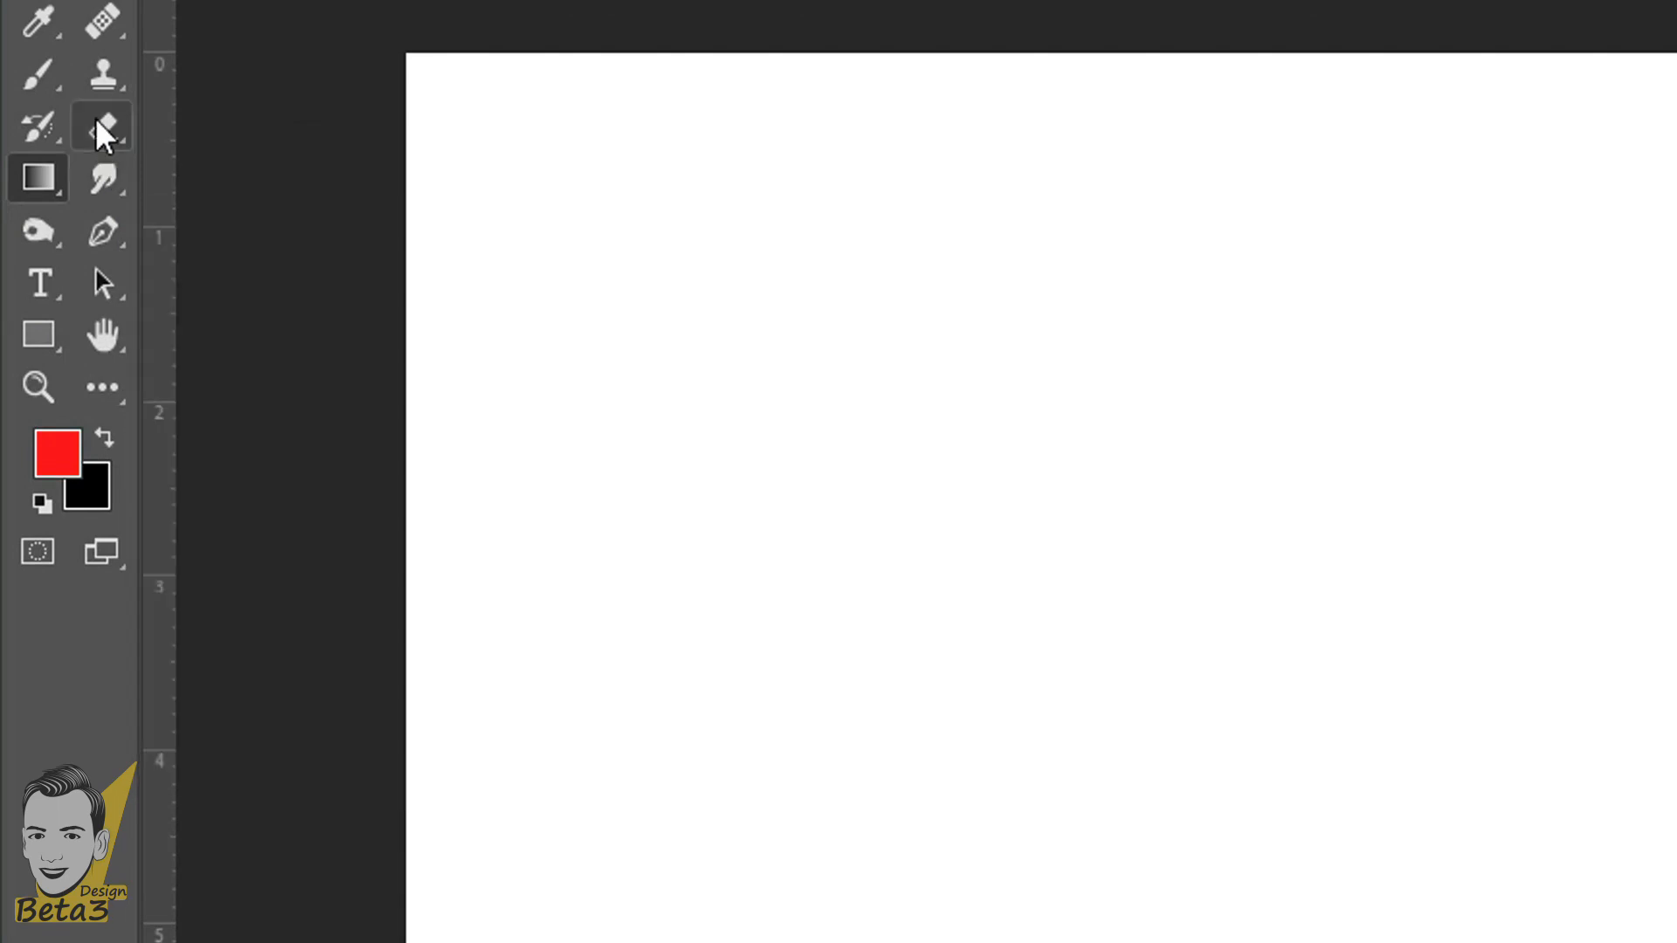
- Choose the standard Eraser Tool from the group of eraser tools
right_click(96, 118)
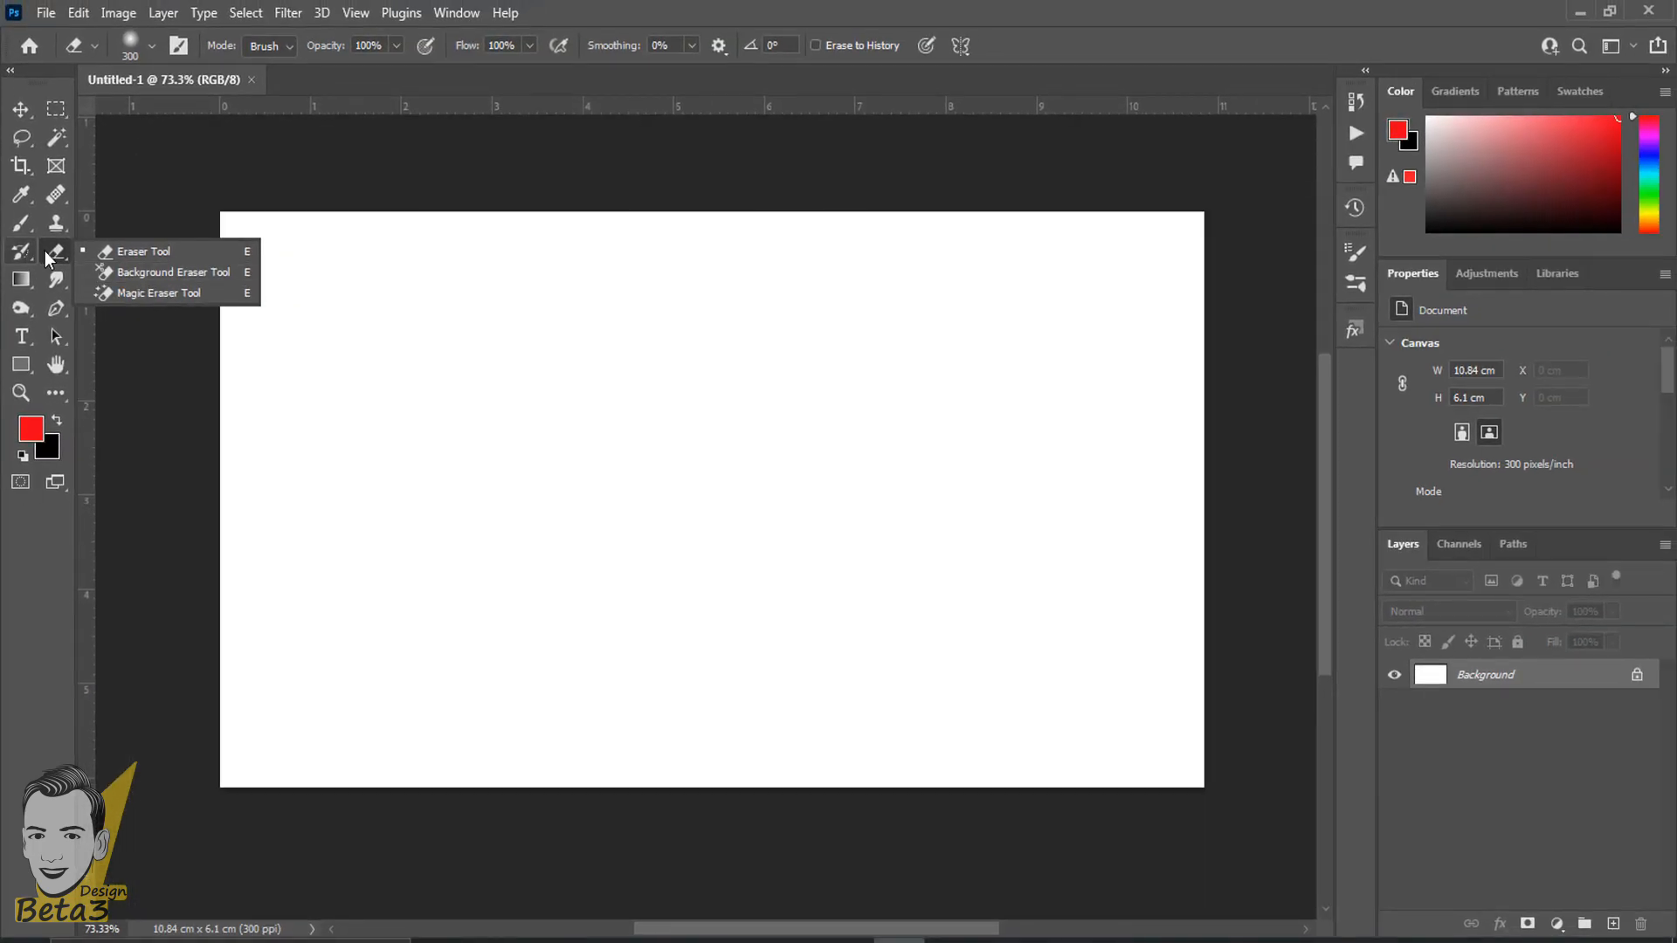
left_click(96, 126)
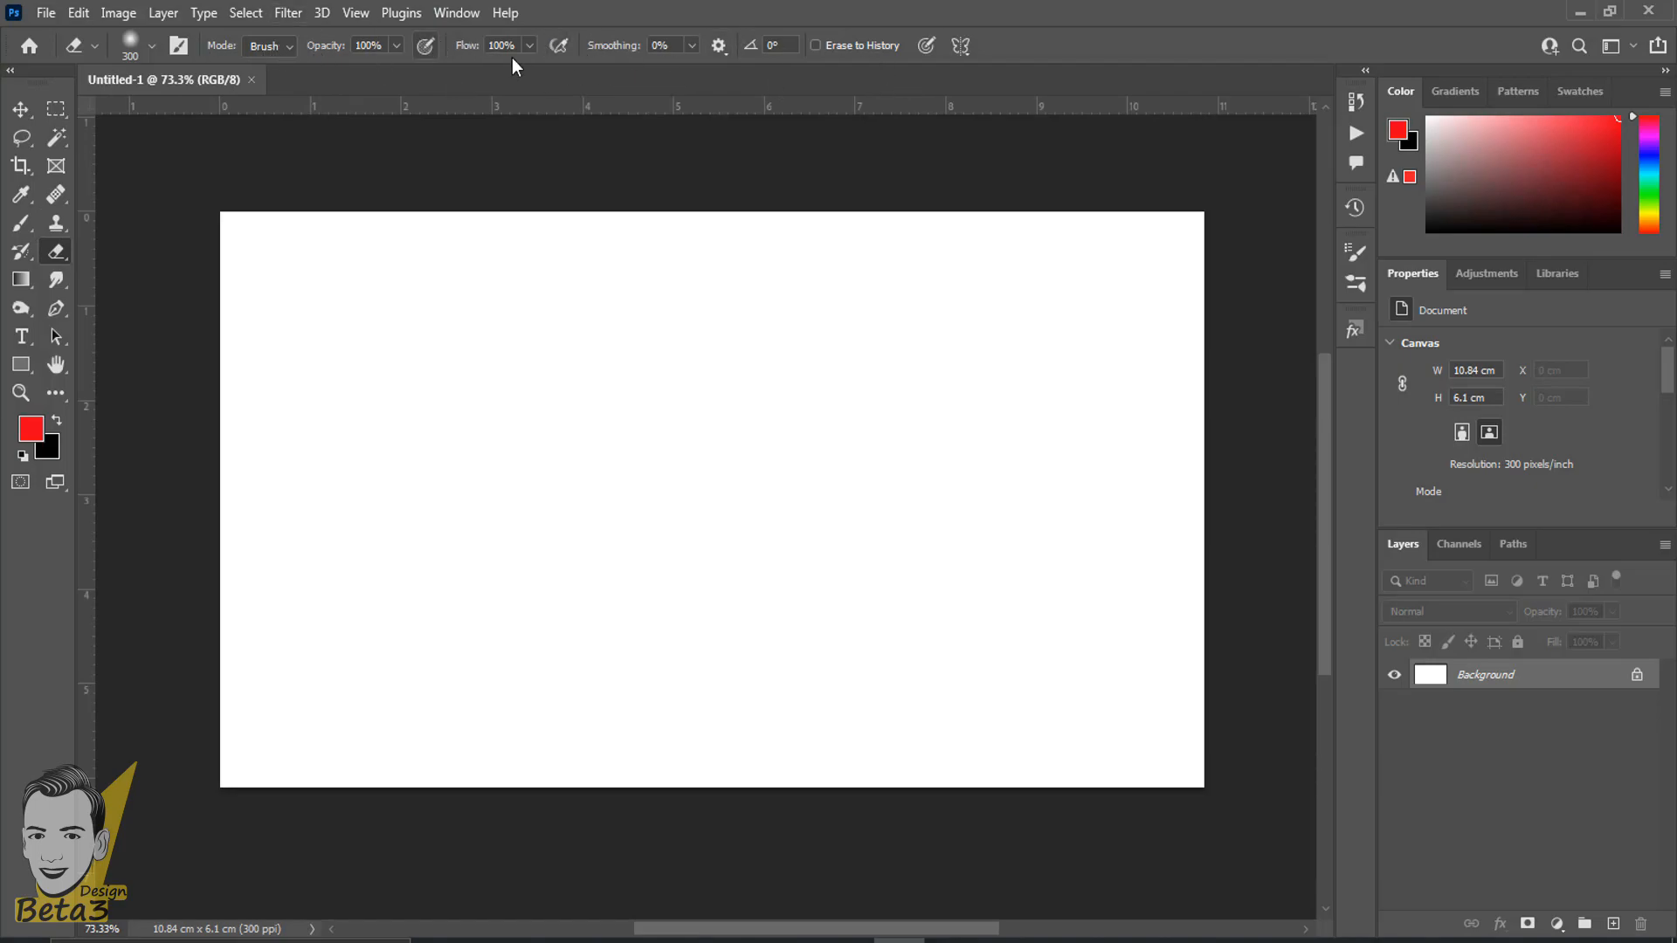
scroll(348, 285, "up", 5)
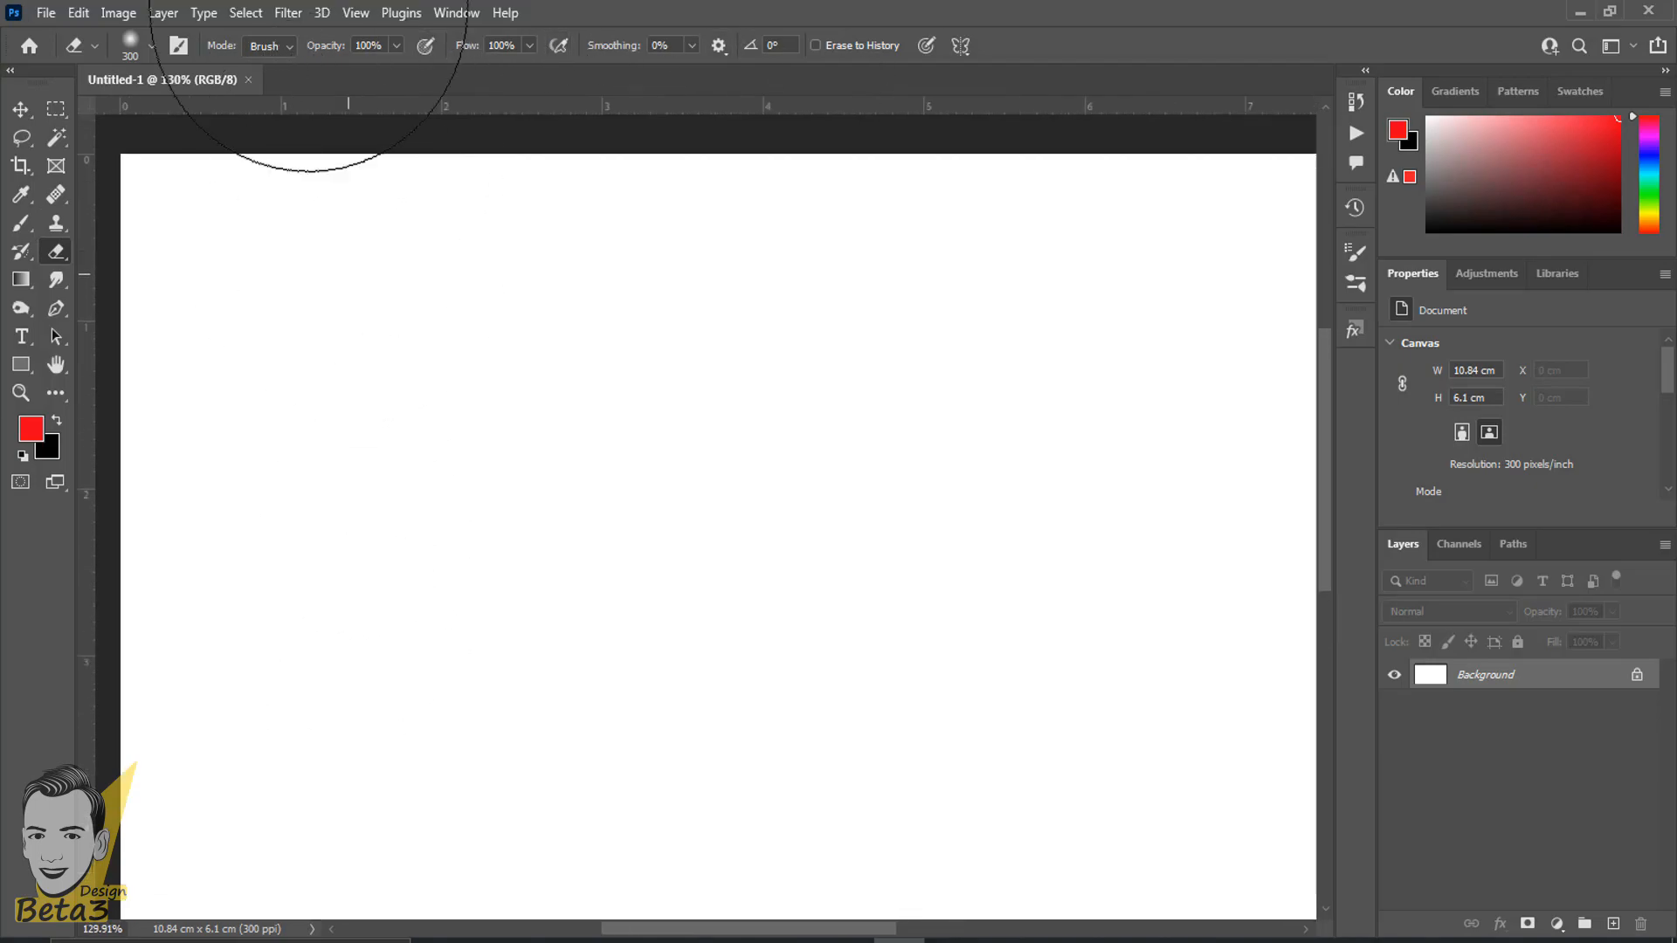
scroll(233, 438, "down", 5)
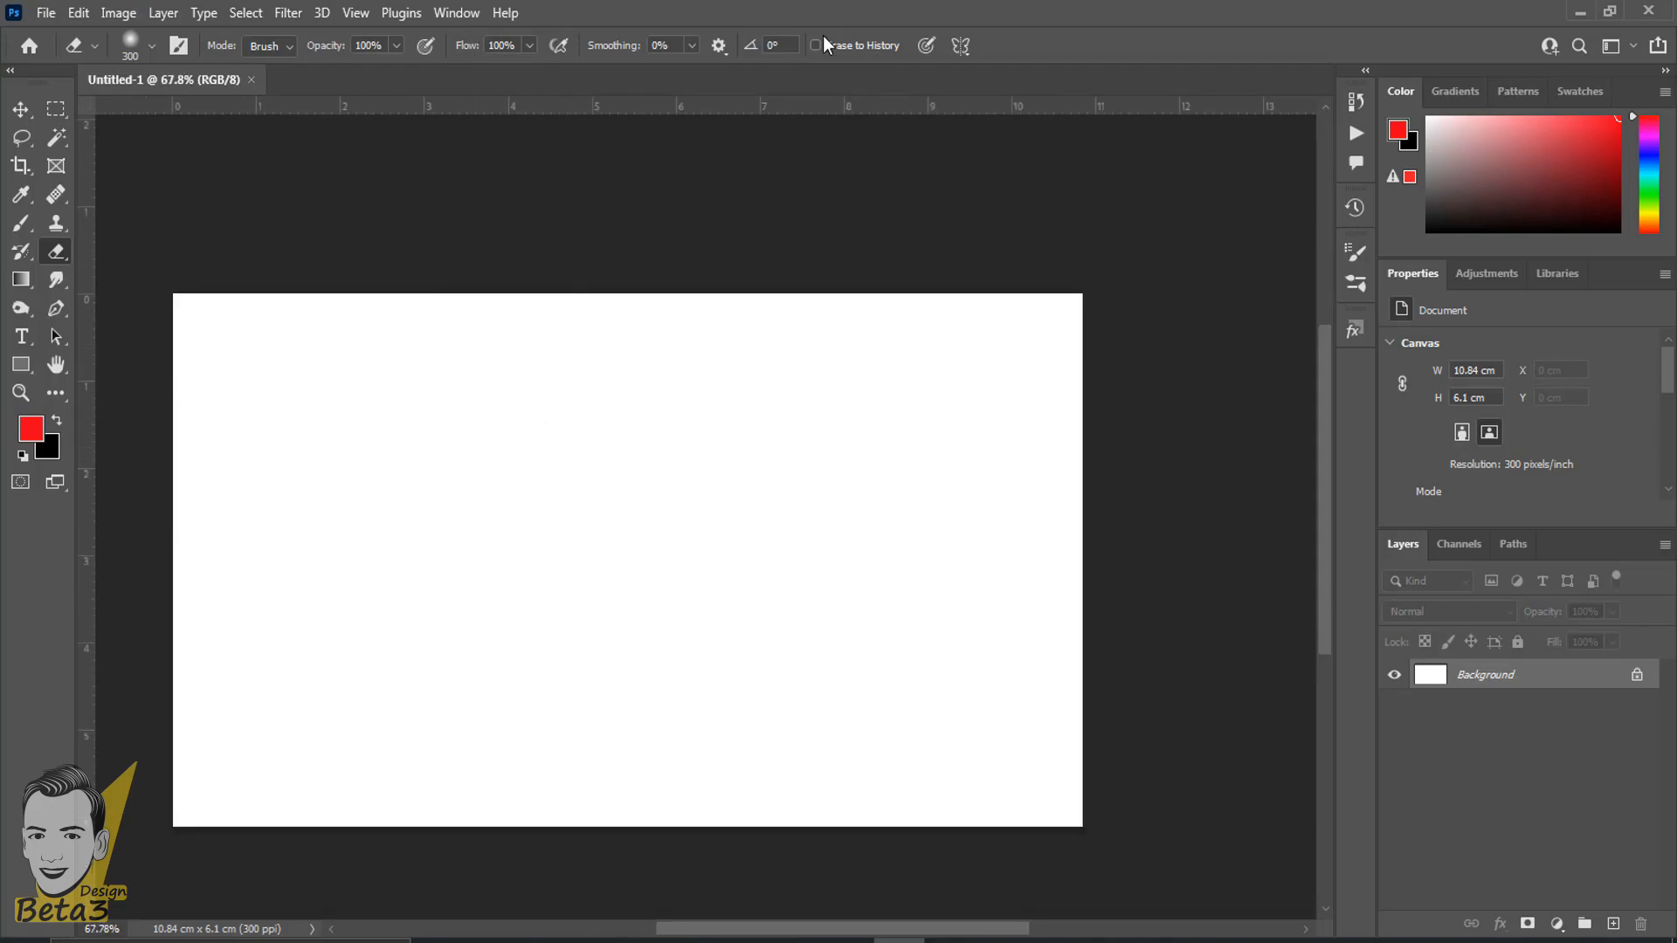
- Show the image folder with extra large icons and open the footballer picture named 1
left_click(45, 12)
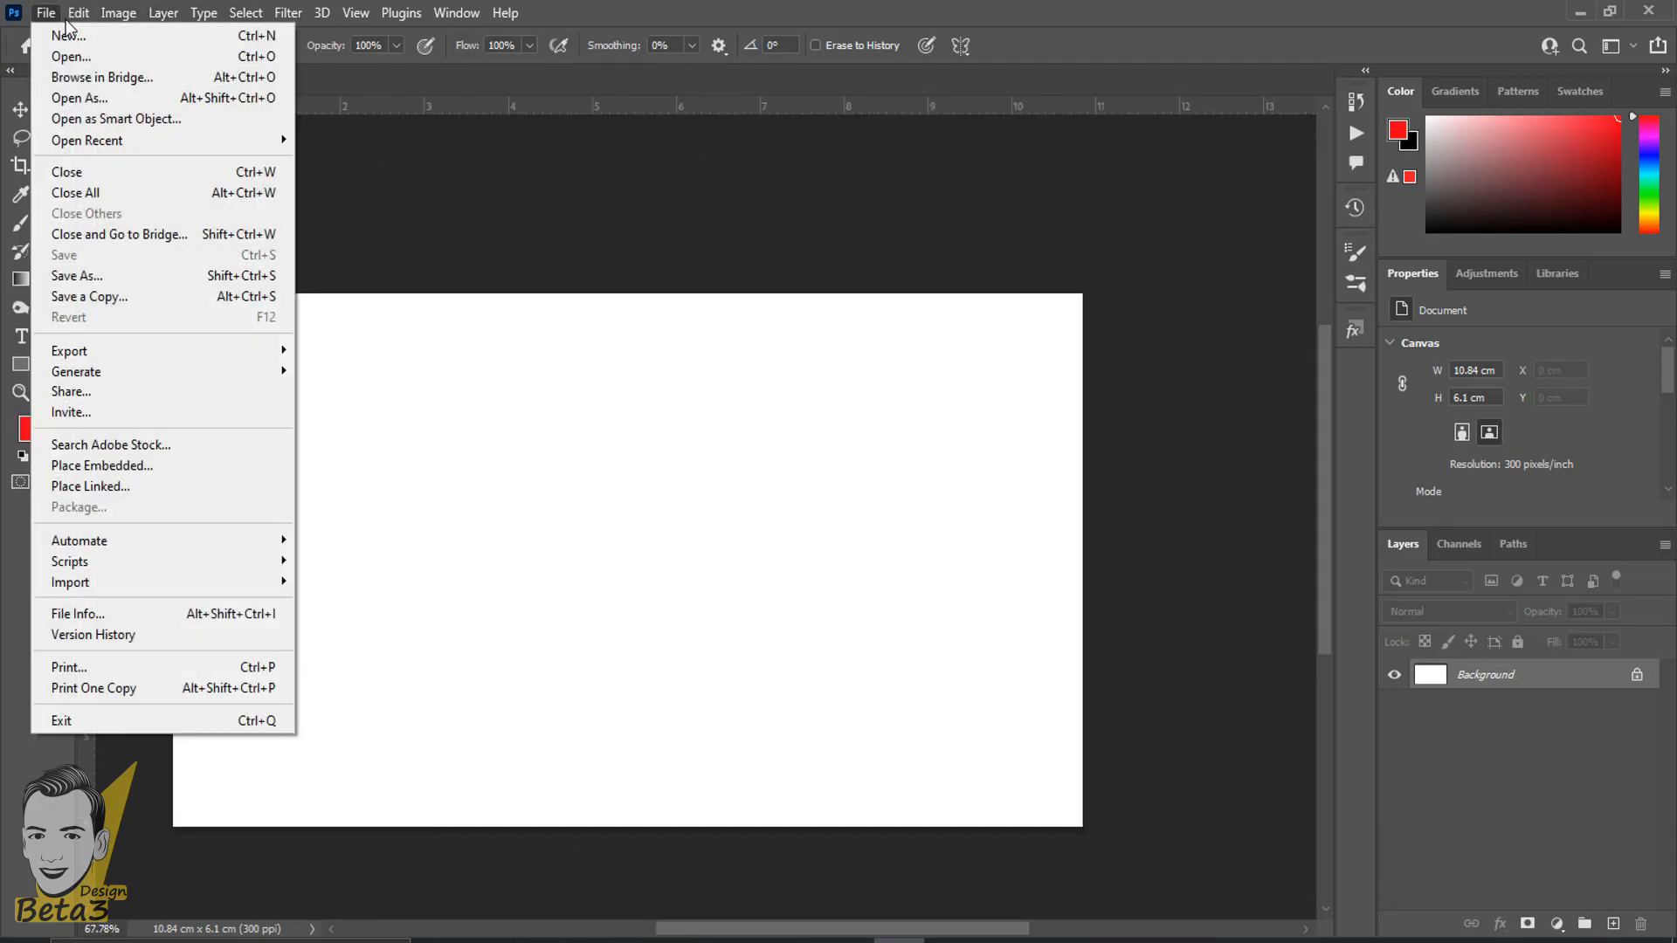
left_click(74, 58)
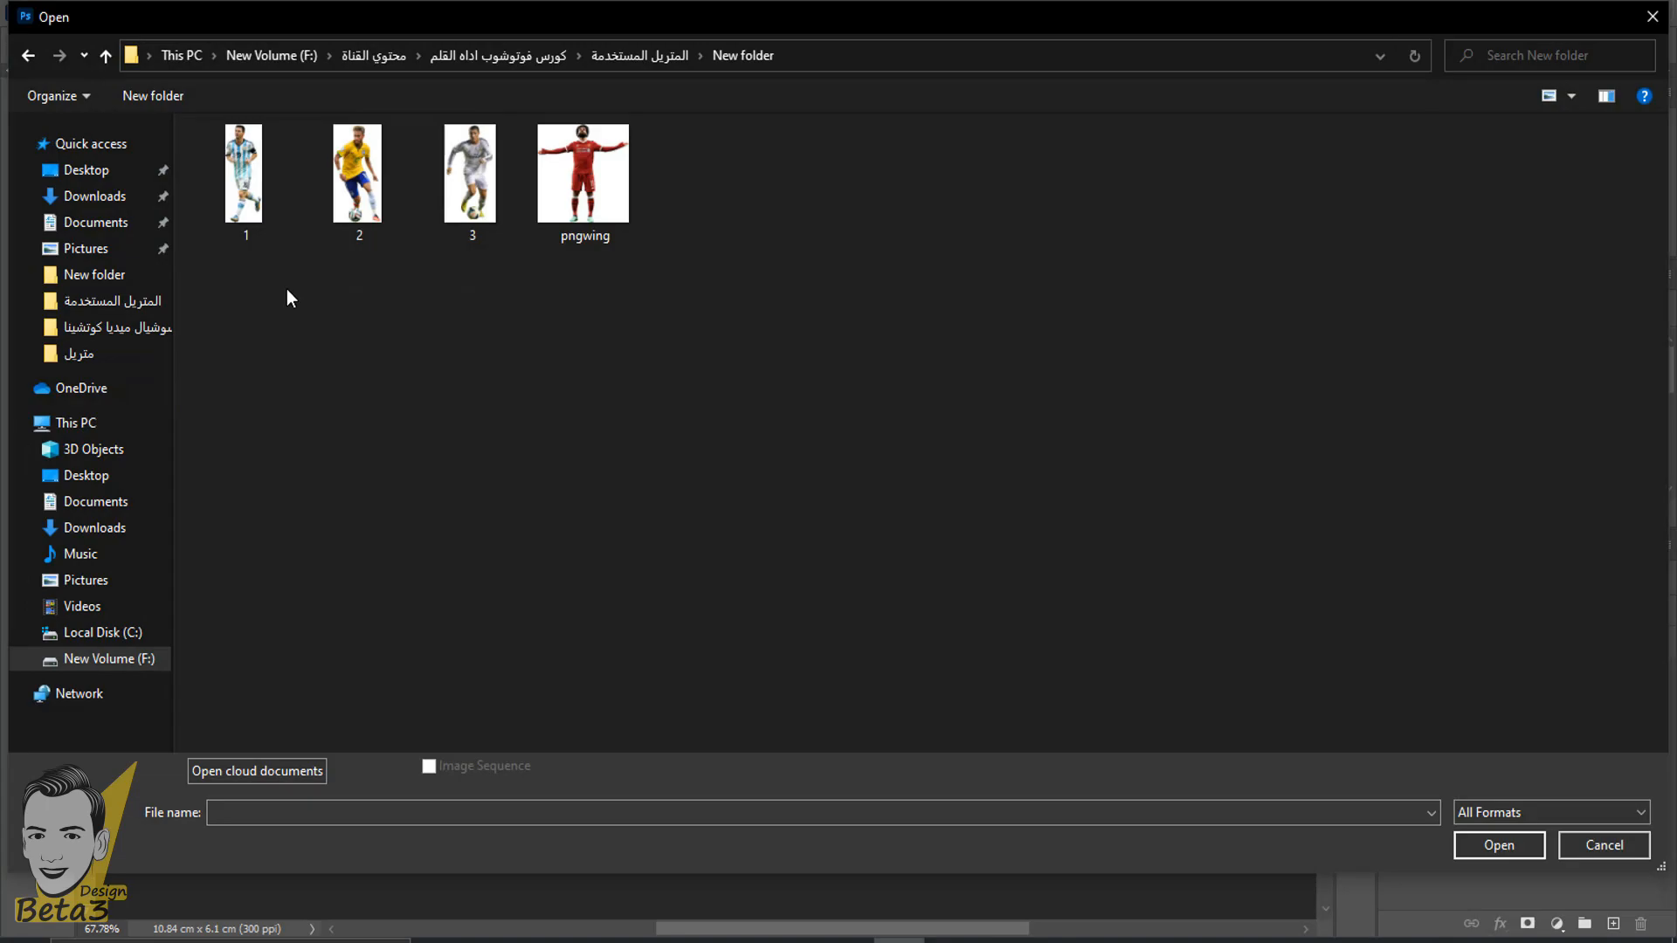
left_click(1571, 98)
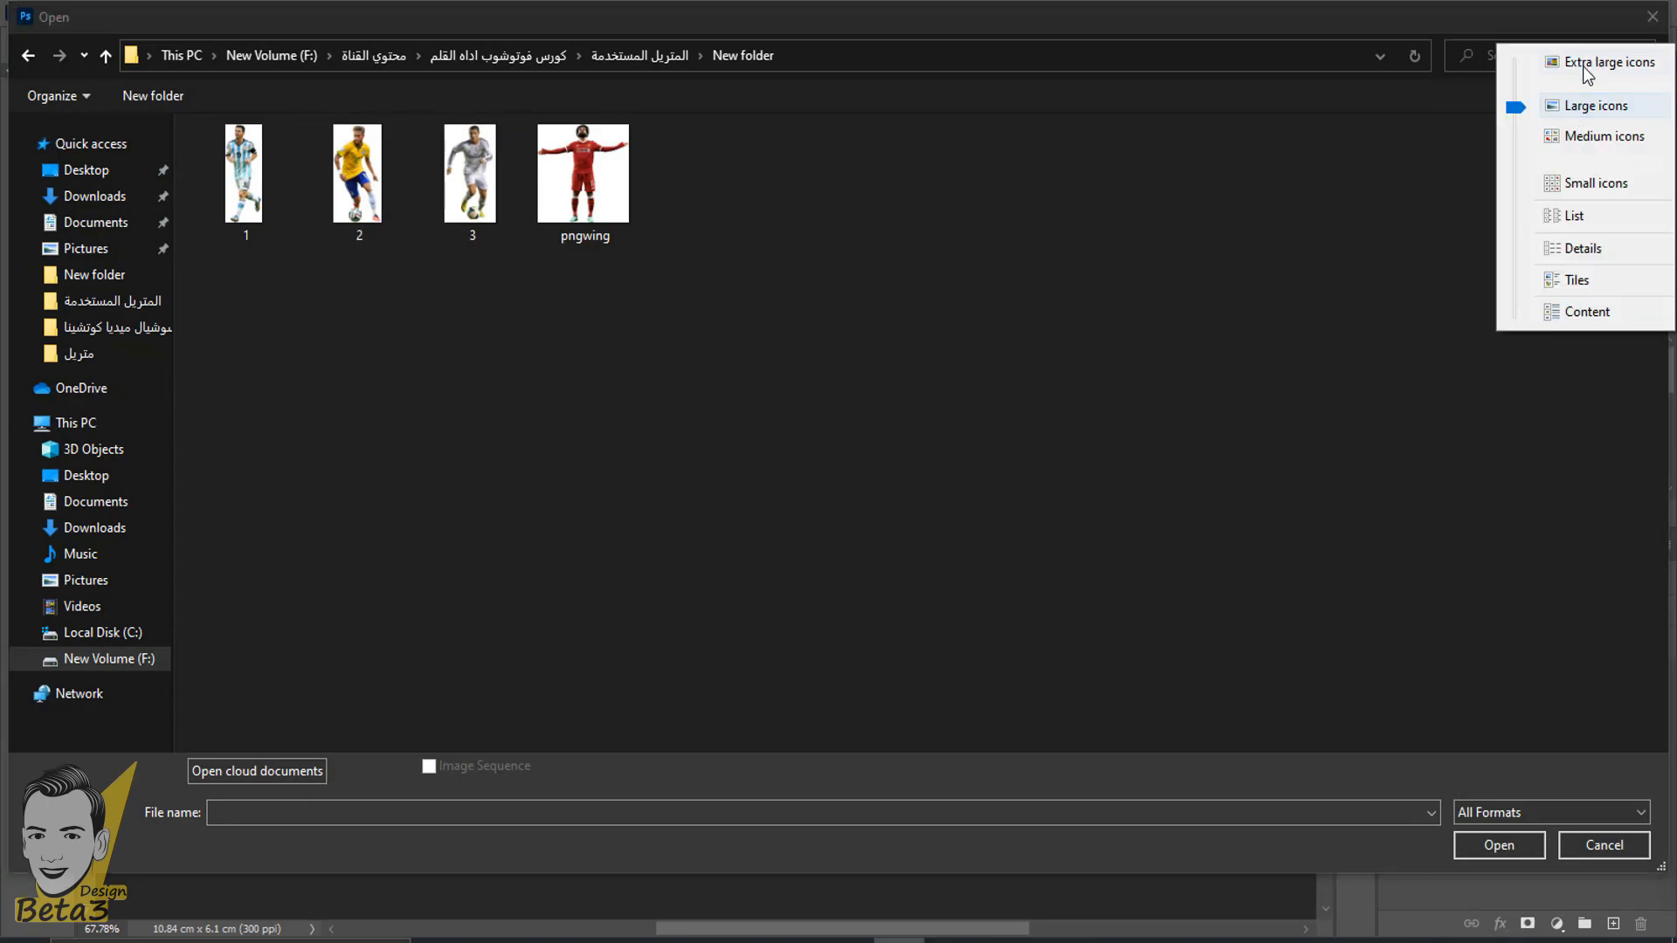
left_click(1572, 63)
left_click_drag(1574, 501, 446, 407)
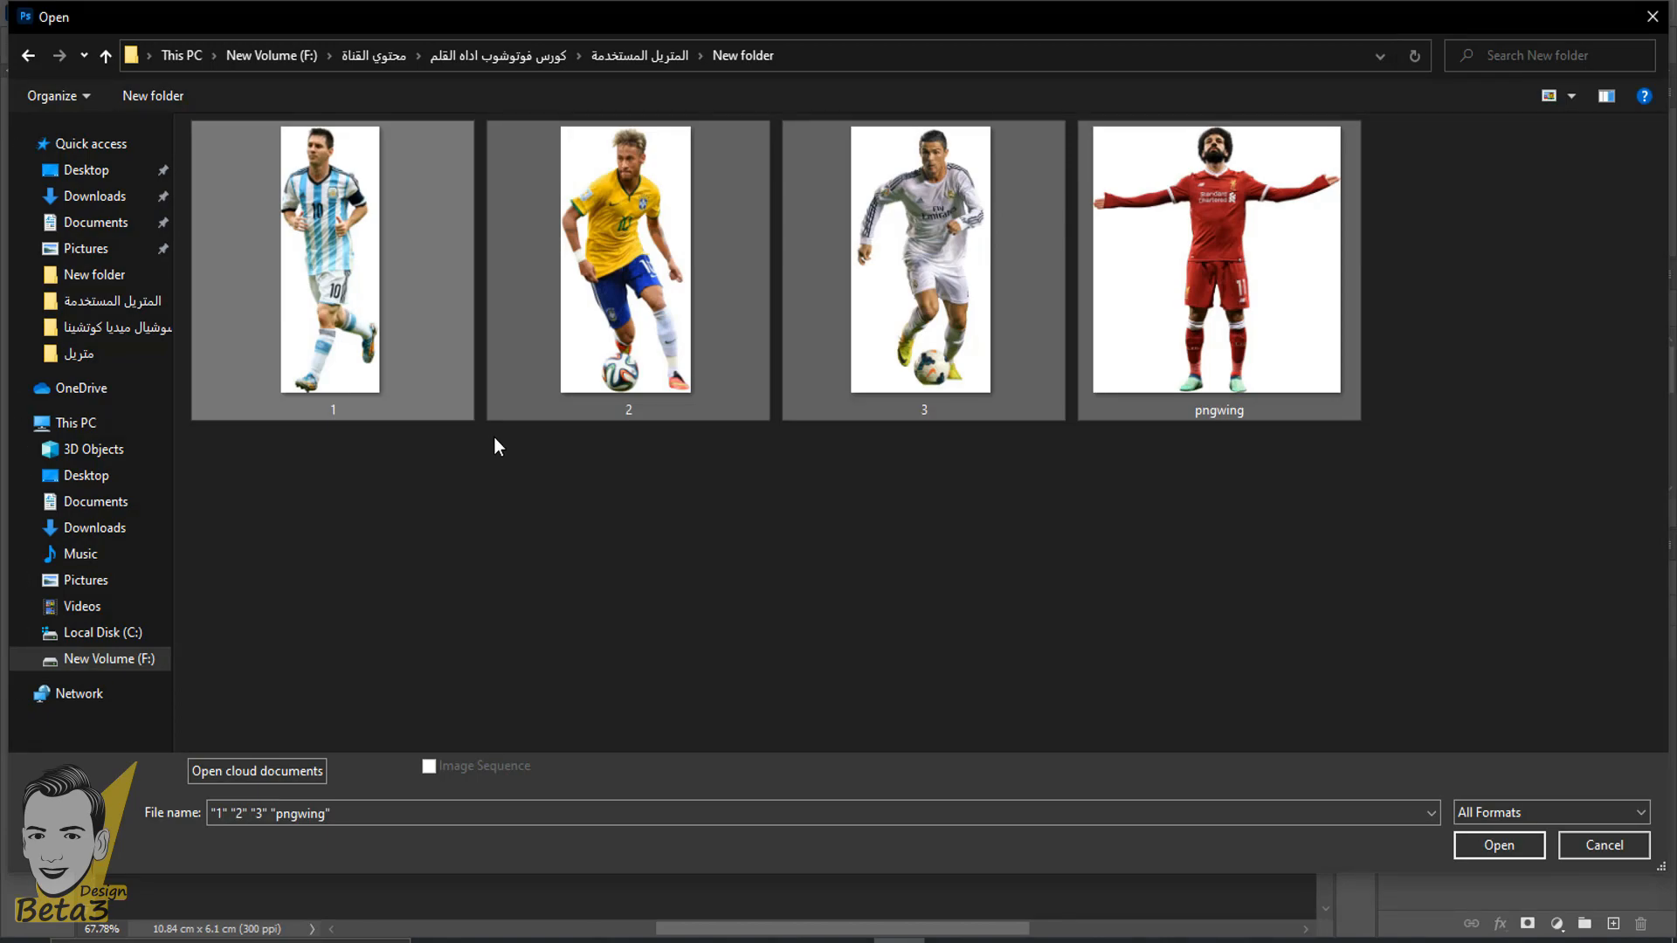
left_click(502, 482)
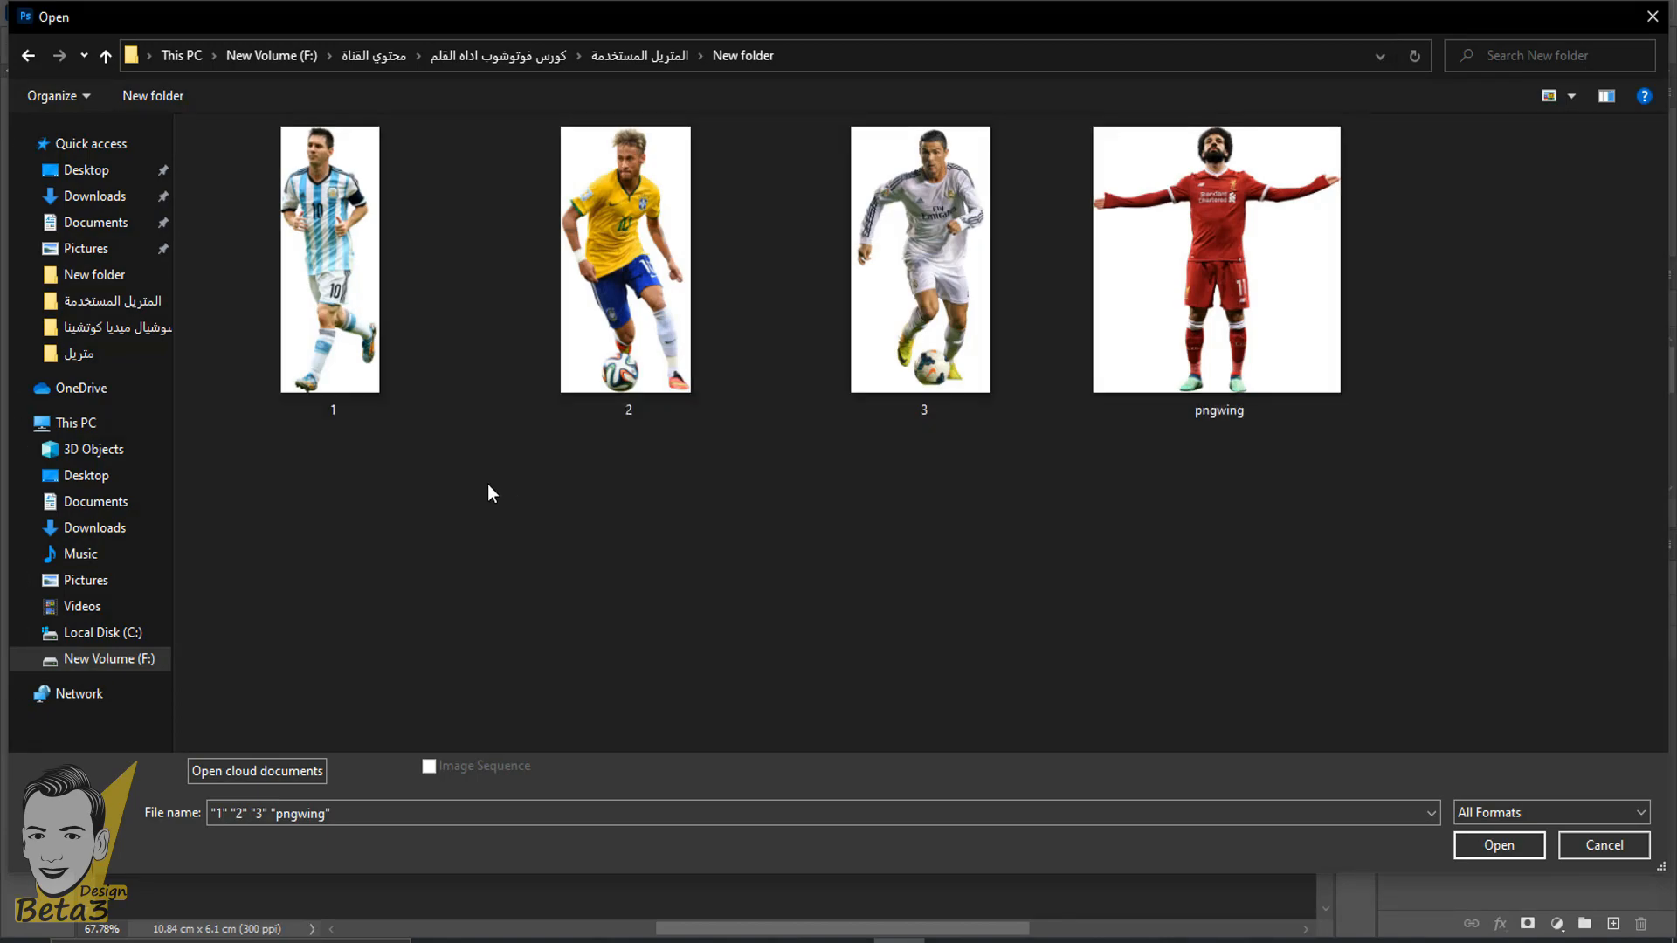
double_click(354, 254)
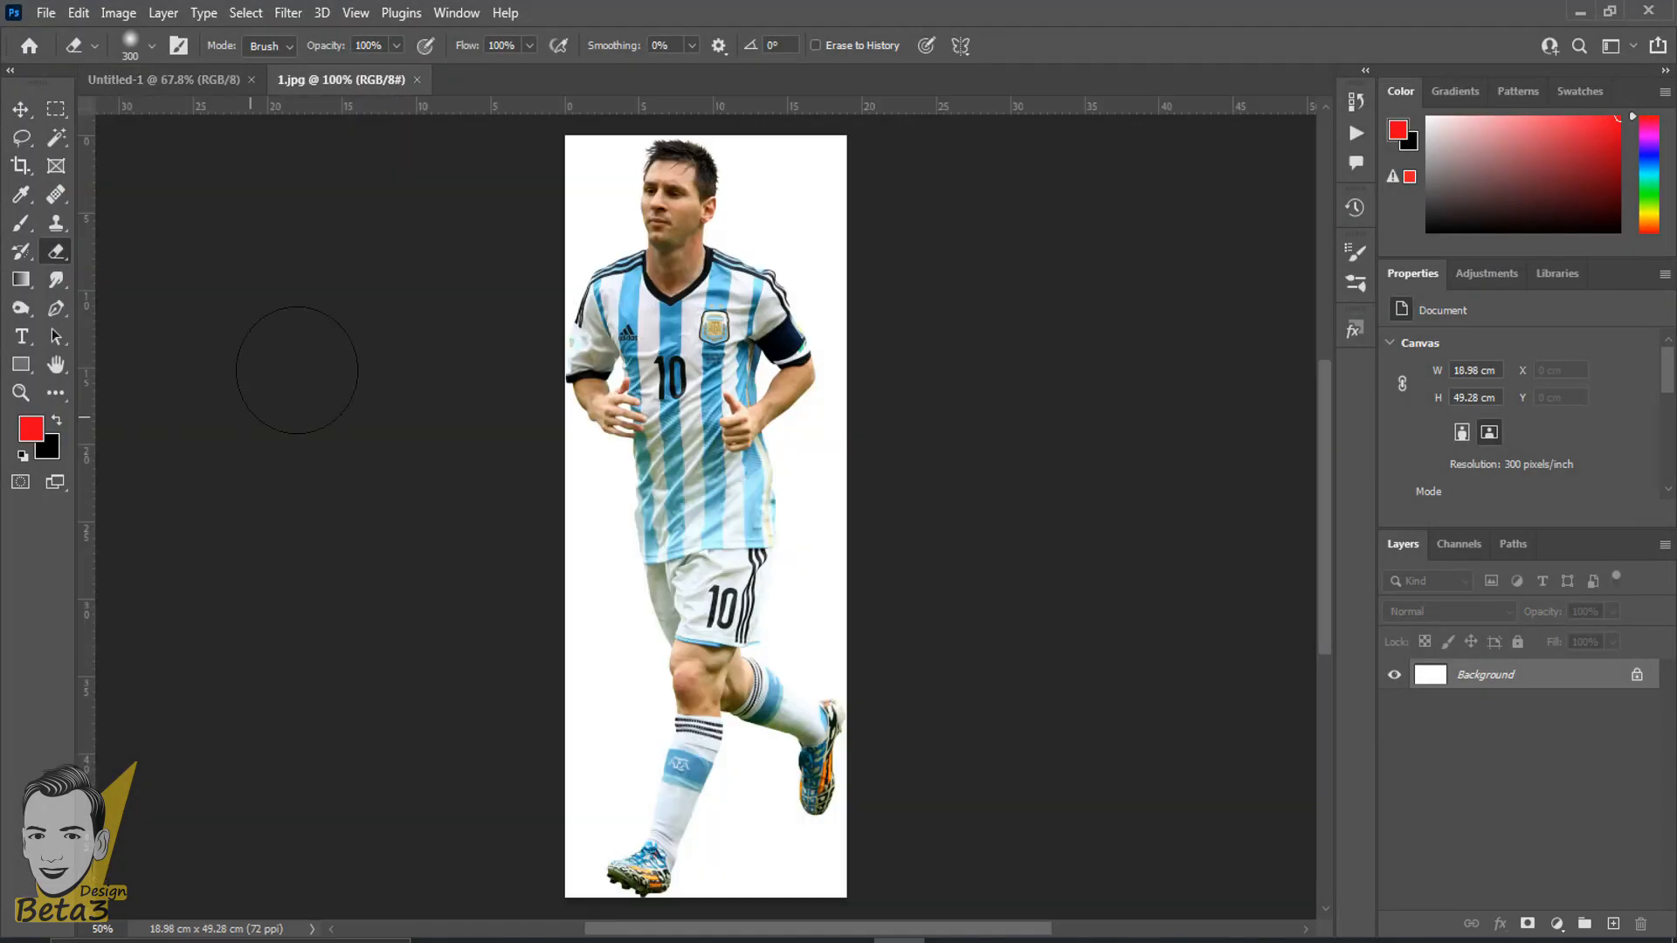
- Select the standard Eraser Tool again for use on the opened footballer image
scroll(386, 550, "up", 5)
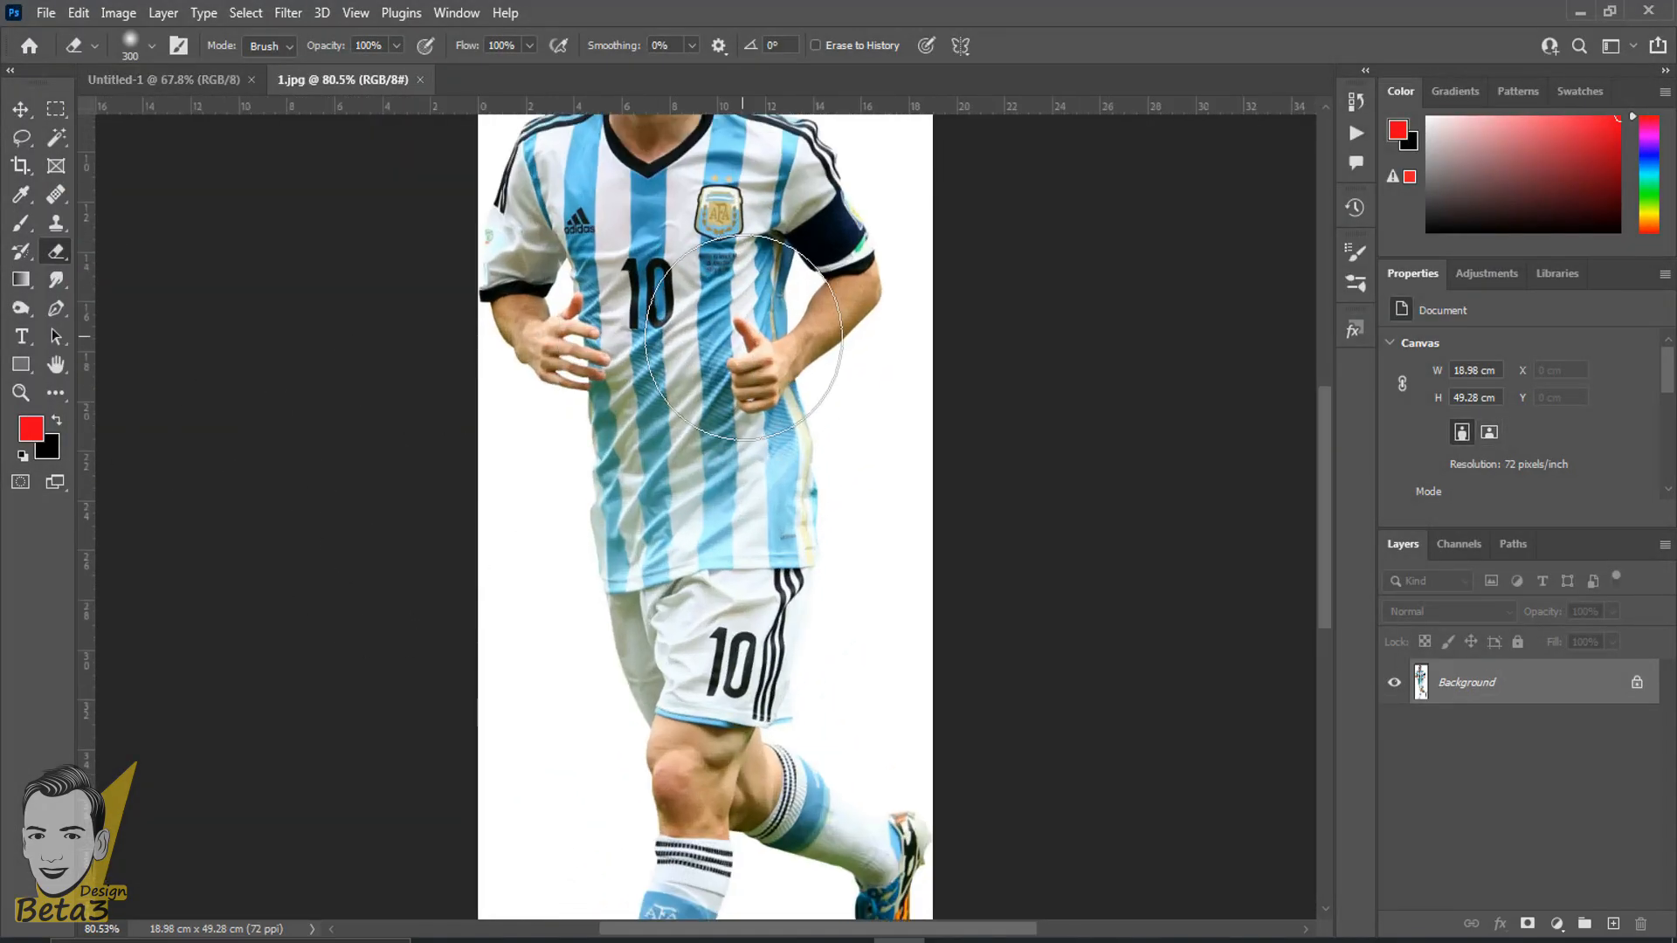
scroll(767, 374, "down", 1)
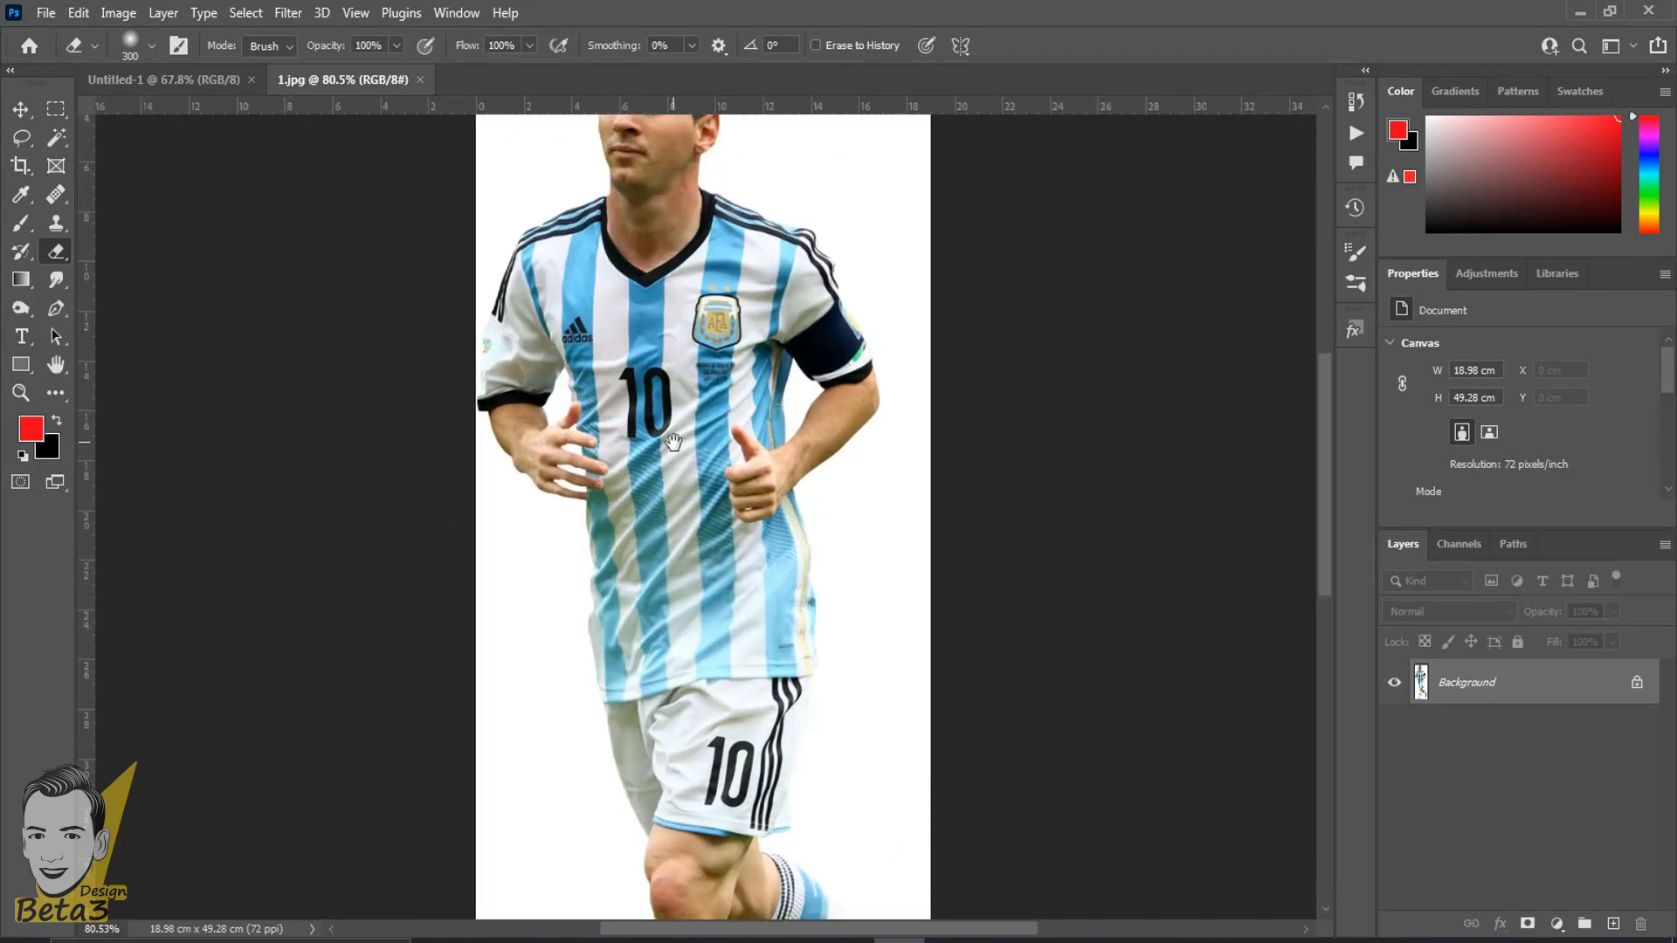
right_click(54, 260)
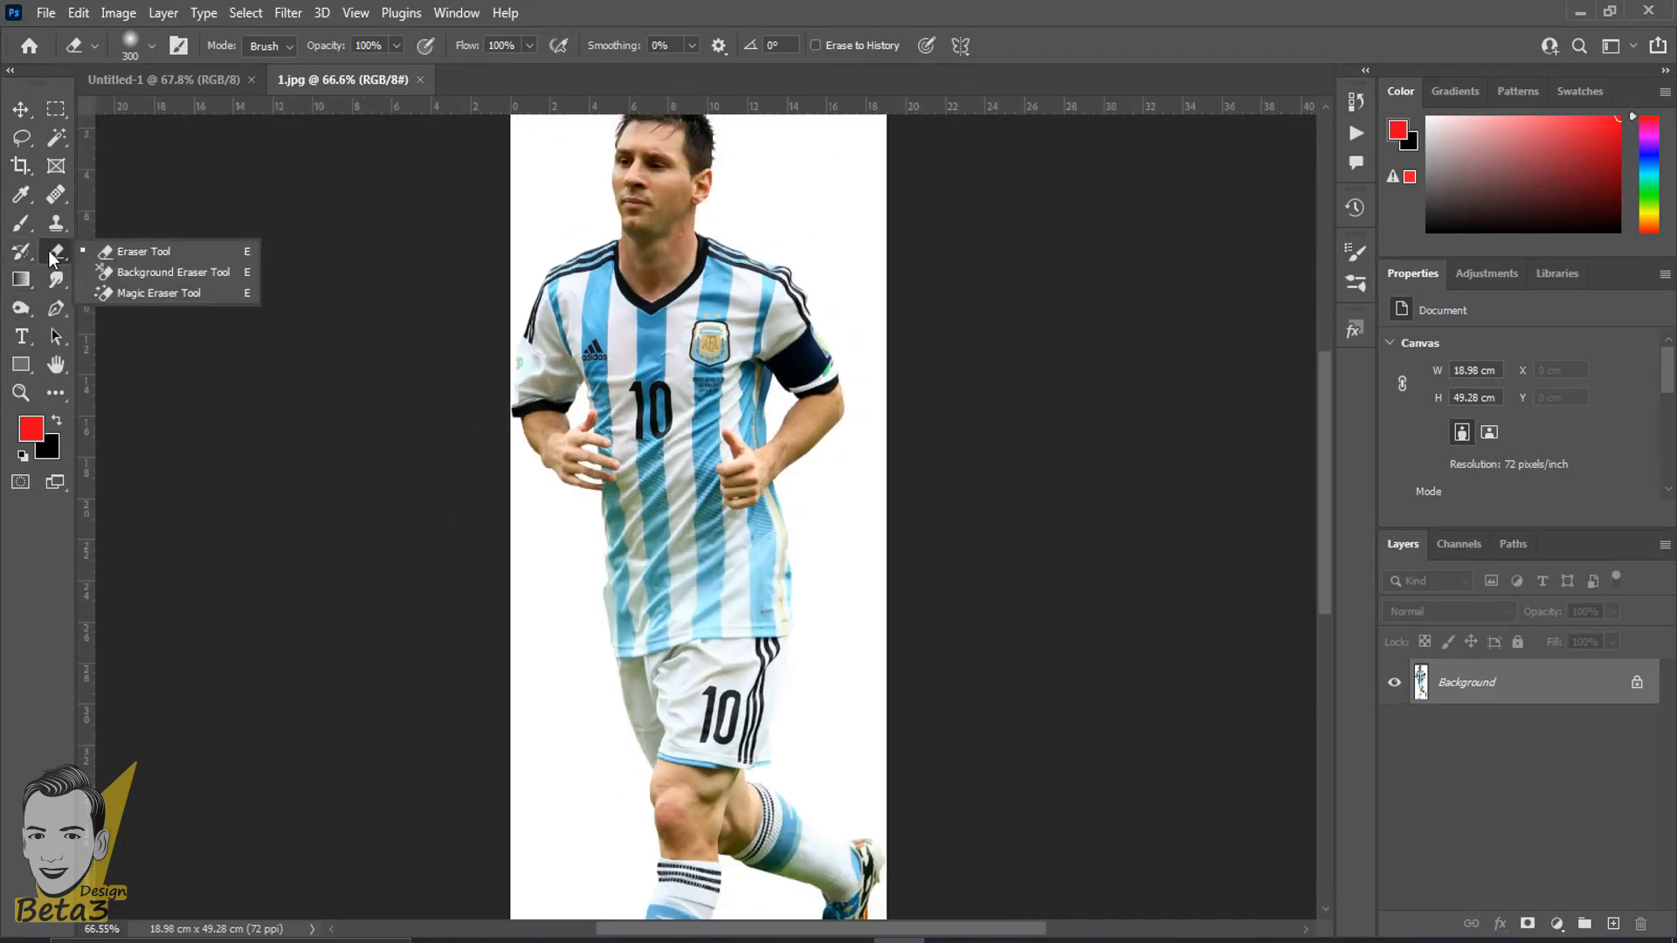
left_click(108, 255)
scroll(490, 393, "down", 1)
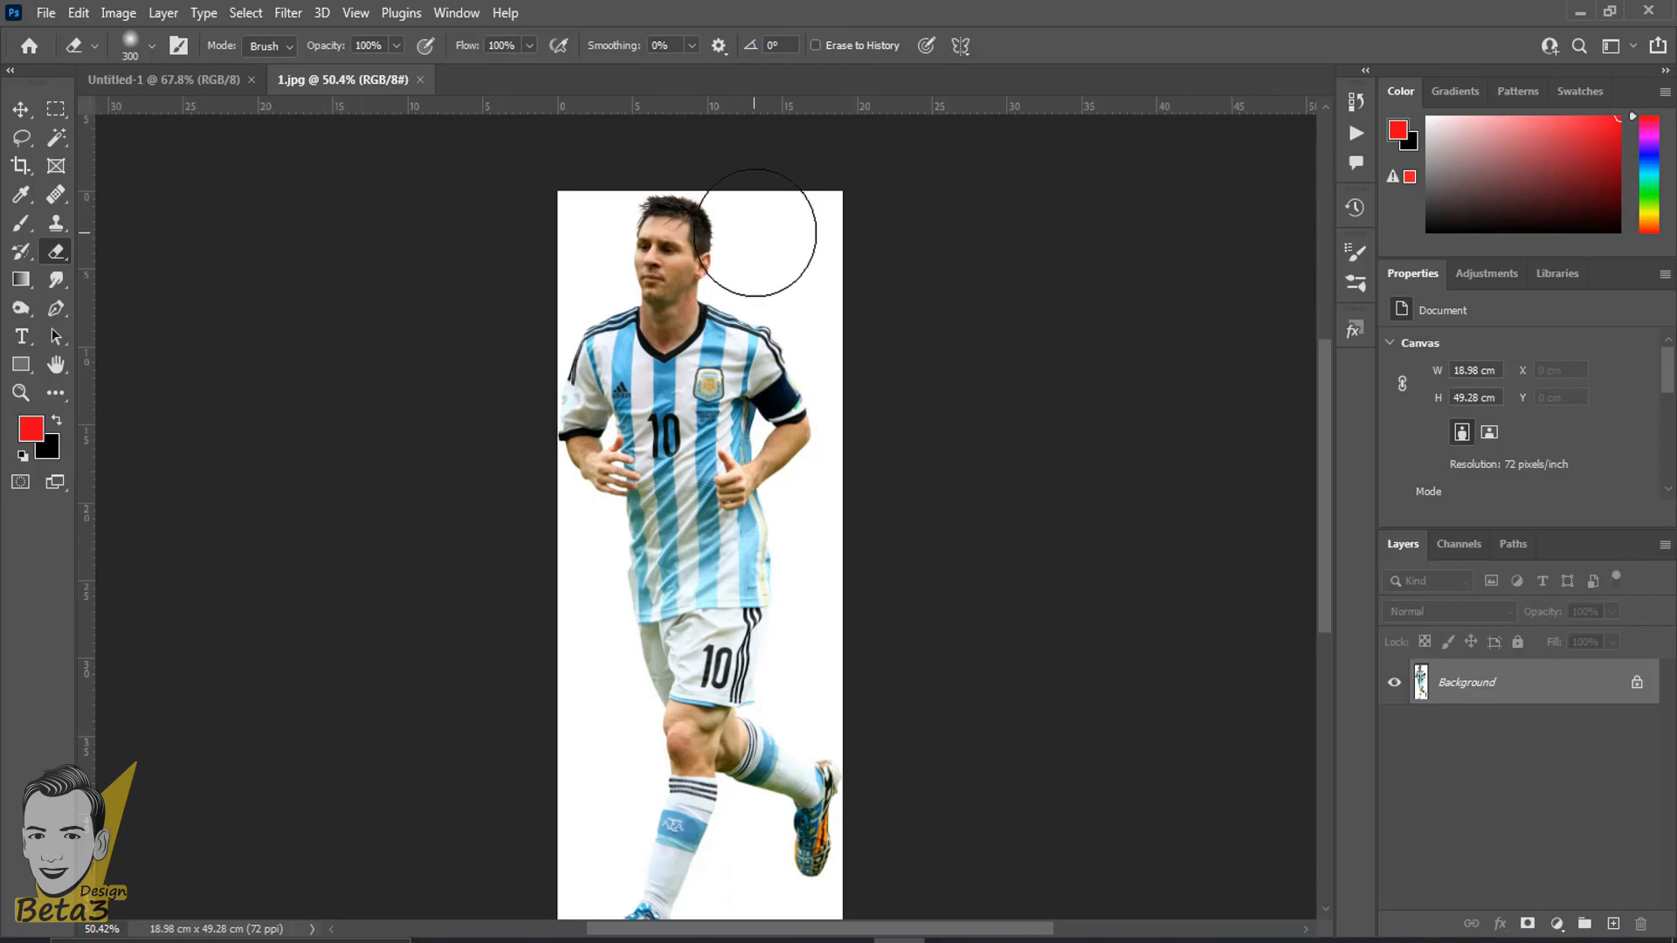
scroll(768, 232, "up", 3)
right_click(55, 253)
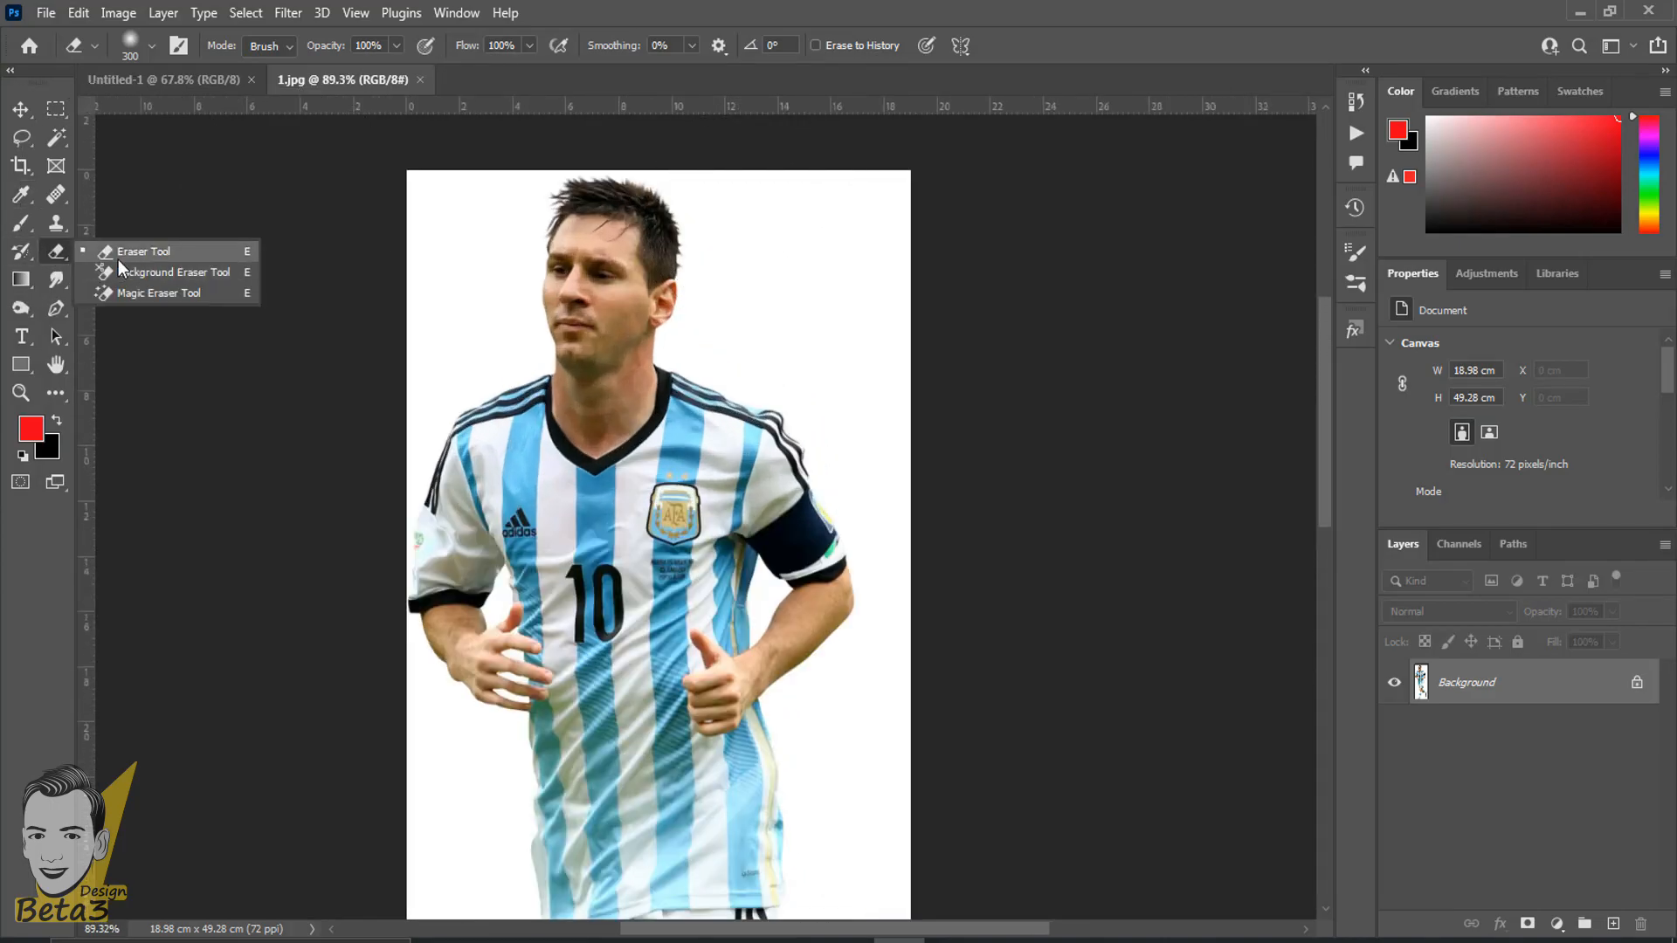
left_click(145, 252)
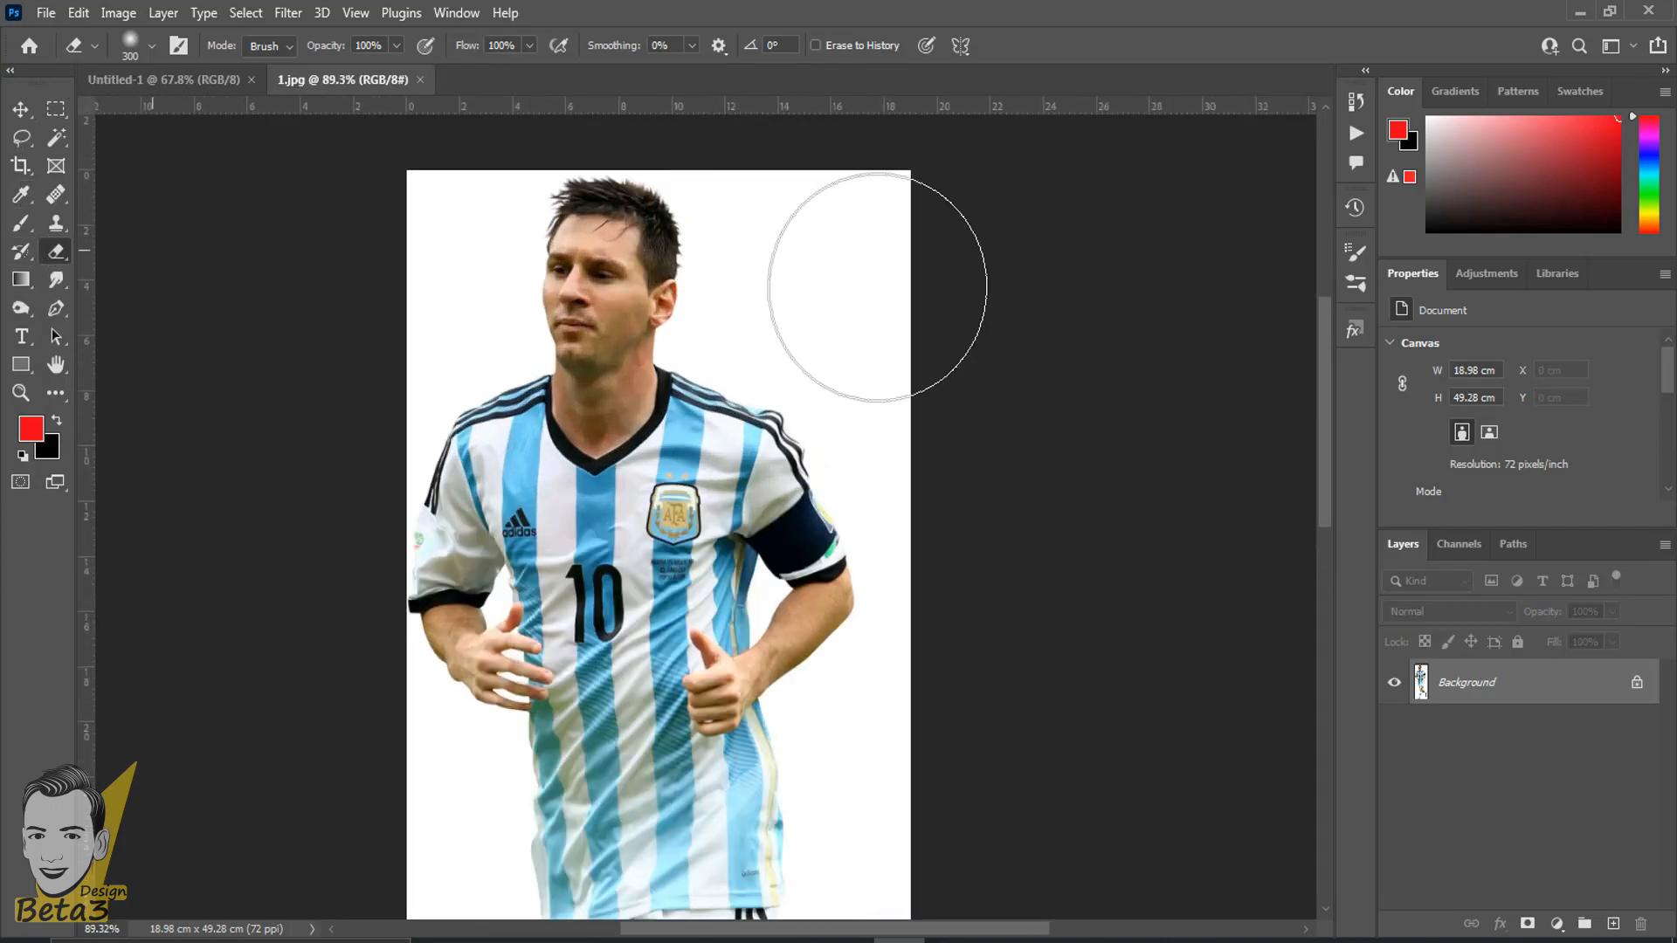
- Set the eraser tip to a size of 56 px with 0% hardness
scroll(559, 227, "up", 2)
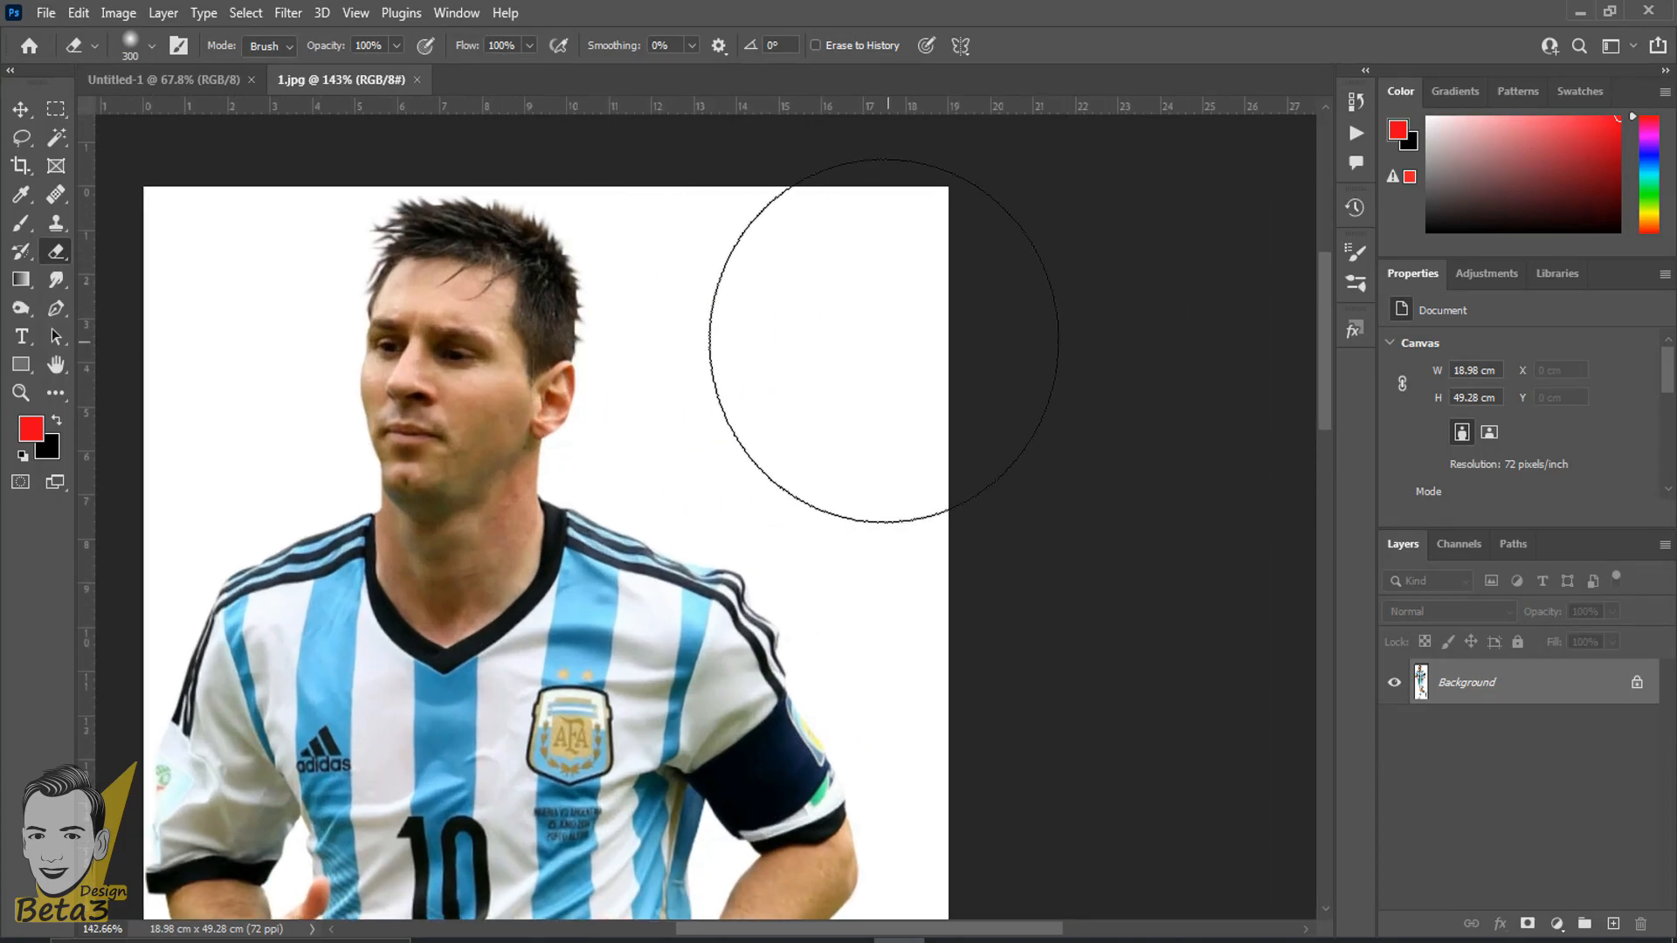
key("bracketleft")
right_click(678, 342)
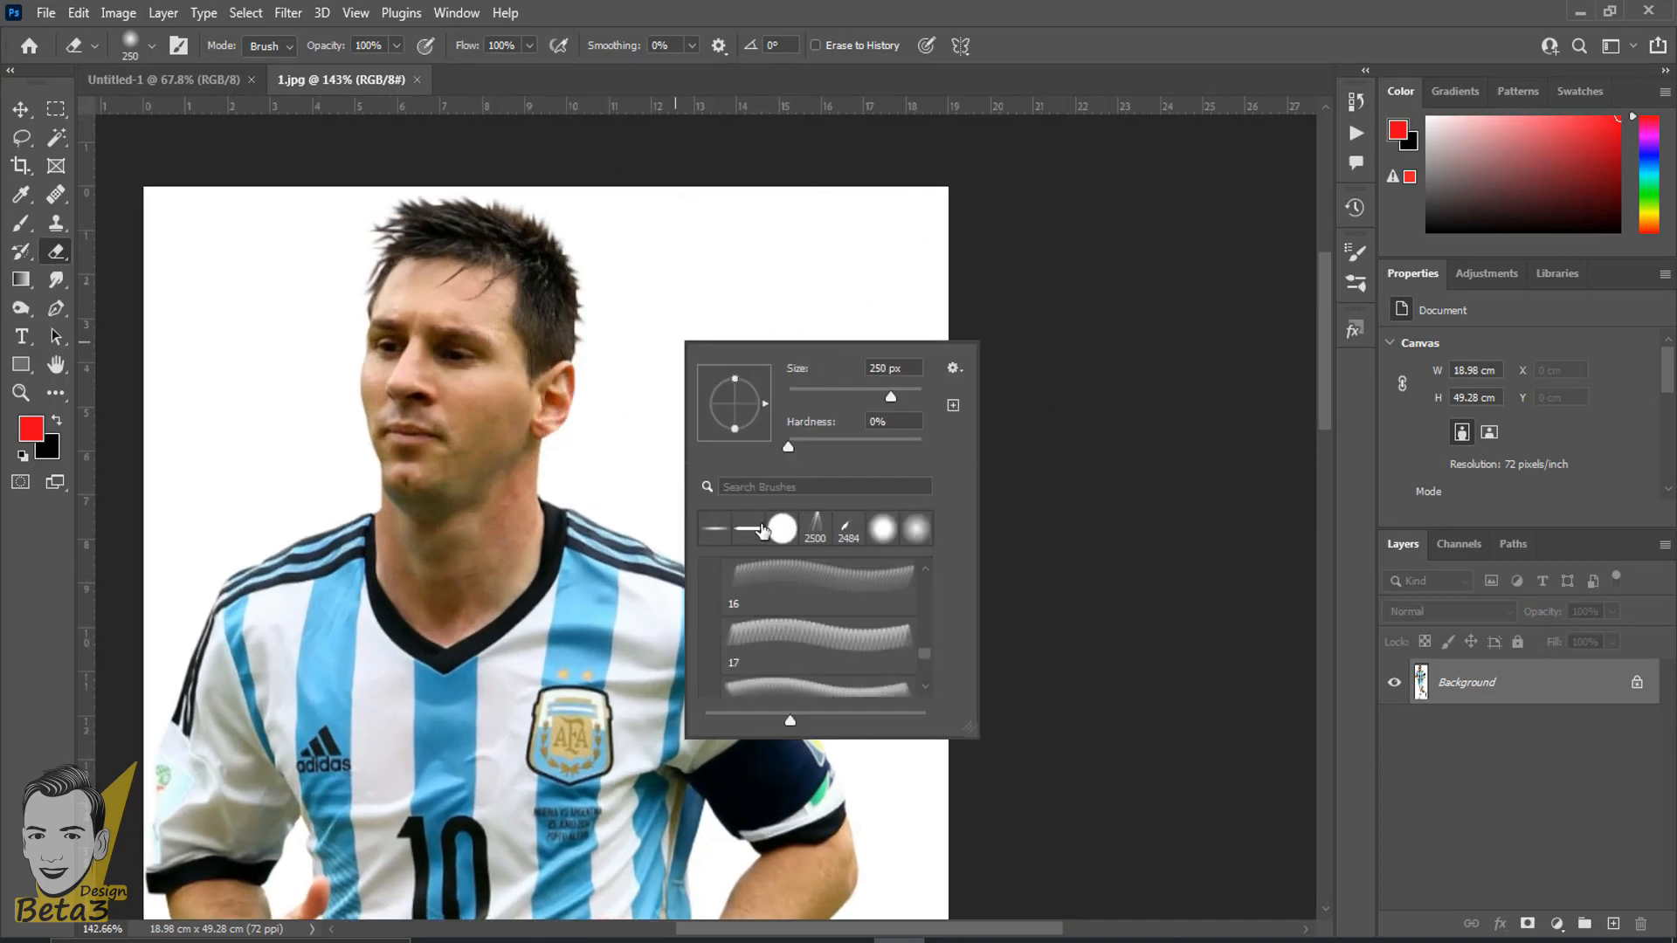
left_click_drag(917, 411, 869, 411)
left_click_drag(834, 390, 809, 392)
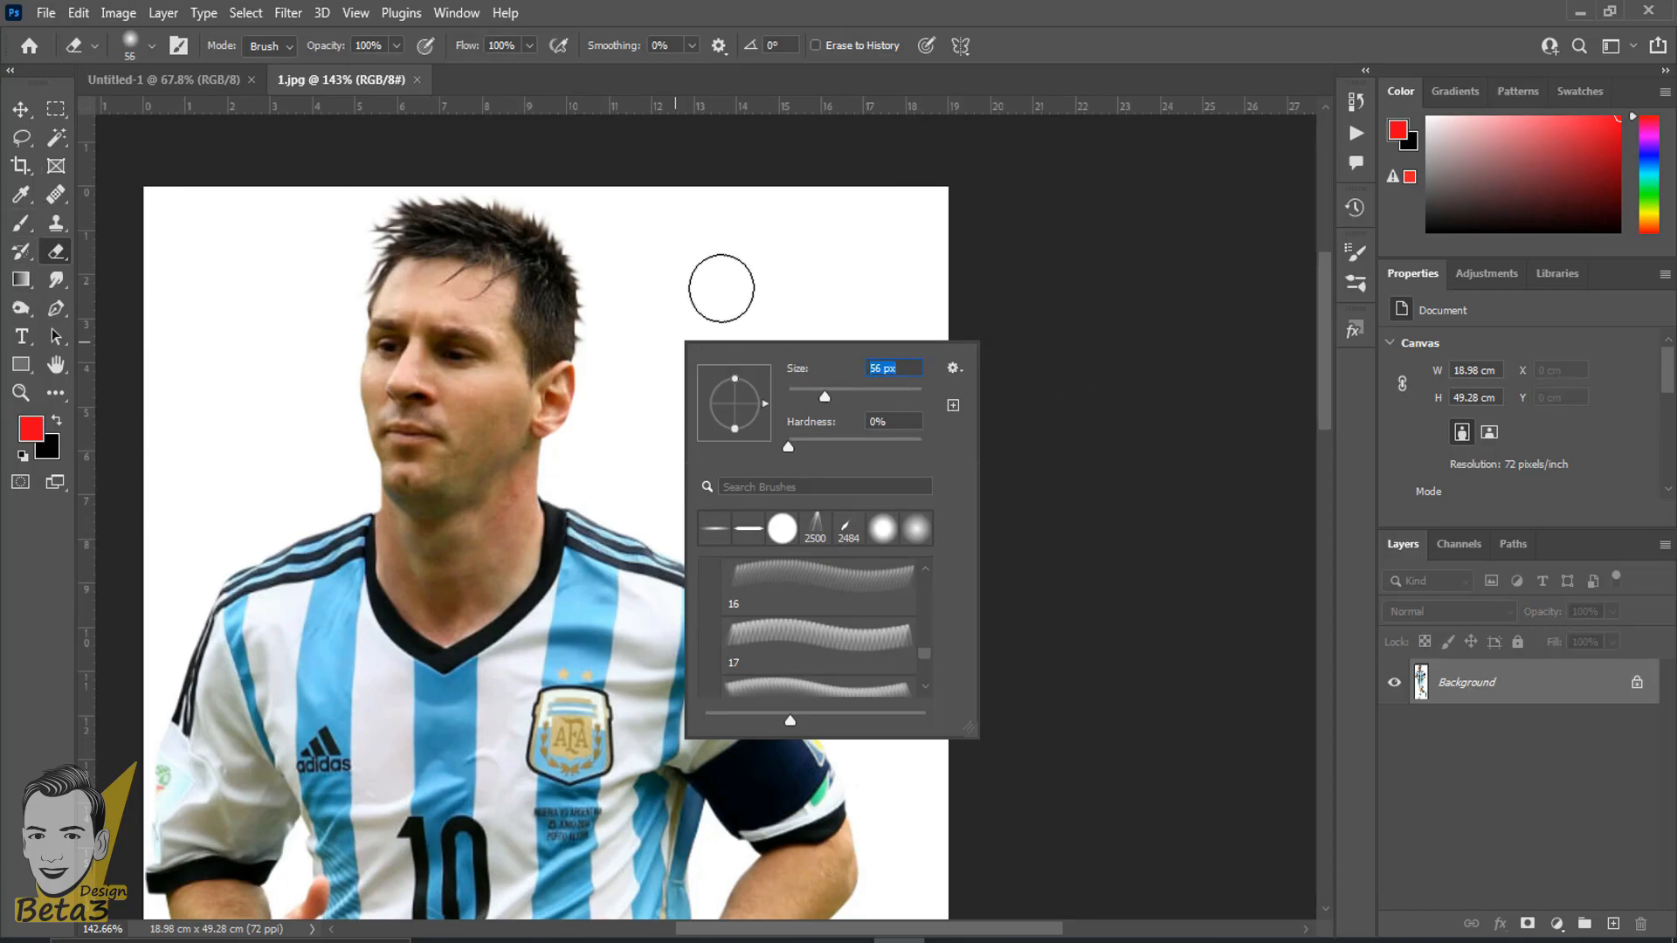
mouse_move(804, 452)
left_mouse_down()
mouse_move(843, 449)
mouse_move(790, 465)
mouse_move(929, 470)
mouse_move(771, 465)
left_mouse_up()
left_click(984, 3)
- Try erasing the white area beside the player's head on the locked Background layer with several soft strokes, undoing each one
scroll(623, 348, "up", 10)
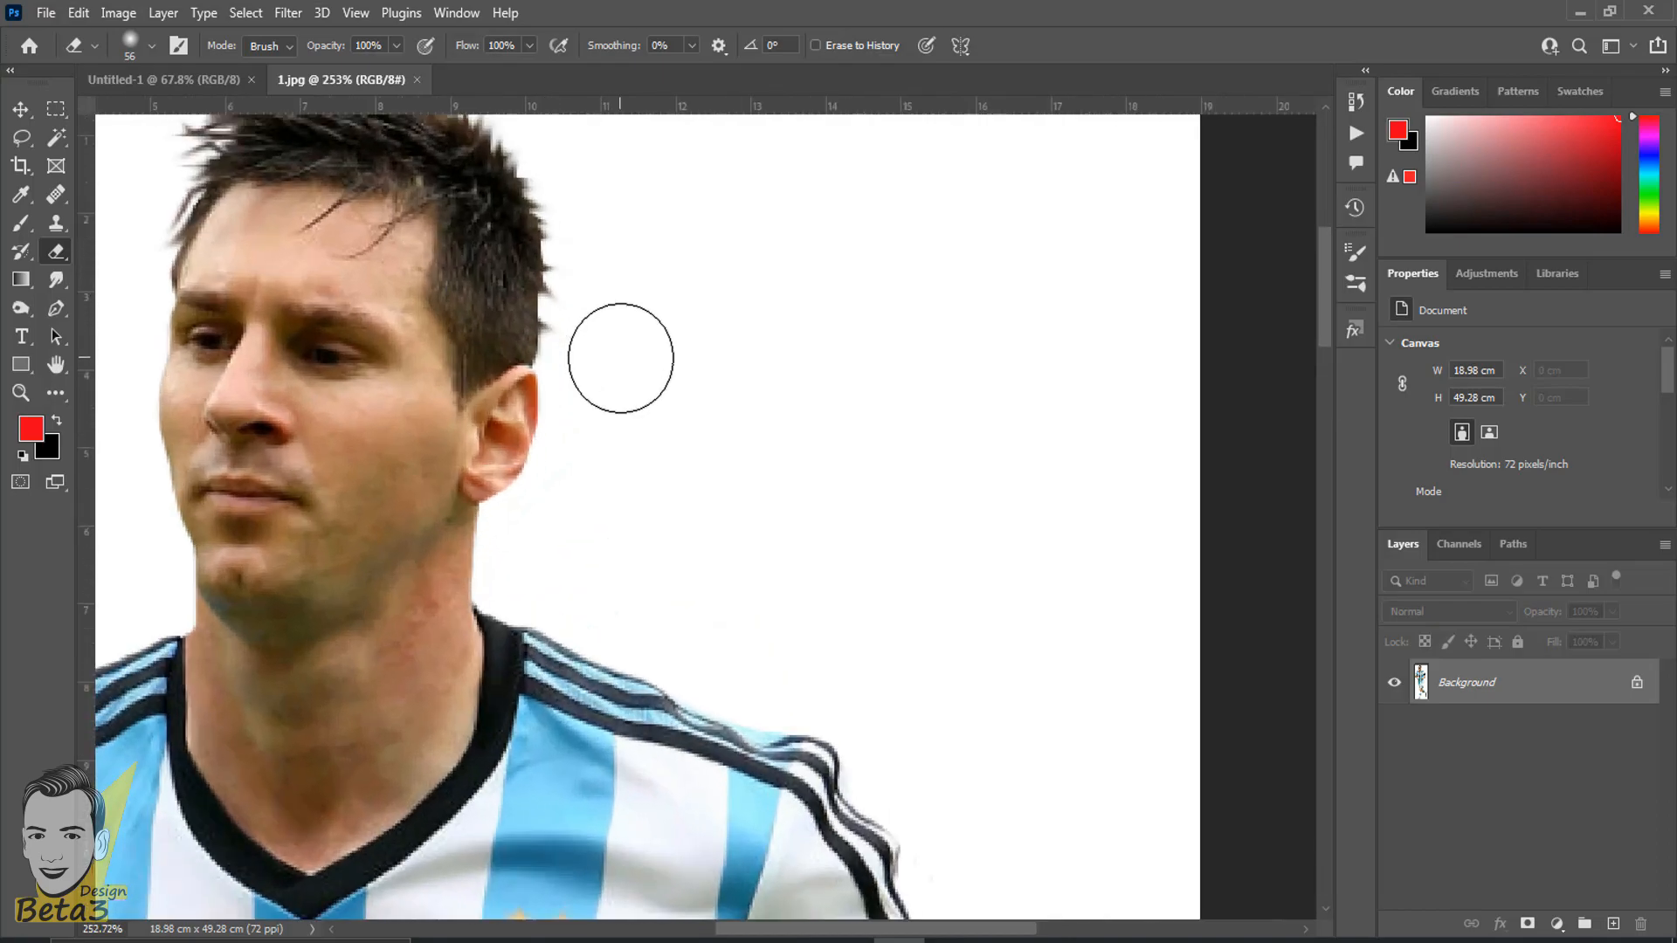
scroll(678, 285, "down", 4)
mouse_move(760, 382)
left_mouse_down()
mouse_move(762, 536)
mouse_move(872, 393)
left_mouse_up()
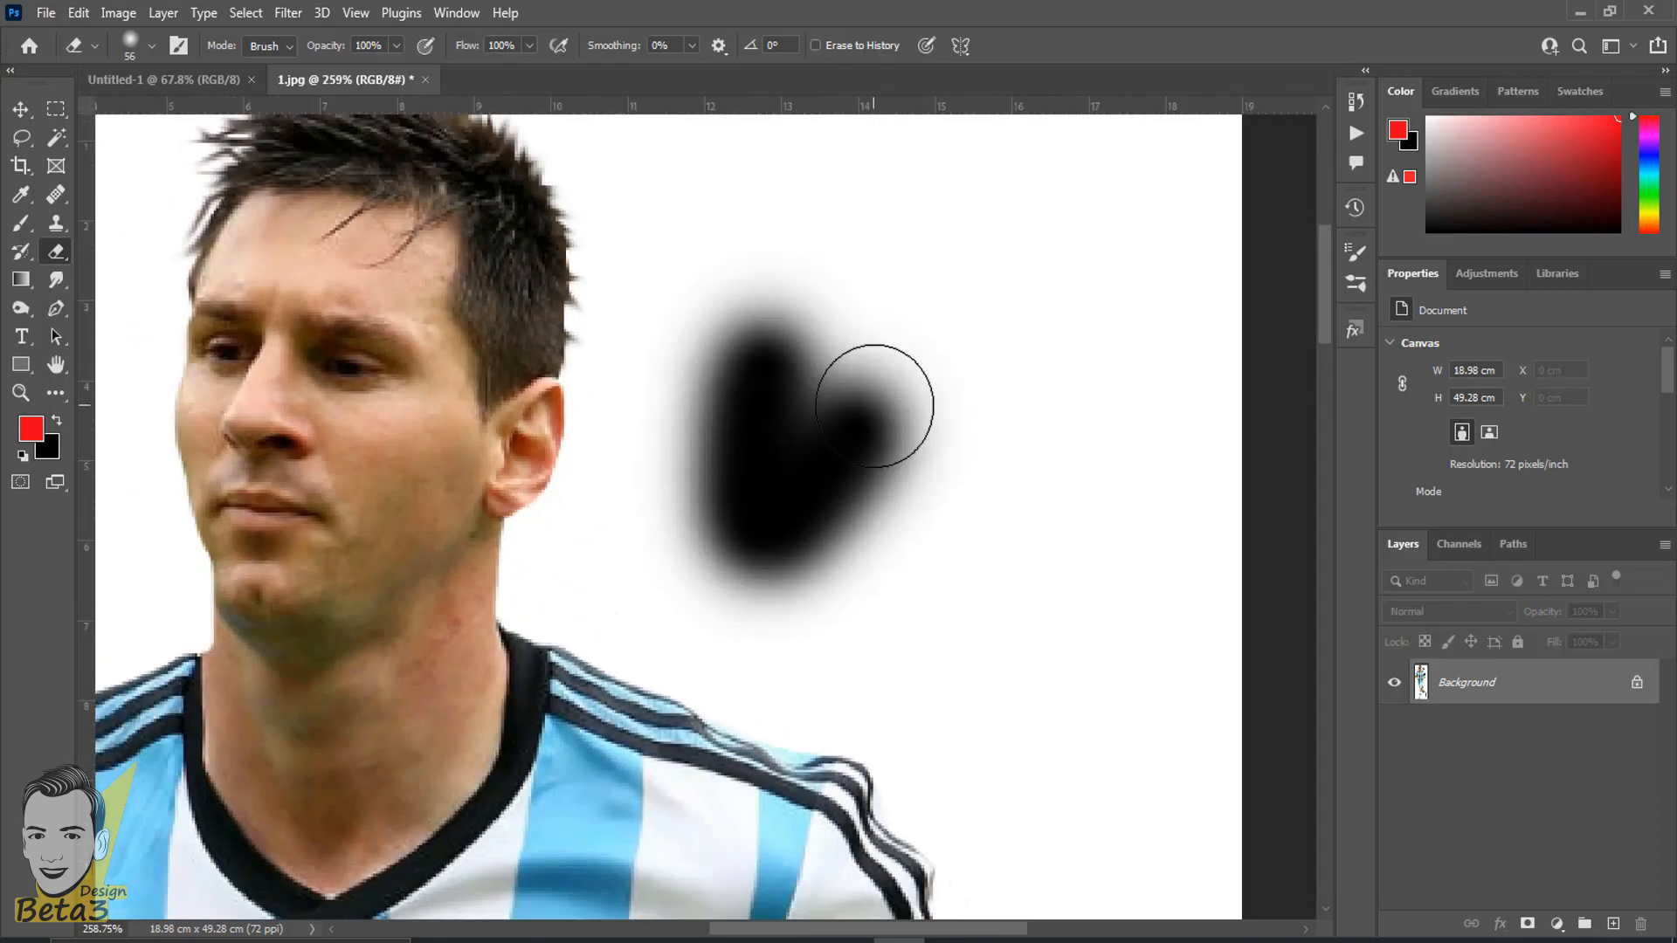
key("ctrl+z")
scroll(871, 404, "down", 3)
mouse_move(873, 262)
left_mouse_down()
mouse_move(934, 330)
mouse_move(1165, 215)
mouse_move(814, 275)
mouse_move(826, 348)
mouse_move(1043, 446)
mouse_move(1033, 584)
mouse_move(1074, 637)
left_mouse_up()
scroll(1074, 637, "down", 3)
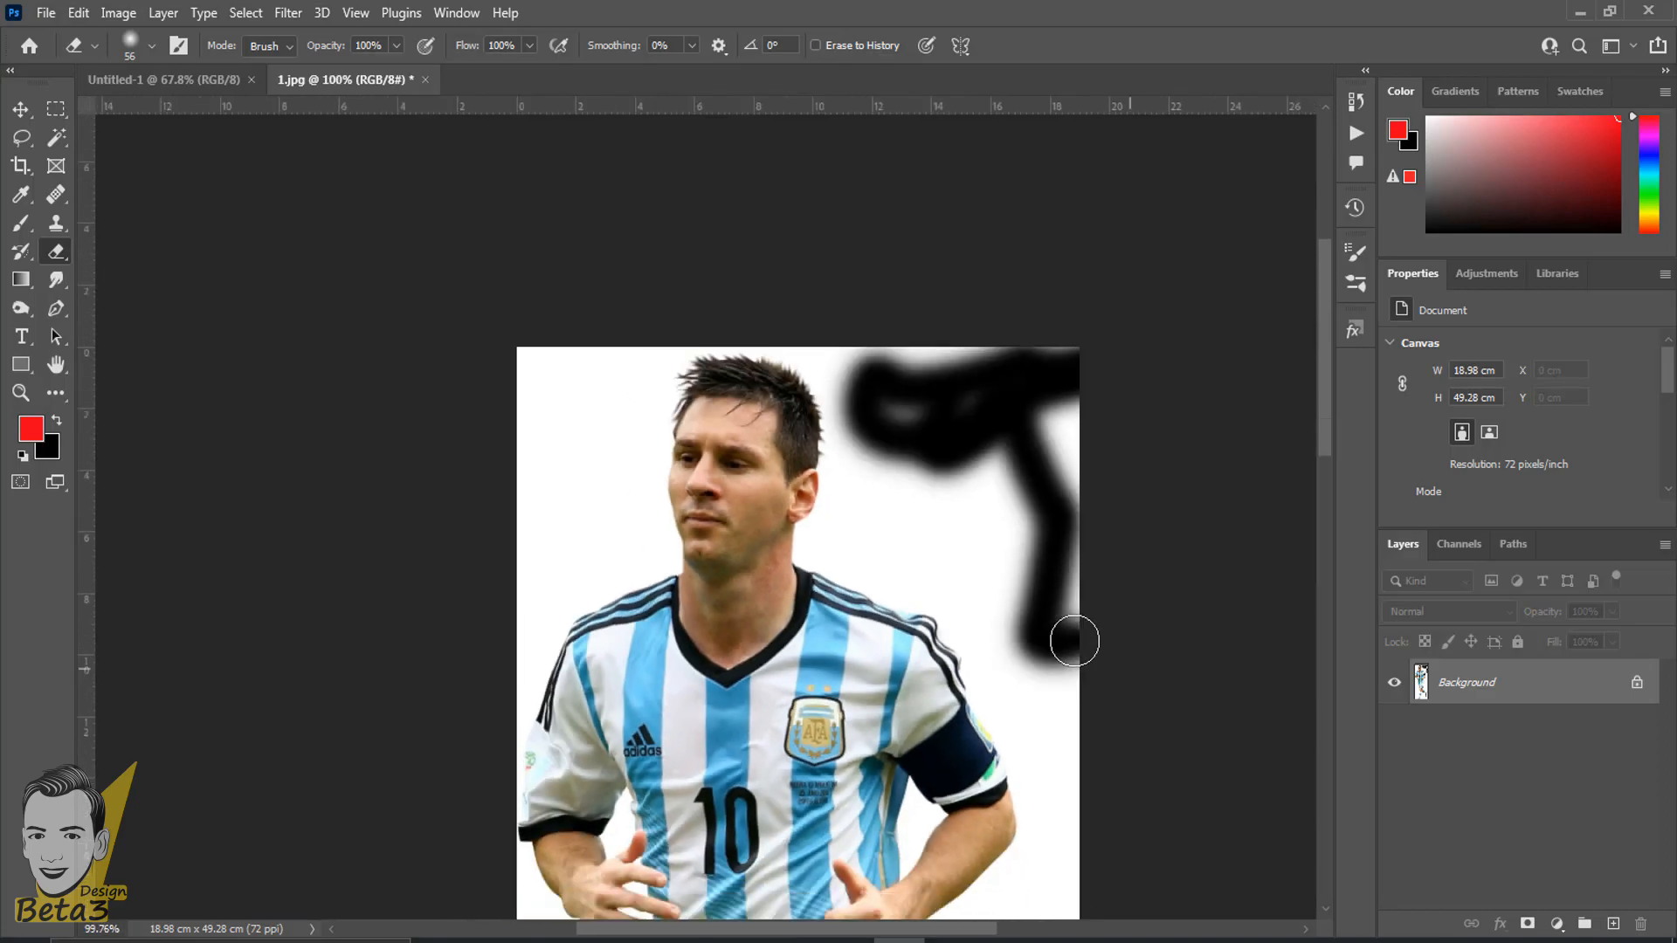
key("ctrl+z")
mouse_move(995, 511)
left_mouse_down()
mouse_move(1054, 536)
mouse_move(948, 425)
mouse_move(943, 469)
mouse_move(1029, 524)
left_mouse_up()
key("ctrl+z")
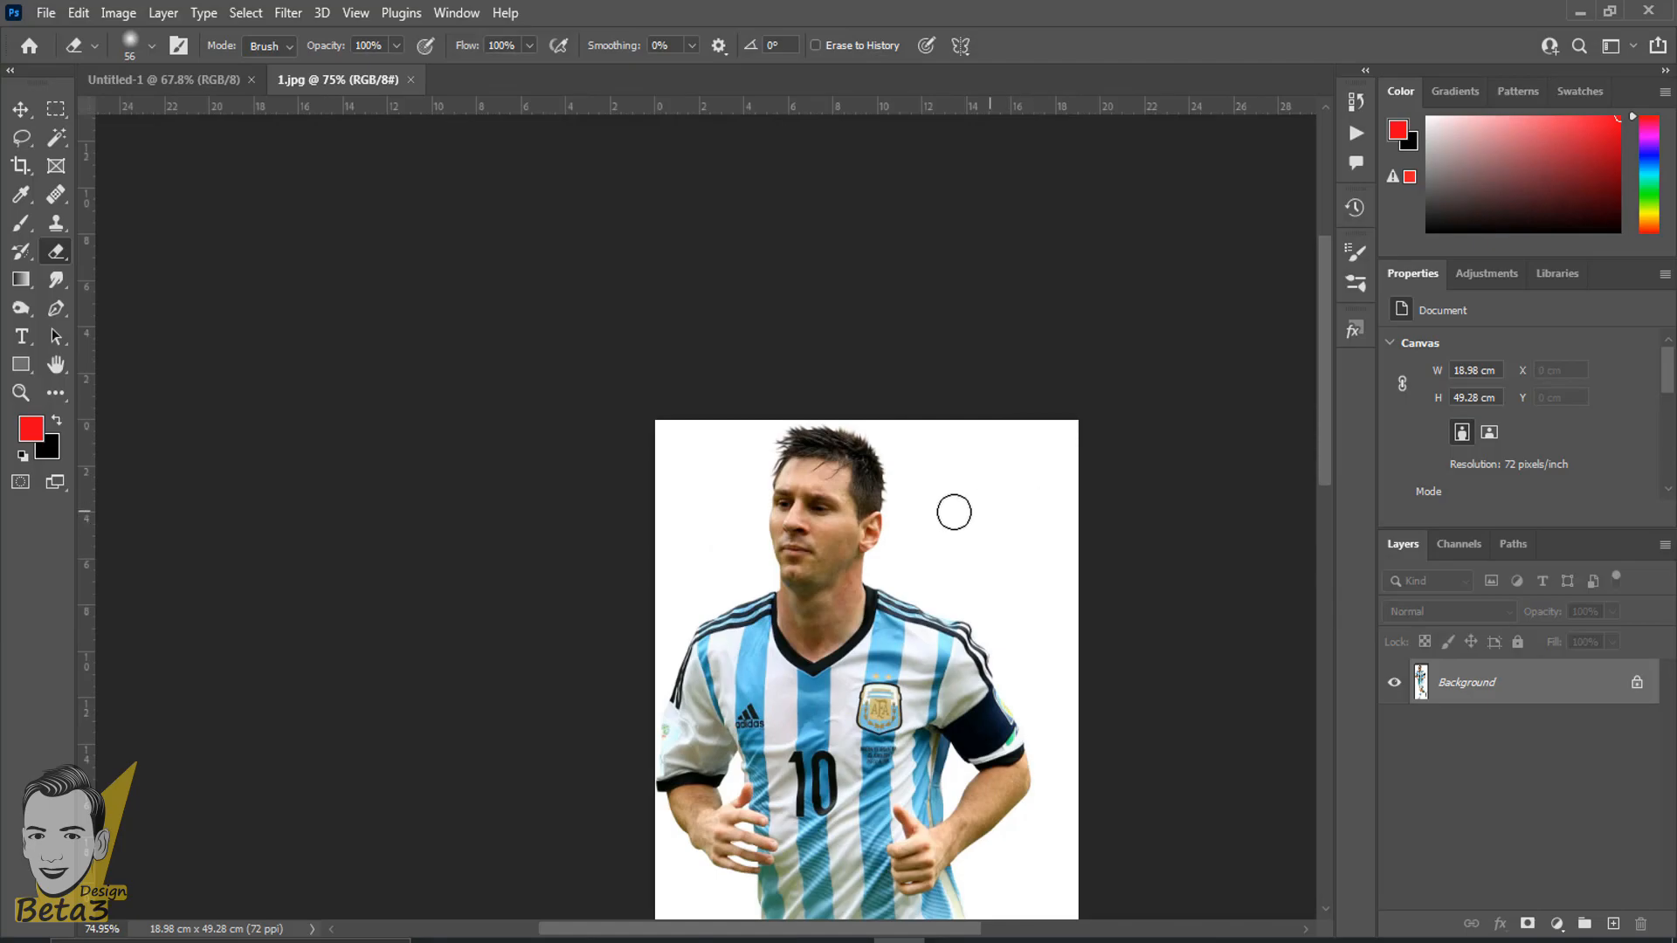
- Erase a few more patches between the player's head and the upper corner of the Background layer, and undo them
scroll(956, 506, "up", 3)
mouse_move(1120, 294)
left_mouse_down()
mouse_move(1046, 431)
mouse_move(1127, 447)
left_mouse_up()
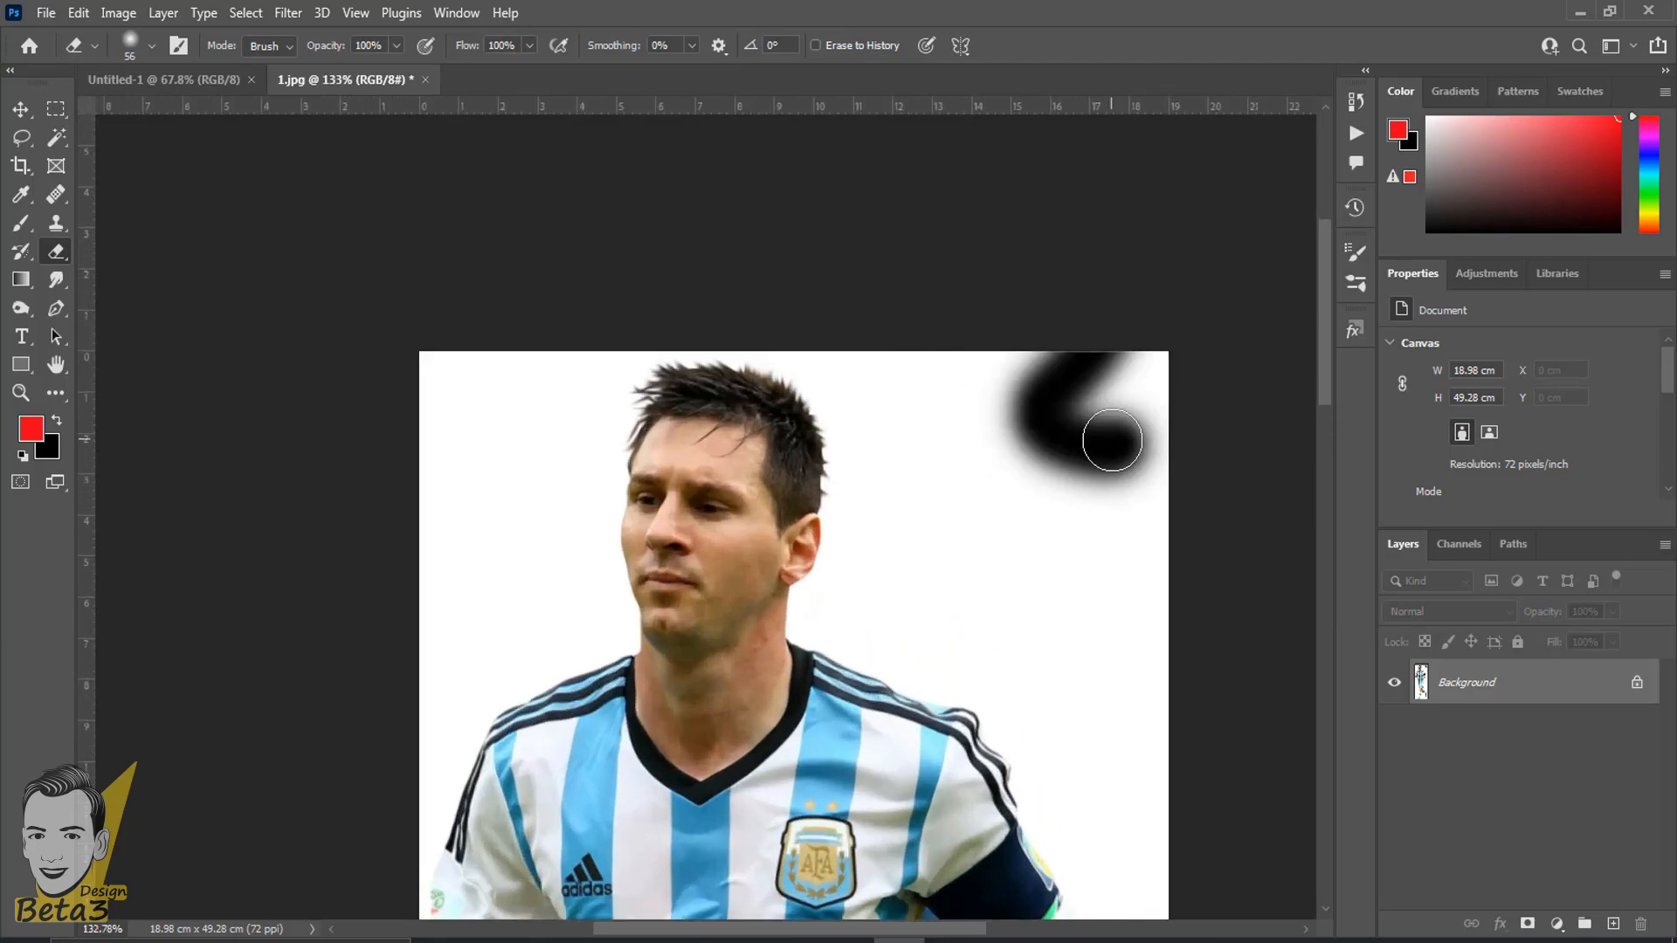
scroll(1103, 475, "up", 2)
mouse_move(908, 341)
left_mouse_down()
mouse_move(984, 430)
mouse_move(1070, 445)
mouse_move(944, 562)
mouse_move(946, 545)
left_mouse_up()
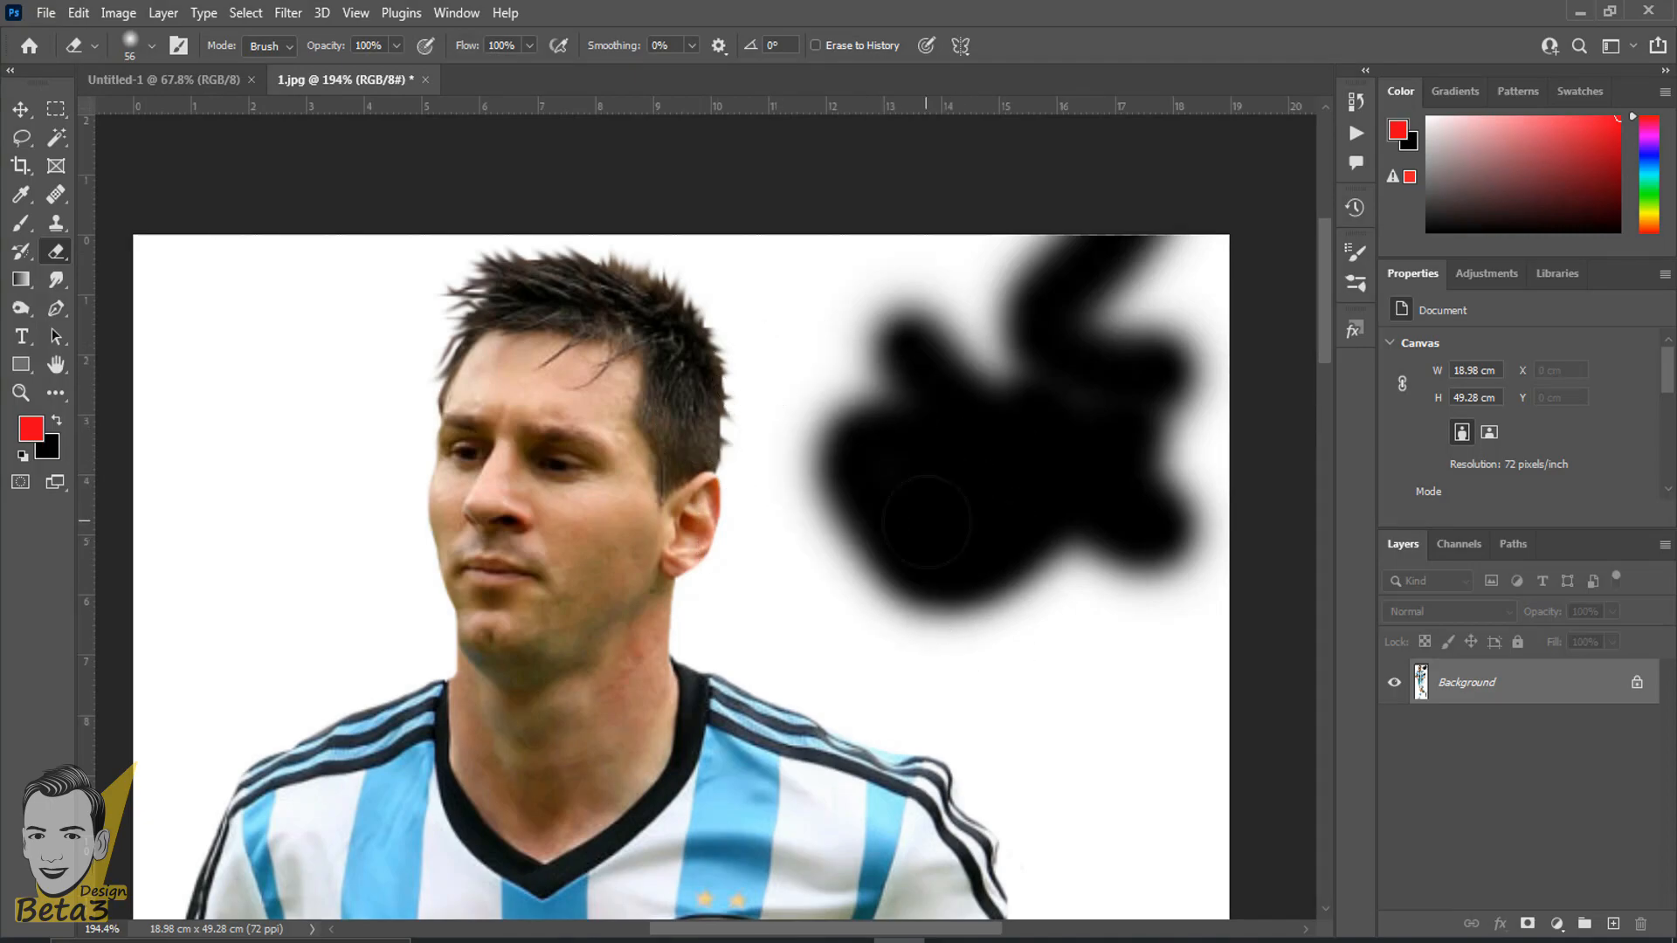
key("ctrl+z")
key("ctrl+z")
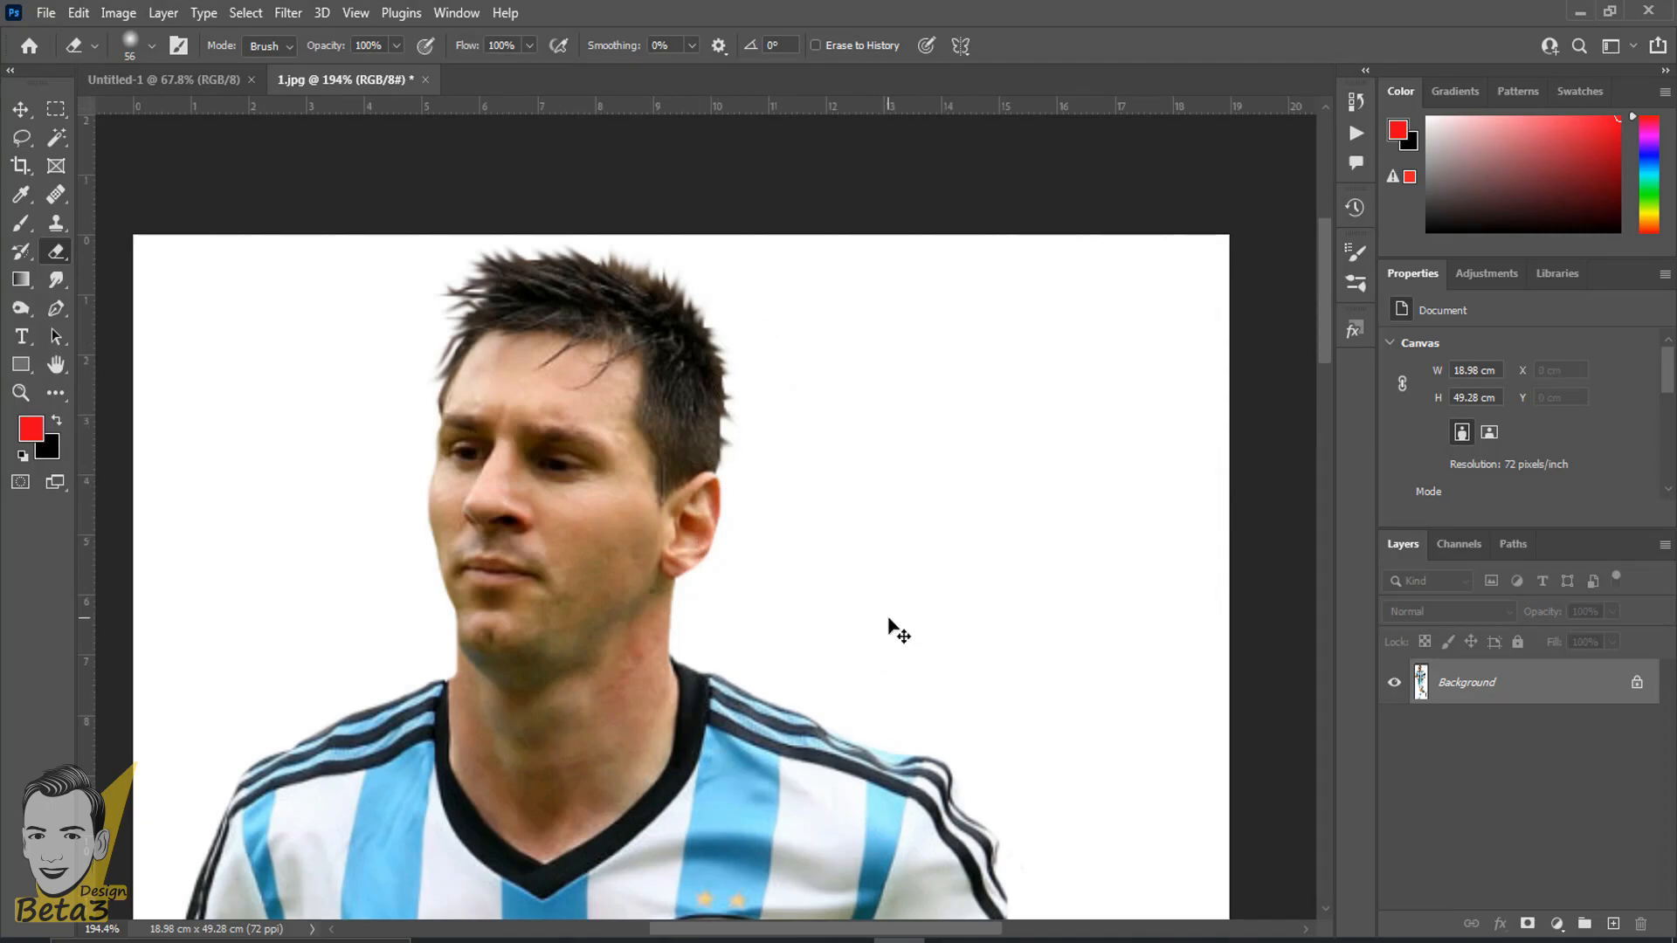
- Convert the locked Background layer of 1.jpg into a regular layer, accepting the default name and settings
scroll(905, 592, "up", 2)
scroll(908, 594, "down", 3)
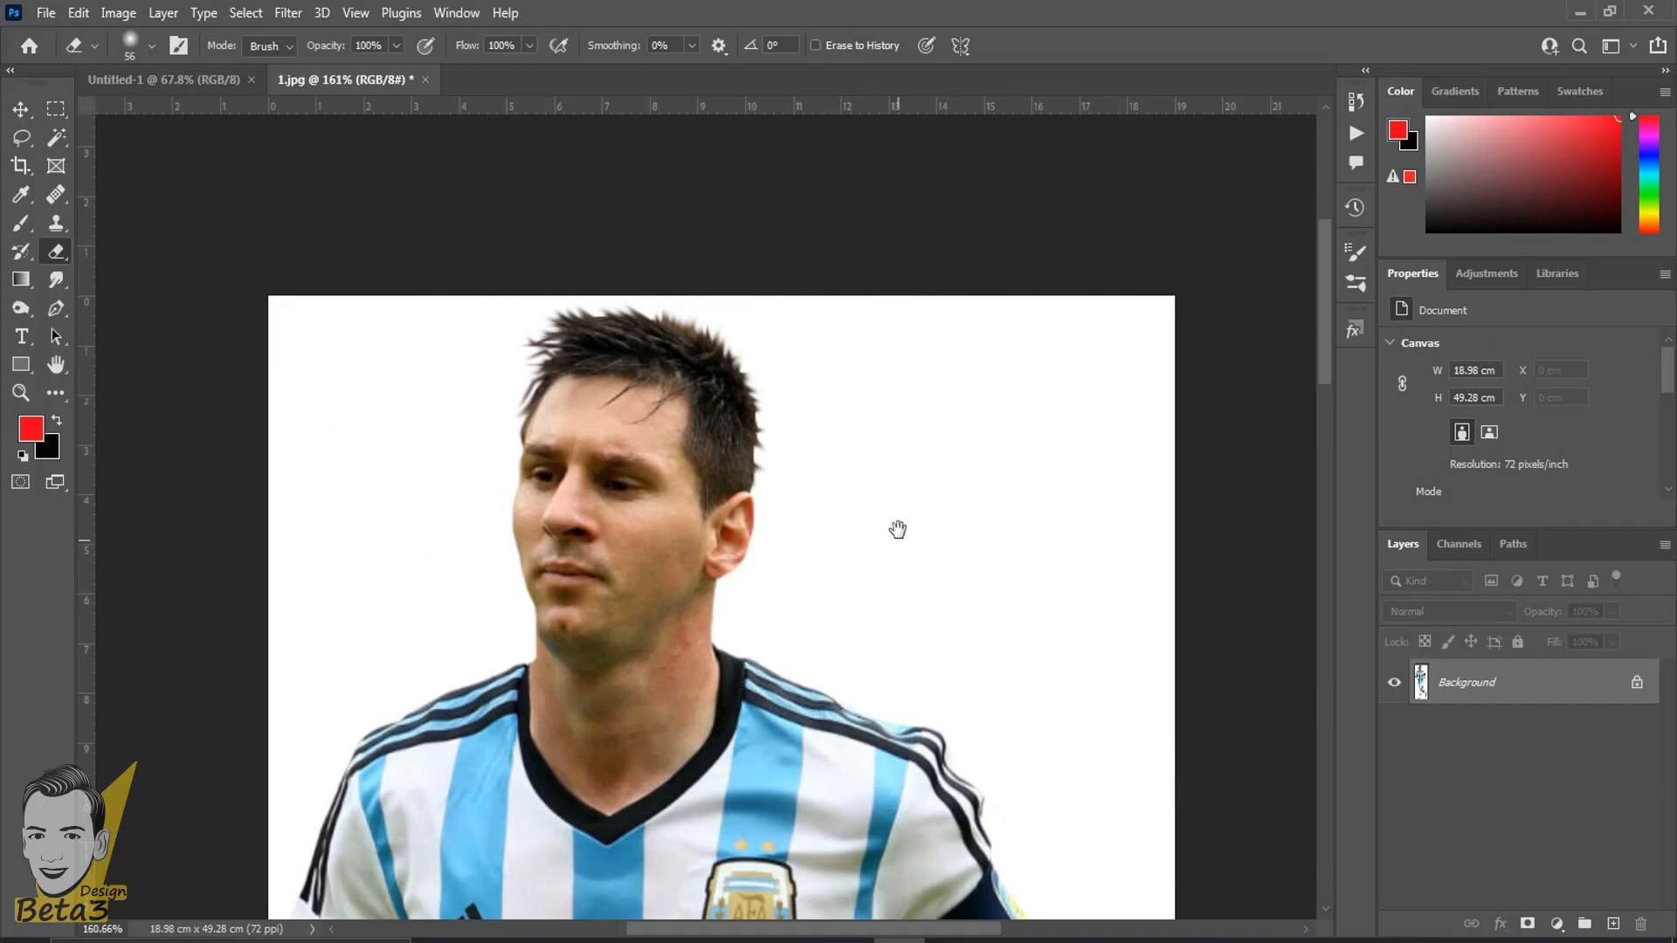
scroll(898, 527, "down", 2)
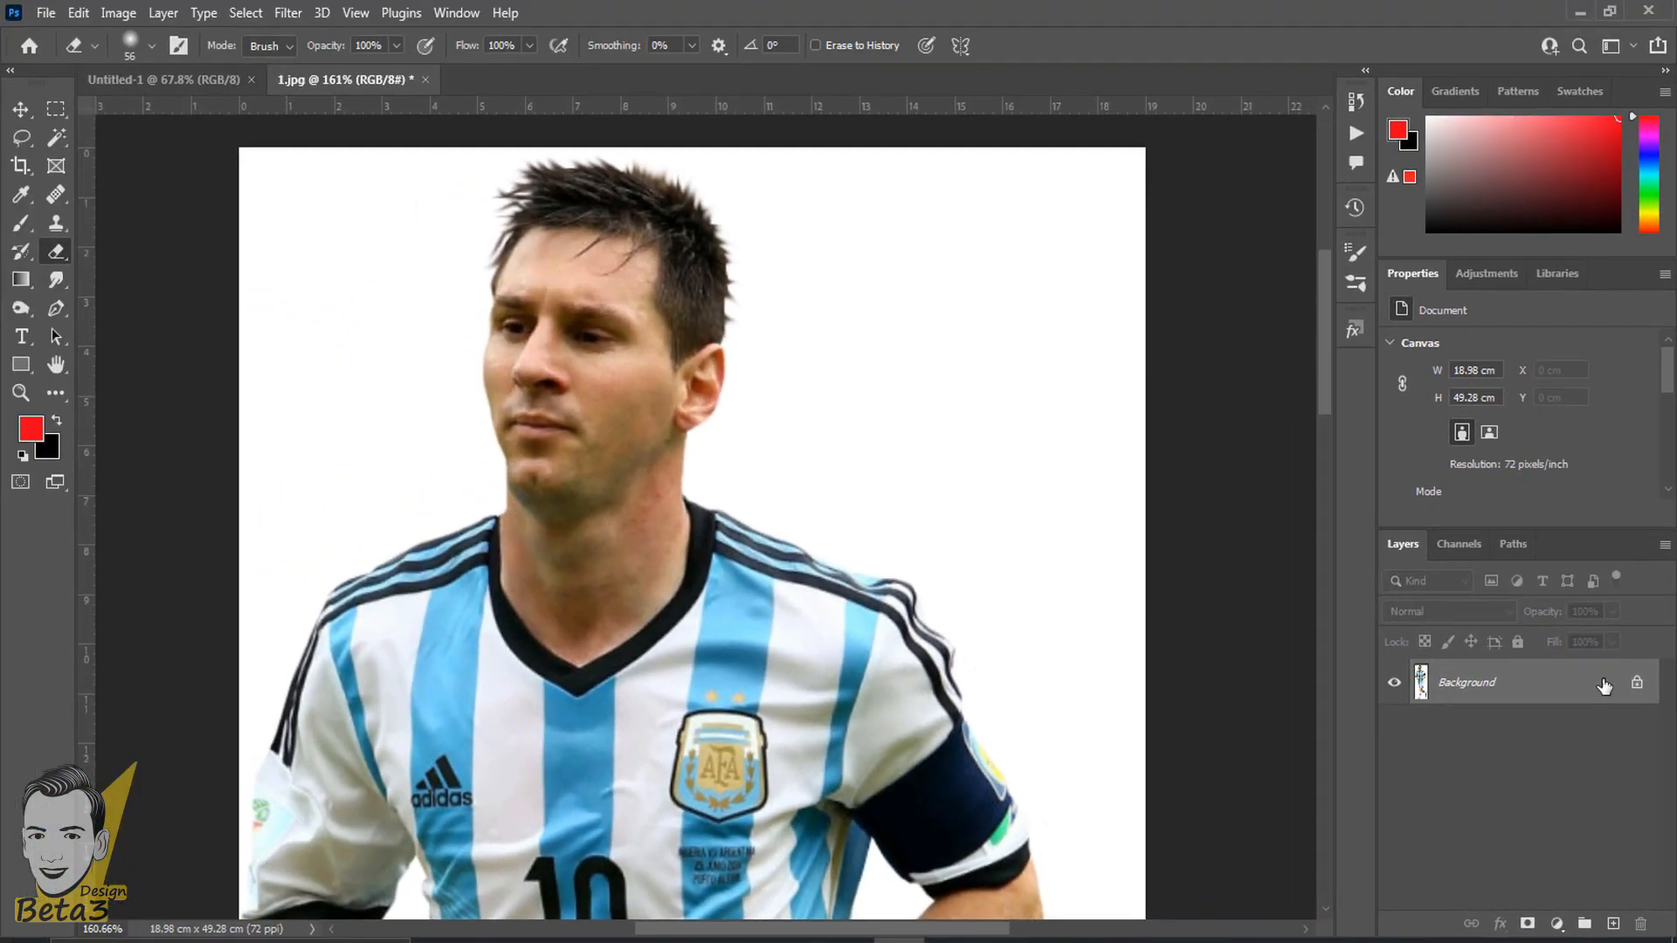
double_click(1604, 686)
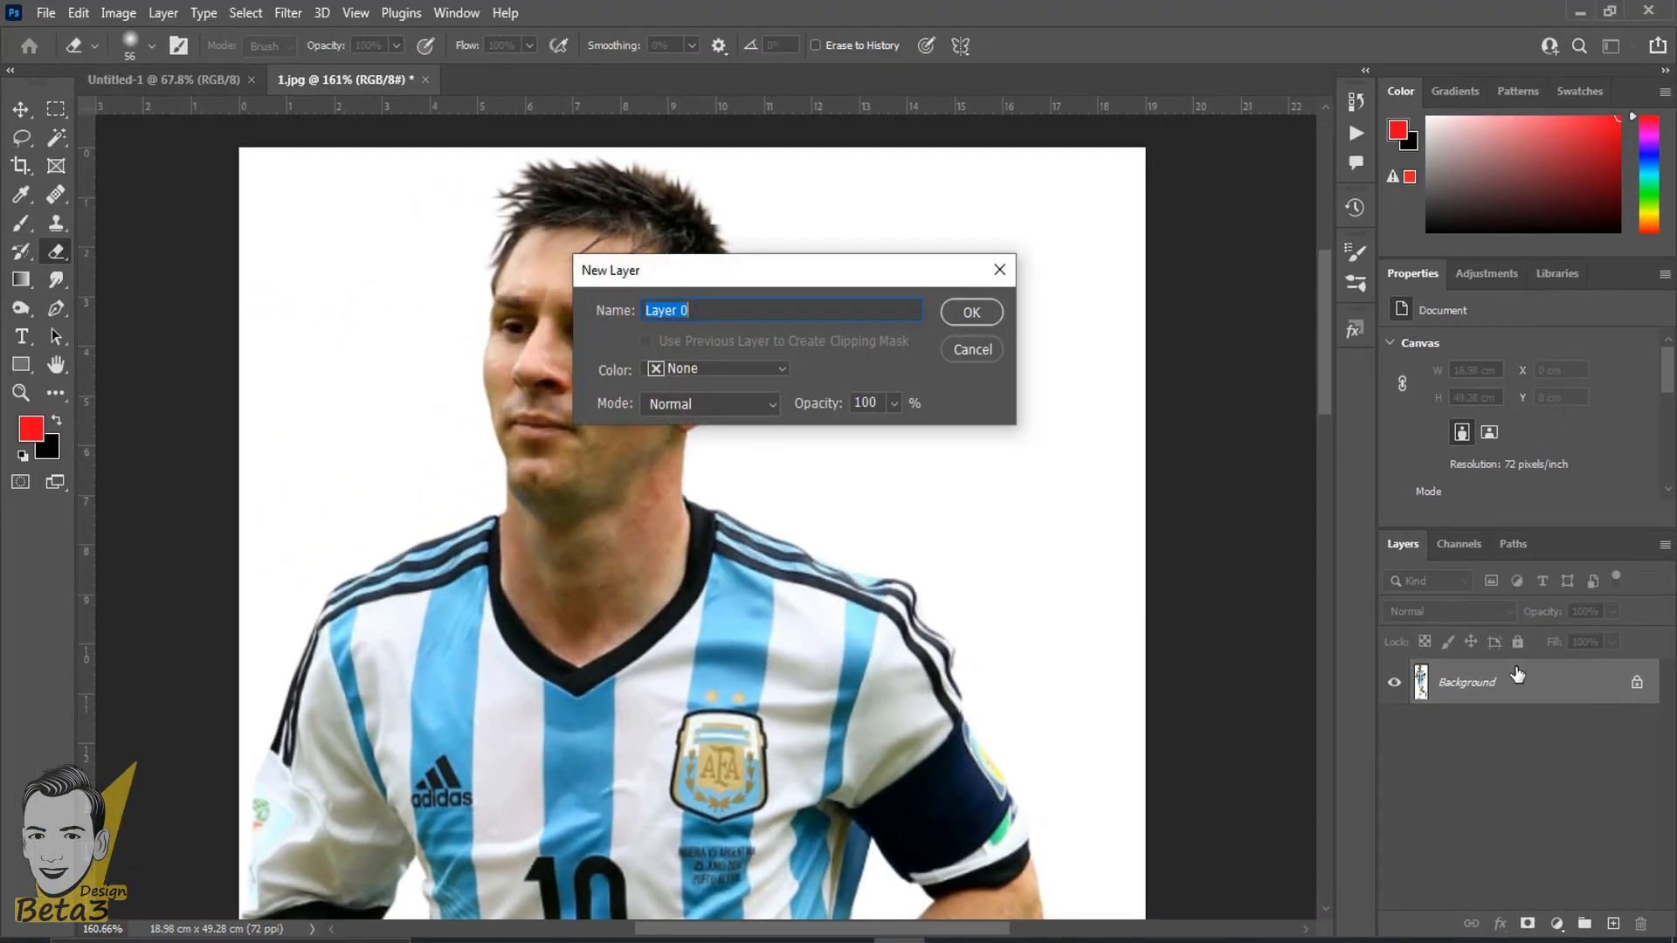
left_click_drag(876, 277, 978, 247)
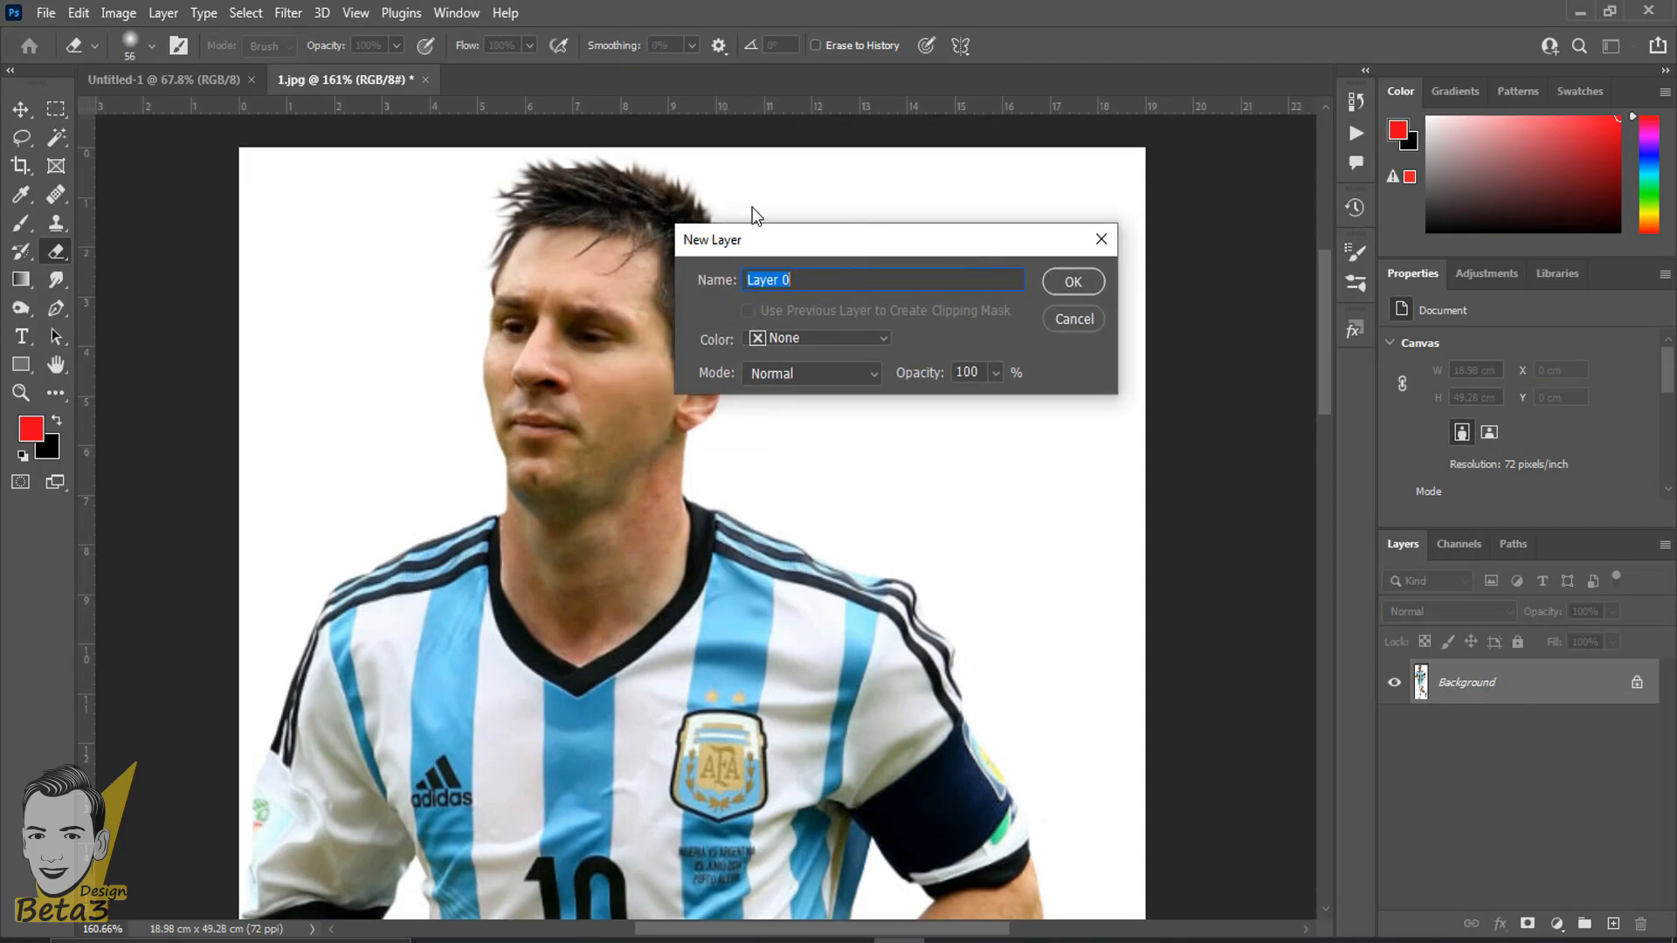
left_click(1057, 288)
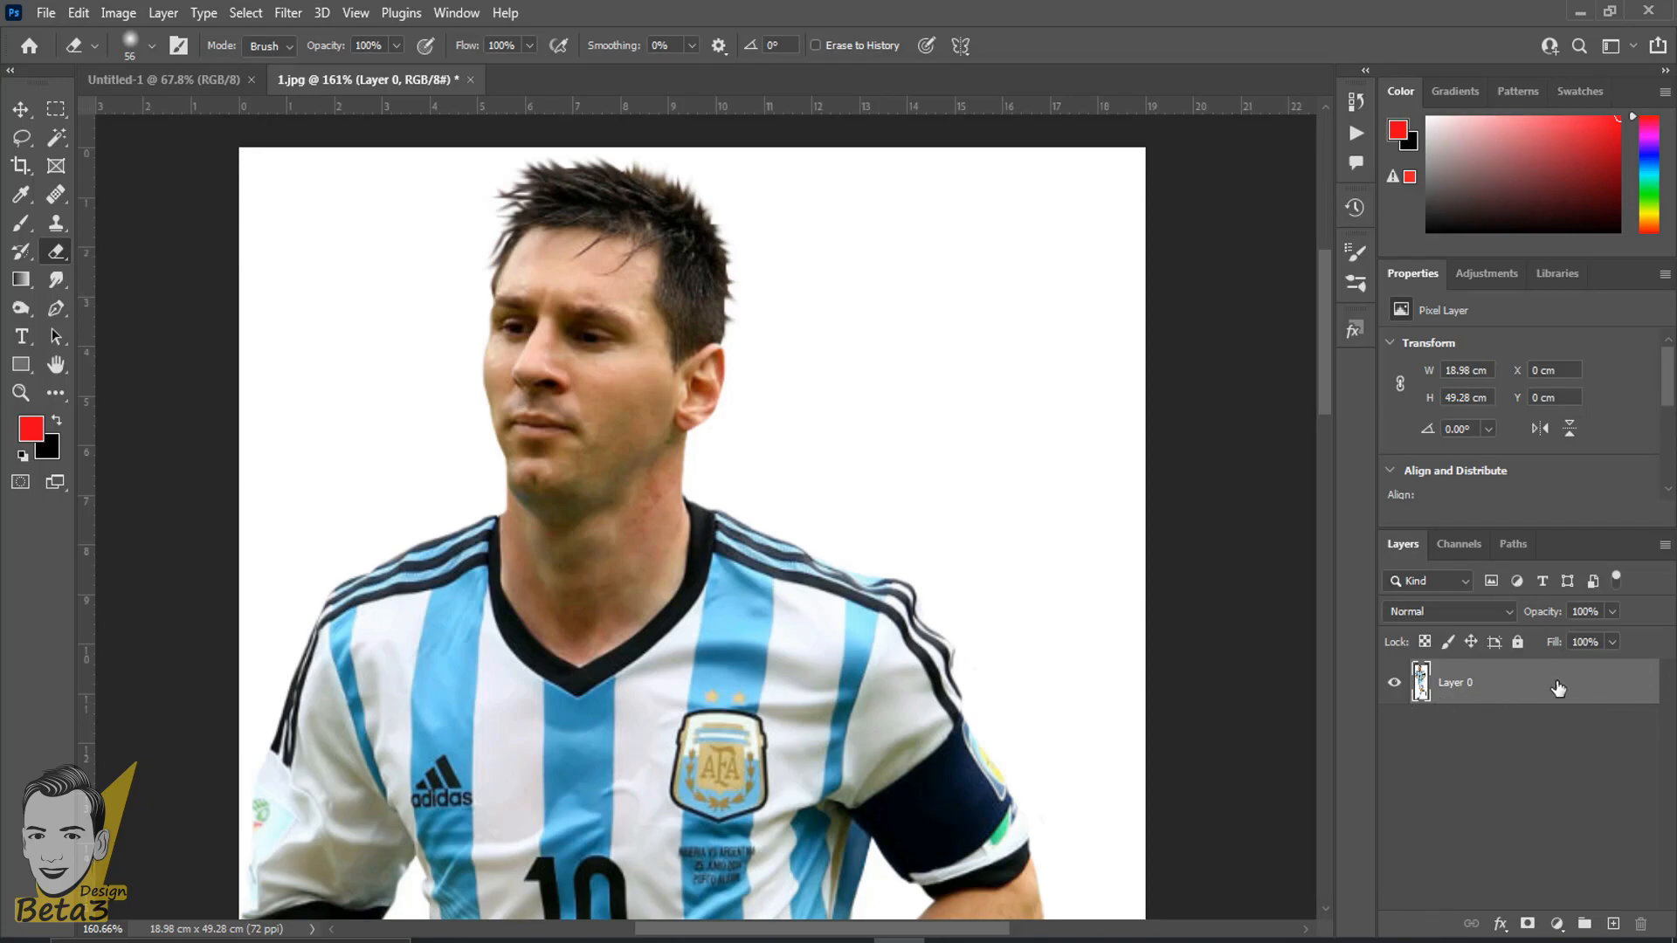
- Erase the white area beside the player's head and above his shoulder on Layer 0 with broad, soft 56 px strokes
left_click_drag(980, 423, 1079, 314)
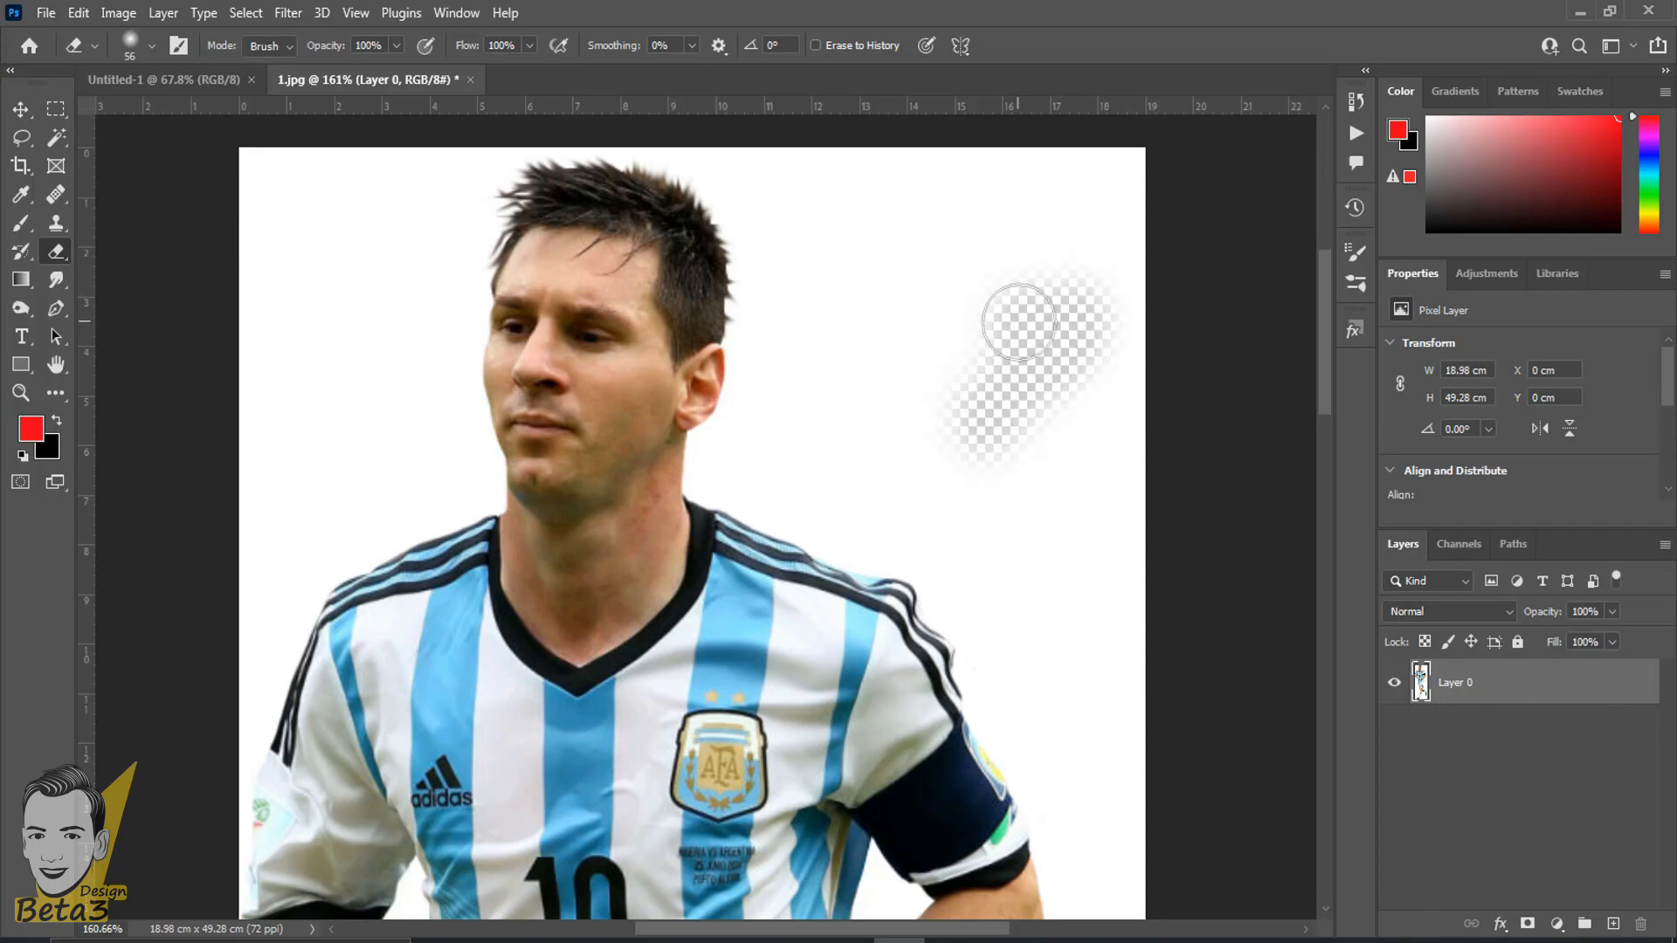
key("ctrl+z")
scroll(970, 352, "up", 7)
mouse_move(948, 287)
left_mouse_down()
mouse_move(1033, 400)
mouse_move(843, 358)
mouse_move(1027, 367)
mouse_move(793, 489)
left_mouse_up()
scroll(794, 489, "down", 7)
mouse_move(895, 375)
left_mouse_down()
mouse_move(1032, 232)
mouse_move(947, 320)
mouse_move(1018, 230)
mouse_move(934, 516)
mouse_move(1019, 359)
mouse_move(902, 592)
mouse_move(769, 427)
mouse_move(870, 547)
mouse_move(980, 636)
mouse_move(827, 528)
left_mouse_up()
scroll(827, 527, "up", 10)
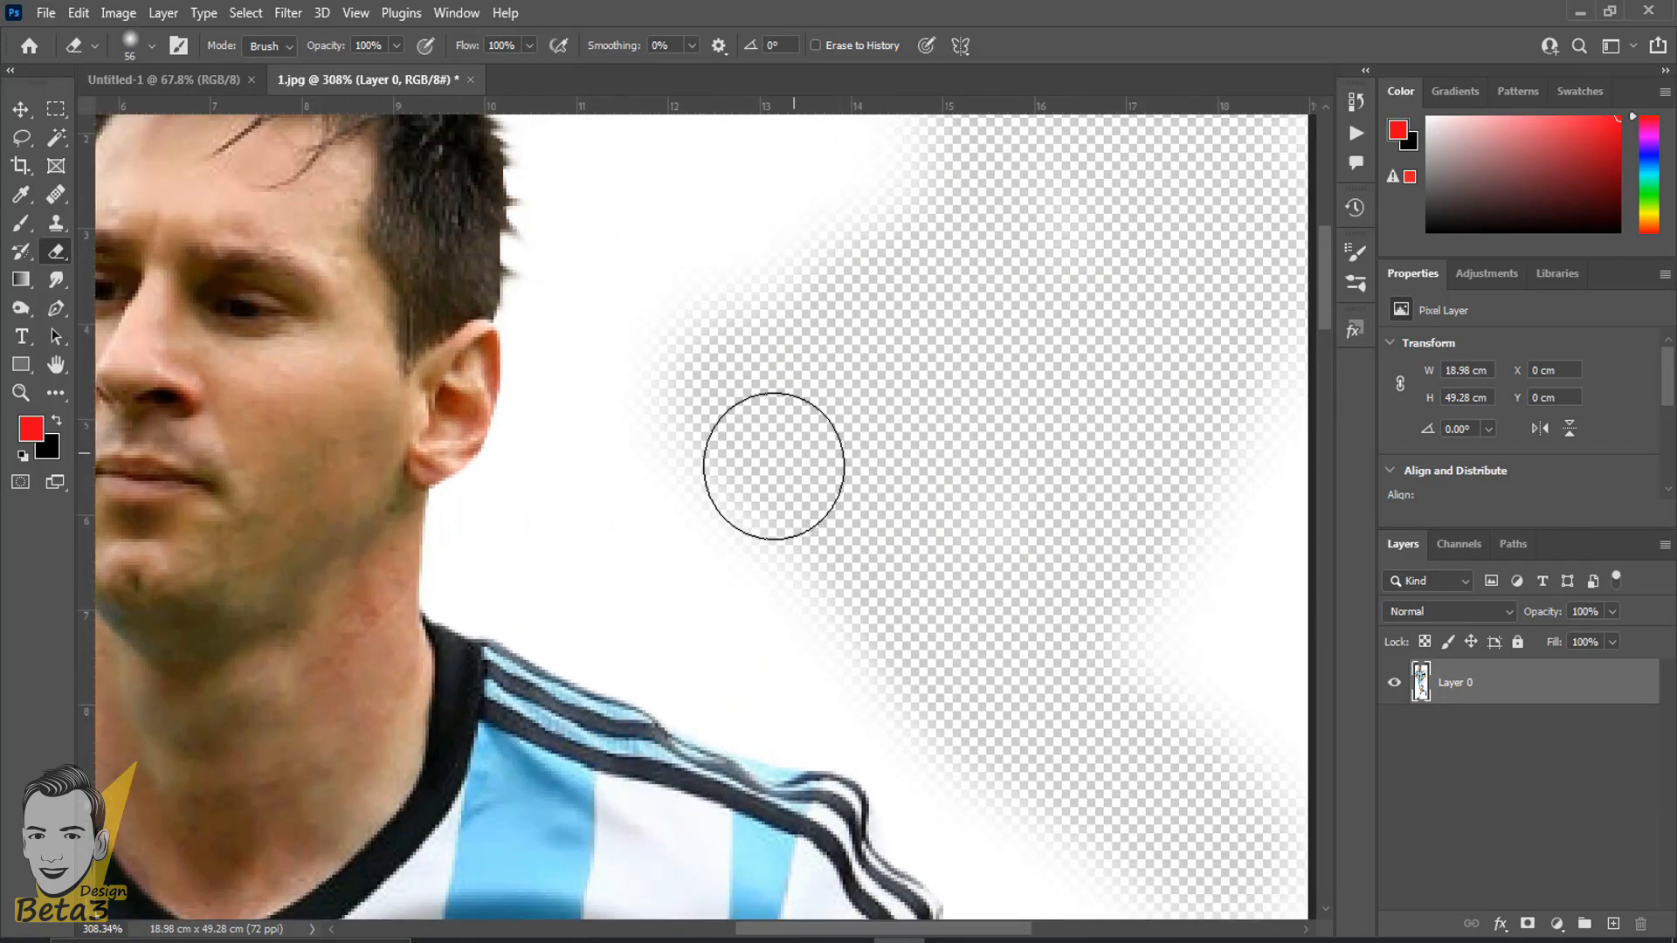
- Reduce the eraser tip to 20 px and erase a narrow path from the cleared area to the player's neck and ear
key("bracketleft")
key("bracketleft")
key("bracketleft")
key("bracketleft")
key("bracketleft")
key("bracketleft")
key("bracketleft")
key("bracketleft")
mouse_move(715, 554)
left_mouse_down()
mouse_move(360, 547)
mouse_move(358, 485)
mouse_move(489, 397)
mouse_move(561, 276)
mouse_move(517, 337)
left_mouse_up()
key("bracketright")
scroll(340, 574, "up", 8)
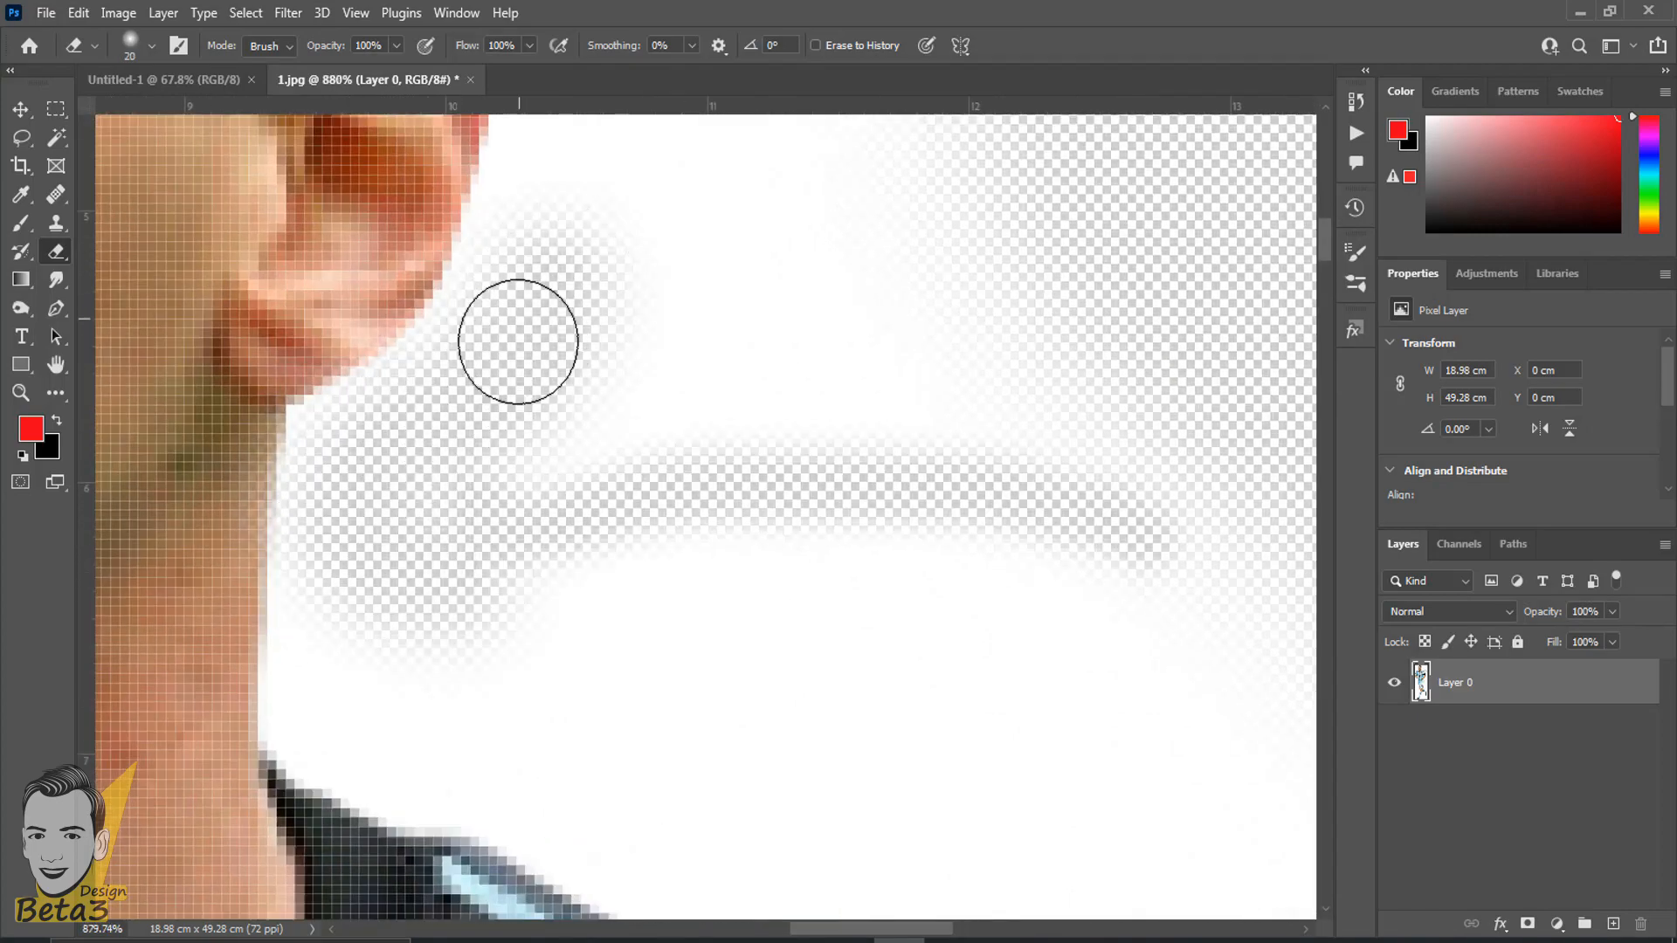
scroll(517, 337, "down", 8)
scroll(463, 295, "down", 6)
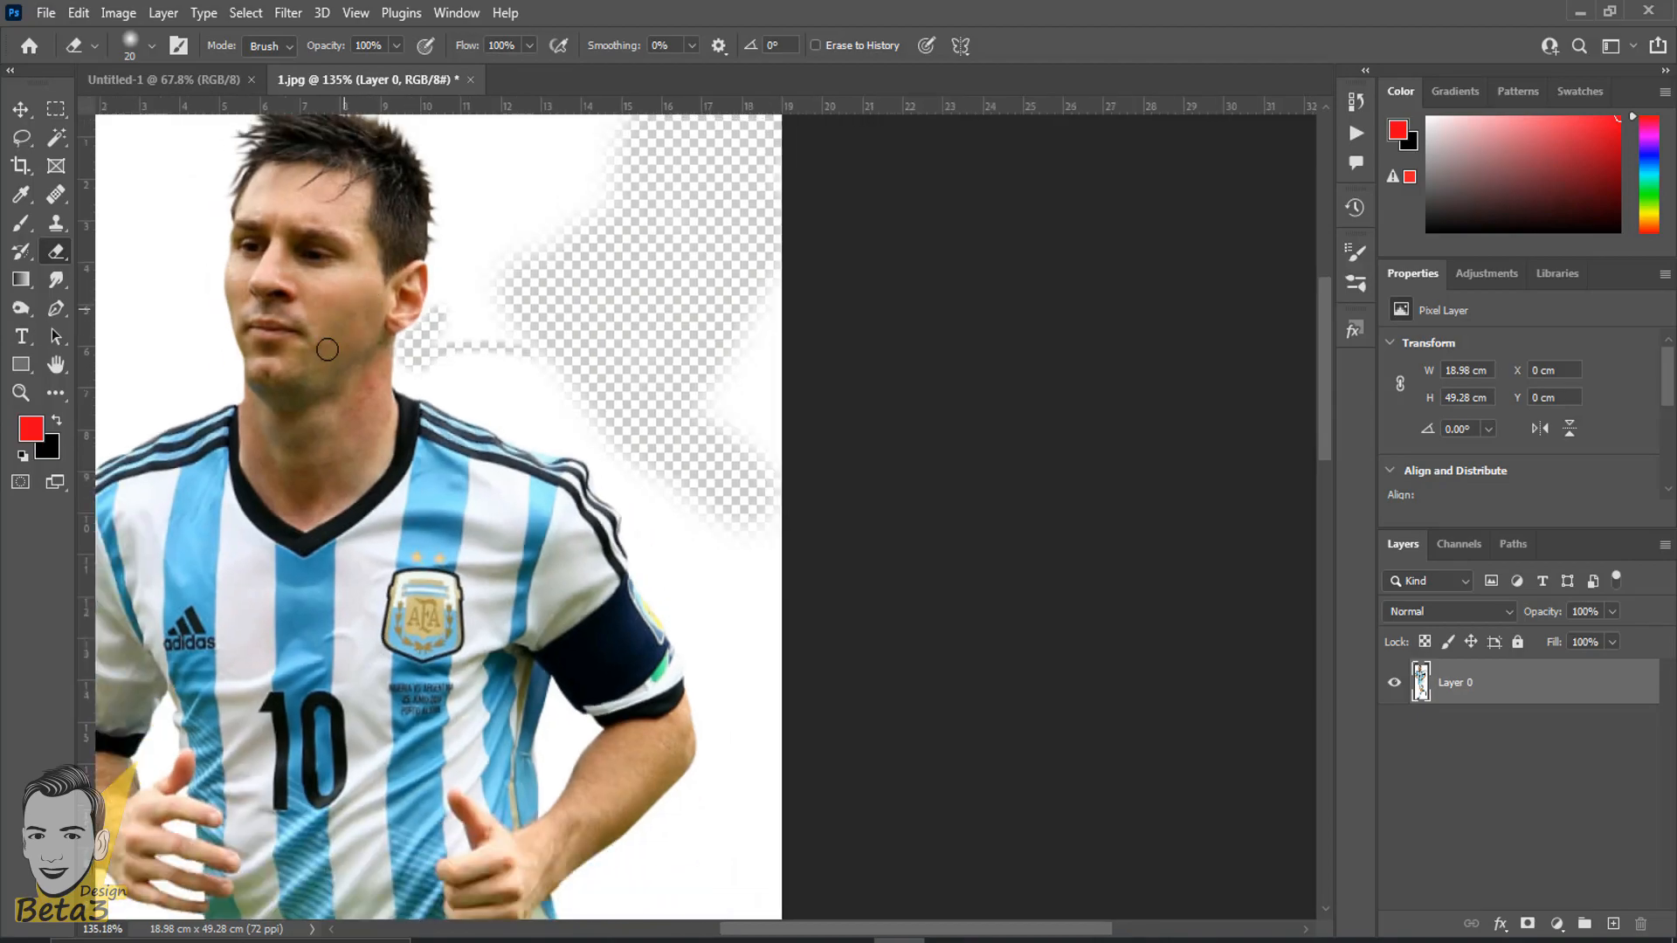
scroll(300, 393, "down", 5)
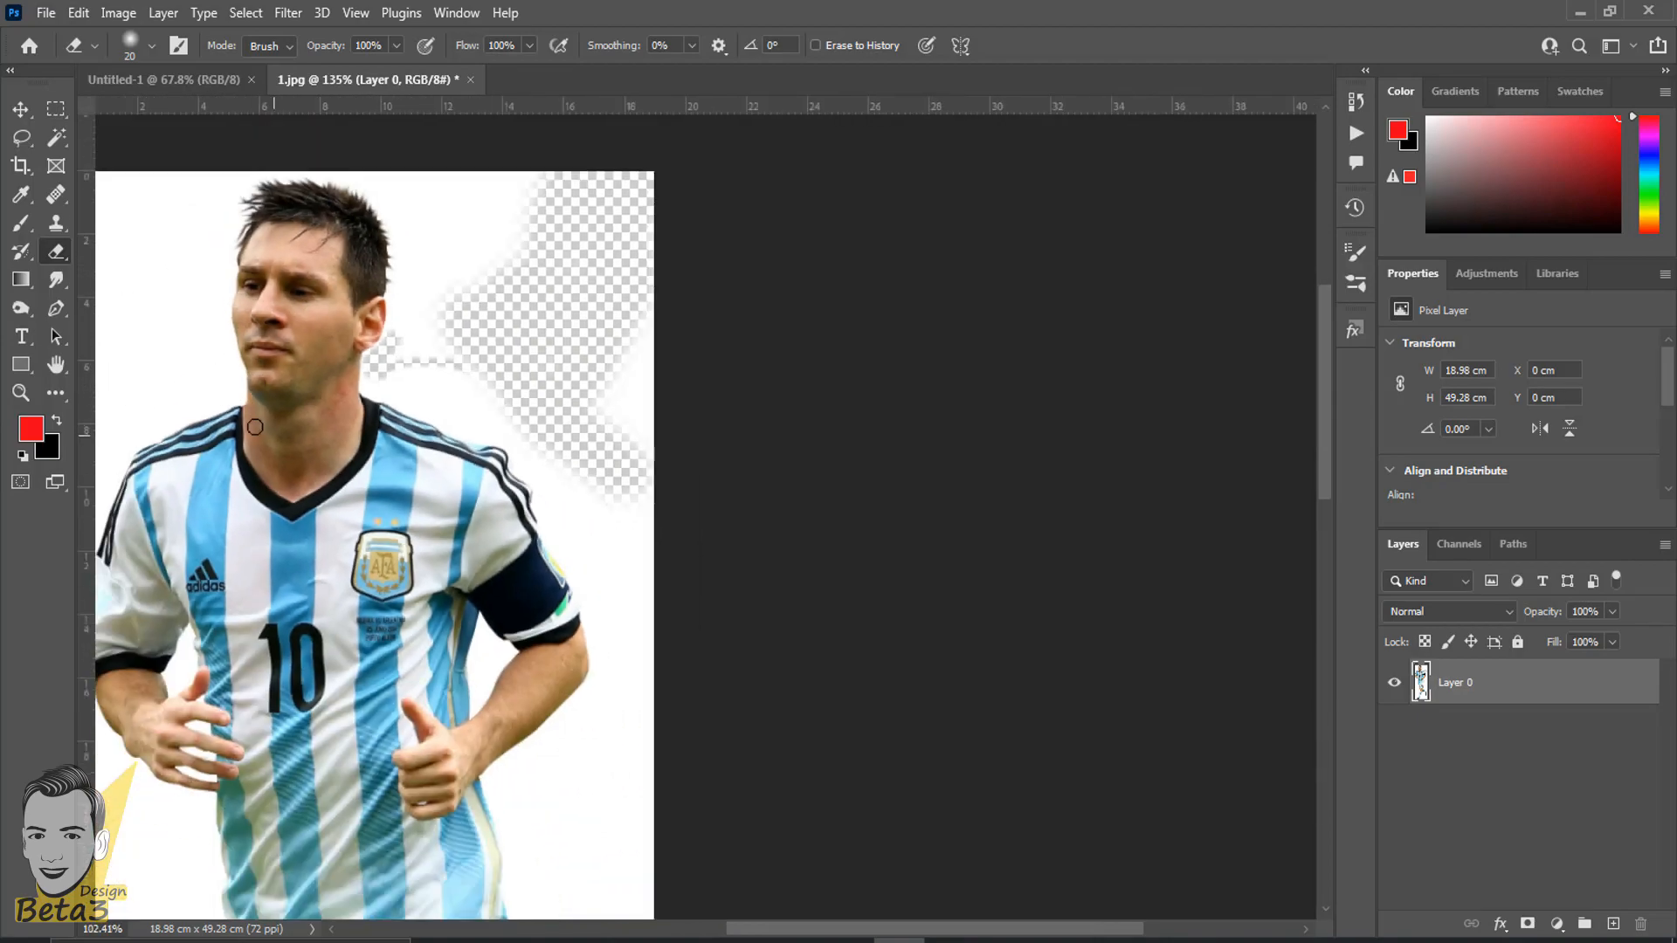
scroll(513, 442, "left", 2)
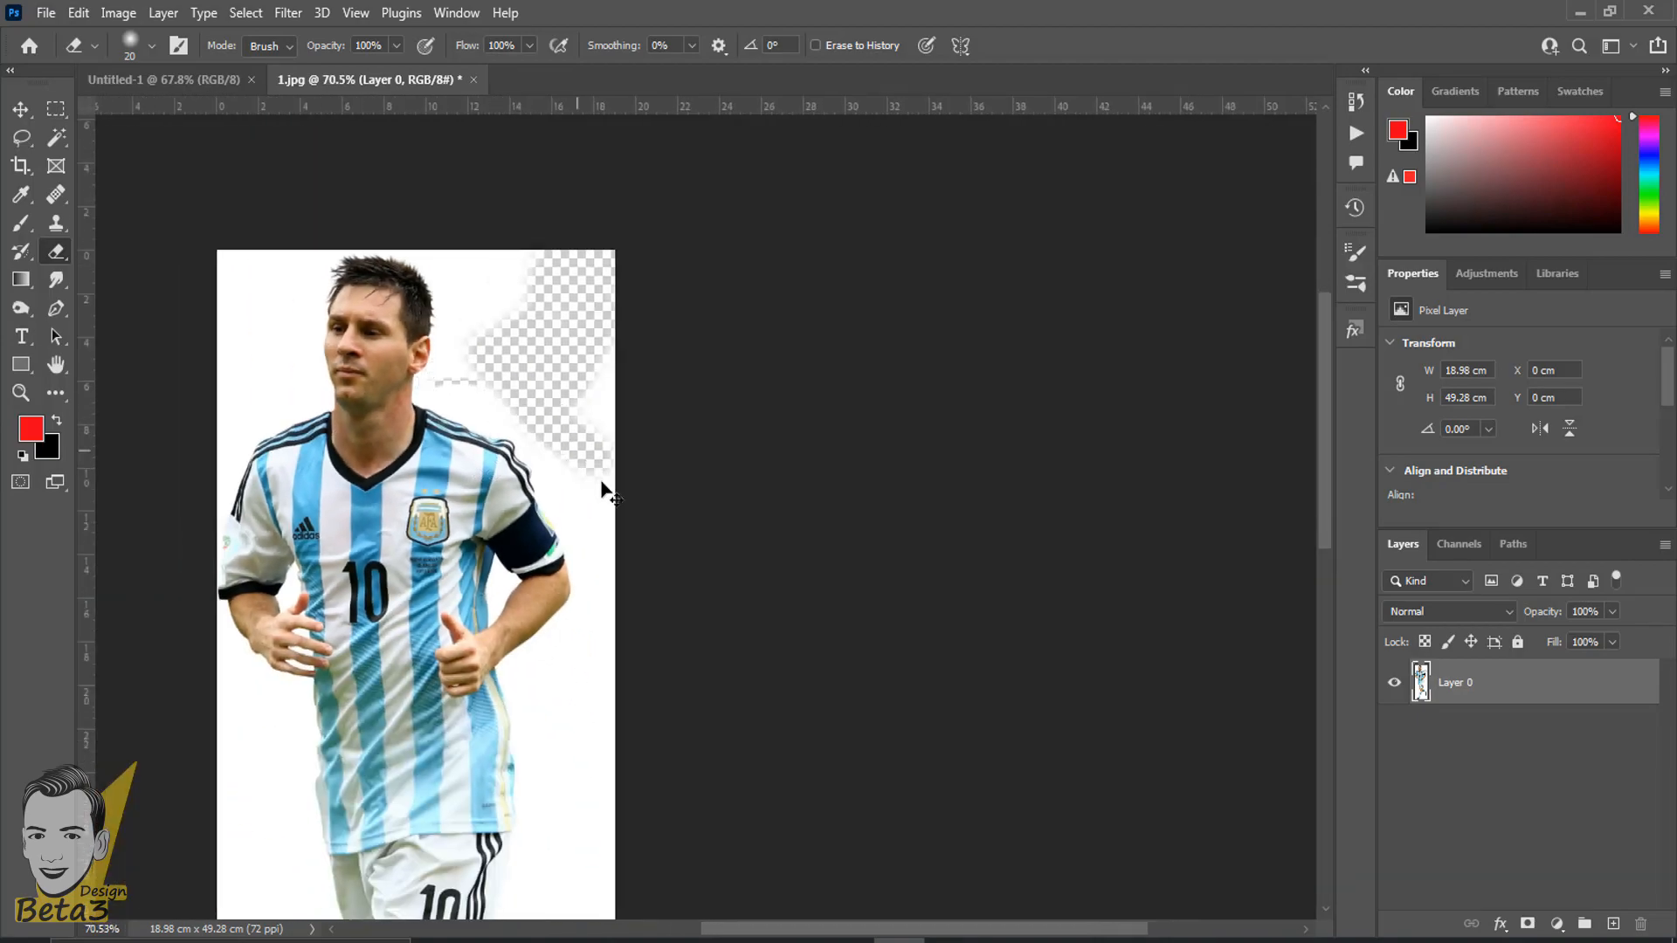
- Undo the erasures and the layer conversion, back to the locked Background layer
key("ctrl+z")
key("ctrl+z")
key("ctrl+z")
key("ctrl+z")
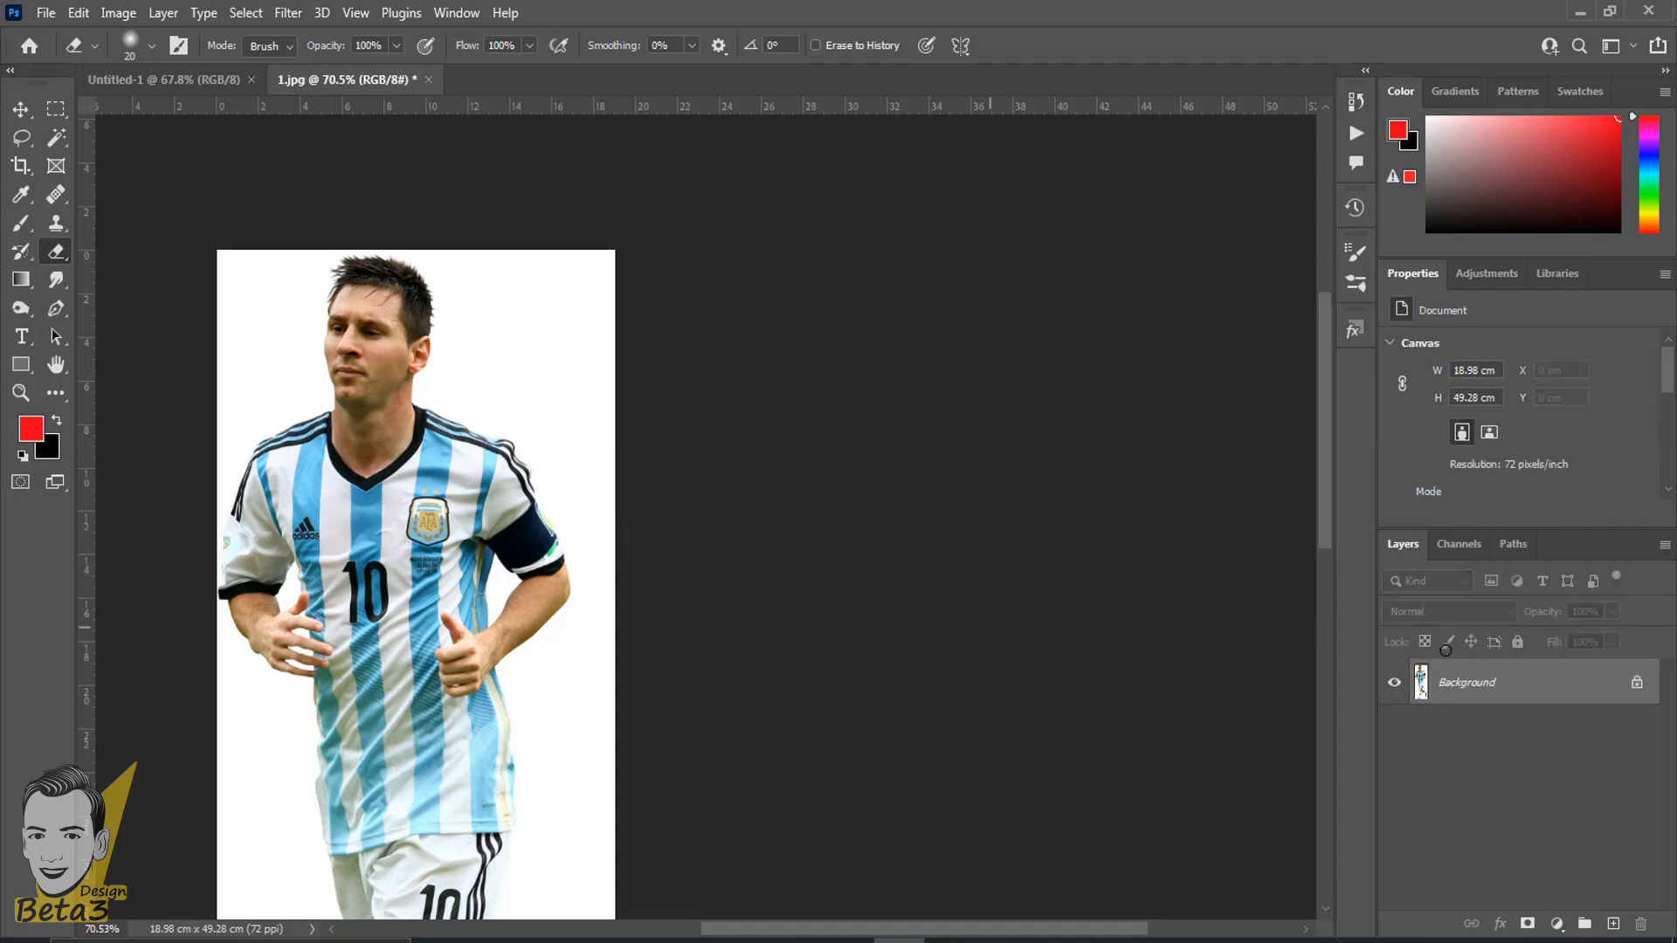
- Erase looping strokes over the white area beside the head on the locked Background layer, with black as the background colour
scroll(407, 391, "up", 4)
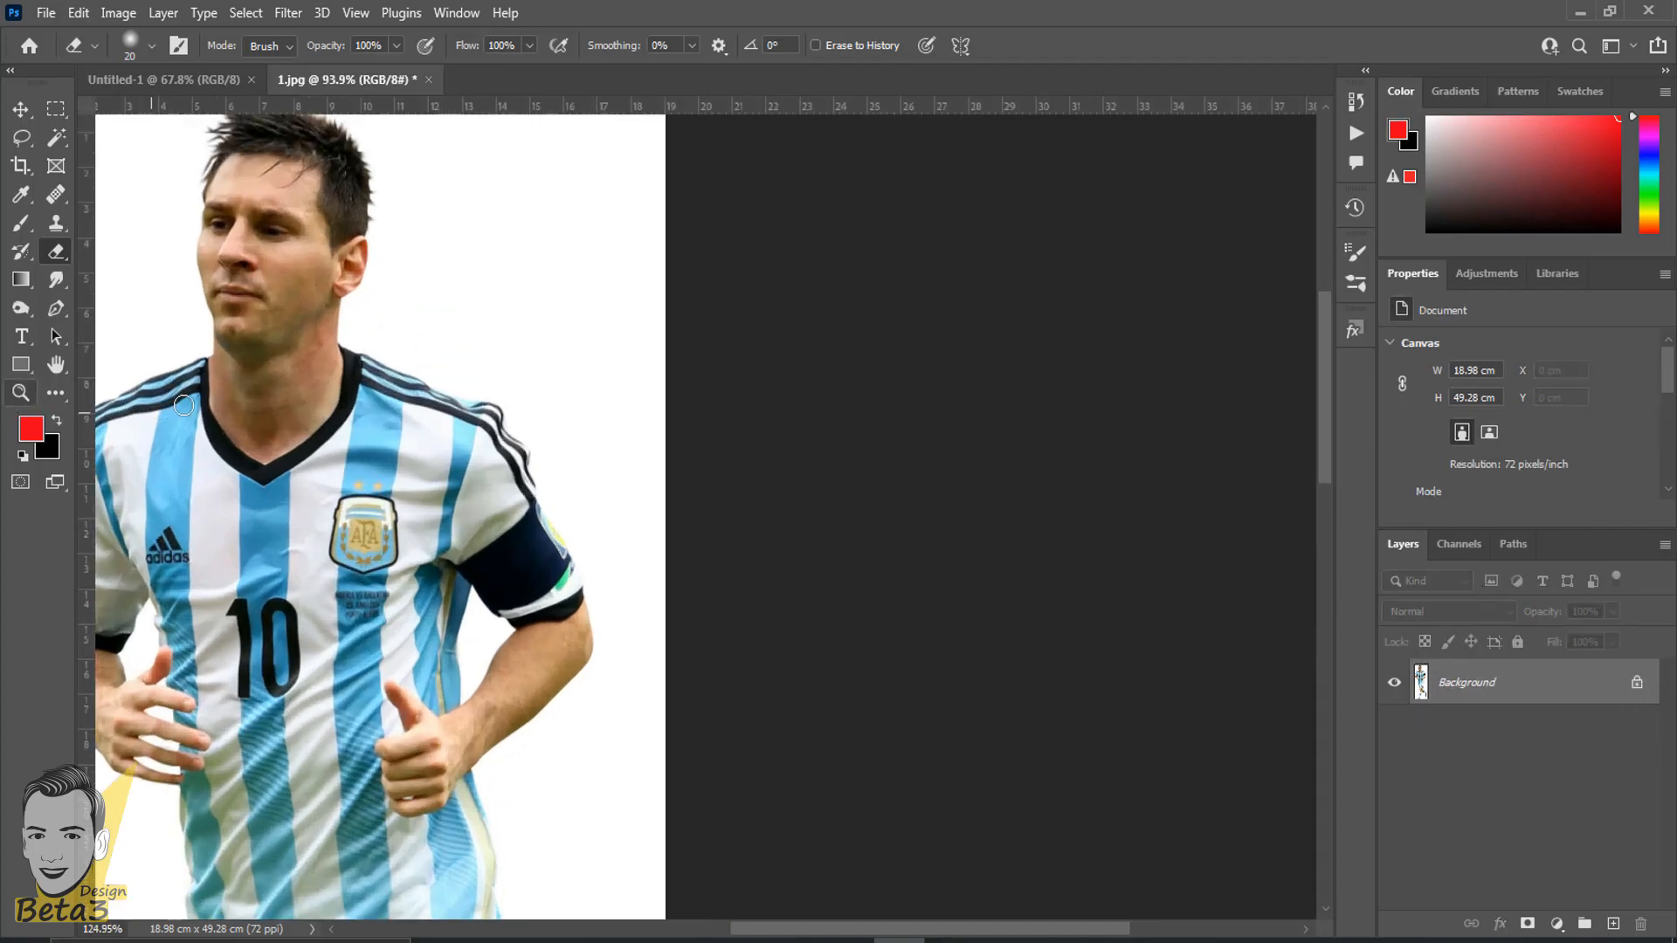
mouse_move(711, 314)
left_mouse_down()
mouse_move(655, 264)
mouse_move(668, 258)
mouse_move(668, 365)
left_mouse_up()
scroll(530, 375, "up", 2)
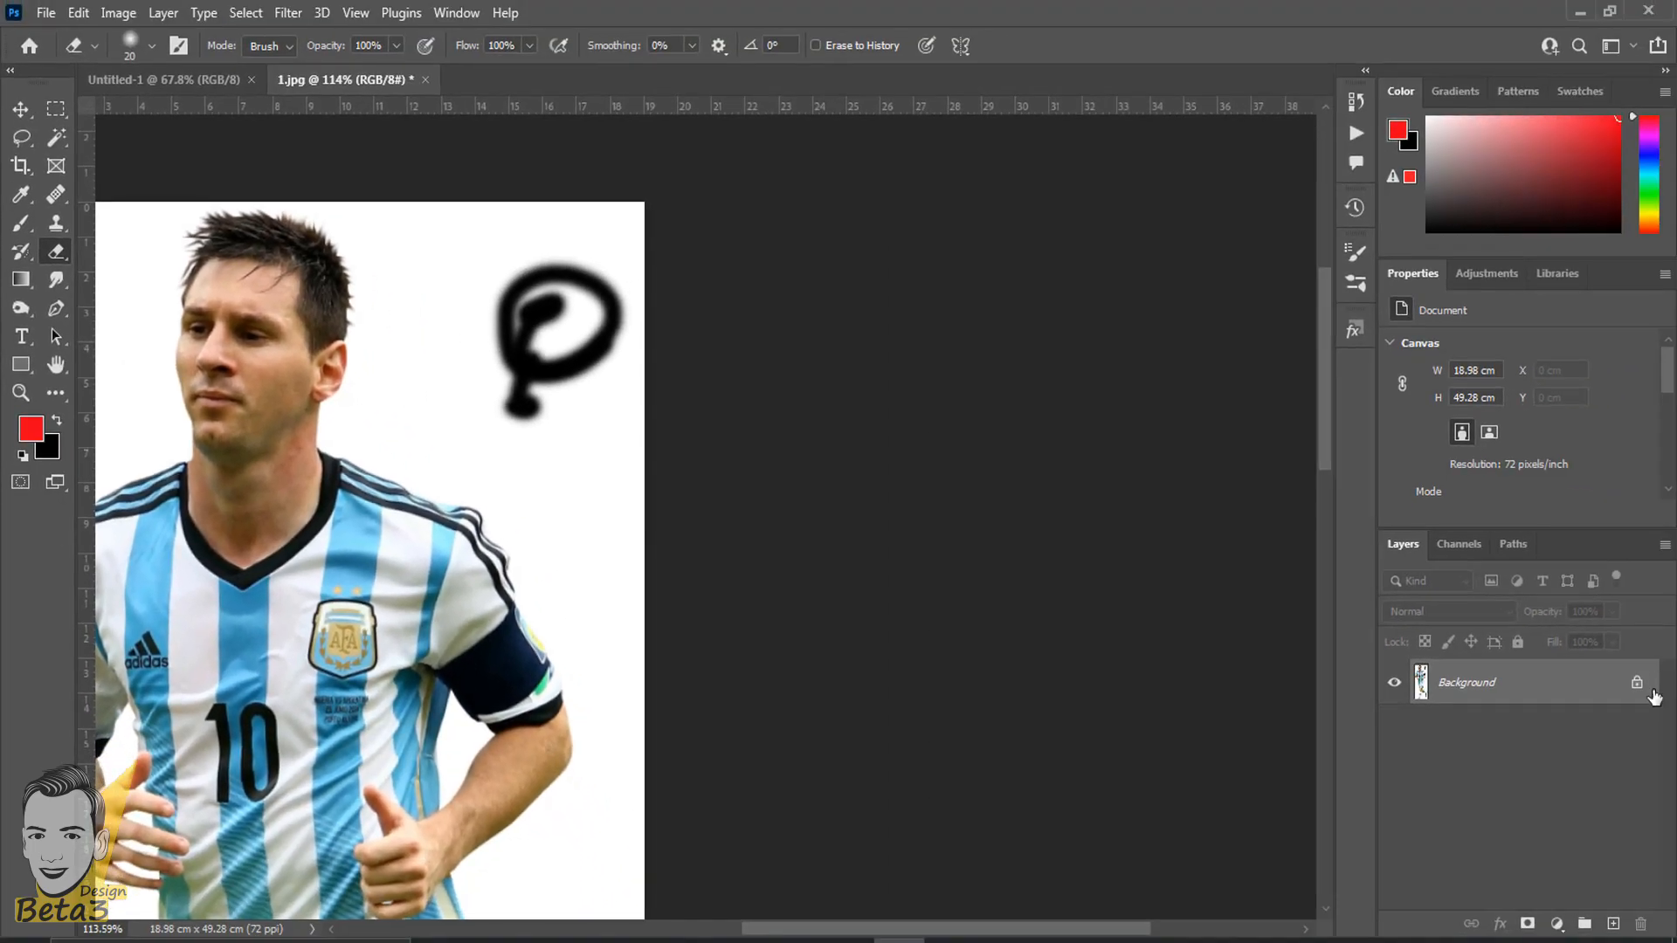
left_click_drag(699, 449, 805, 379)
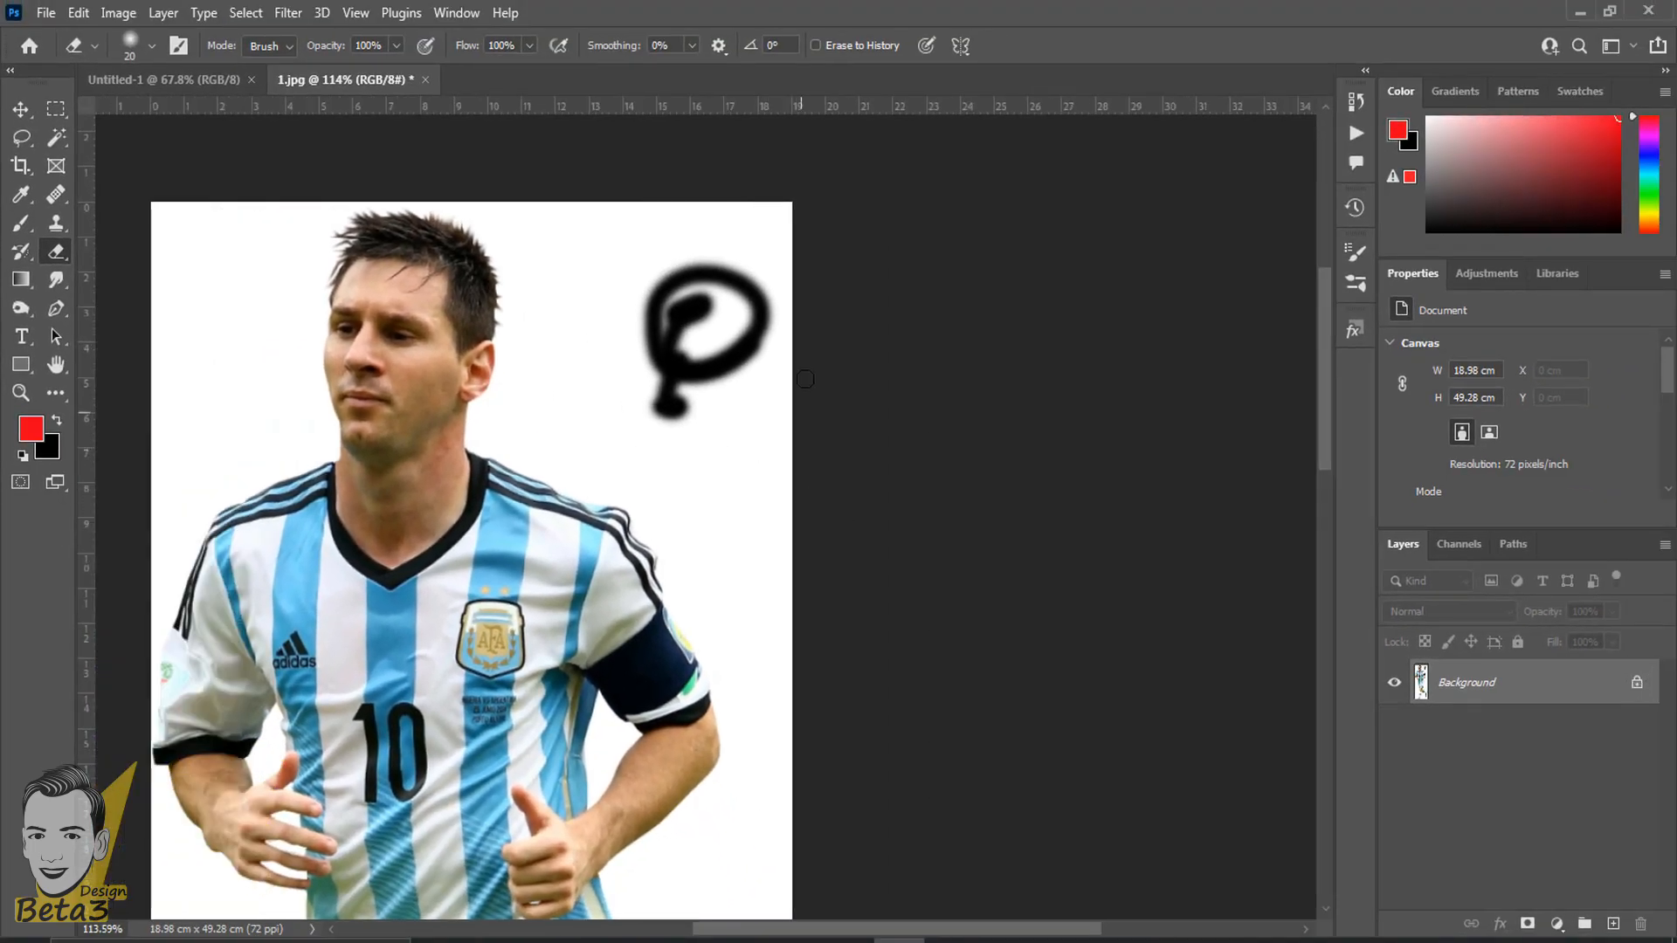
mouse_move(582, 294)
left_mouse_down()
mouse_move(613, 316)
mouse_move(597, 310)
mouse_move(647, 249)
mouse_move(732, 295)
mouse_move(787, 280)
mouse_move(675, 320)
left_mouse_up()
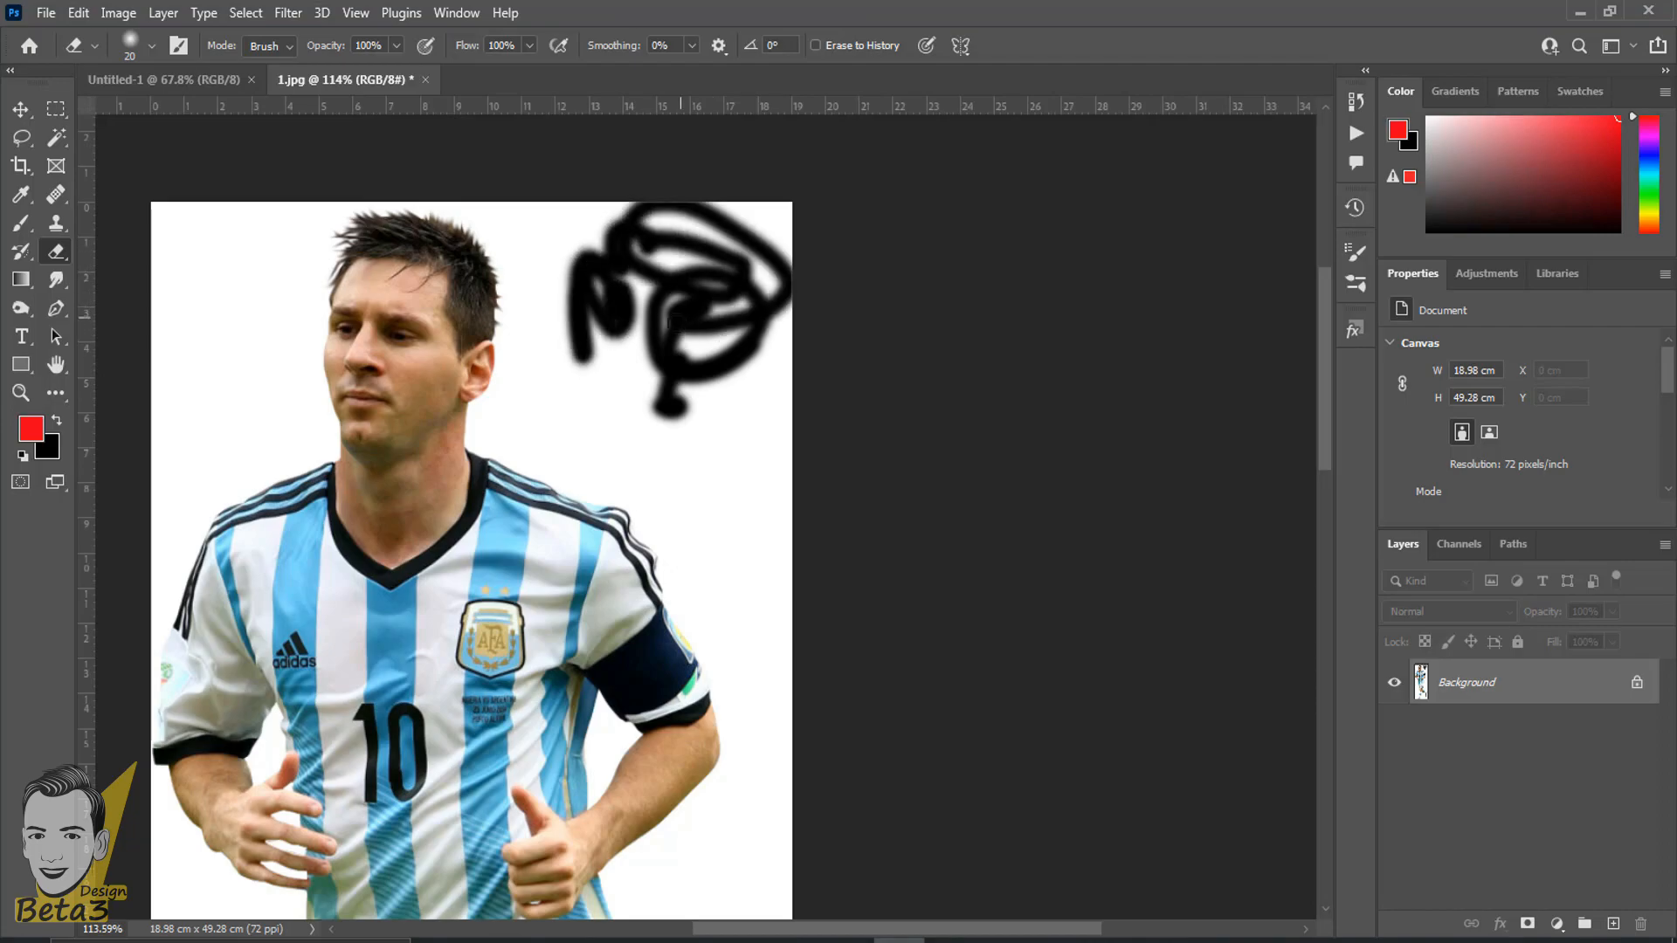
- Change the background colour to a bright, saturated blue and return to the Eraser Tool
left_click(53, 454)
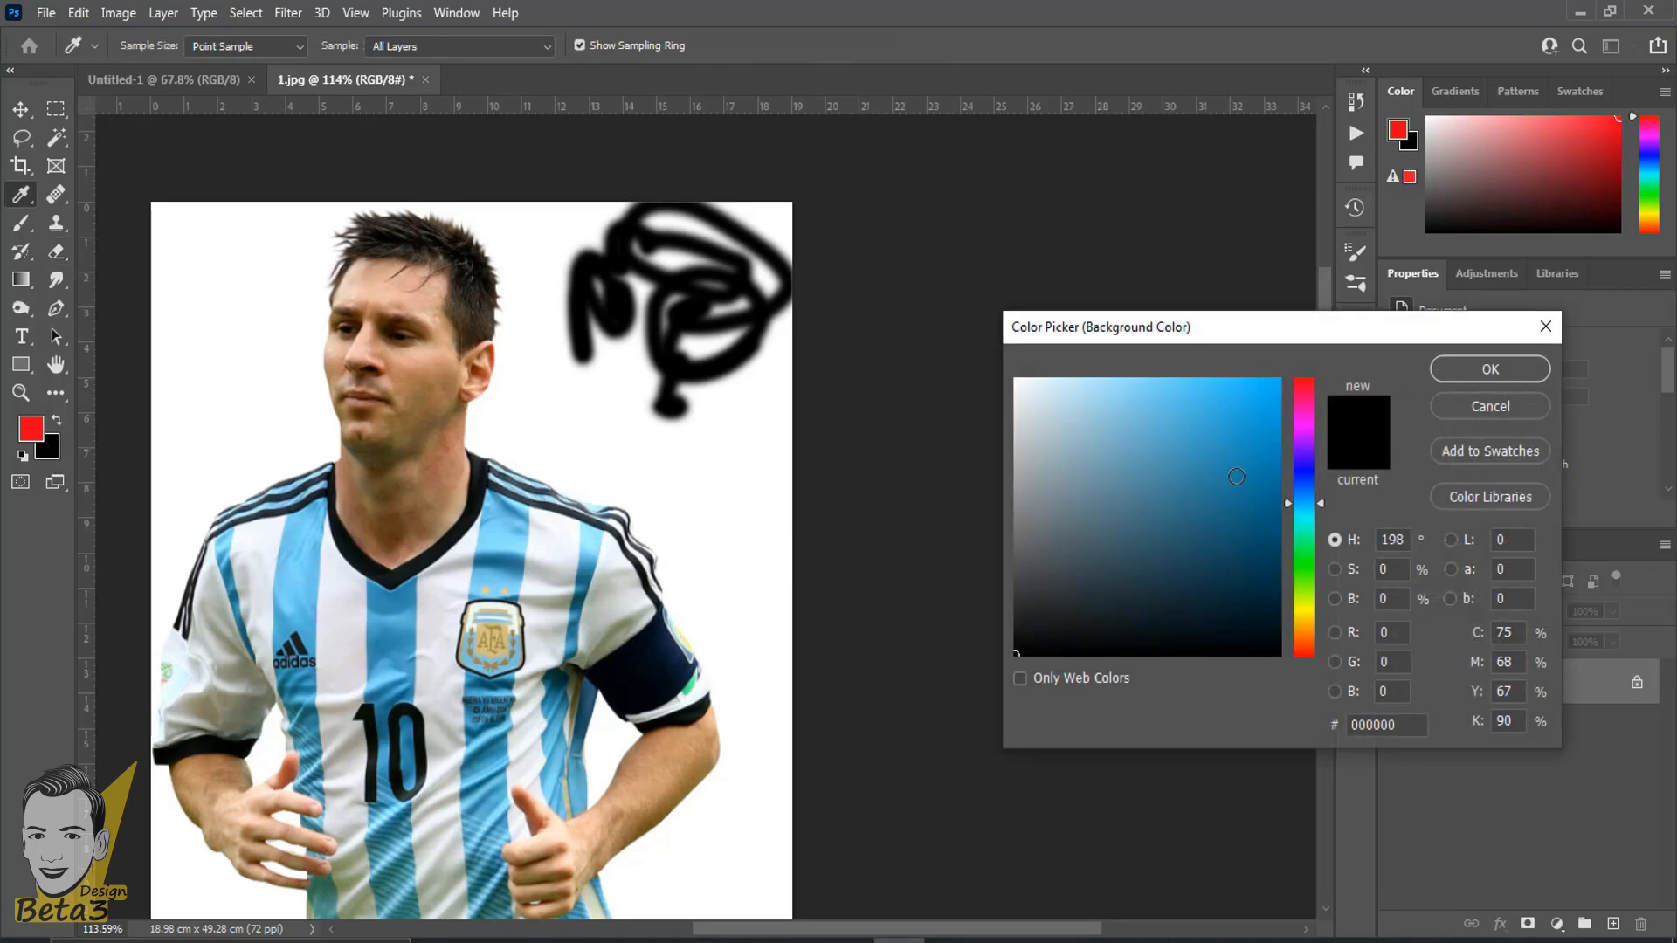
left_click_drag(1236, 475, 1333, 364)
left_click(1439, 370)
key("e")
- Erase more strokes below the black scribble on the locked Background layer, using the blue background colour
mouse_move(689, 461)
left_mouse_down()
mouse_move(746, 474)
mouse_move(688, 469)
mouse_move(698, 494)
mouse_move(688, 437)
mouse_move(559, 424)
left_mouse_up()
scroll(540, 482, "up", 2)
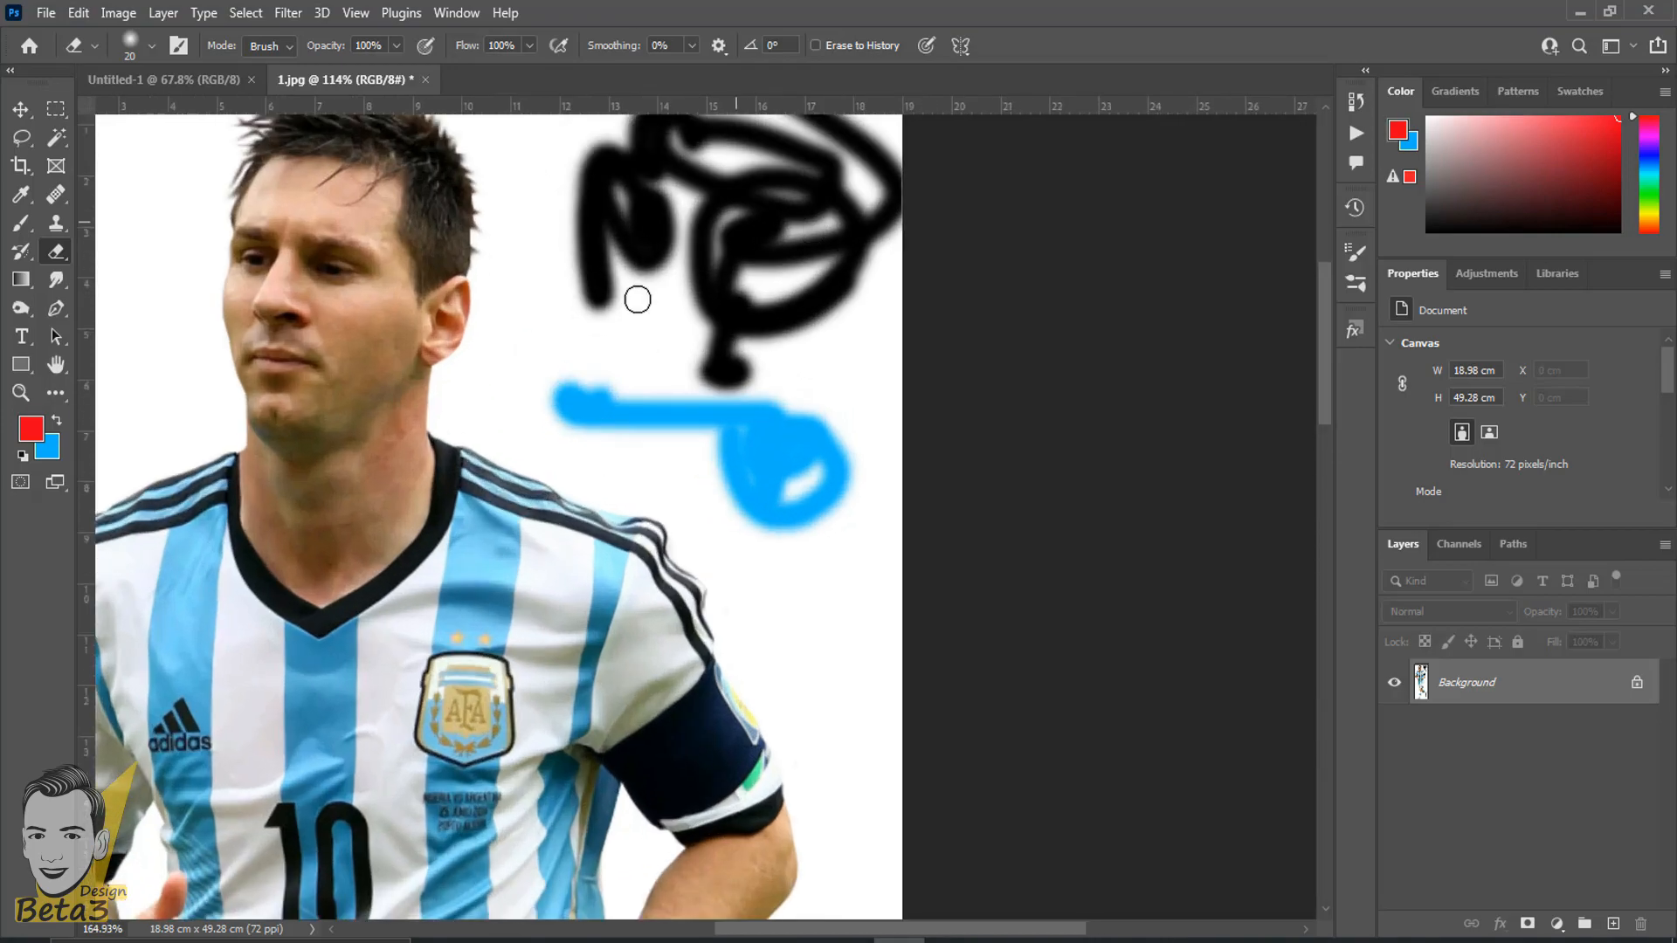
mouse_move(621, 375)
left_mouse_down()
mouse_move(547, 304)
mouse_move(521, 411)
left_mouse_up()
scroll(521, 411, "up", 3)
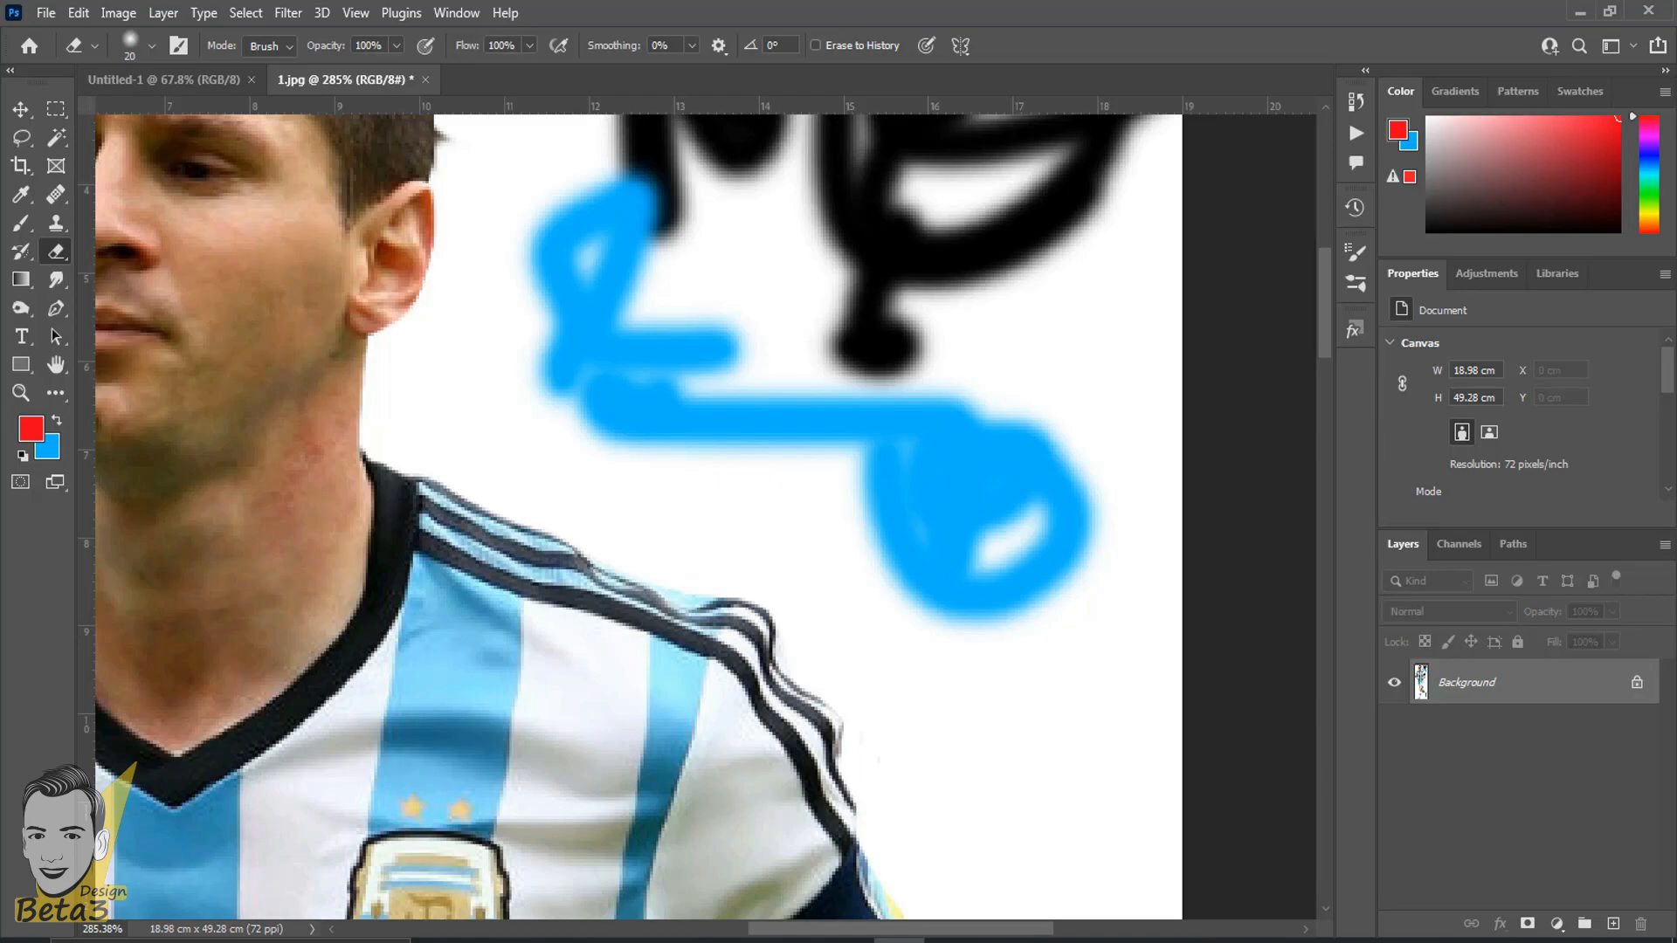
- Unlock the Background layer and erase through the black and blue strokes beside the head to transparency
left_click(1638, 690)
double_click(1554, 684)
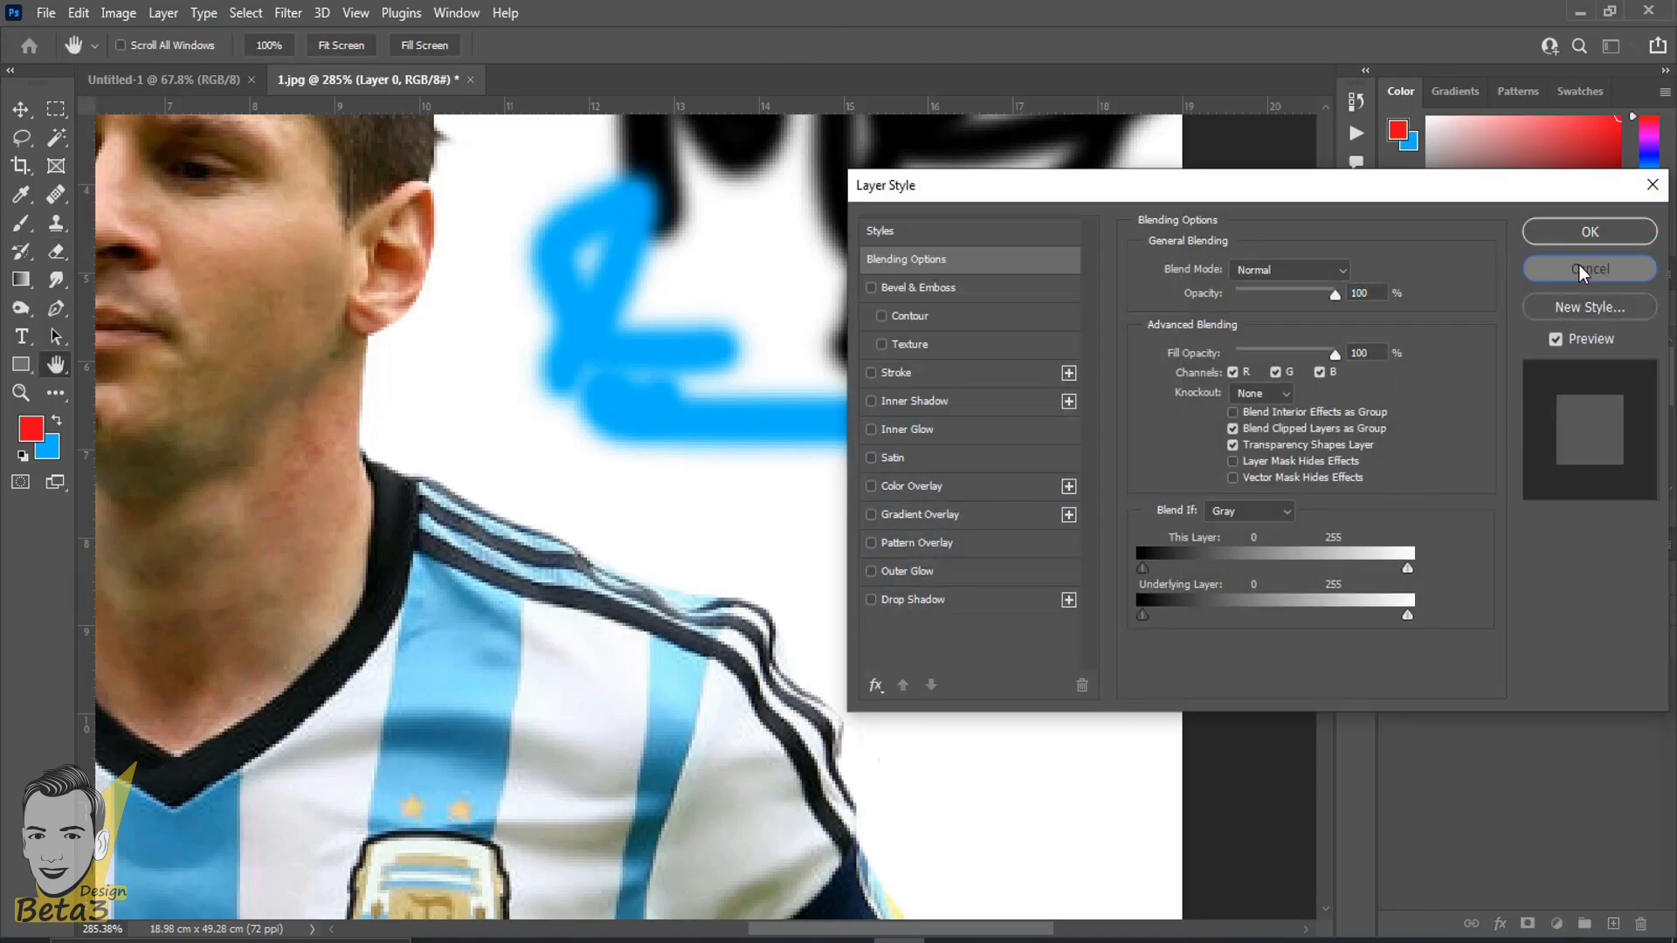
left_click(1583, 271)
scroll(1038, 408, "down", 3)
mouse_move(1038, 408)
left_mouse_down()
mouse_move(883, 400)
mouse_move(854, 380)
mouse_move(844, 419)
mouse_move(809, 294)
mouse_move(763, 392)
mouse_move(860, 413)
mouse_move(814, 314)
mouse_move(844, 230)
mouse_move(745, 283)
mouse_move(712, 393)
mouse_move(733, 269)
left_mouse_up()
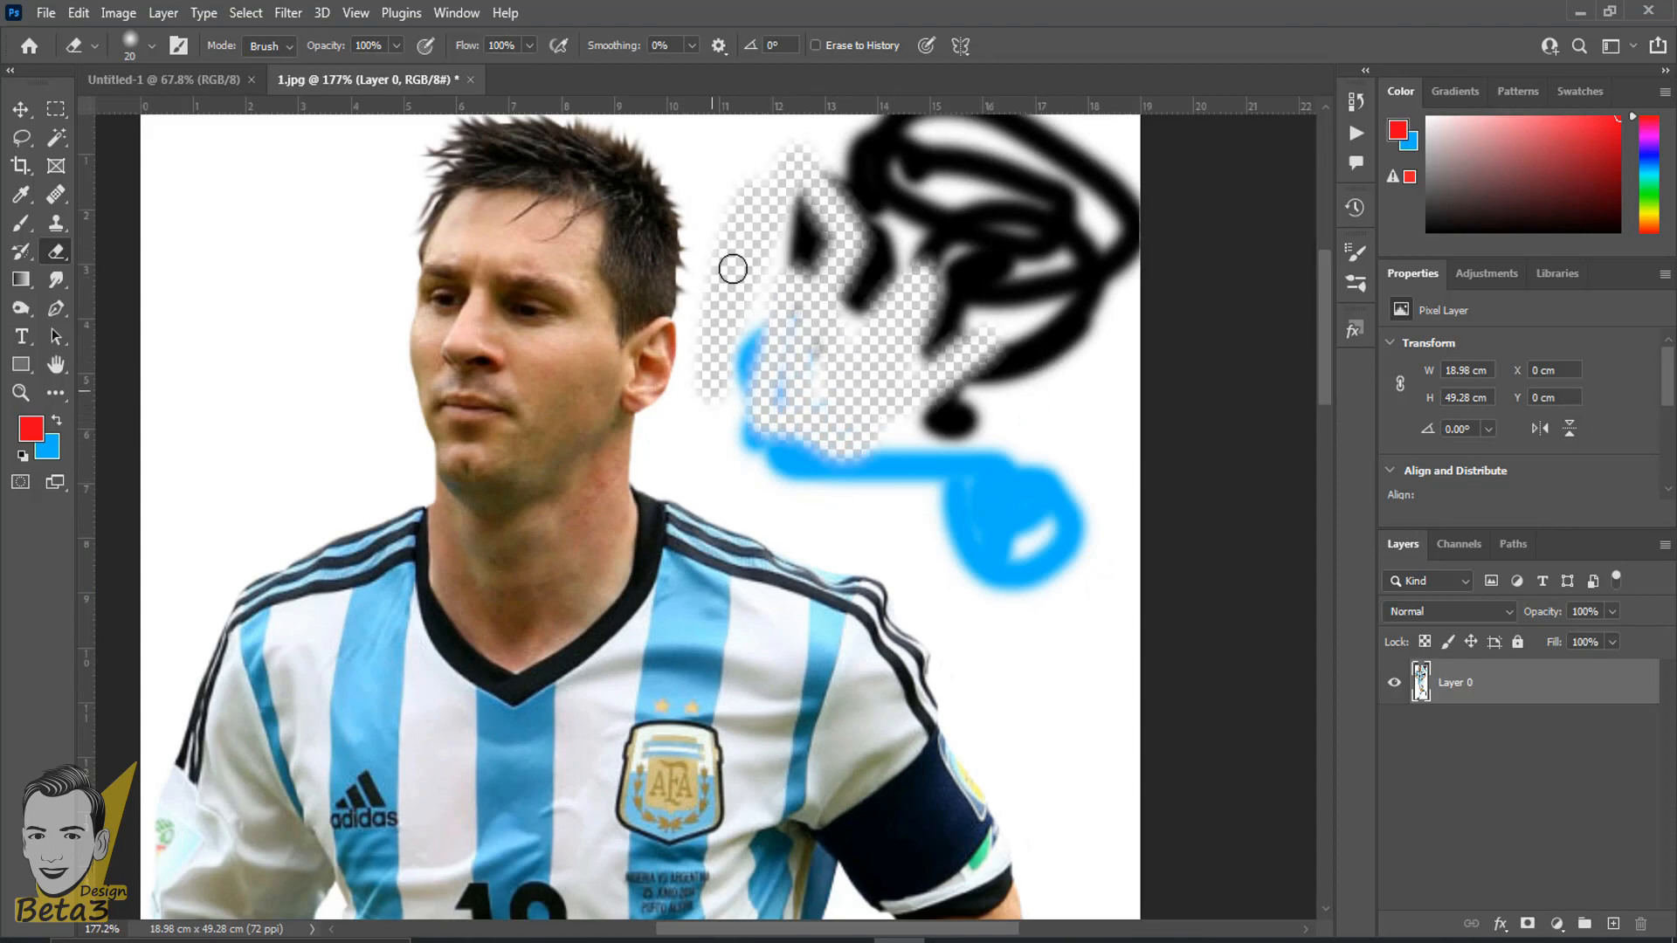
- Undo the erasure, the layer unlocking and all the blue and black strokes
key("ctrl+z")
key("ctrl+z")
key("ctrl+z")
key("ctrl+z")
key("ctrl+z")
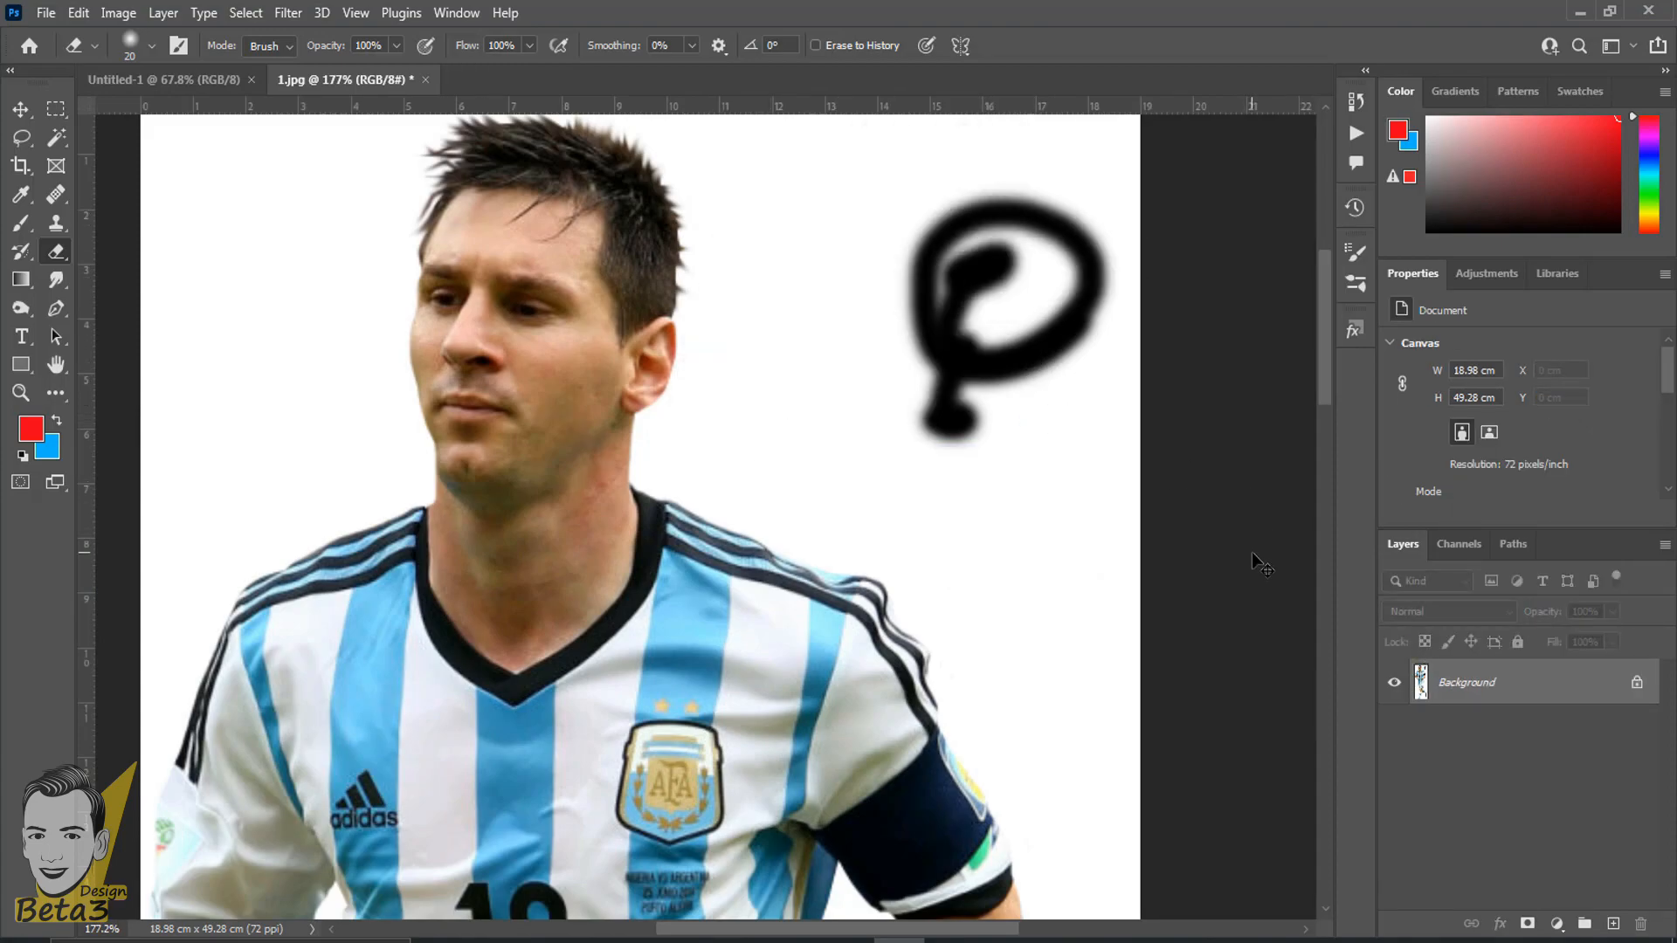
key("ctrl+z")
key("ctrl+z")
scroll(853, 449, "down", 3)
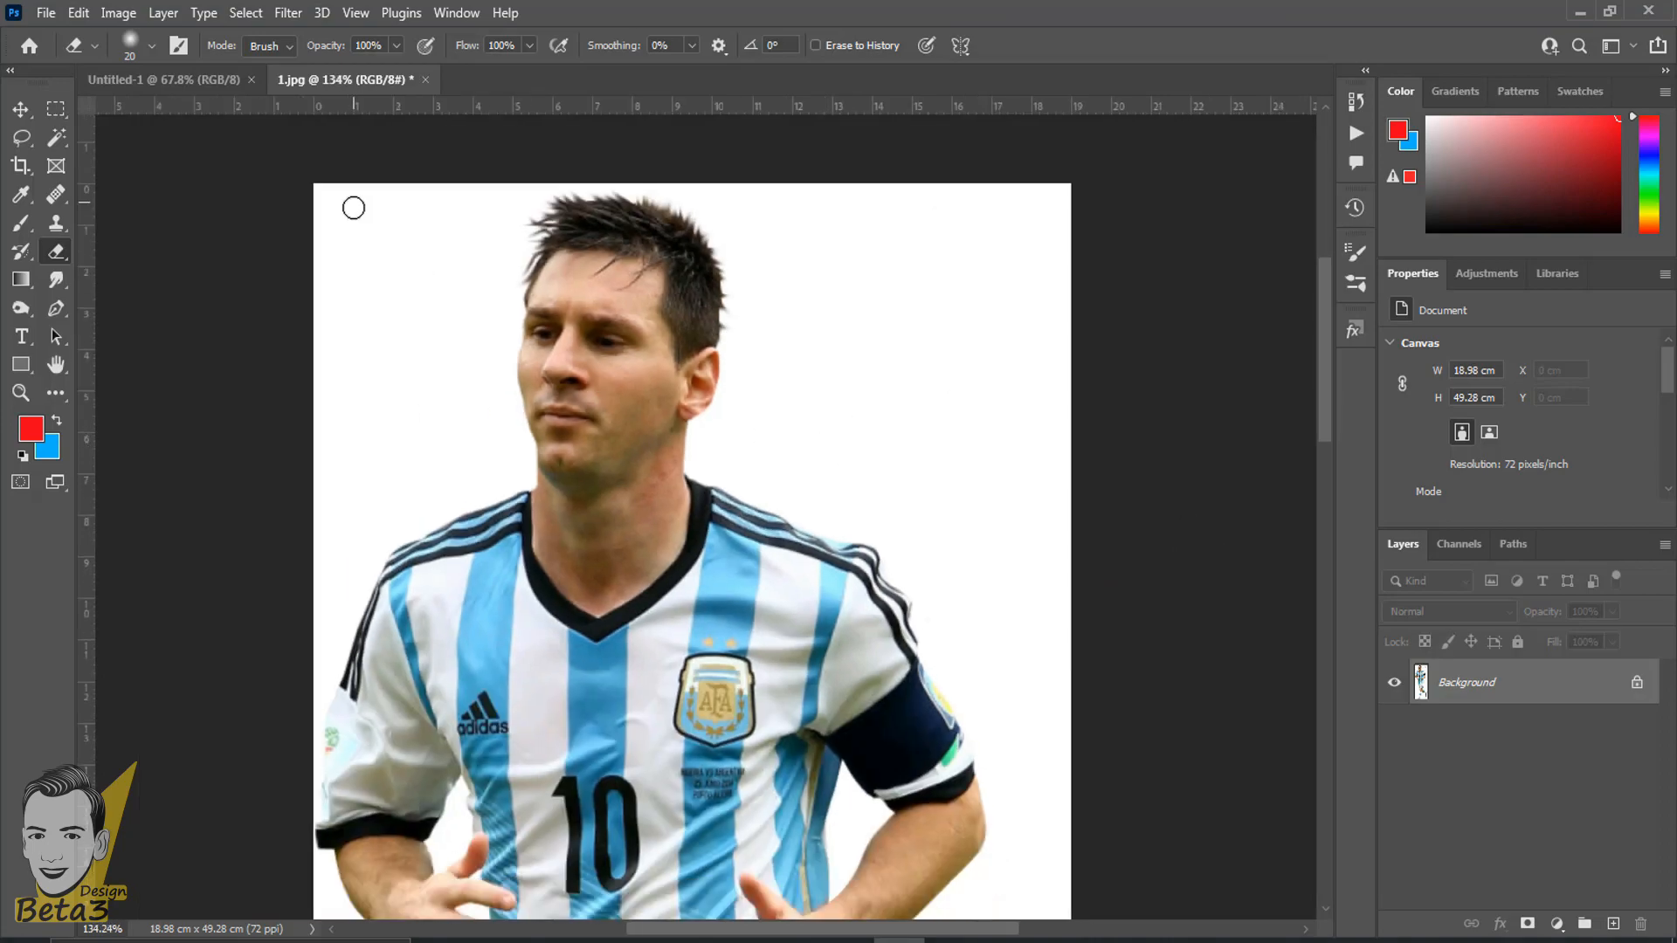
- Convert the locked Background layer into a regular layer again
scroll(354, 208, "up", 5)
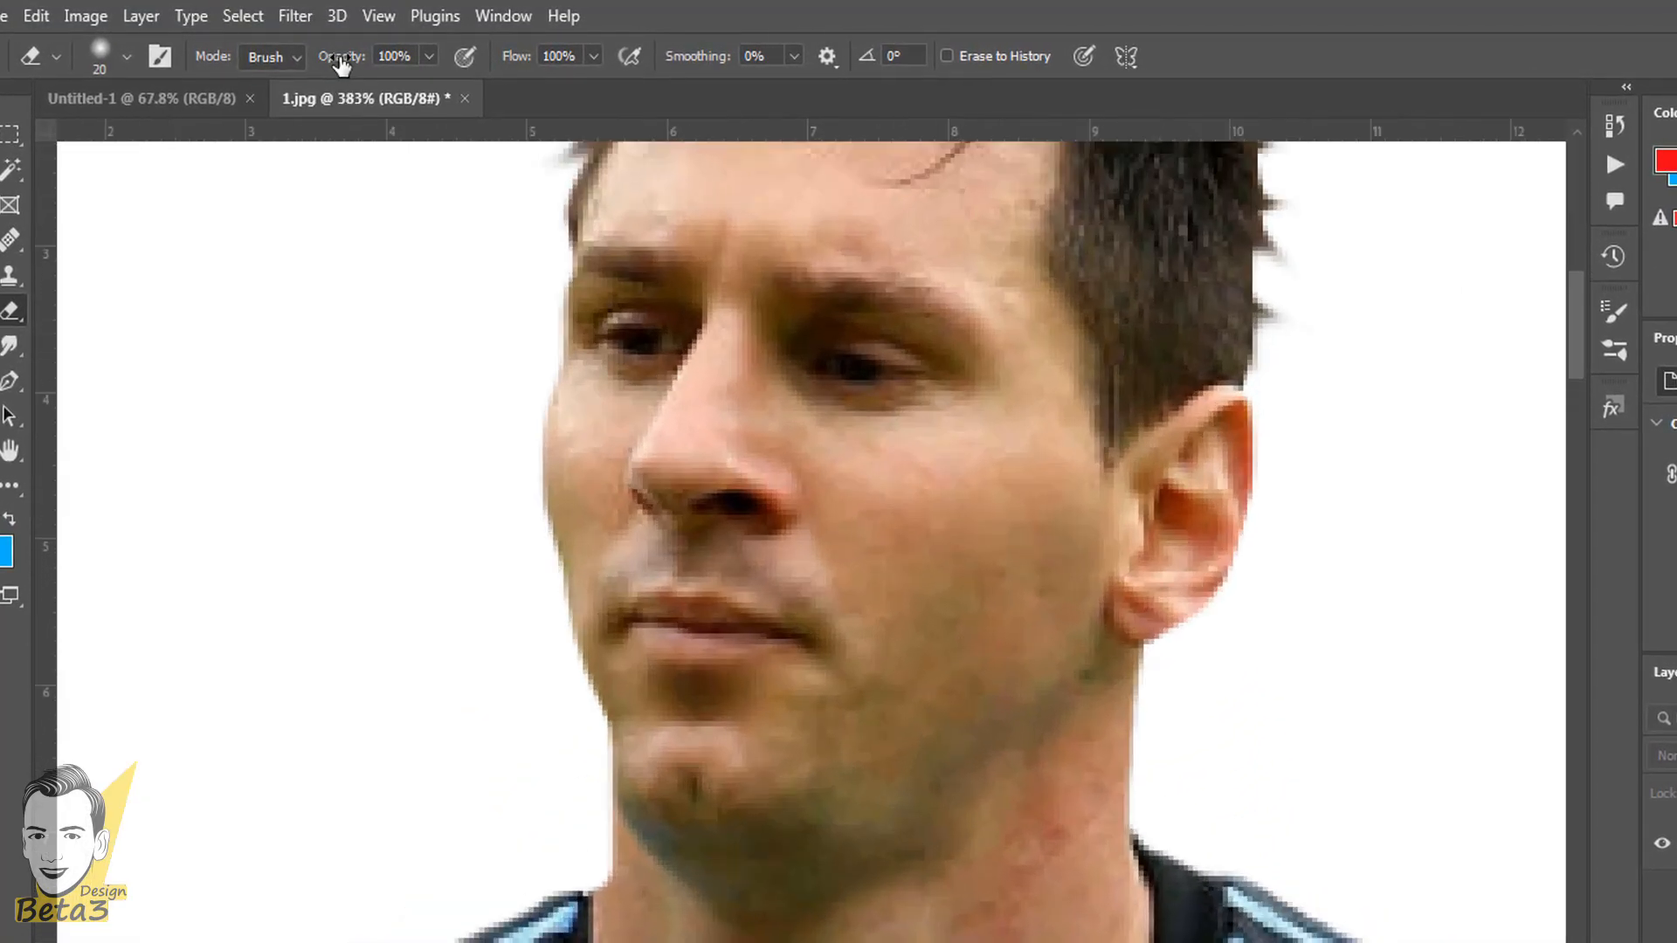
double_click(1675, 844)
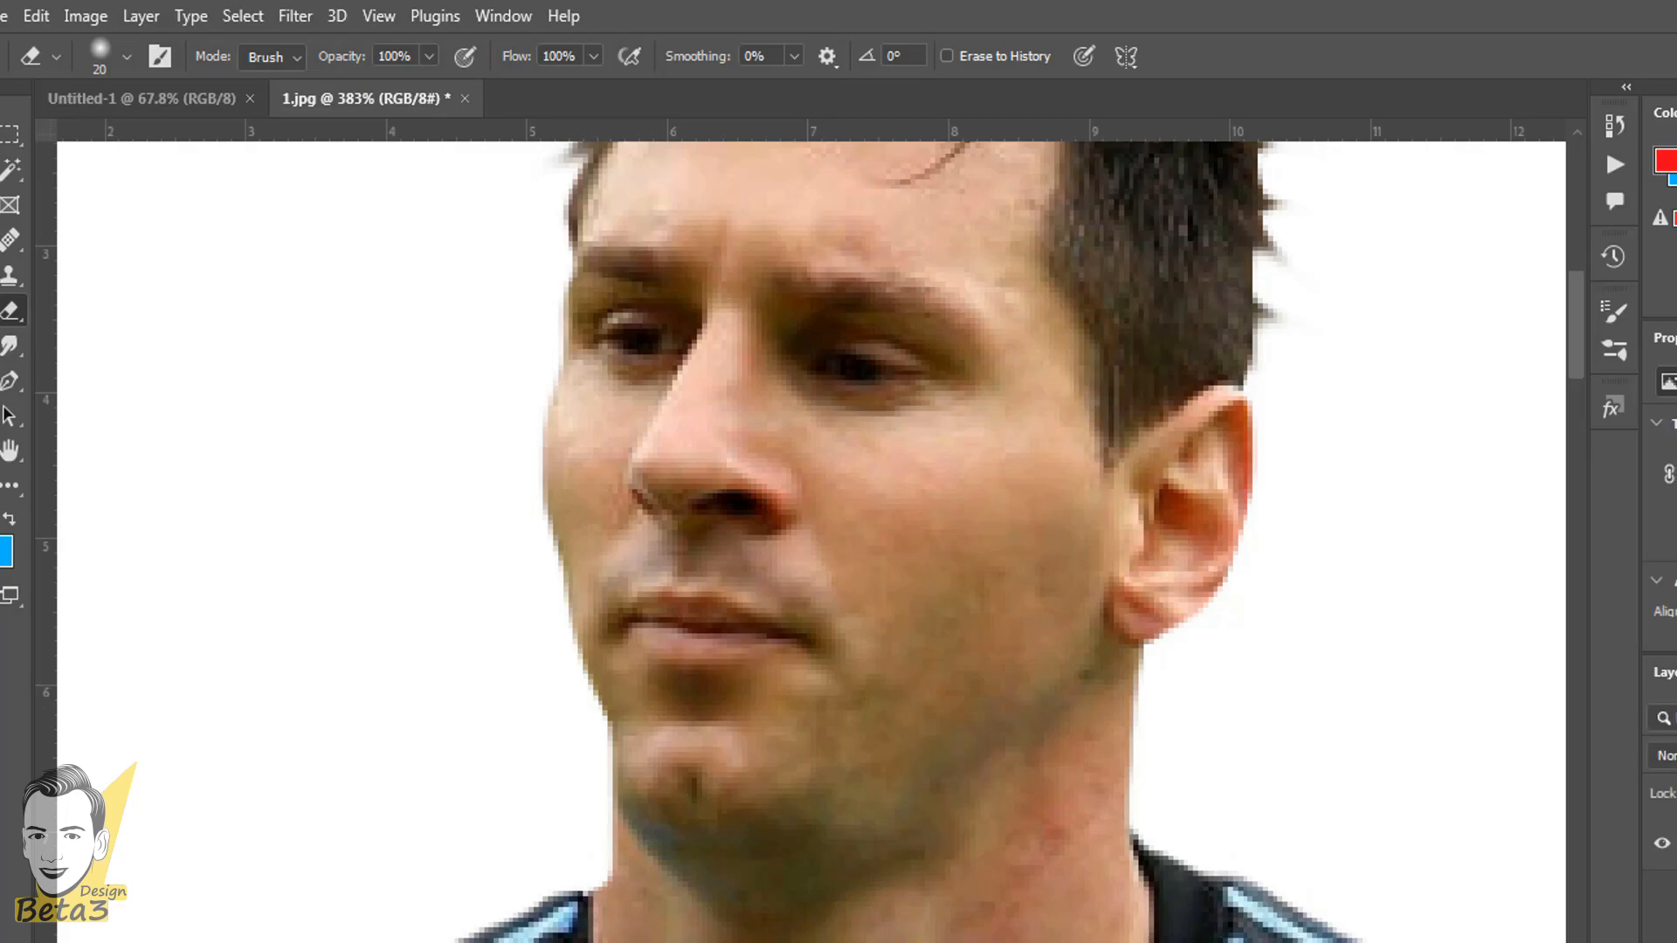
key("Escape")
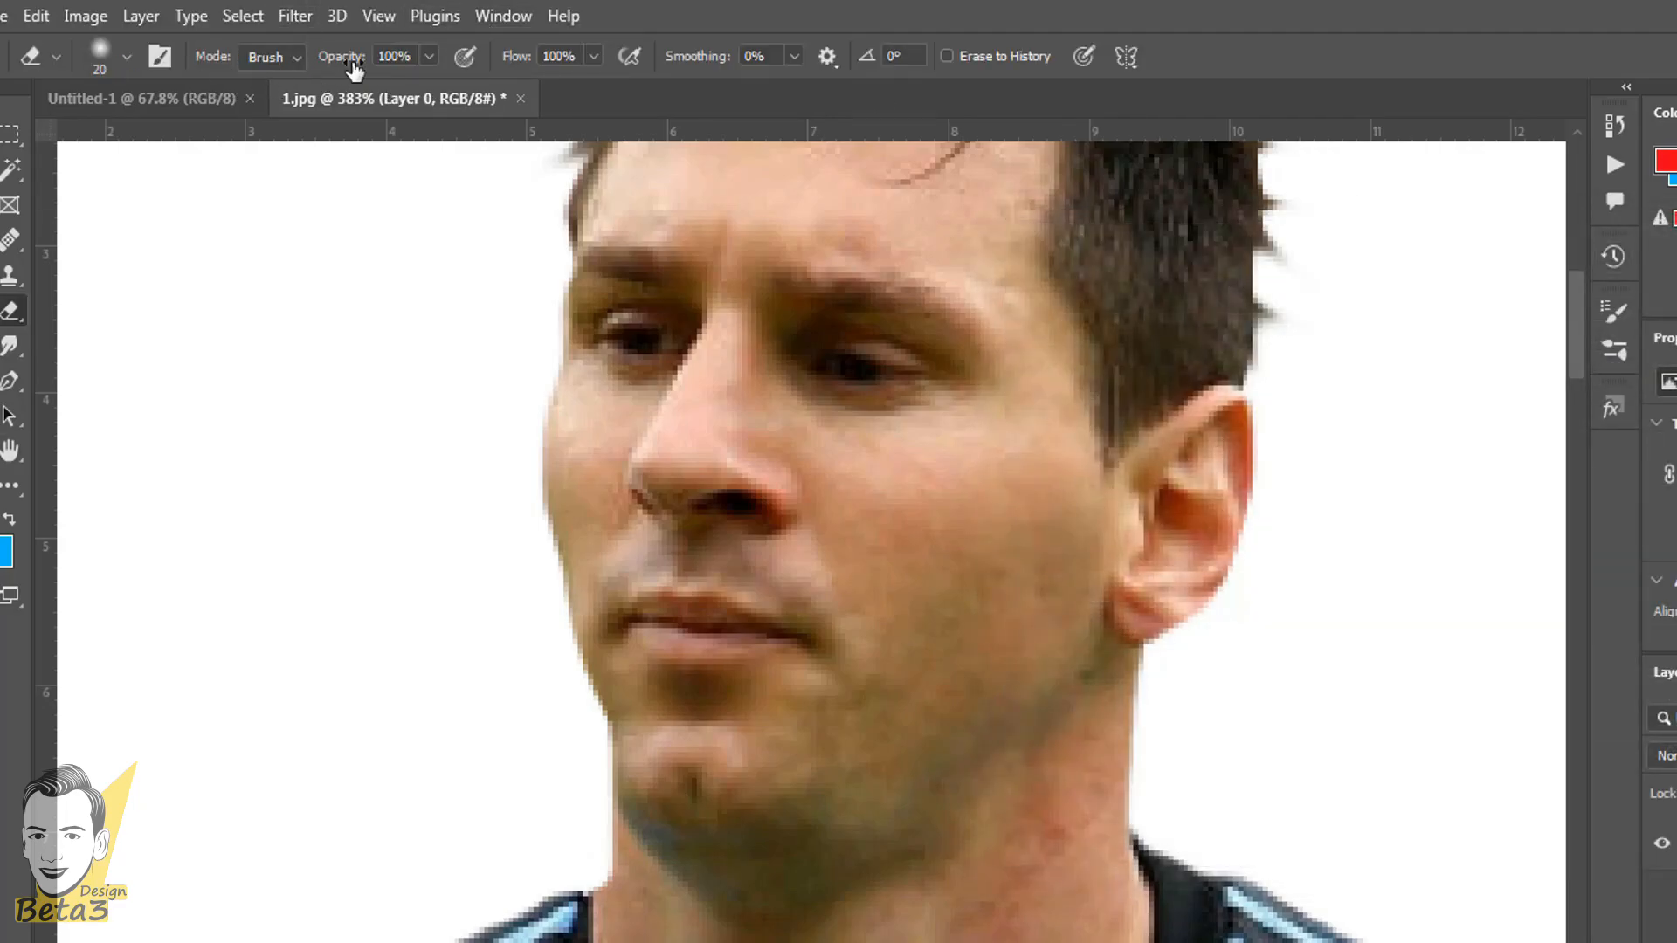
- Try erasing the white area beside the player's hair with the eraser opacity set to 33%, and undo it
left_click_drag(355, 65, 284, 75)
left_click_drag(934, 320, 722, 693)
scroll(831, 489, "up", 4)
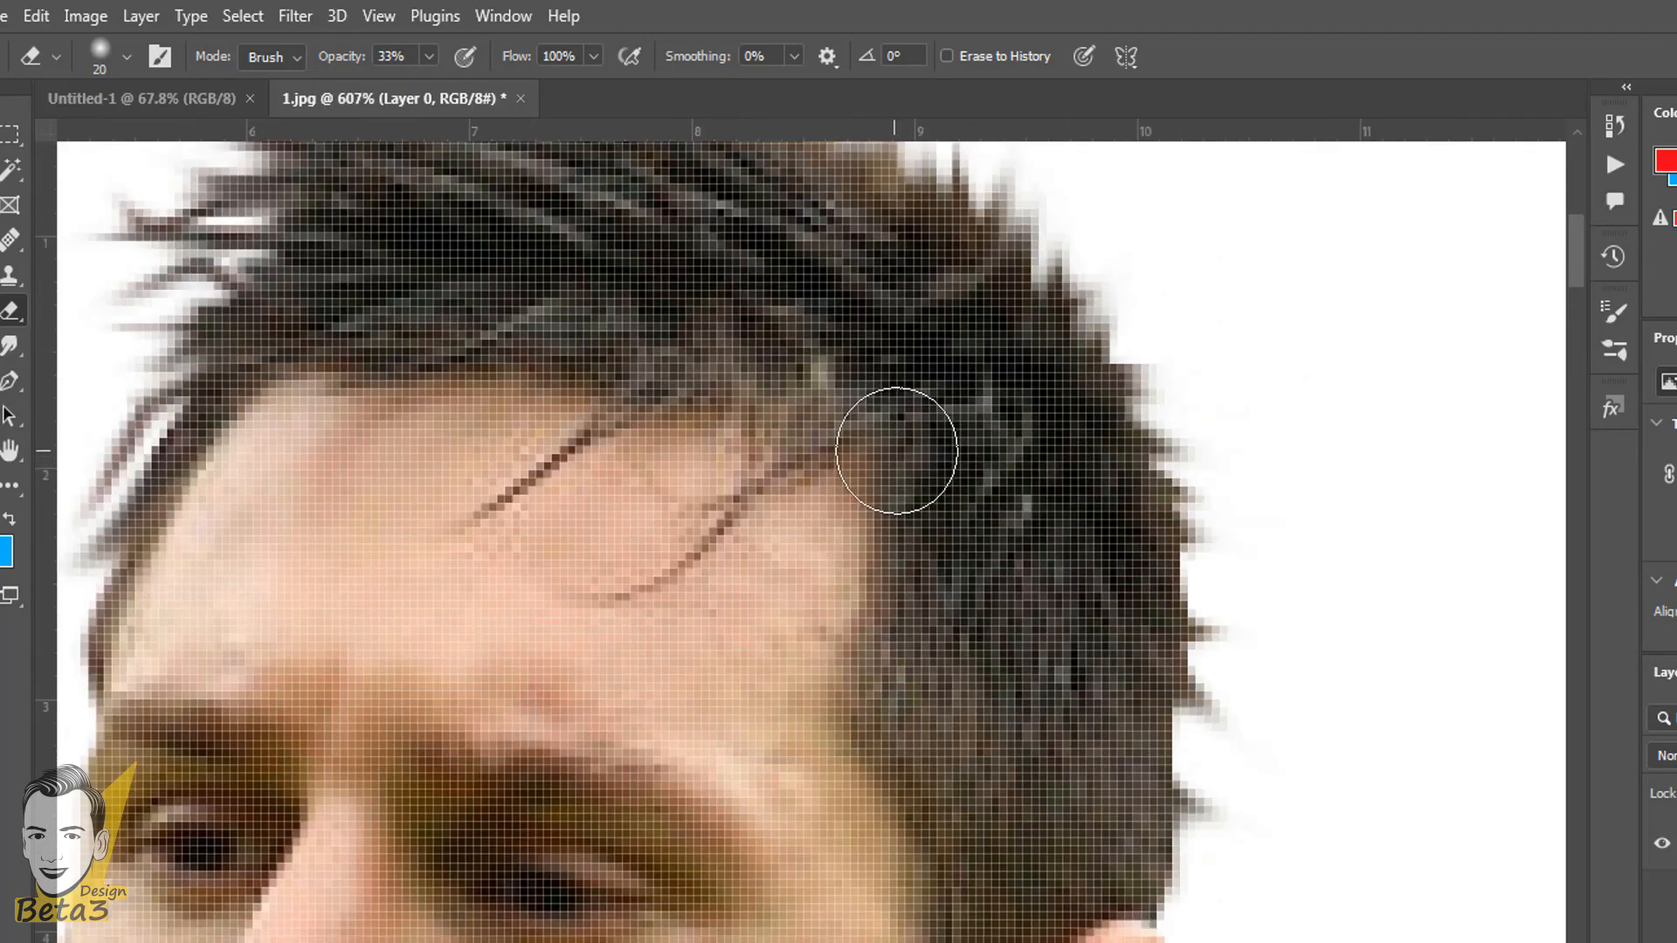
left_click_drag(984, 344, 784, 683)
scroll(822, 628, "up", 6)
mouse_move(800, 601)
left_mouse_down()
mouse_move(917, 553)
mouse_move(1030, 581)
mouse_move(1030, 457)
mouse_move(1071, 513)
left_mouse_up()
scroll(843, 611, "down", 5)
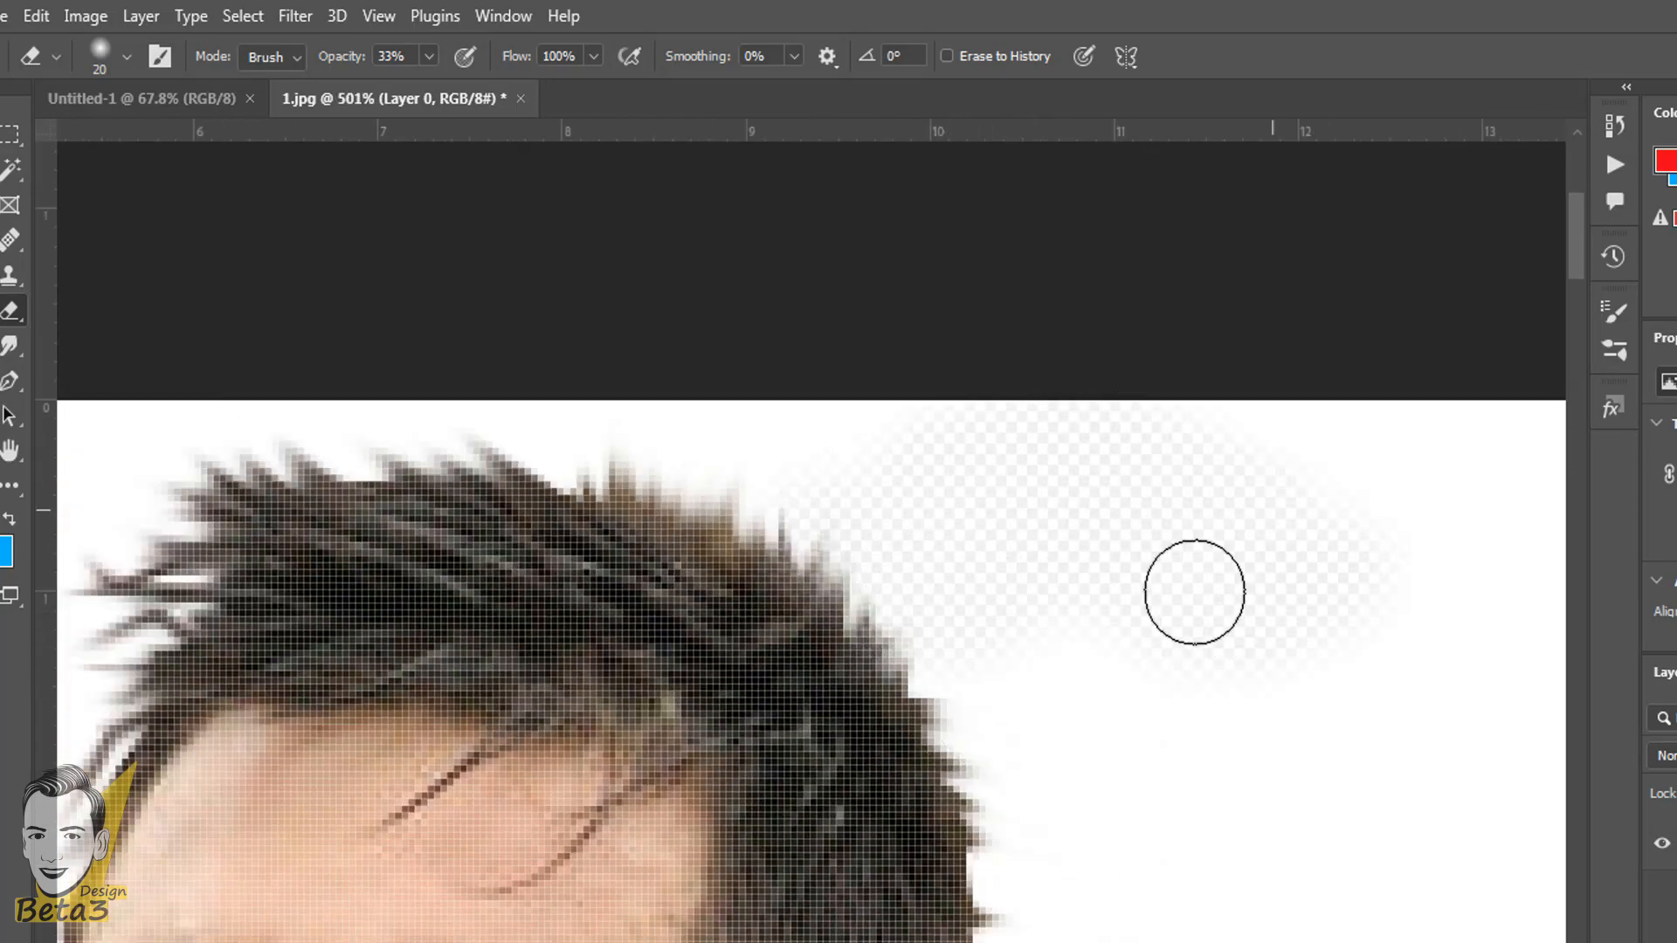
mouse_move(1389, 733)
left_mouse_down()
mouse_move(1177, 885)
mouse_move(1007, 595)
mouse_move(1164, 782)
mouse_move(1233, 647)
mouse_move(1276, 764)
mouse_move(1053, 625)
left_mouse_up()
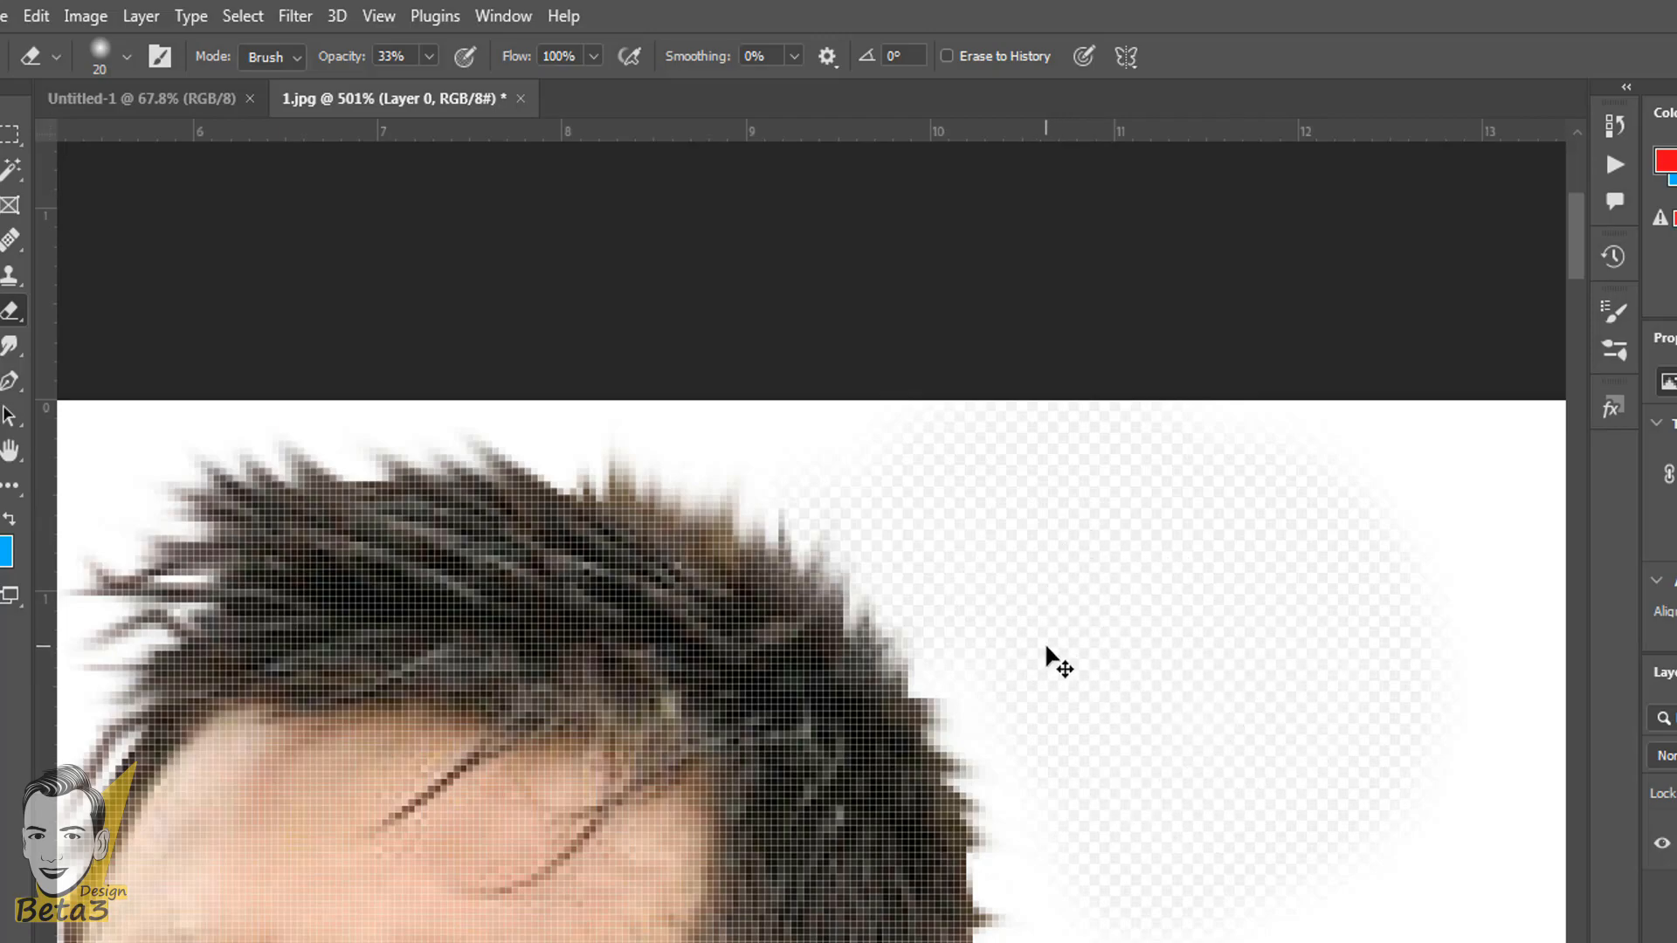
key("ctrl+z")
- Set the eraser opacity to 100% and erase a spot and a diagonal stroke across the player's hair
left_click_drag(343, 58, 1083, 124)
left_click(580, 527)
scroll(619, 638, "up", 4)
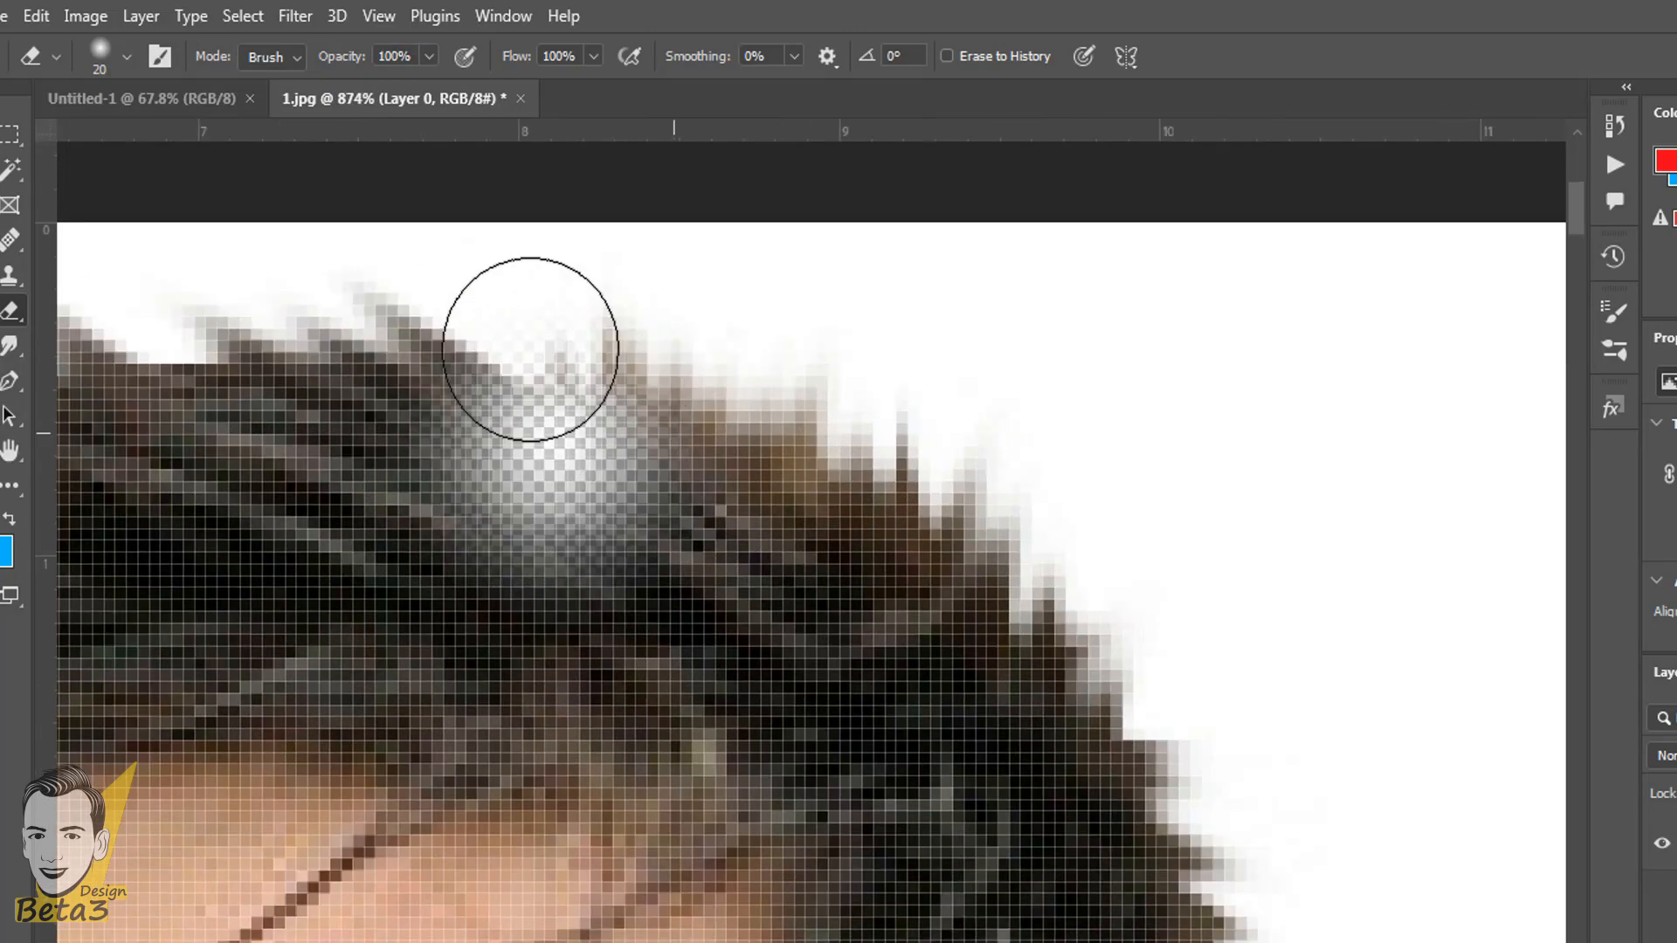
scroll(530, 350, "up", 2)
left_click(577, 489)
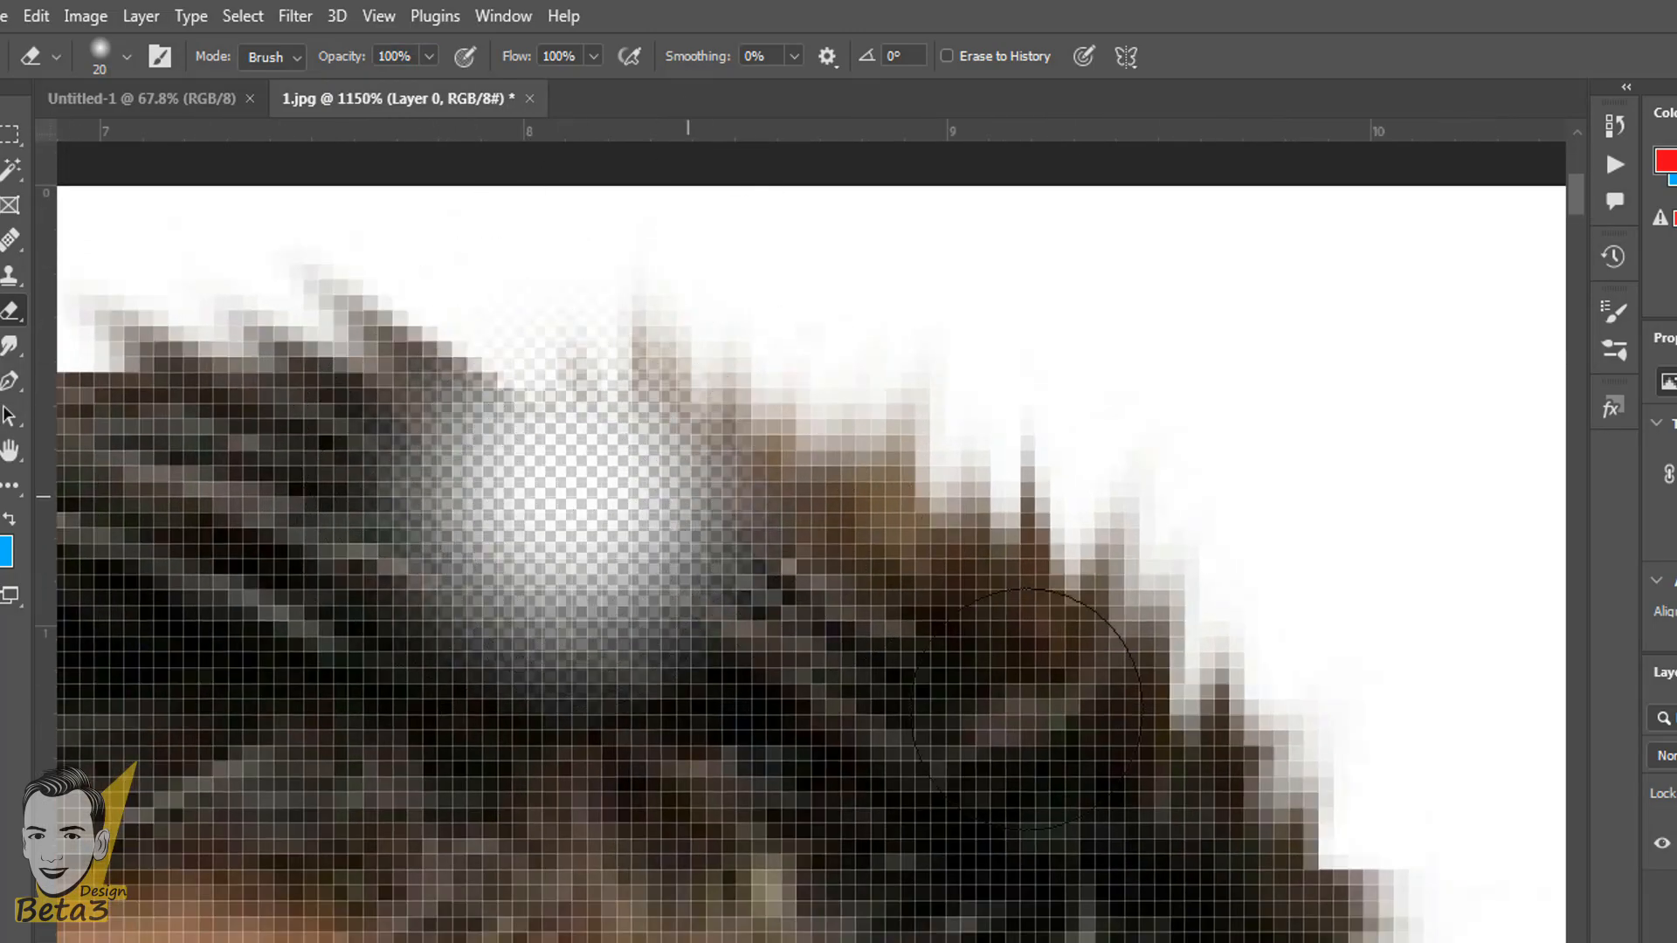
left_click_drag(1027, 709, 1235, 853)
scroll(1193, 918, "down", 6)
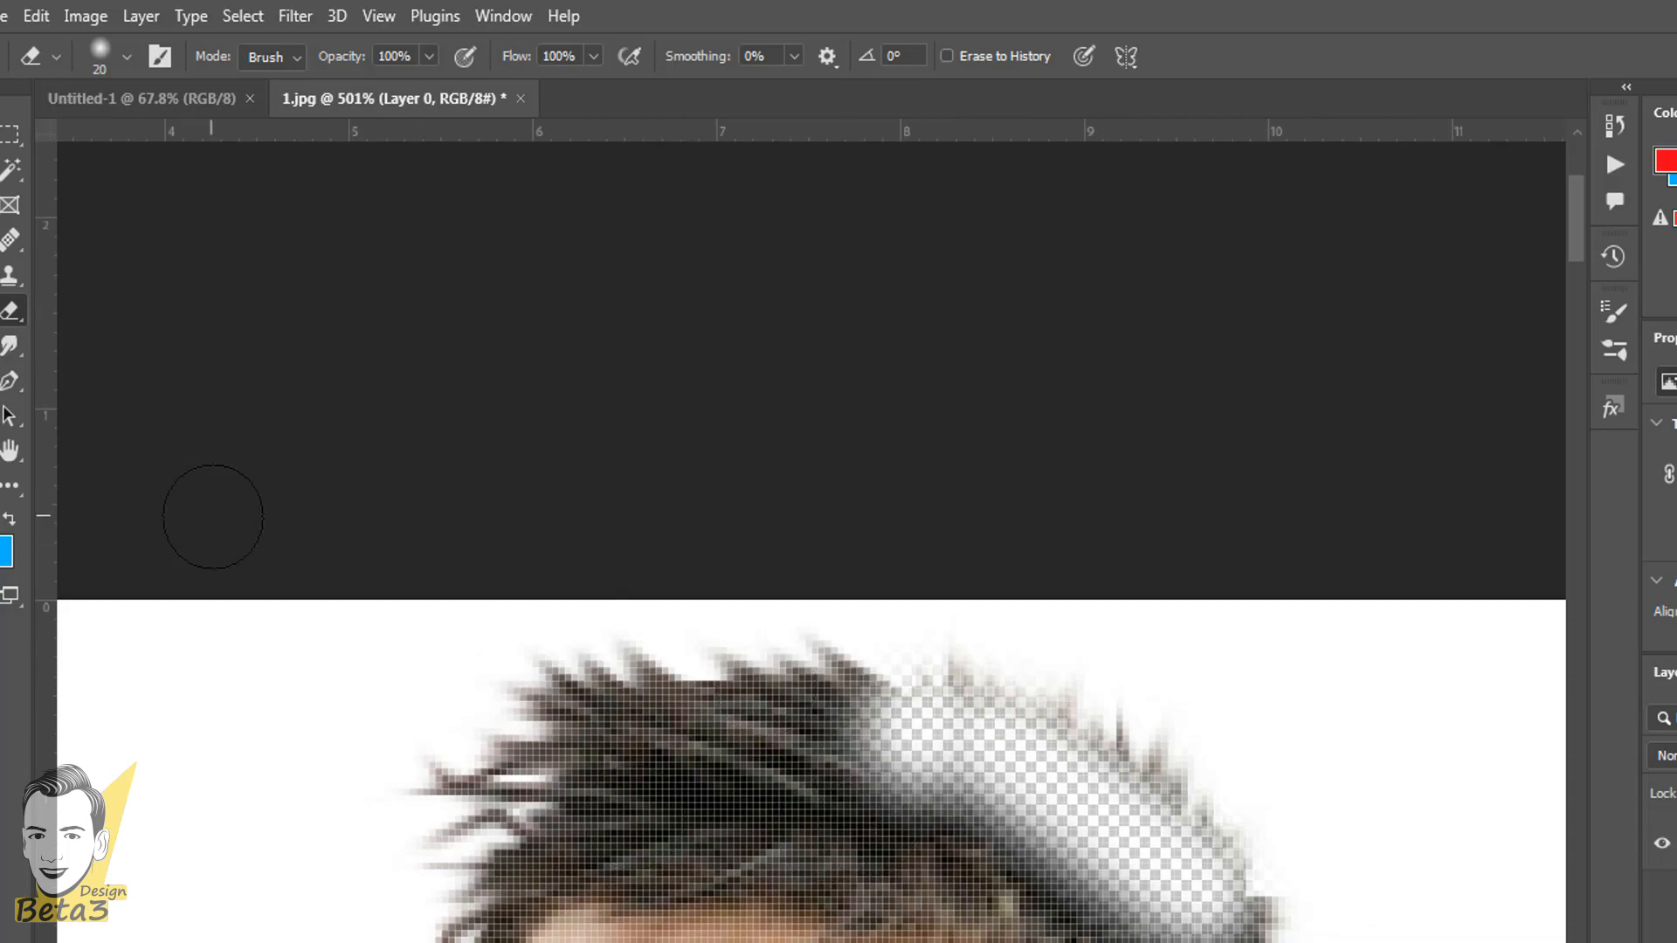
- Undo the erasures on the player's hair
key("ctrl+z")
key("ctrl+z")
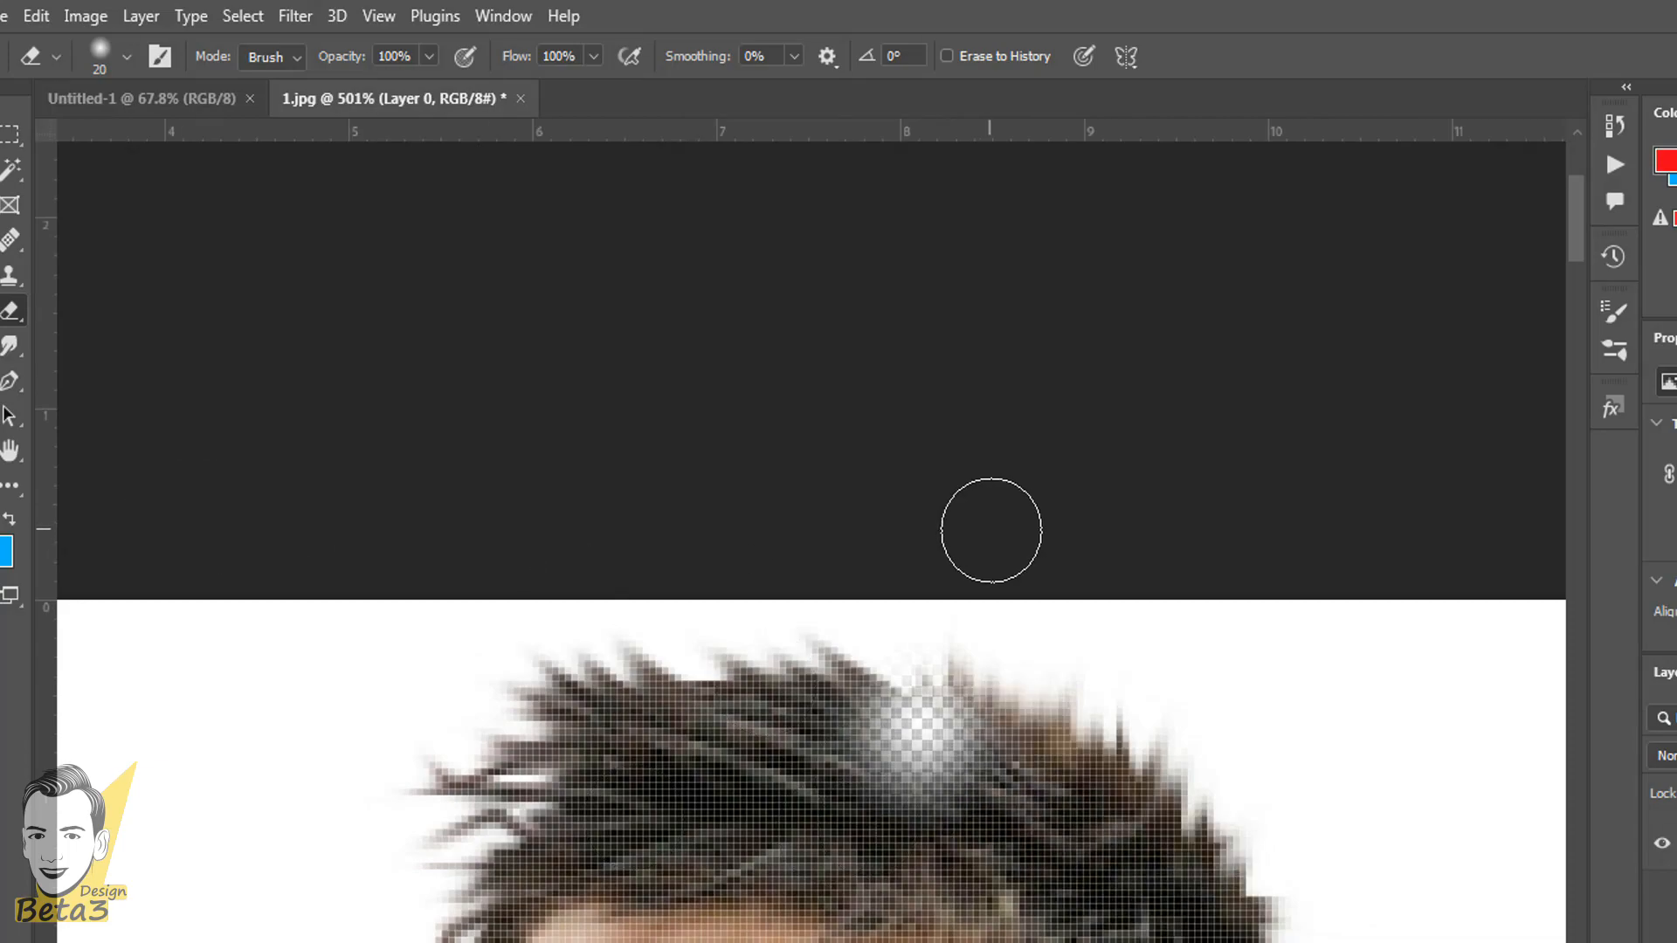
key("ctrl+z")
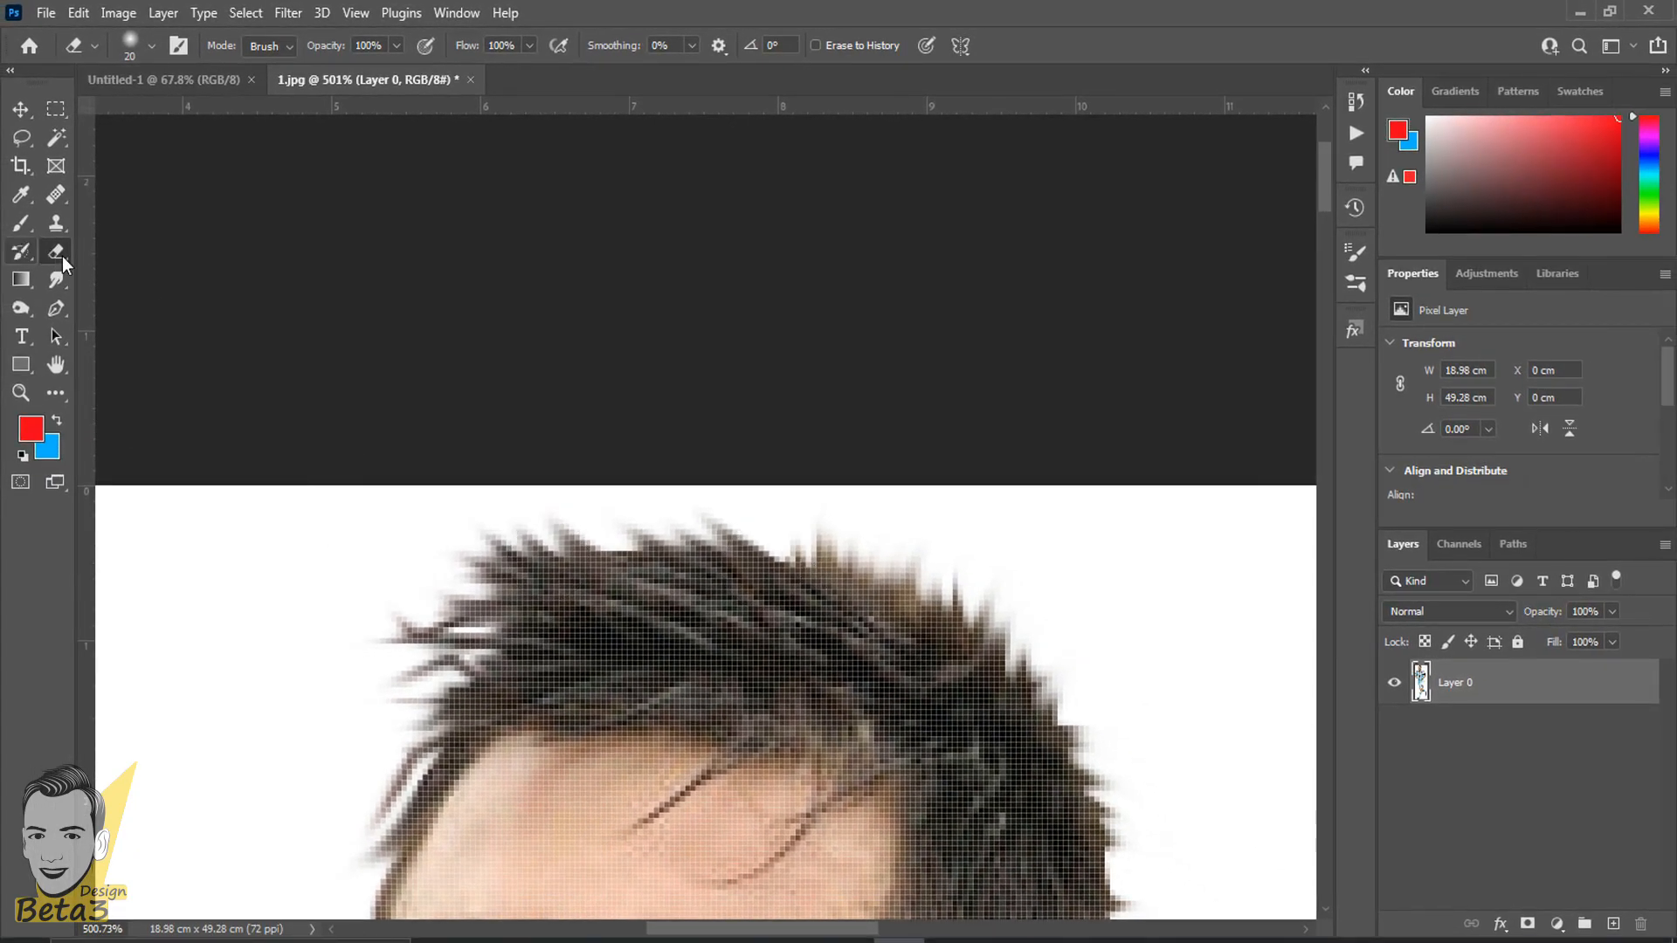
right_click(61, 255)
left_click(91, 257)
left_click(16, 229)
left_click(149, 226)
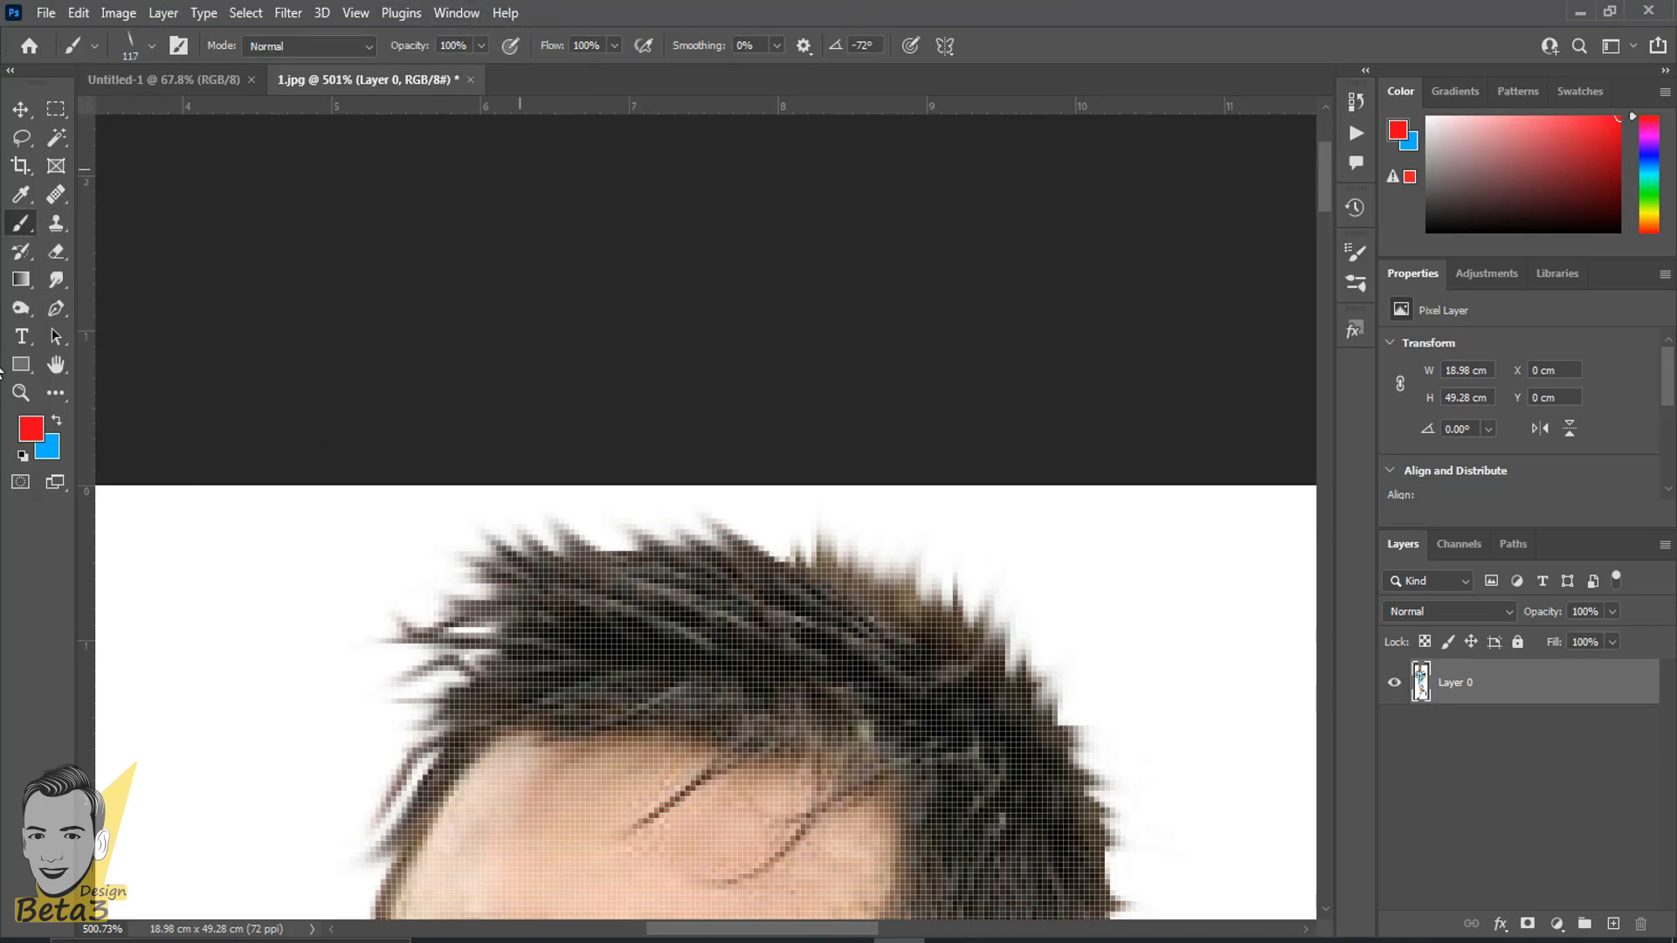
left_click(57, 247)
scroll(524, 568, "down", 5)
left_click_drag(595, 677, 730, 98)
scroll(599, 348, "down", 3)
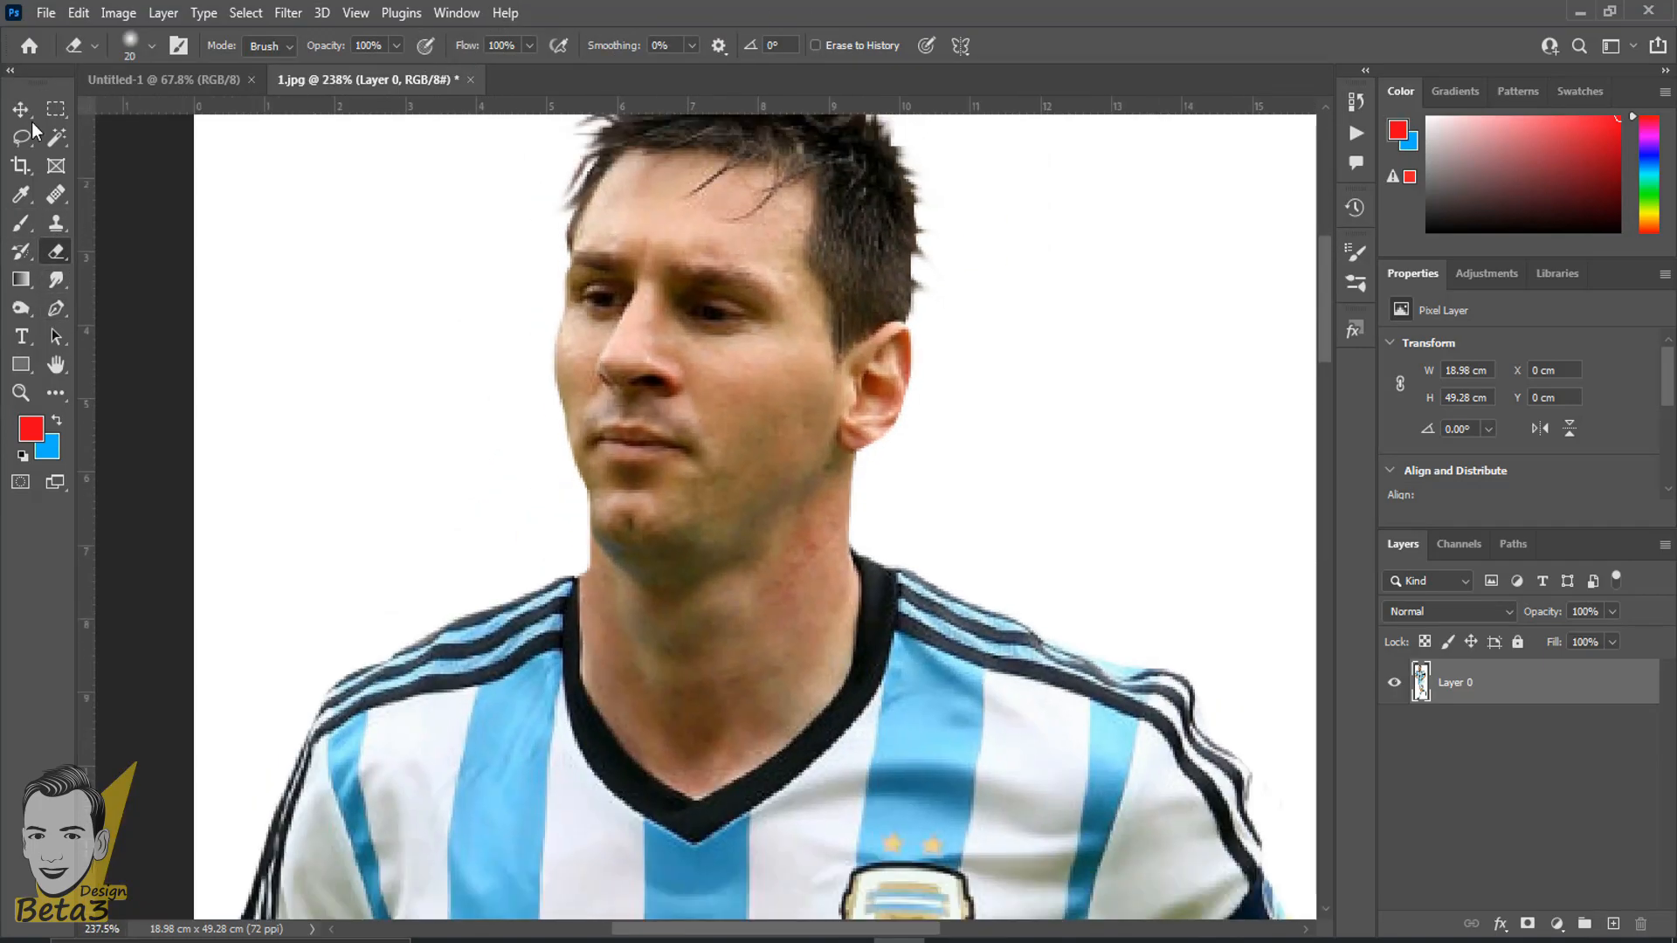
- Review the available eraser tools and switch to the Background Eraser Tool
right_click(57, 253)
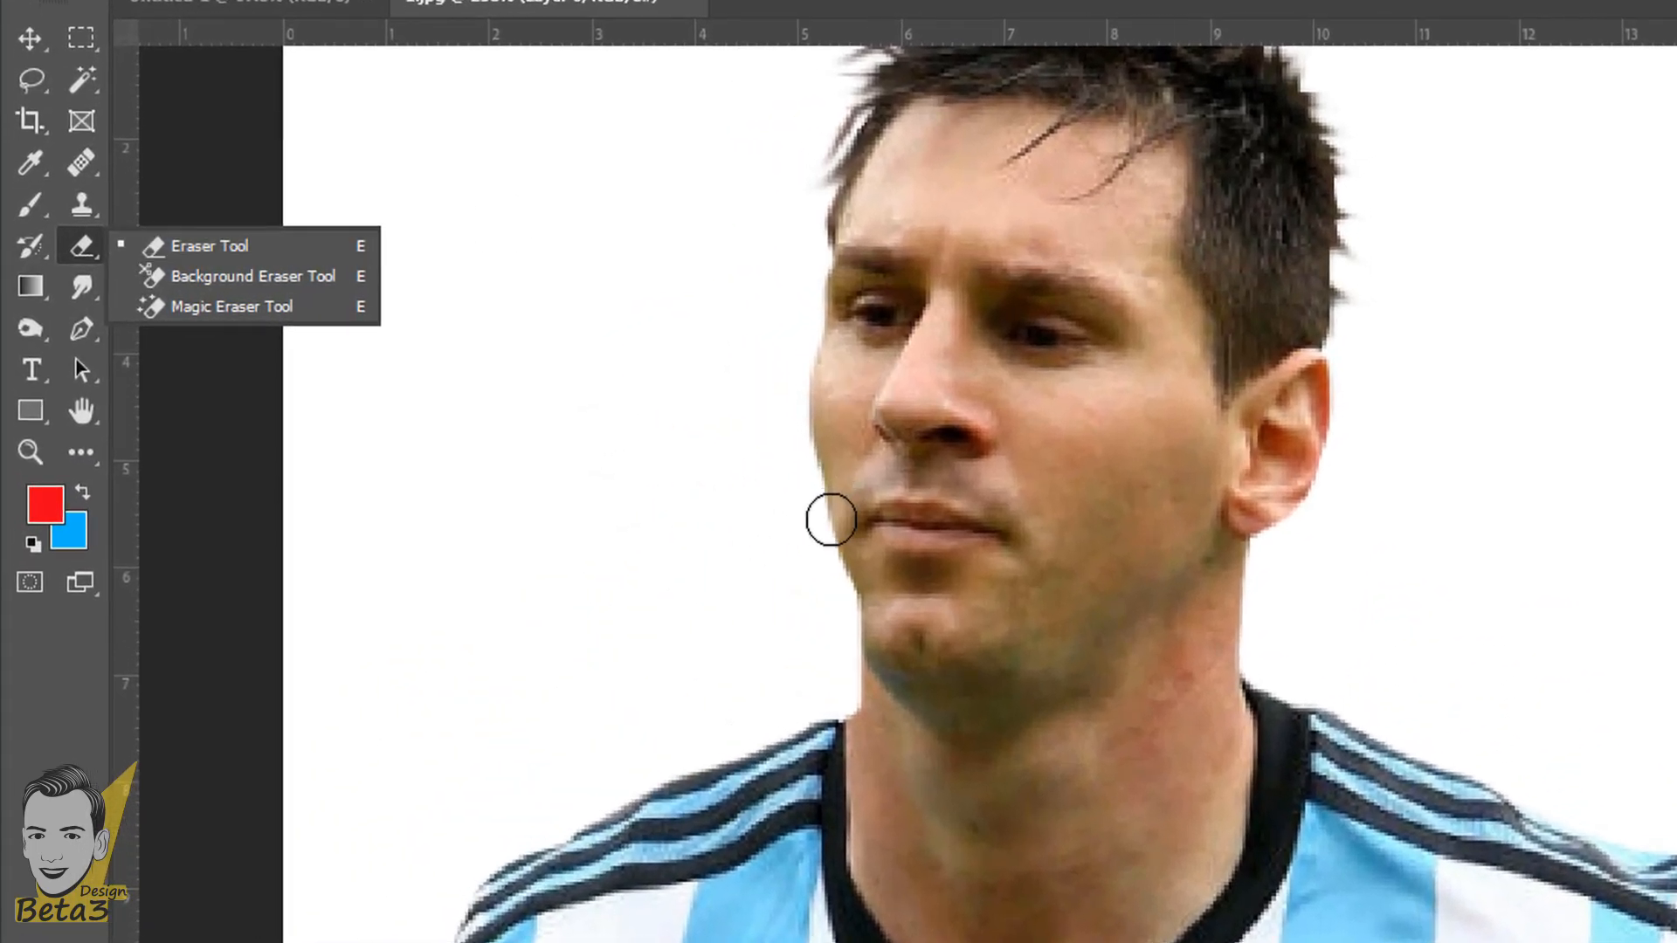
scroll(1040, 582, "down", 6)
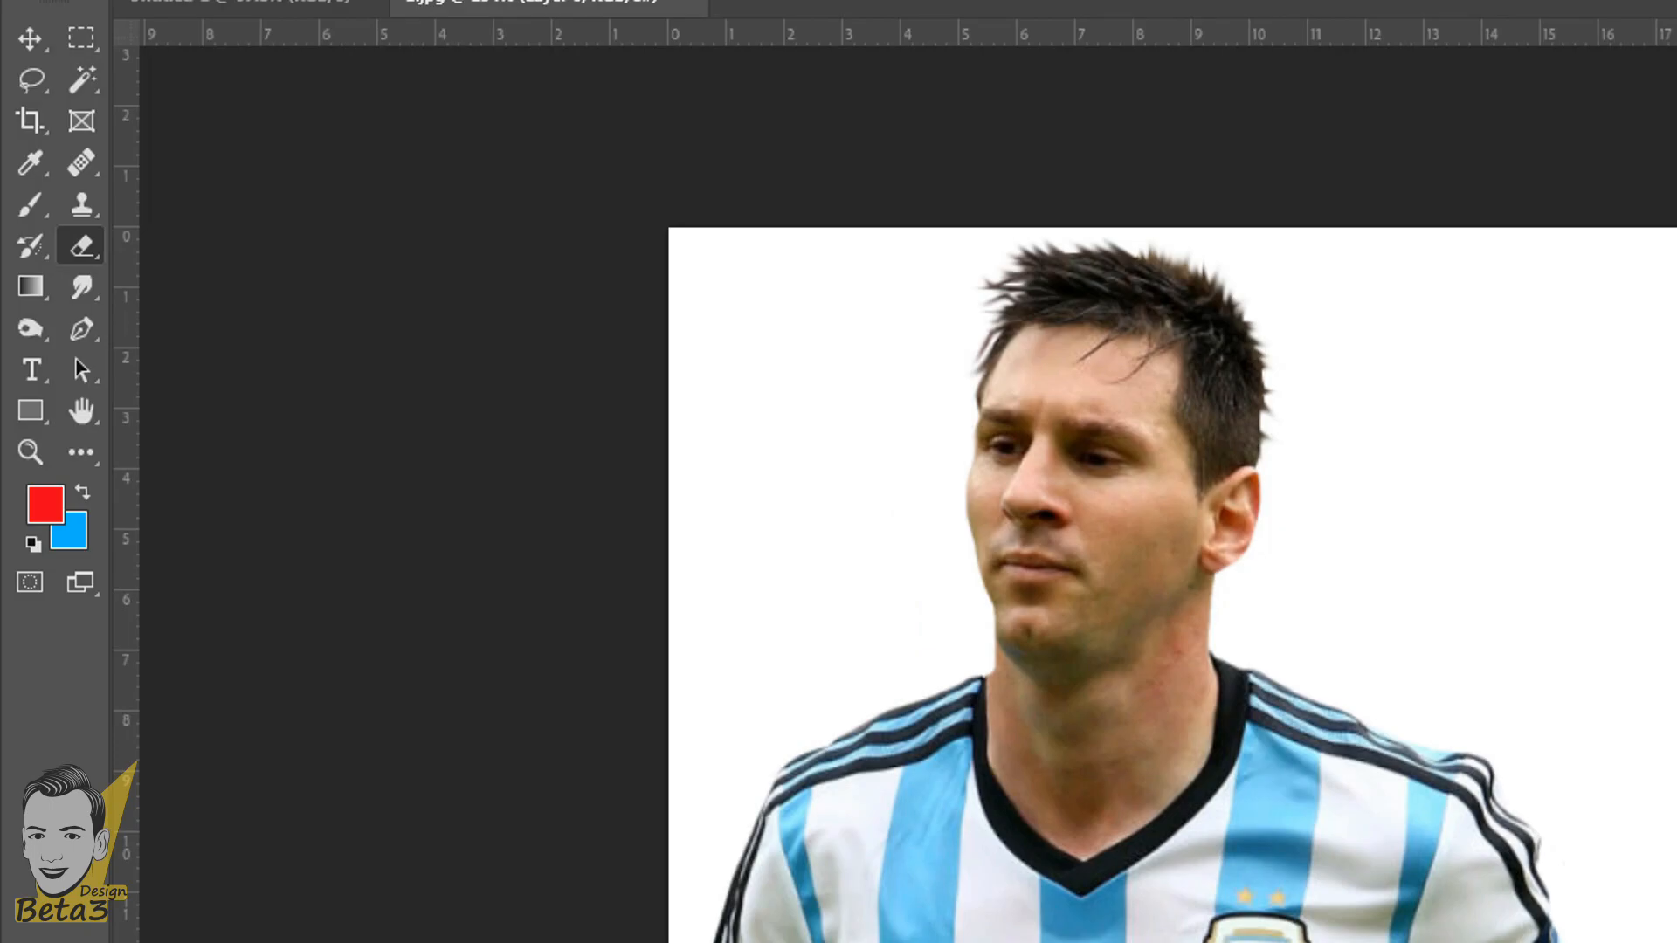
scroll(671, 485, "up", 2)
right_click(81, 285)
right_click(81, 246)
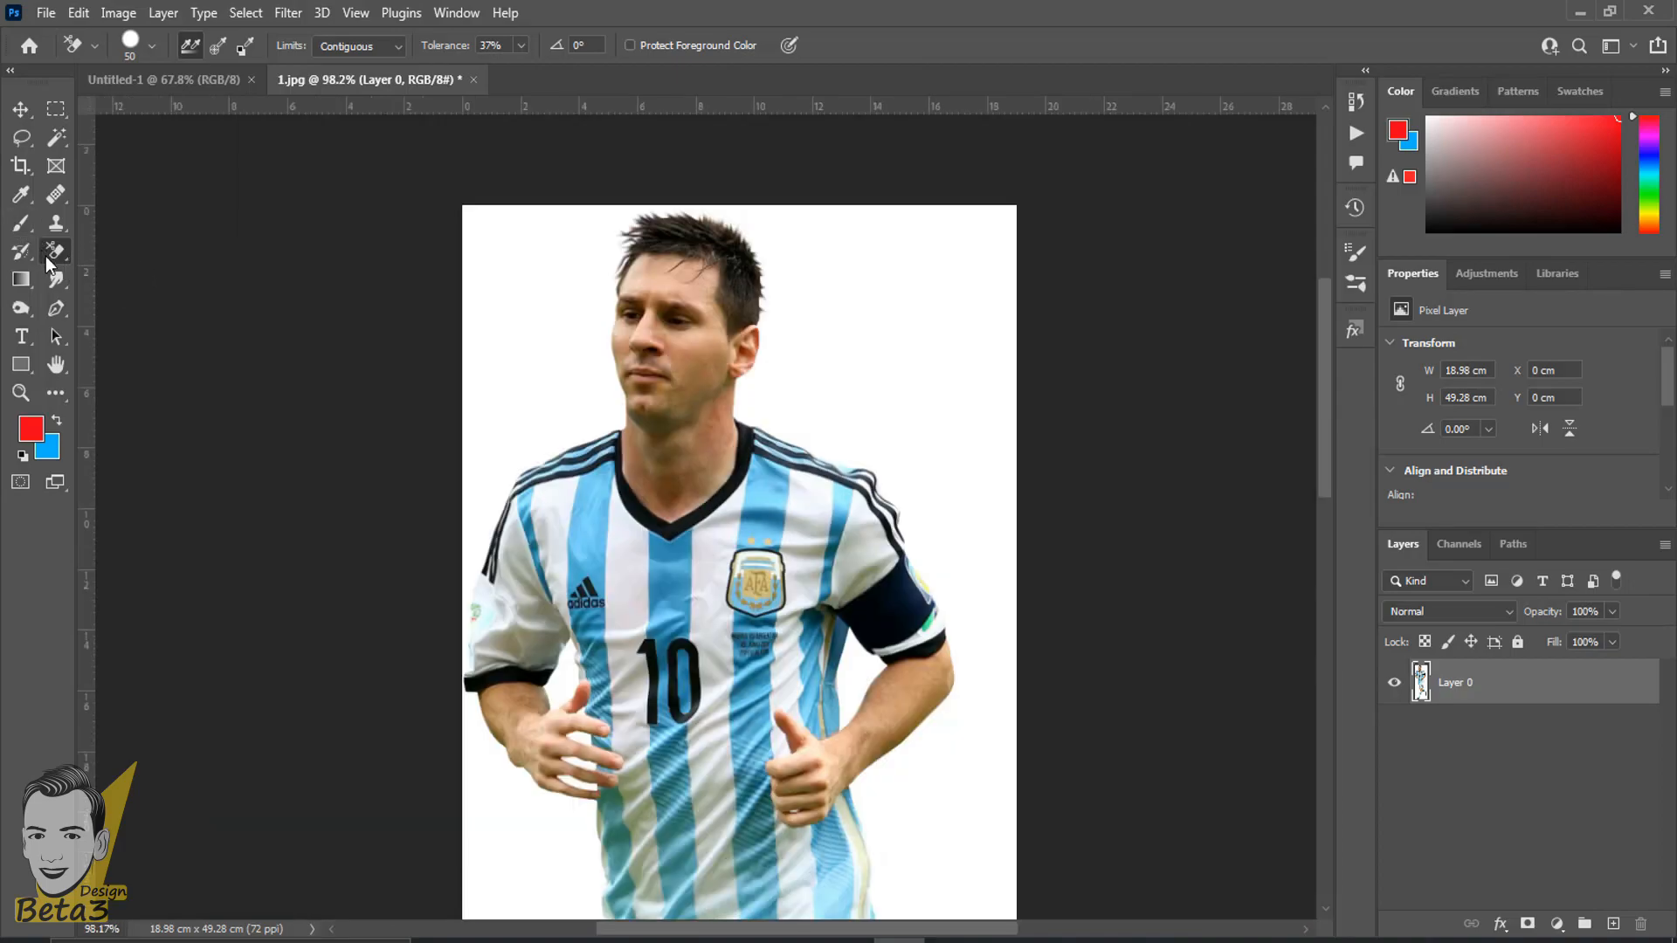
- Choose the Background Eraser Tool and enlarge its brush to 400 px
right_click(49, 256)
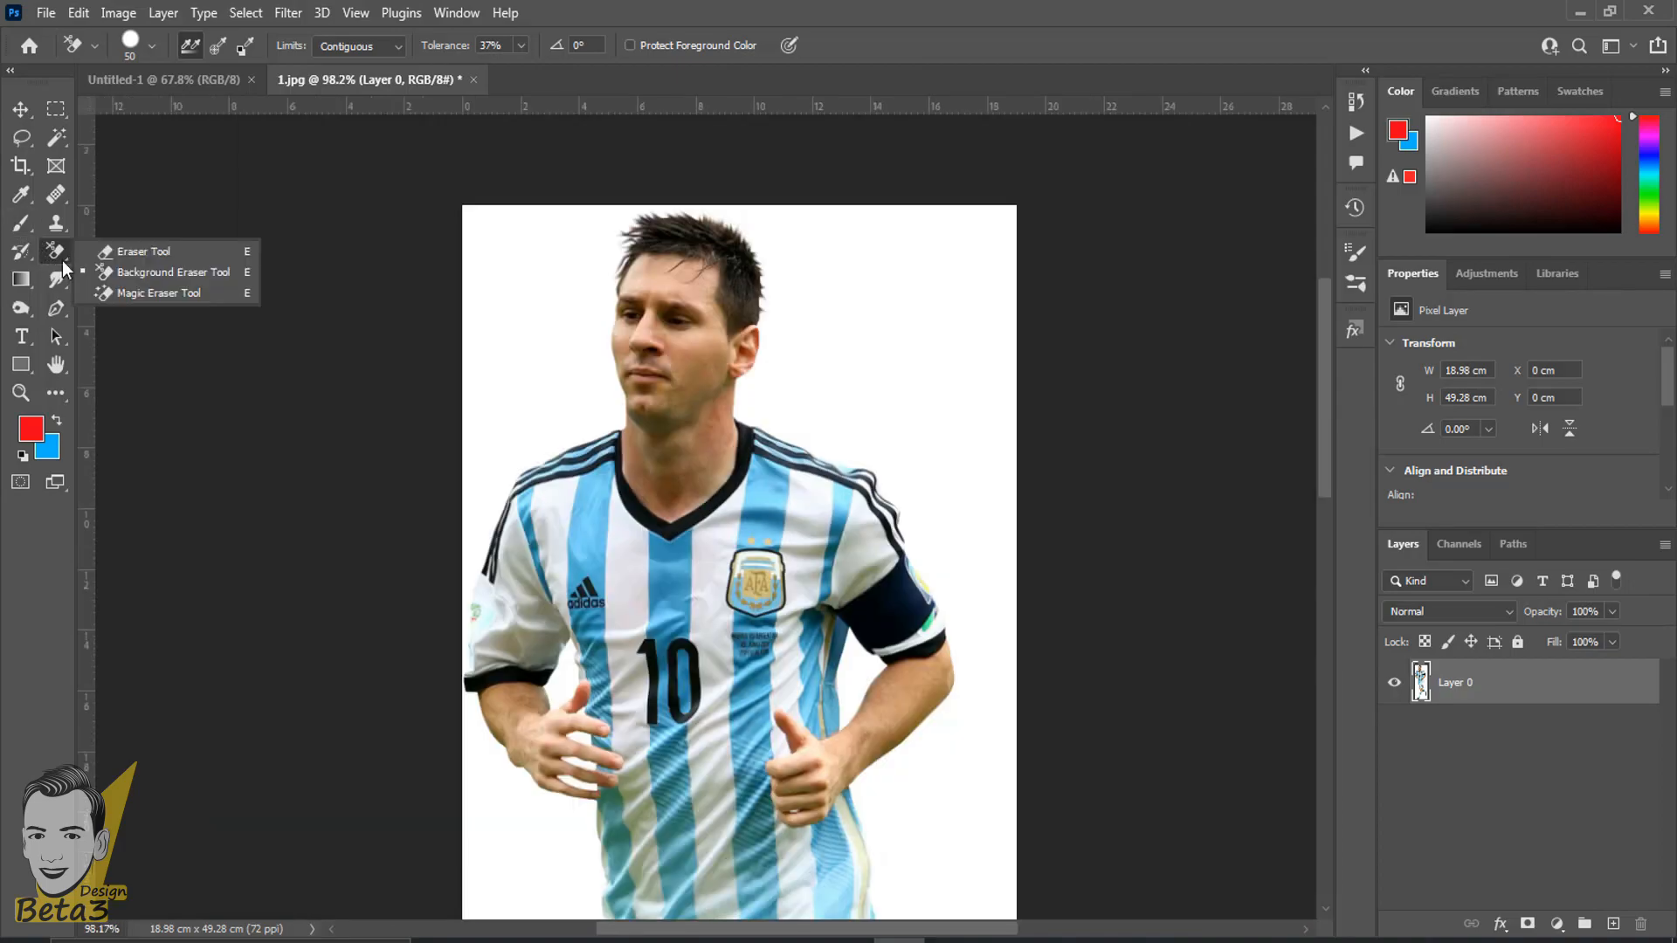
left_click(135, 279)
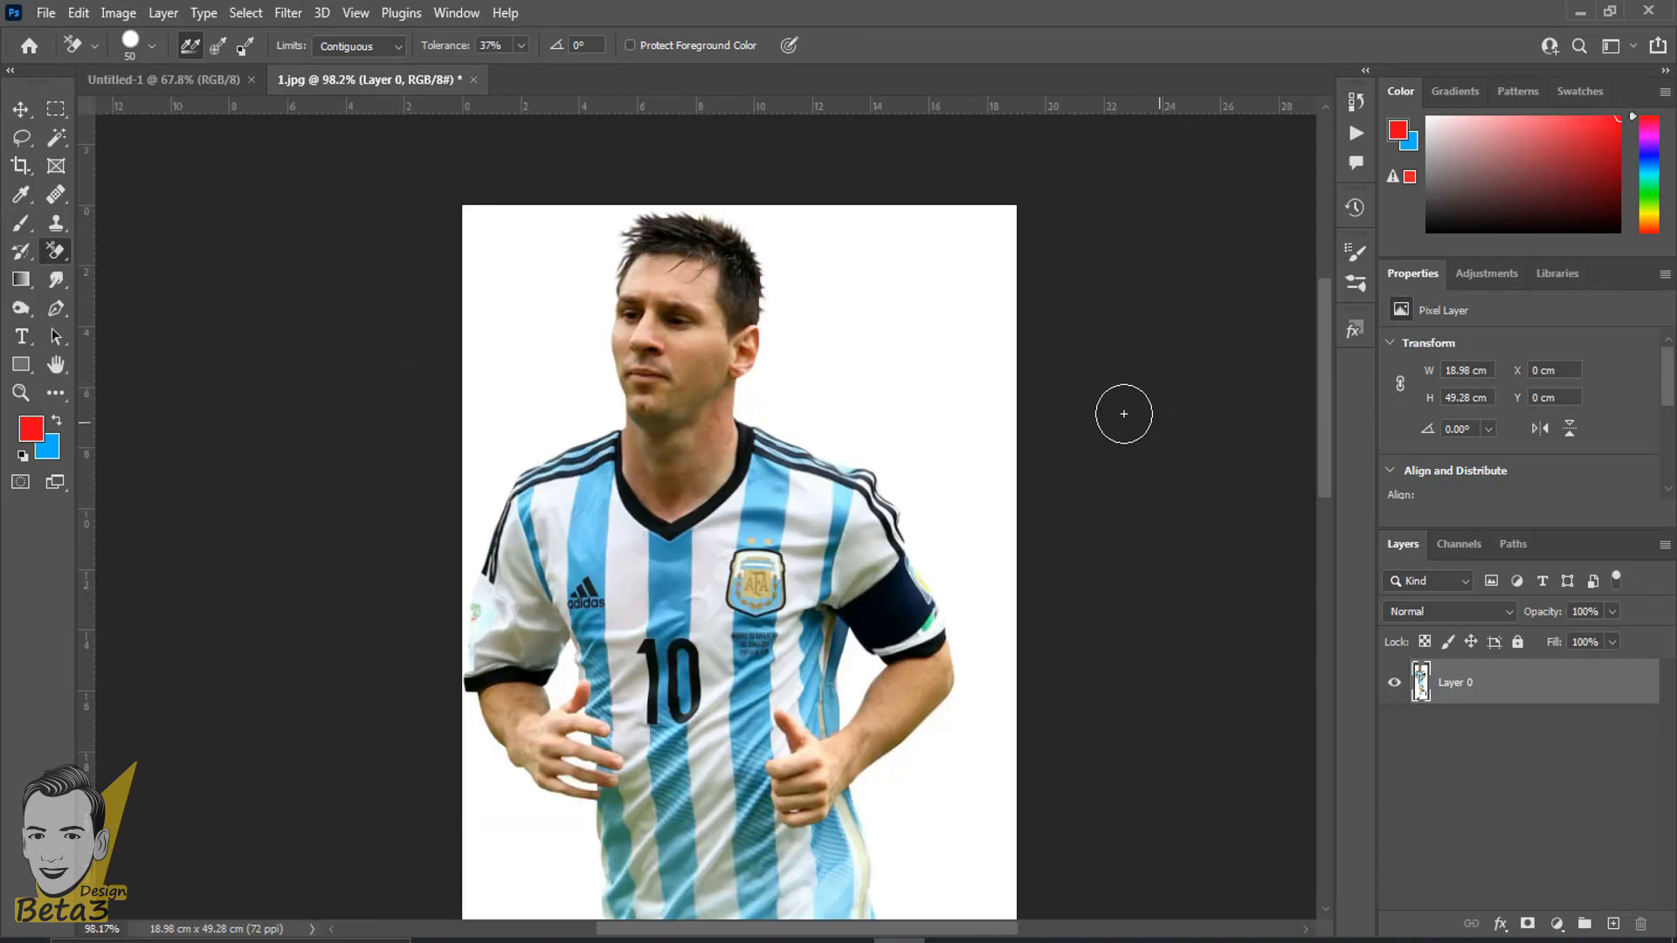
scroll(746, 435, "up", 4)
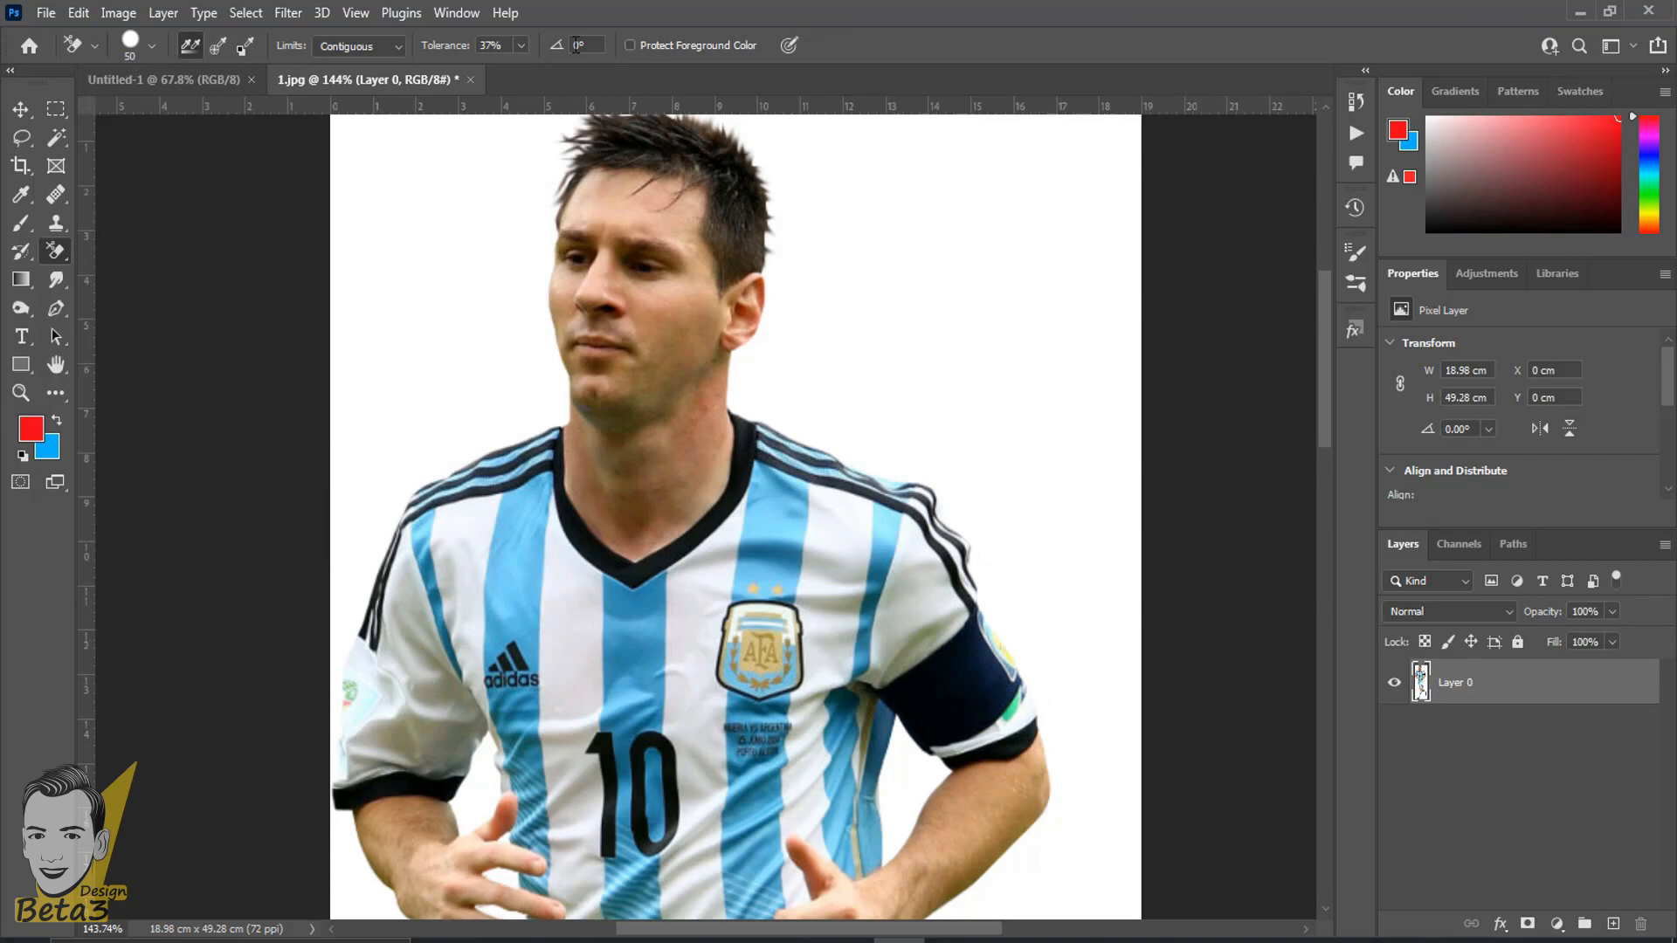
scroll(943, 303, "up", 3)
scroll(786, 306, "up", 1)
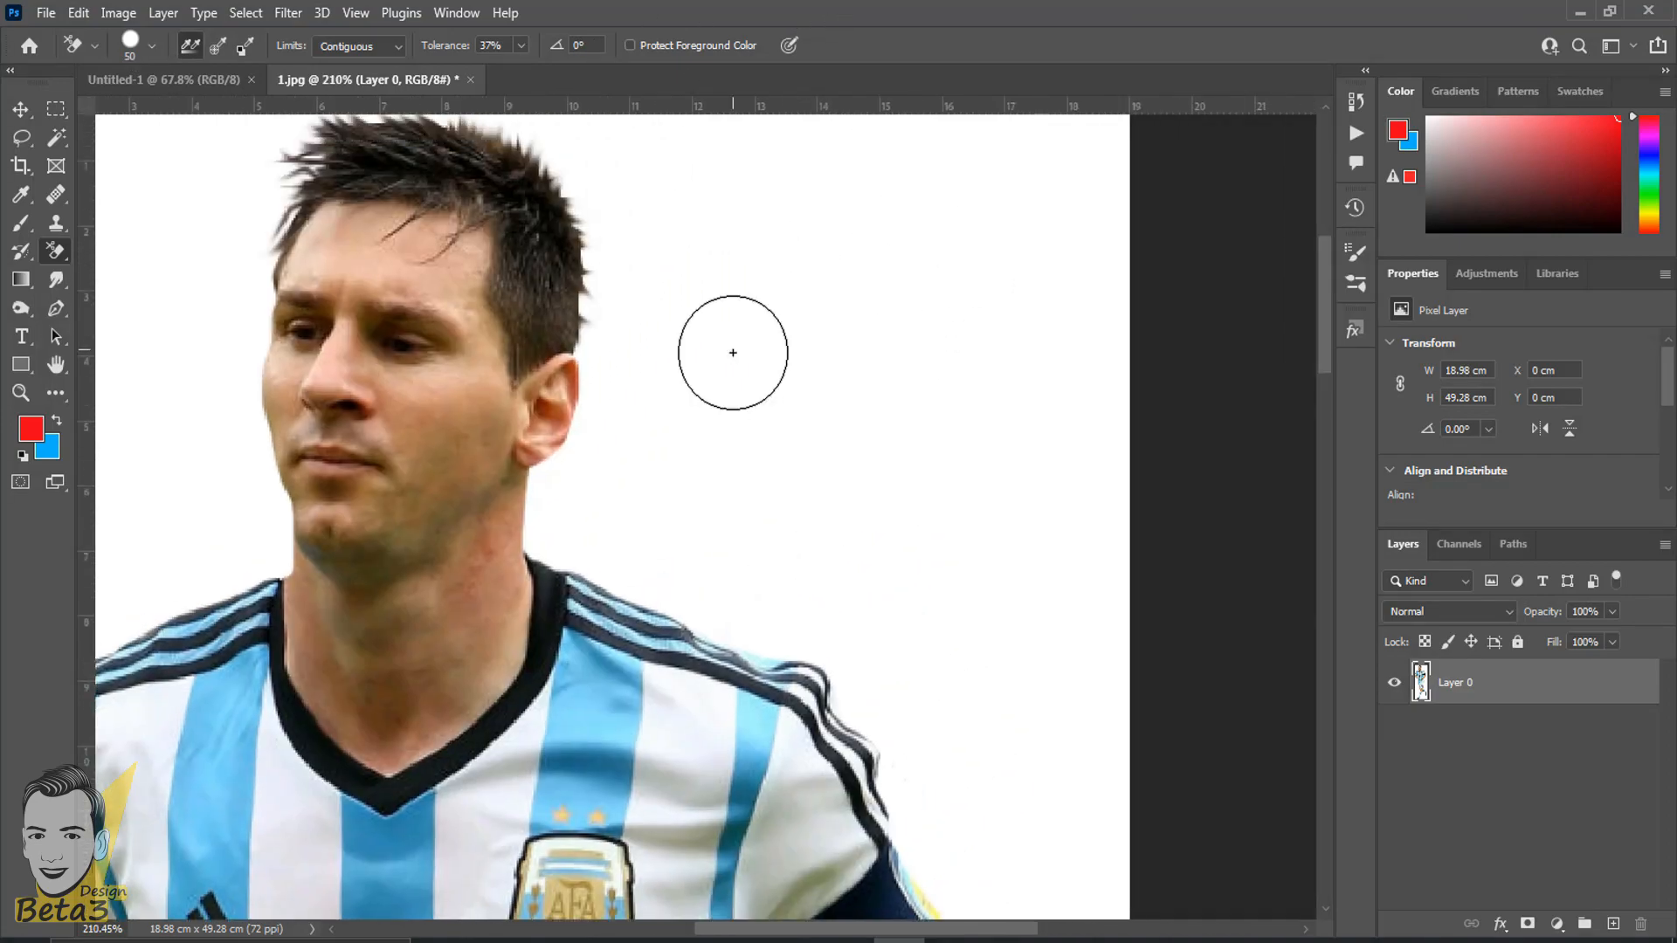
scroll(751, 363, "up", 1)
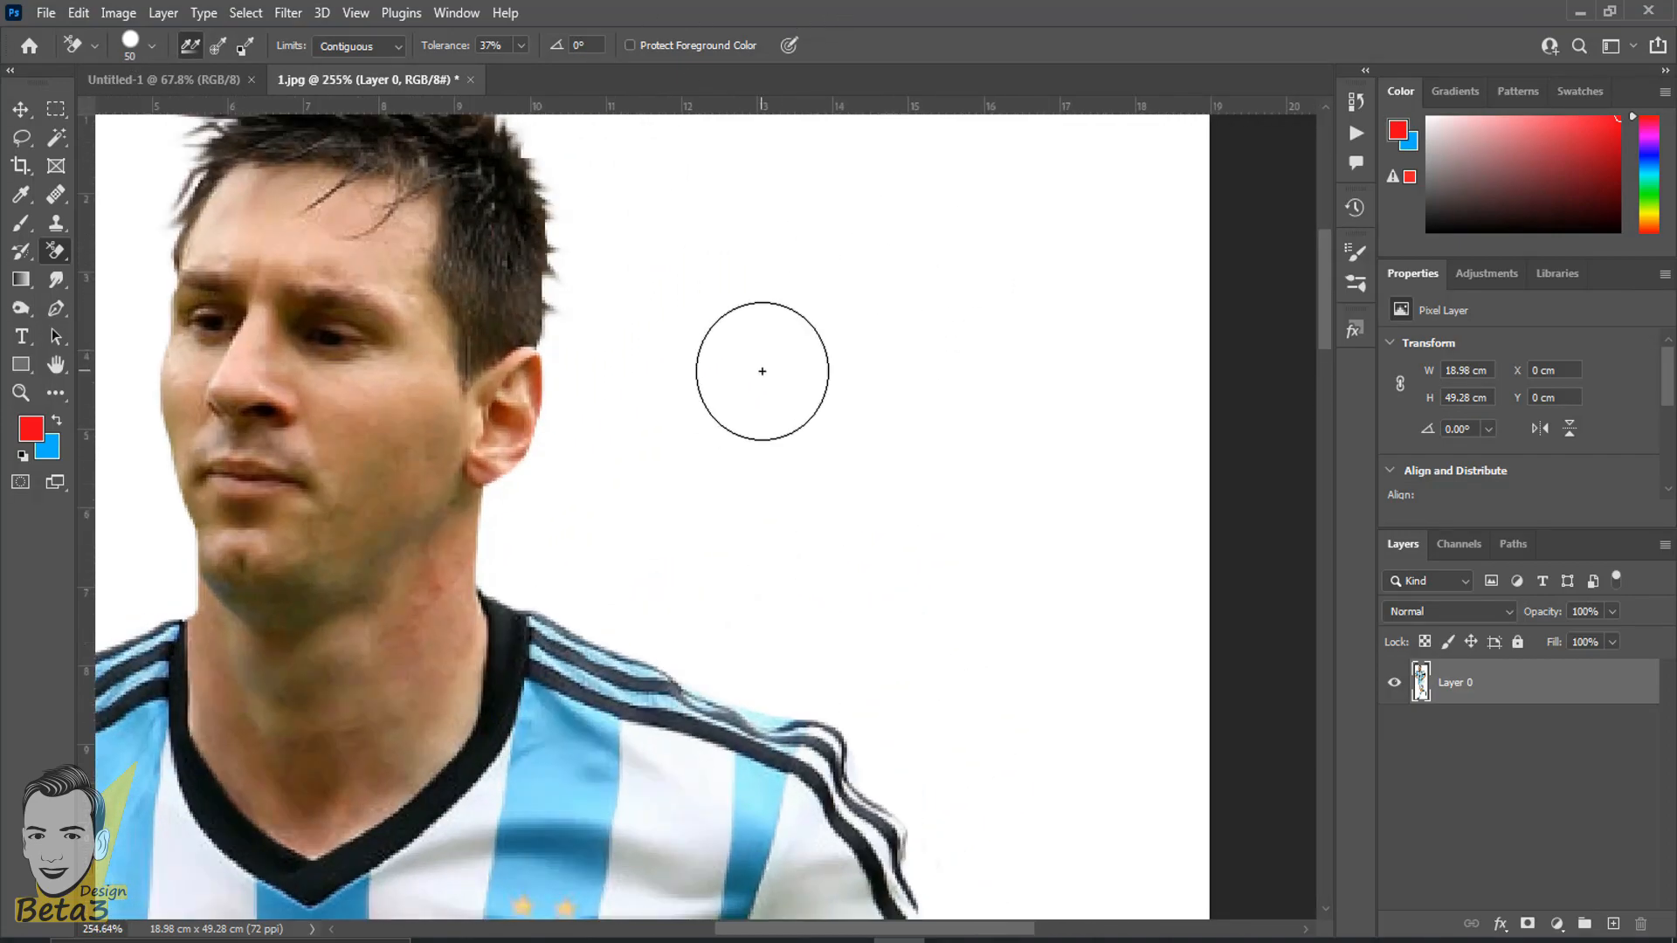
scroll(762, 371, "down", 4)
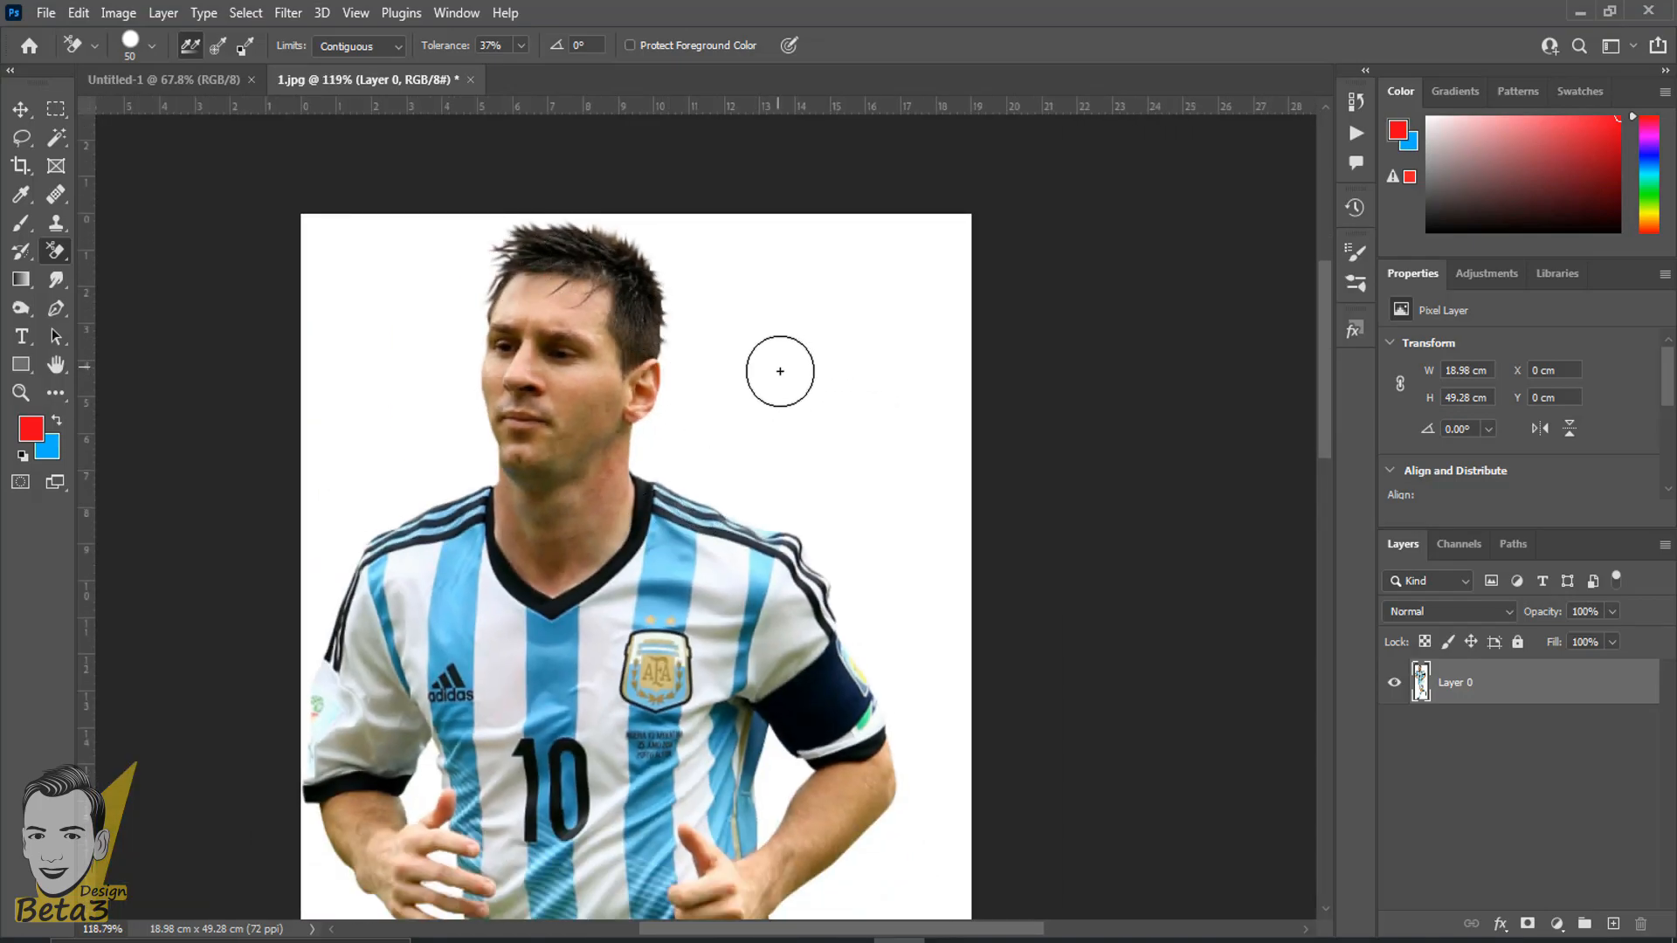
scroll(786, 369, "up", 1)
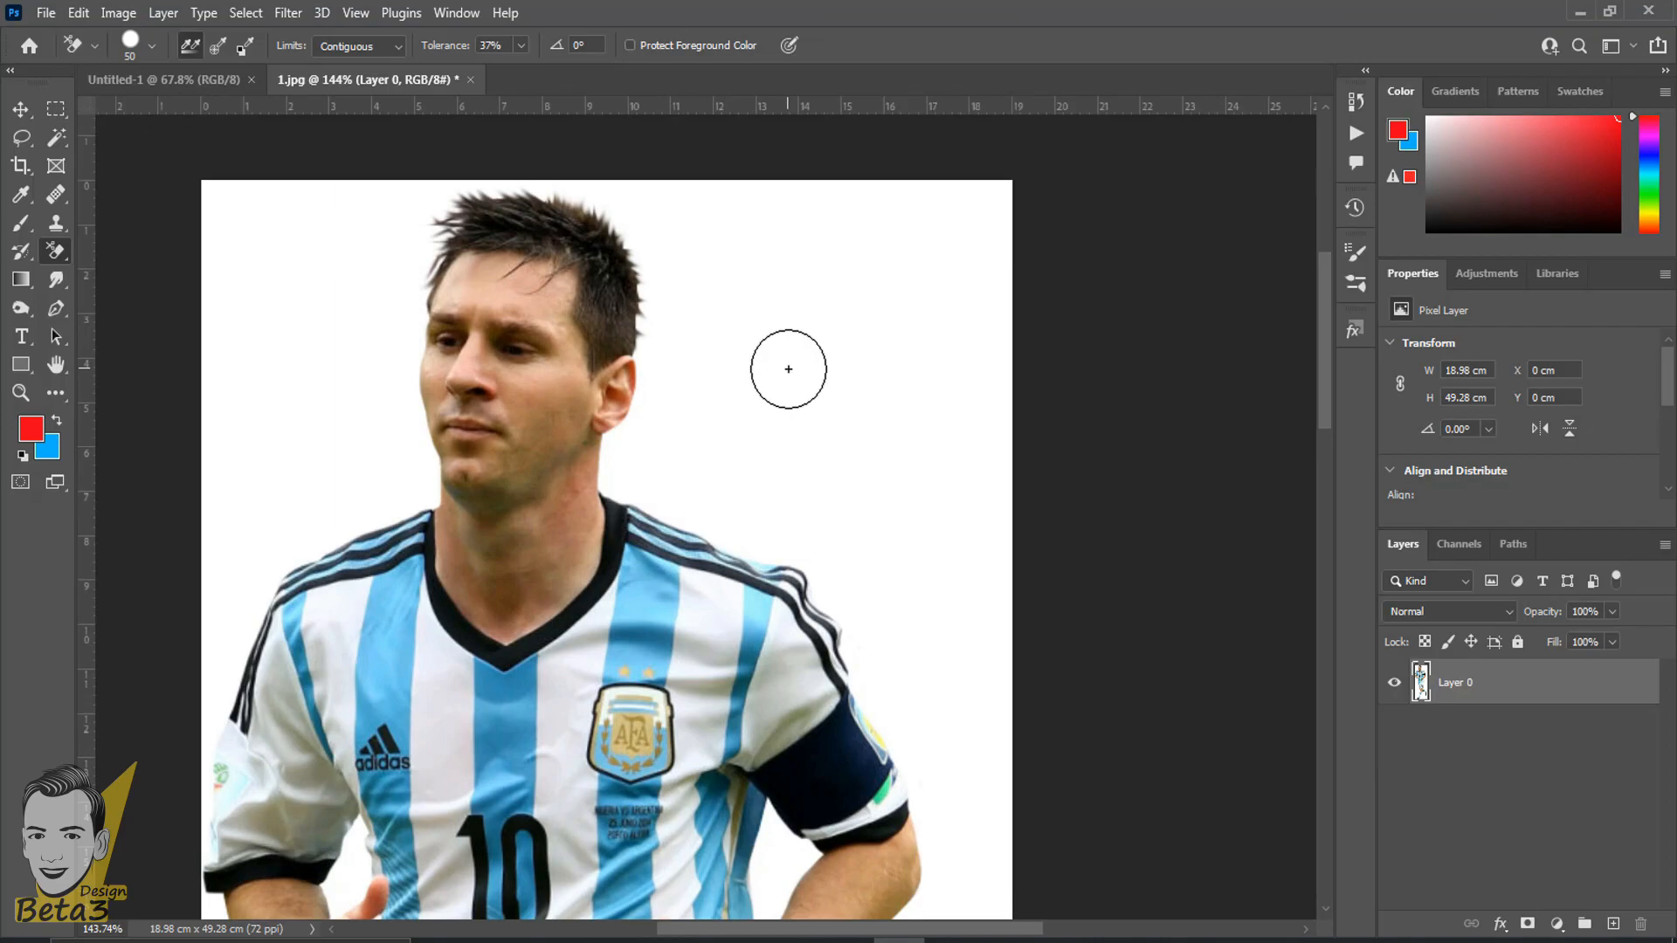
key("bracketright")
key("bracketright")
key("bracketright")
key("bracketright")
key("bracketright")
key("bracketright")
key("bracketright")
key("bracketright")
key("bracketright")
key("bracketright")
key("bracketright")
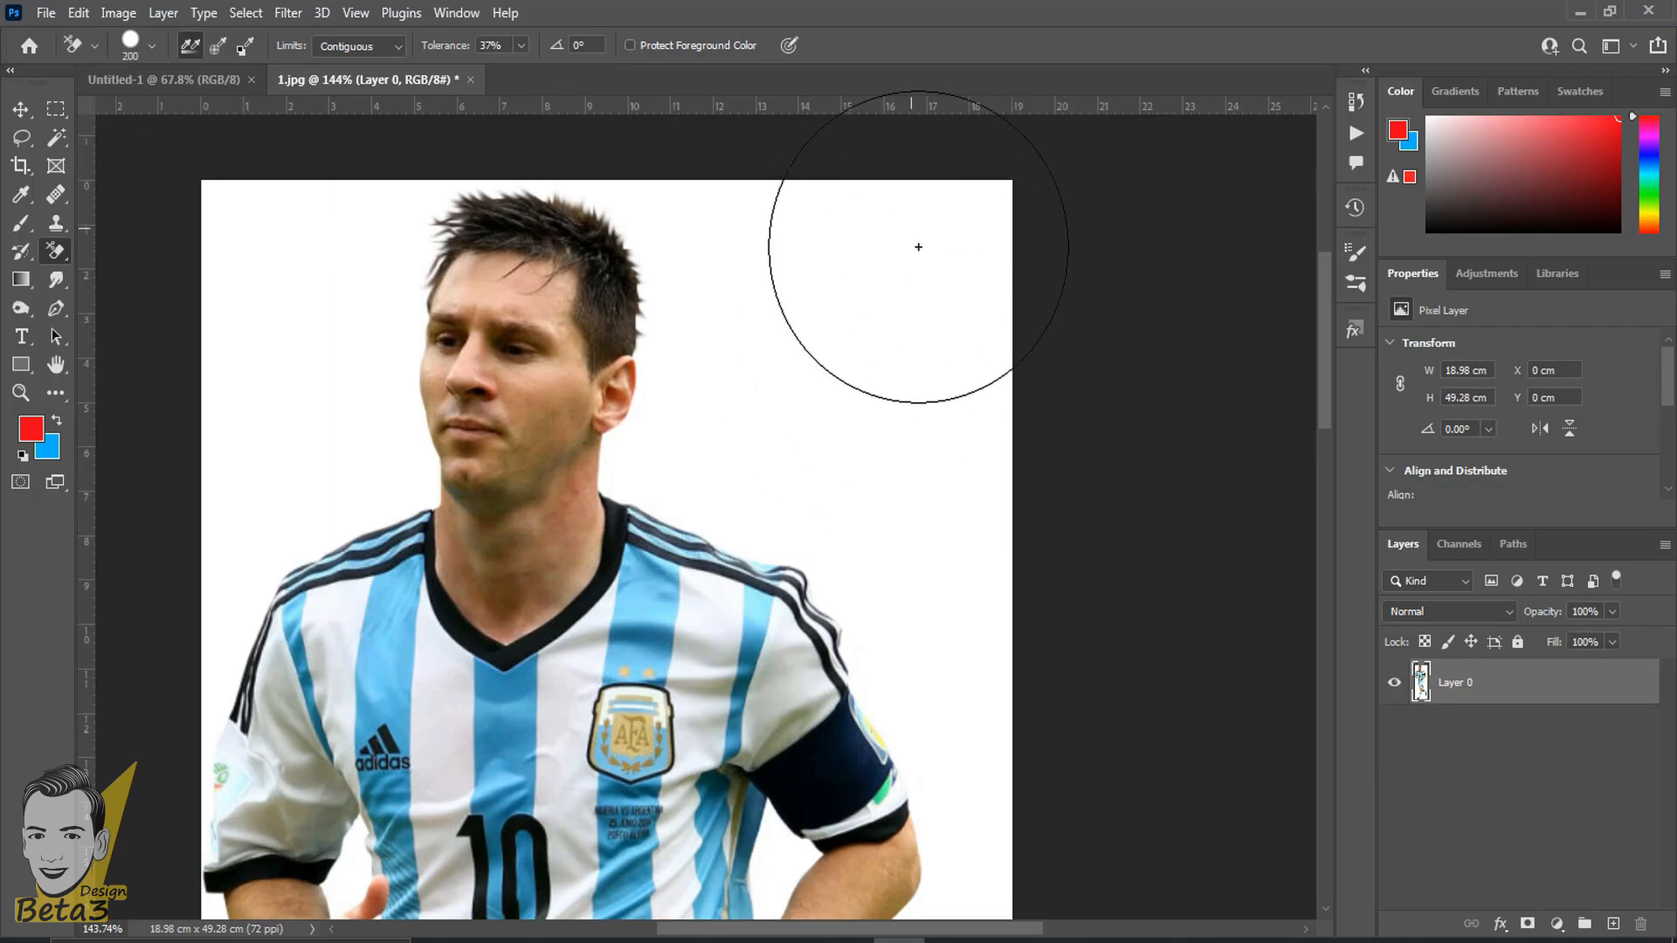
key("bracketright")
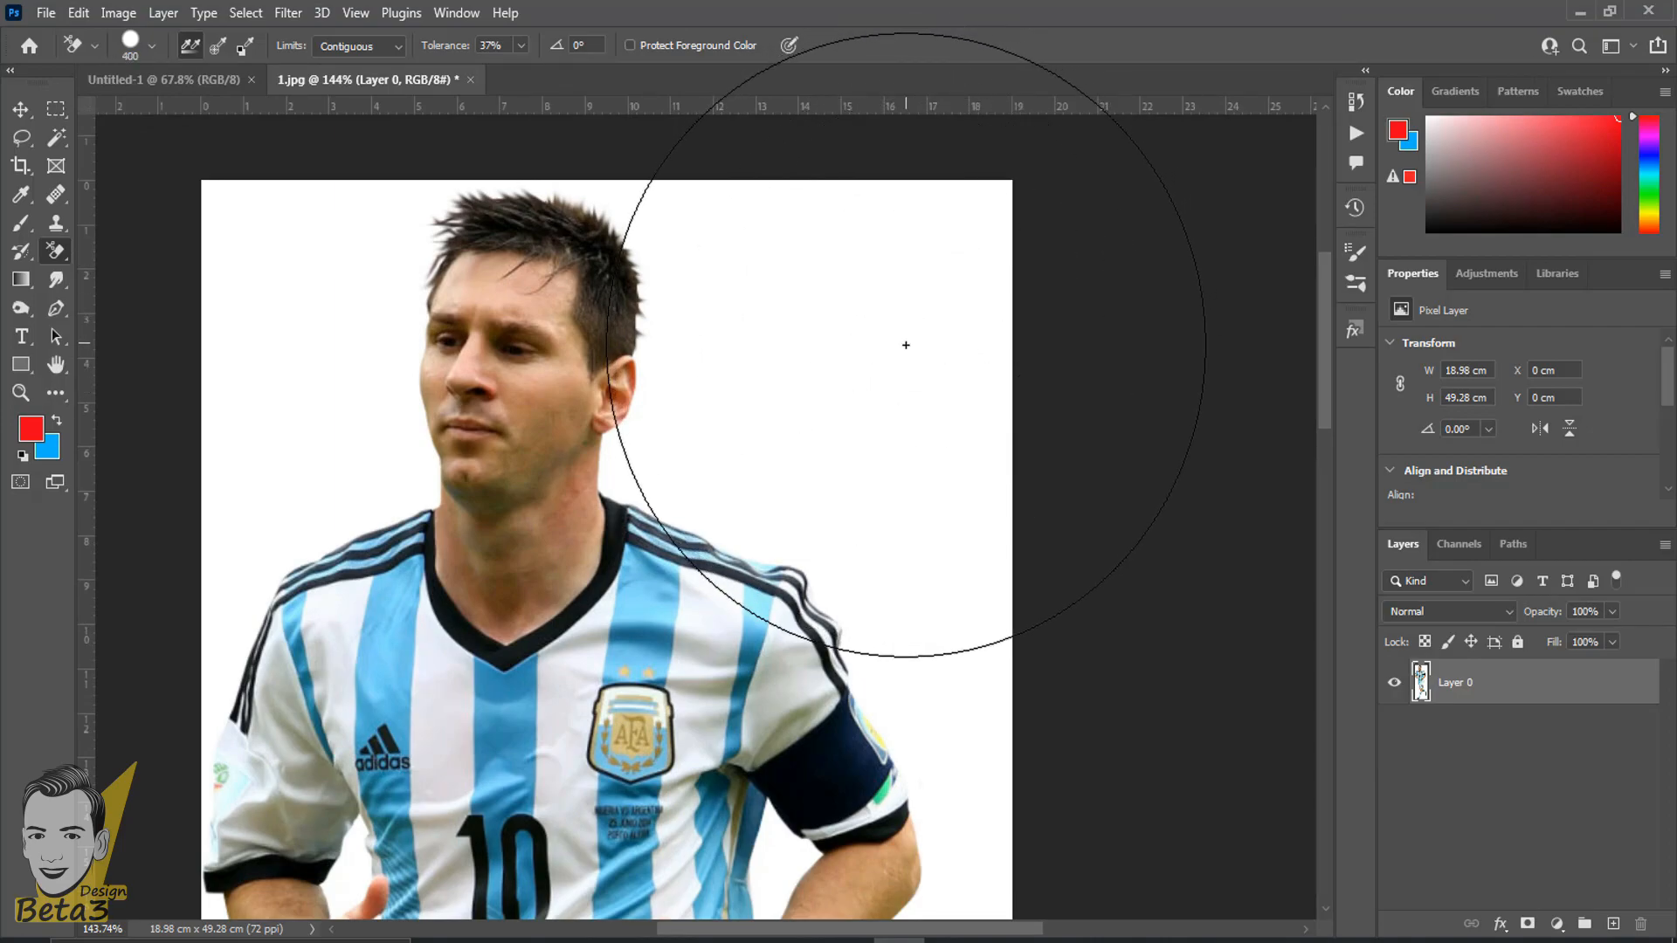
- Erase the white background beside the player's head with the Background Eraser at 37% tolerance
right_click(52, 253)
left_click(131, 276)
left_click_drag(946, 356, 903, 326)
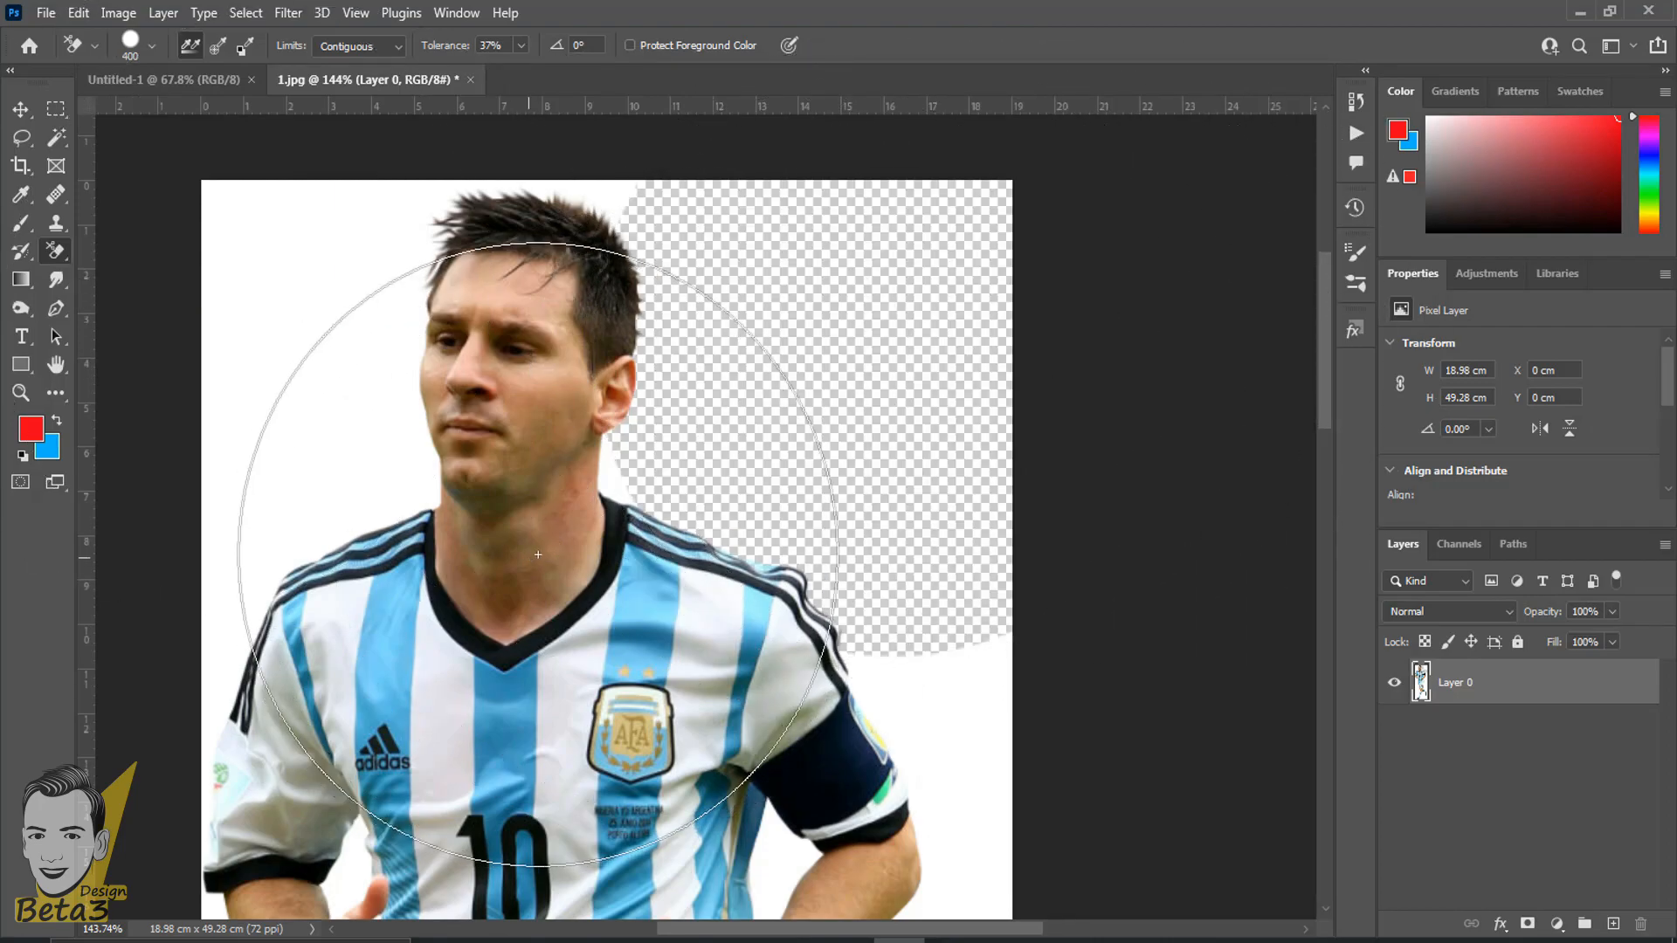
- Examine the erased edge around the player's hair, ear and shoulder up close
scroll(690, 496, "up", 5)
left_click_drag(769, 454, 618, 598)
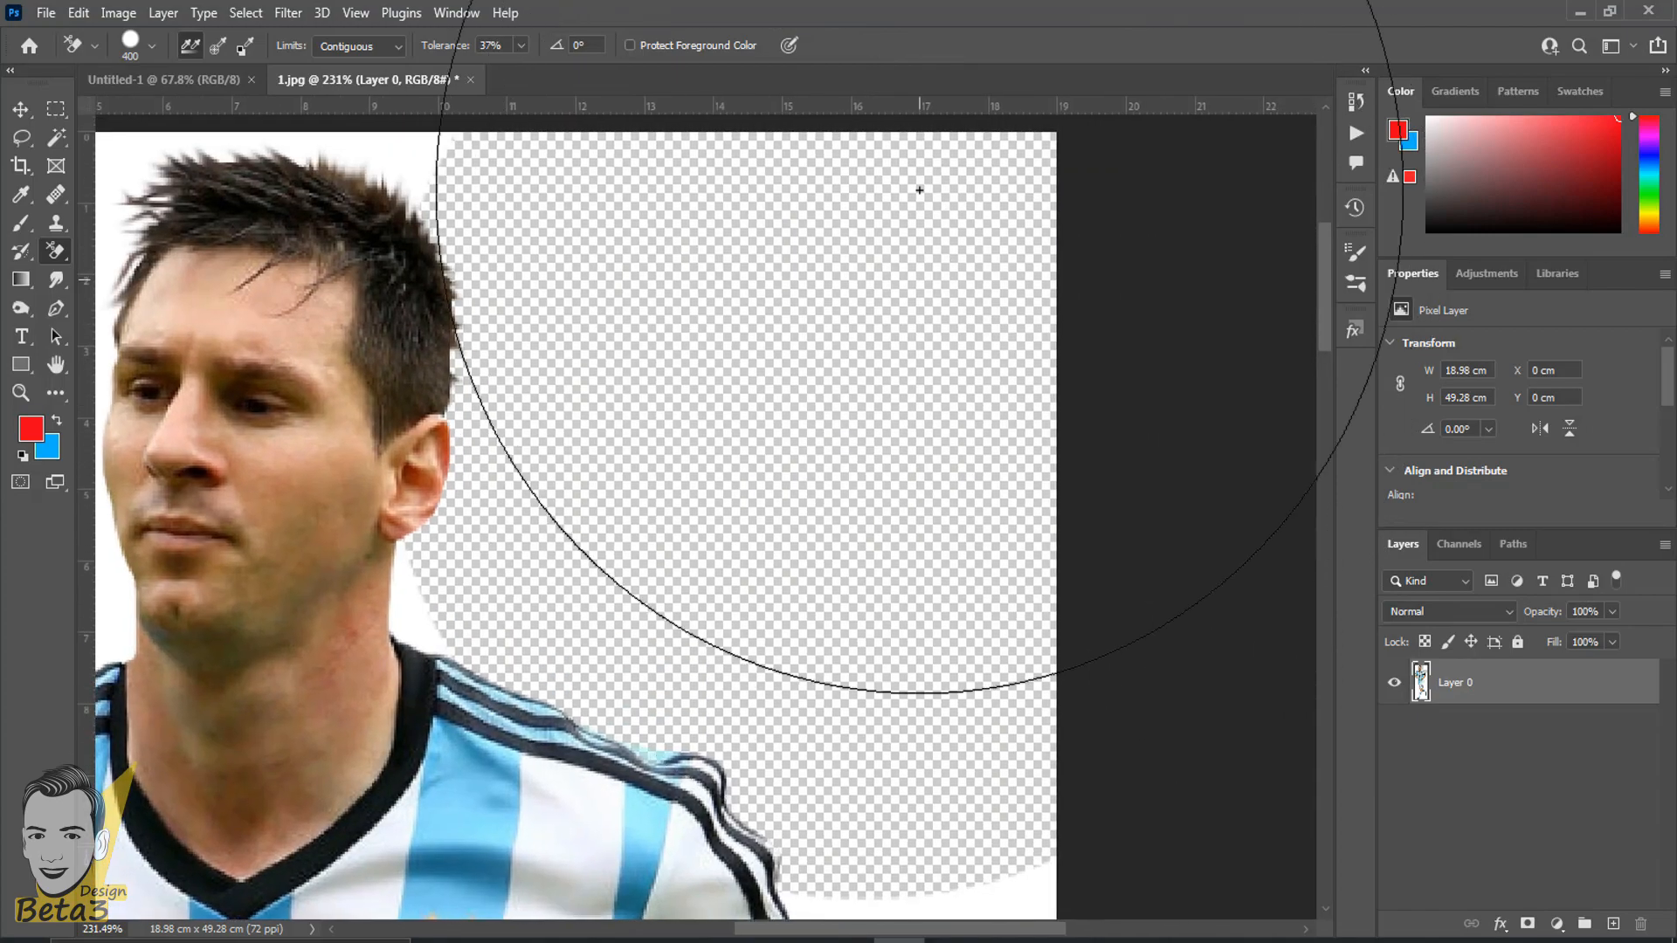
scroll(747, 317, "up", 5)
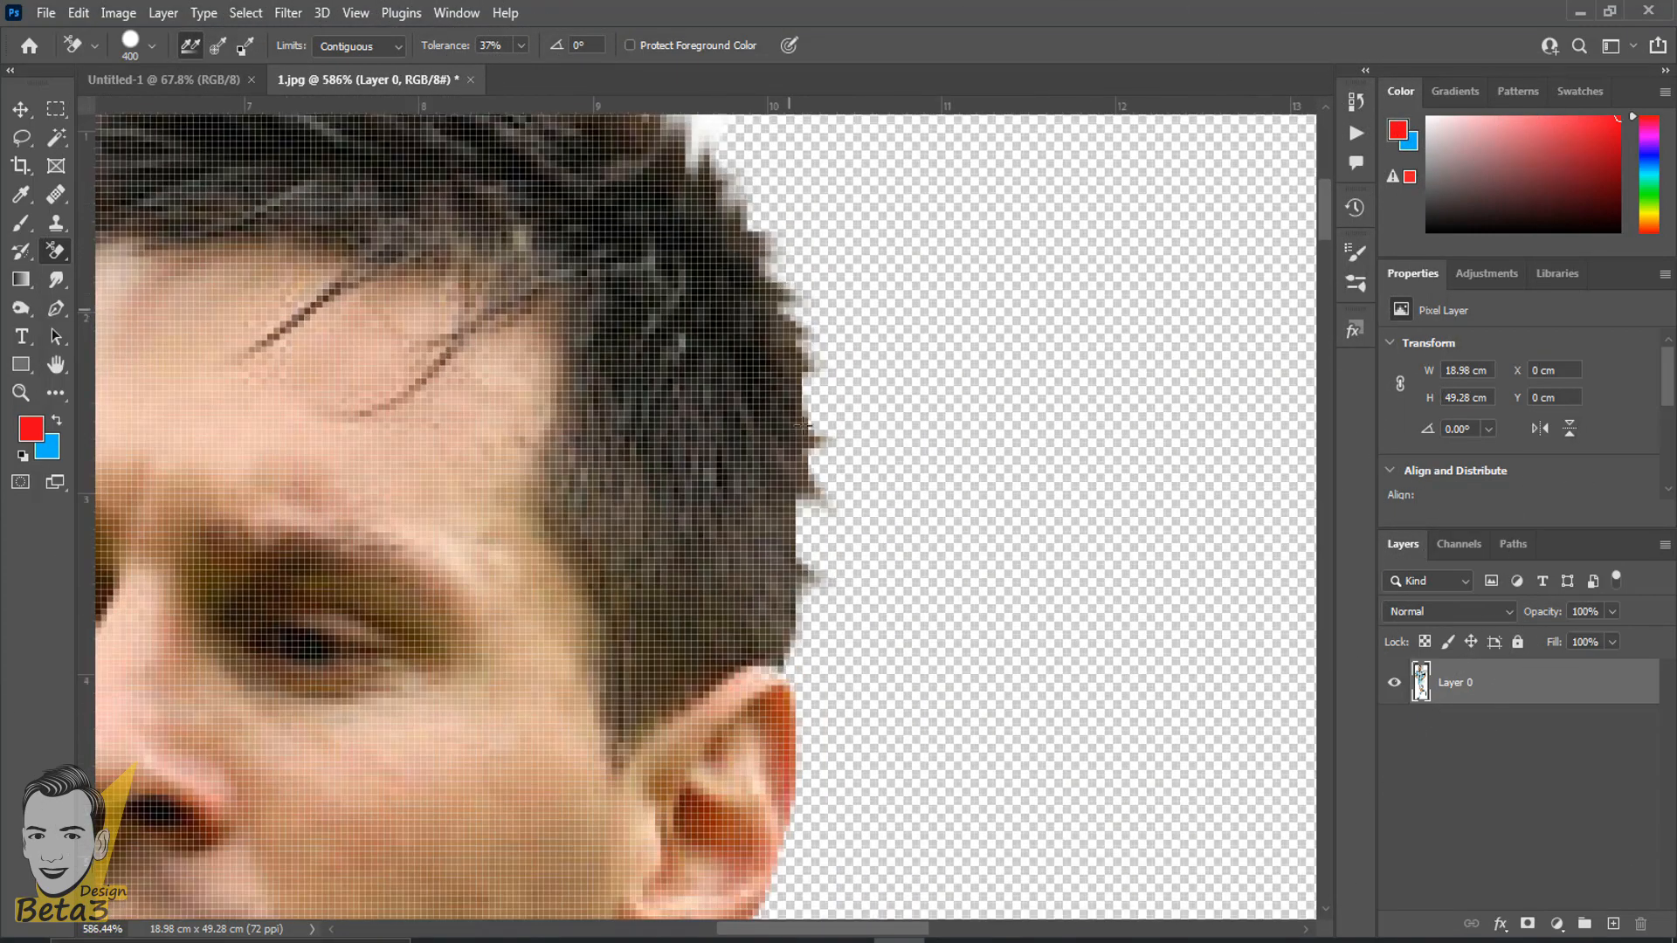
scroll(818, 734, "down", 5)
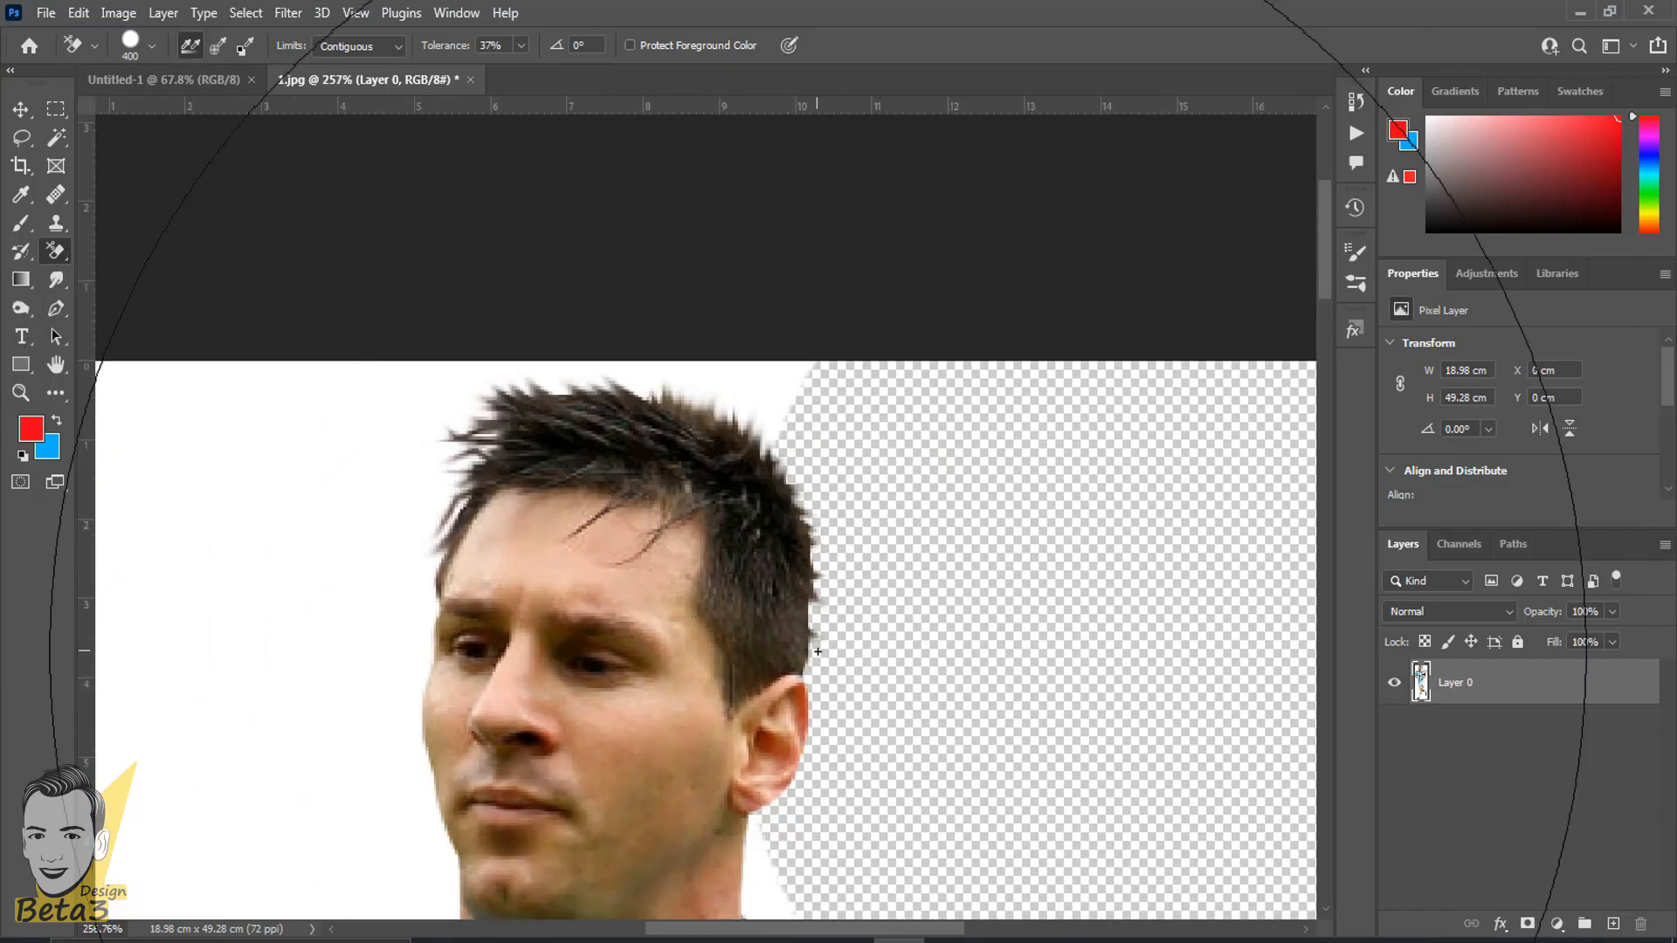
left_click_drag(803, 579, 618, 276)
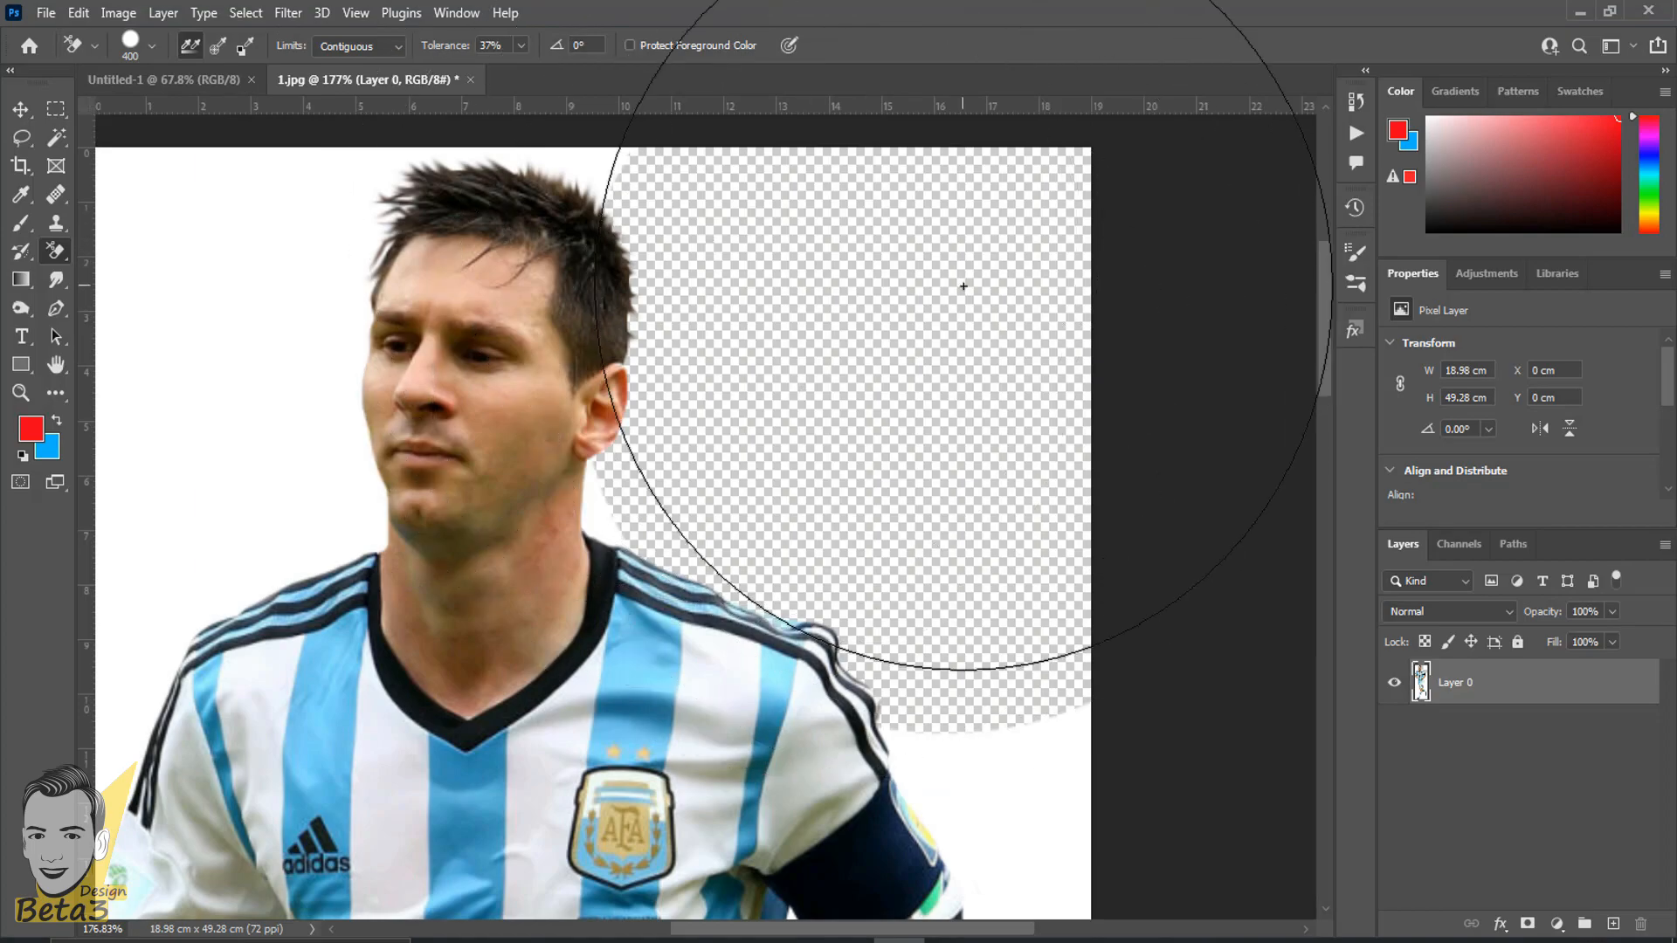
scroll(524, 280, "up", 2)
scroll(602, 177, "up", 3)
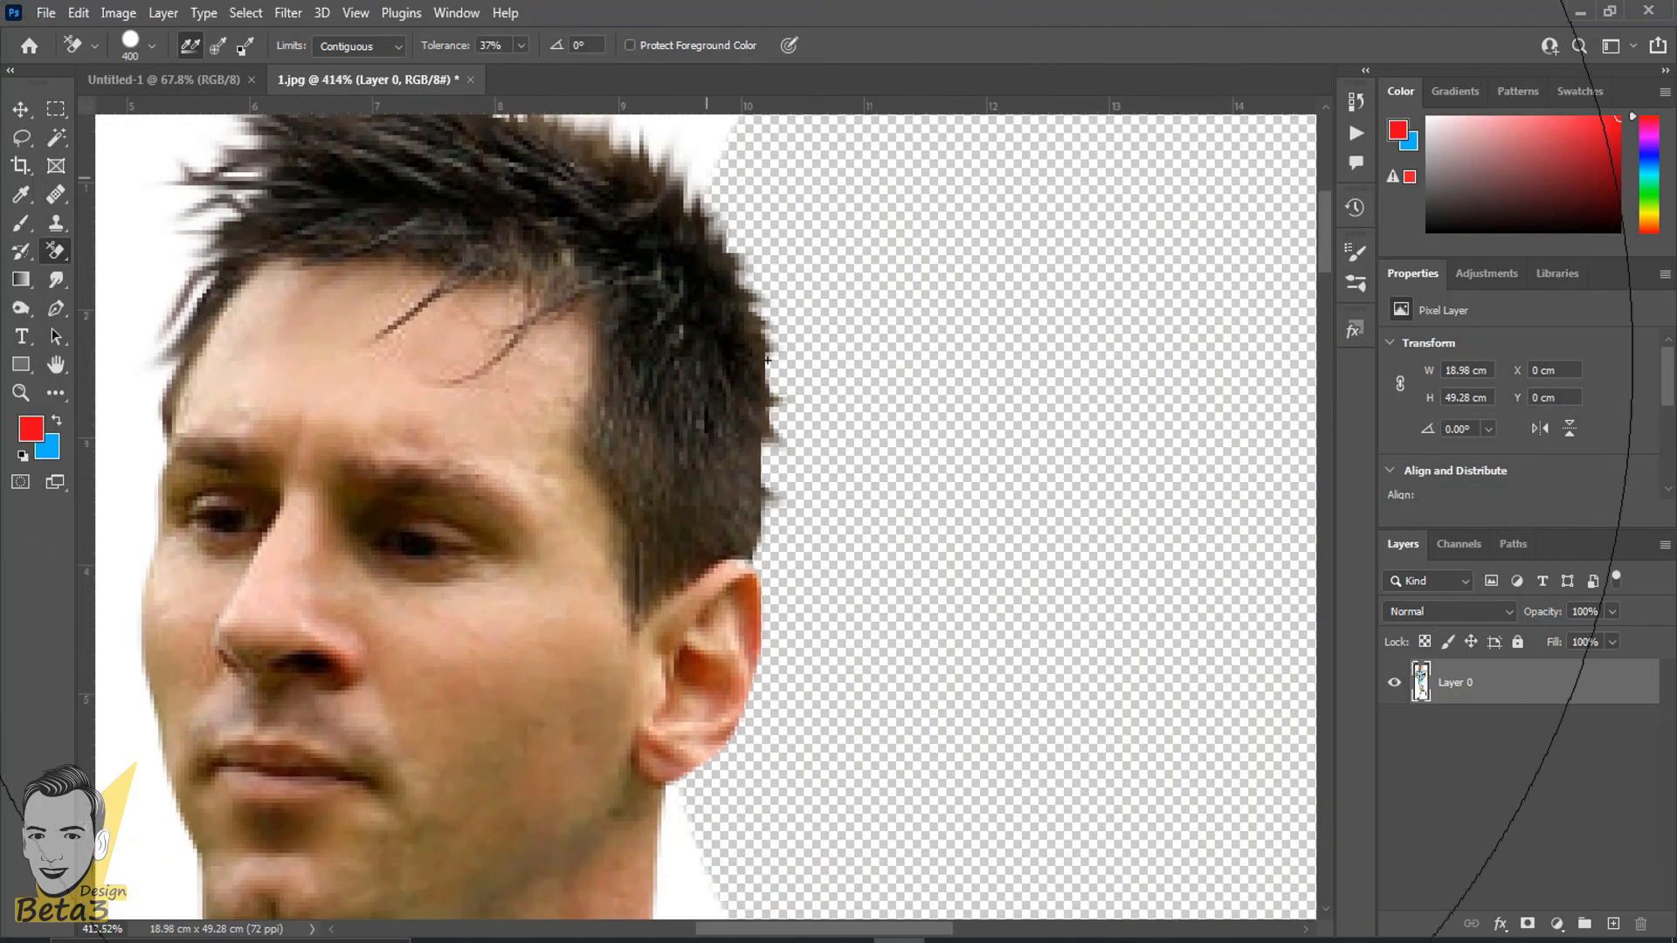
scroll(760, 472, "down", 4)
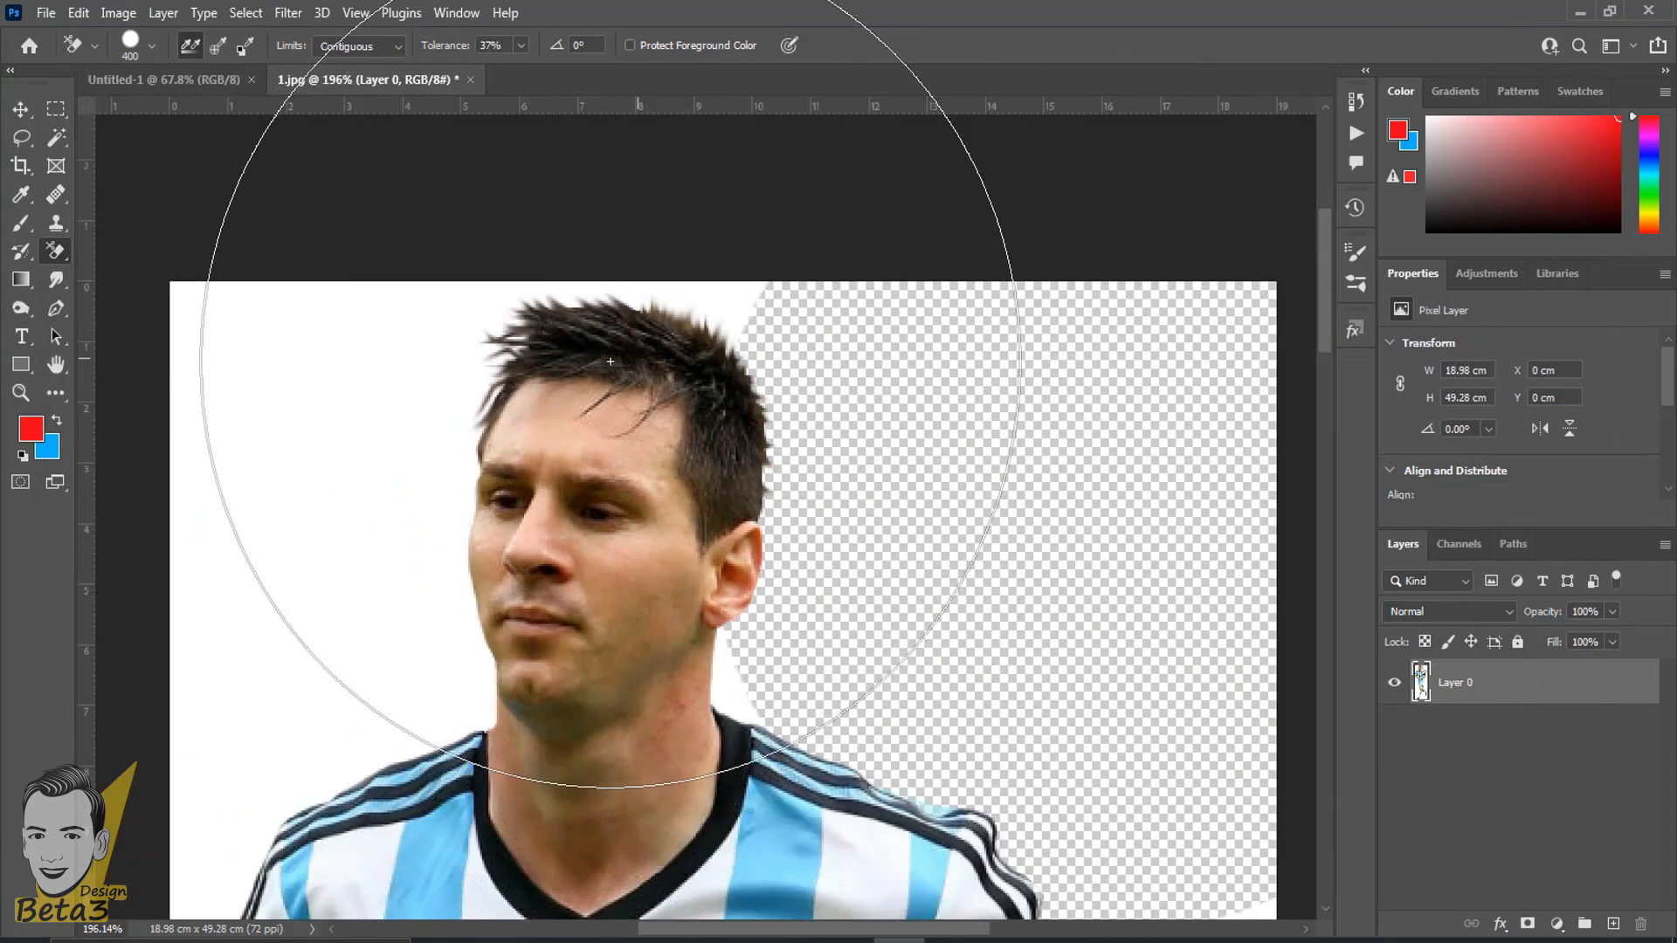
scroll(751, 420, "down", 2)
left_click_drag(810, 457, 711, 238)
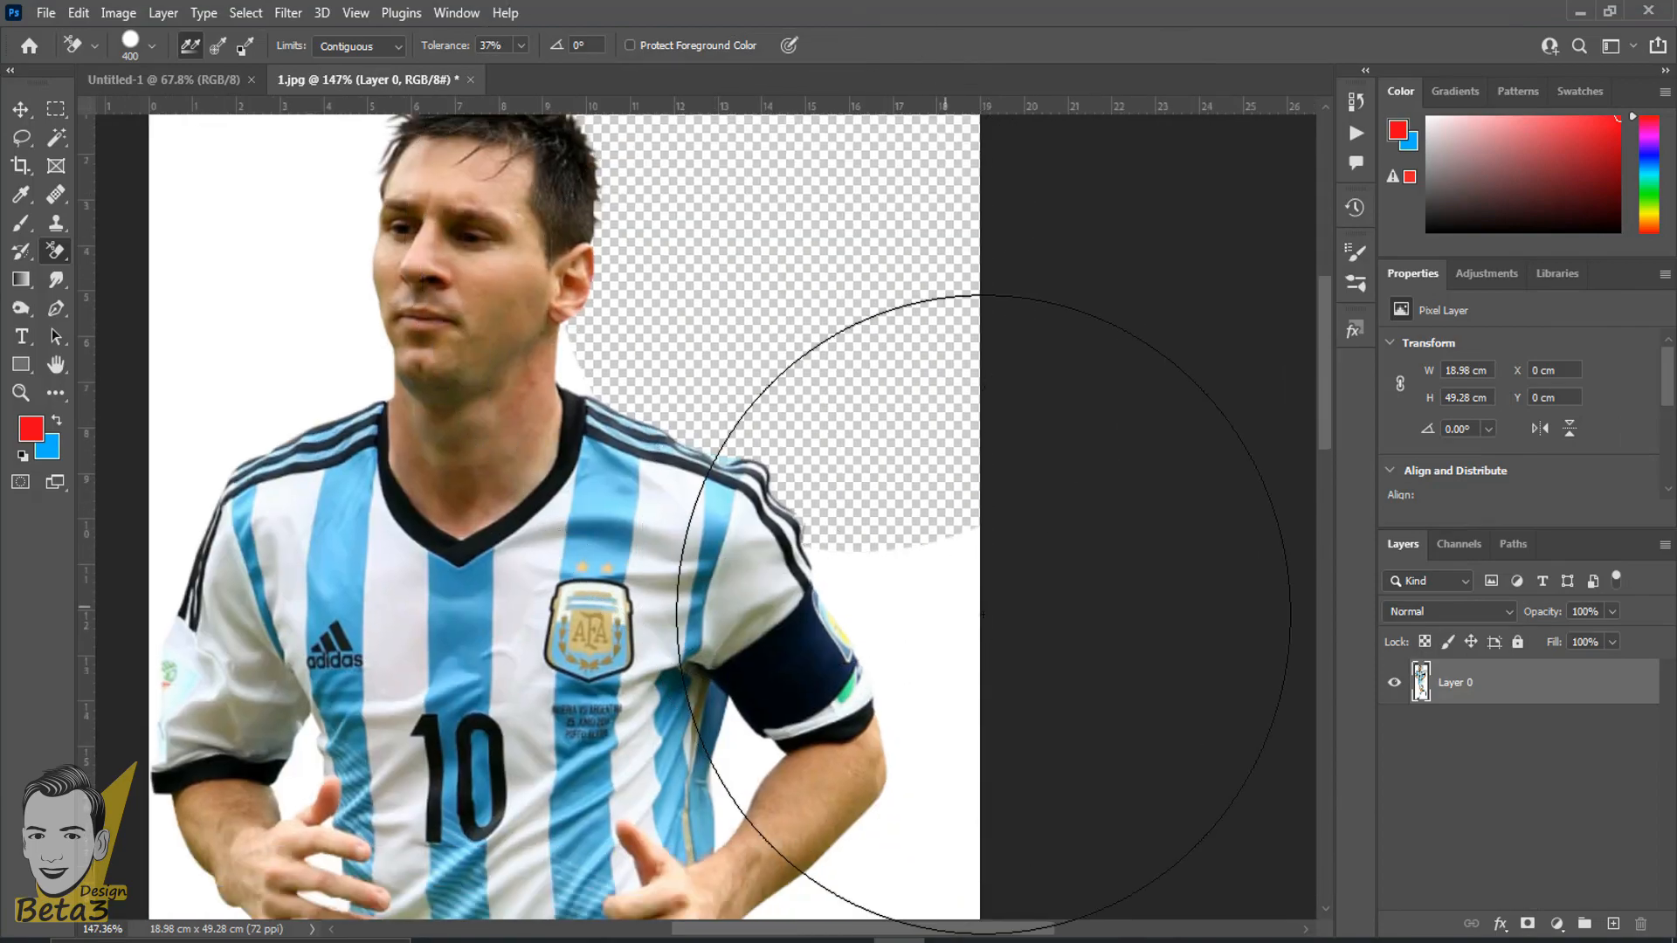
- Erase the white background beside the player's sleeve, armband and outer arm, and inspect the cut edge
left_click_drag(913, 626, 655, 74)
mouse_move(670, 225)
left_mouse_down()
mouse_move(632, 423)
mouse_move(642, 413)
left_mouse_up()
scroll(643, 412, "up", 2)
left_click(653, 337)
scroll(653, 337, "up", 1)
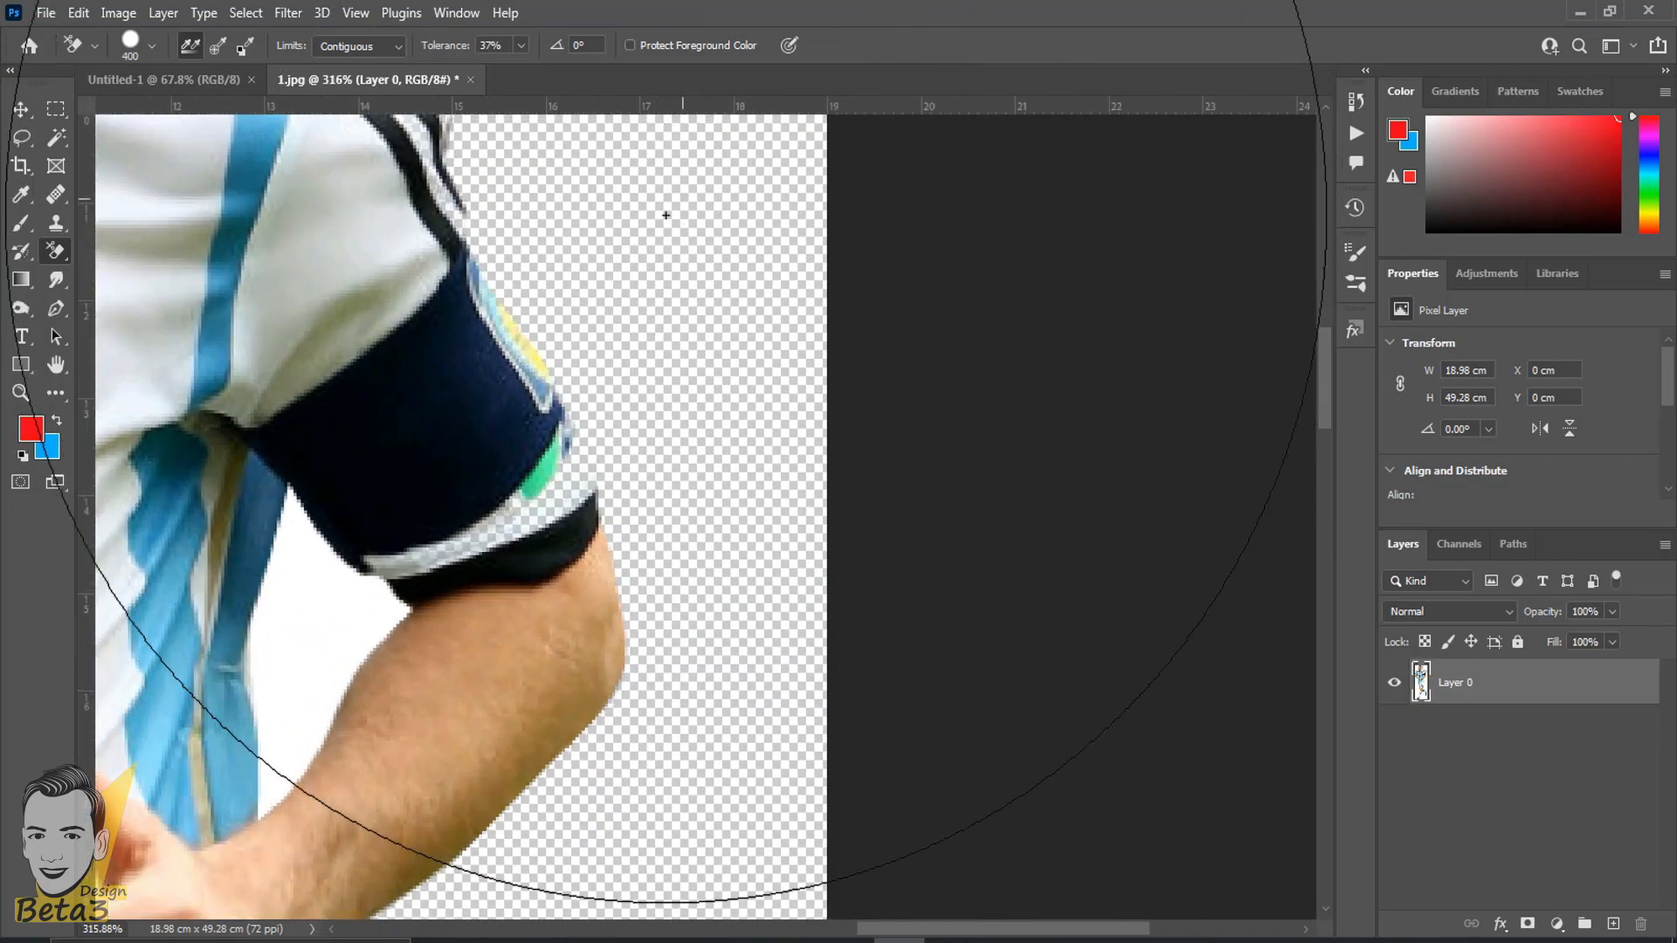
left_click_drag(679, 346, 847, 619)
scroll(606, 452, "up", 7)
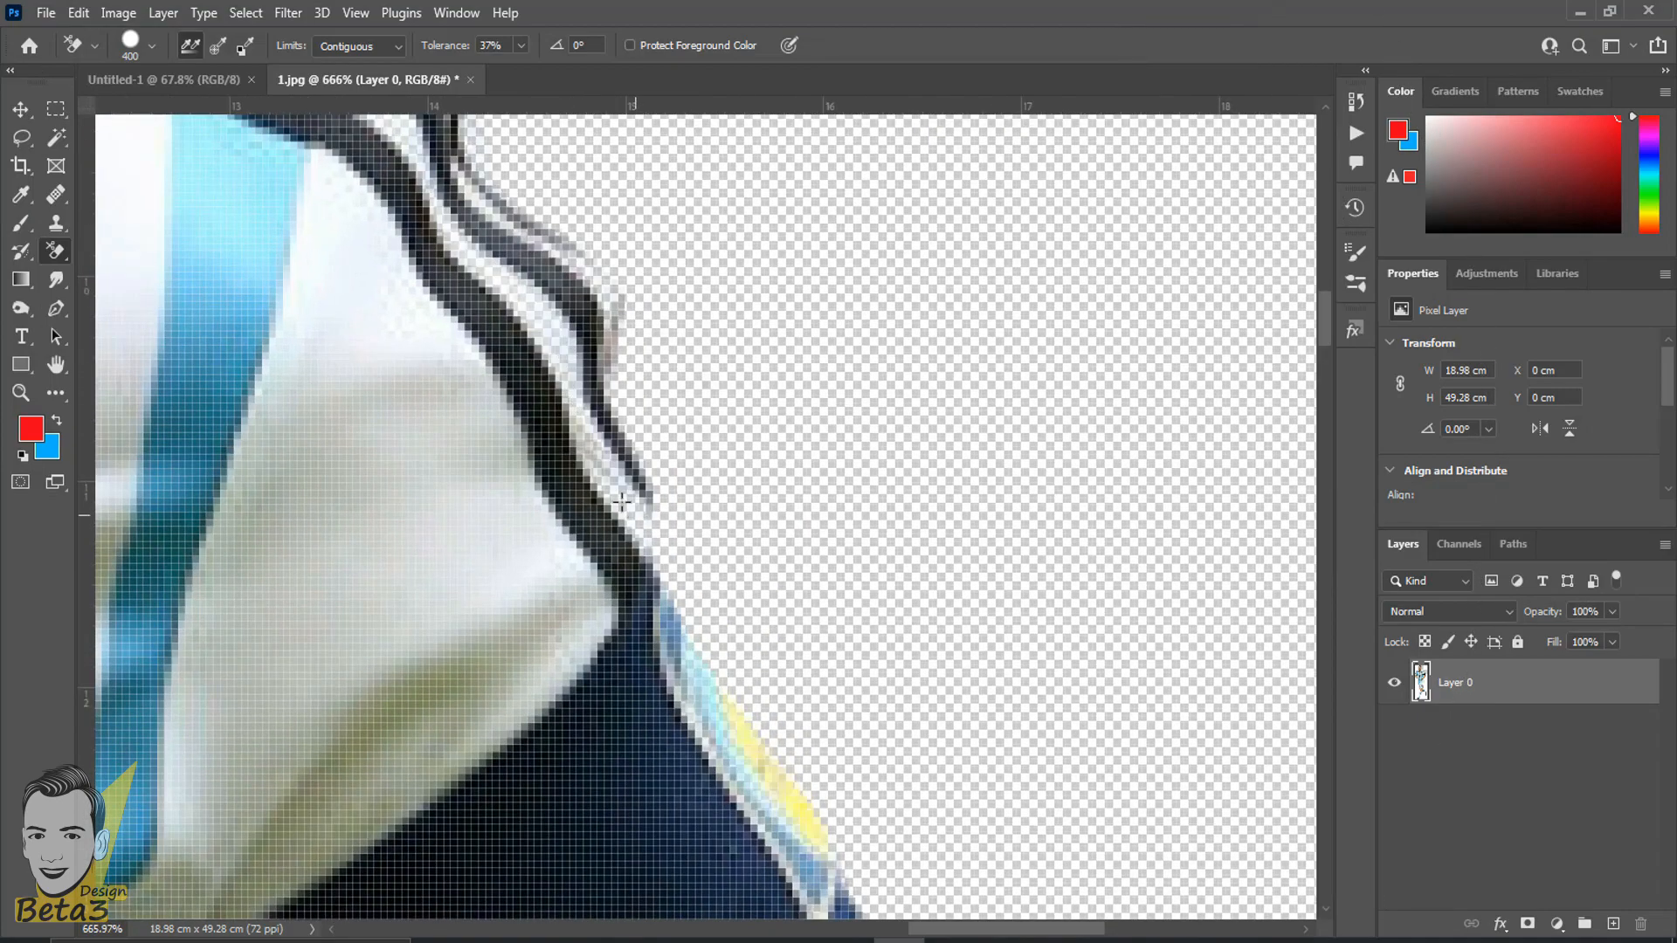
scroll(583, 426, "down", 10)
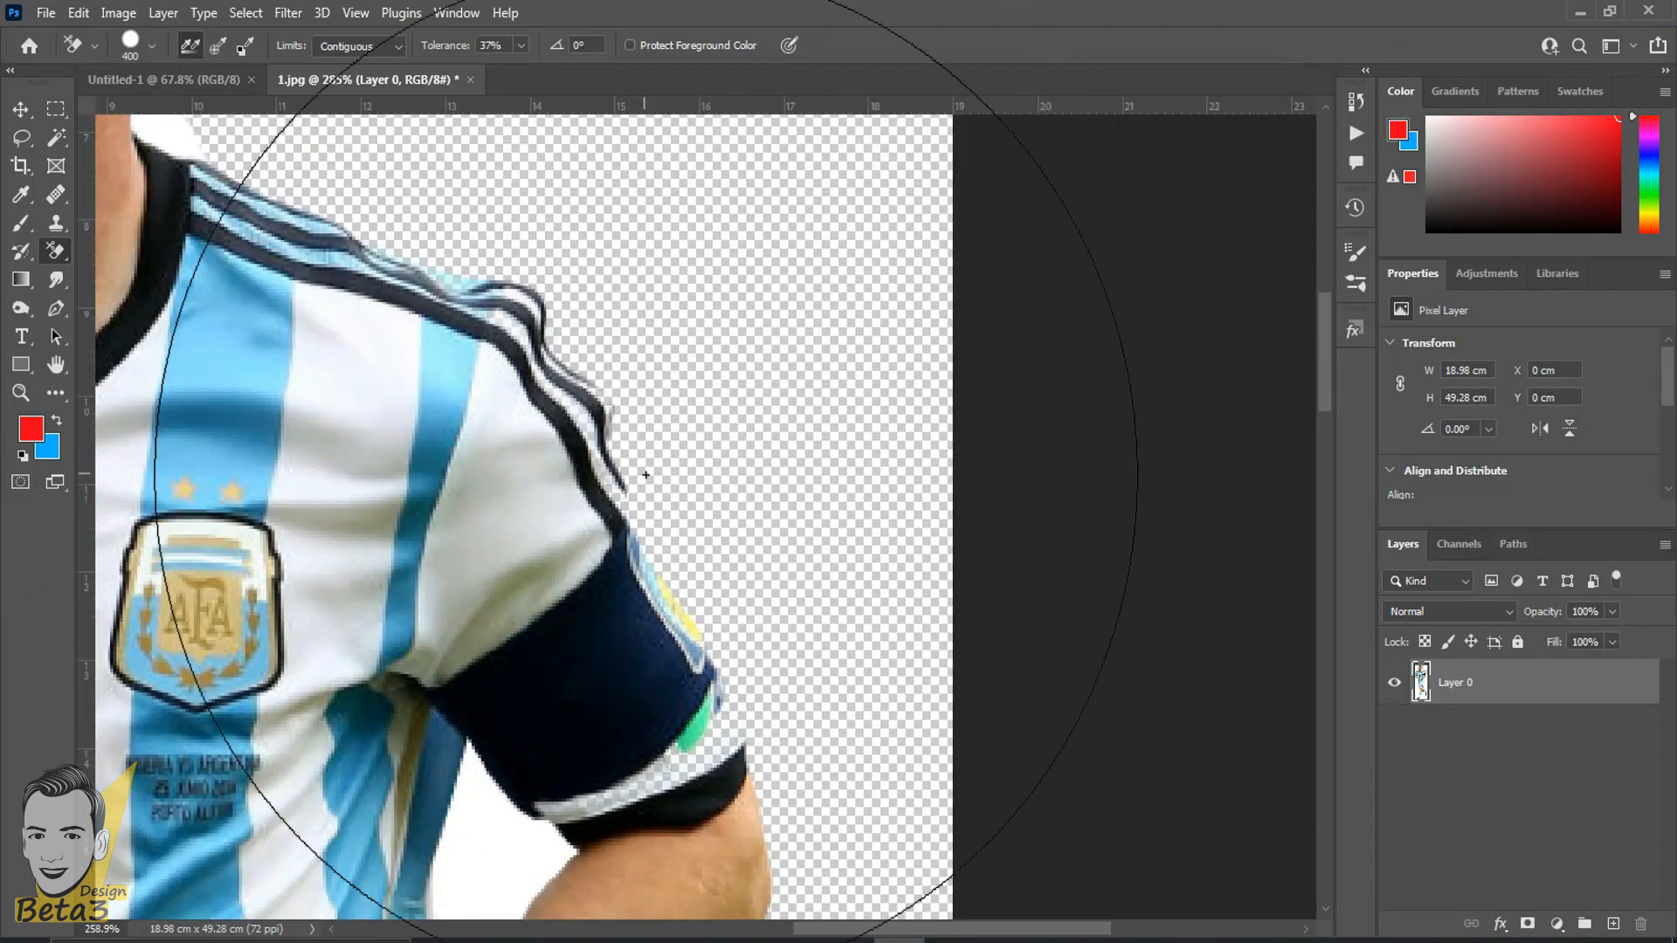
- Undo the background erasures beside the player's head and arm
key("ctrl+z")
key("ctrl+z")
key("ctrl+z")
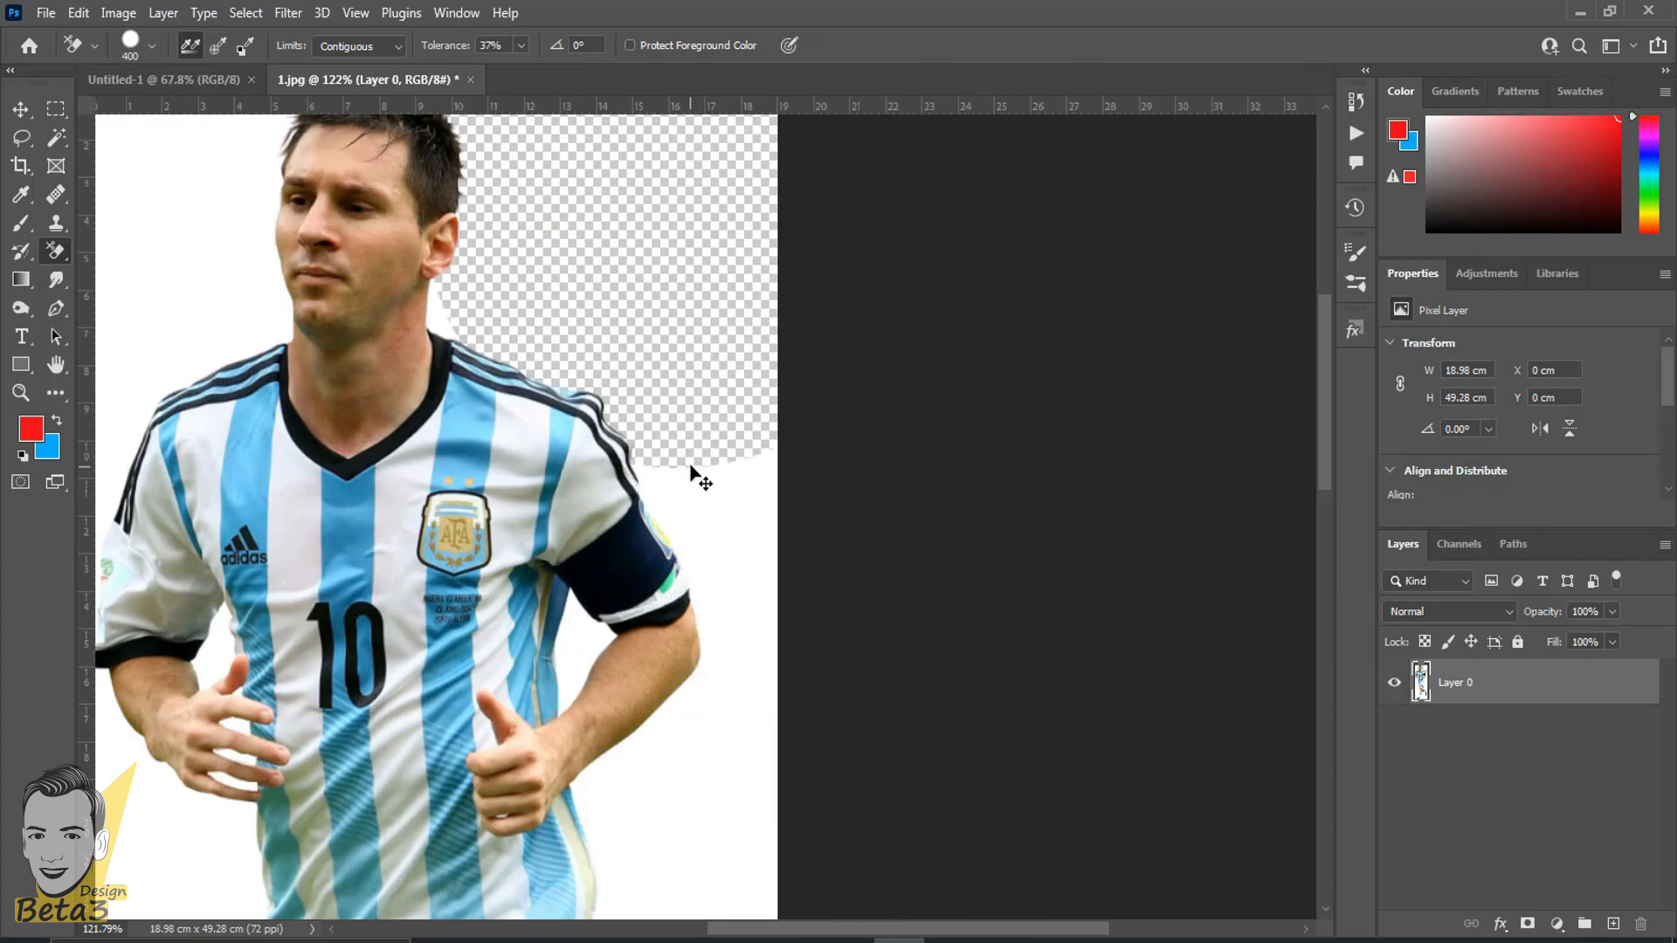
scroll(691, 468, "down", 3)
left_click_drag(715, 538, 874, 524)
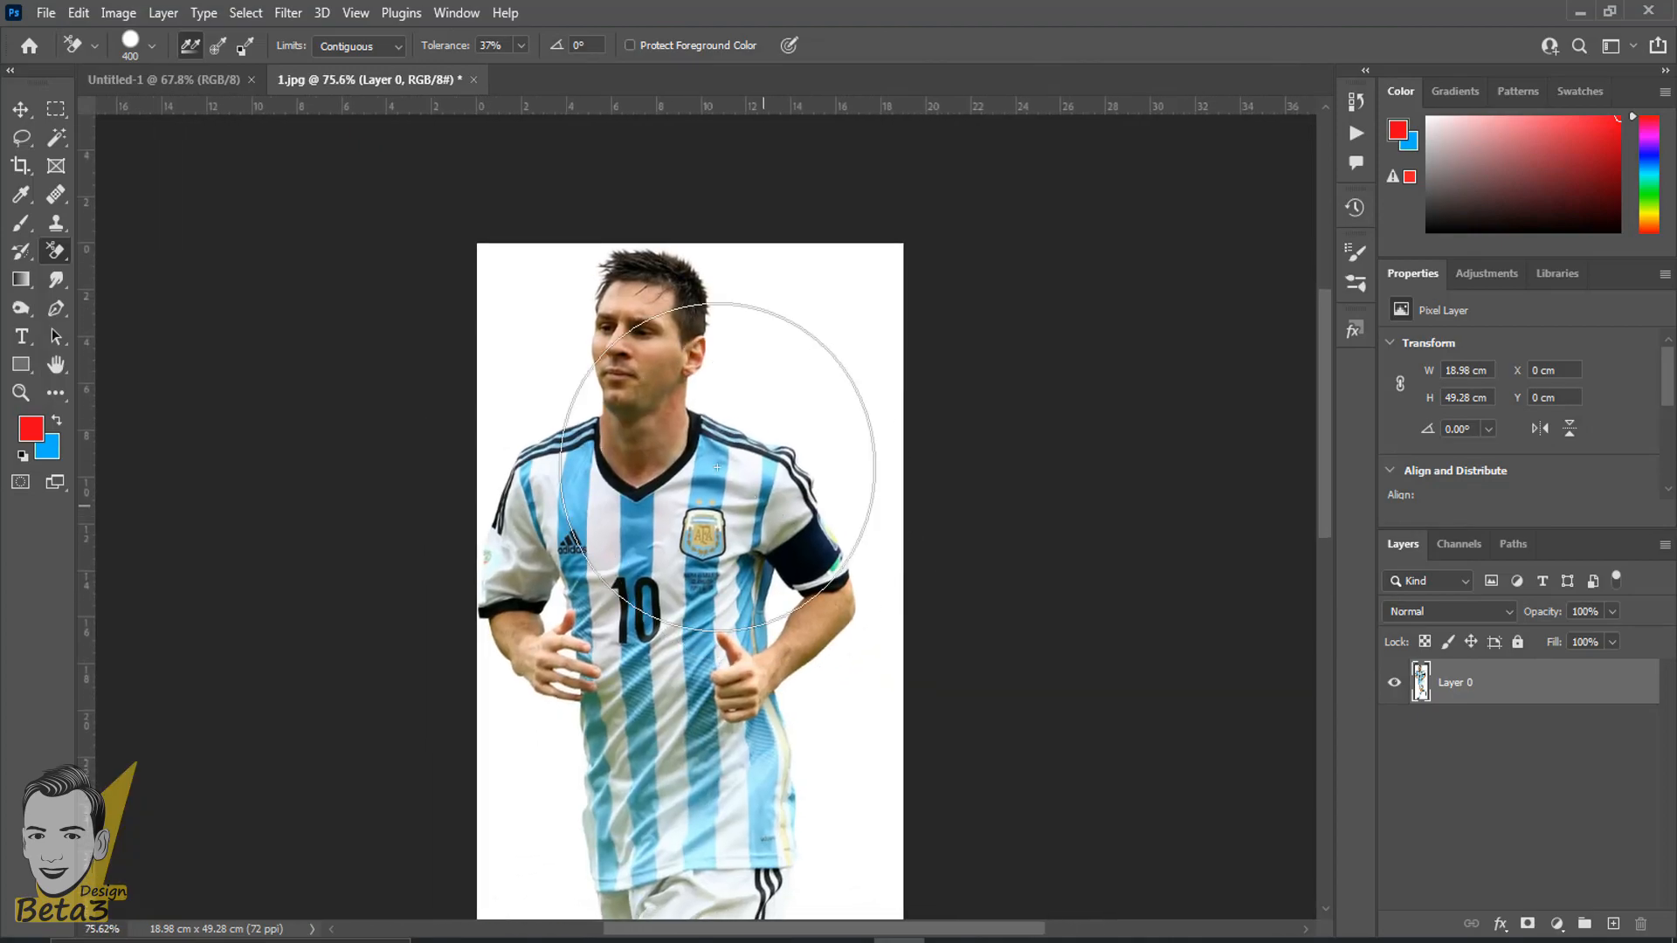
- Try erasing the background beside the player's head with the tolerance set to 100%, and undo the erasure
scroll(642, 351, "up", 8)
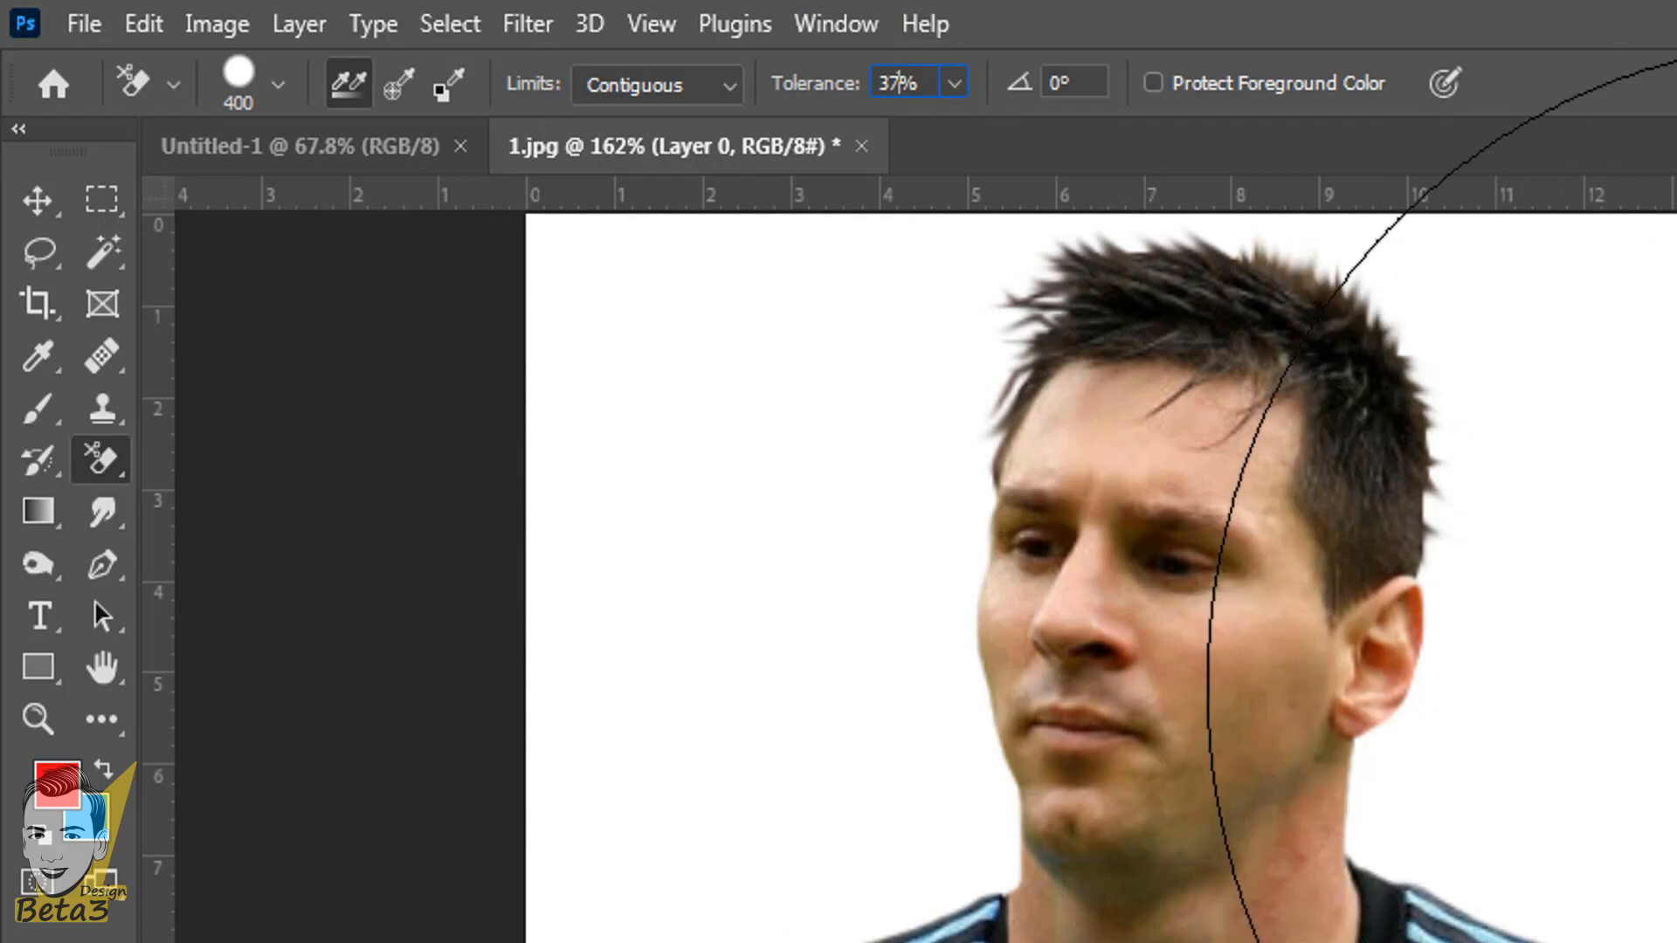
left_click(1673, 555)
key("ctrl+z")
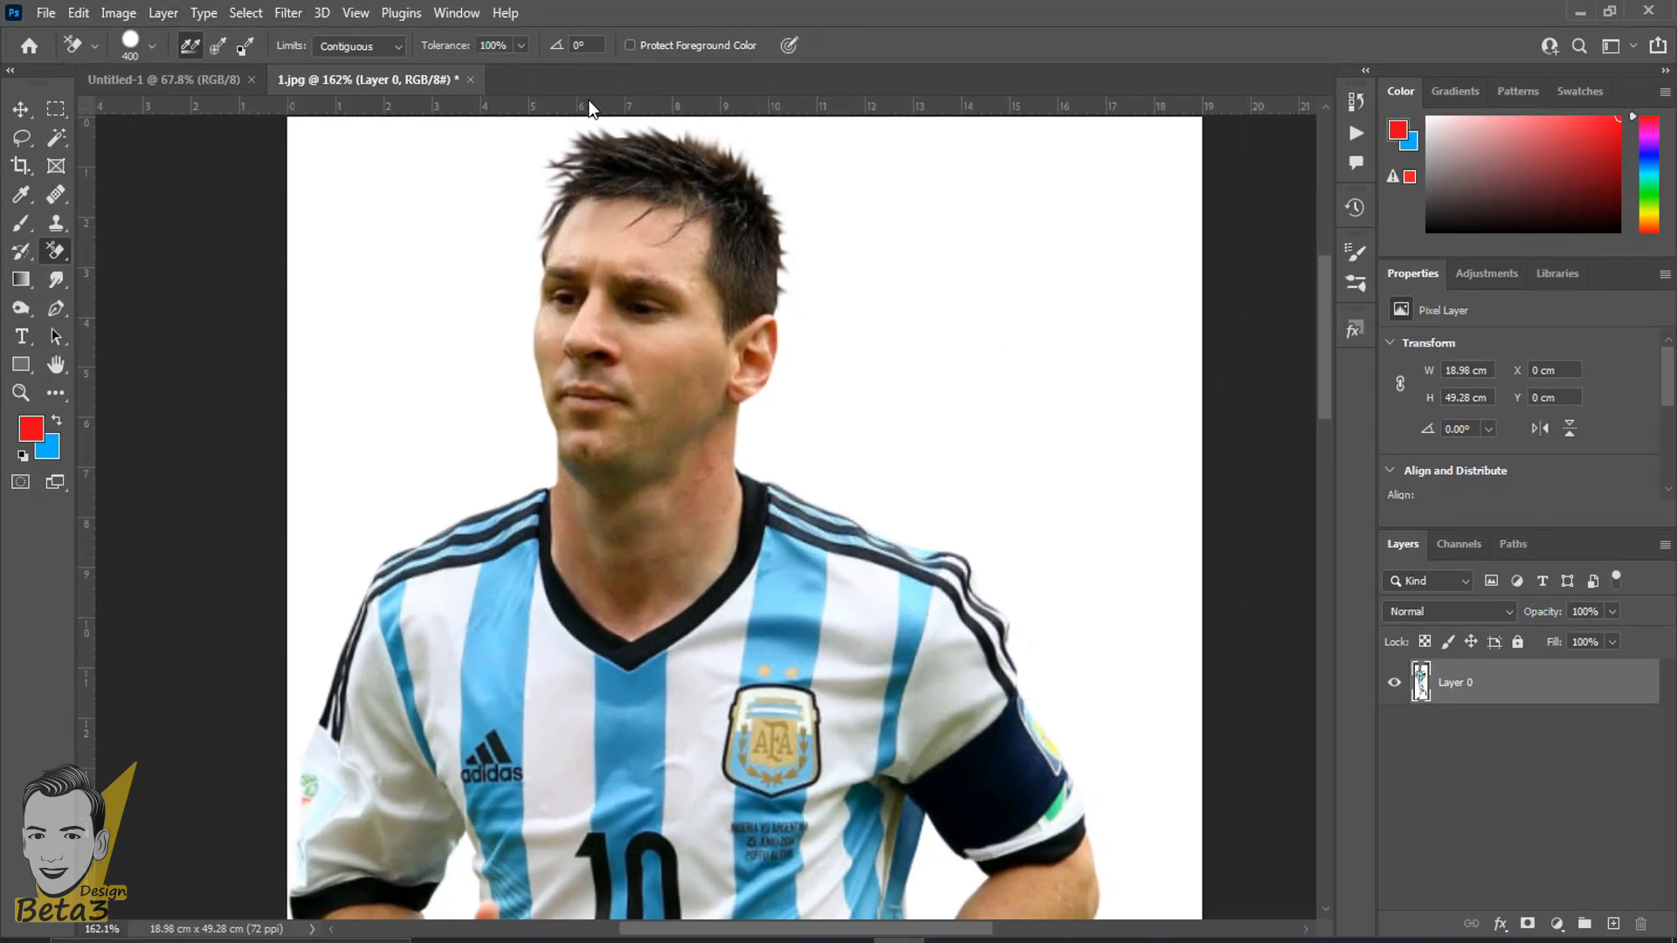
left_click_drag(704, 364, 646, 476)
left_click(803, 344)
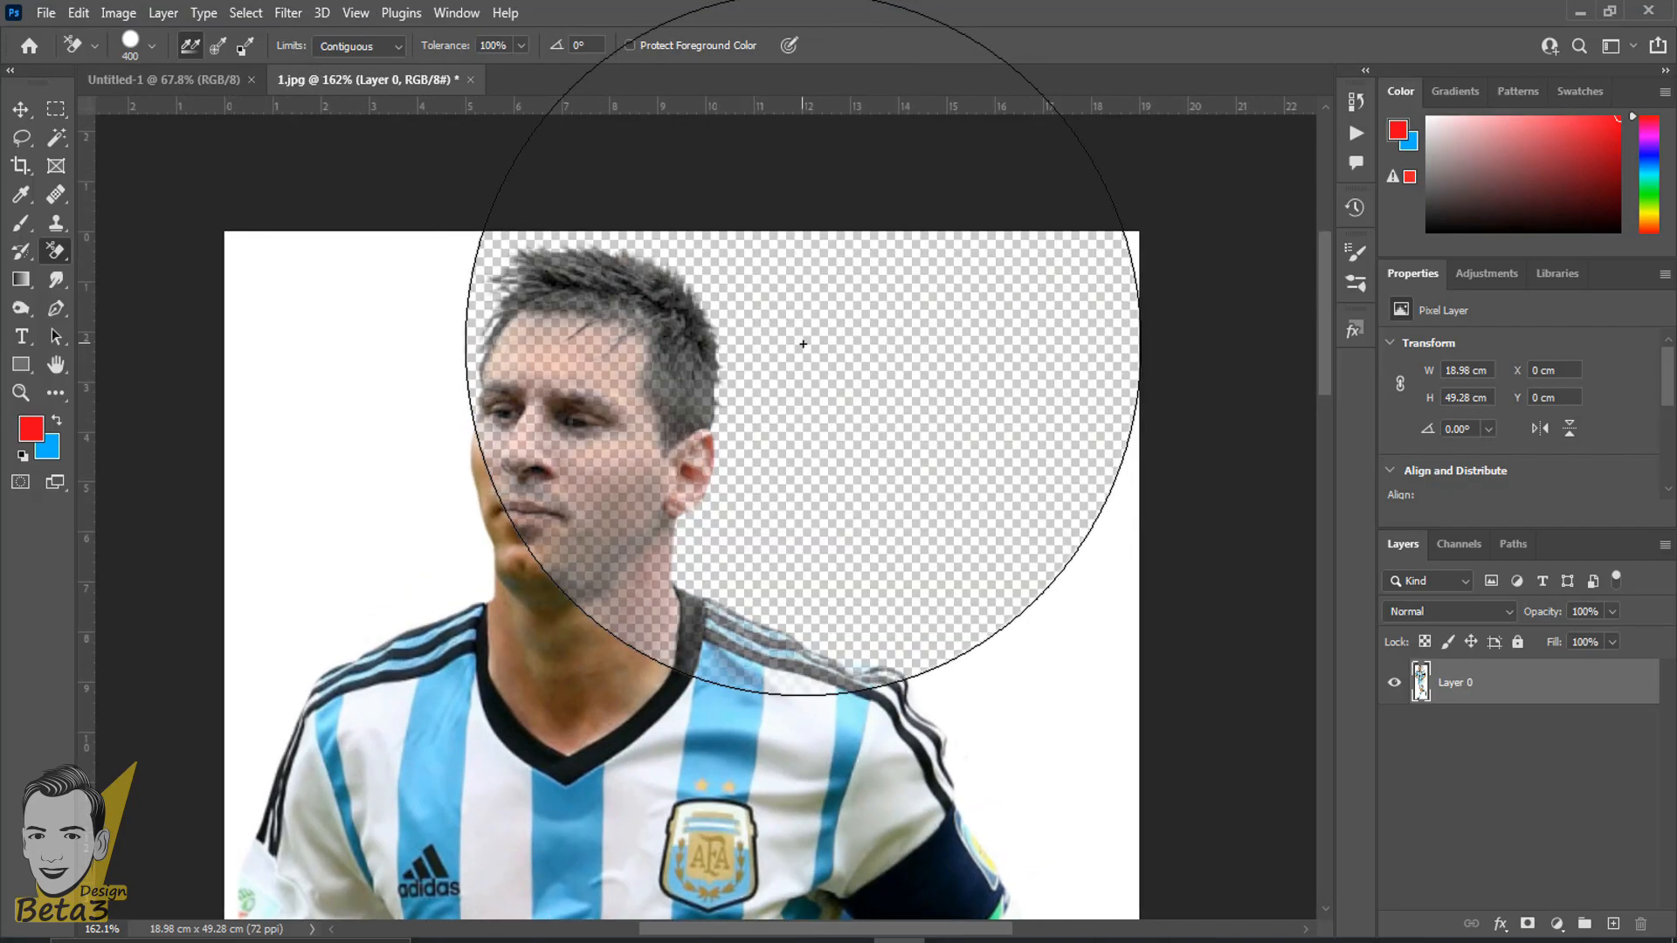
scroll(804, 344, "up", 2)
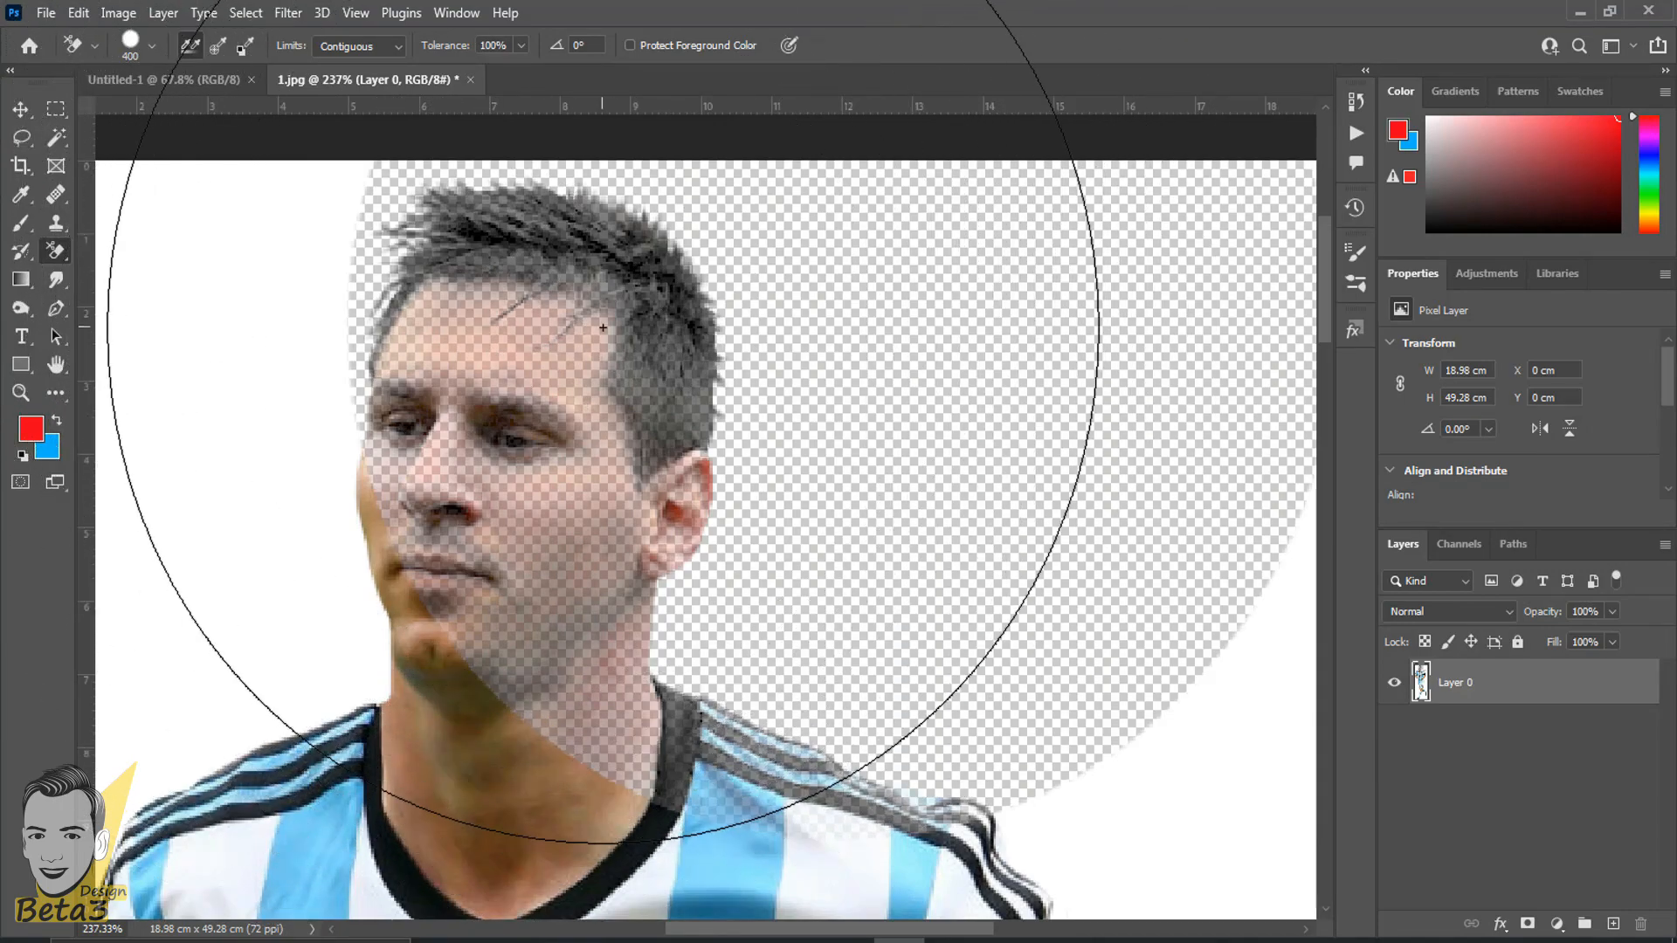
key("ctrl+z")
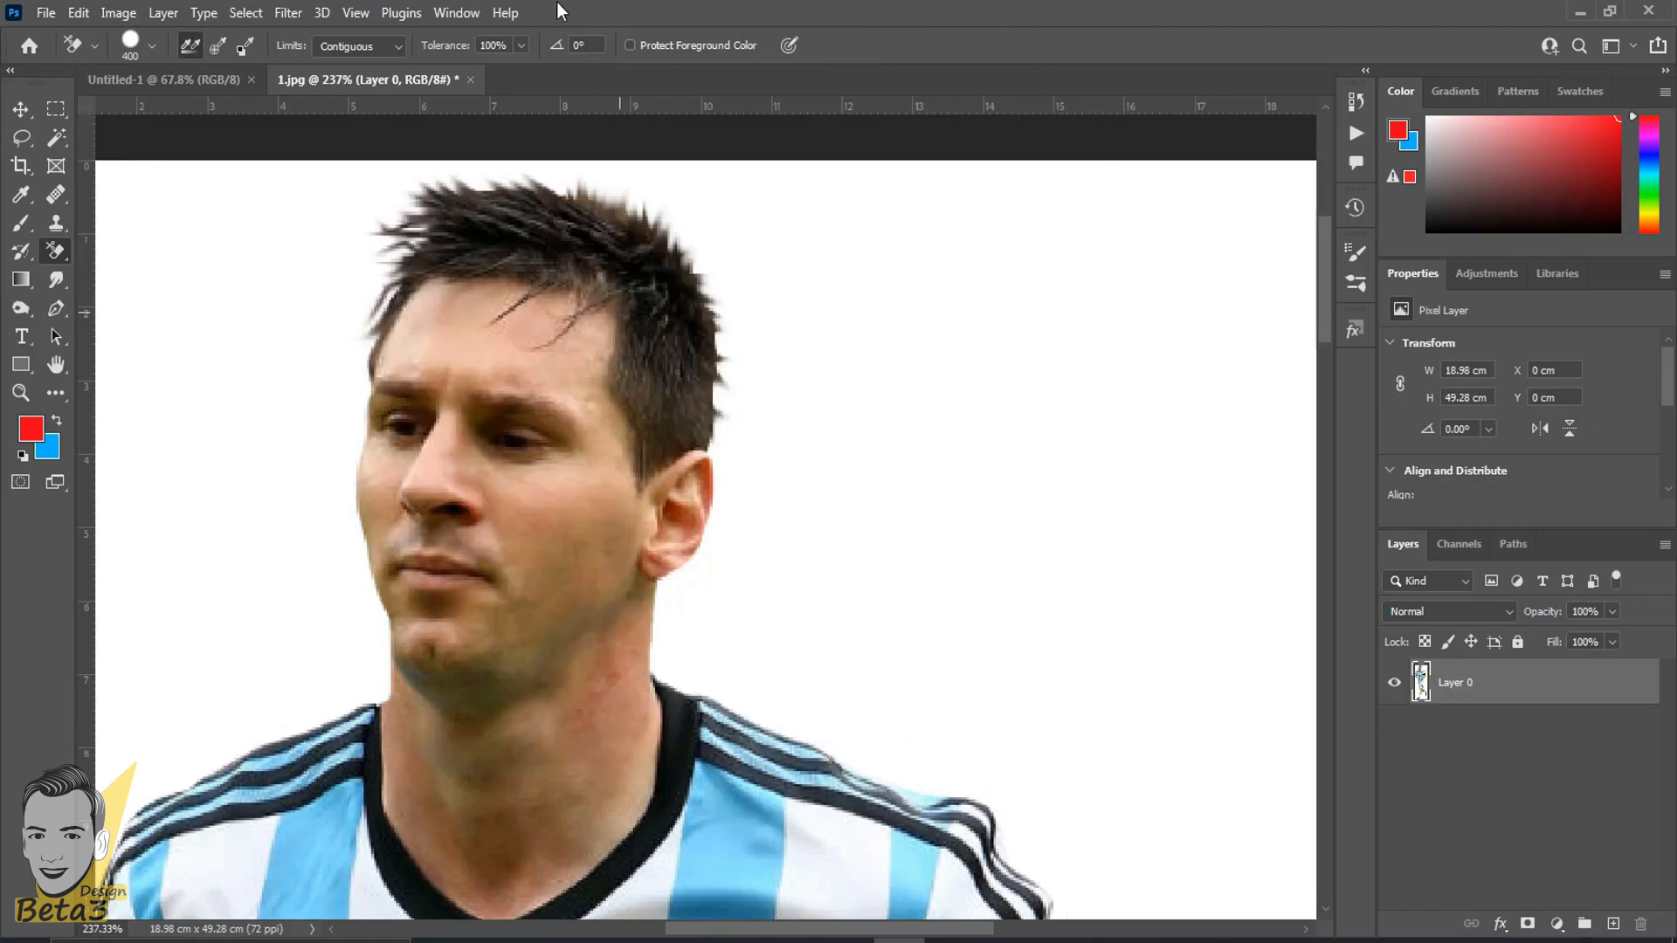
- Lower the Background Eraser's tolerance to 10%
left_click_drag(447, 47, 442, 54)
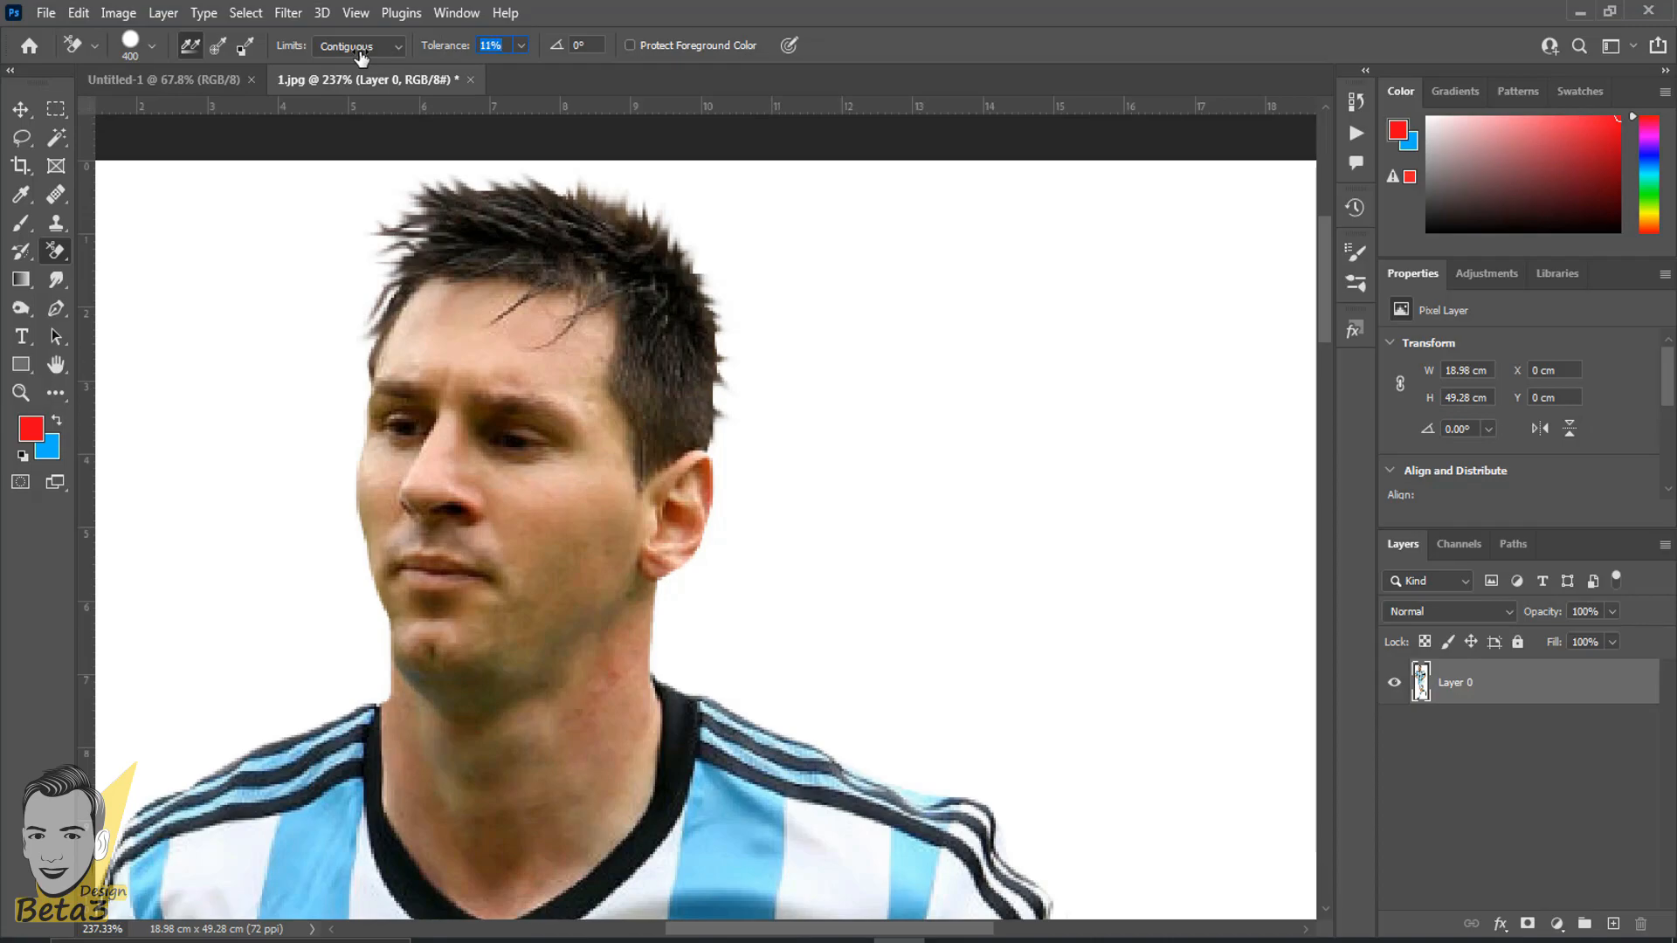
scroll(494, 45, "down", 1)
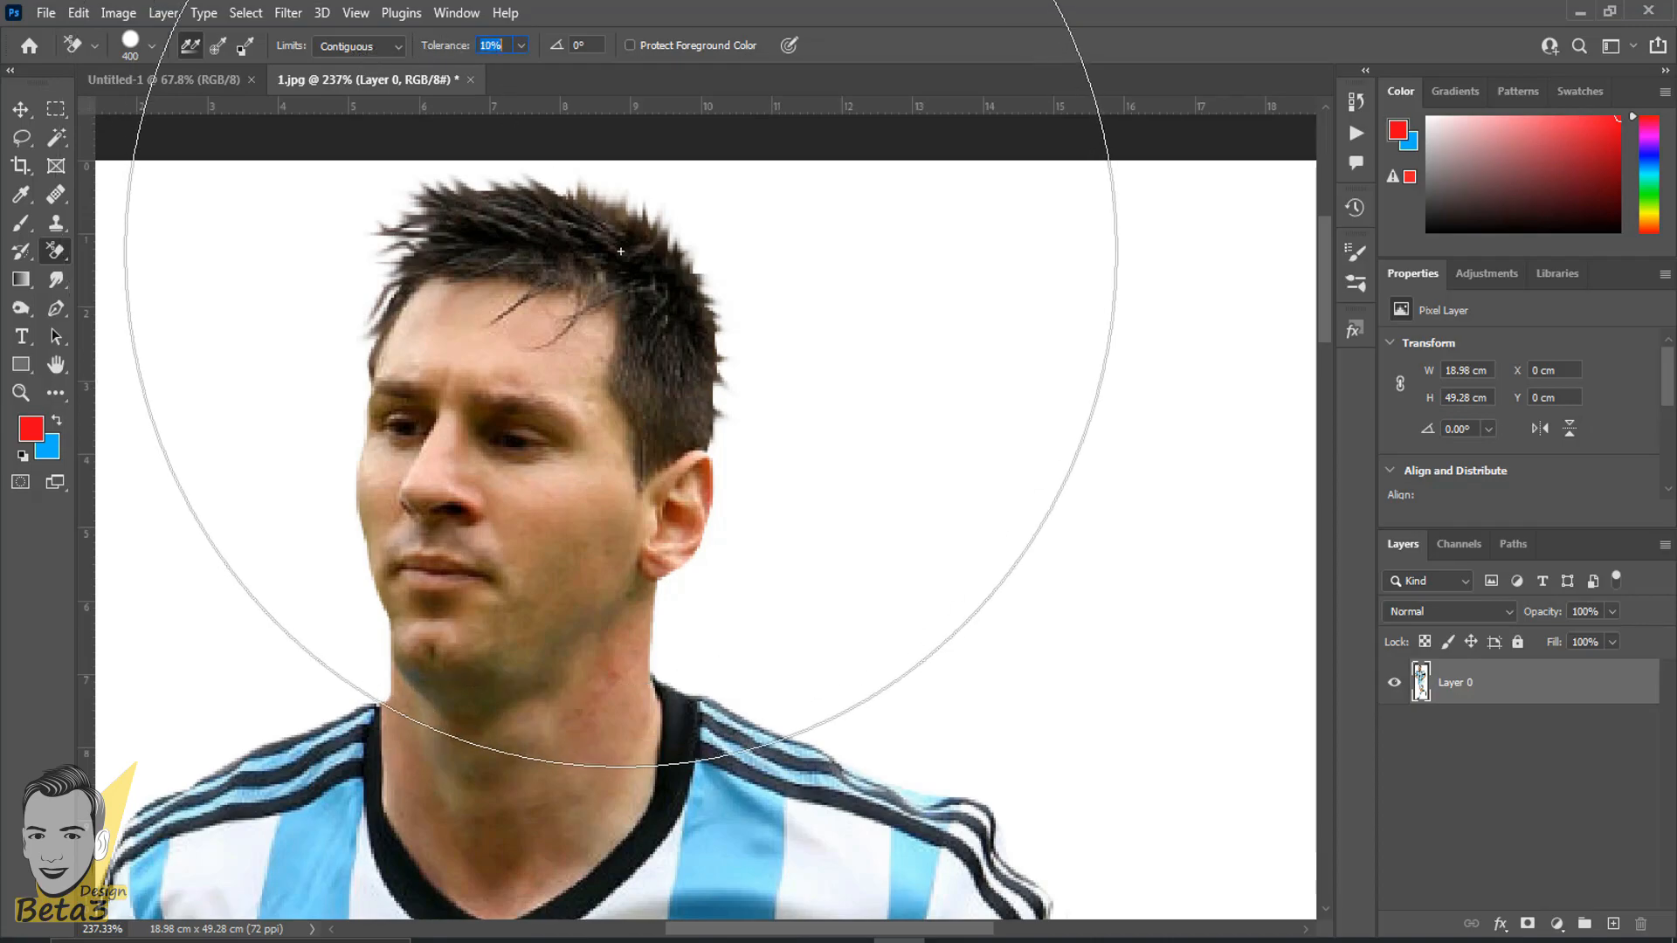
left_click(24, 109)
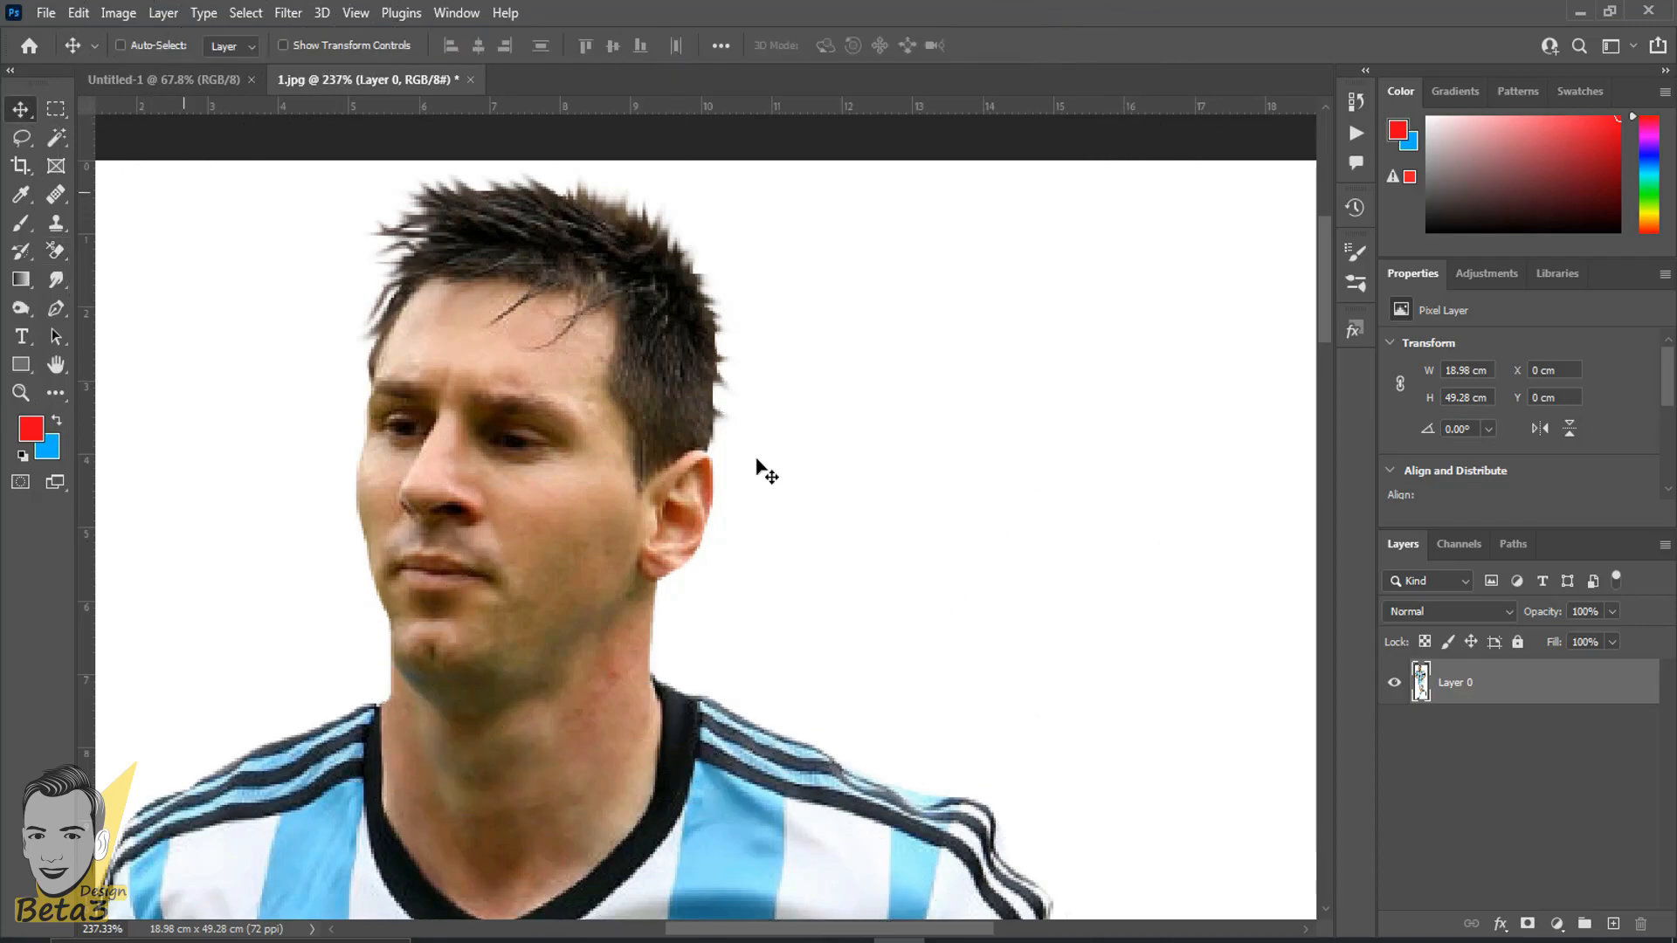
scroll(757, 468, "down", 5)
- Erase the white background beside the player's head with the Background Eraser and check the hair edge
left_click(54, 254)
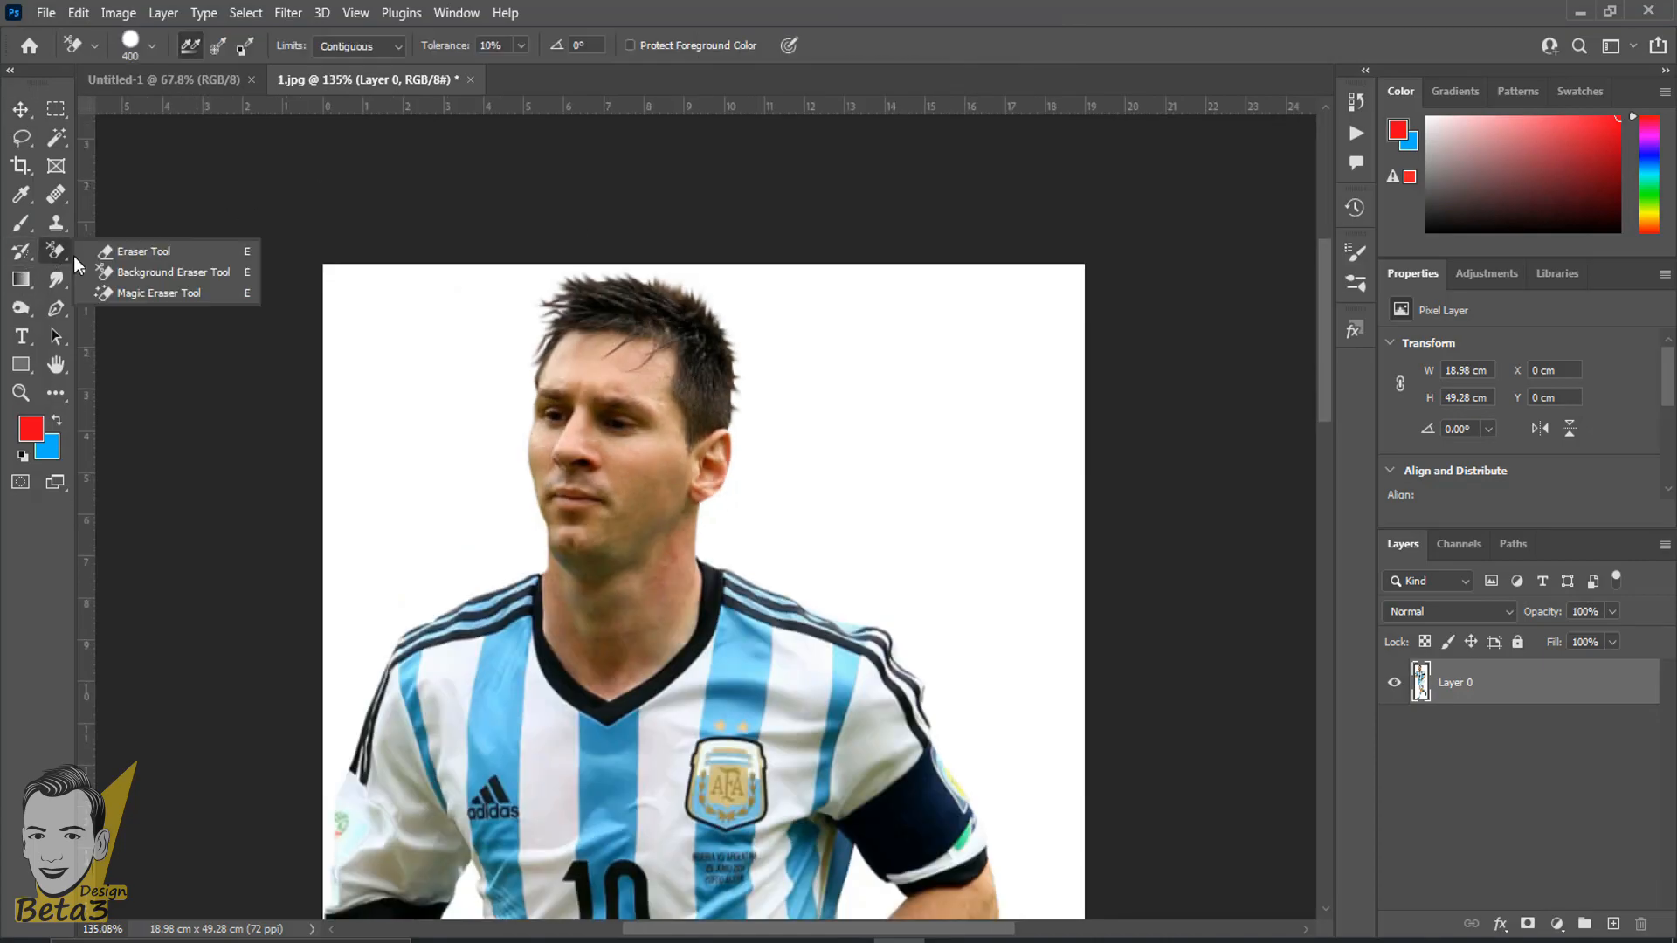
left_click(131, 273)
left_click(959, 422)
scroll(959, 422, "up", 8)
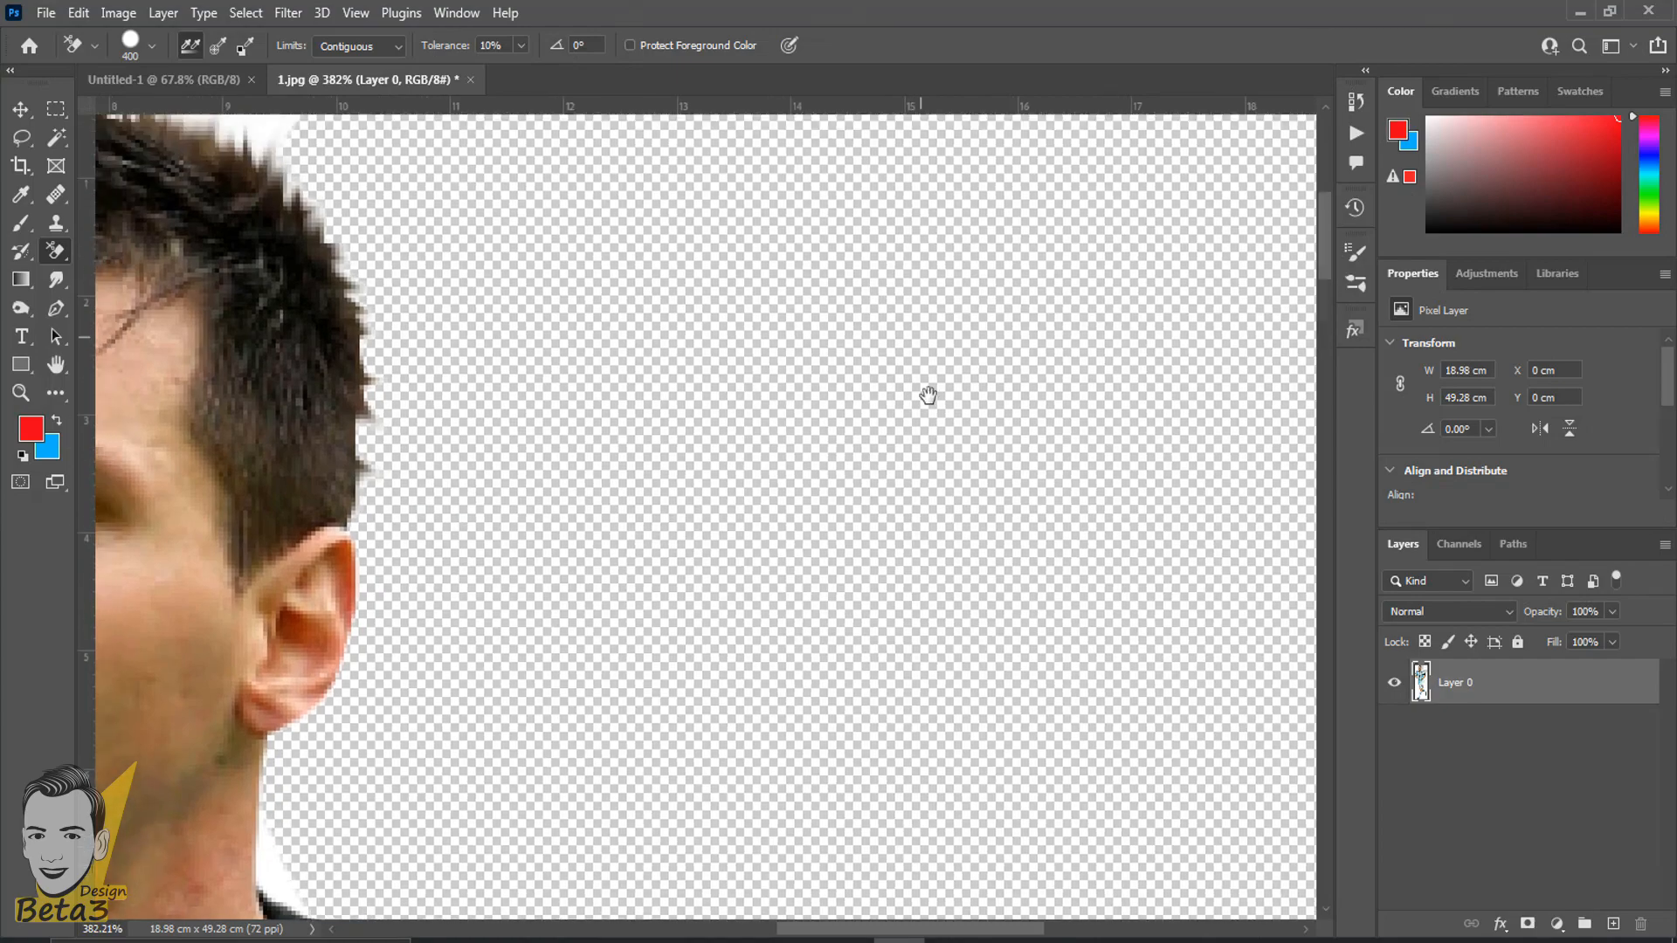
left_click_drag(928, 395, 753, 457)
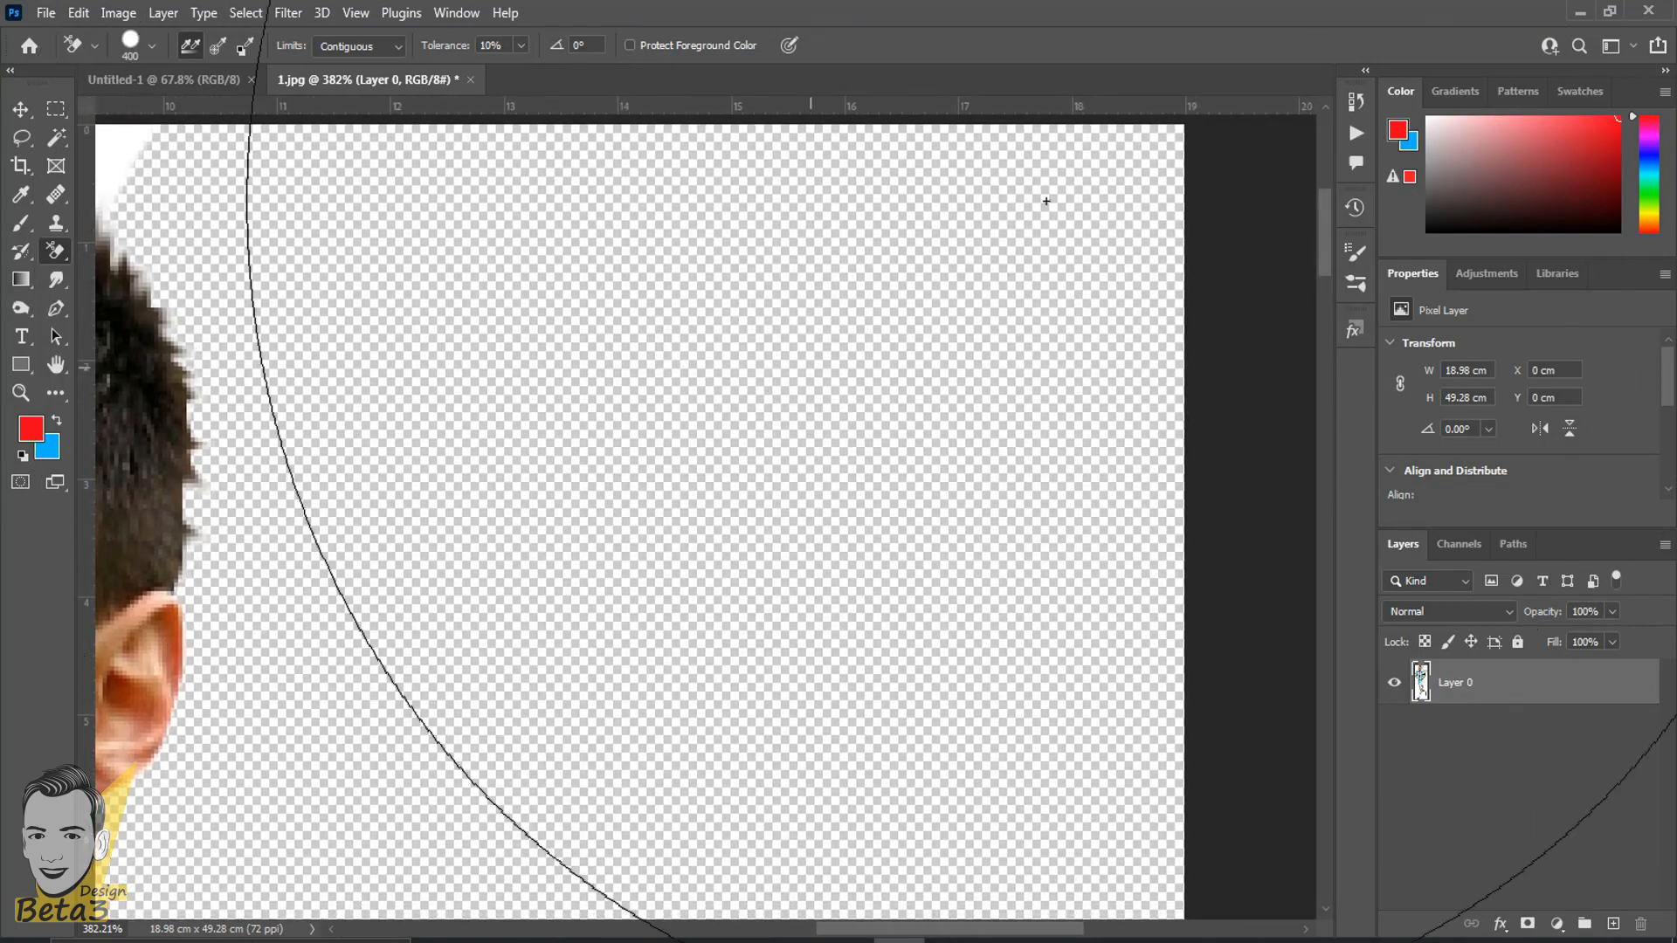
left_click_drag(431, 274, 958, 314)
scroll(659, 332, "down", 3)
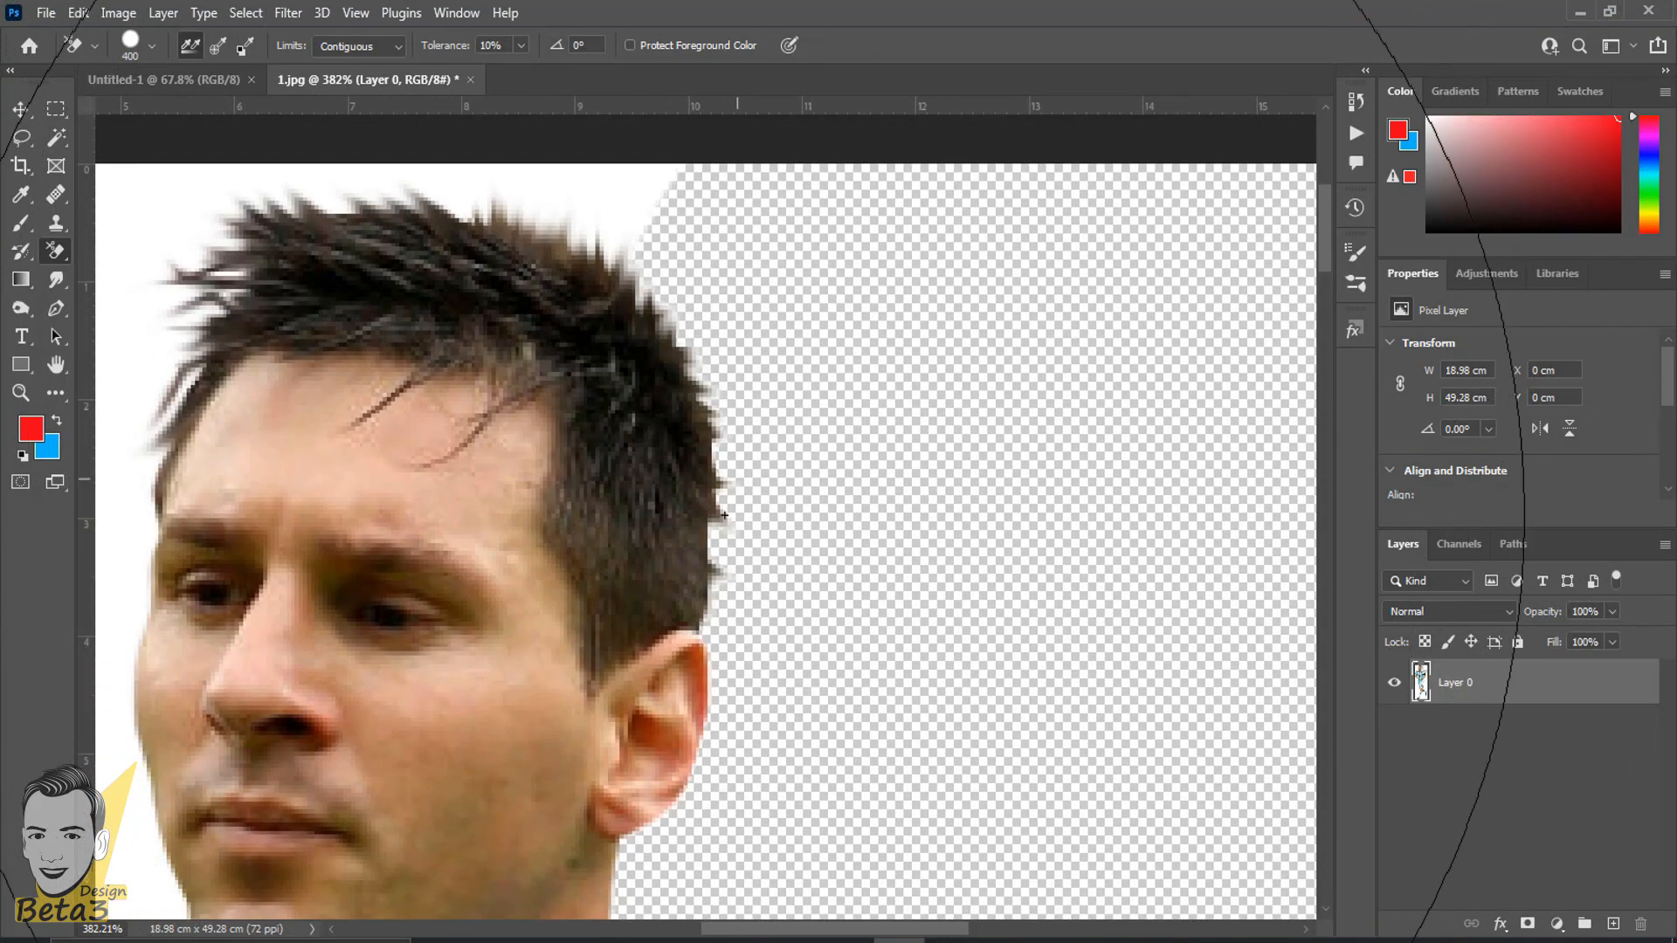
scroll(654, 361, "down", 3)
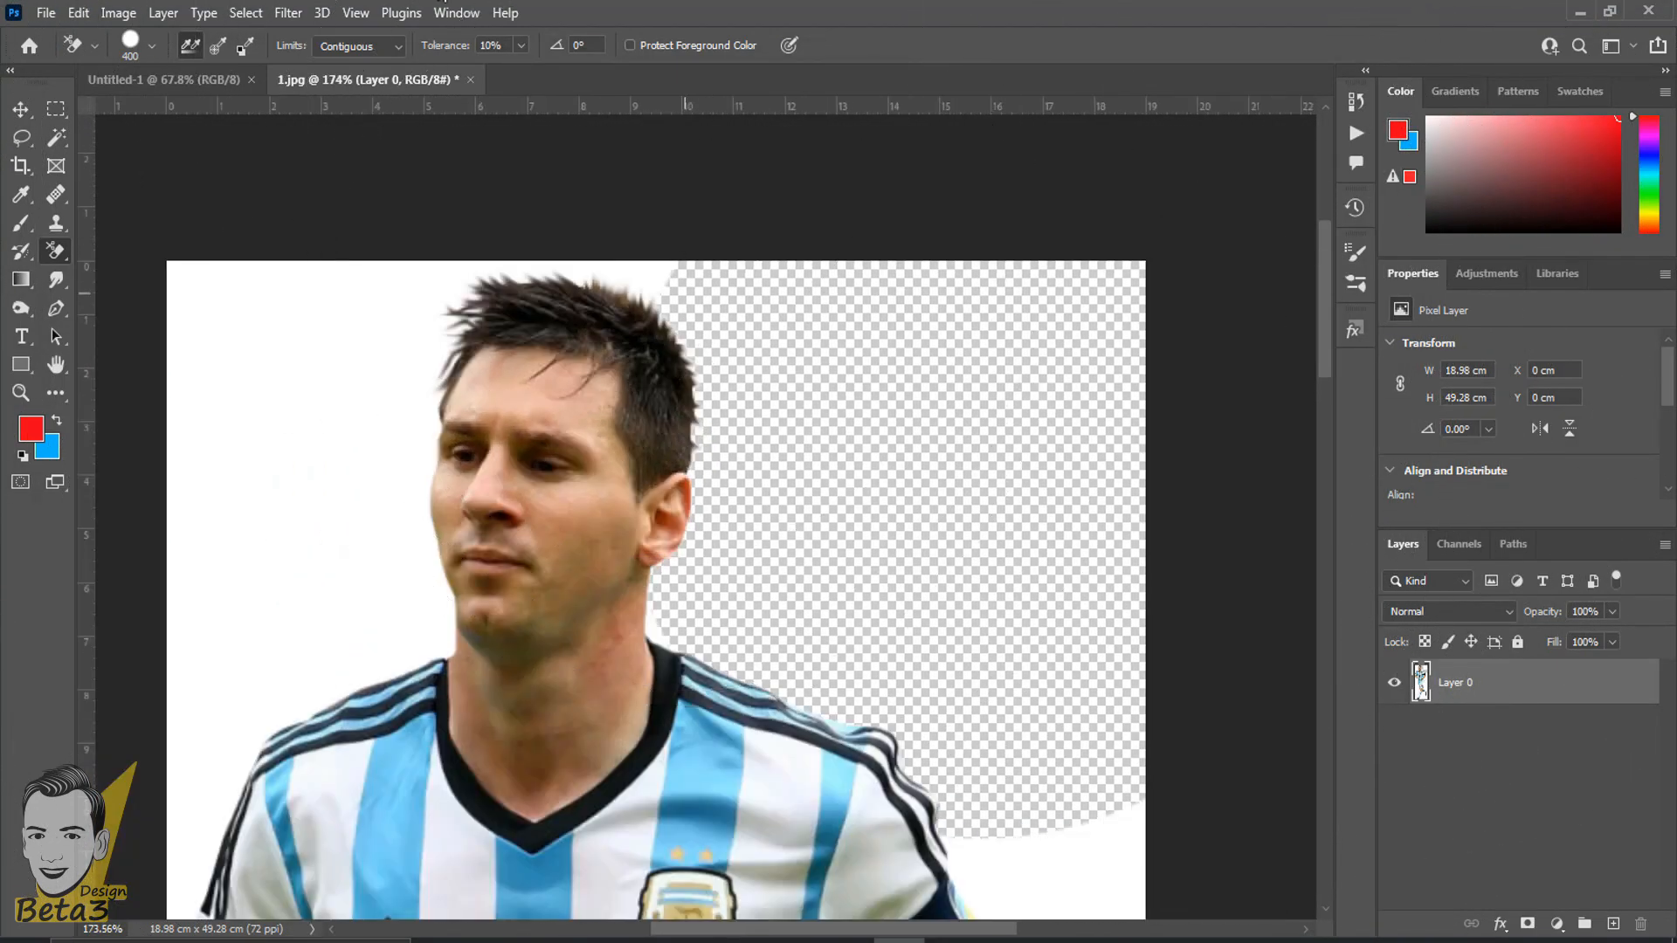
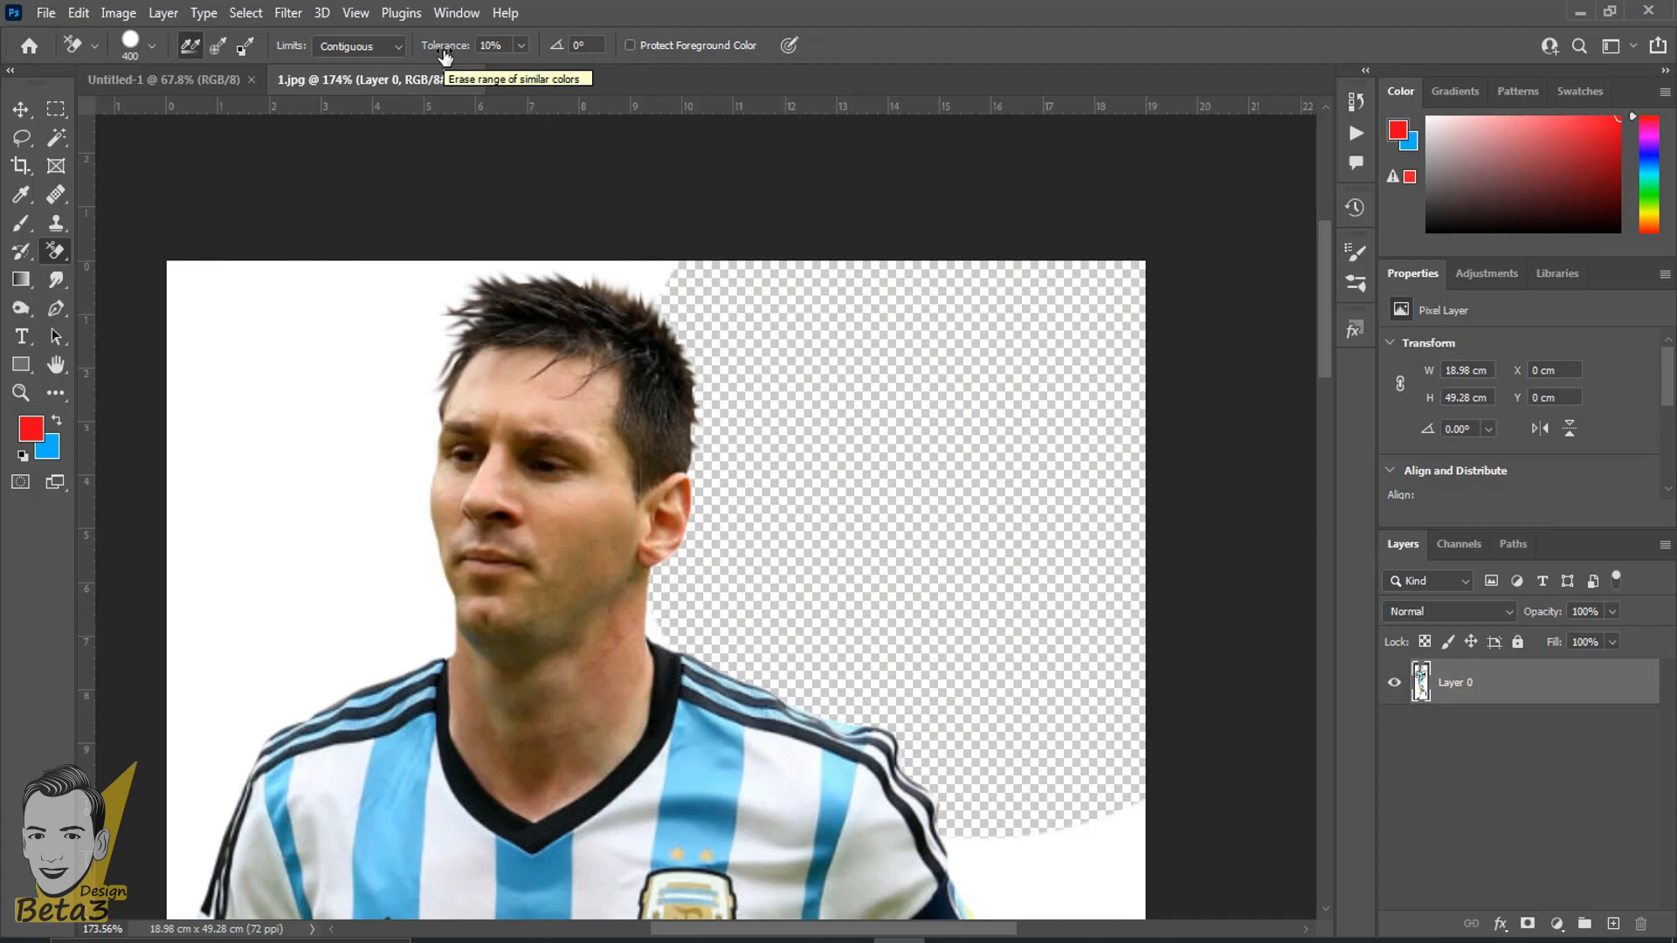
- Erase the white background above the player's head and beside his face with the Background Eraser at 10% tolerance
scroll(698, 323, "up", 5)
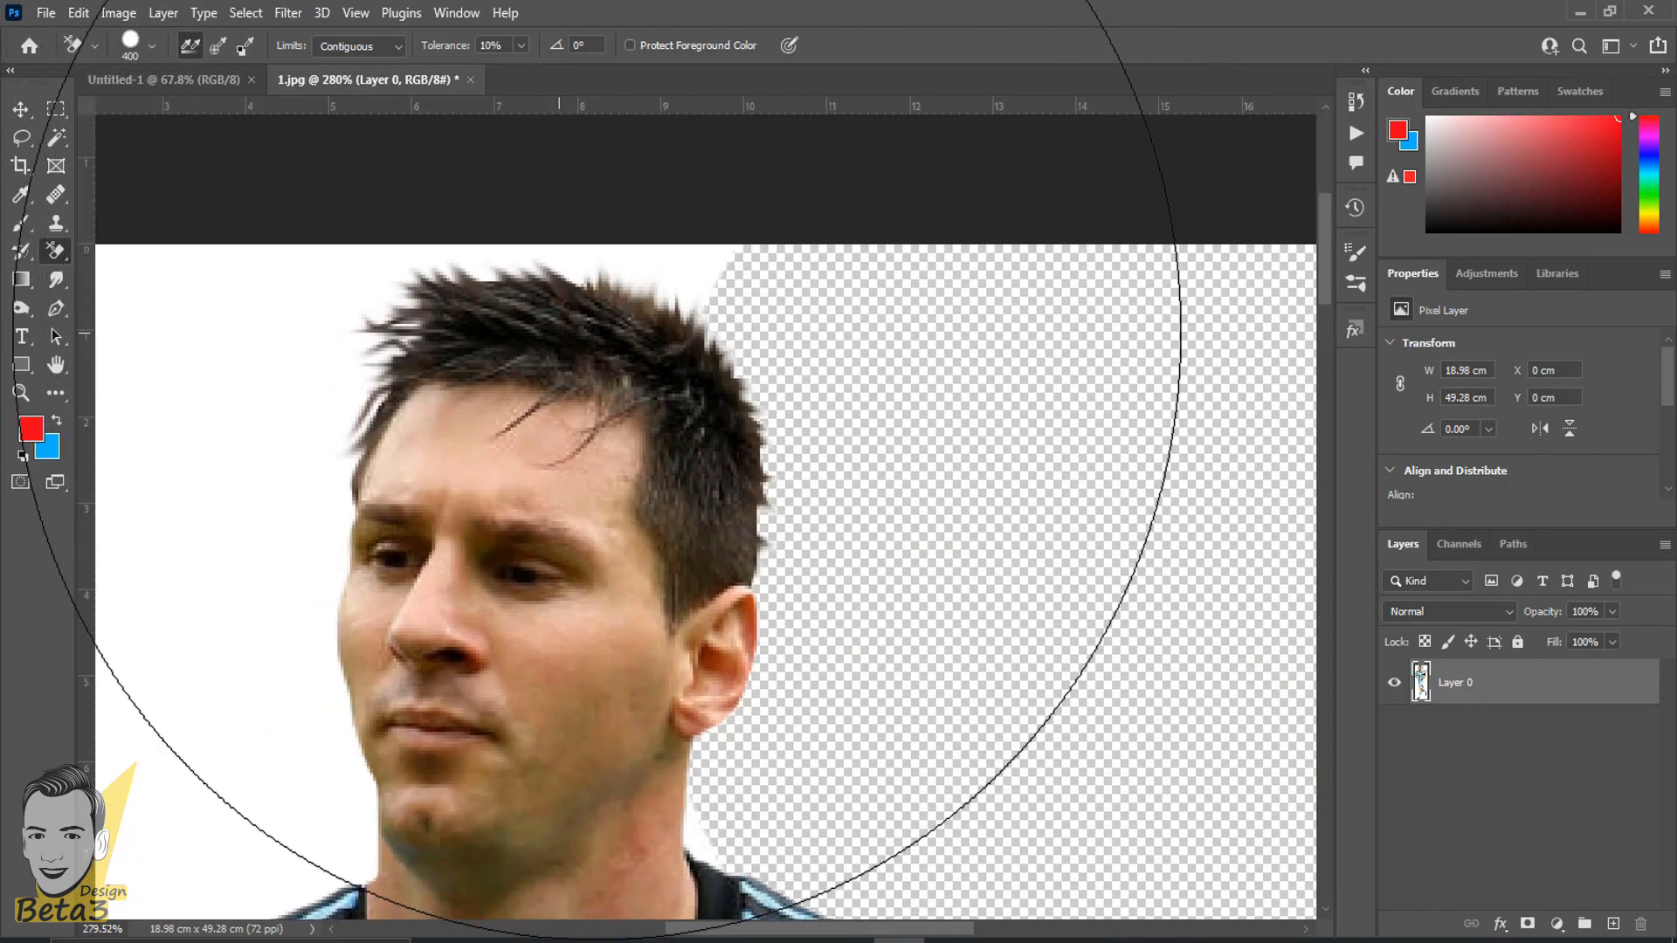
scroll(664, 306, "down", 4)
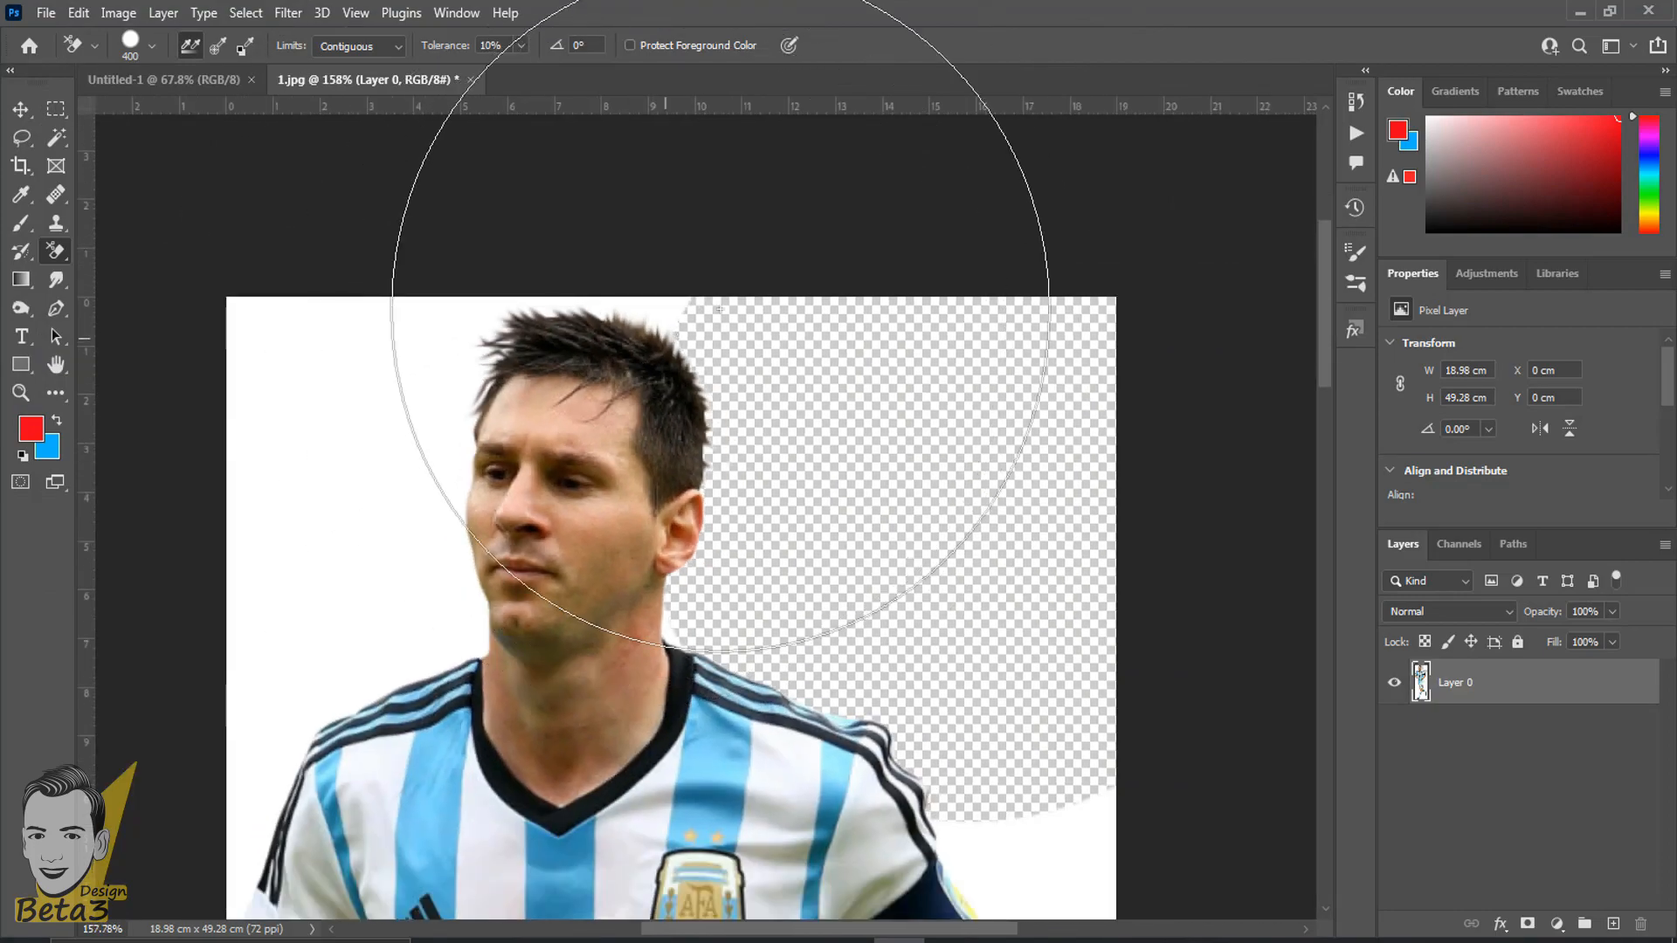
left_click_drag(857, 363, 1051, 338)
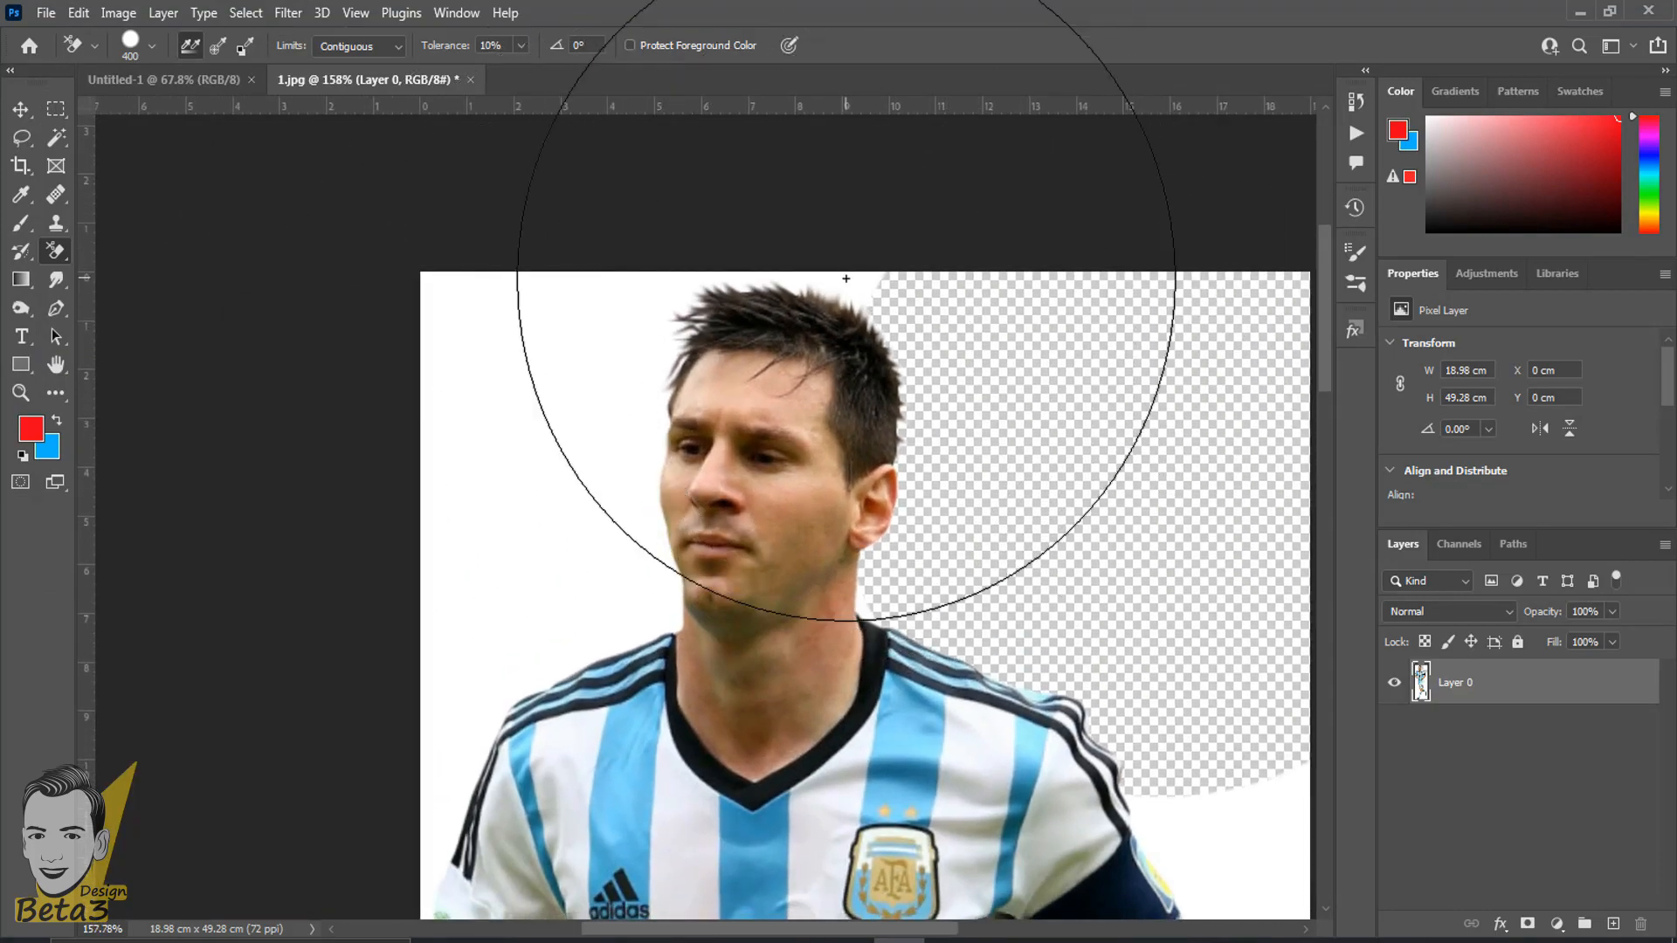
left_click(846, 292)
left_click(465, 375)
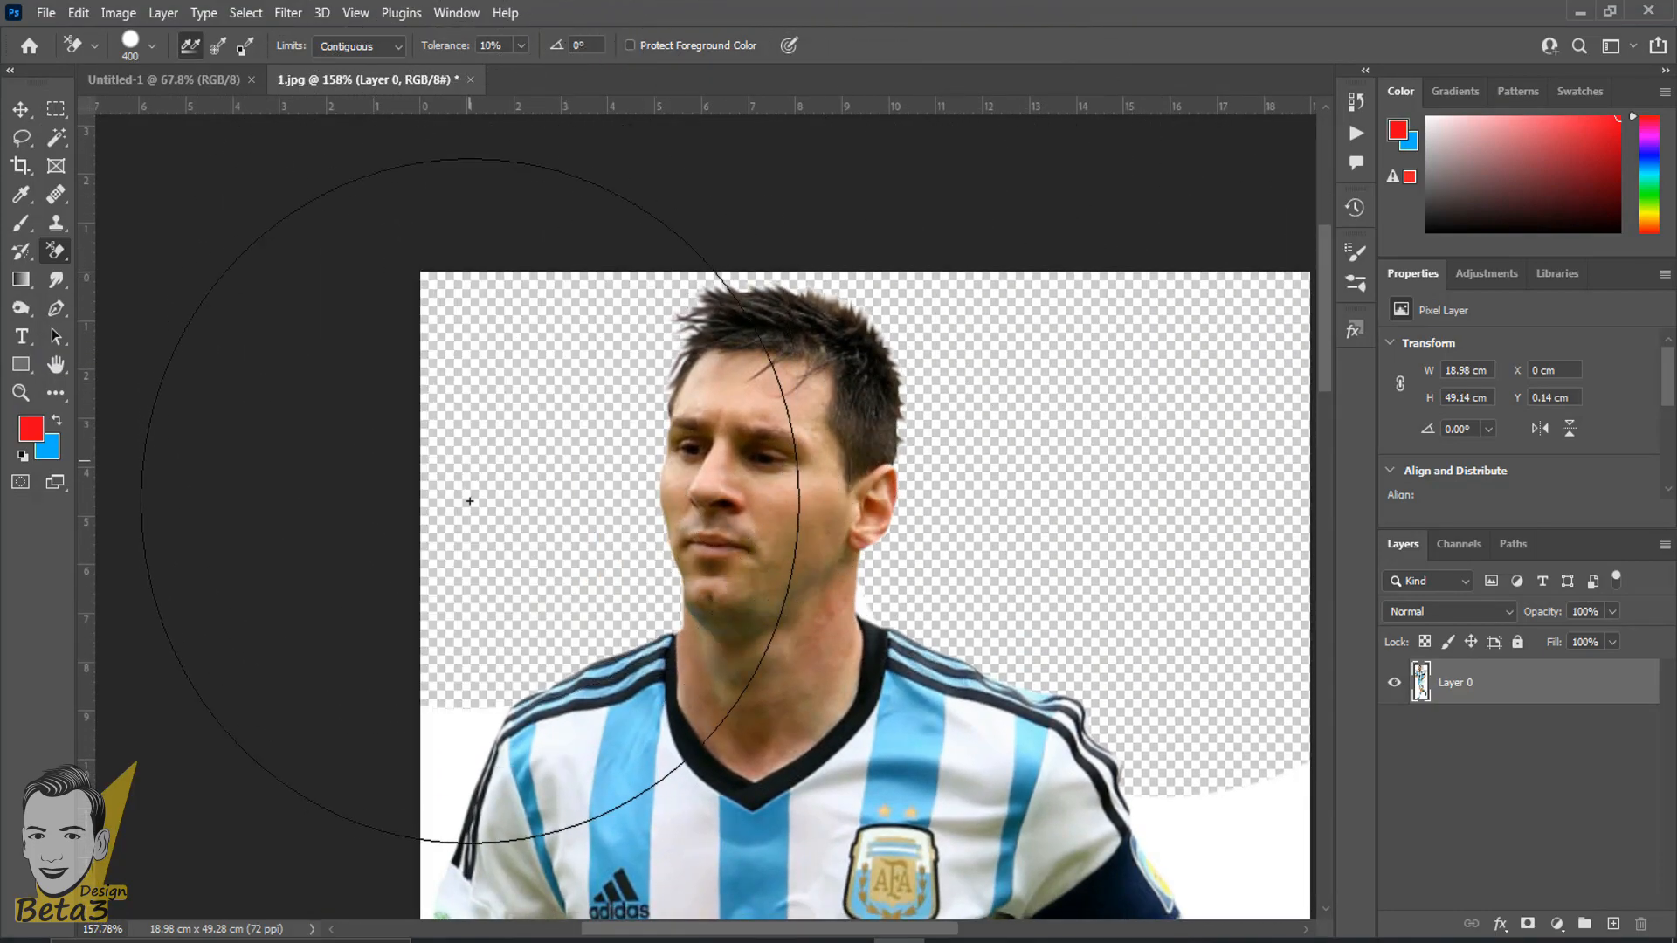
- Try erasing the white background beside the arm with the captain's armband at 10% tolerance
left_click_drag(454, 561, 362, 20)
left_click_drag(726, 406, 496, 385)
scroll(890, 317, "up", 1)
scroll(890, 317, "up", 1)
left_click_drag(879, 262, 625, 400)
left_click(711, 376)
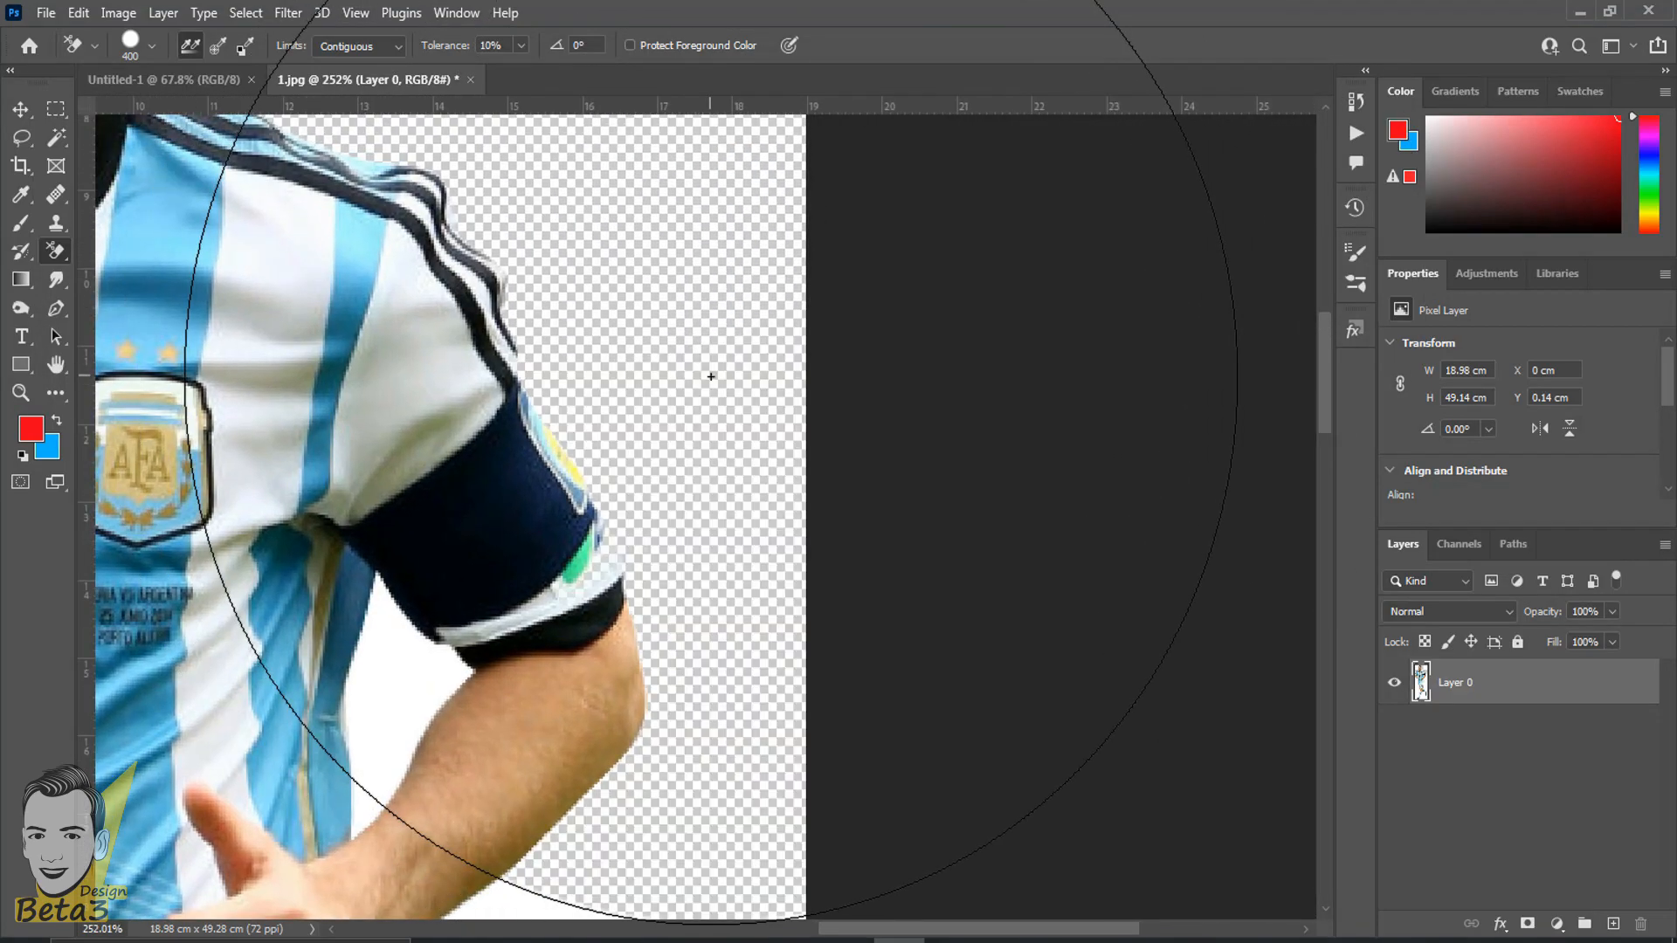
key("ctrl+z")
left_click(711, 397)
- Examine the shoulder, sleeve and armband edges for lost detail, and undo the erasure beside the arm
left_click_drag(637, 306, 706, 408)
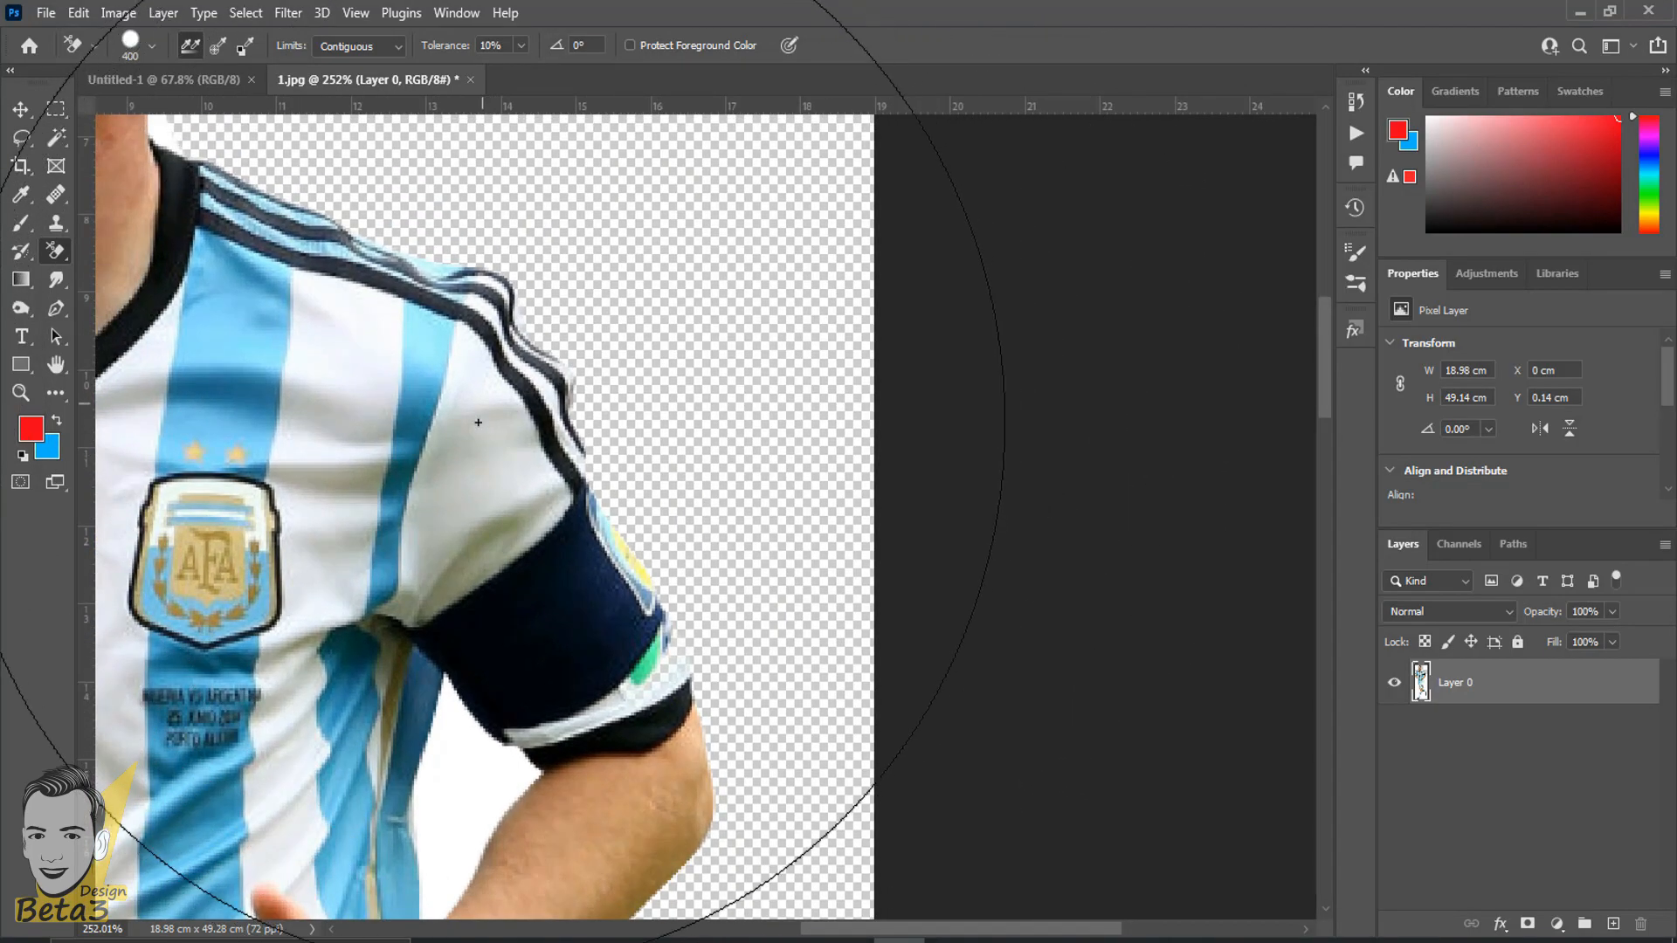
scroll(489, 384, "up", 2)
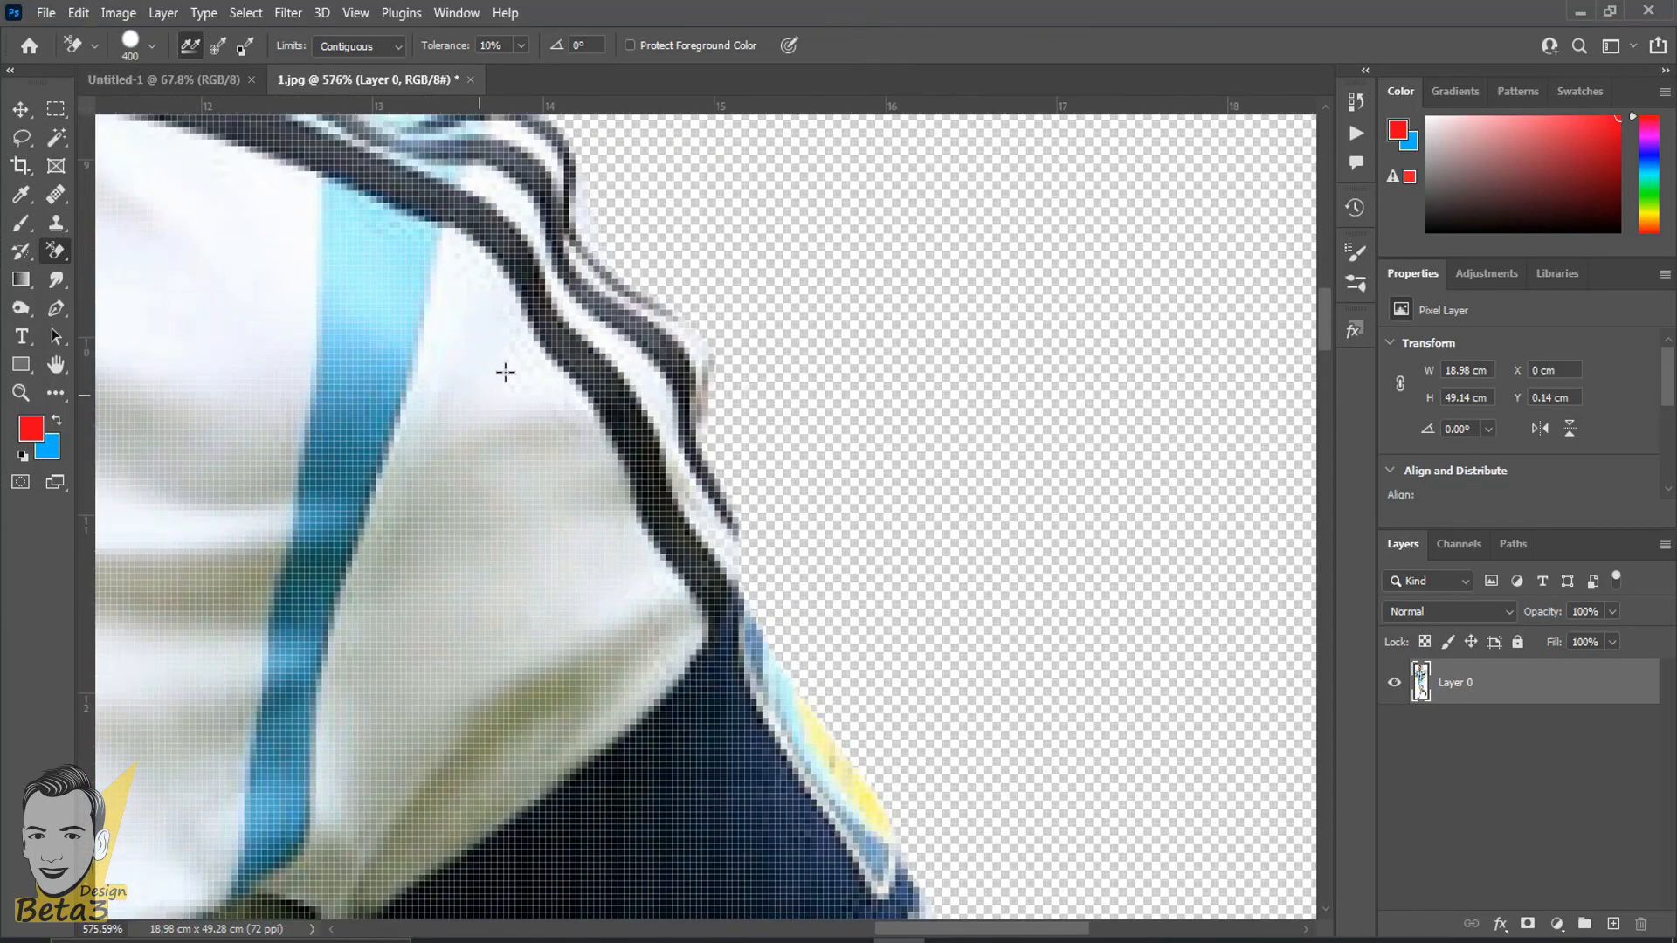
scroll(1209, 510, "down", 4)
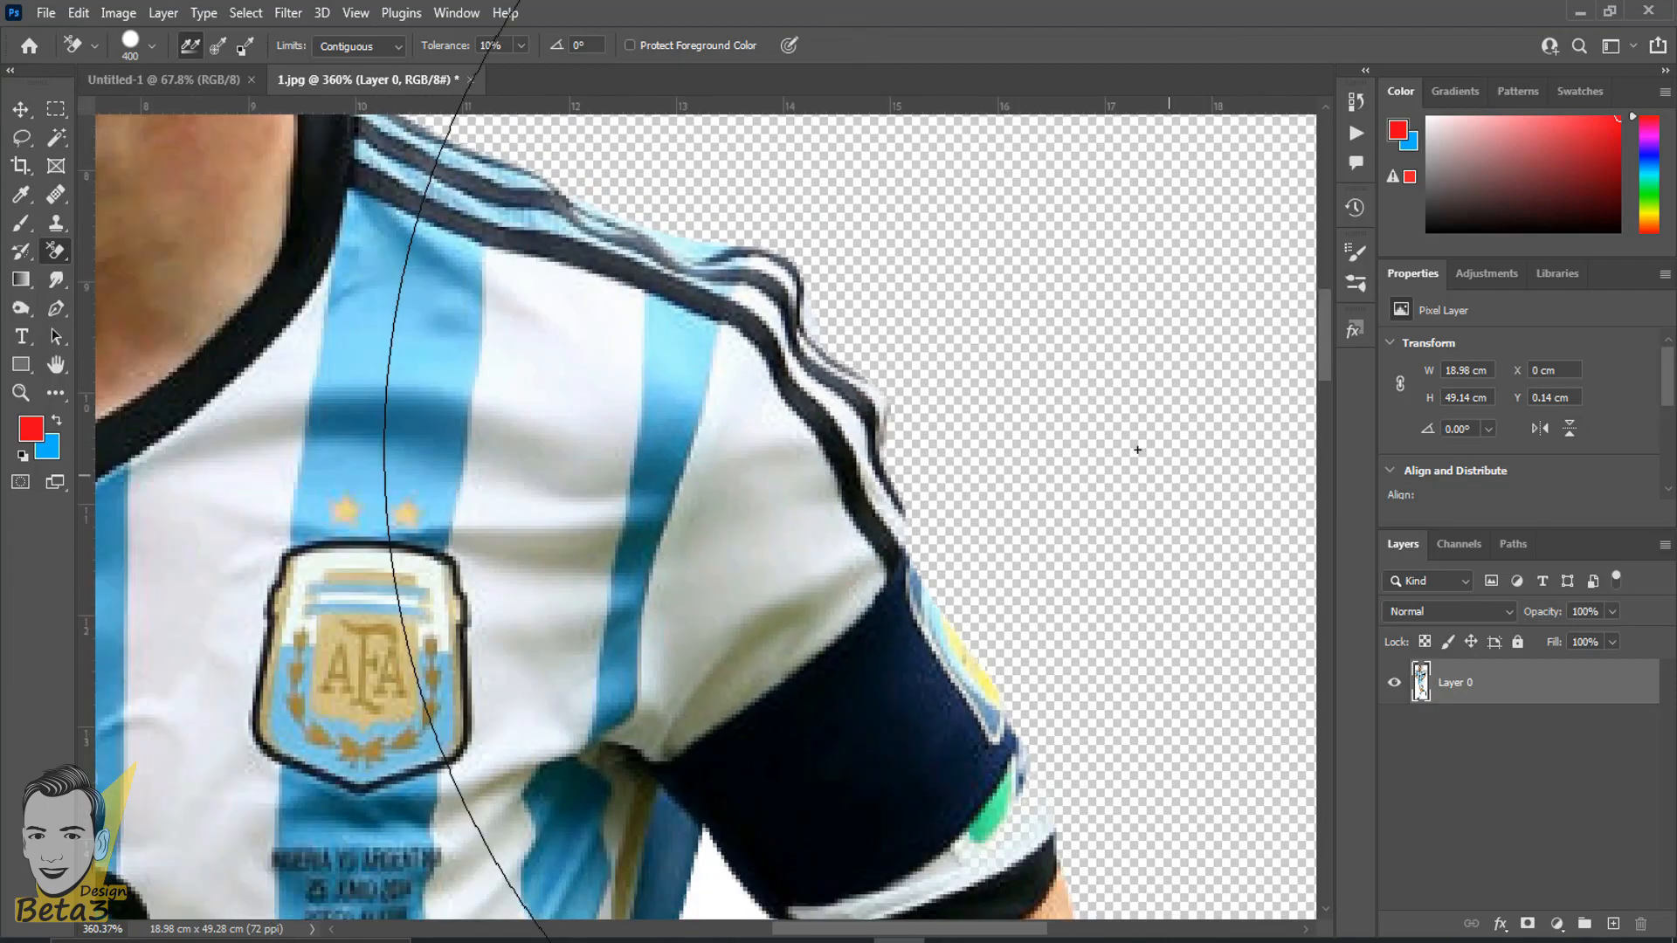
left_click_drag(1137, 437, 671, 271)
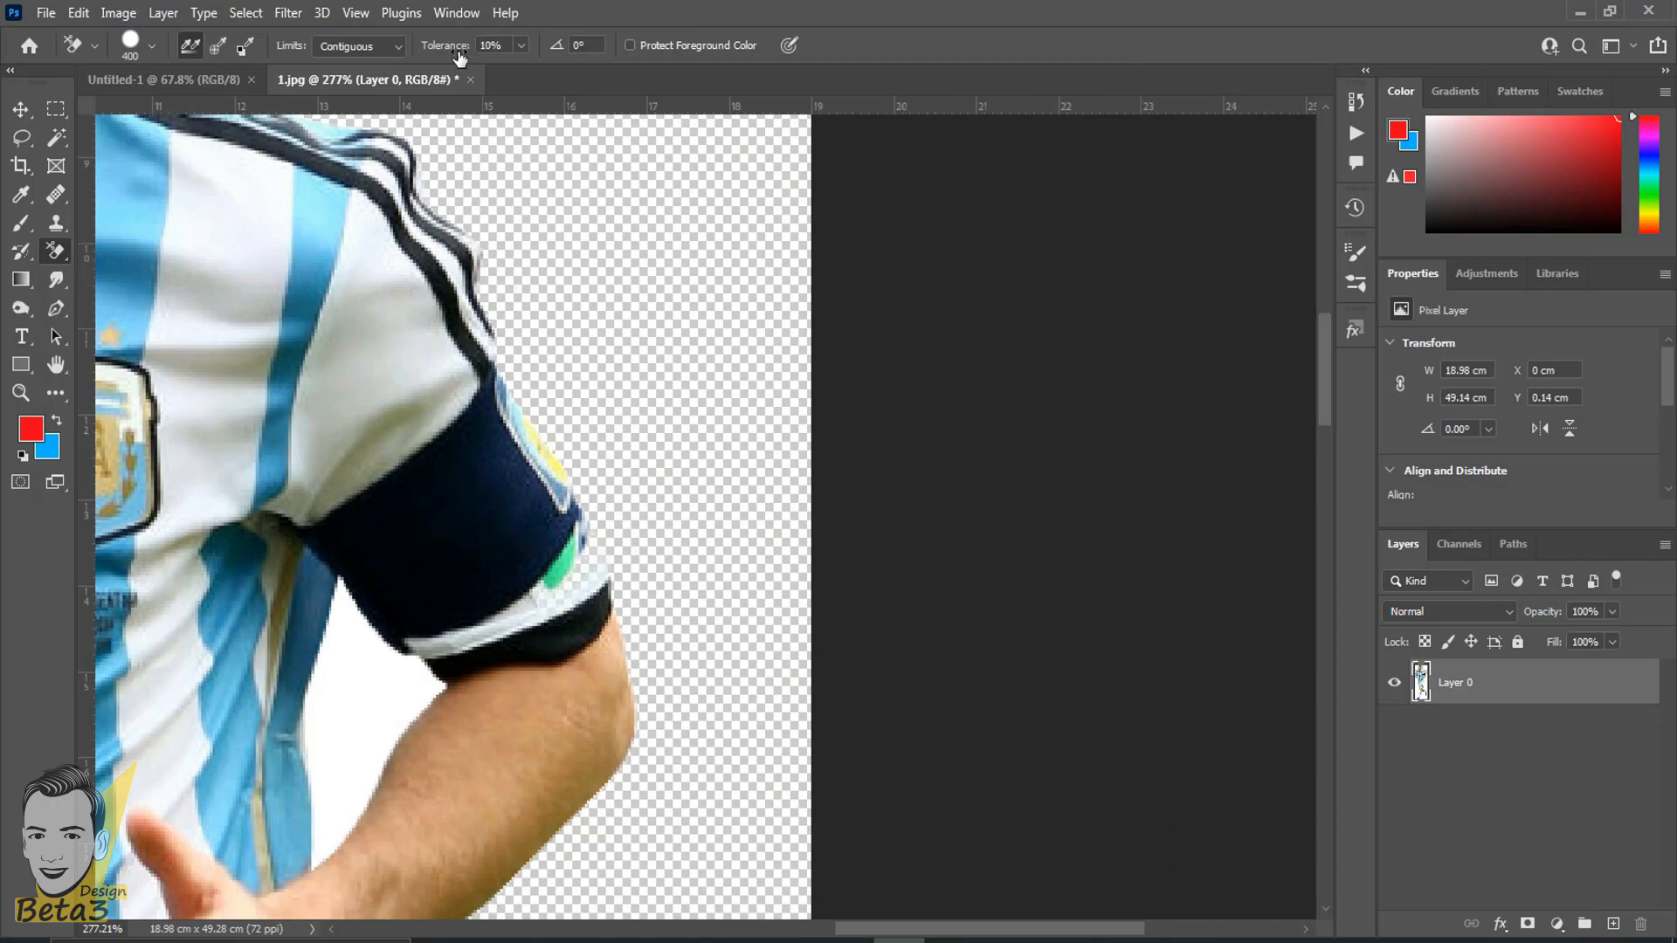
scroll(445, 366, "up", 1)
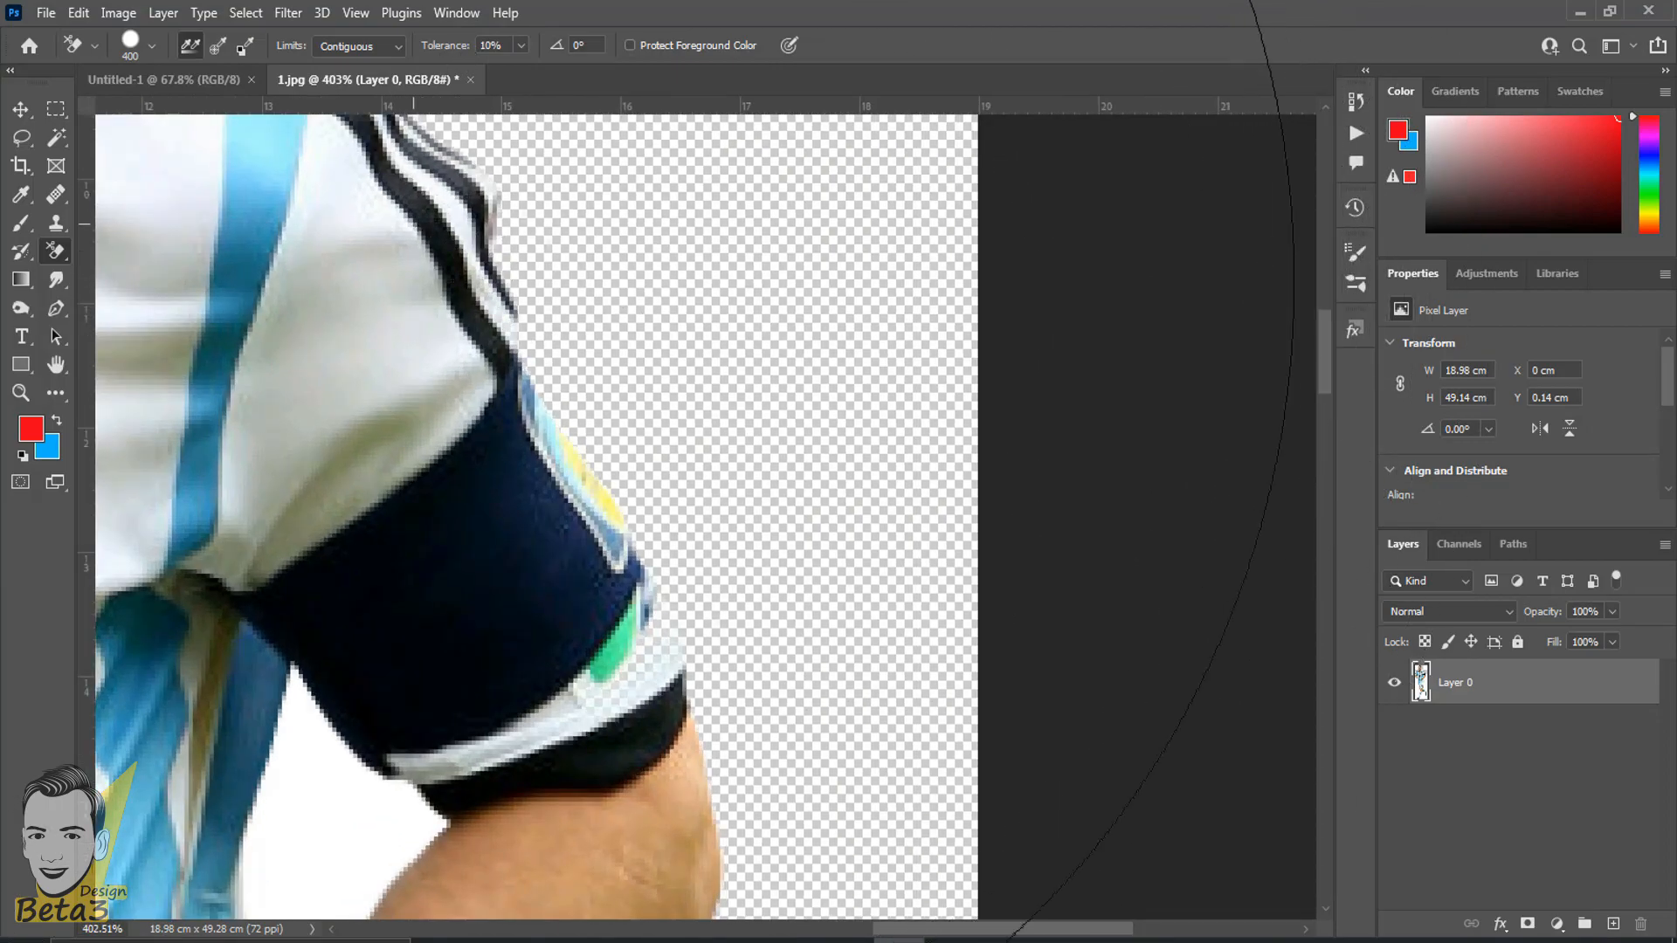
scroll(462, 291, "down", 3)
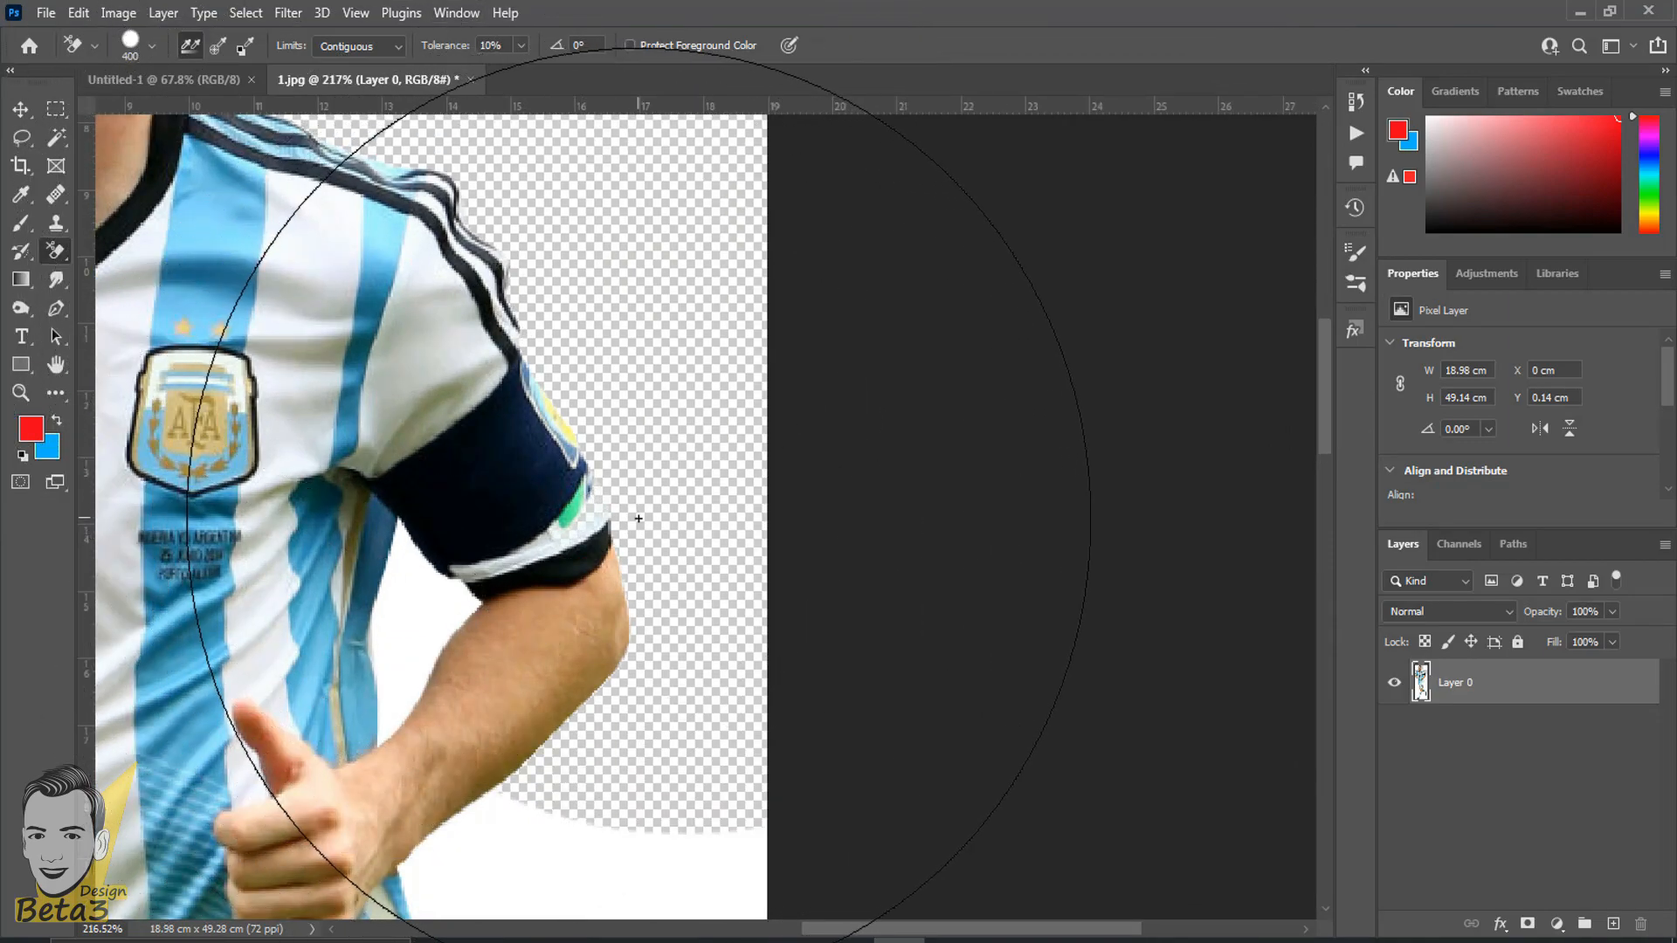
key("ctrl+z")
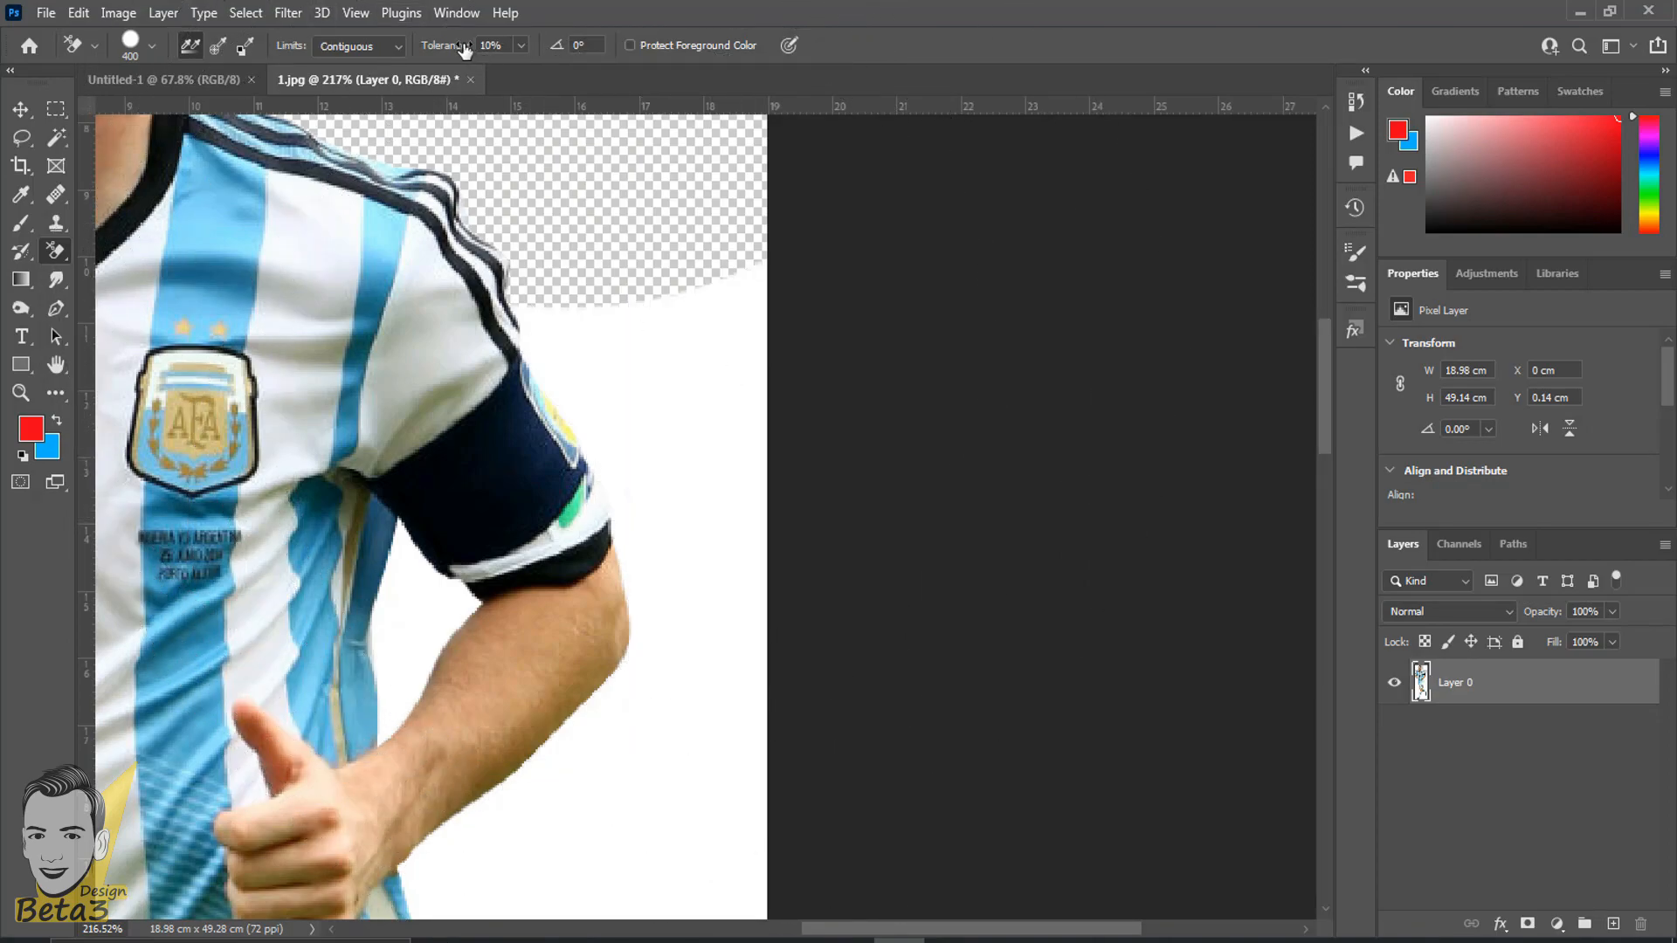
- Set the Background Eraser's tolerance to 5%, erase the background beside the armband again and check the sleeve edge
left_click(650, 397)
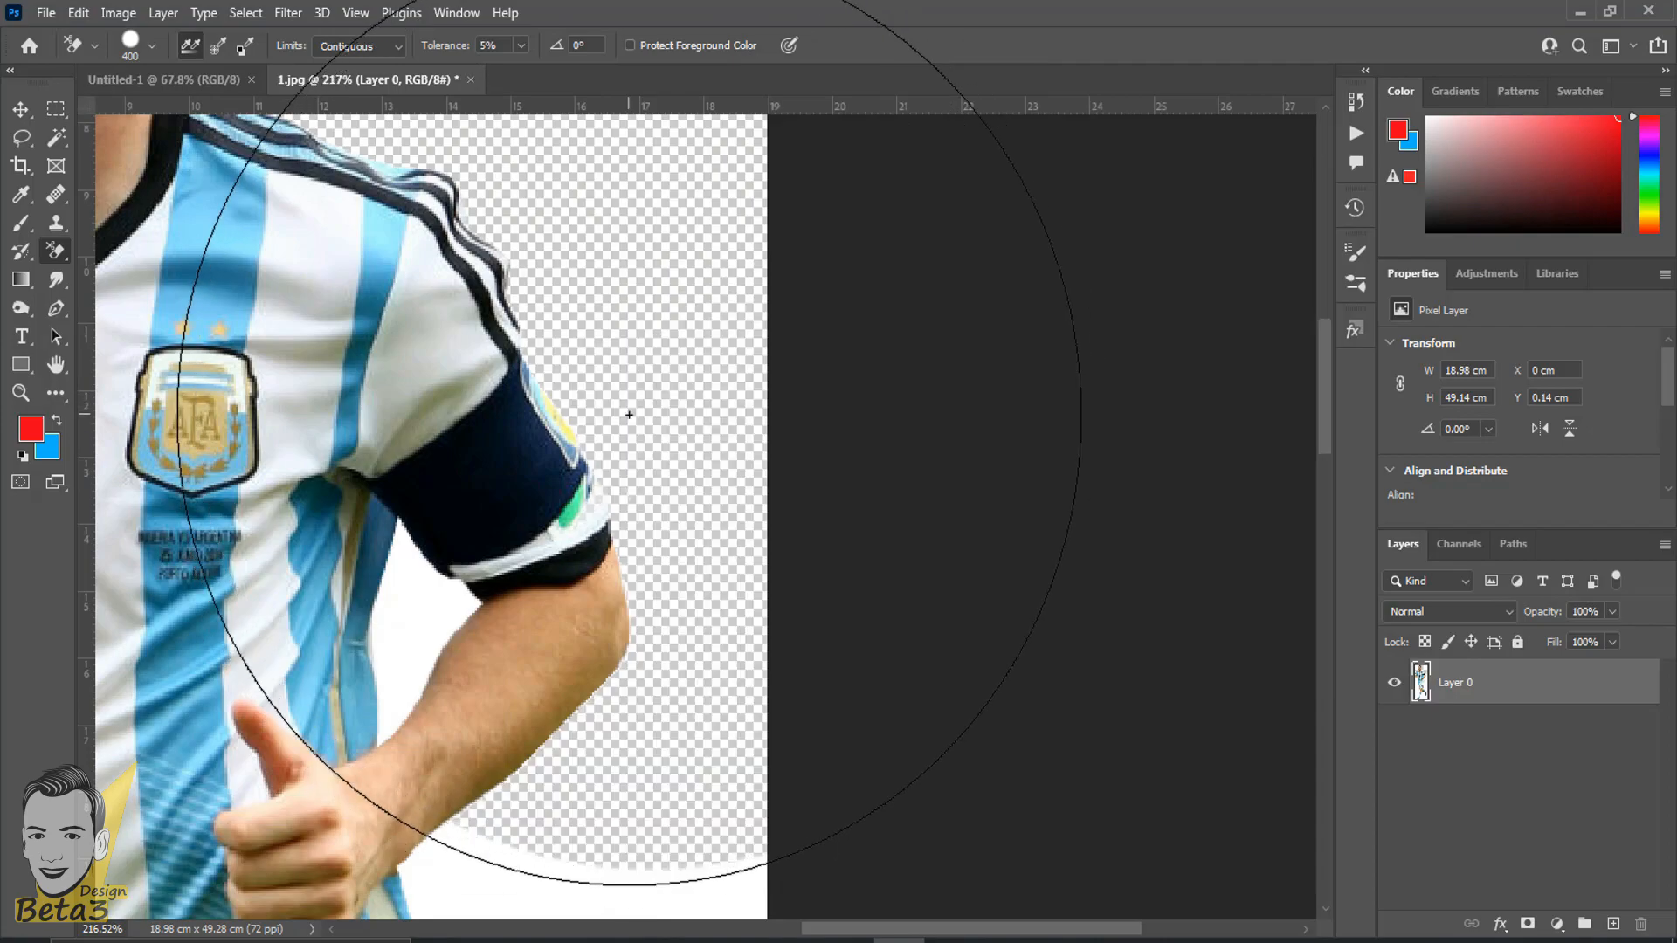
scroll(625, 423, "up", 3)
scroll(489, 351, "up", 2)
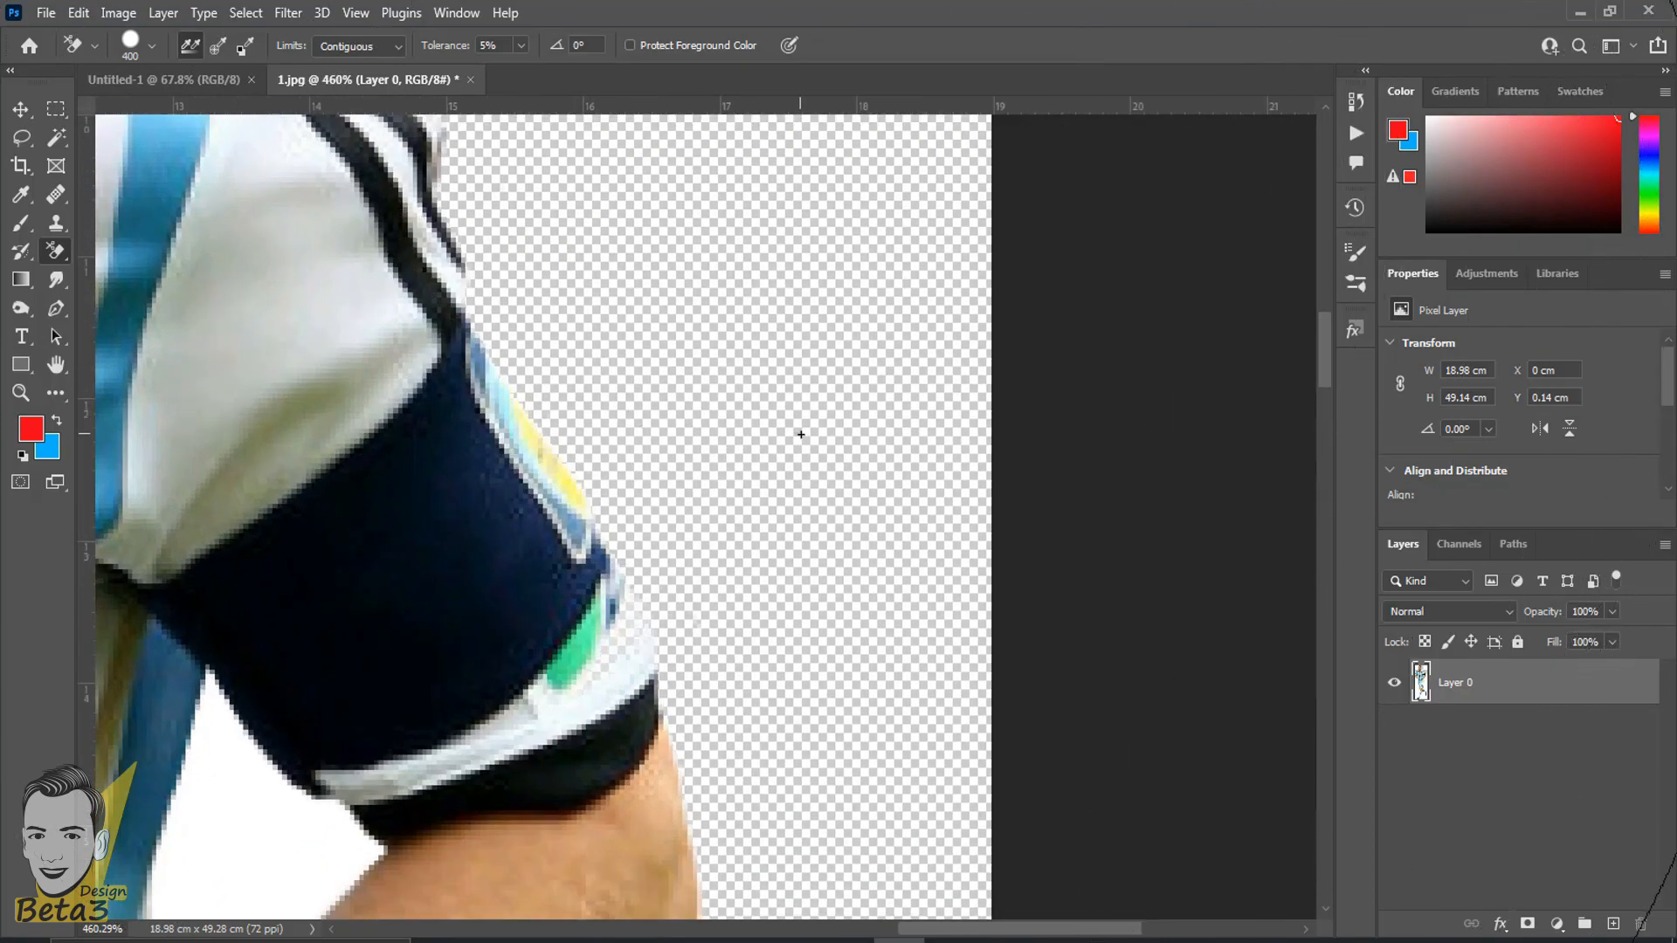
scroll(373, 246, "down", 8)
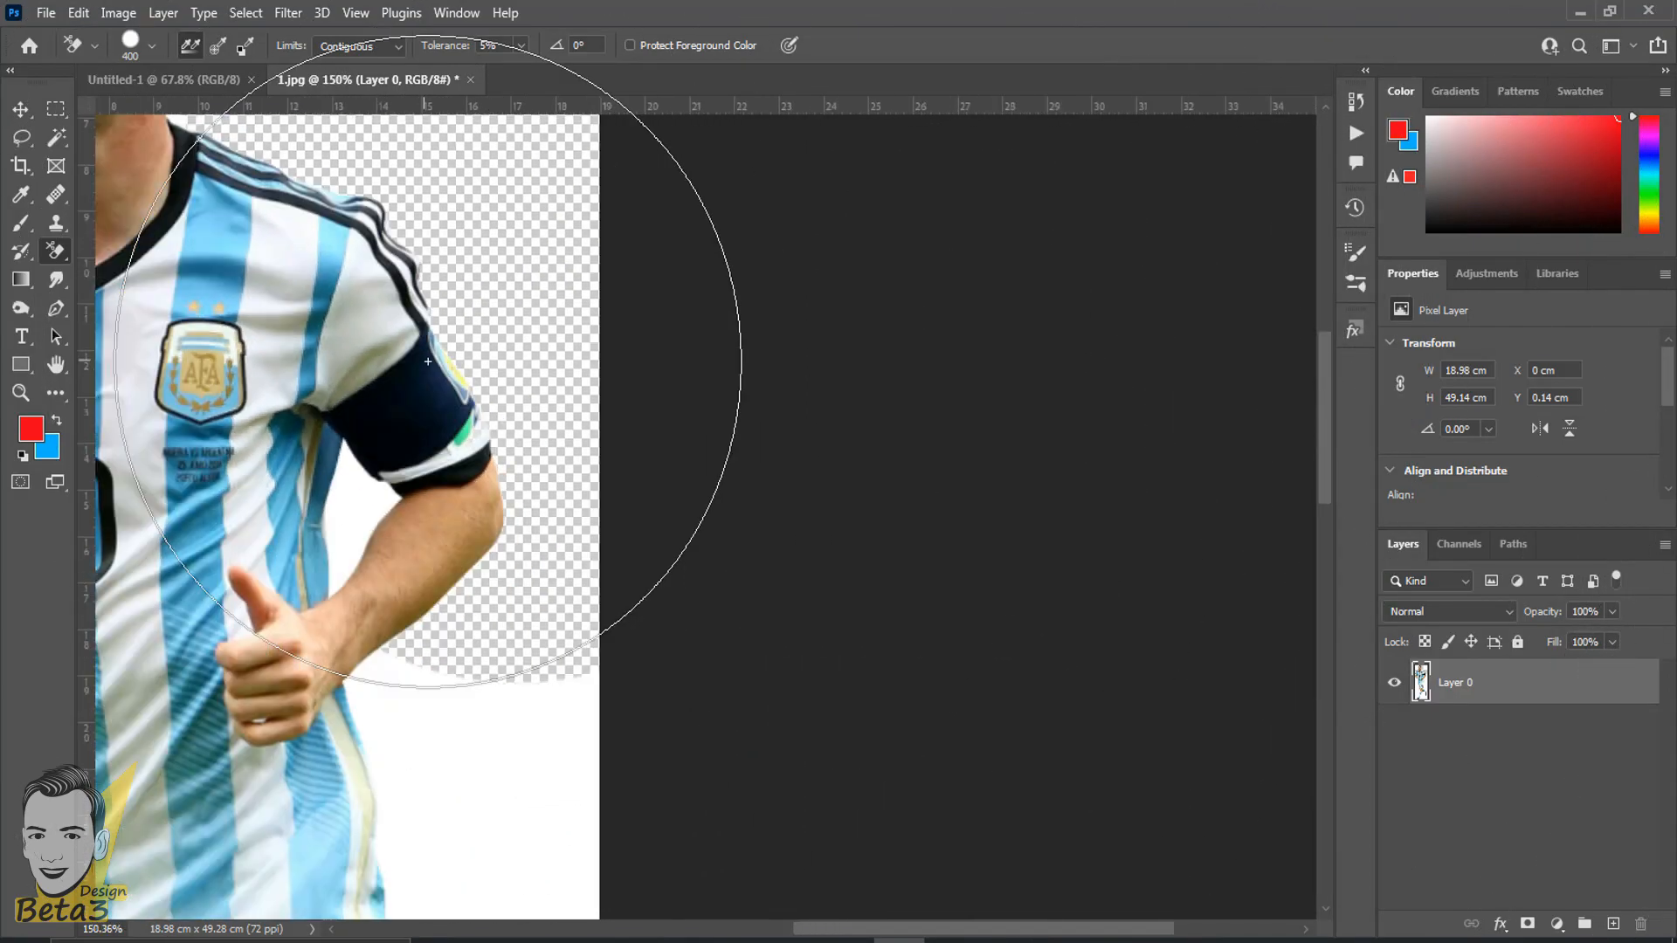
- Erase the white background on both sides of the lower shirt and shorts with the Background Eraser
left_click_drag(524, 555, 811, 344)
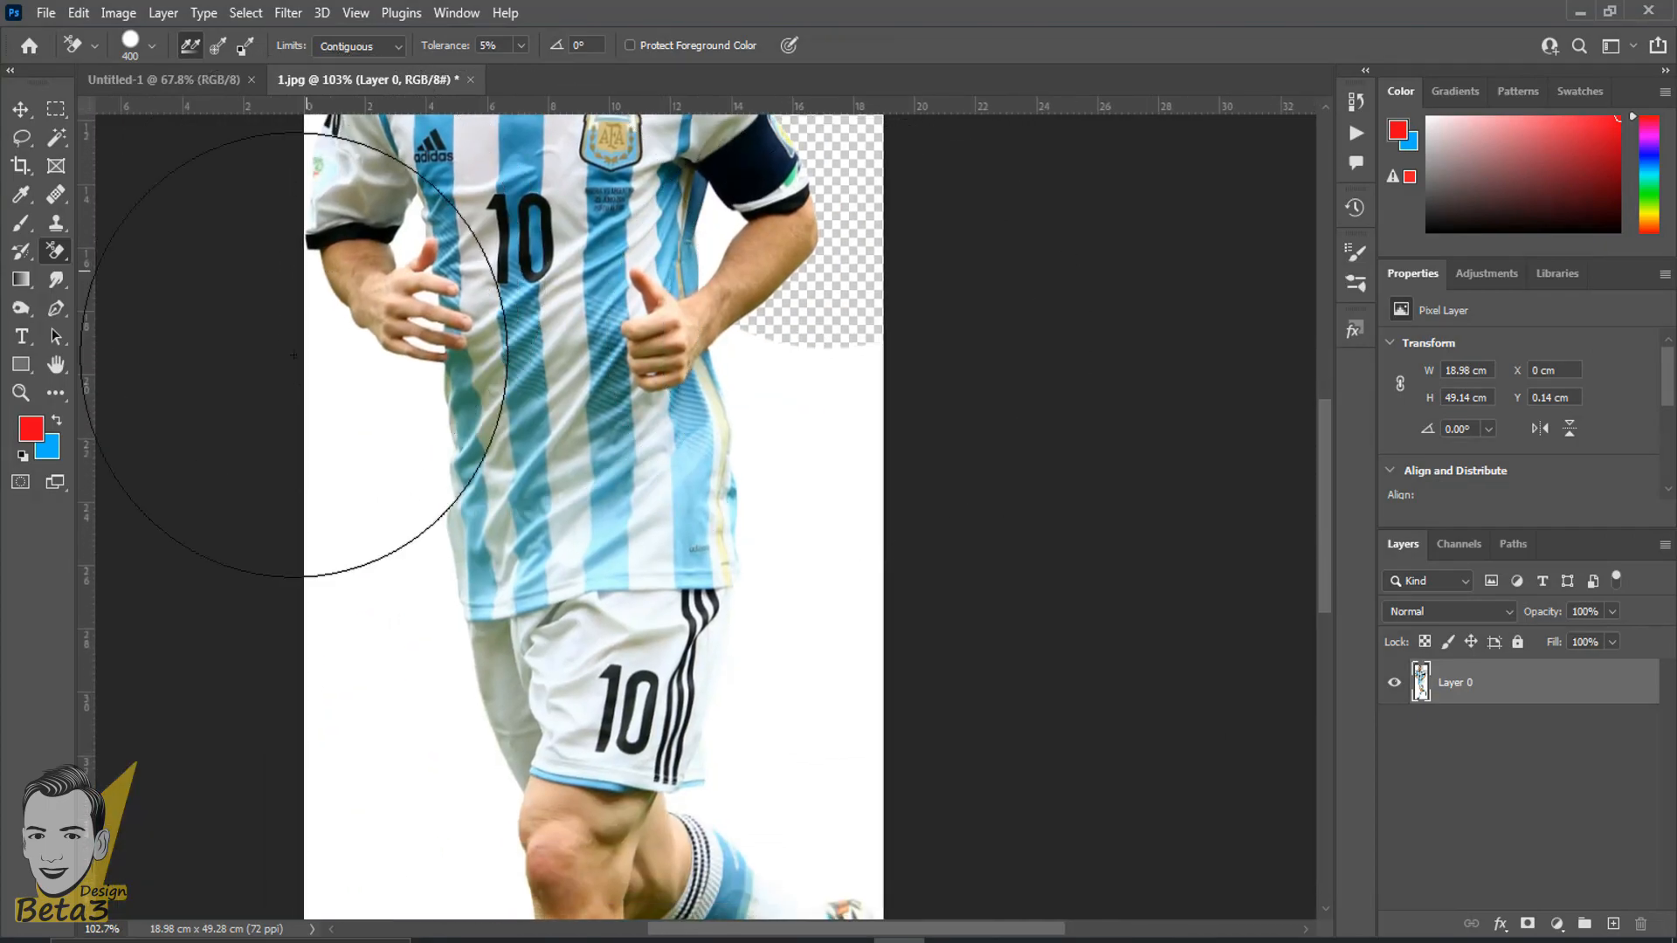
left_click(337, 517)
mouse_move(784, 435)
left_mouse_down()
mouse_move(786, 493)
mouse_move(816, 516)
left_mouse_up()
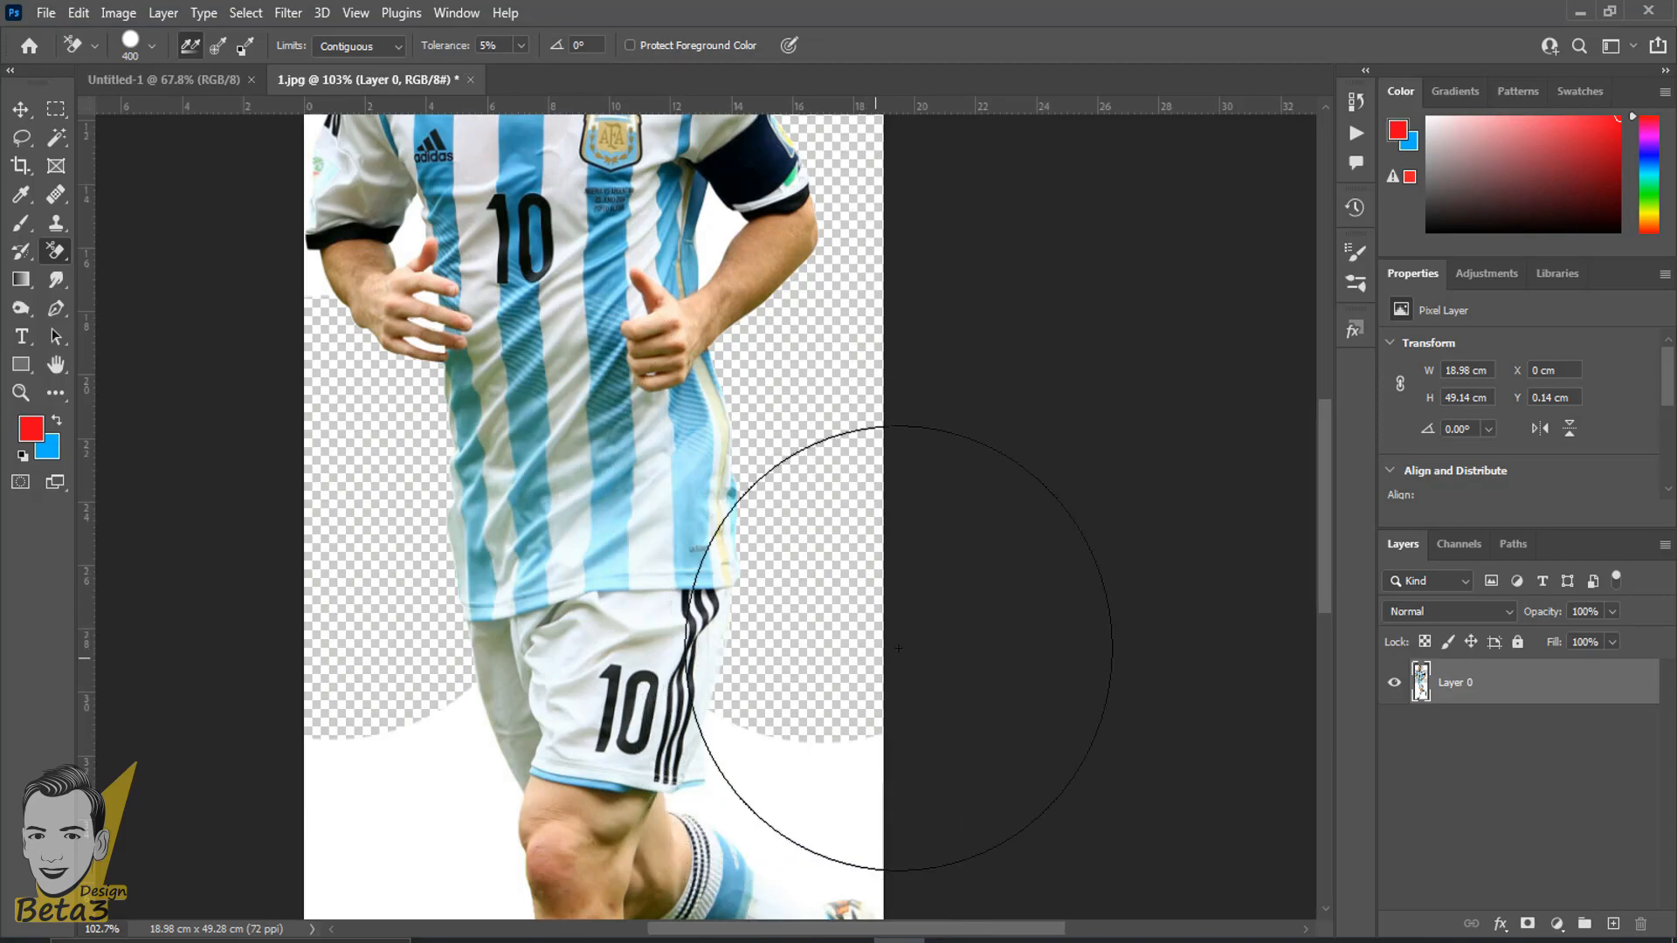
- Erase the white background around the legs and boots, including the leftover strip beside the shorts
mouse_move(831, 682)
left_mouse_down()
mouse_move(820, 485)
mouse_move(794, 386)
left_mouse_up()
left_click(767, 490)
left_click_drag(741, 461, 664, 93)
mouse_move(648, 456)
left_mouse_down()
mouse_move(686, 554)
mouse_move(539, 270)
left_mouse_up()
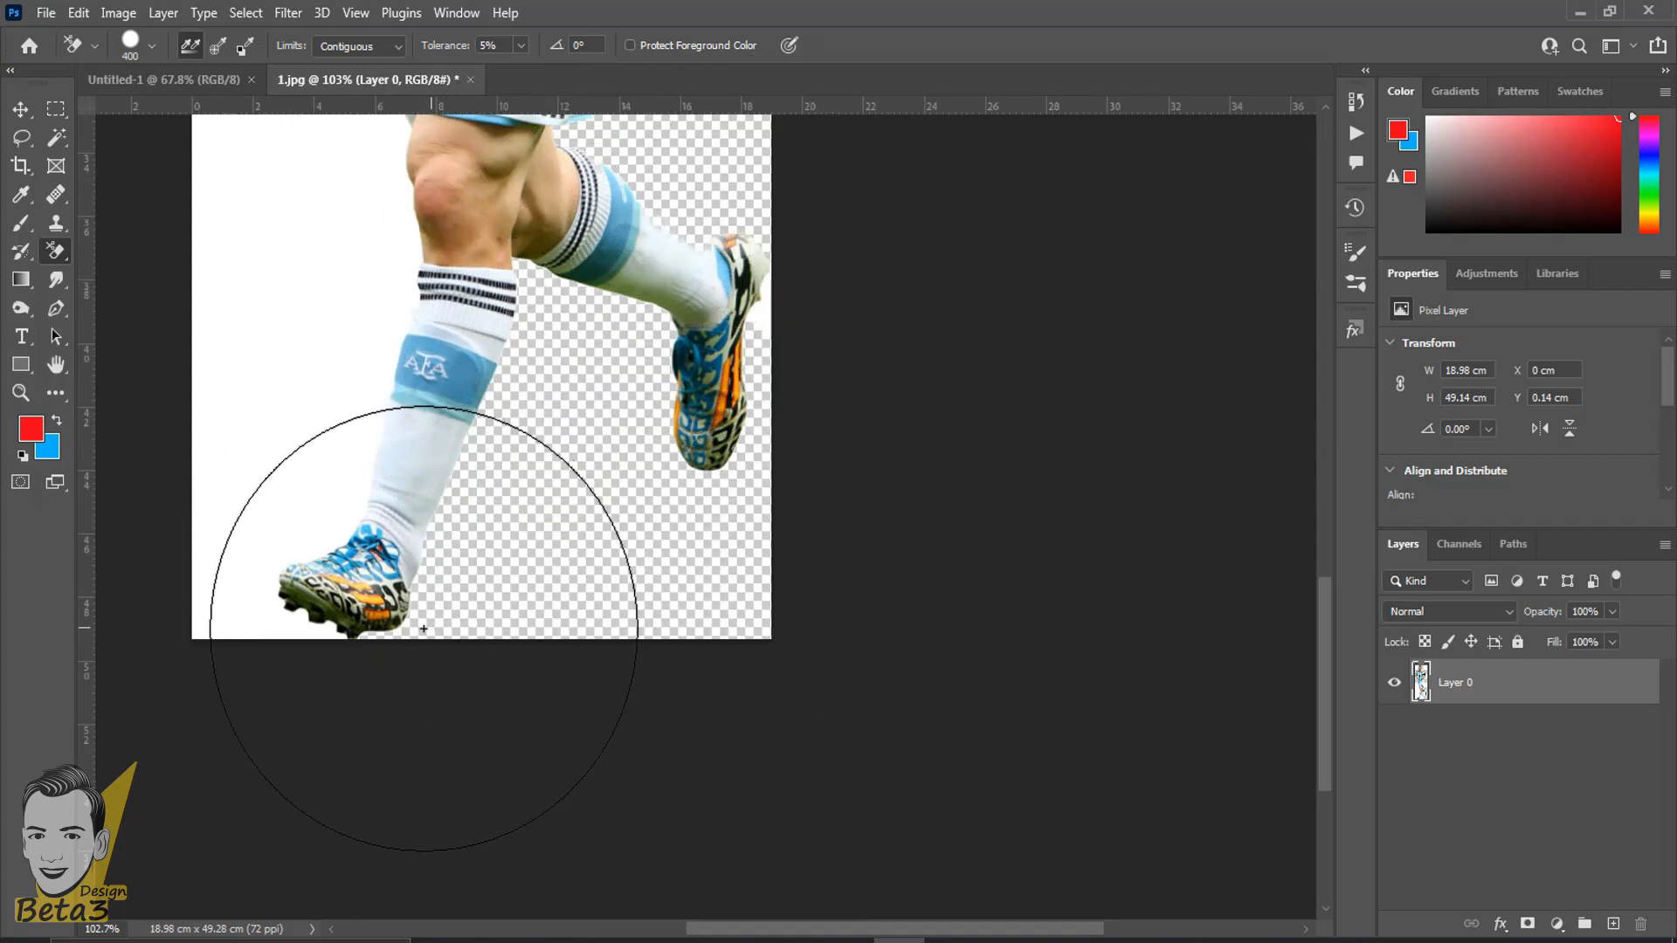
mouse_move(262, 599)
left_mouse_down()
mouse_move(280, 318)
mouse_move(431, 358)
mouse_move(718, 765)
left_mouse_up()
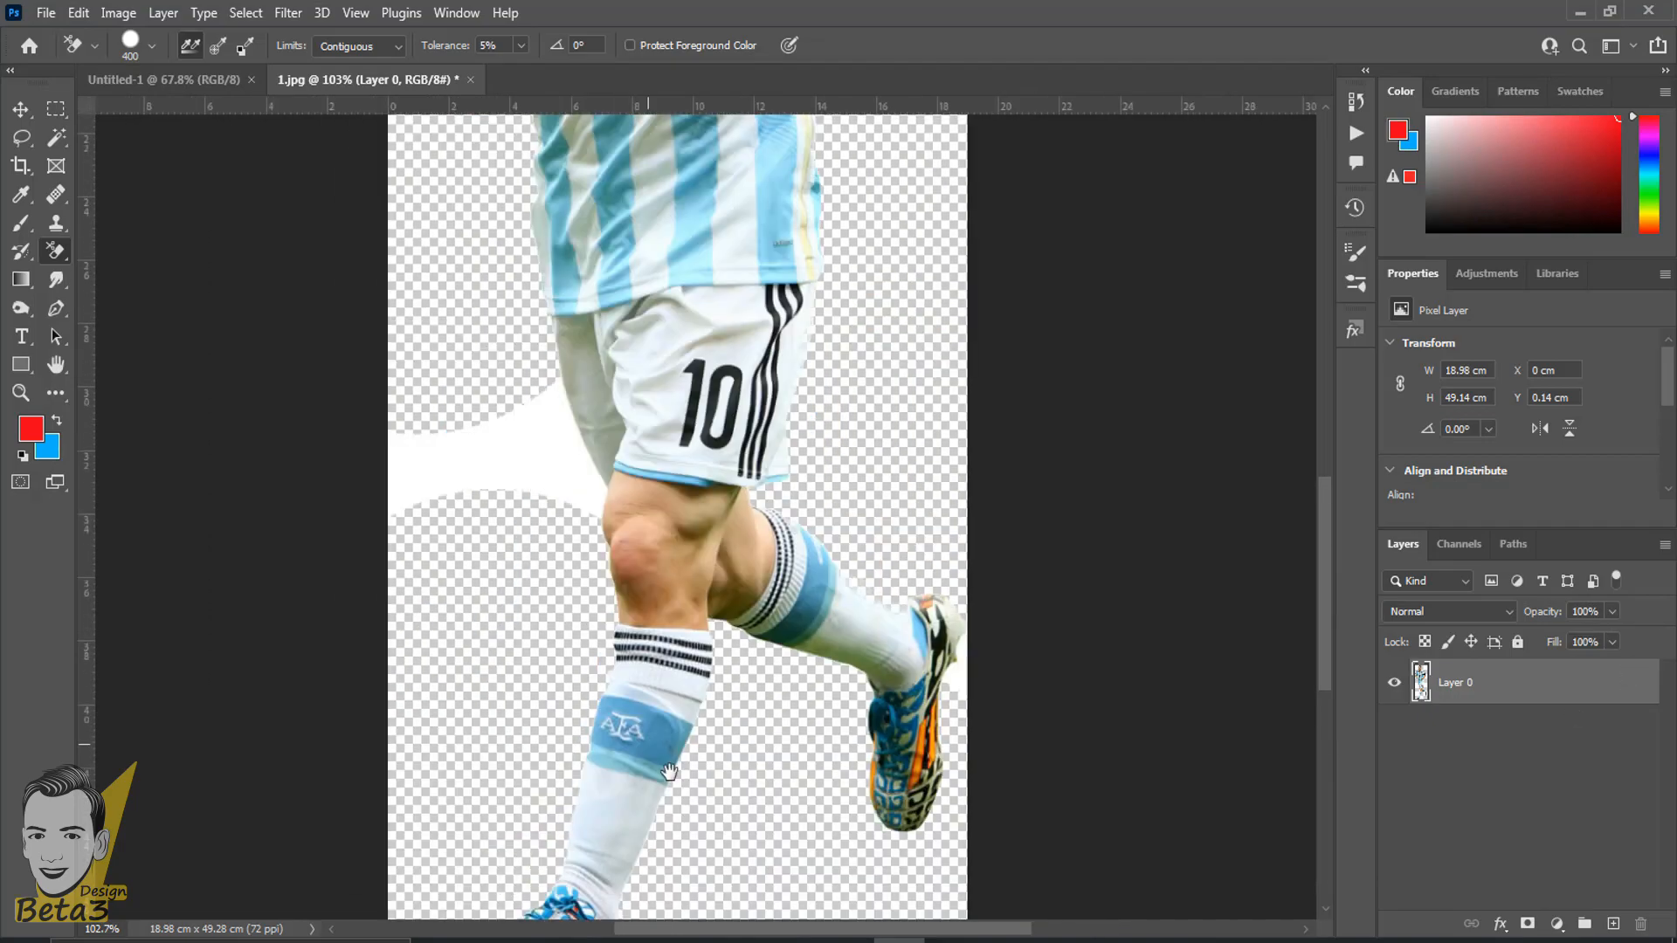
left_click(479, 517)
- Erase the remaining white areas beside the sleeve without the armband and around the player's arms
left_click_drag(506, 372, 478, 762)
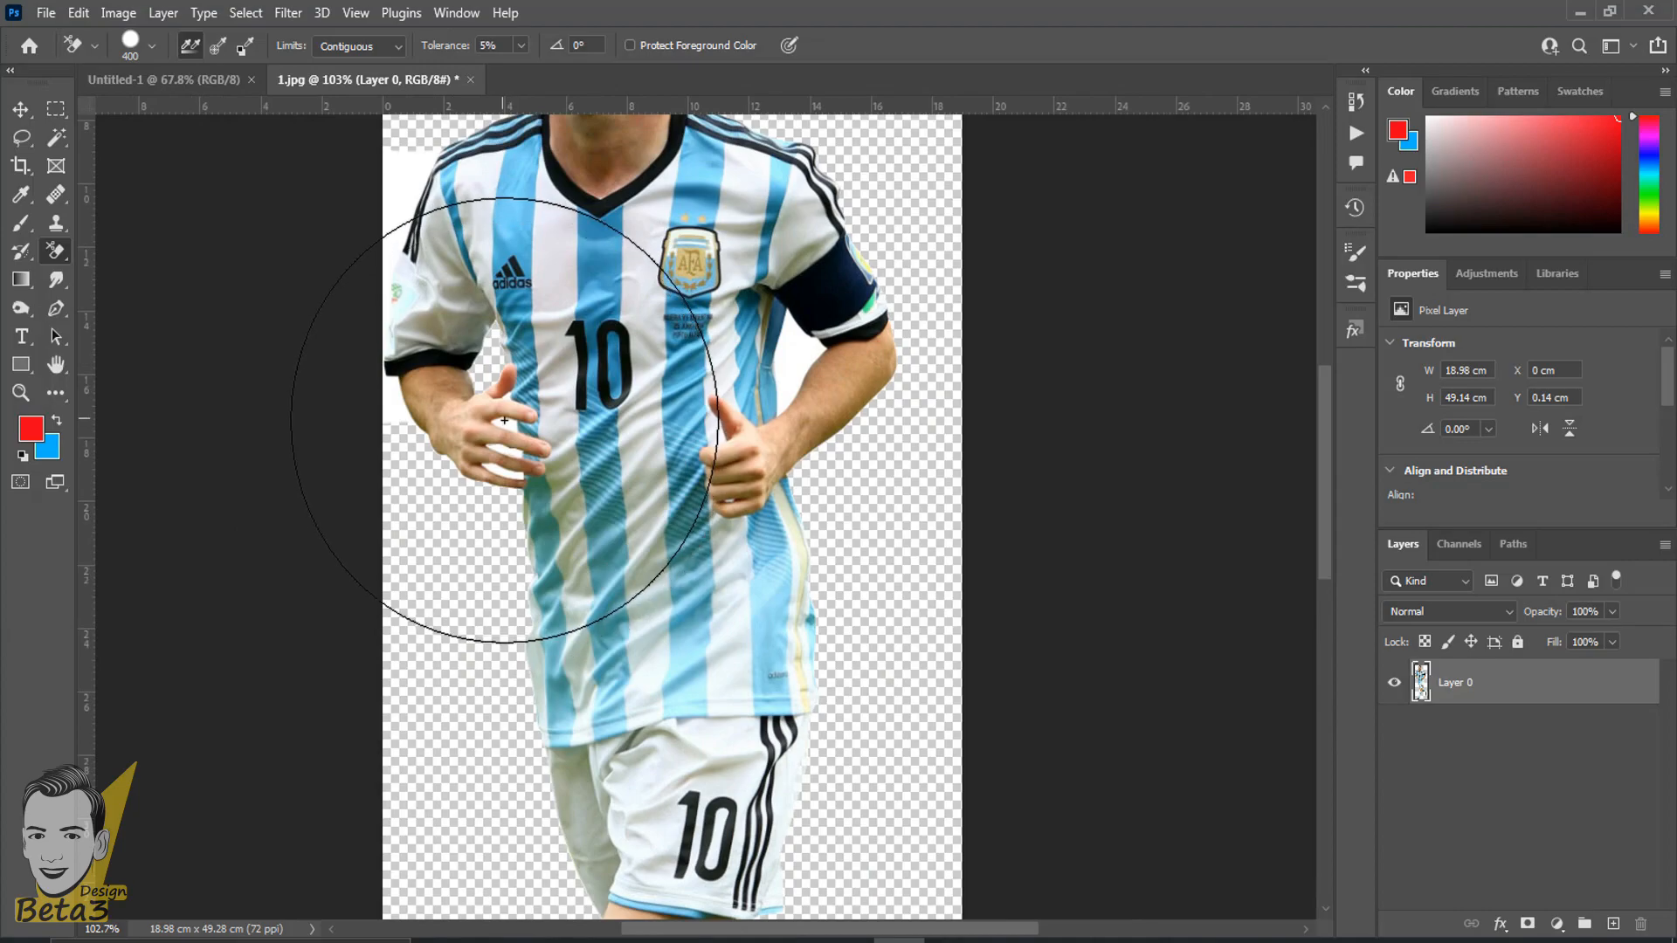
left_click(408, 185)
scroll(409, 185, "down", 3)
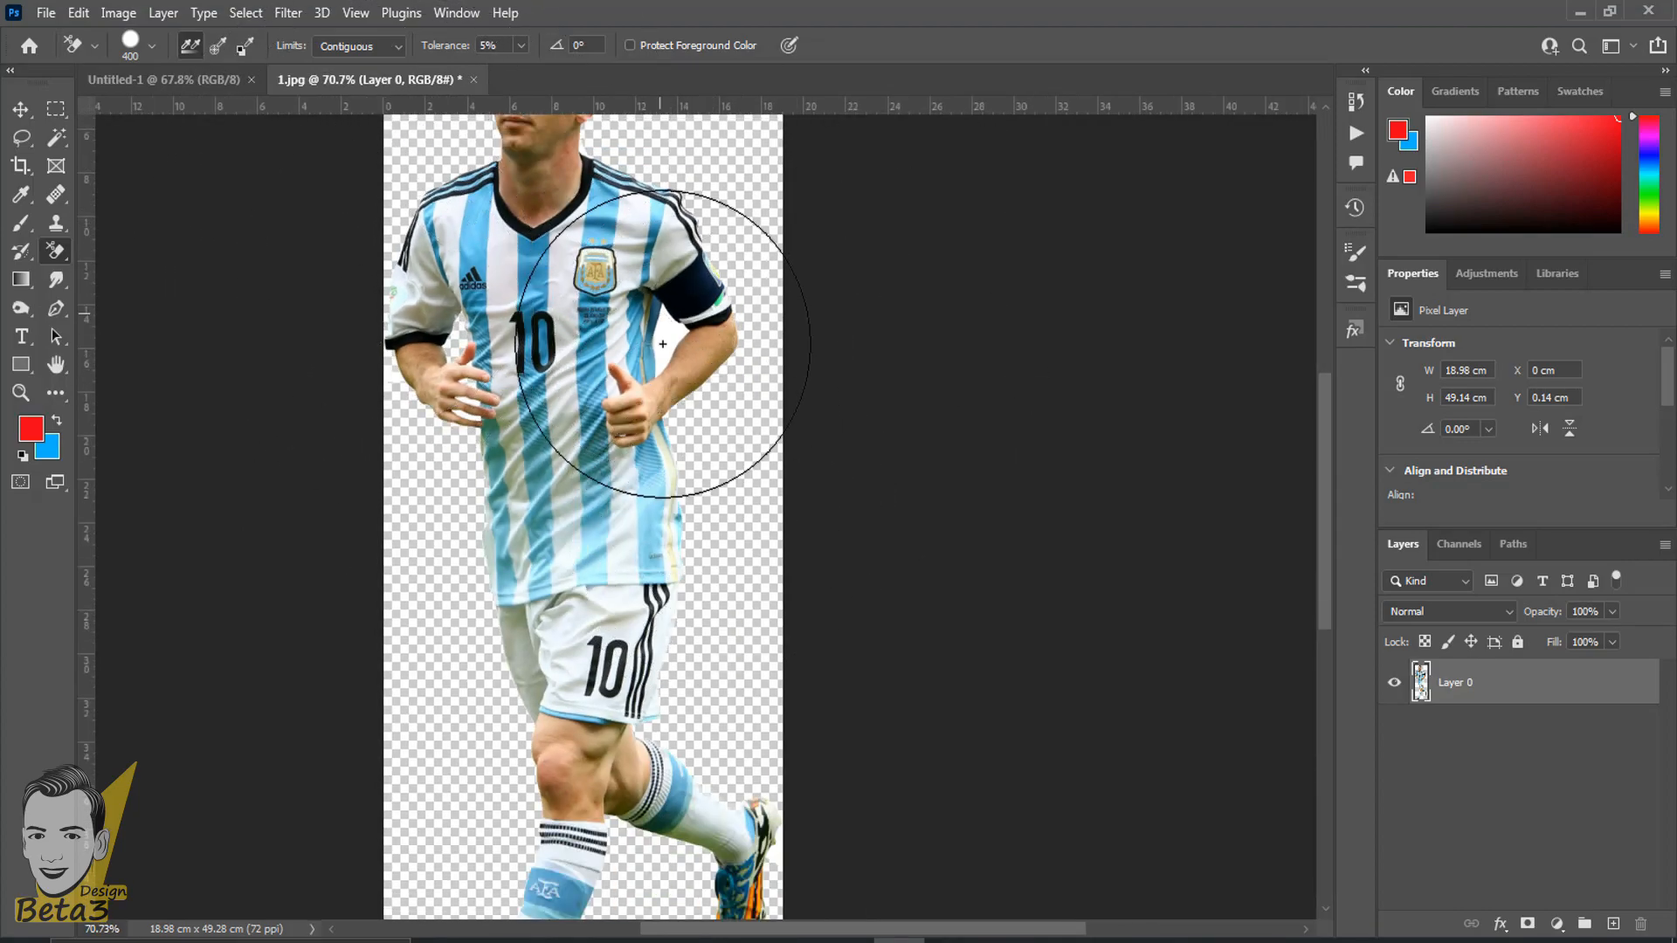
scroll(486, 356, "down", 4)
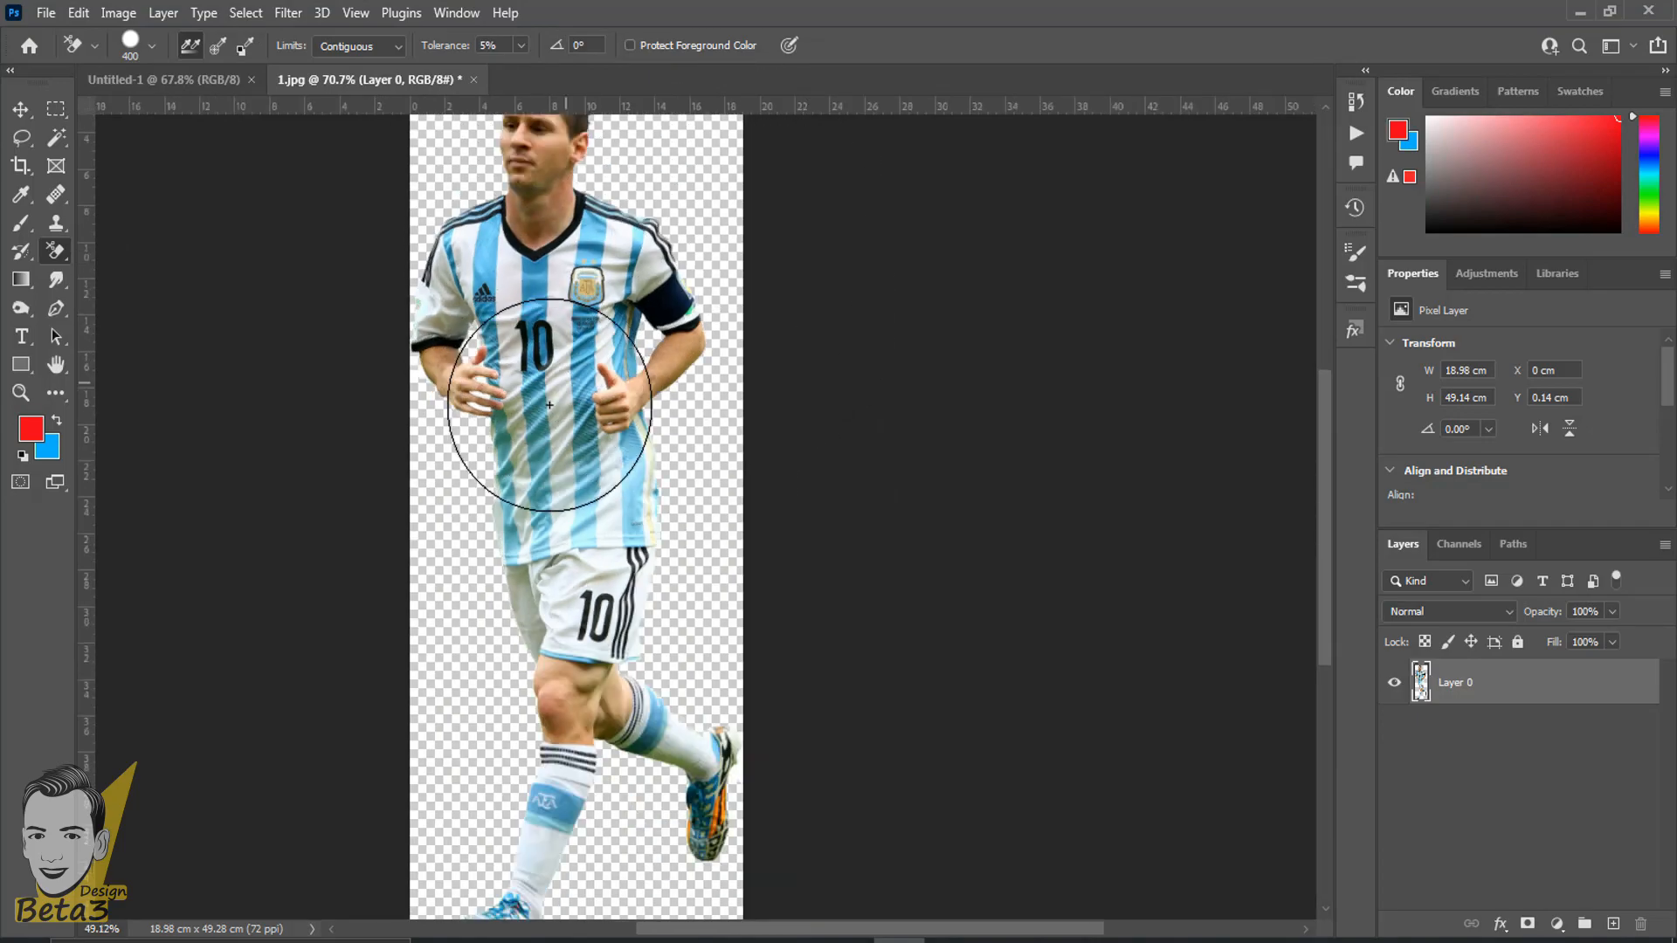
- Move the cut-out player slightly down the canvas to a Y position of 1.13 cm
scroll(411, 337, "up", 4)
left_click(22, 107)
left_click_drag(708, 406, 544, 404)
left_click_drag(2, 107, 596, 404)
scroll(654, 478, "down", 8)
scroll(628, 459, "up", 3)
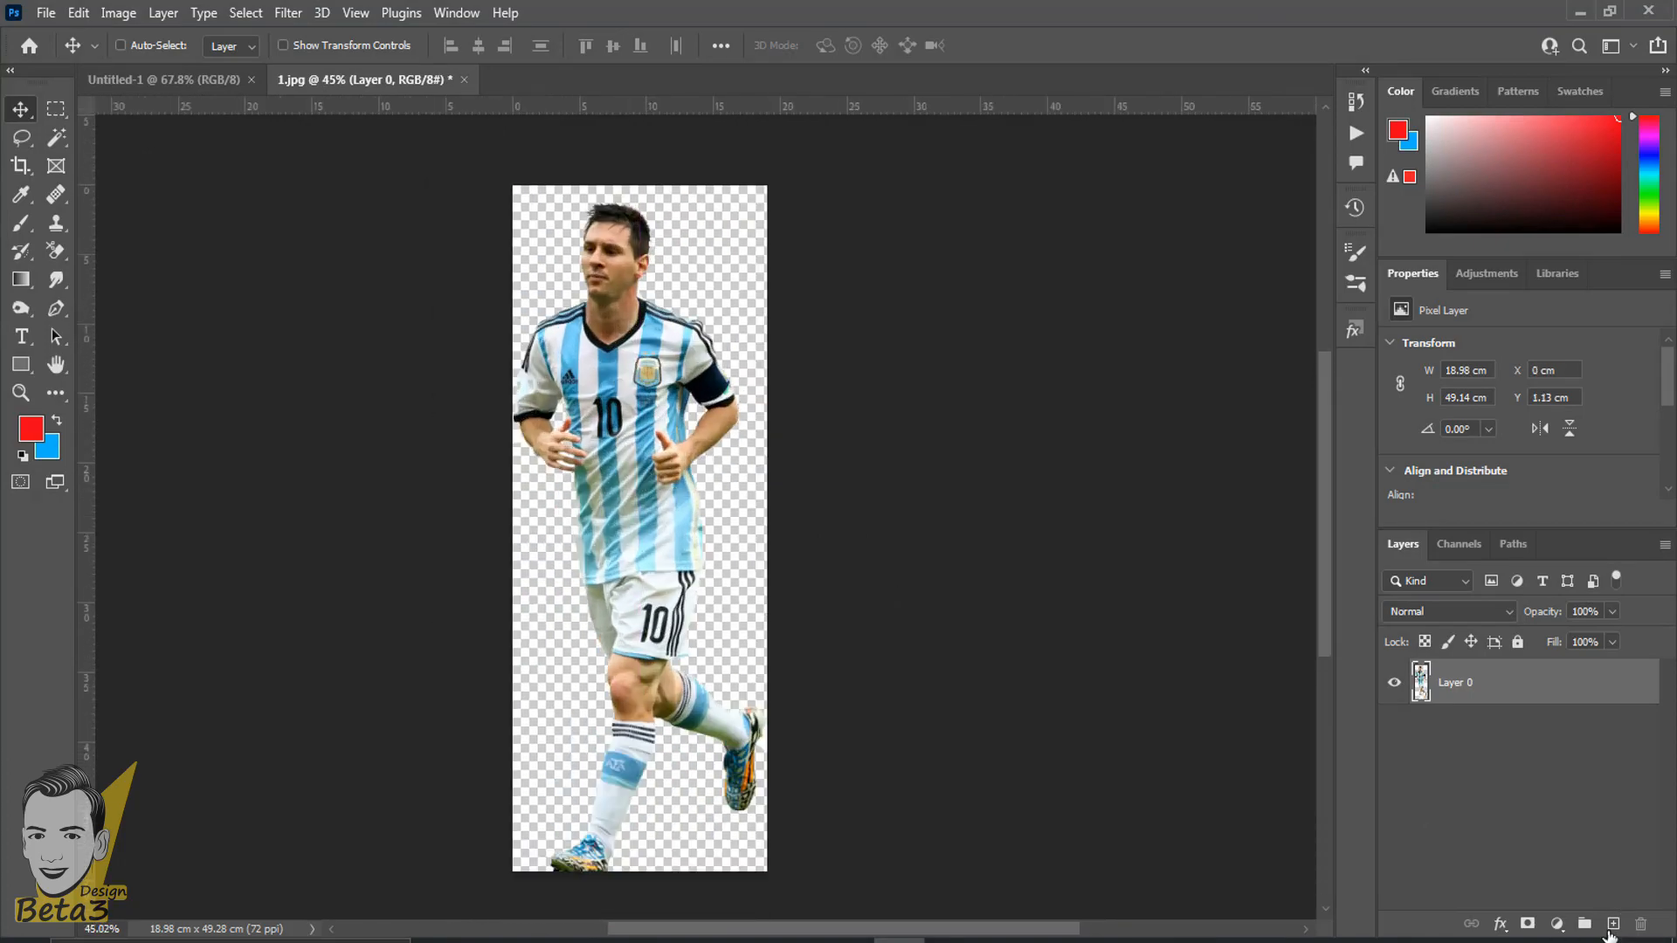
- Add a new empty layer beneath the player's layer and choose the Brush Tool
left_click_drag(1529, 718, 1503, 753)
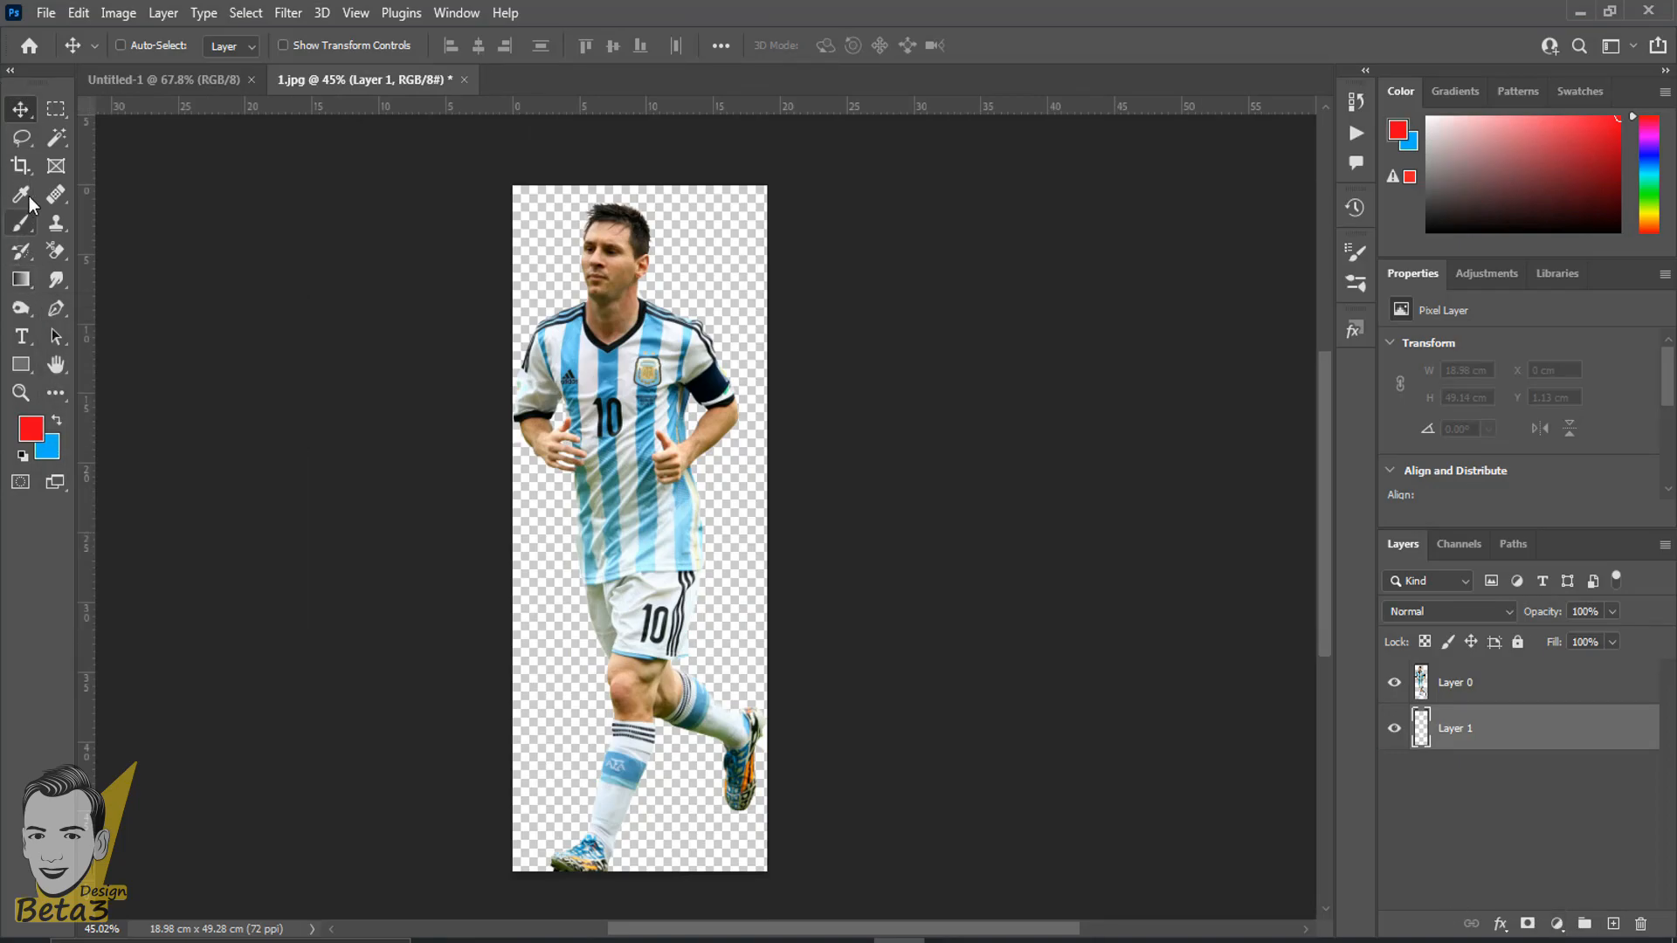
left_click(28, 223)
right_click(28, 223)
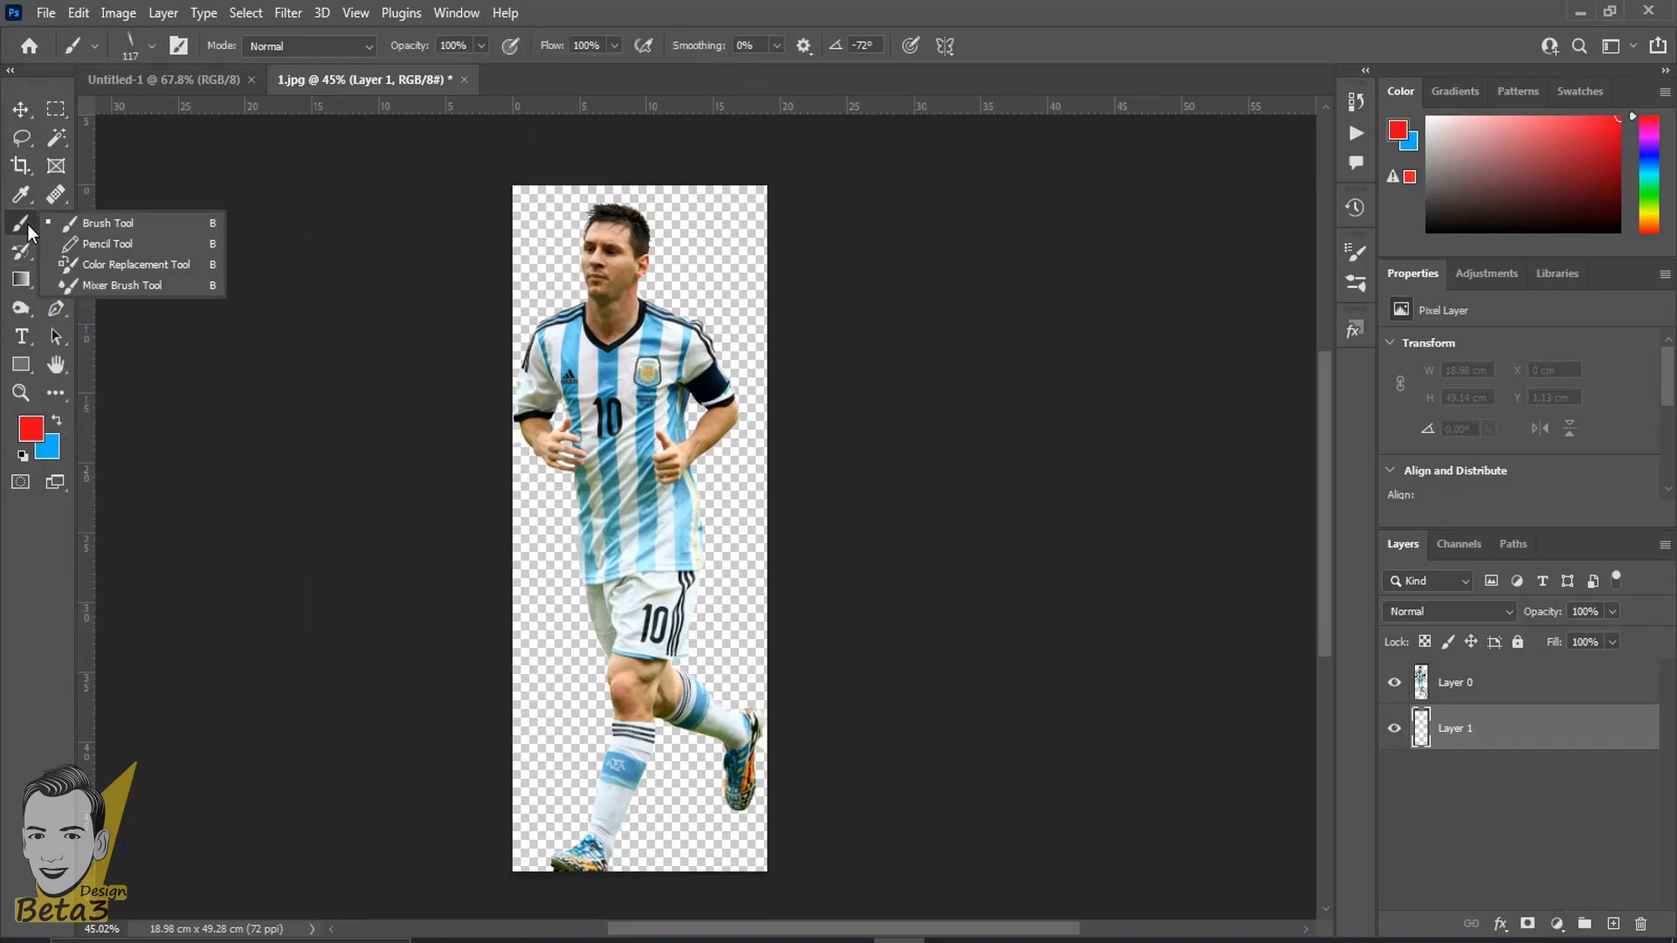
left_click(138, 225)
- Paint broad red strokes behind the player's upper body on the new layer, and undo the painting
scroll(629, 354, "up", 3)
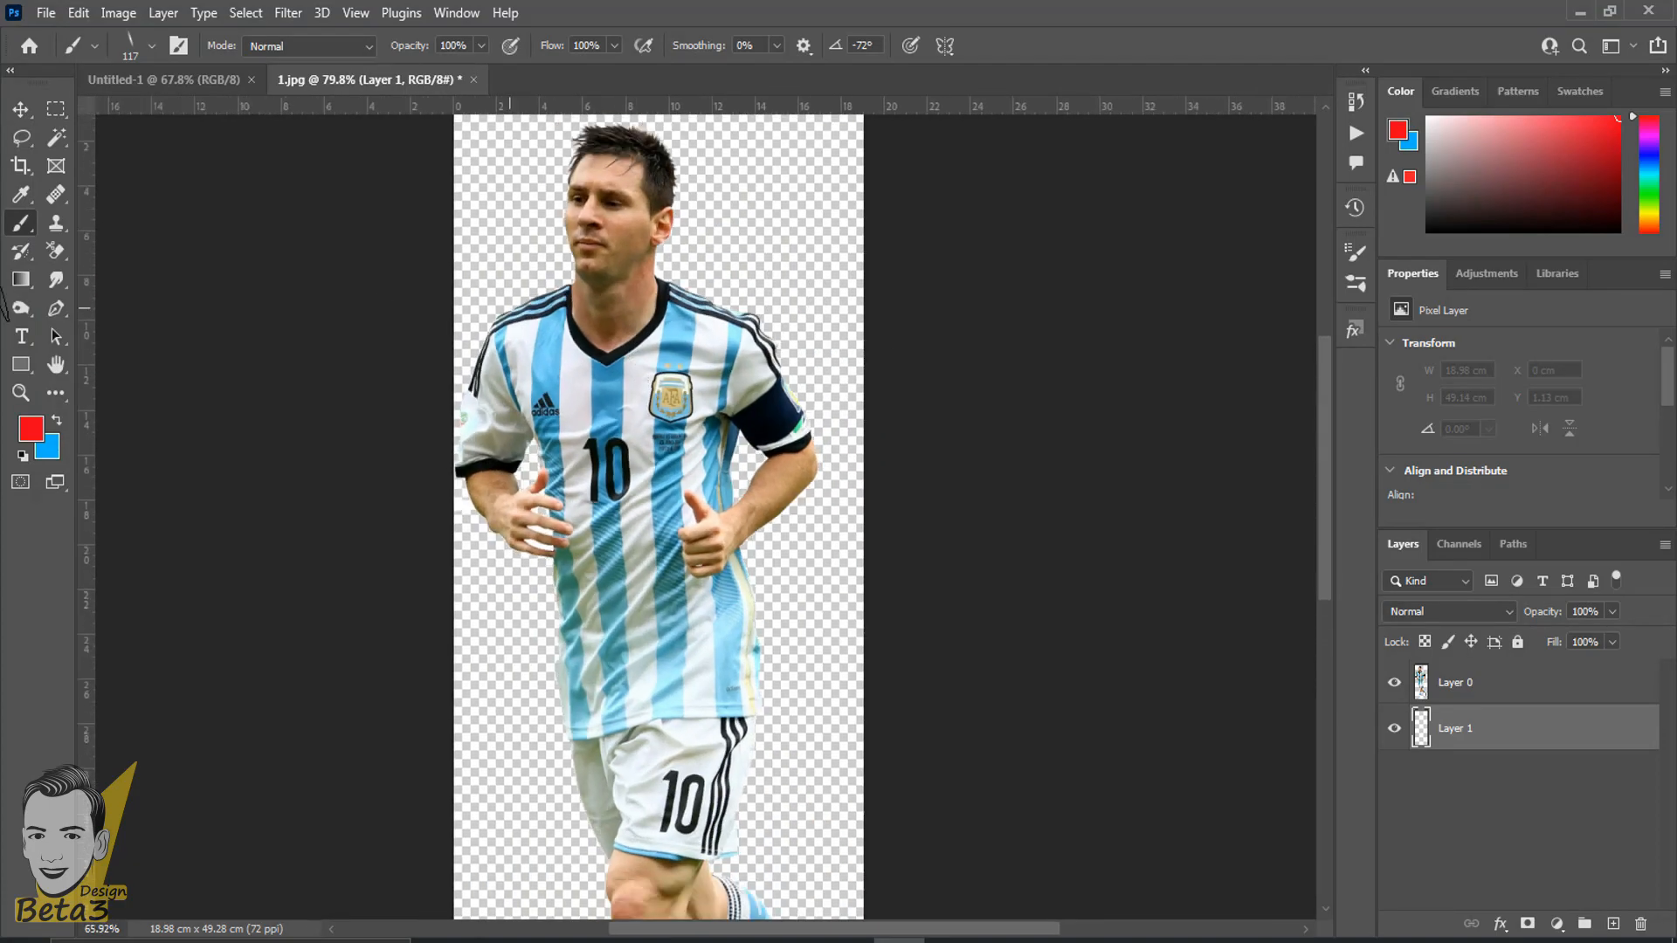
scroll(524, 305, "down", 2)
mouse_move(910, 206)
left_mouse_down()
mouse_move(361, 501)
mouse_move(649, 272)
mouse_move(385, 407)
mouse_move(968, 177)
mouse_move(990, 248)
mouse_move(1023, 166)
mouse_move(749, 152)
mouse_move(431, 248)
mouse_move(378, 196)
mouse_move(525, 264)
mouse_move(636, 466)
mouse_move(630, 402)
mouse_move(591, 428)
left_mouse_up()
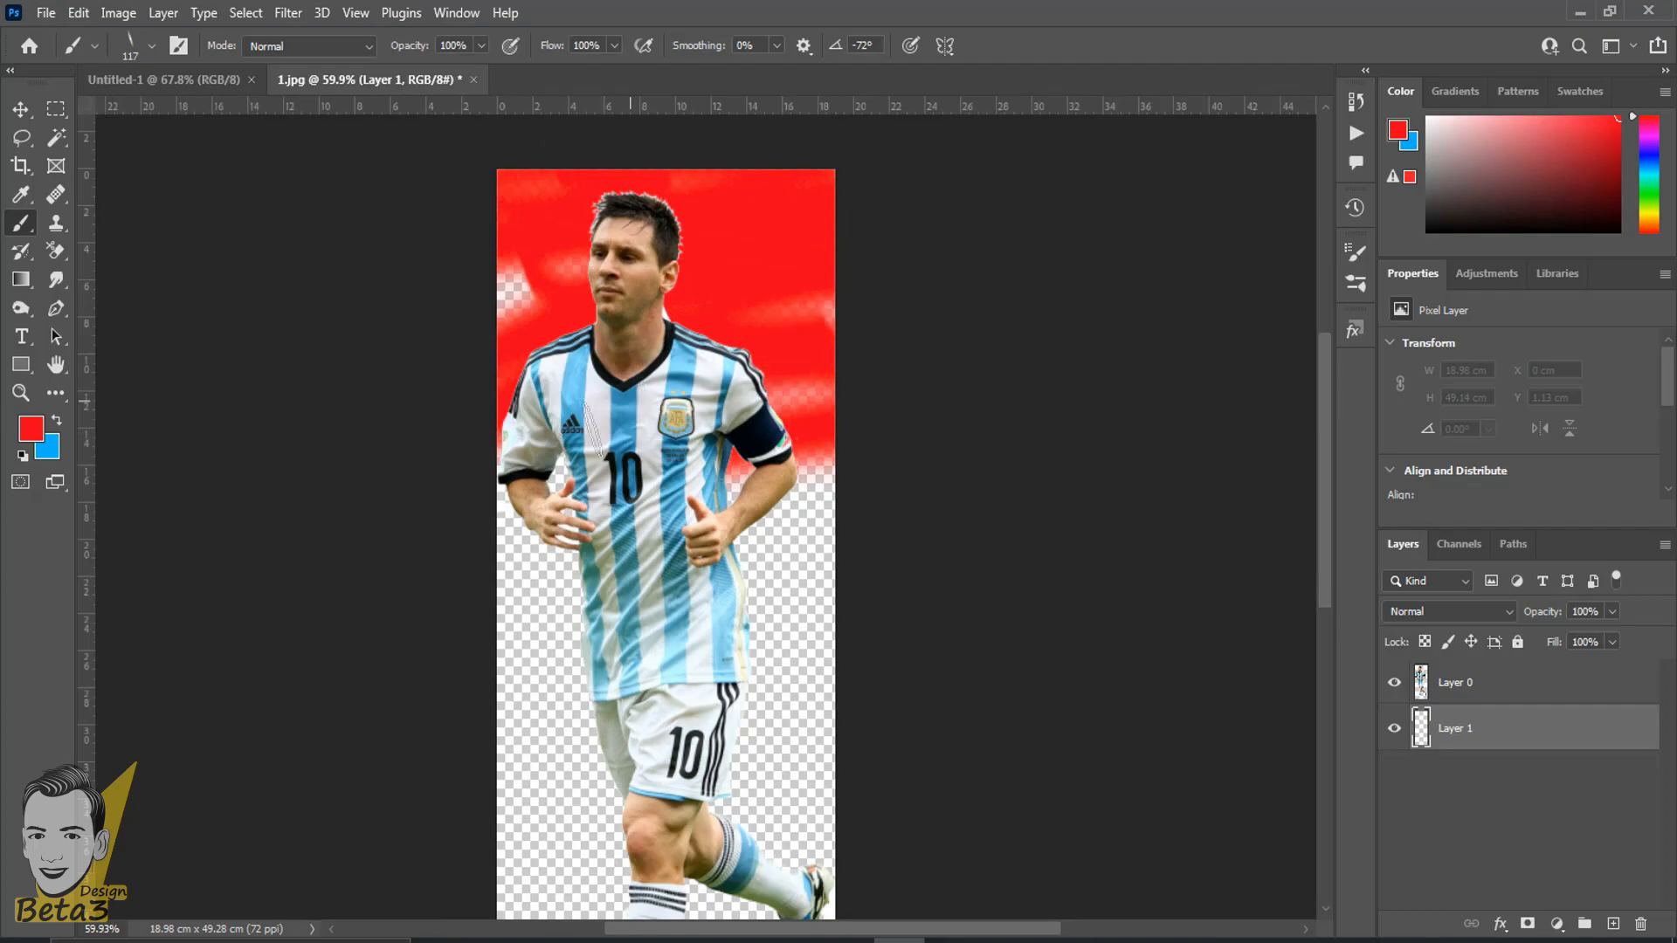
mouse_move(520, 354)
left_mouse_down()
mouse_move(768, 577)
mouse_move(725, 477)
left_mouse_up()
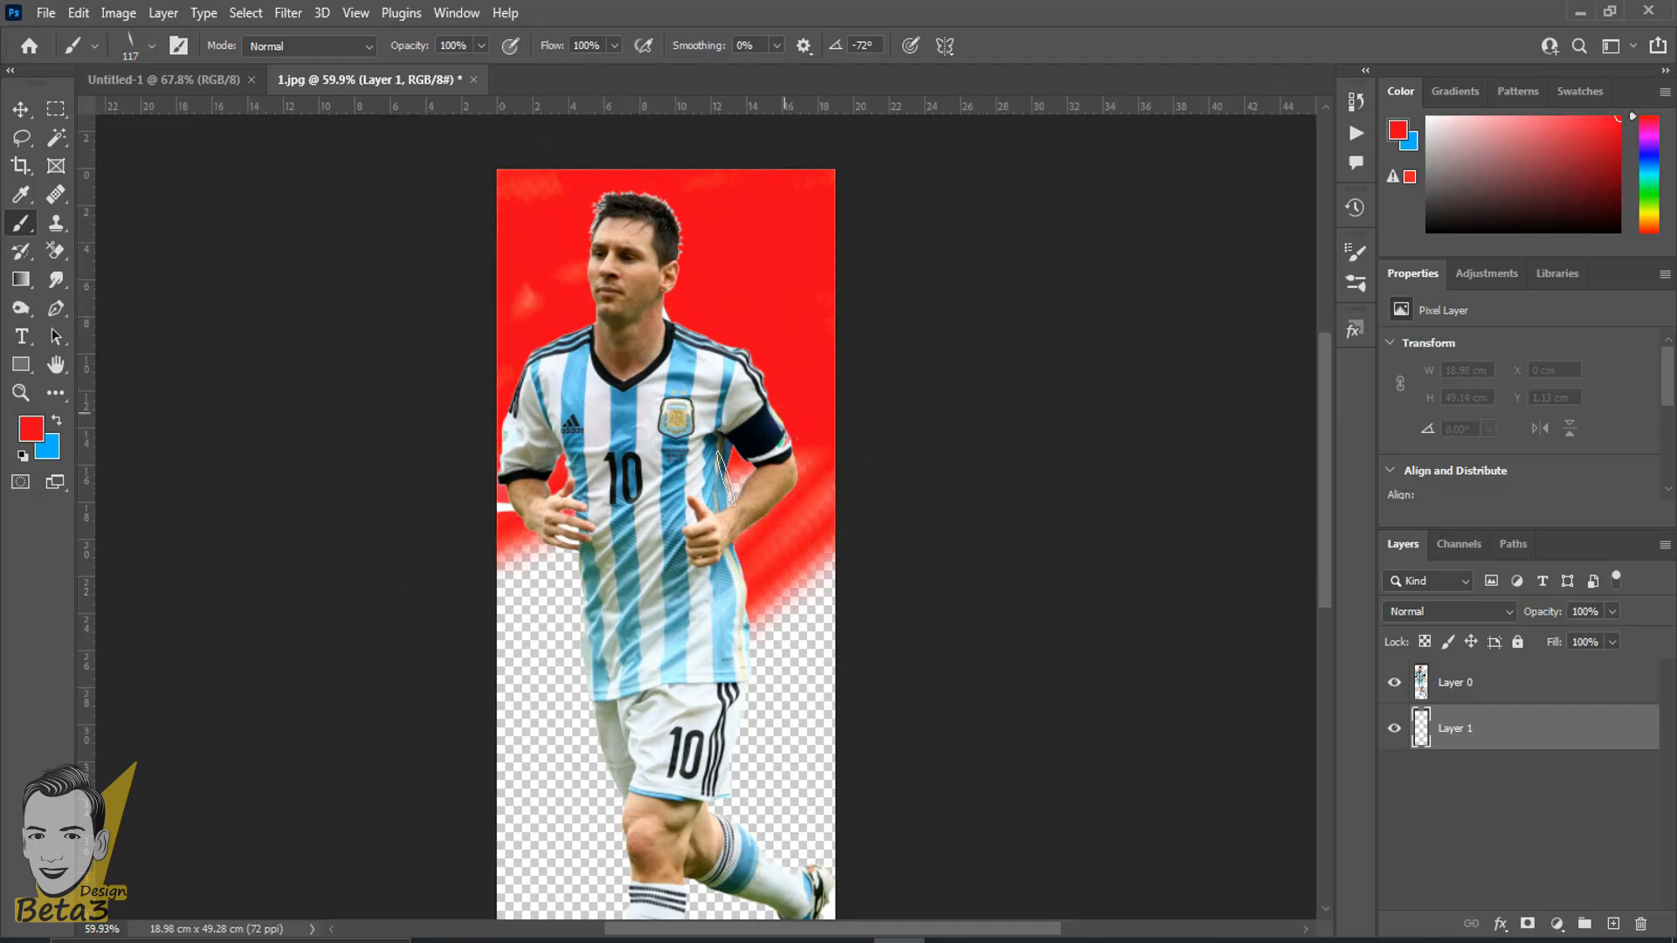
mouse_move(524, 576)
left_mouse_down()
mouse_move(559, 642)
mouse_move(786, 681)
mouse_move(812, 612)
mouse_move(801, 620)
left_mouse_up()
key("ctrl+z")
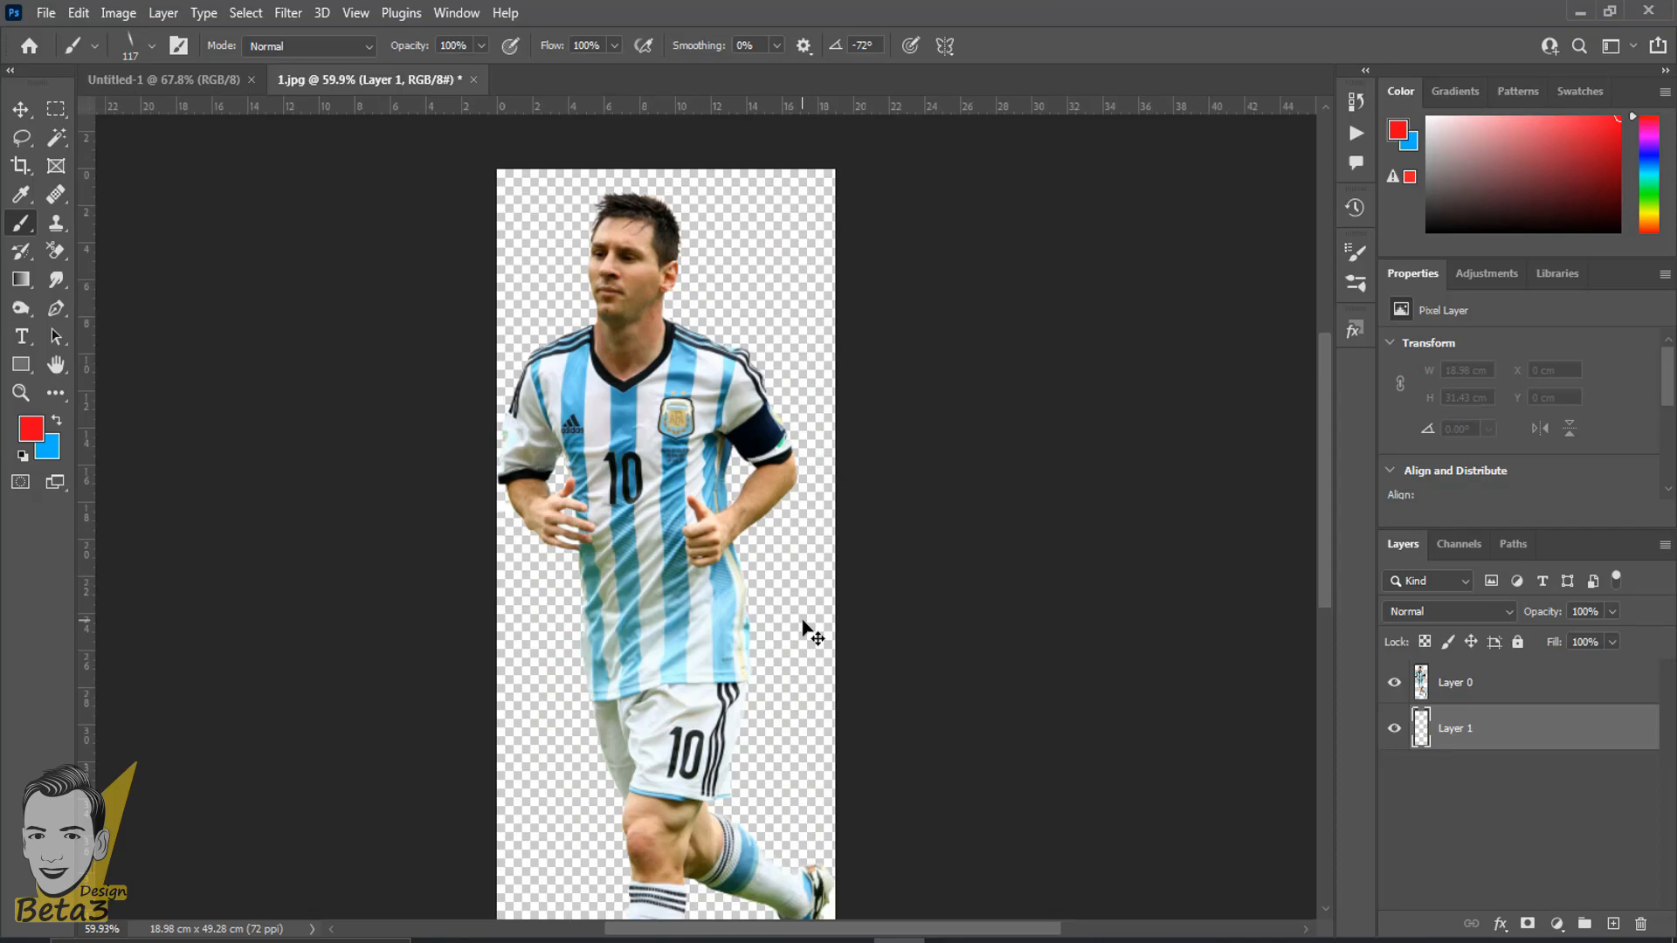
- Switch from the Brush to the Magic Eraser Tool, keeping the Photoshop window maximized
scroll(802, 620, "up", 3)
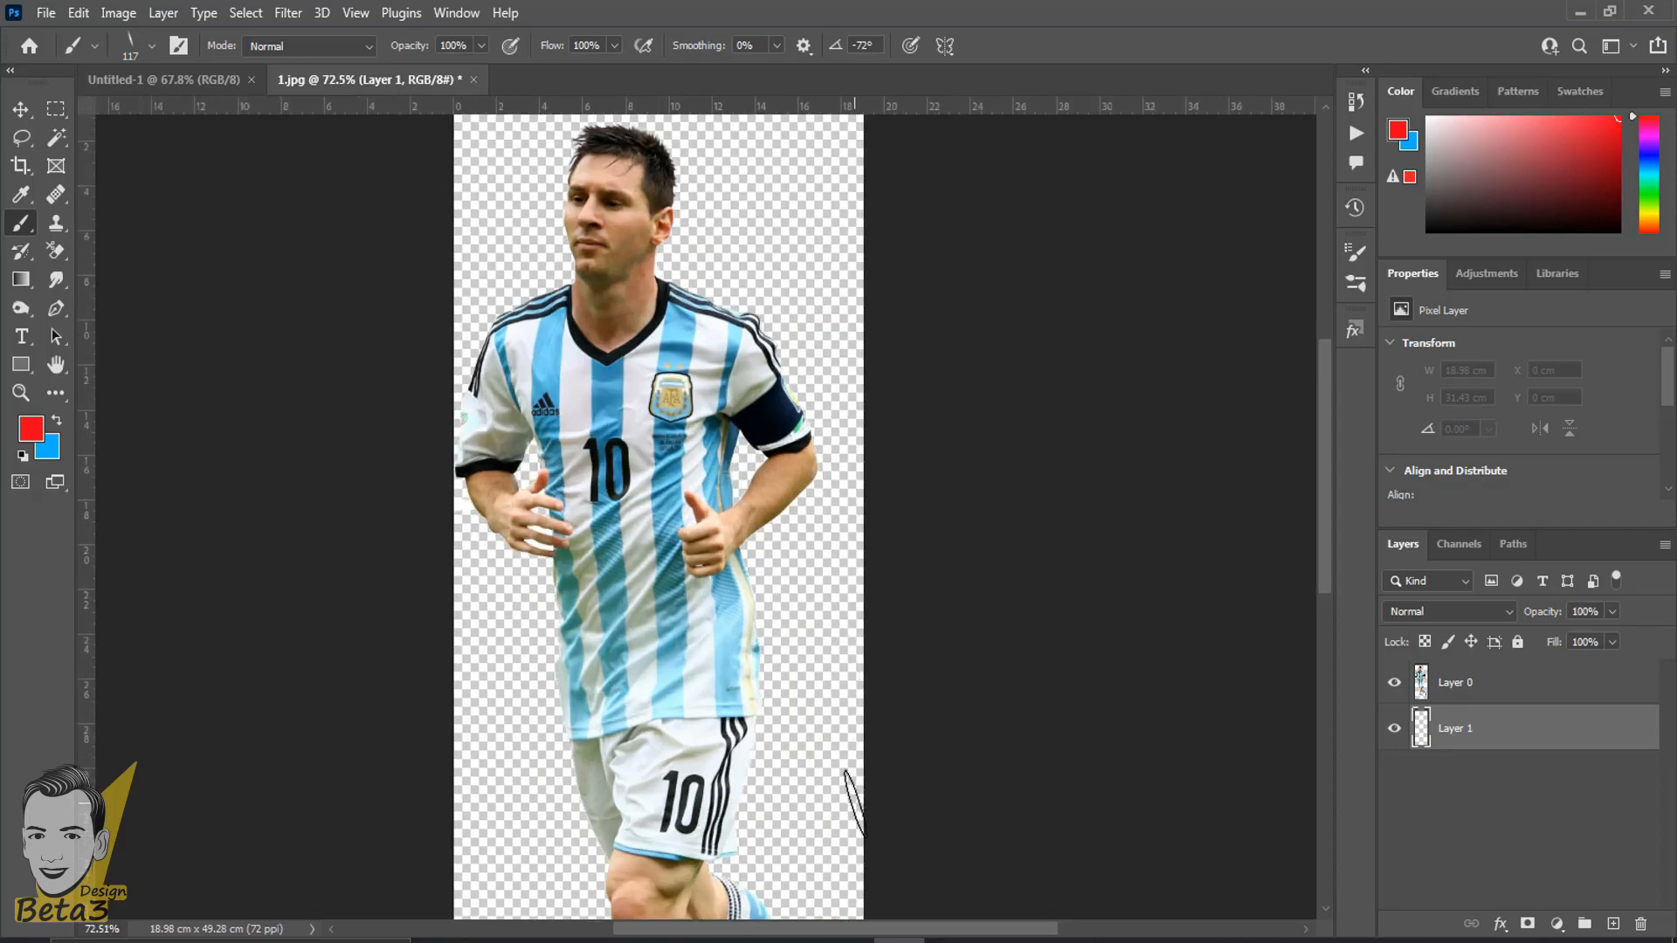
left_click(54, 252)
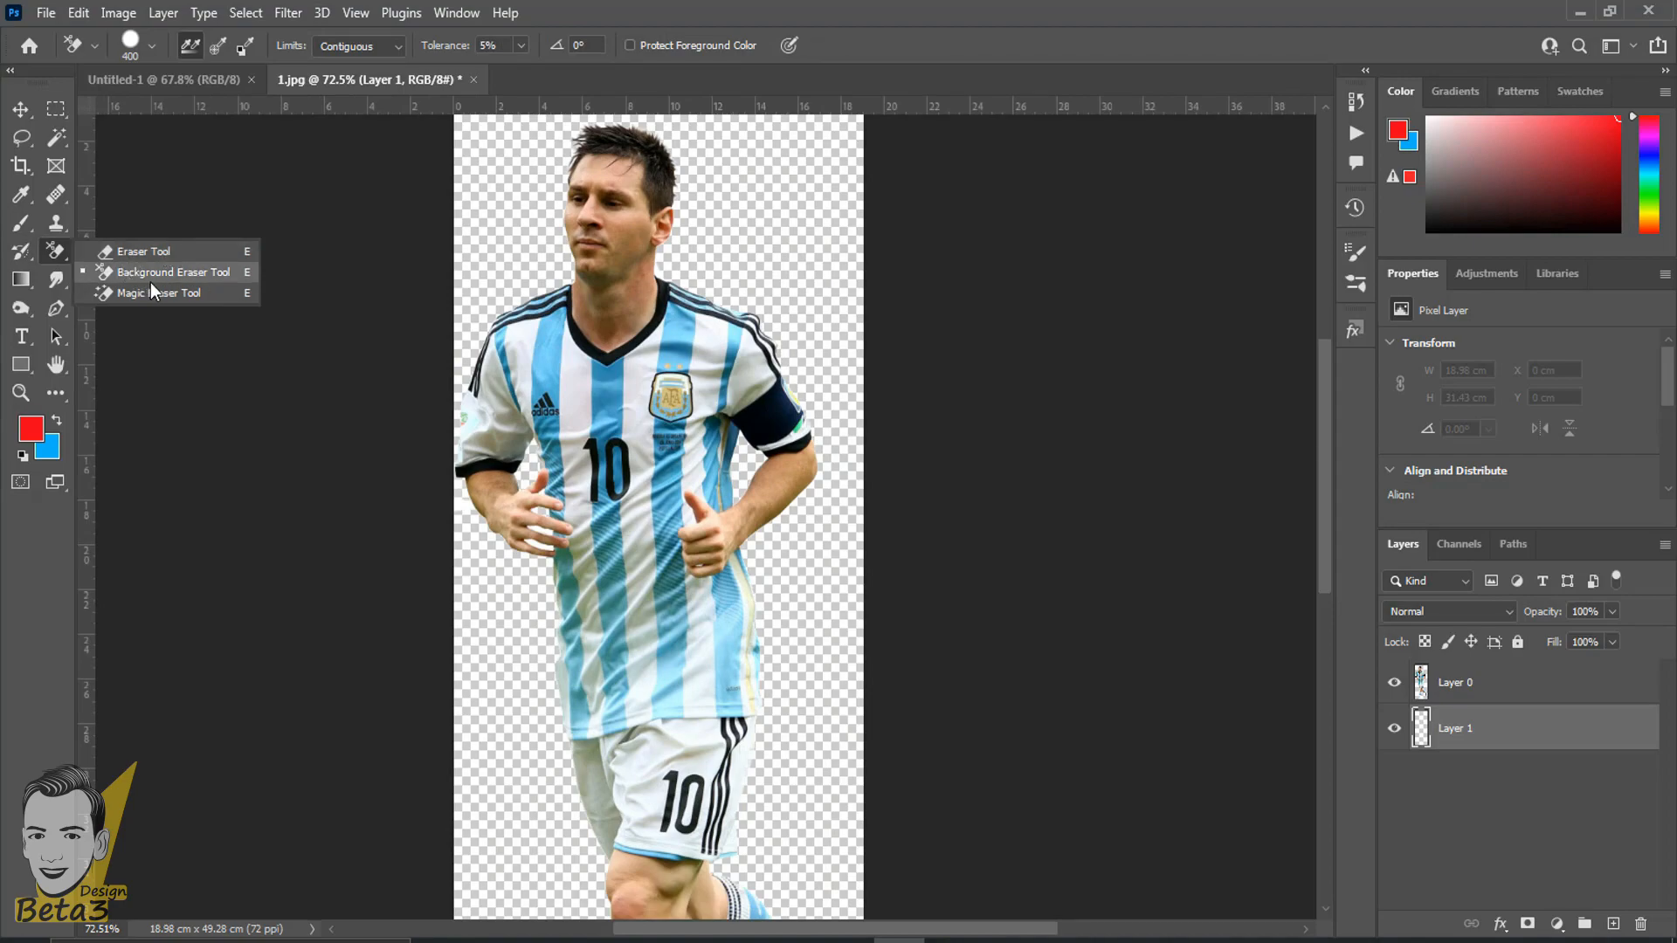
double_click(683, 7)
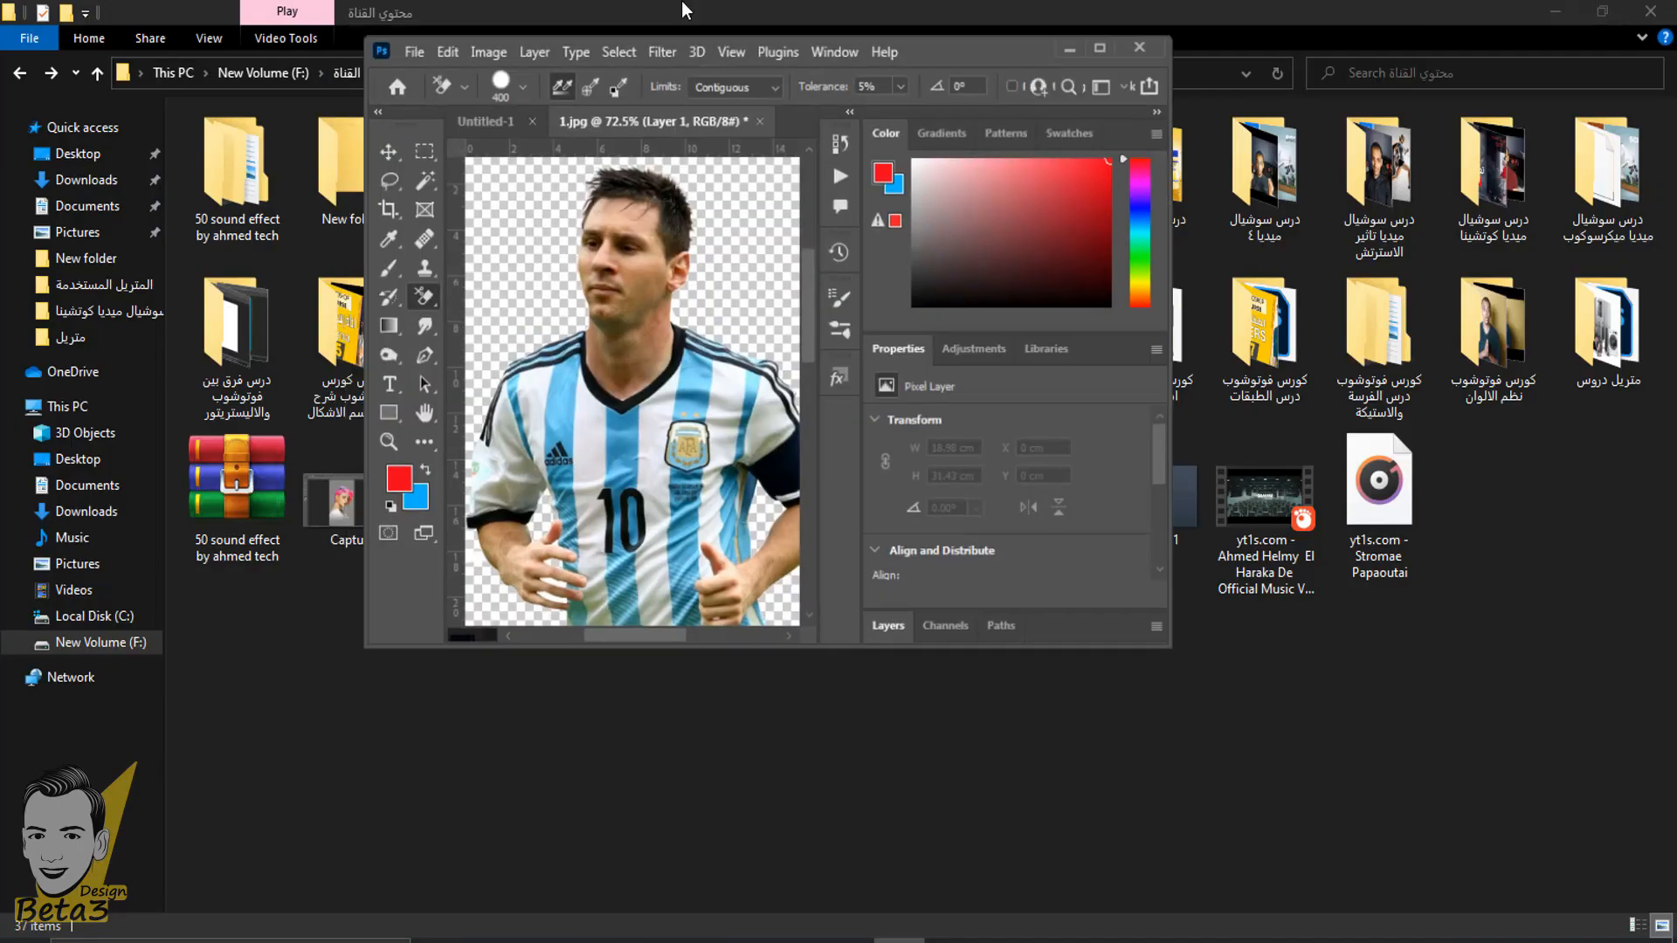
left_click(1112, 66)
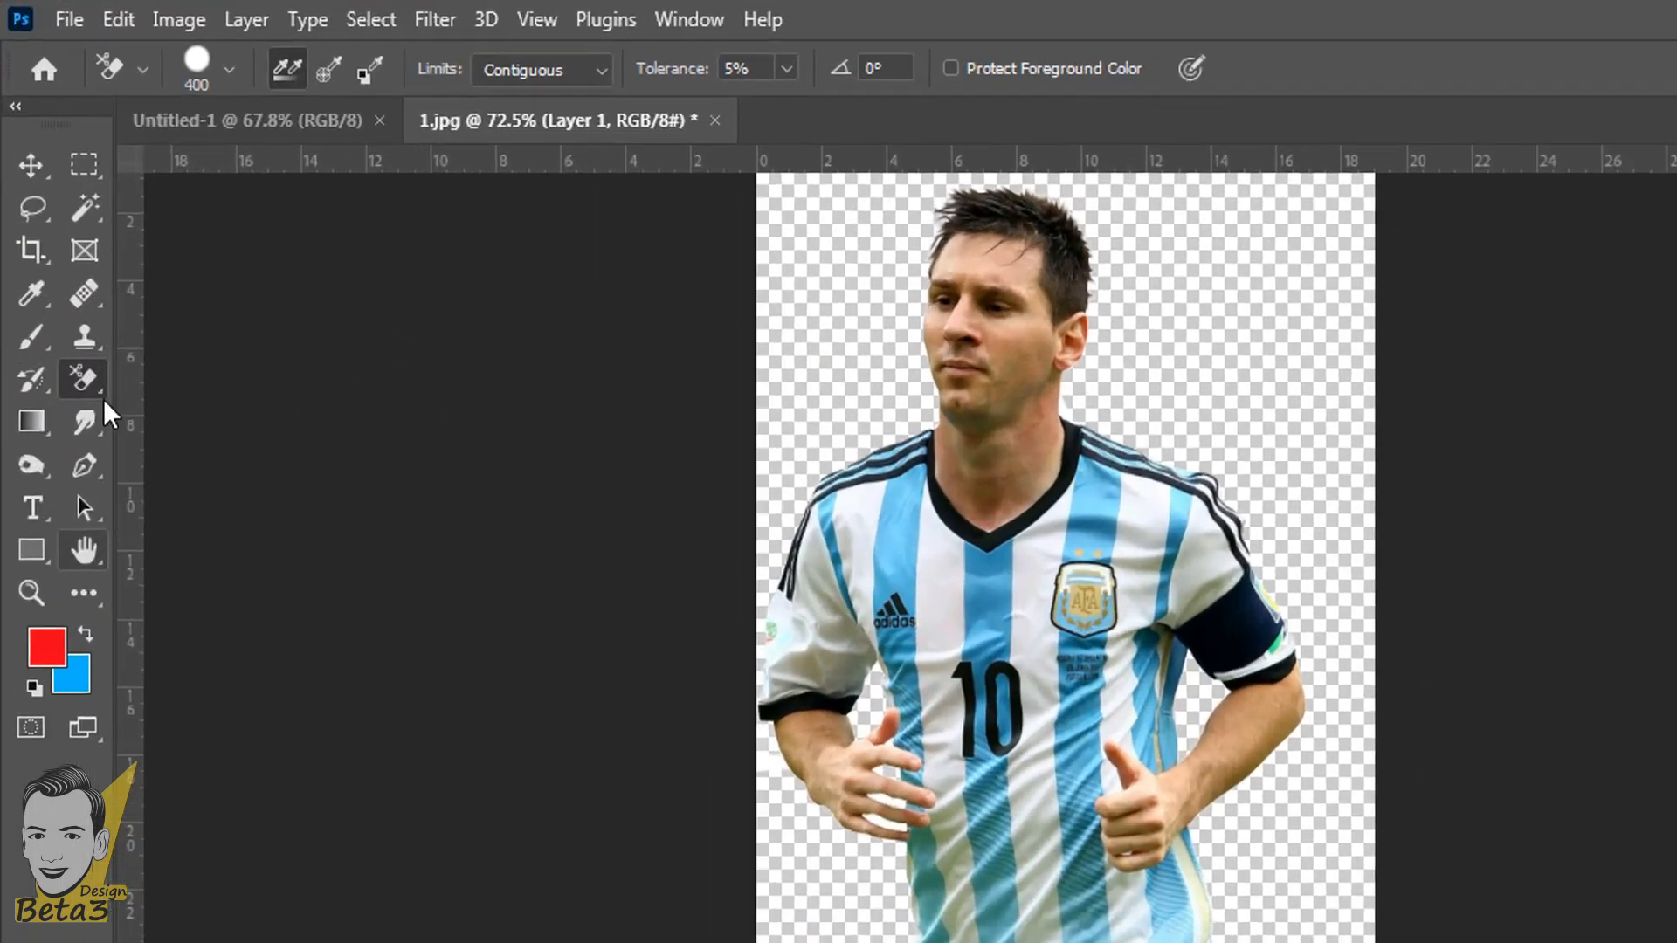
left_click(65, 260)
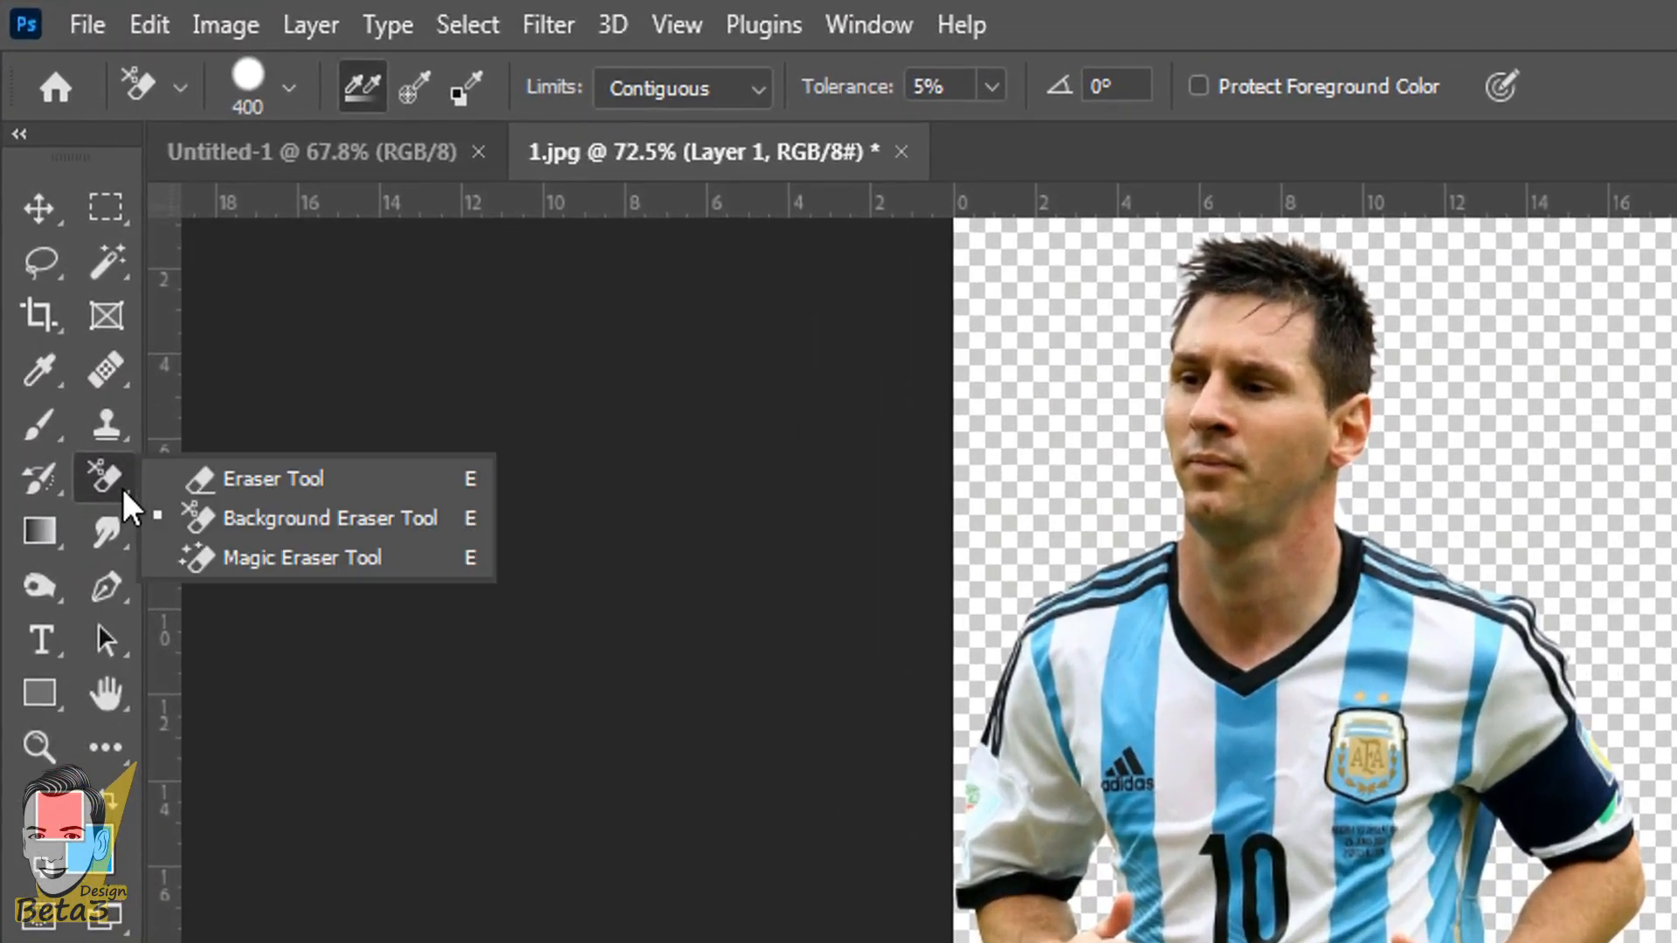
left_click(297, 563)
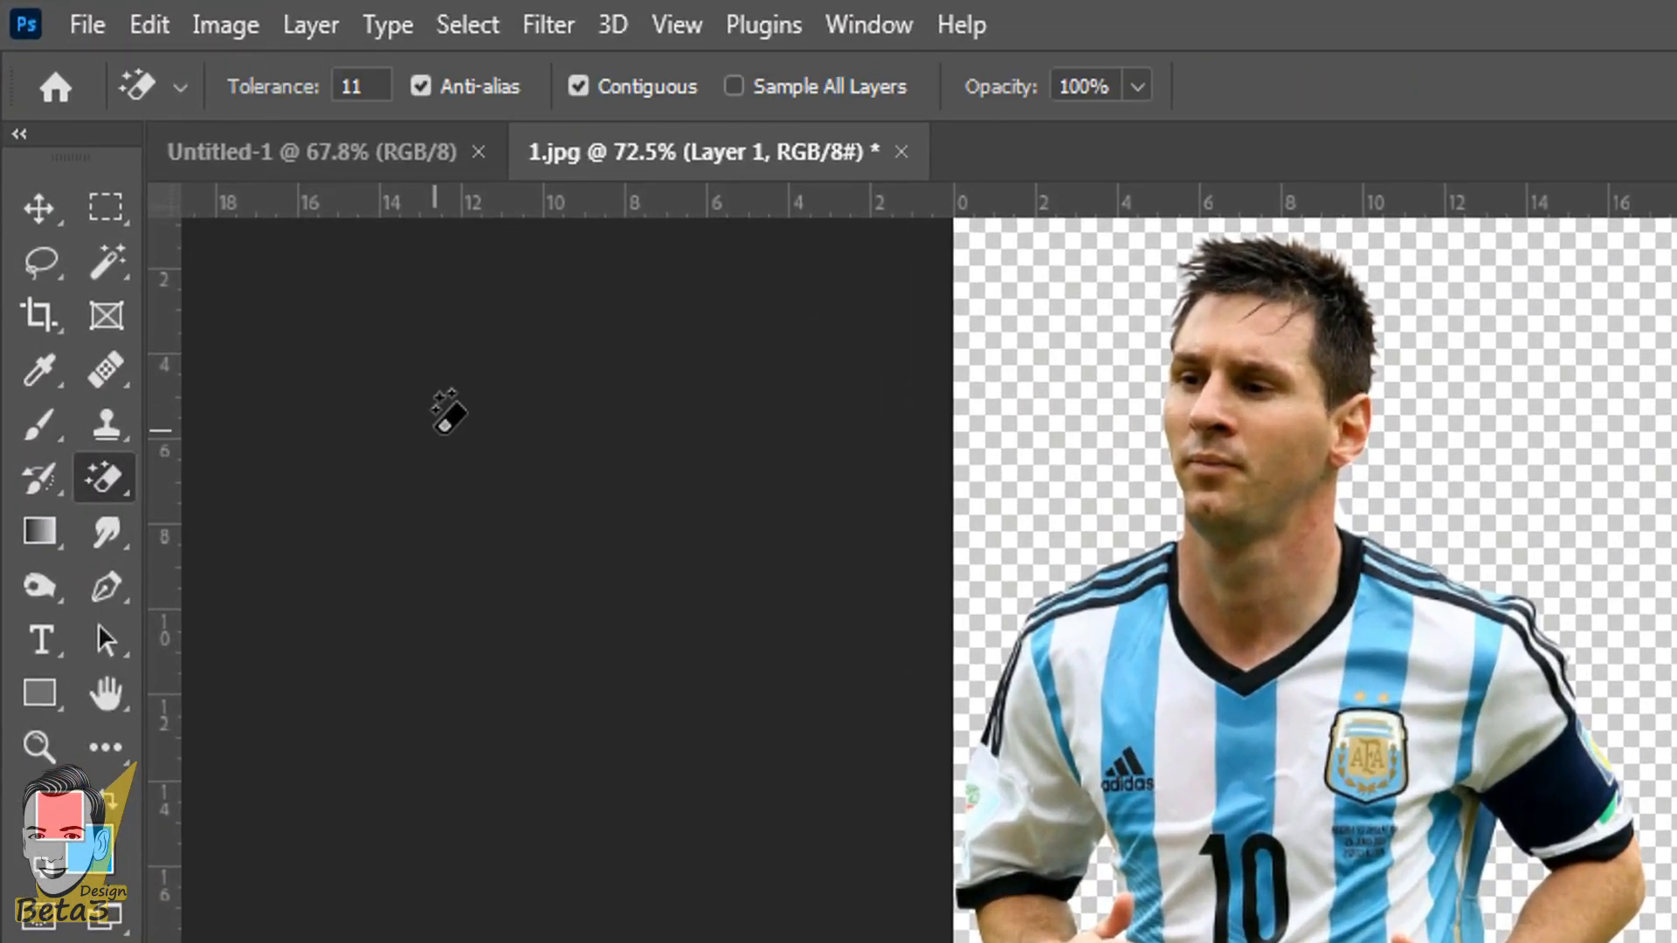
- Open the pngwing image of the player in the red kit
left_click(88, 24)
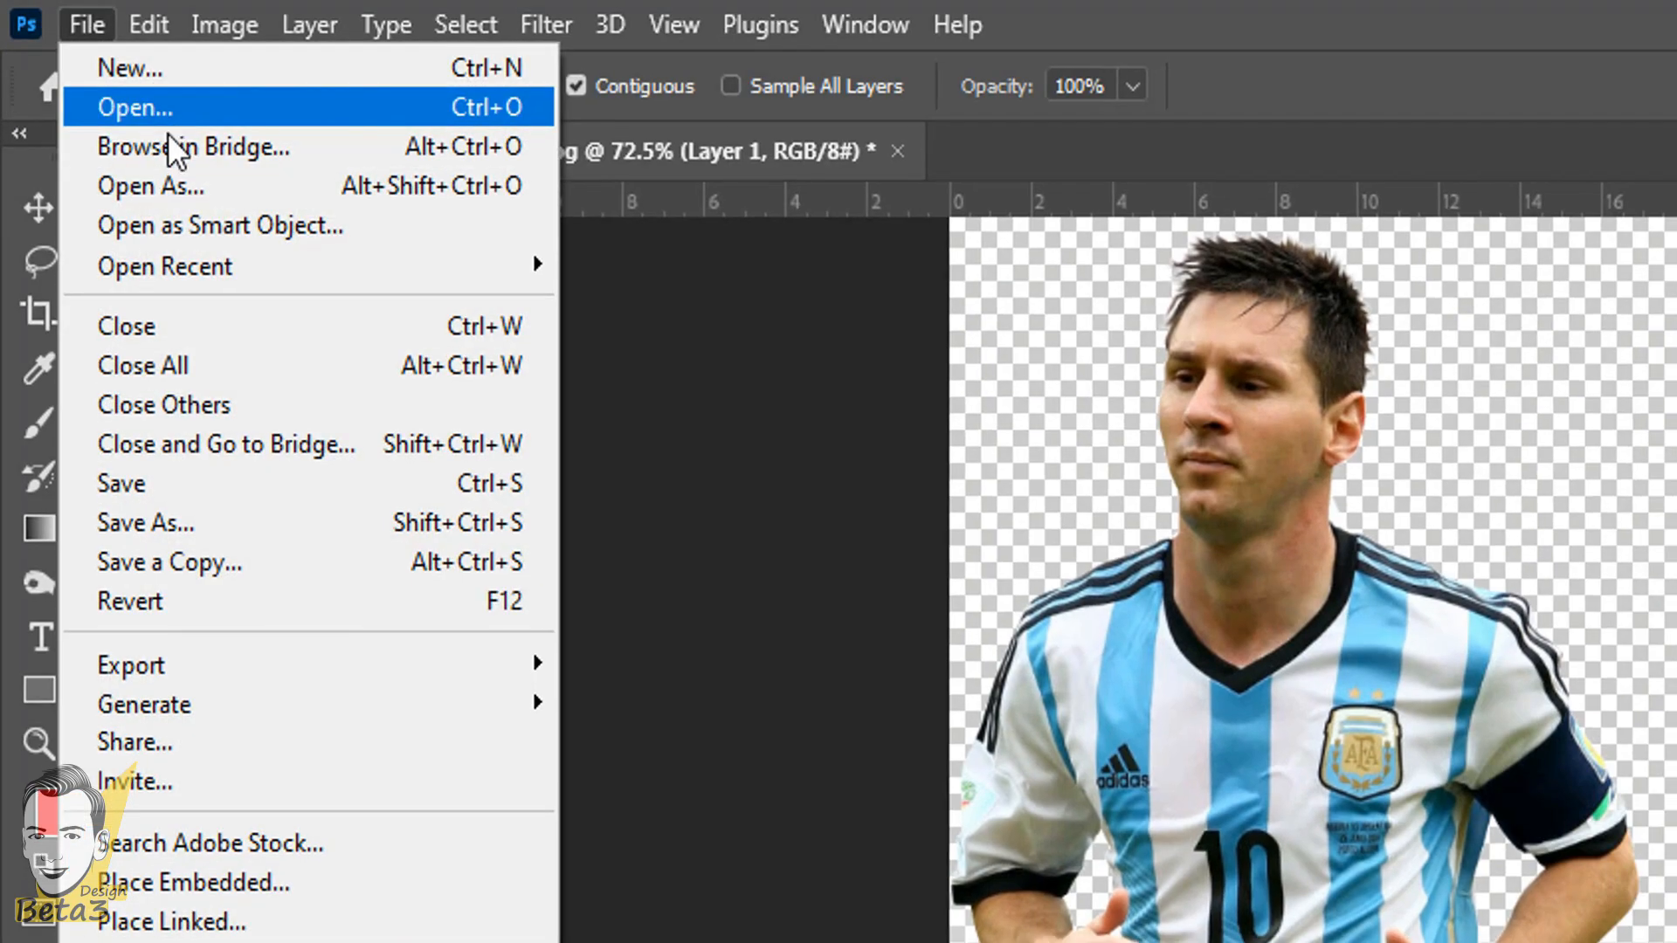
left_click(166, 107)
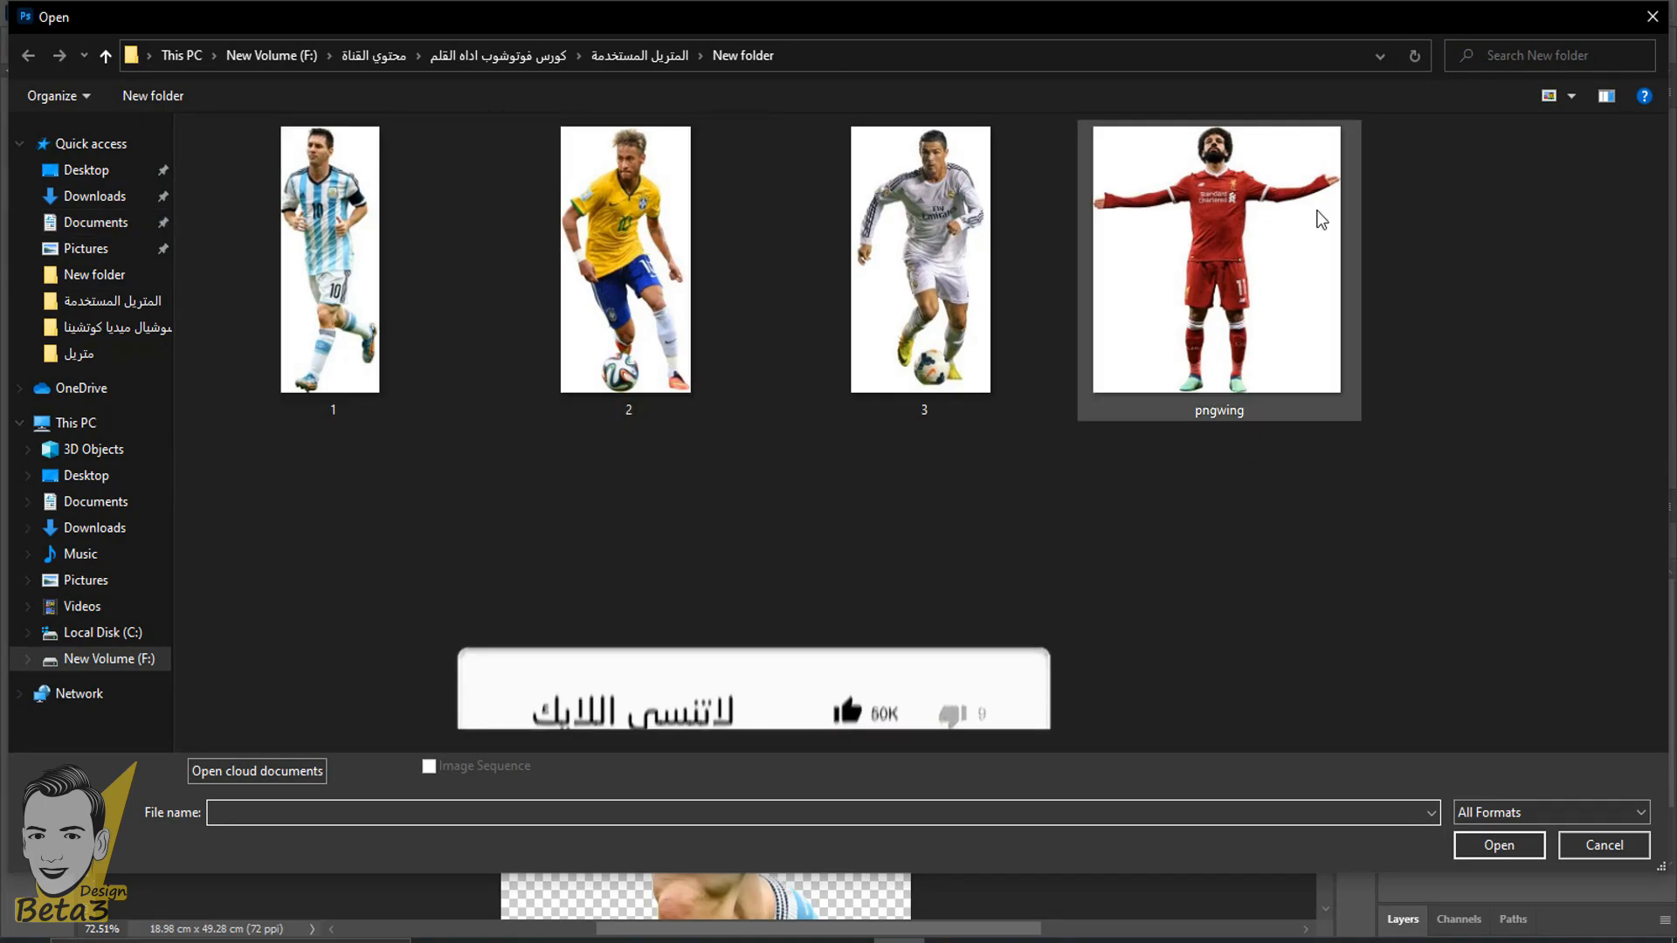
double_click(1242, 265)
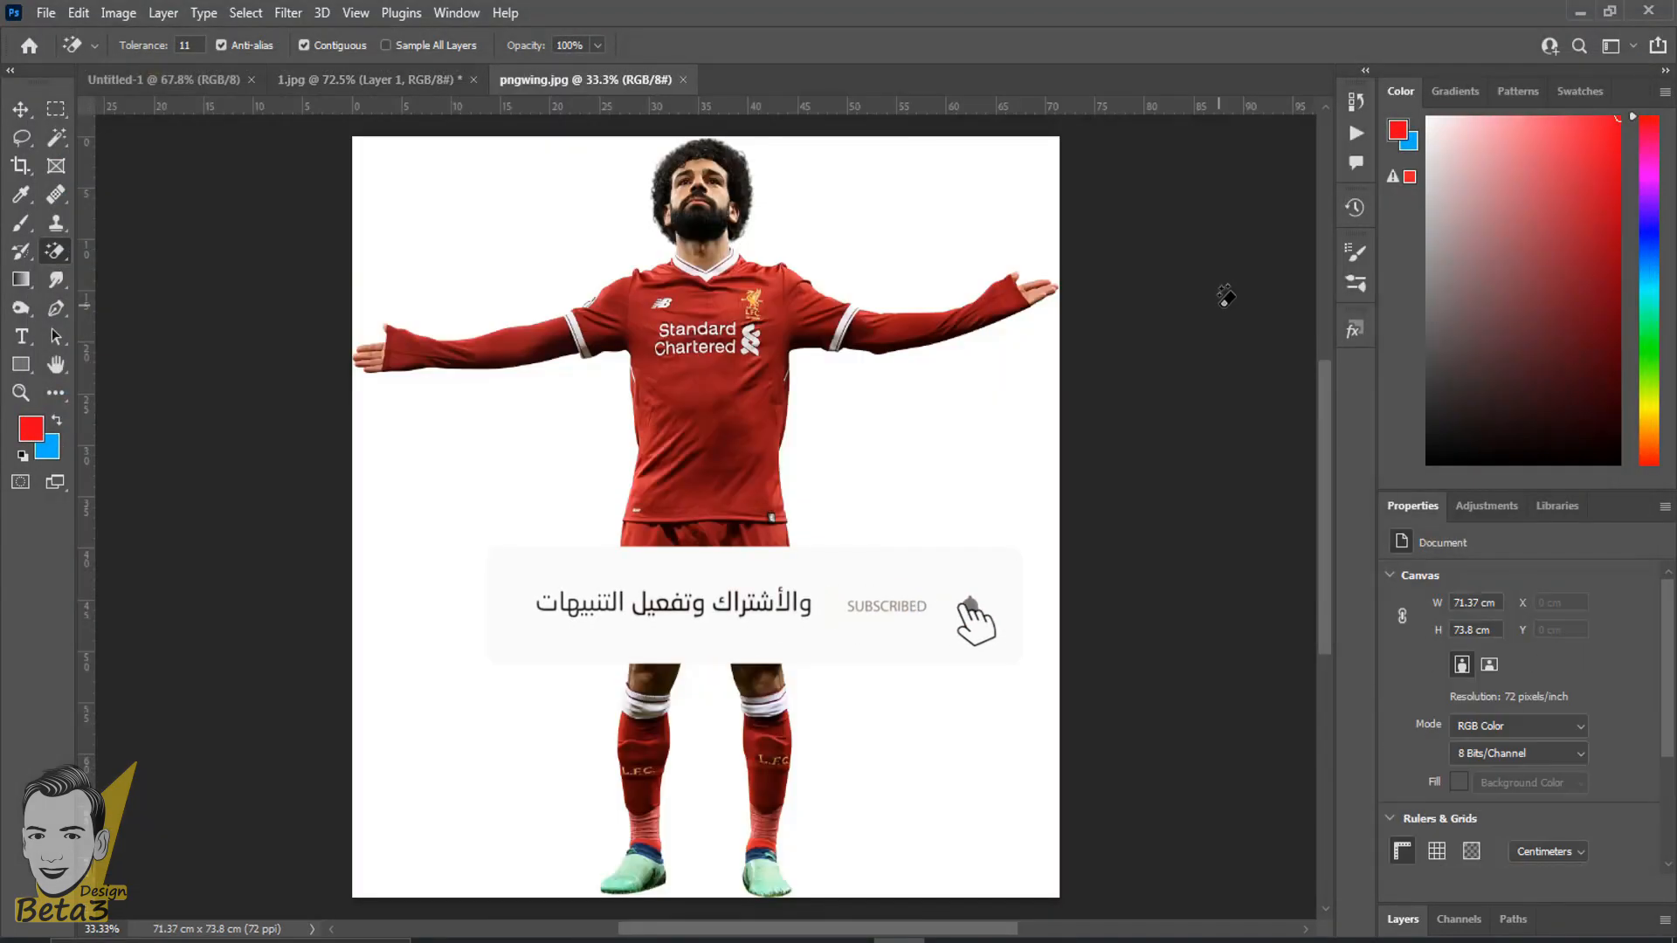
scroll(1153, 313, "up", 6)
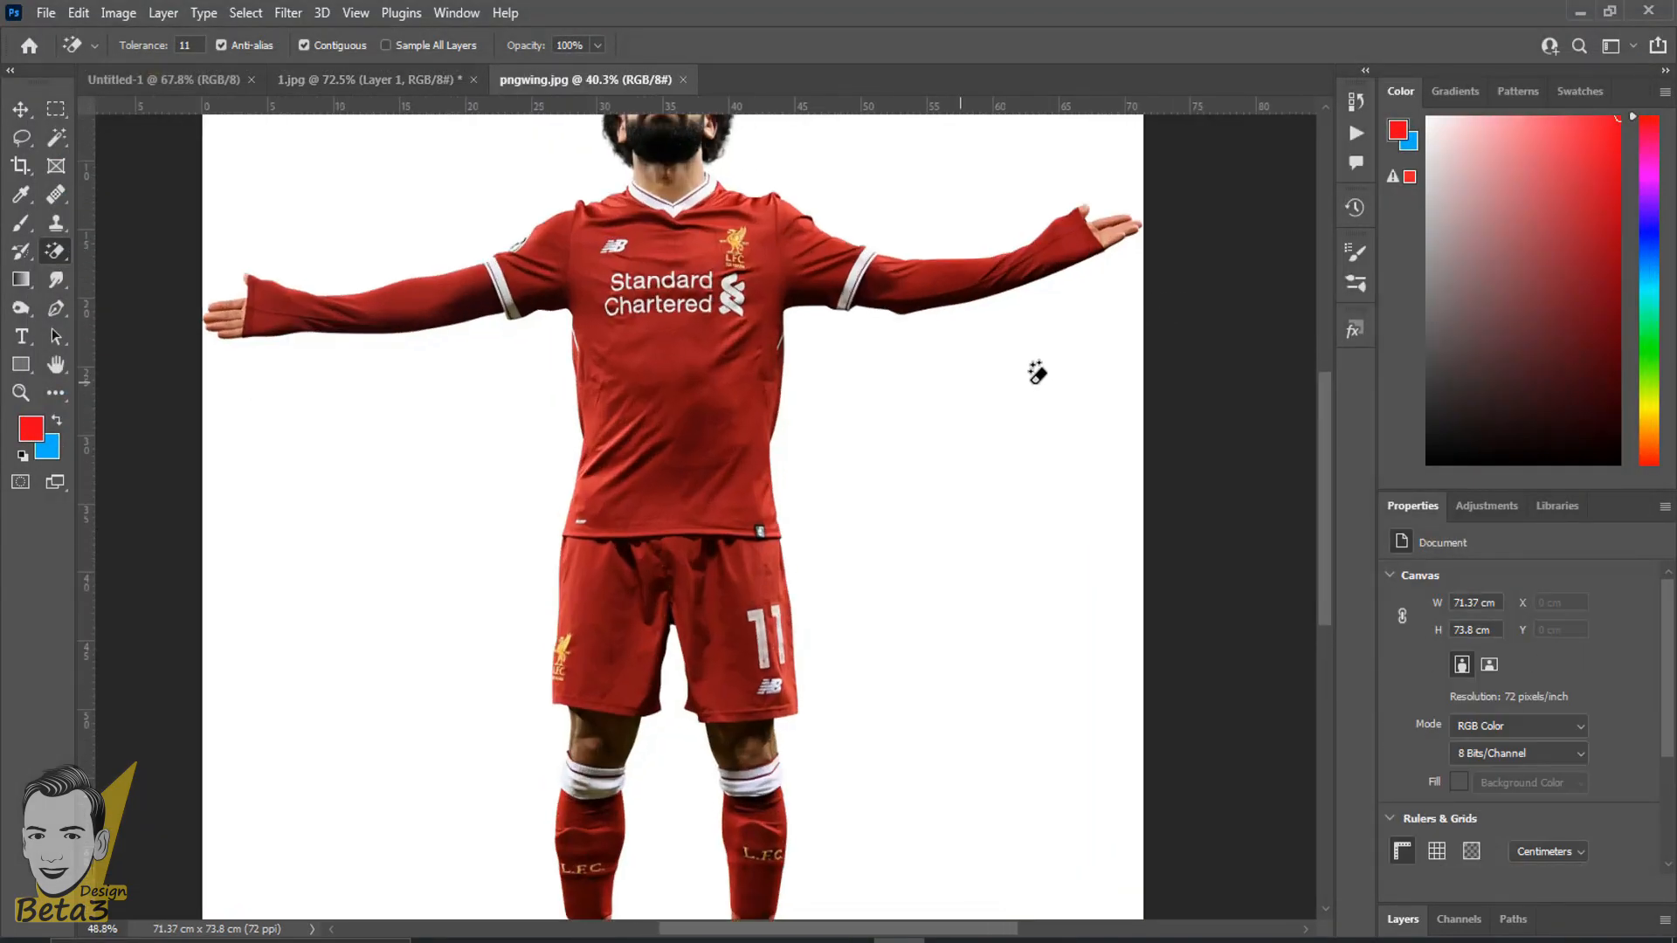
left_click_drag(846, 399, 929, 475)
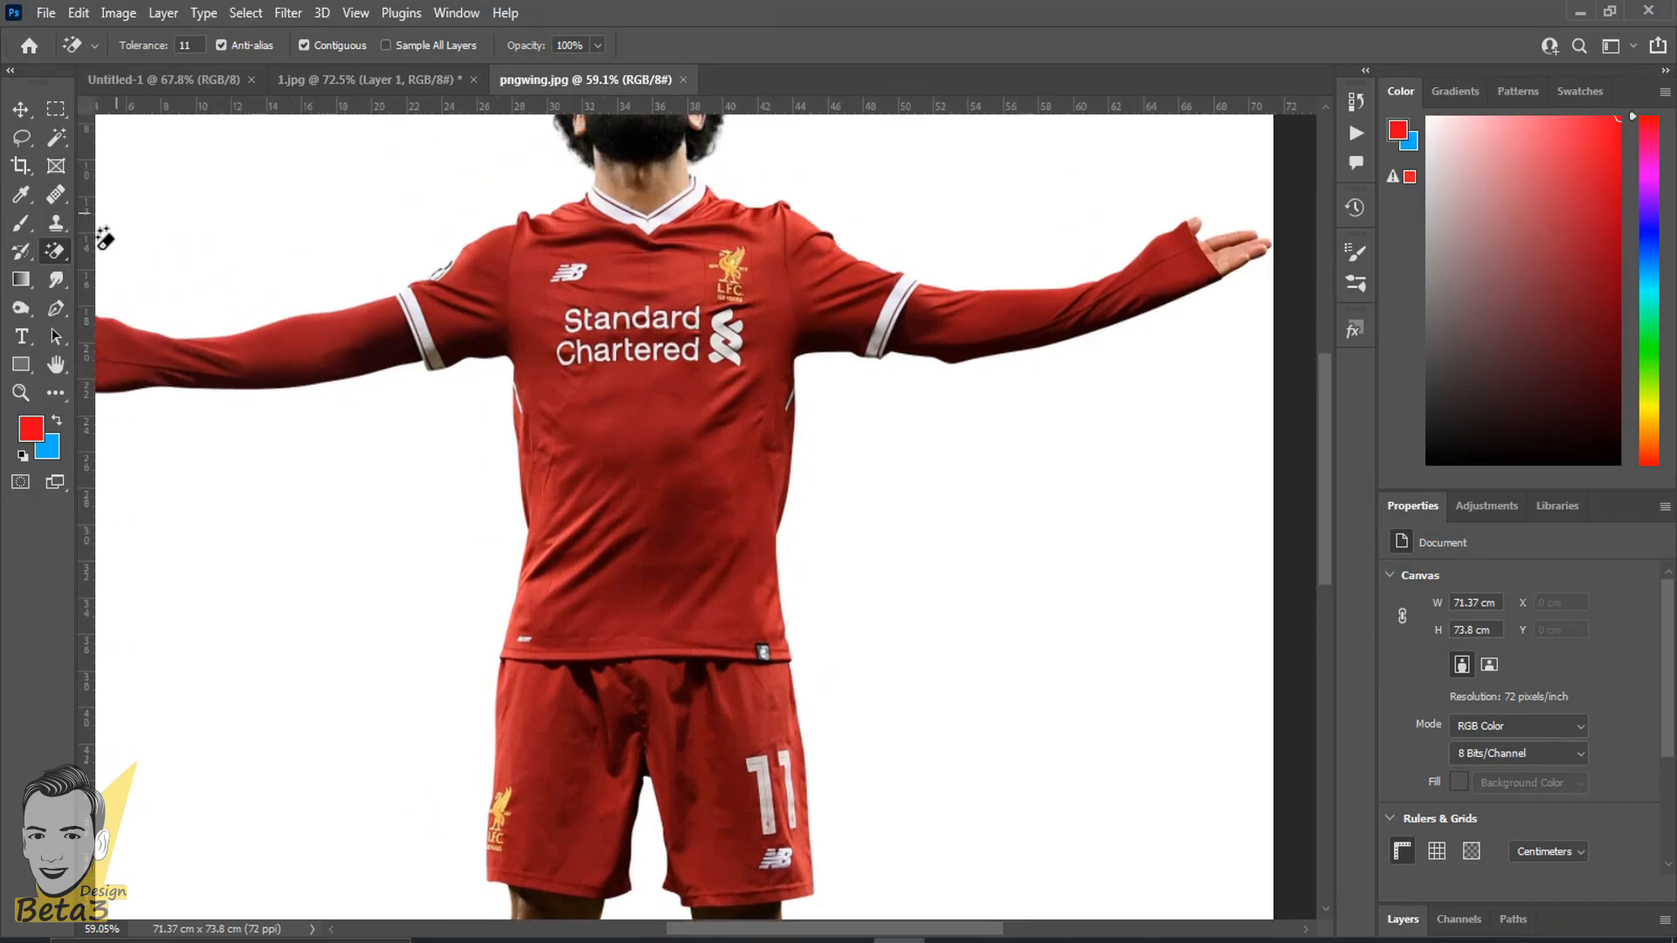
- Try the Background Eraser Tool at 5% tolerance on the white areas around the player's outstretched arm, and undo the erasing
right_click(54, 259)
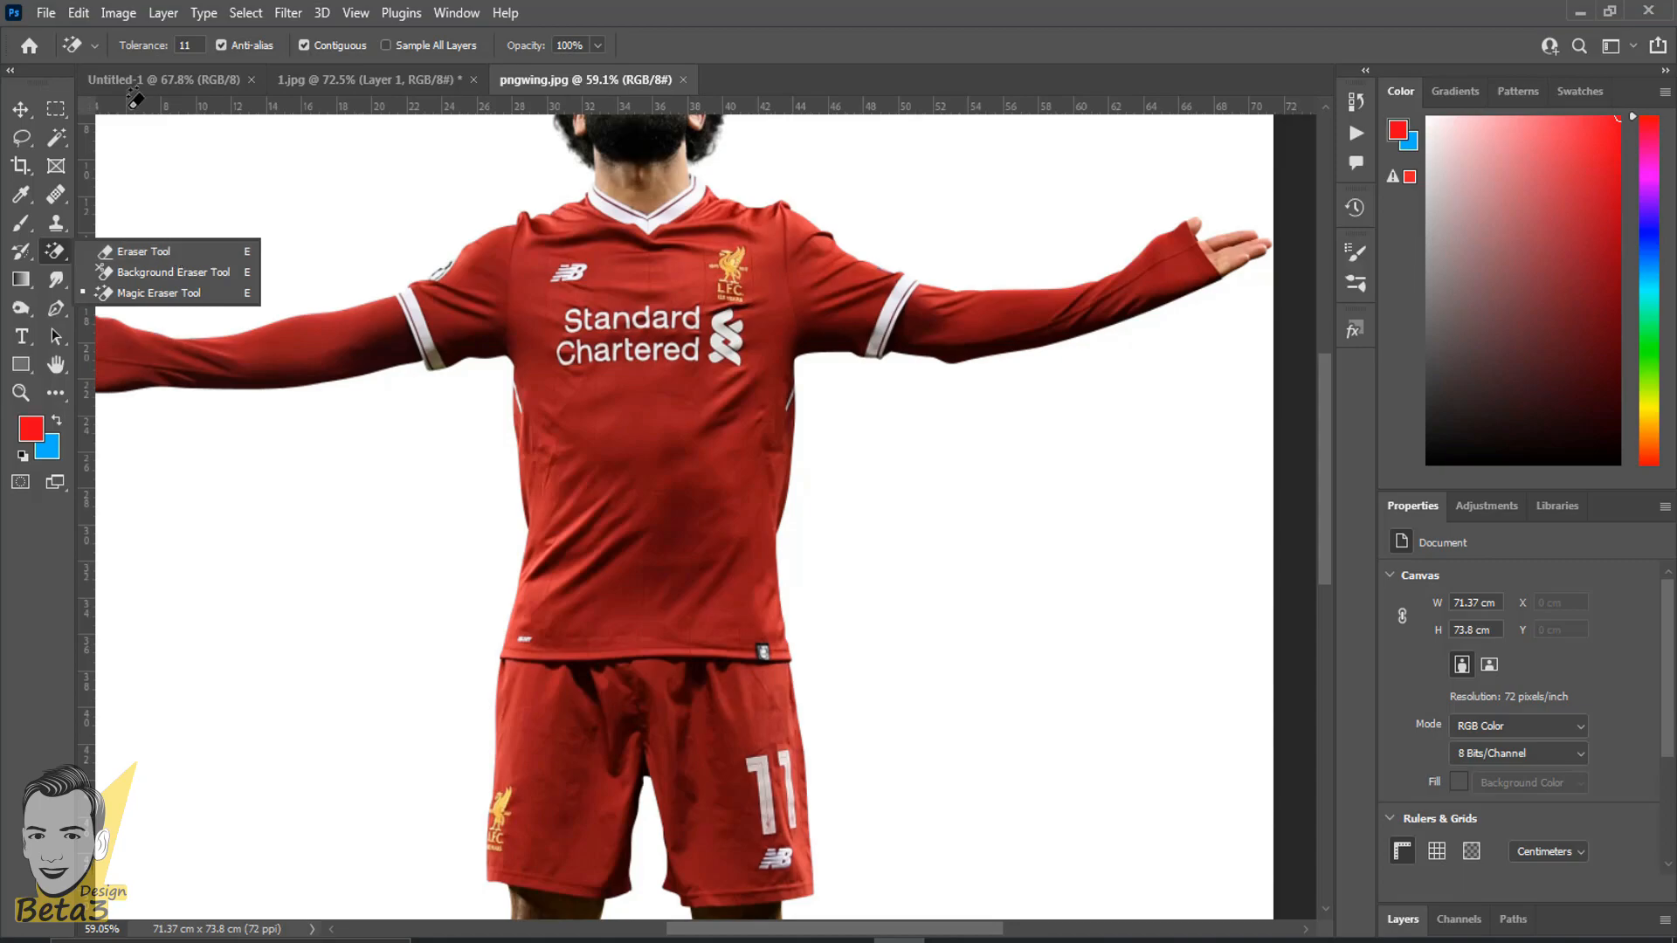
scroll(187, 187, "down", 2)
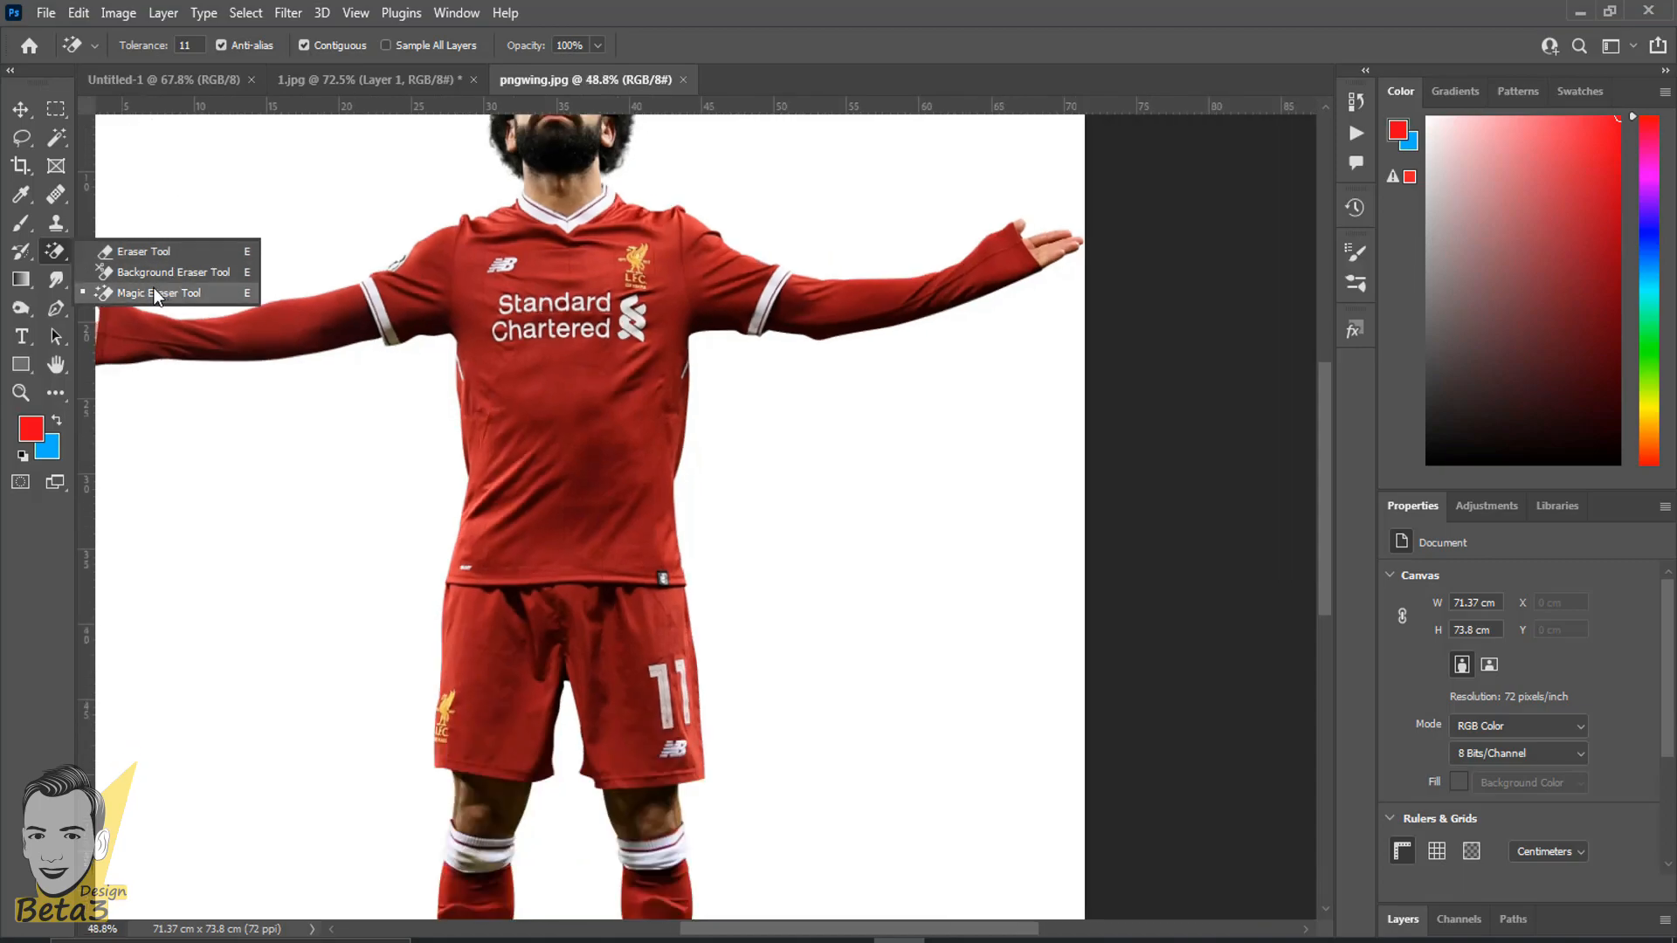
left_click(149, 274)
left_click_drag(832, 187, 891, 223)
left_click(957, 440)
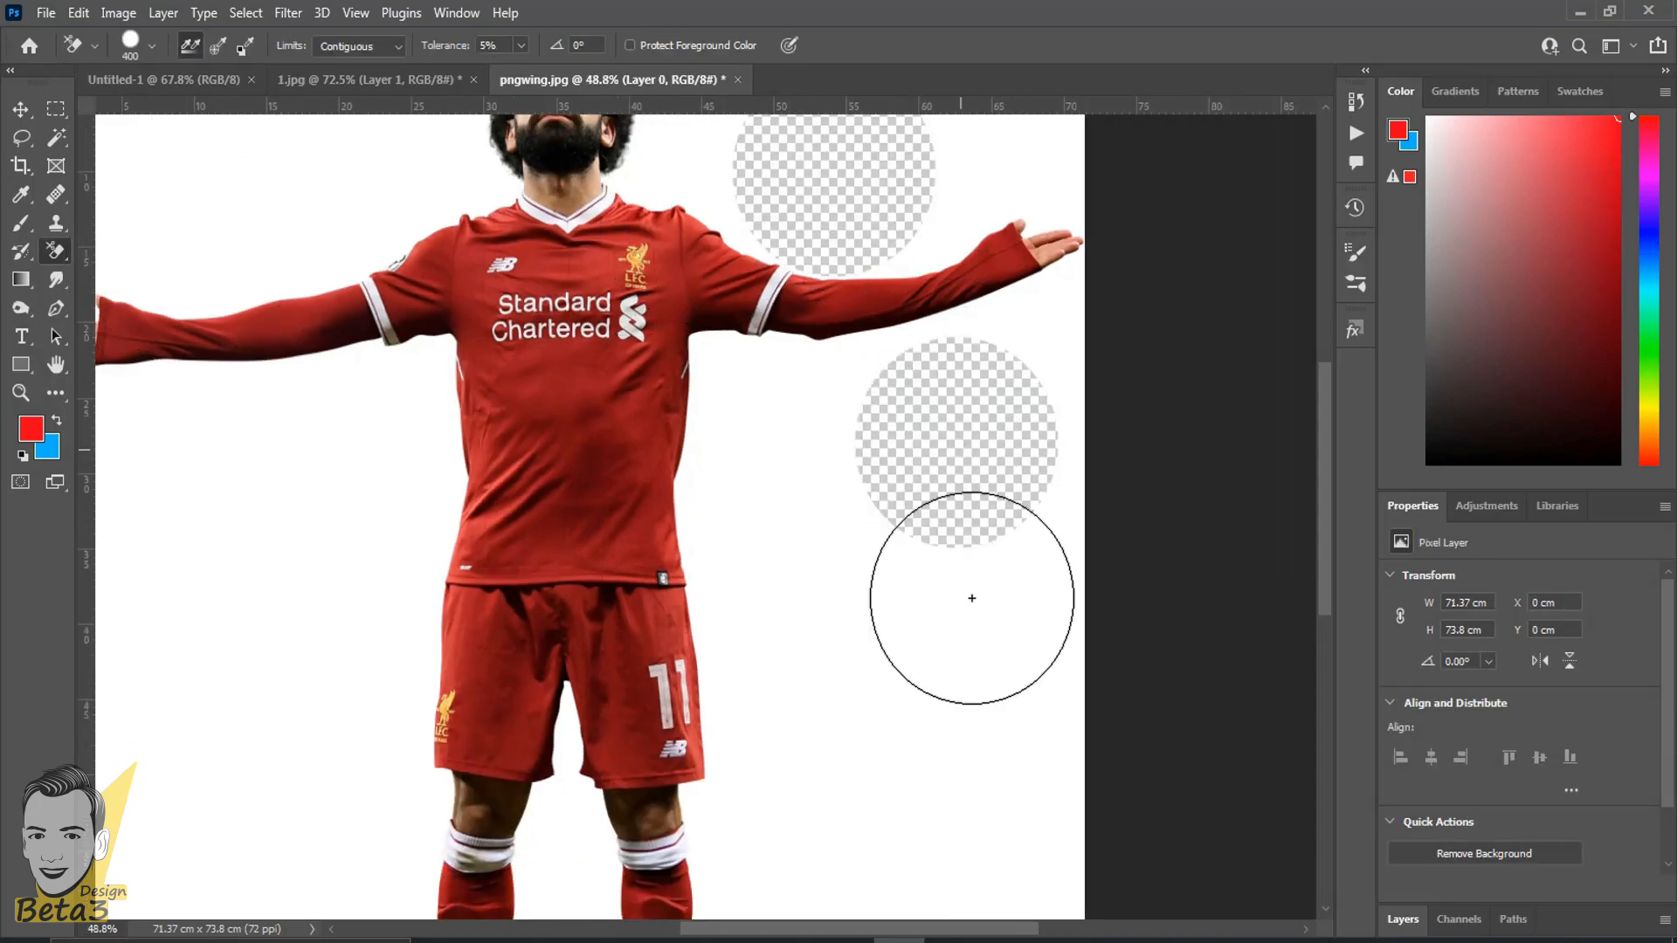
key("ctrl+z")
left_click(1013, 188)
key("ctrl+z")
key("ctrl+z")
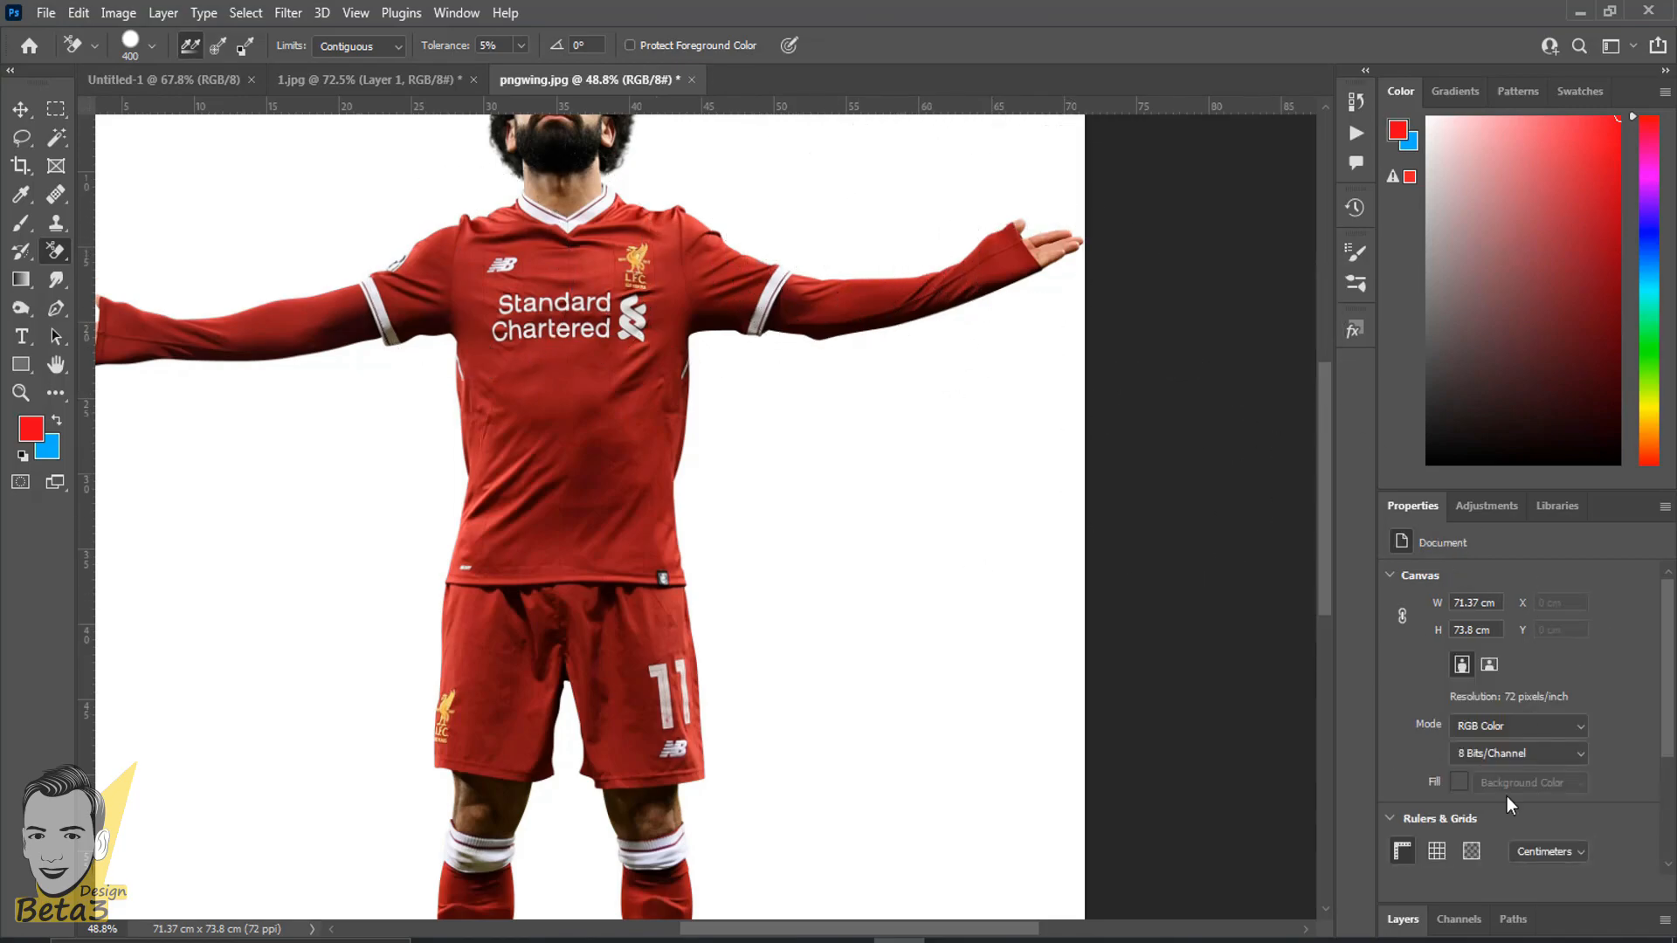
- Show the layer list and switch to the Magic Eraser Tool
left_click(1402, 919)
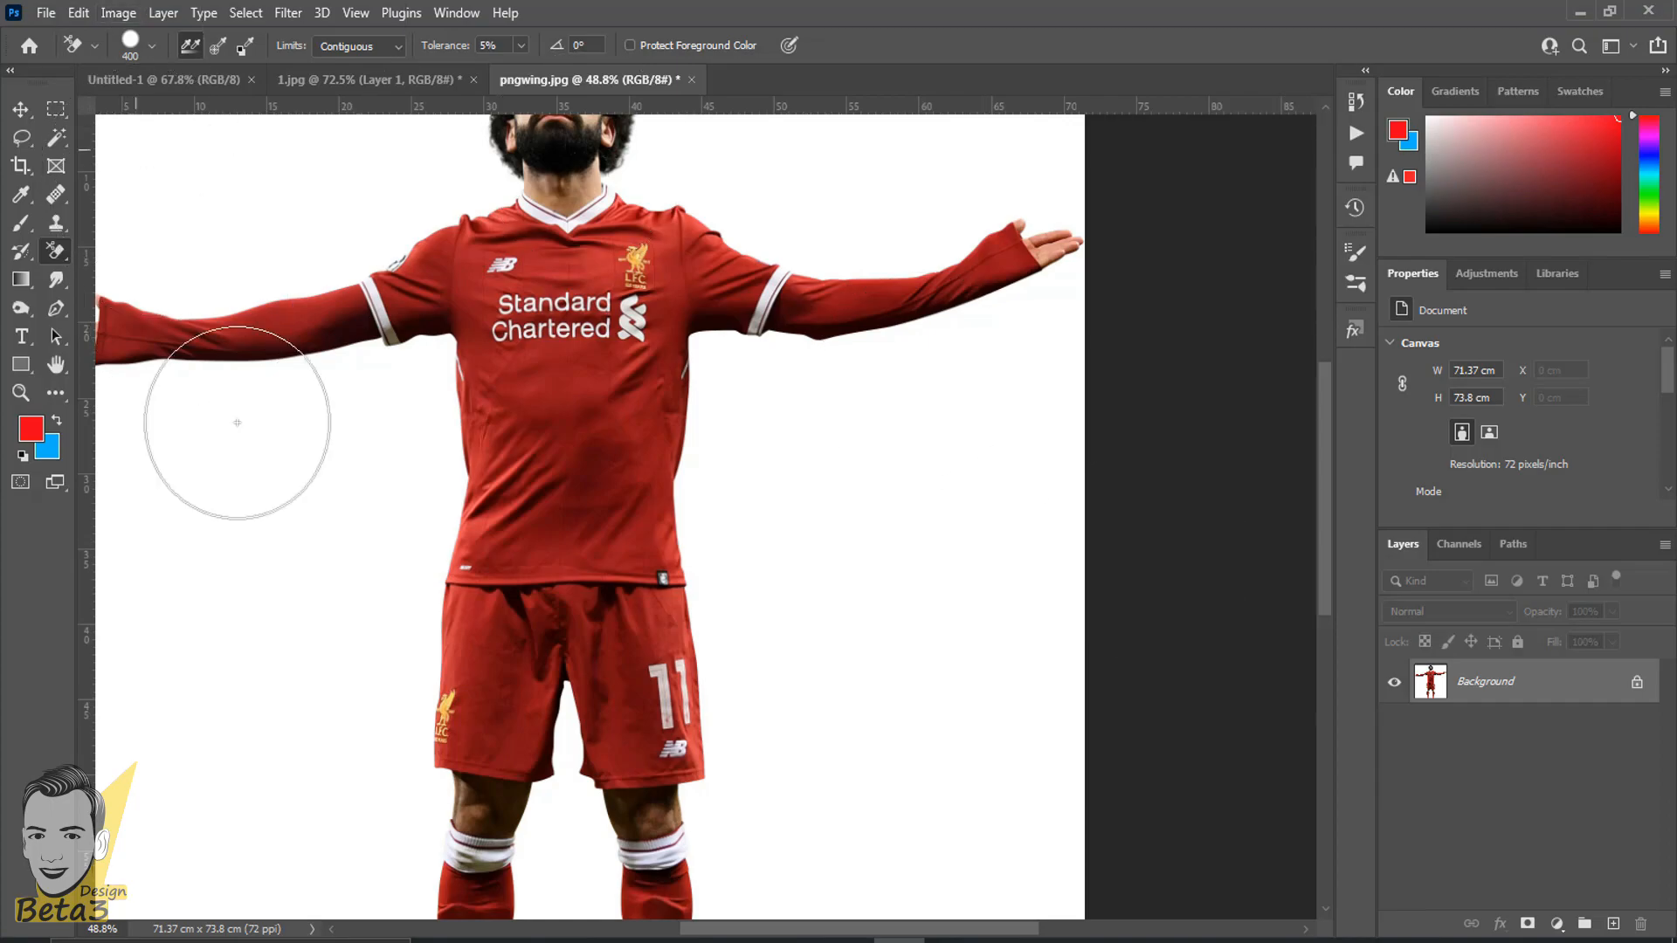
scroll(232, 411, "down", 1)
right_click(55, 251)
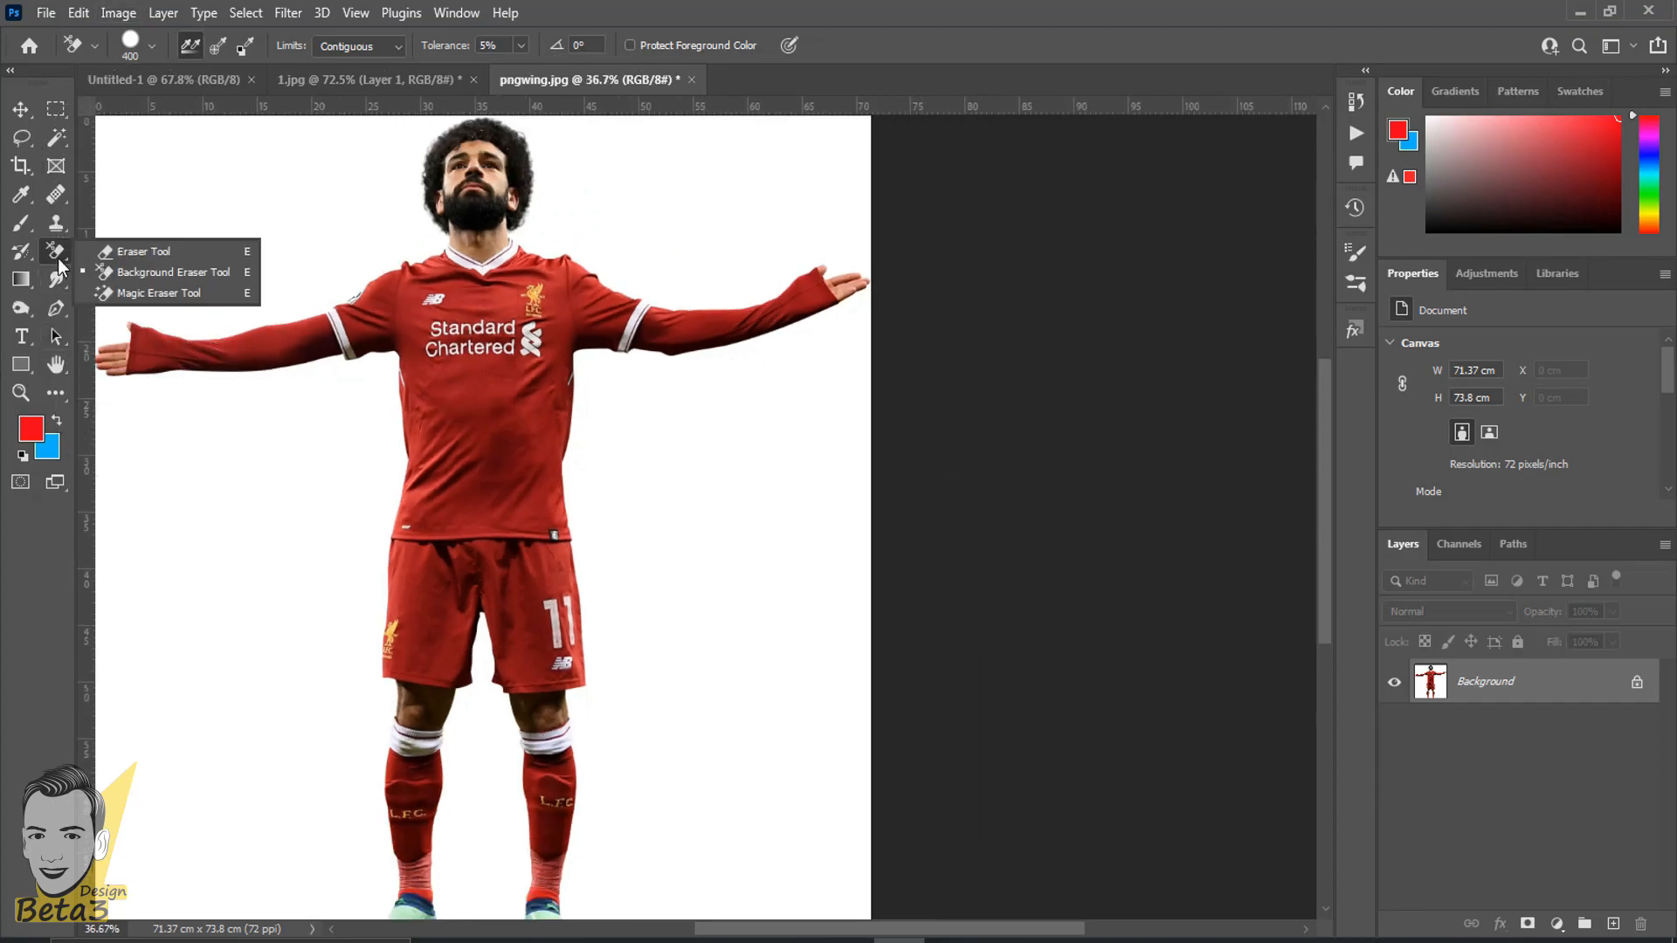
left_click(147, 295)
left_click_drag(320, 276, 370, 196)
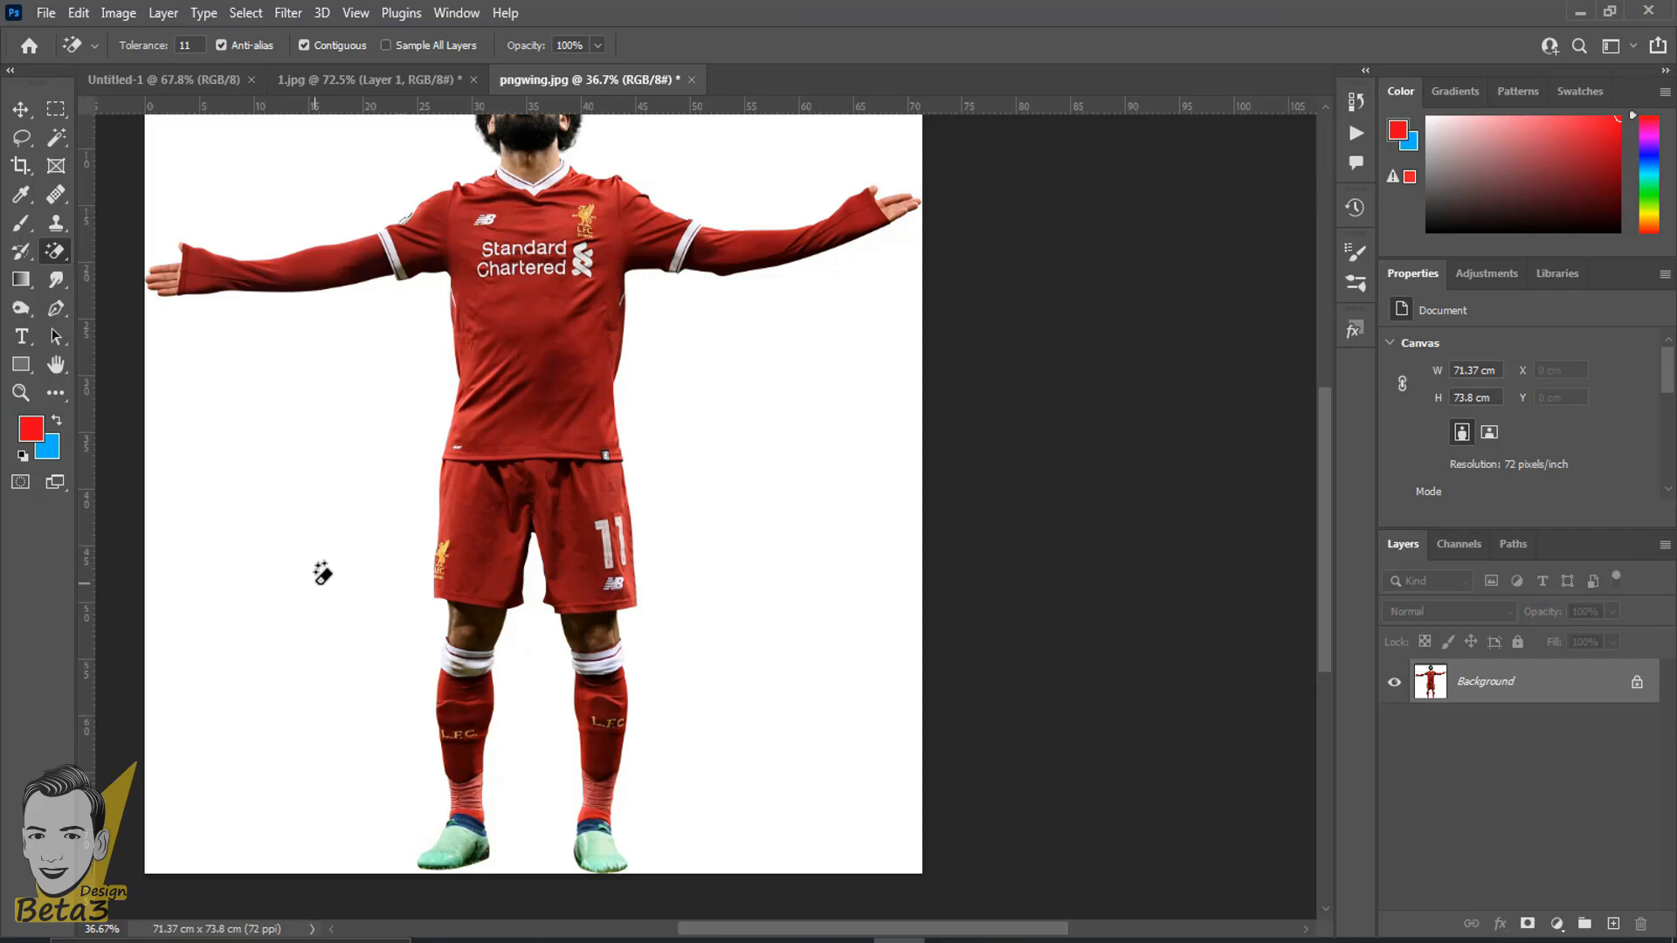
- Try erasing the white background above the player's arms at tolerance 11, inspect the collar, repeat the erasing, and undo it
left_click(760, 169)
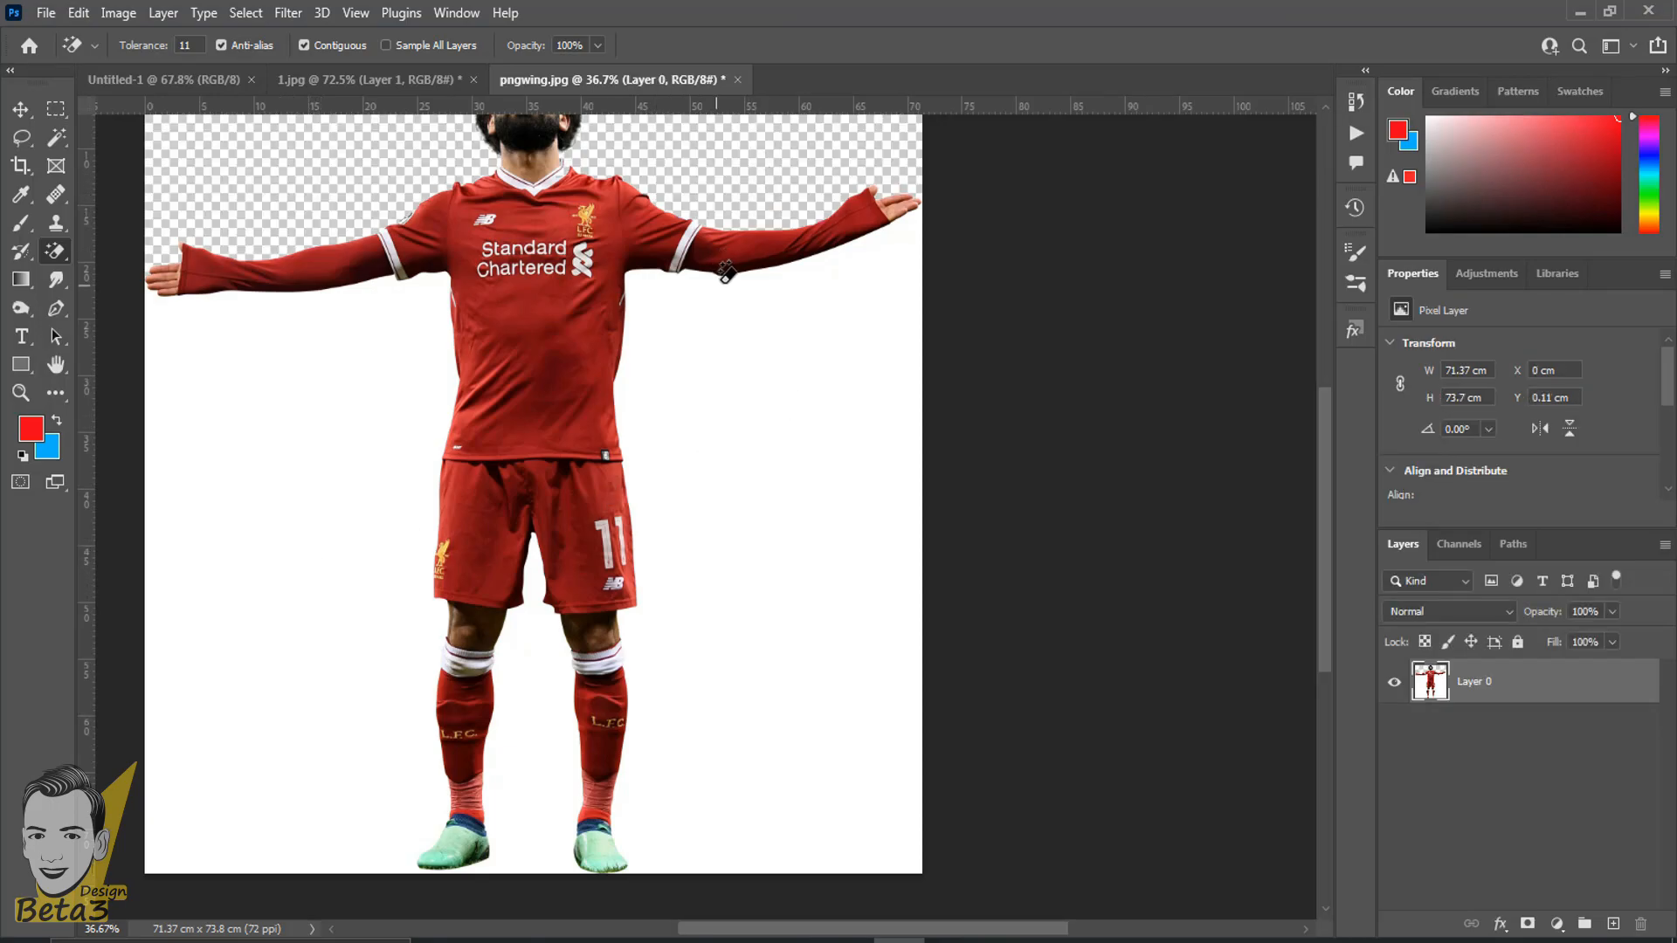
scroll(725, 271, "up", 4)
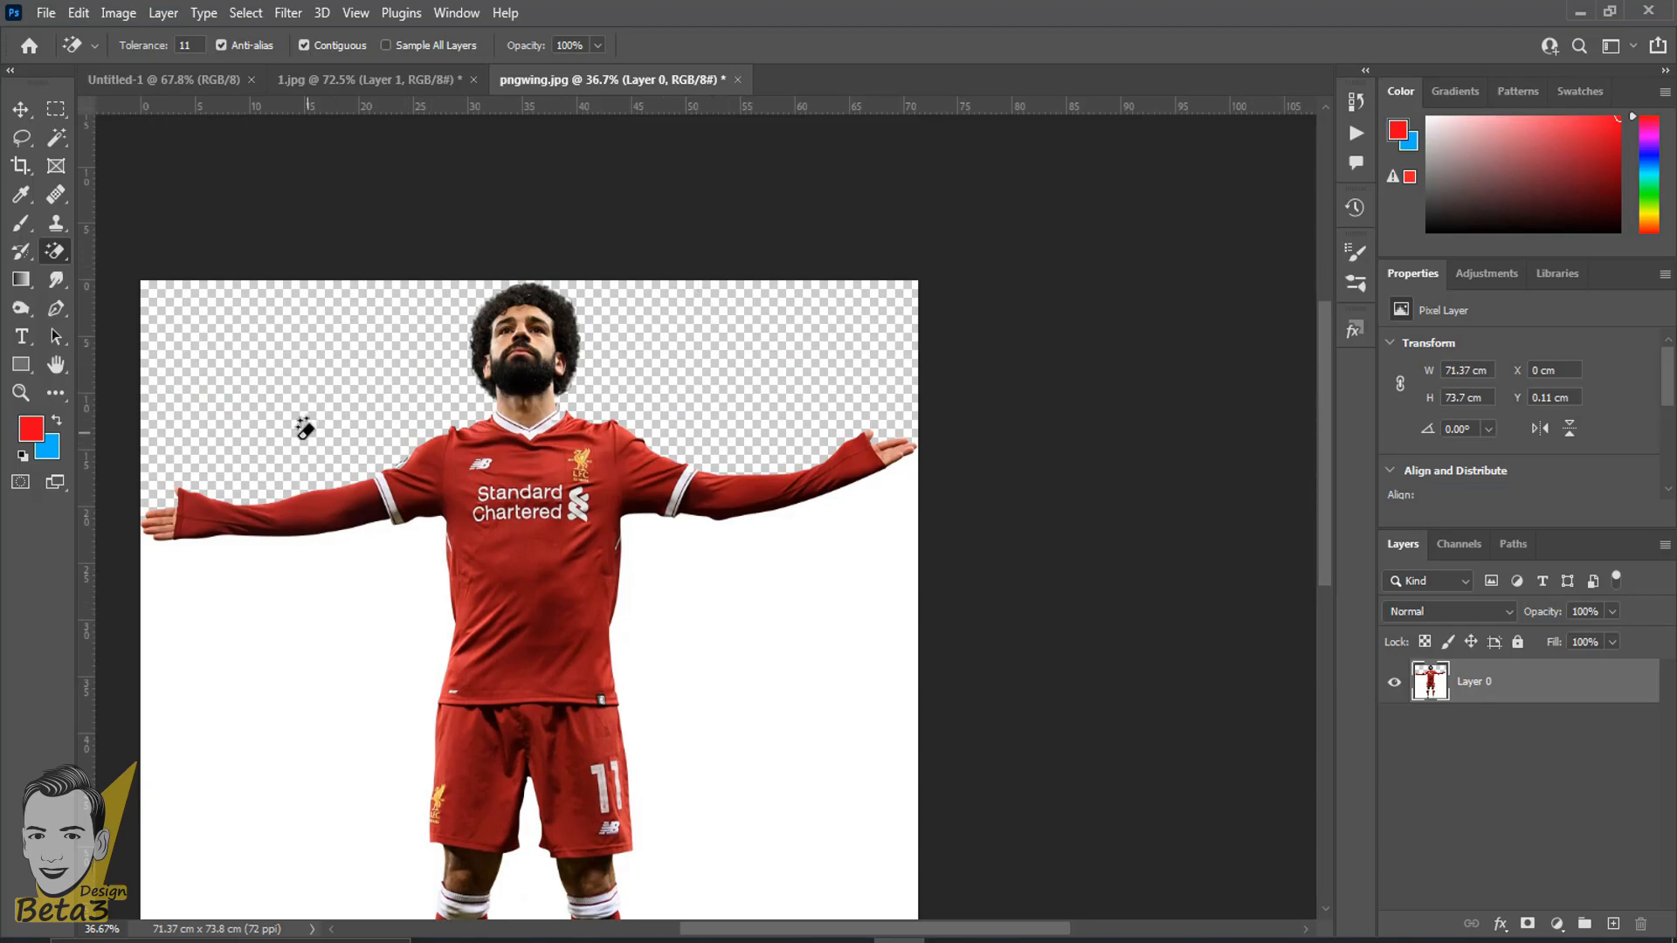
scroll(249, 384, "up", 10)
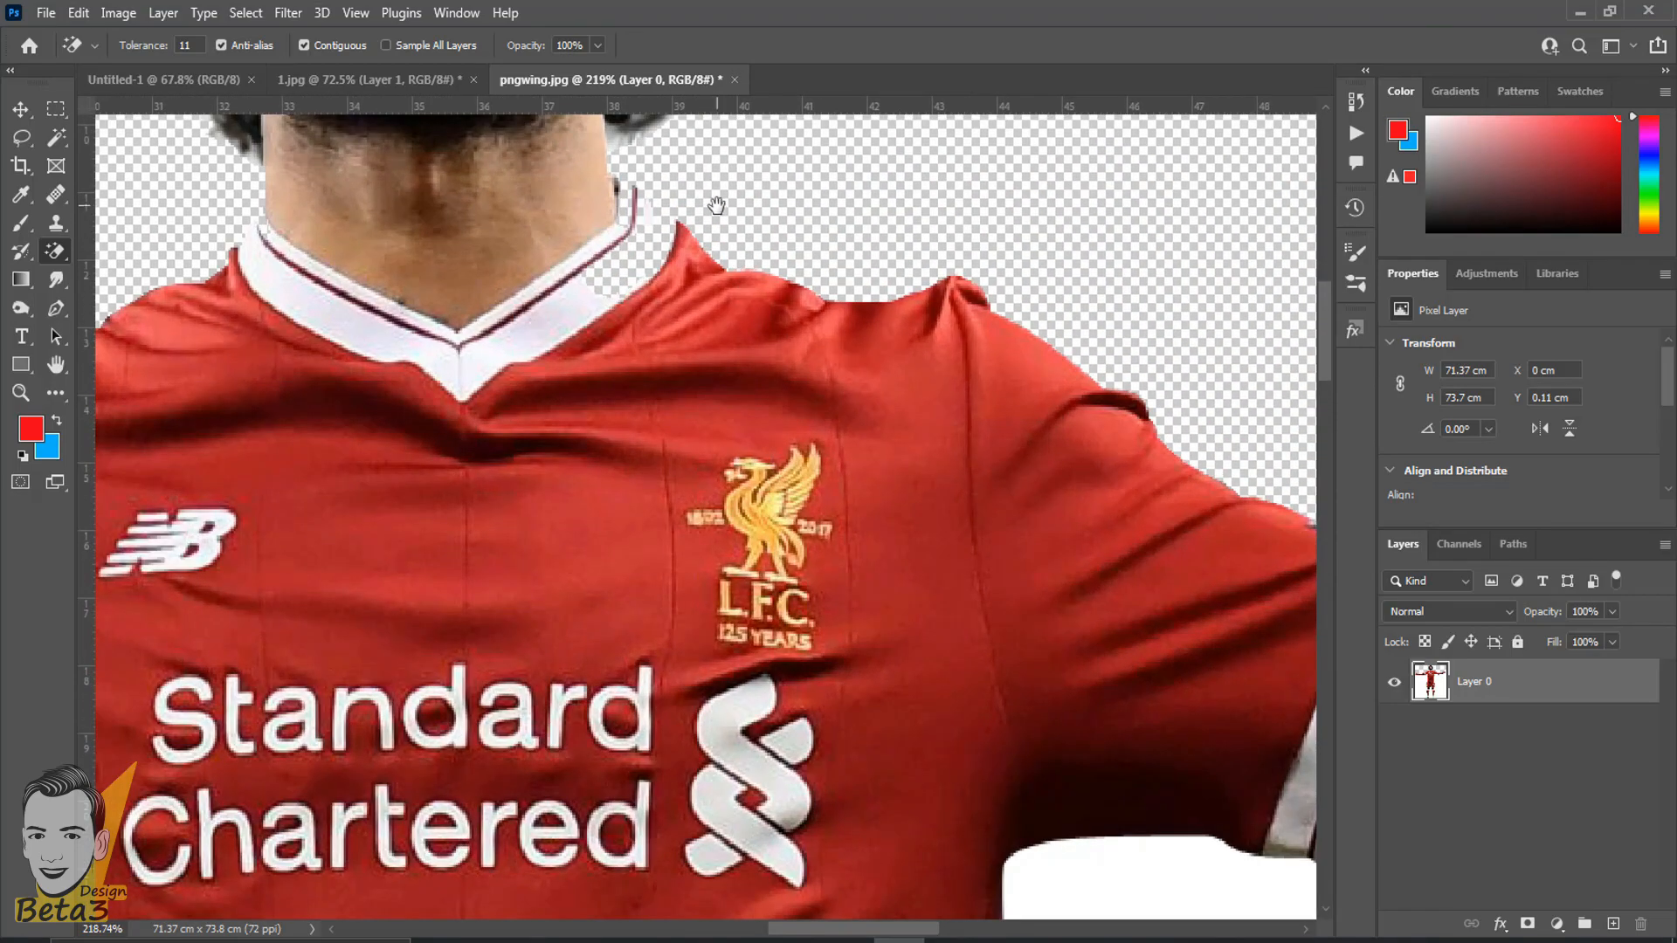
left_click_drag(716, 205, 671, 486)
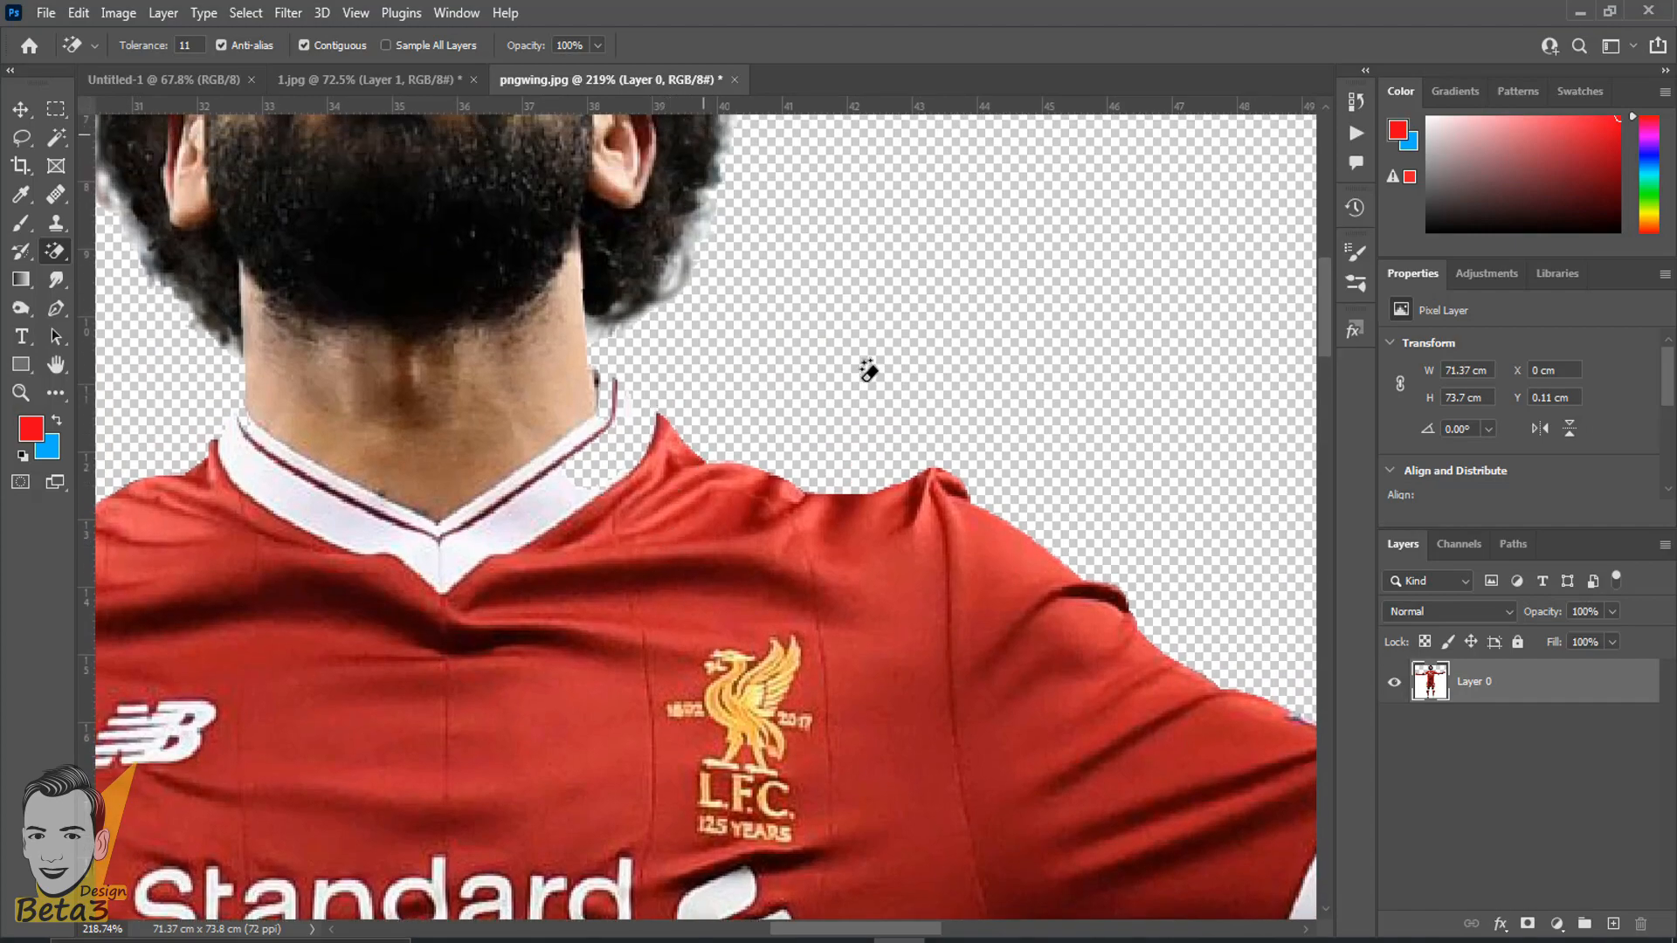
key("ctrl+z")
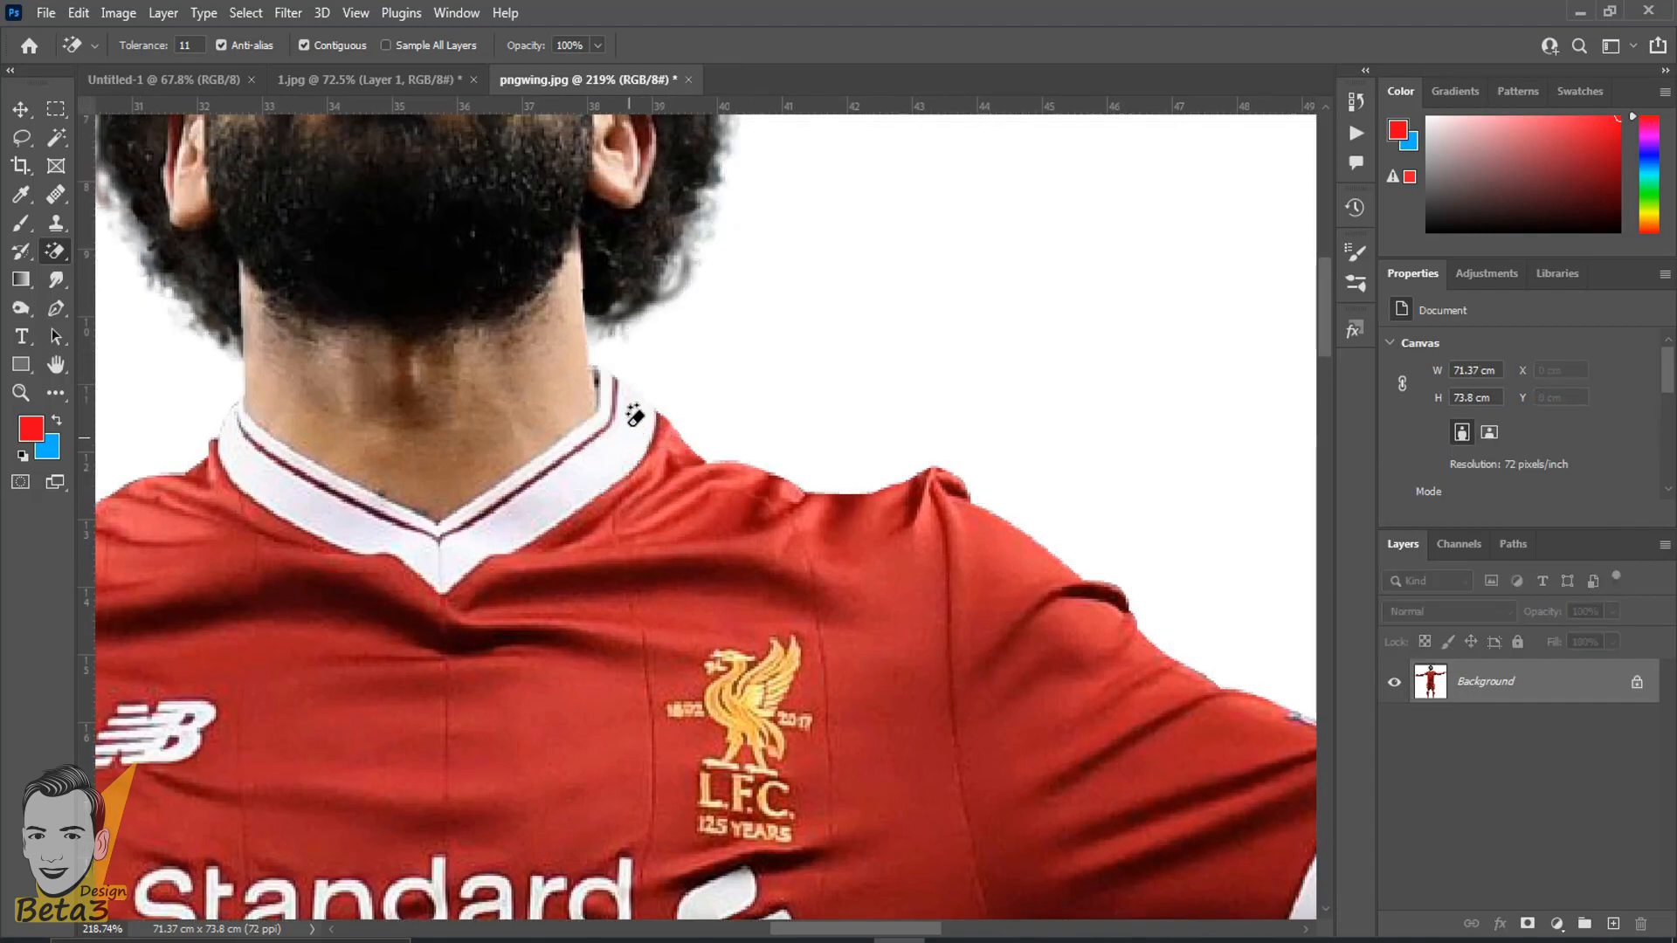
left_click(948, 321)
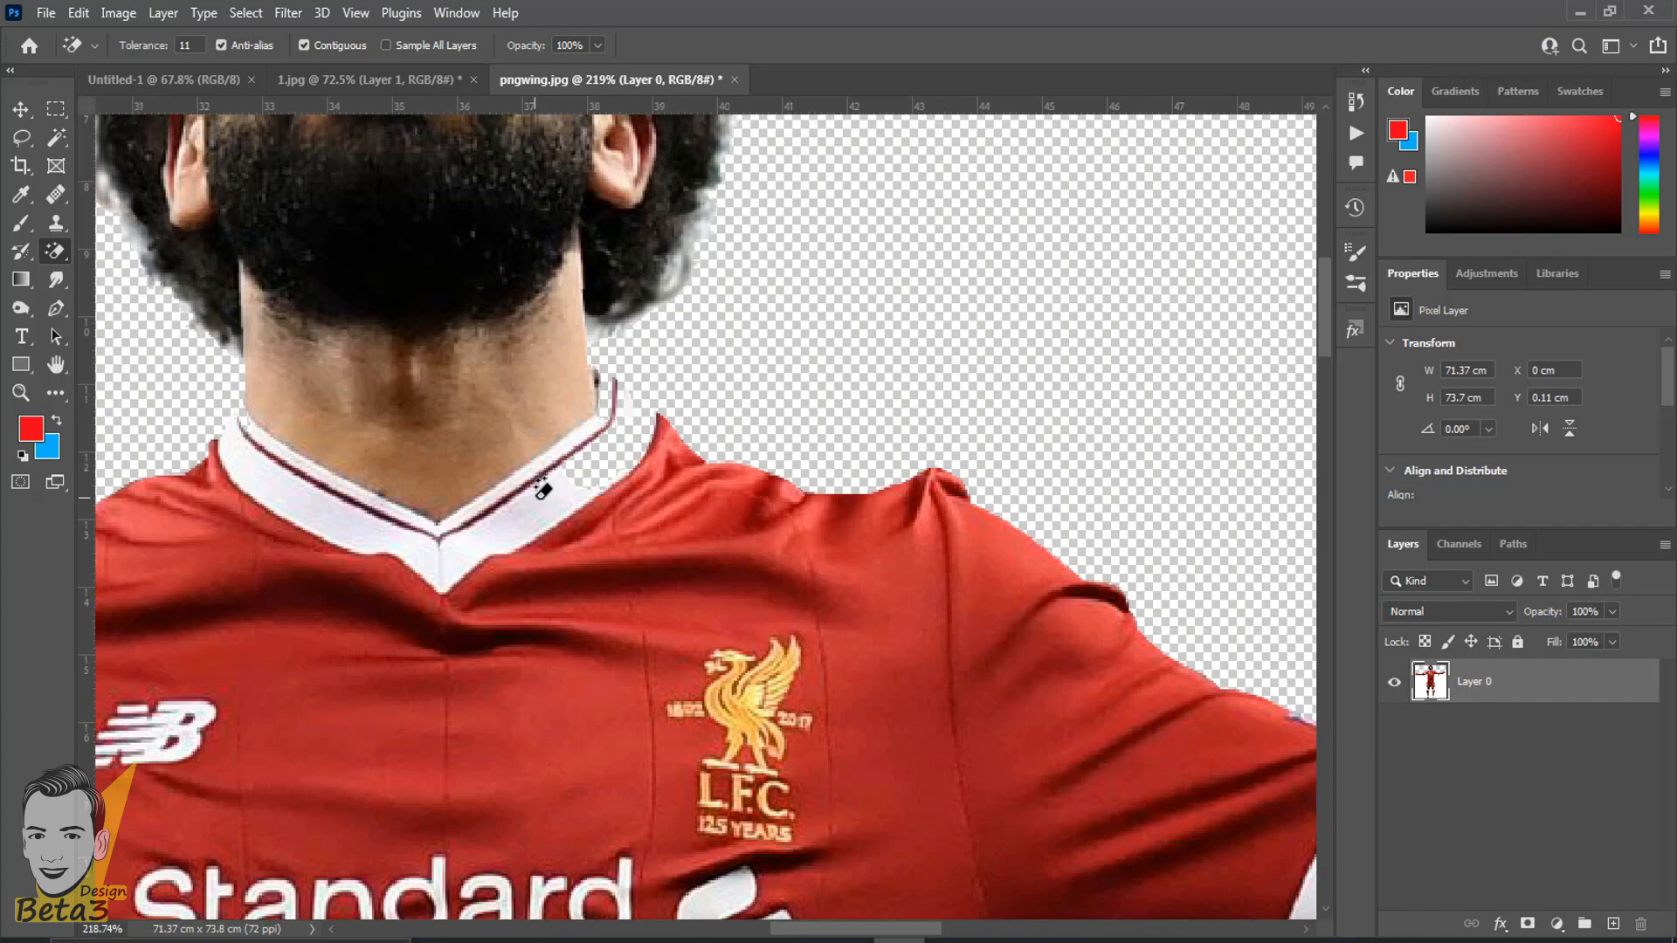
key("ctrl+z")
- Lower the Magic Eraser tolerance to 4, erase the white background above the arms, inspect the collar, and undo the erasing
scroll(582, 501, "down", 6)
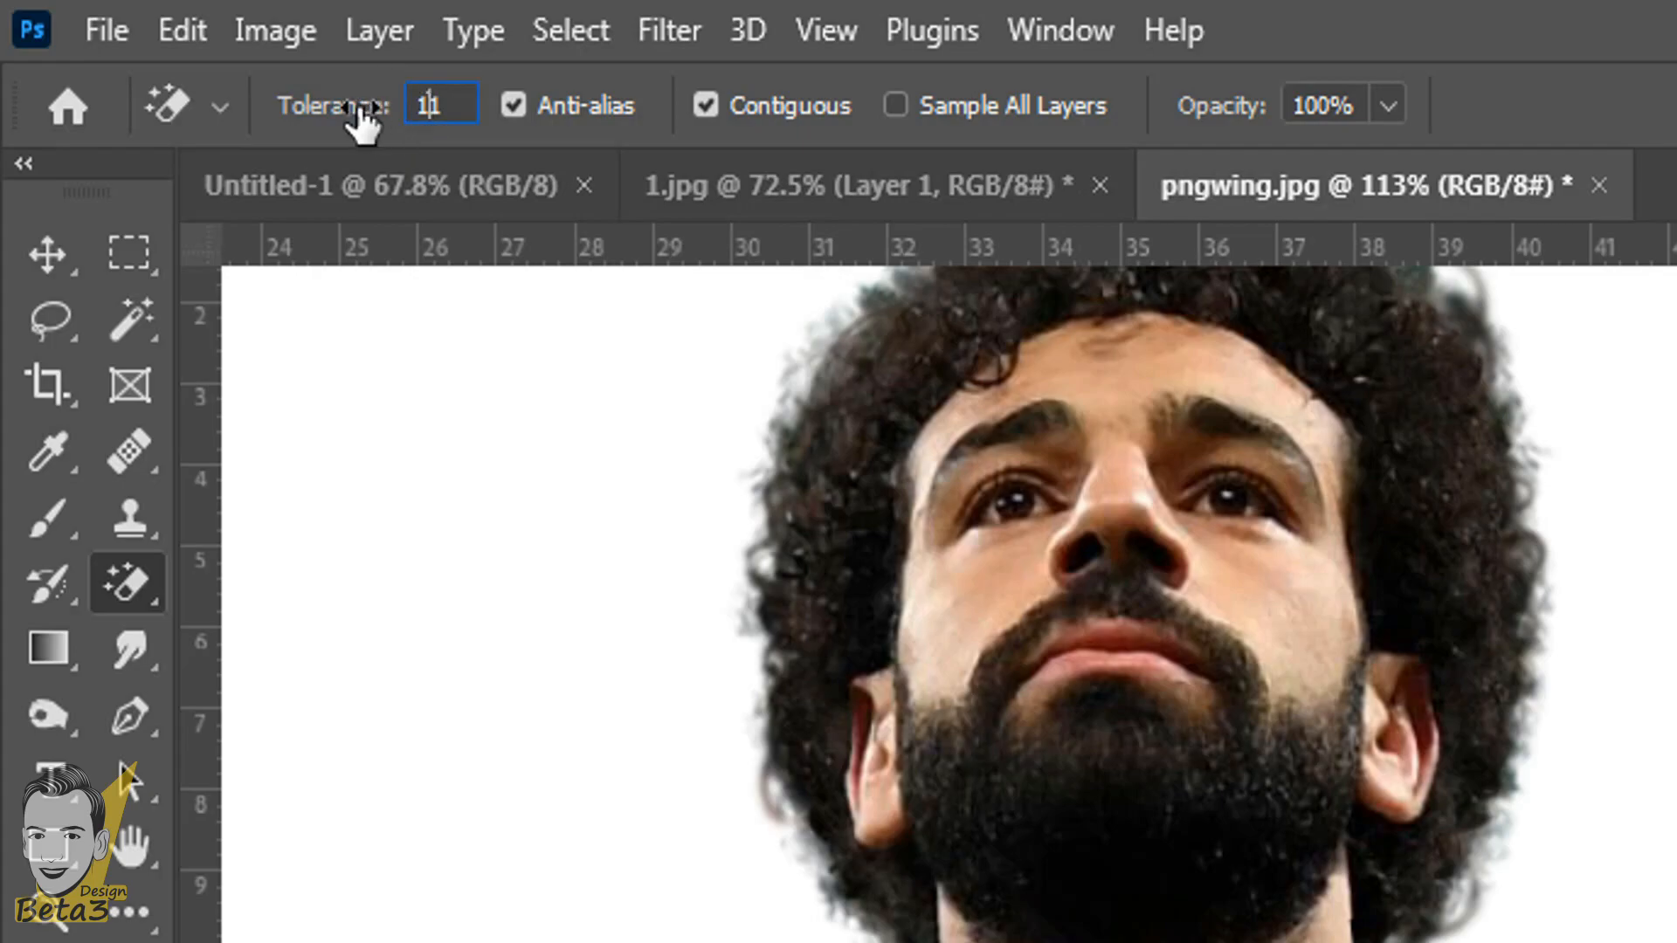
left_click_drag(333, 122, 319, 123)
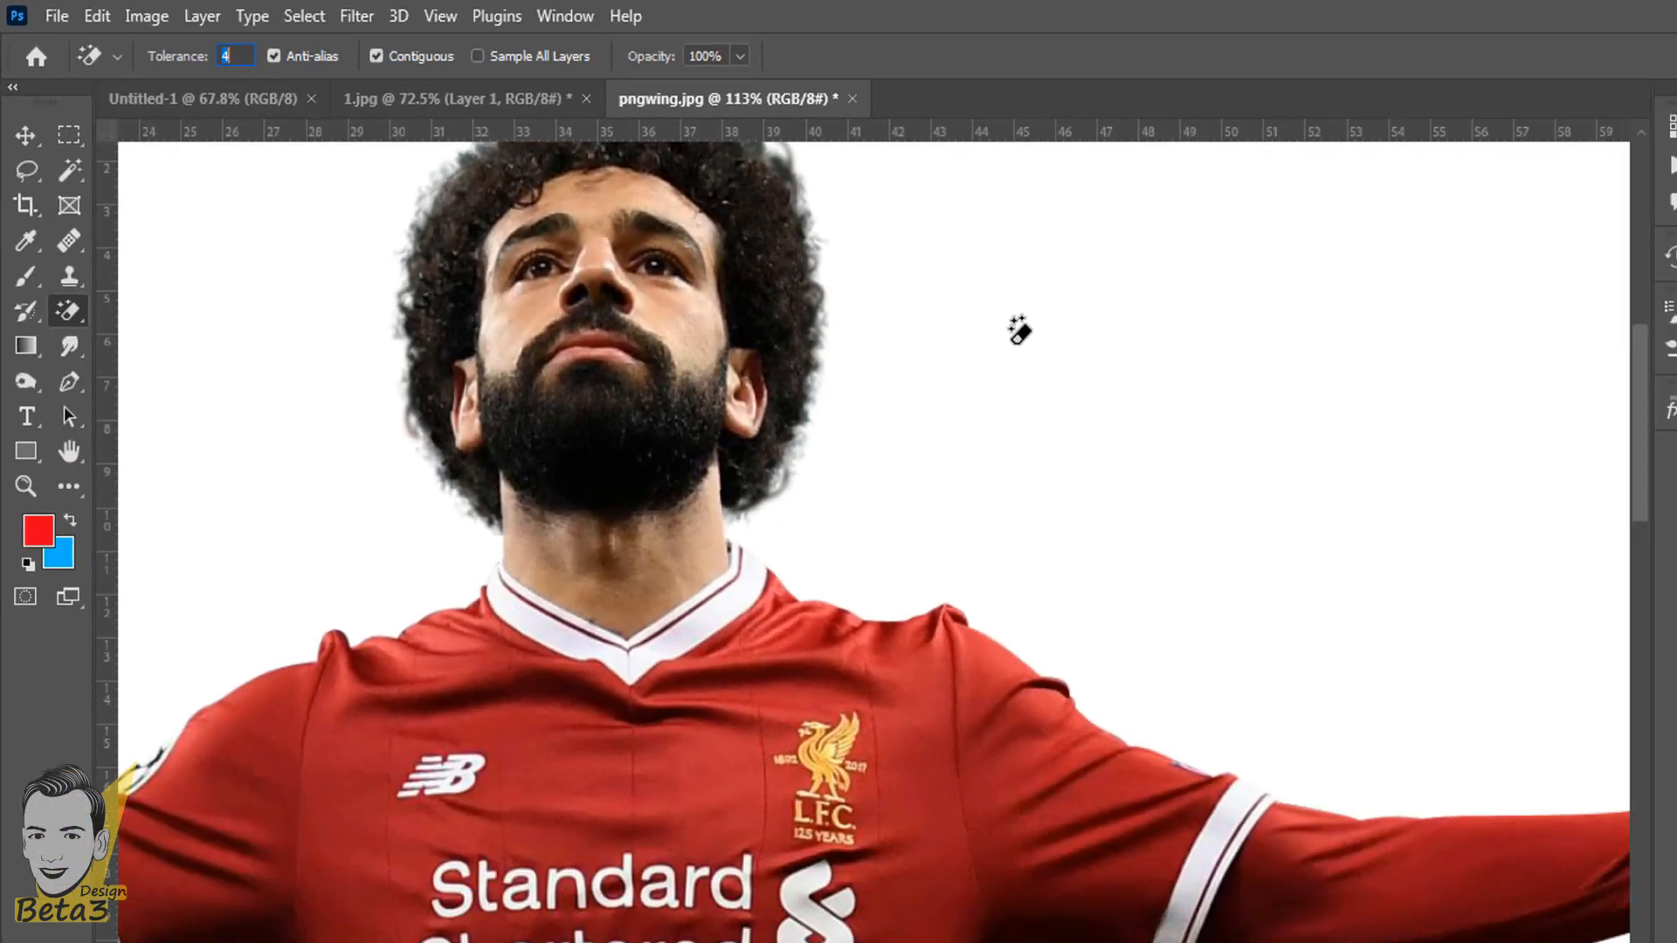
left_click(816, 280)
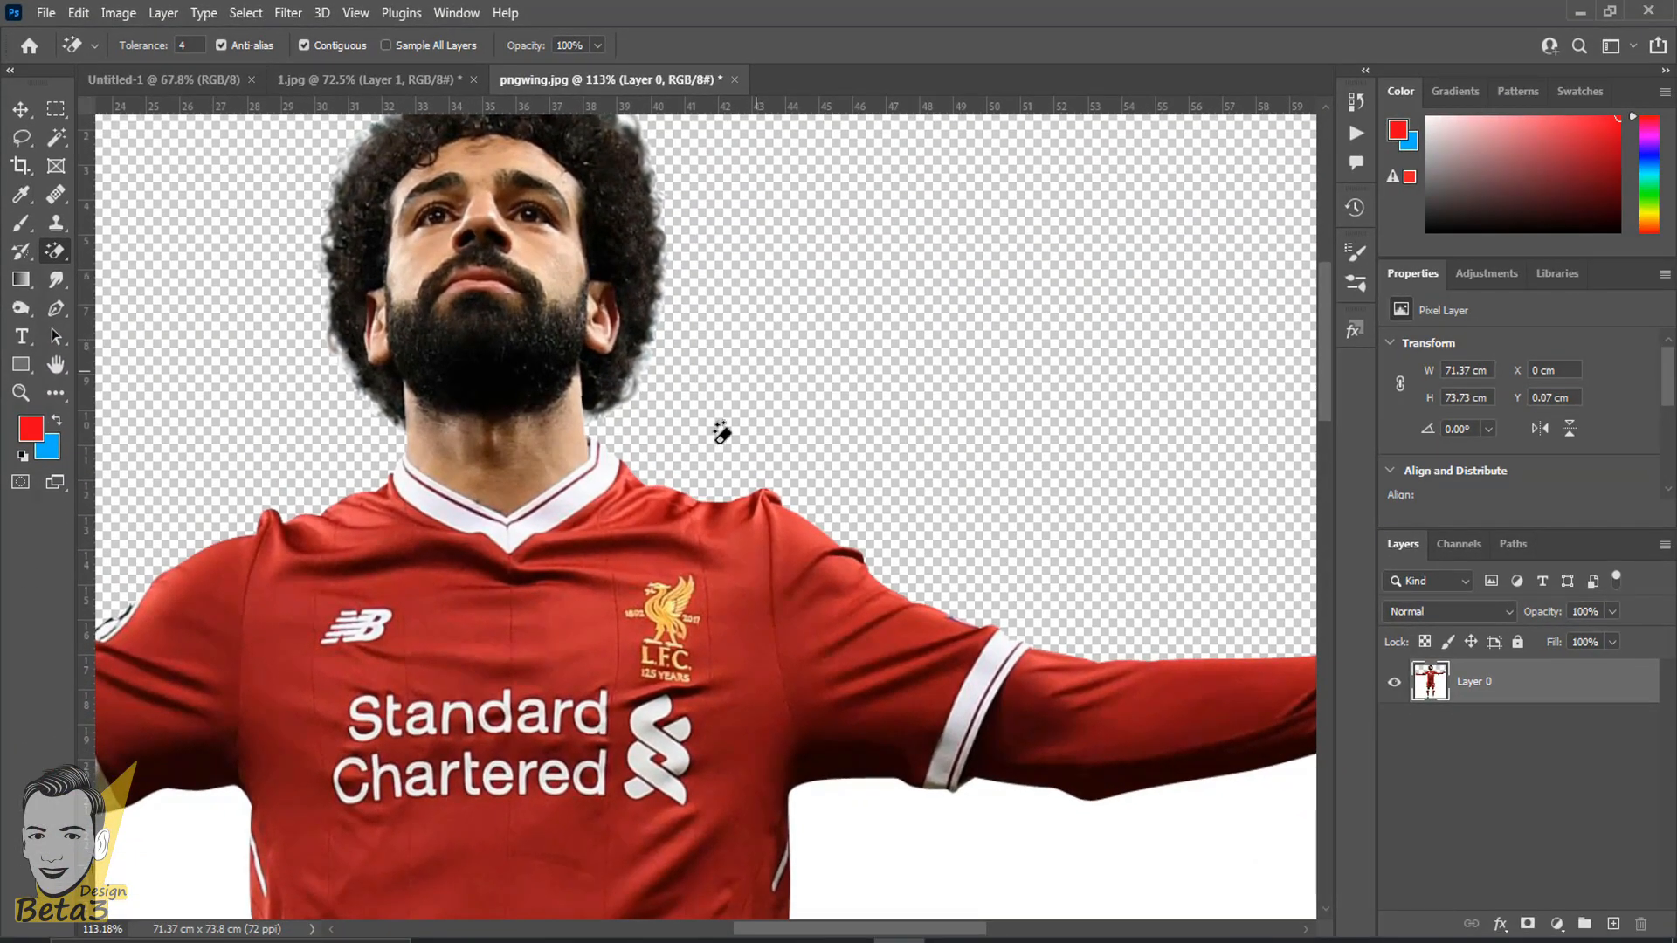
scroll(711, 450, "up", 8)
scroll(437, 459, "up", 1)
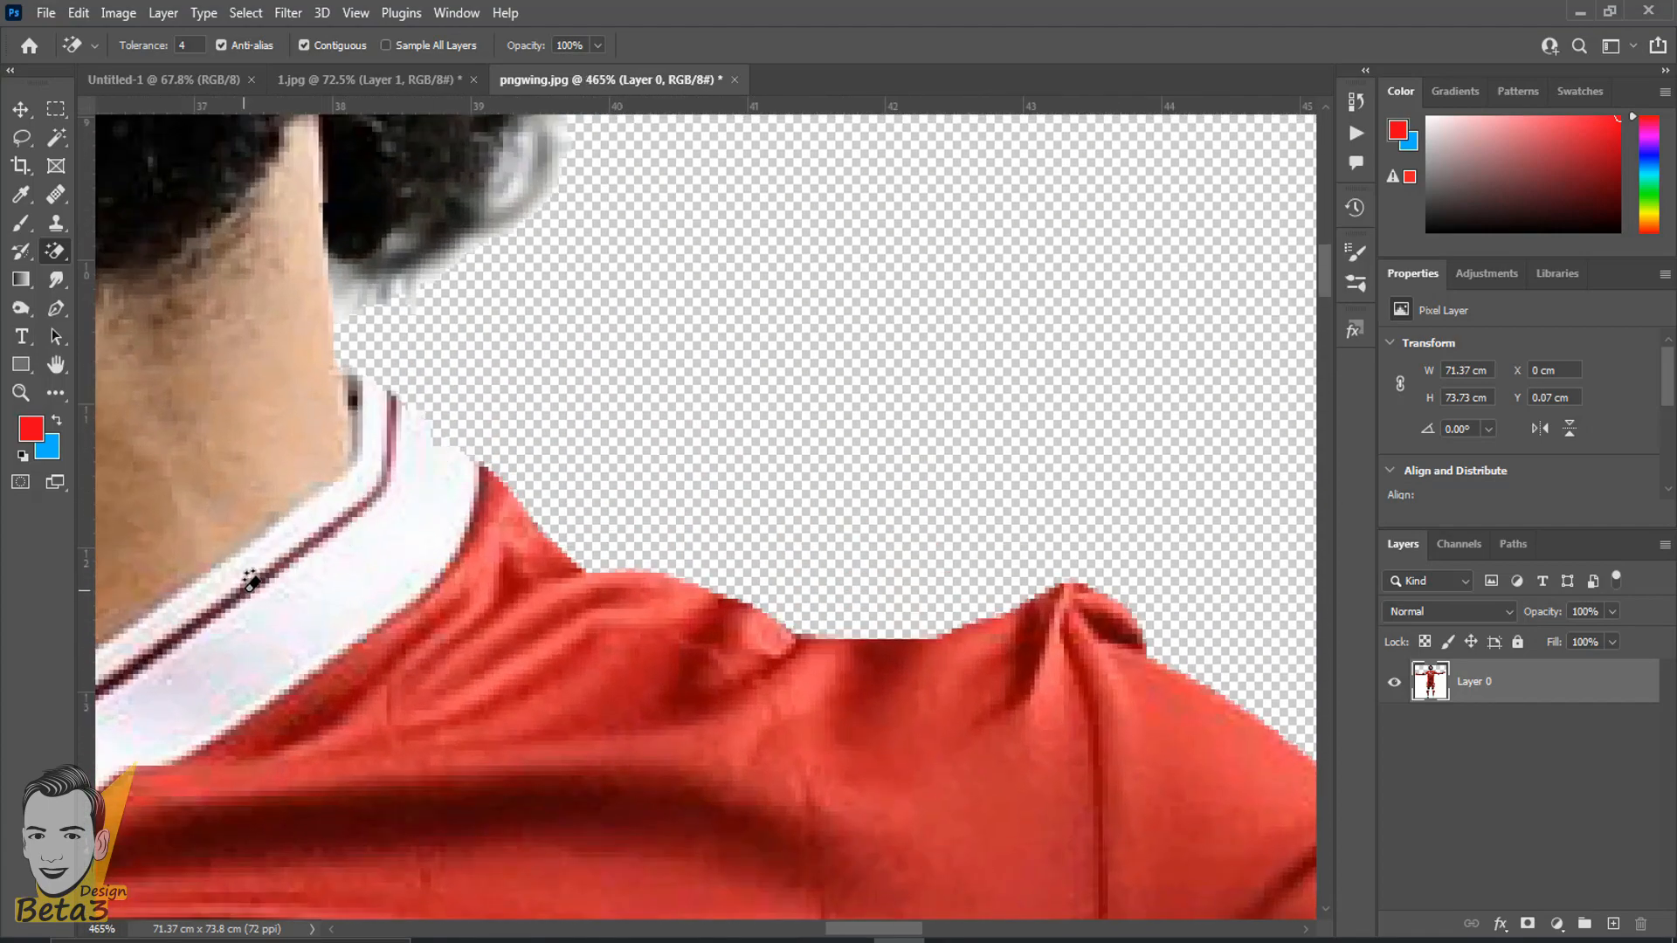
key("ctrl+z")
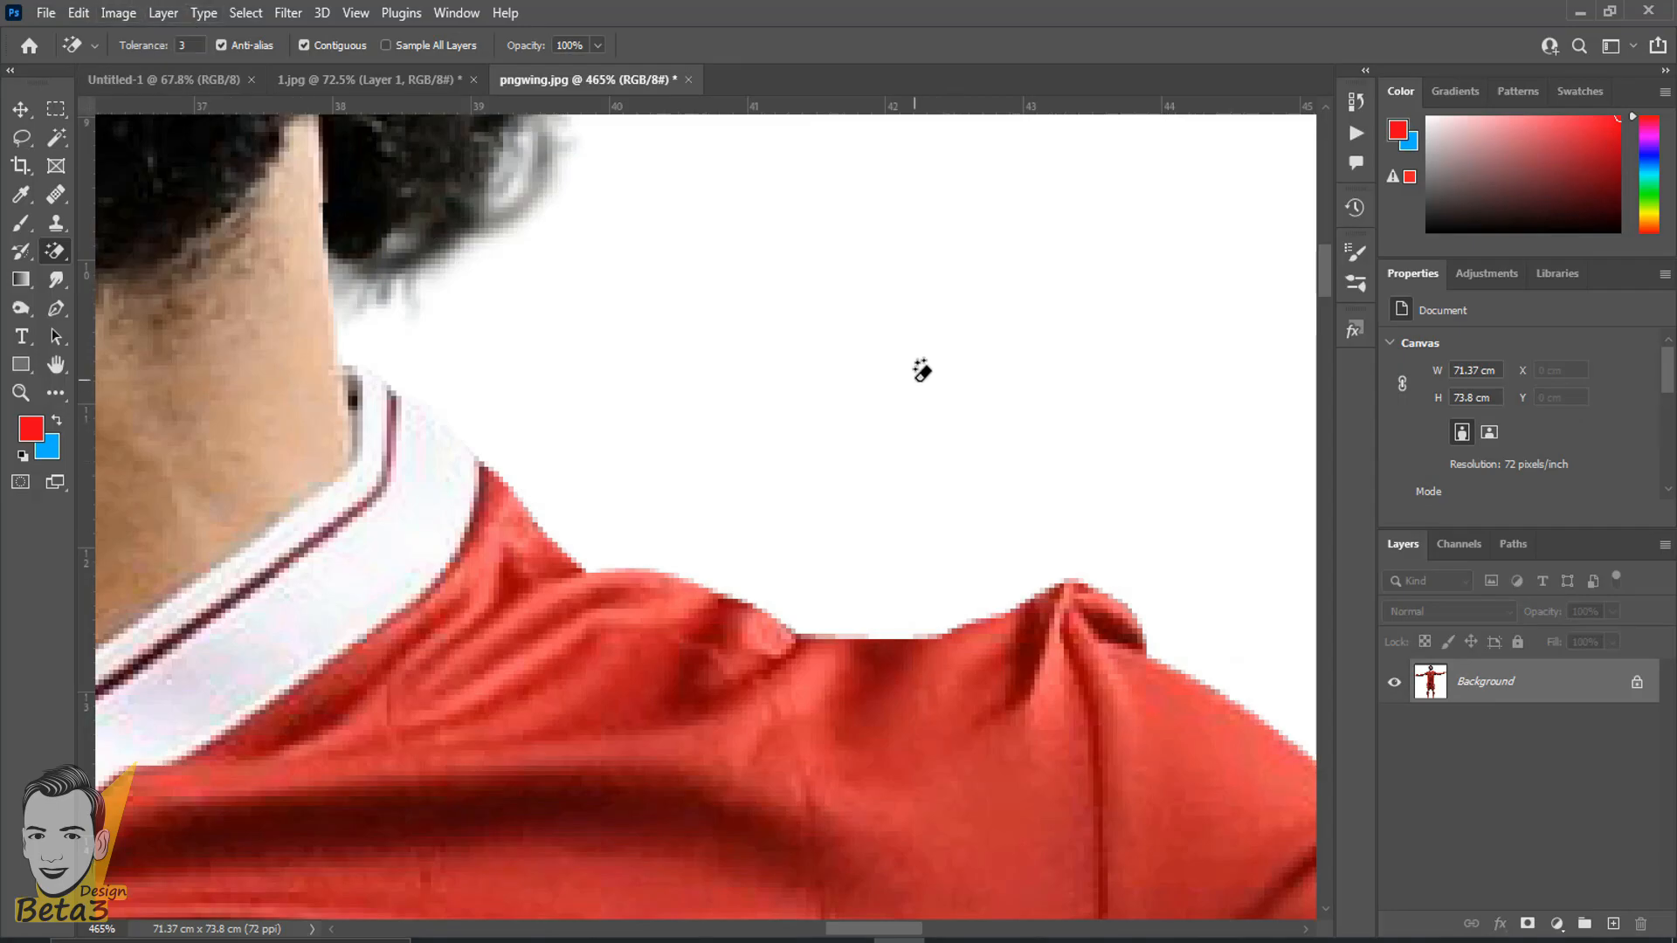
- Erase the white background above the player's arms with the Magic Eraser at tolerance 3
left_click(879, 411)
scroll(879, 412, "down", 6)
scroll(882, 419, "up", 4)
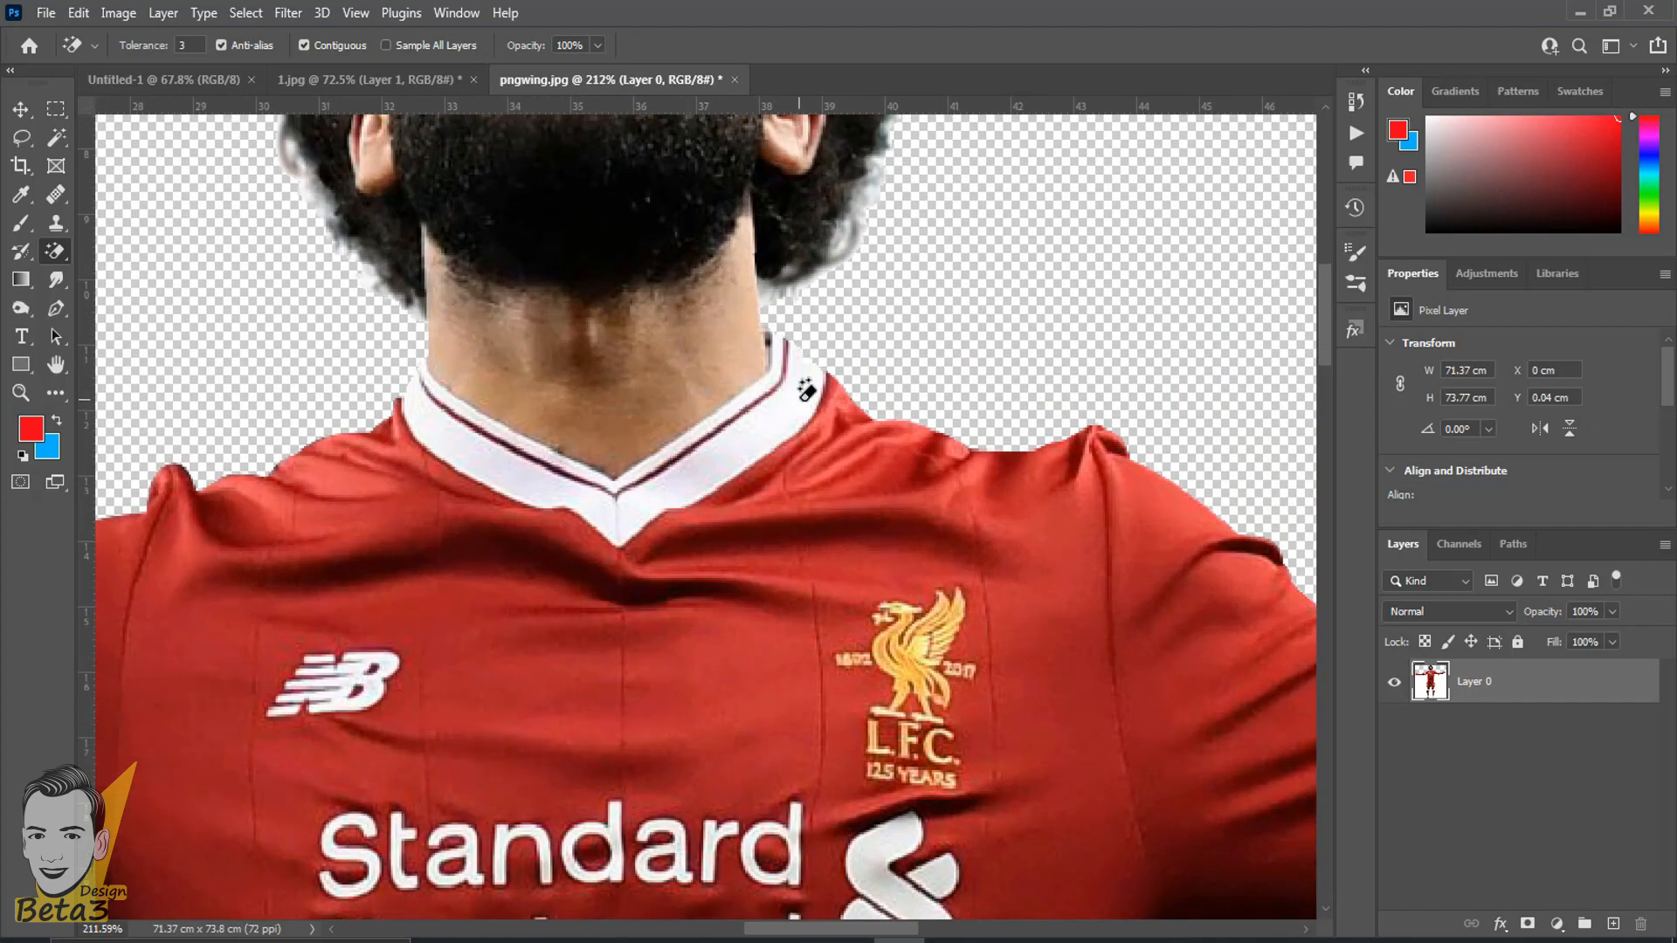
scroll(805, 390, "down", 6)
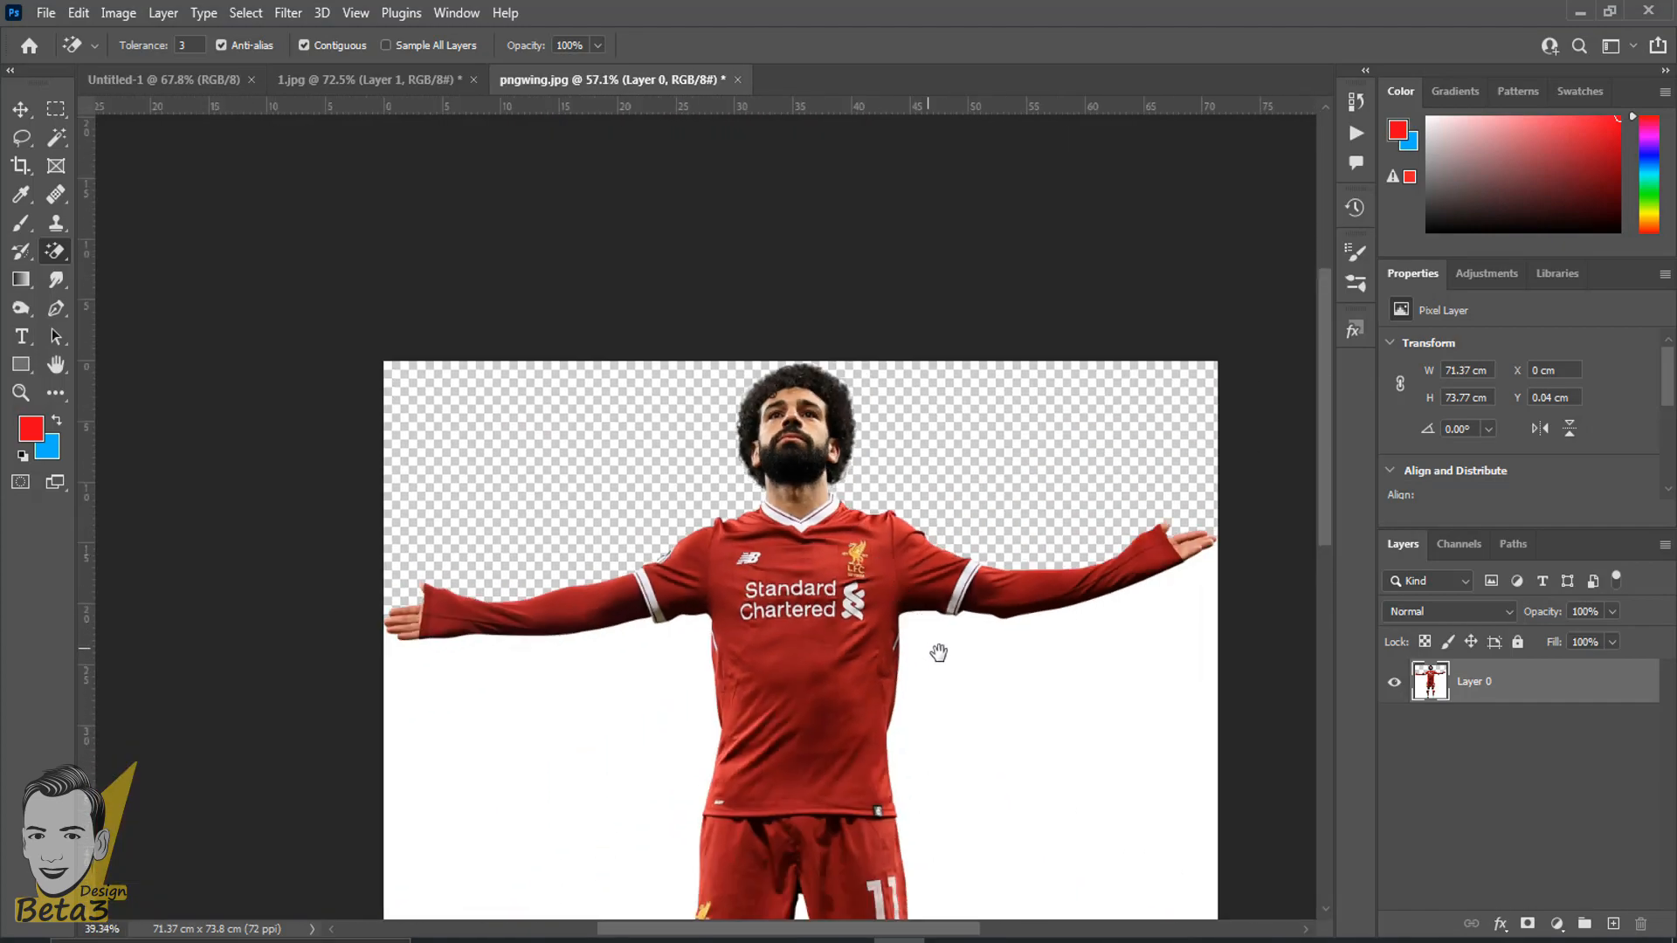
- Erase the remaining white background below both arms and between the player's legs with the Magic Eraser
mouse_move(936, 655)
left_mouse_down()
mouse_move(617, 22)
mouse_move(737, 280)
left_mouse_up()
left_click(811, 461)
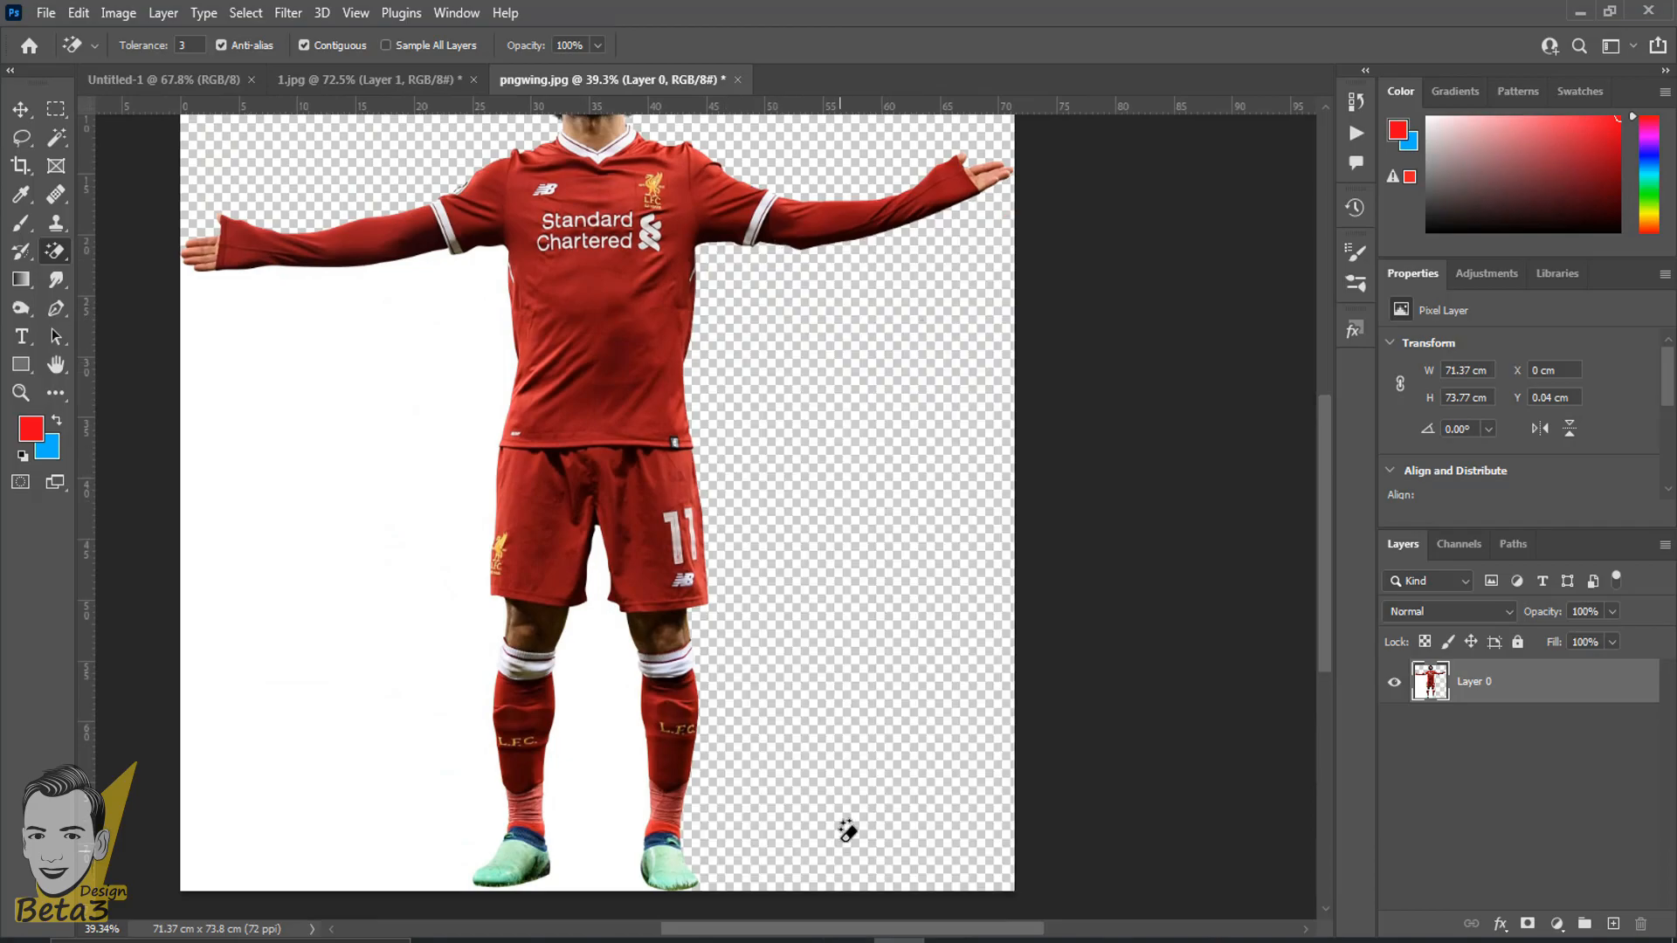
left_click_drag(775, 402, 895, 315)
left_click(716, 323)
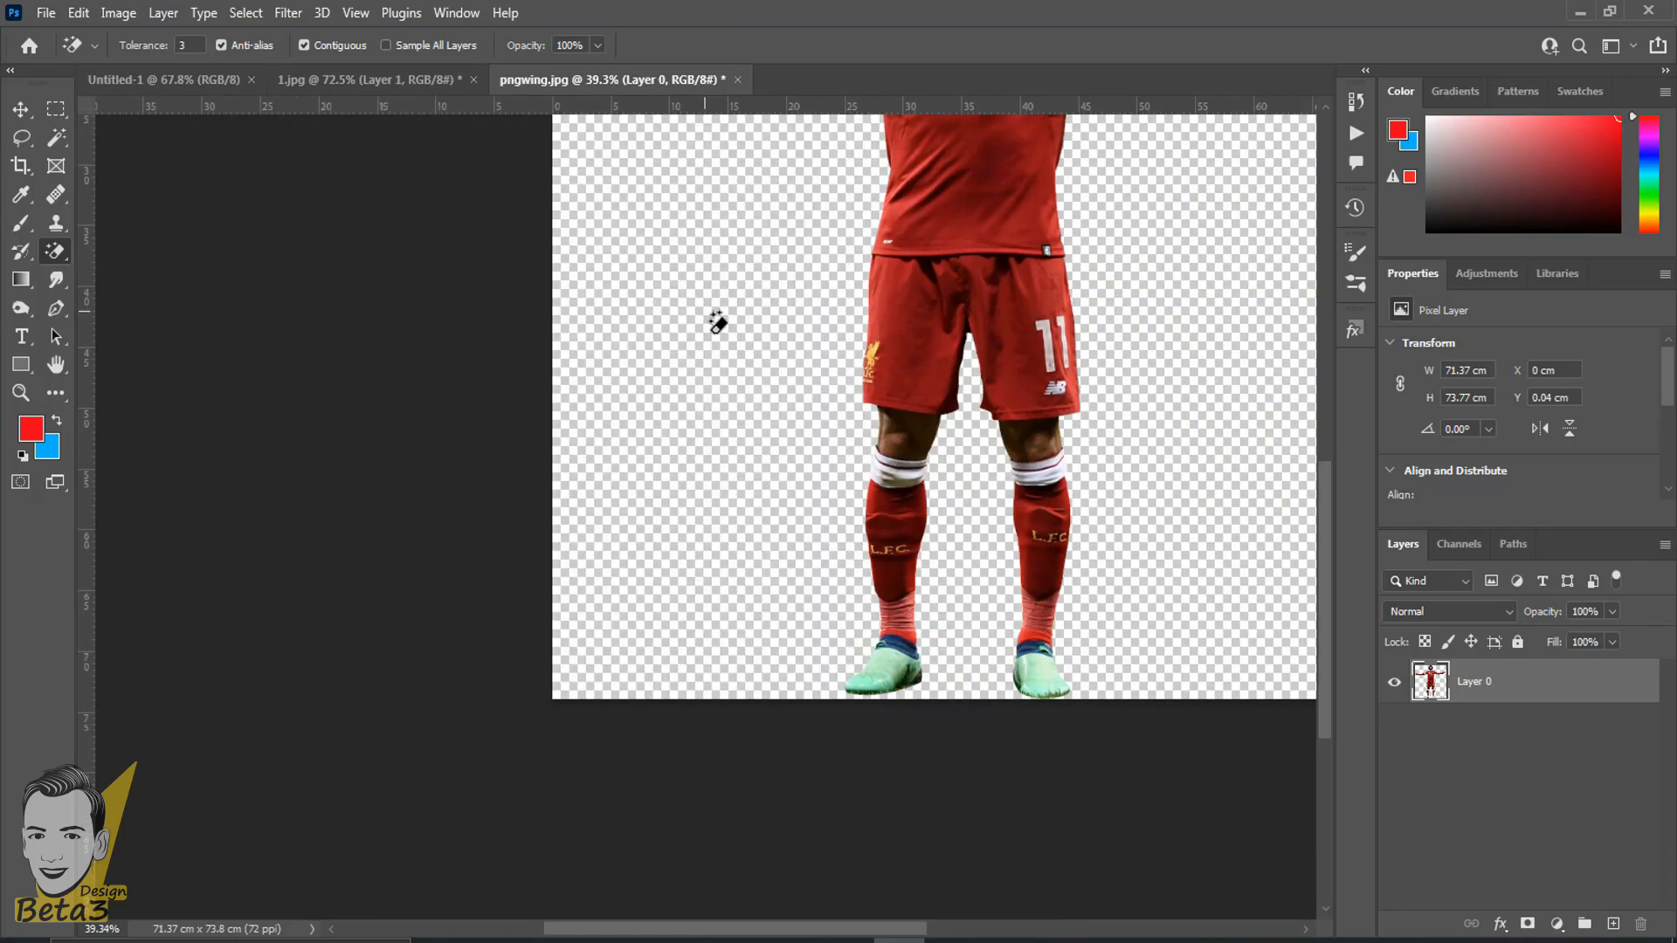
left_click_drag(776, 303, 699, 455)
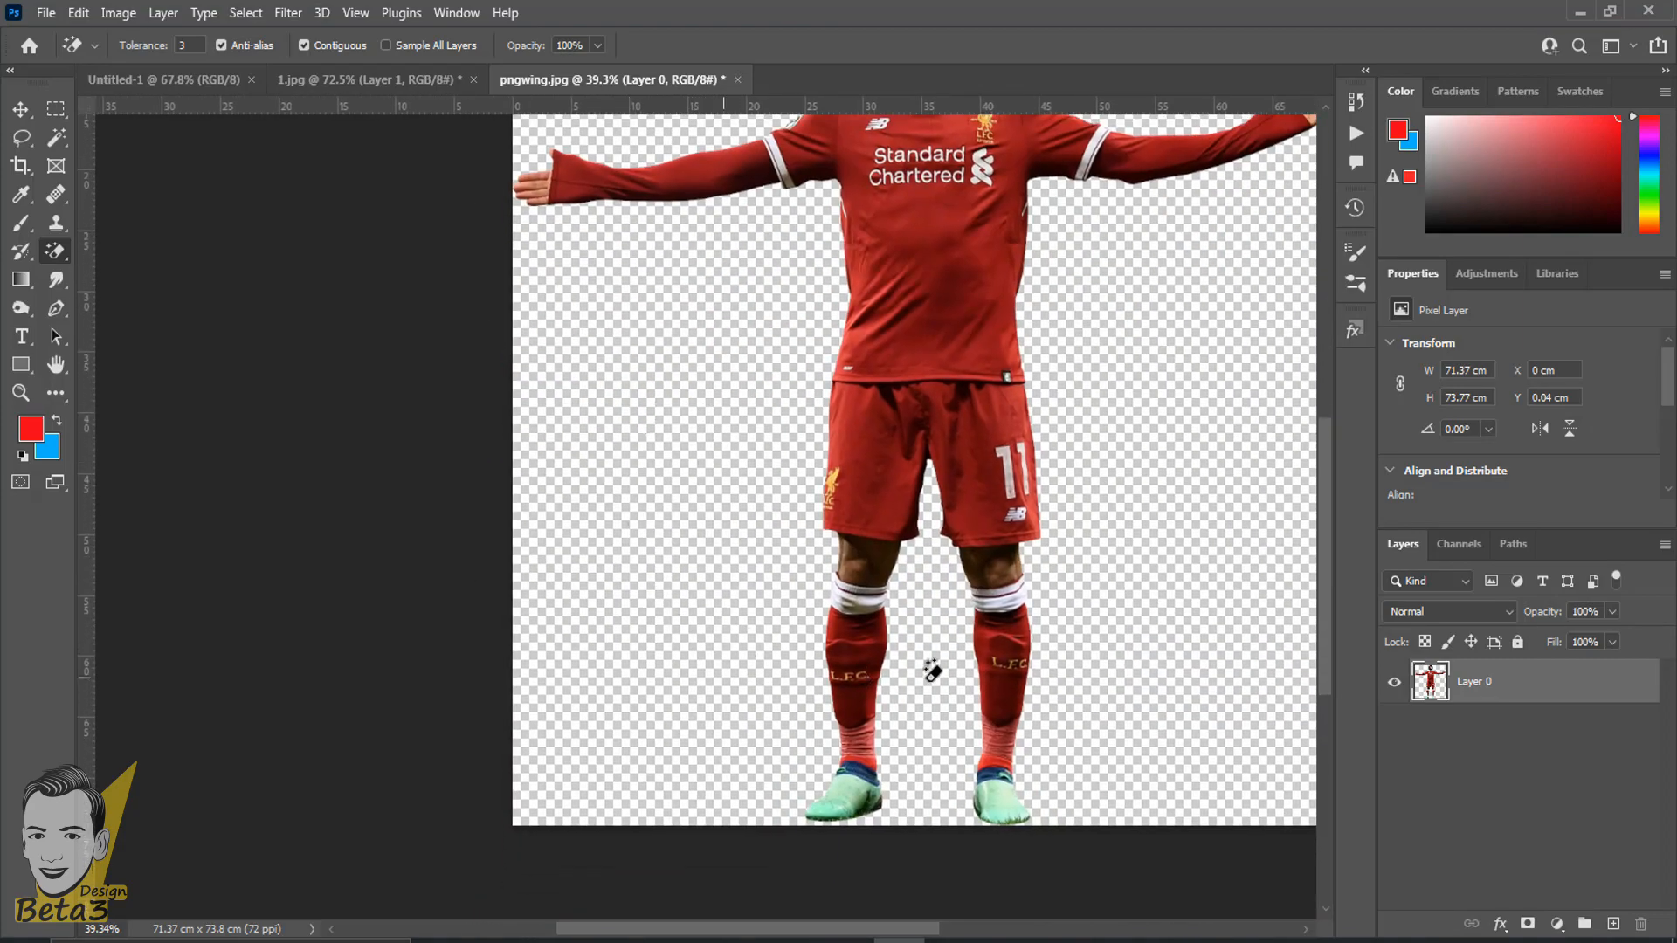
- Switch to the Background Eraser Tool to compare its options, and return to the Magic Eraser Tool
key("ctrl+0")
right_click(61, 246)
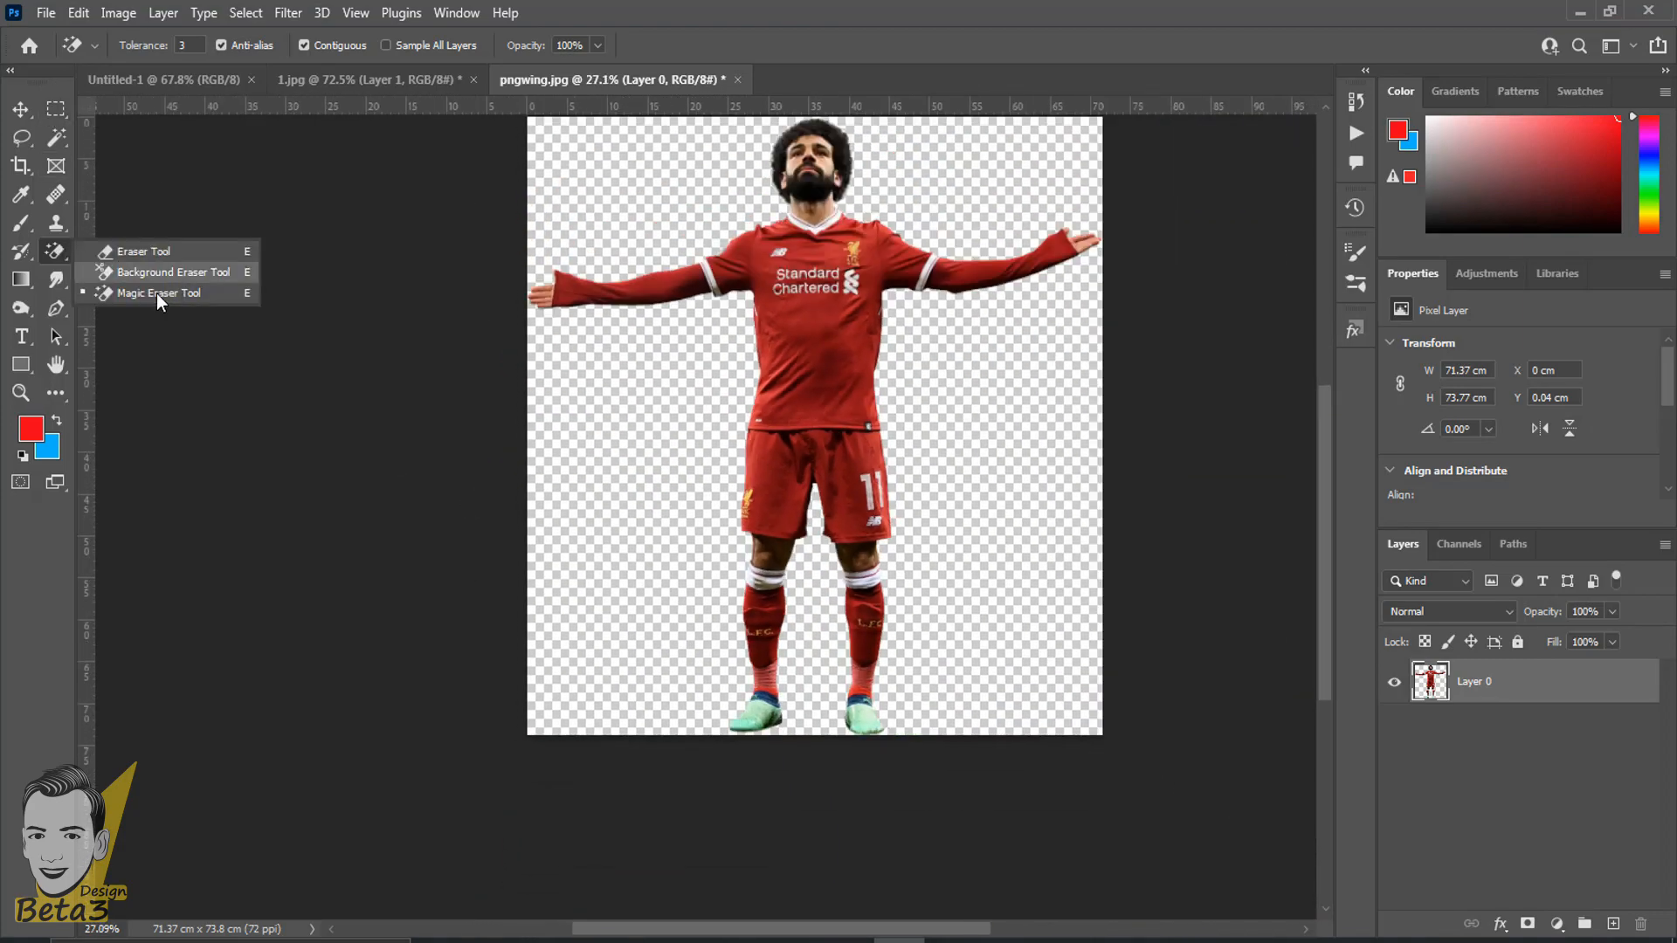
left_click(139, 274)
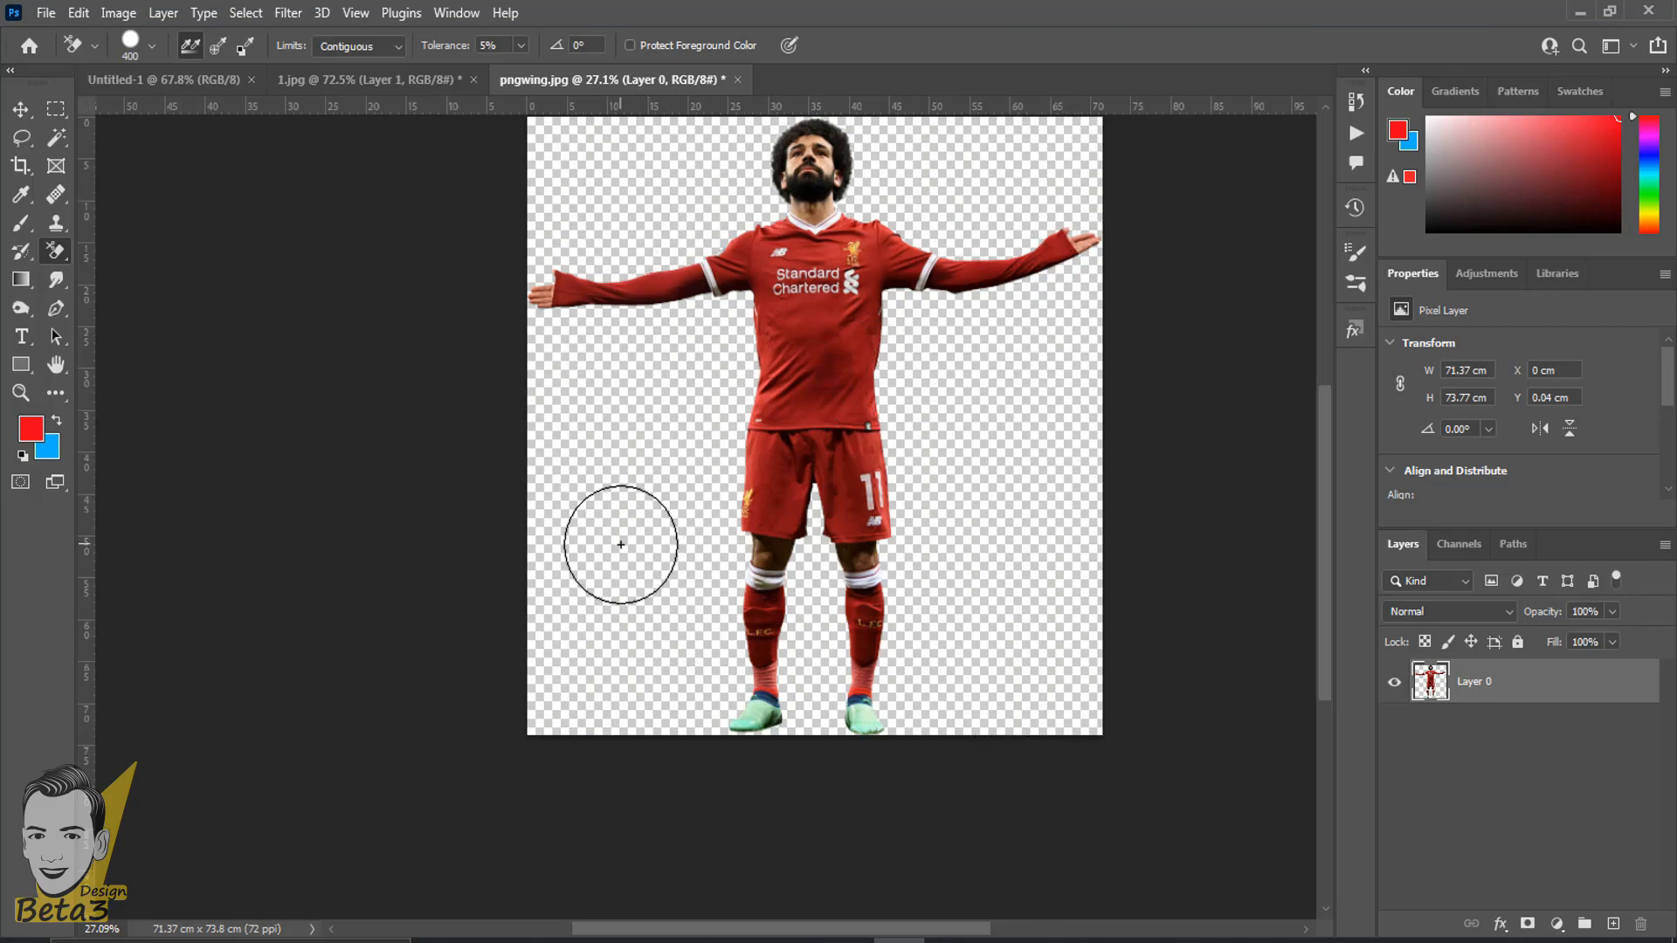
right_click(54, 251)
left_click(123, 298)
scroll(301, 153, "up", 8)
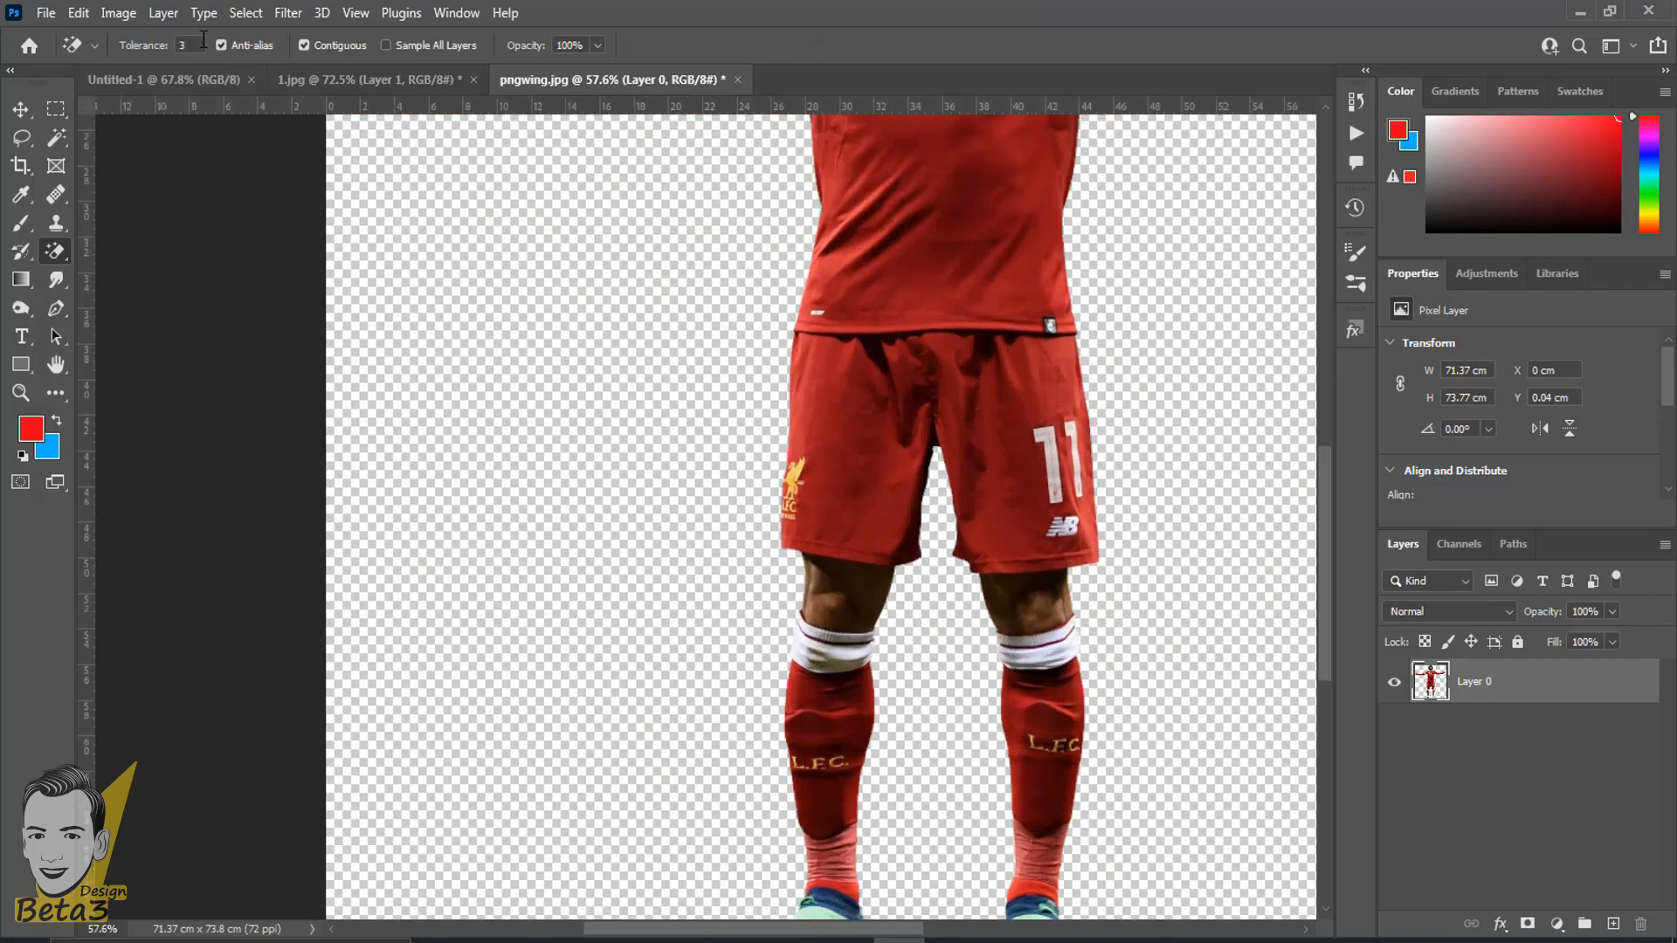
scroll(204, 41, "up", 3)
left_click_drag(439, 275, 480, 495)
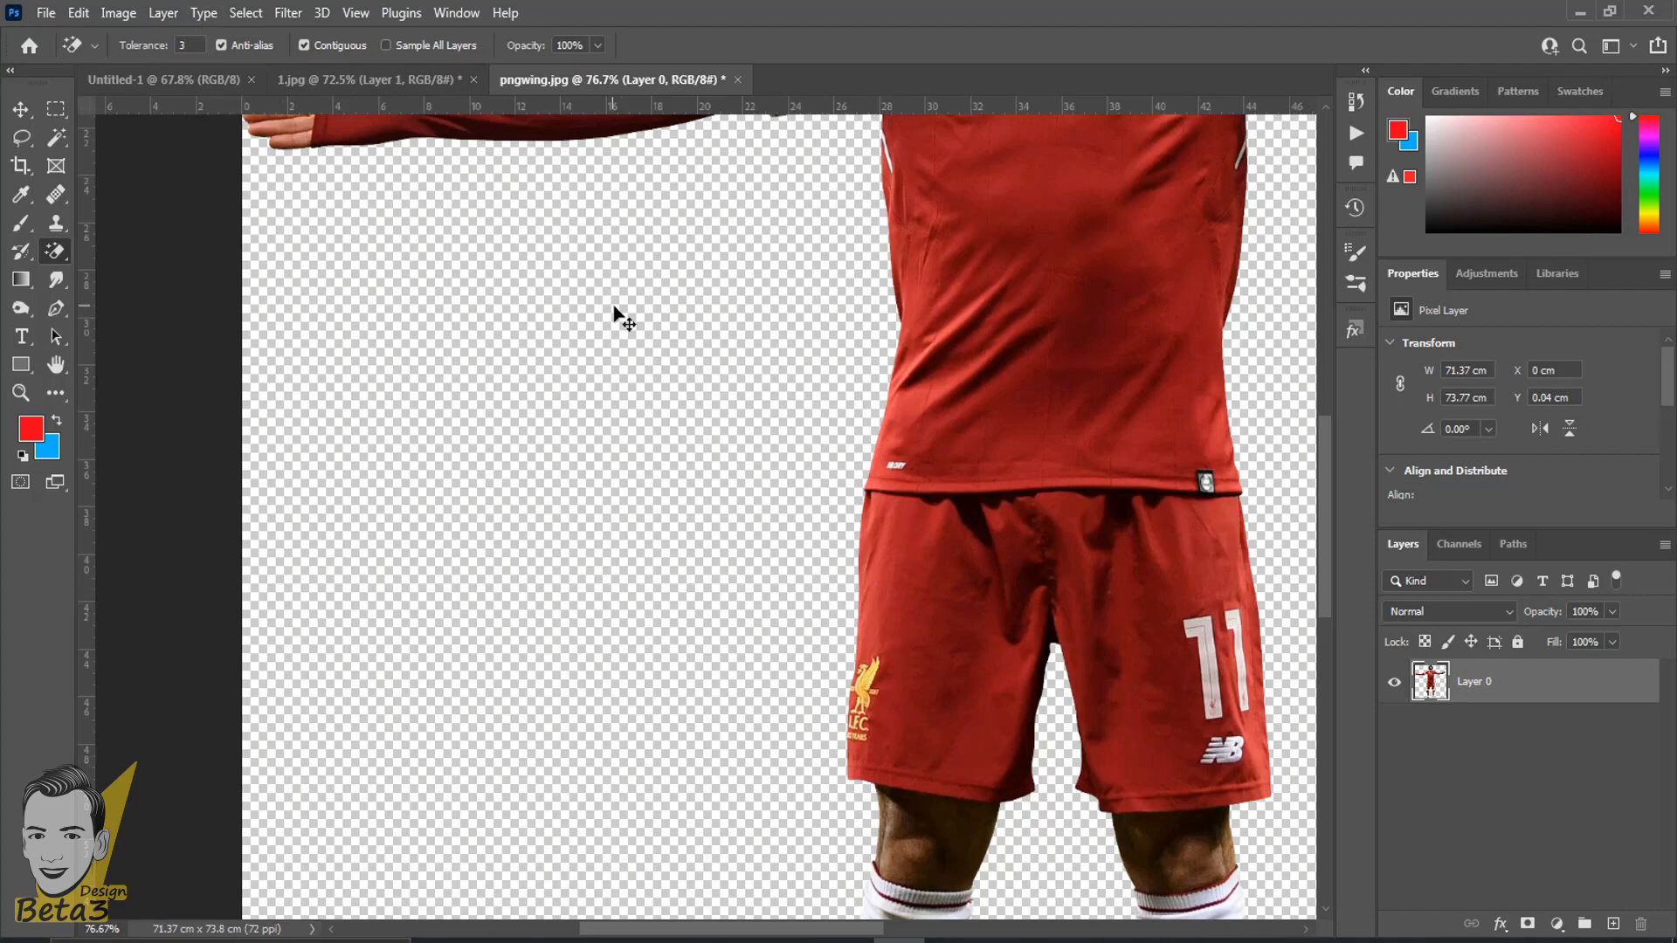
scroll(639, 377, "down", 7)
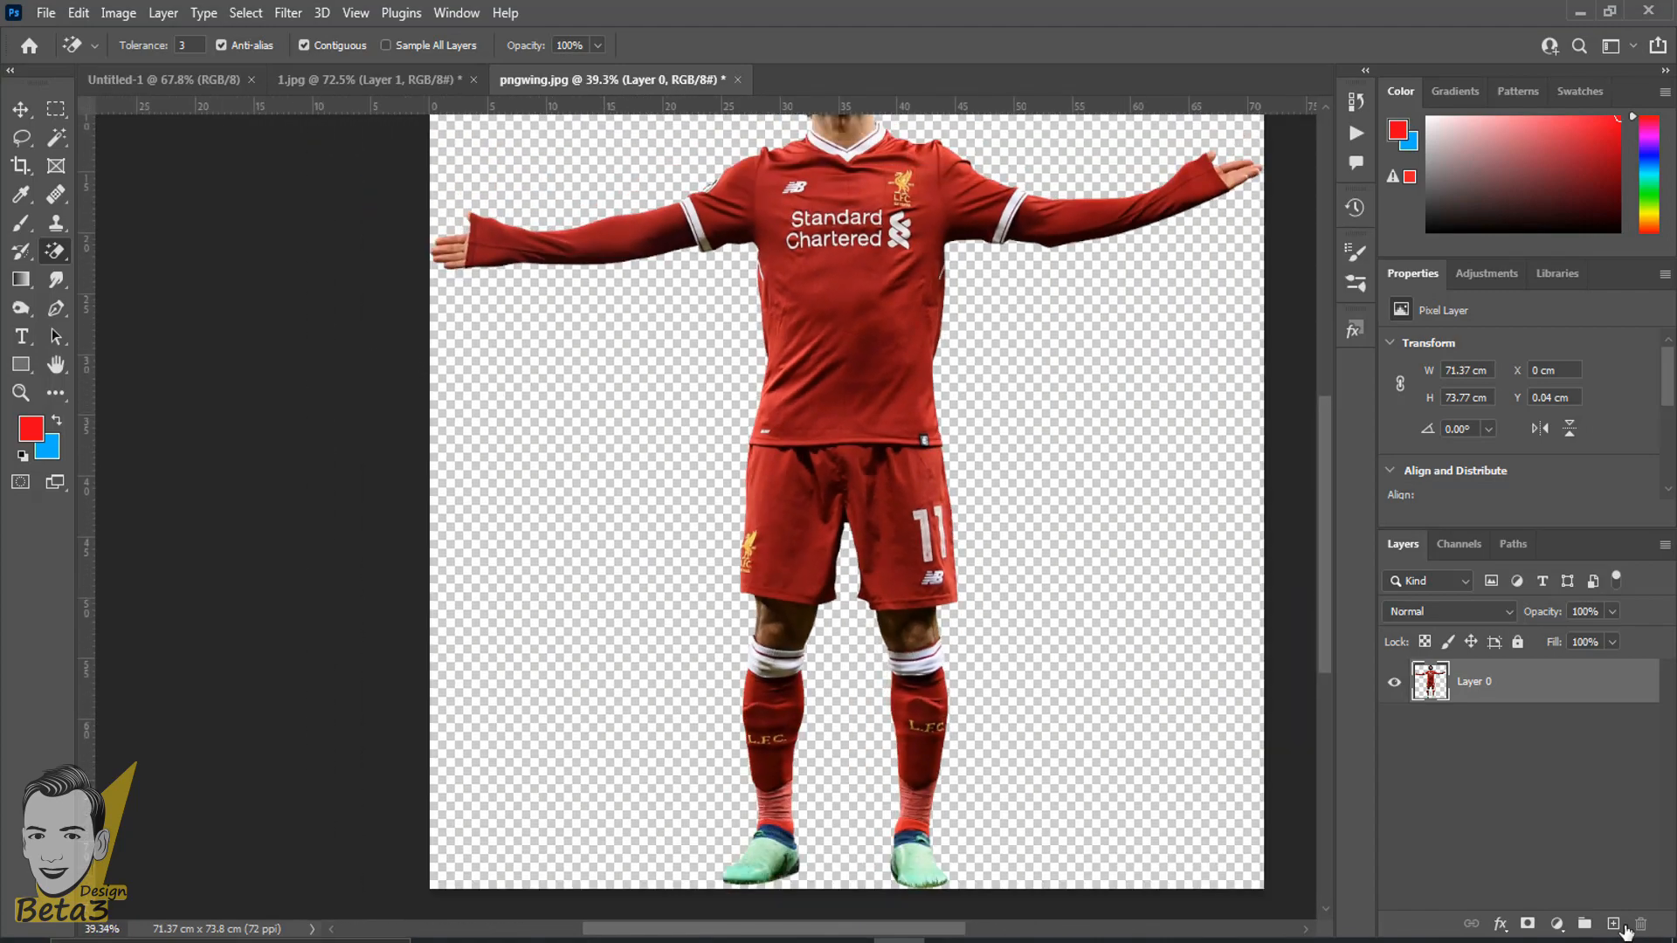
- Choose the Move Tool and add a new empty layer beneath the player's layer
left_click(26, 118)
scroll(556, 410, "down", 3)
left_click_drag(791, 356, 763, 321)
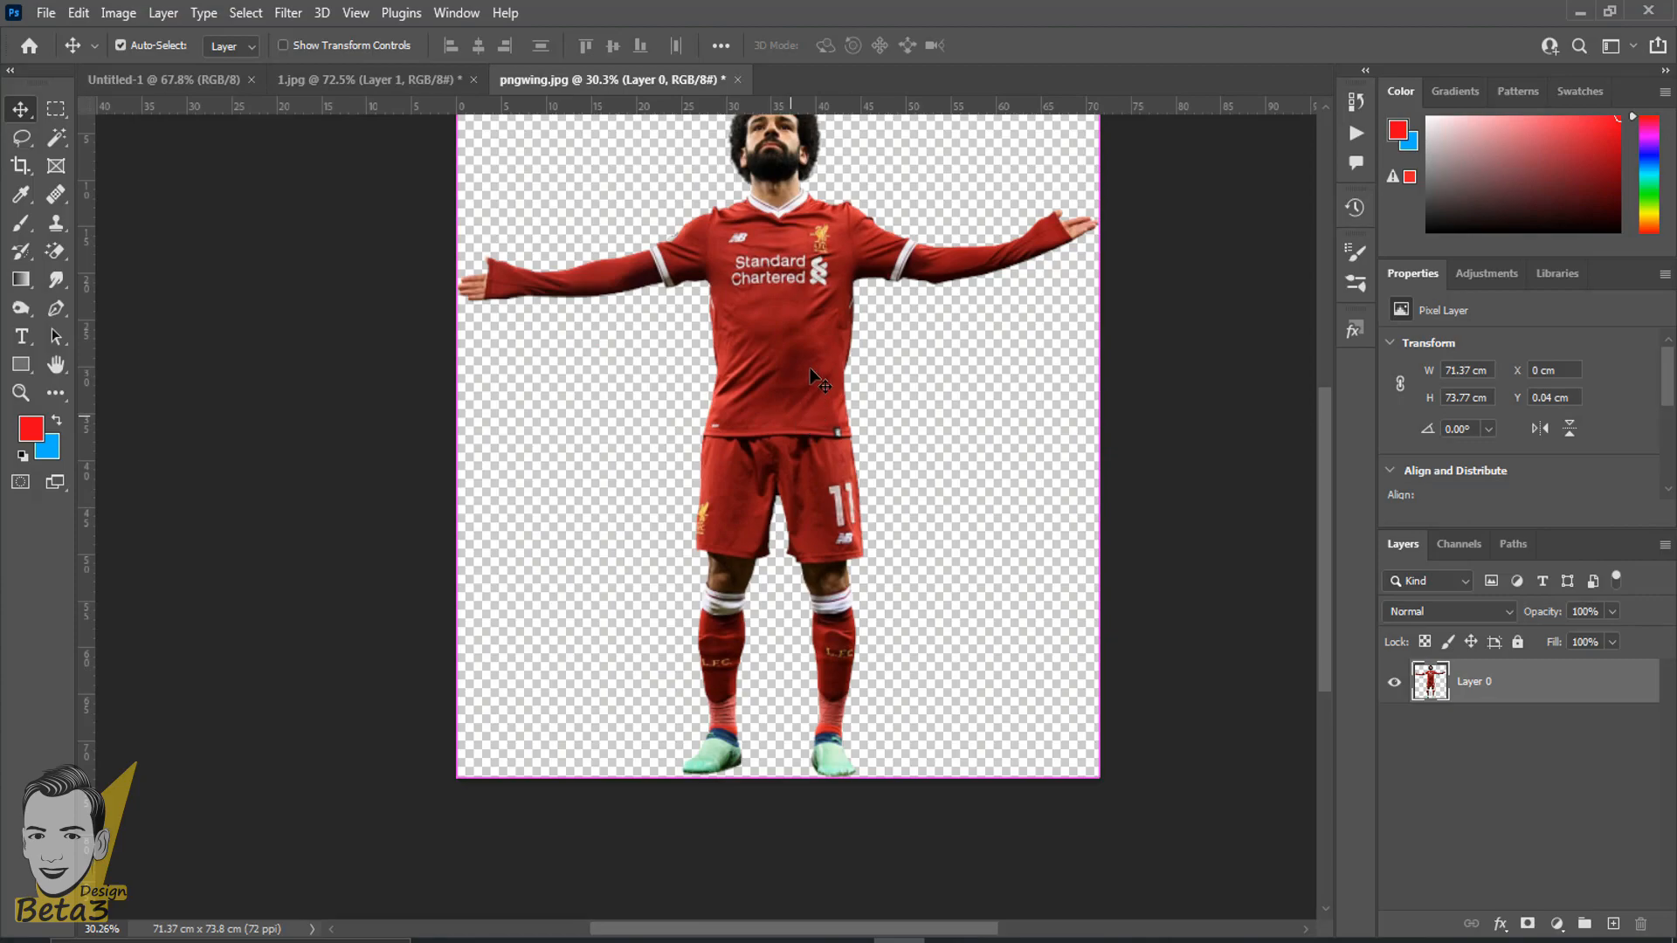
scroll(992, 505, "down", 1)
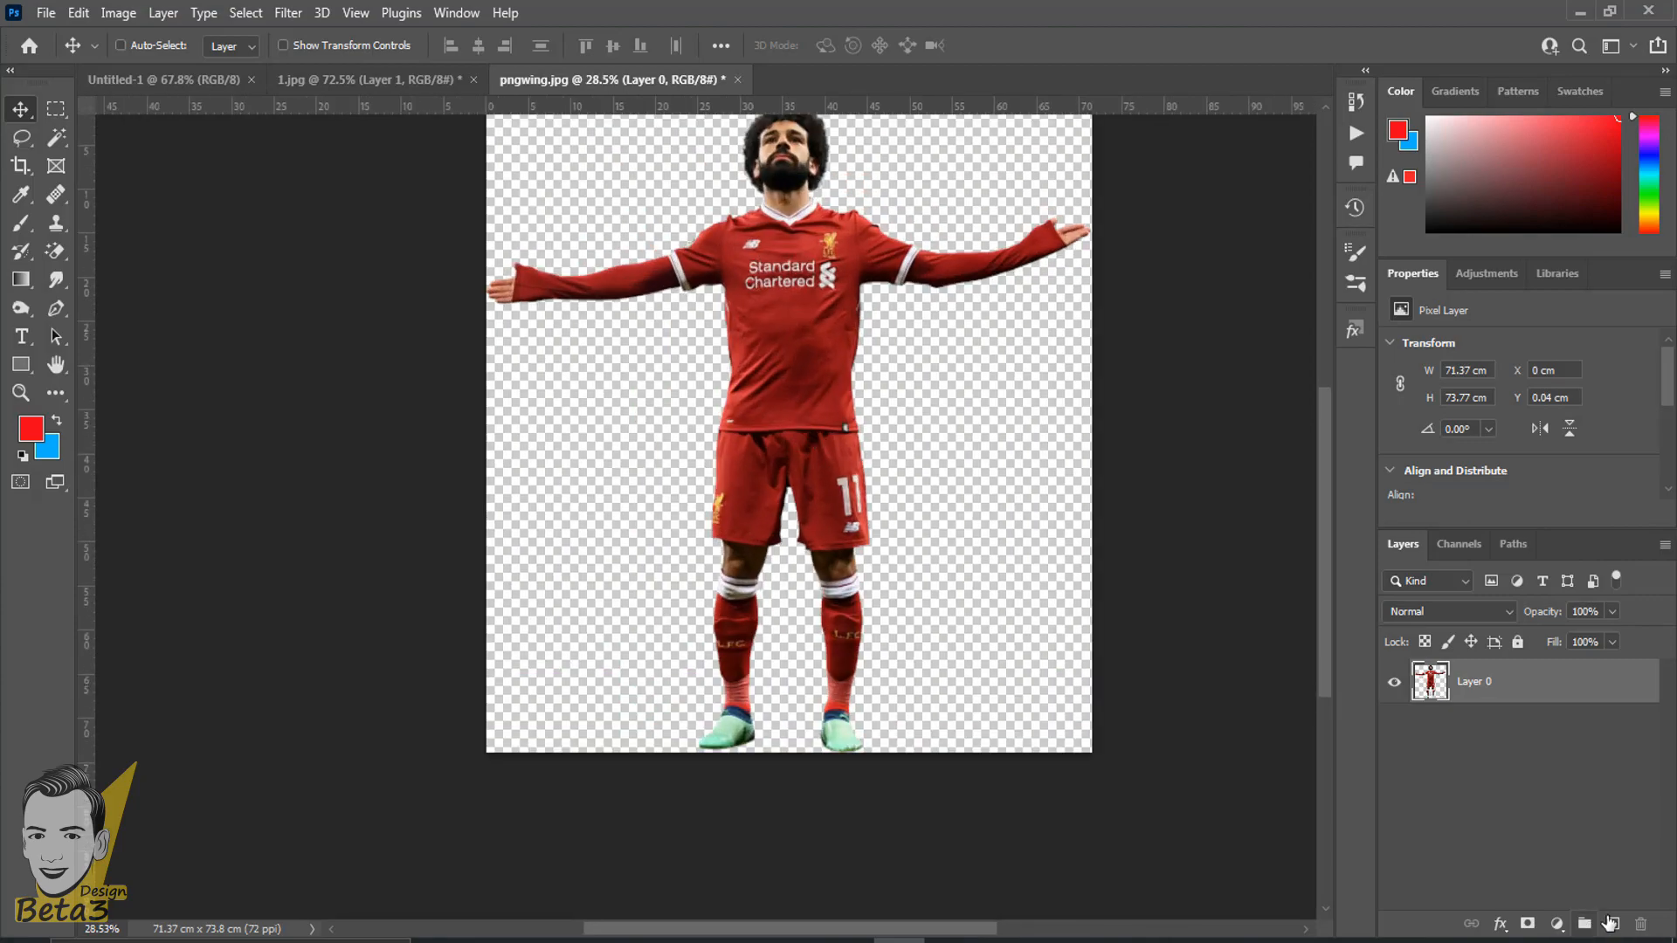
left_click(1613, 924)
left_click_drag(1501, 686, 1487, 772)
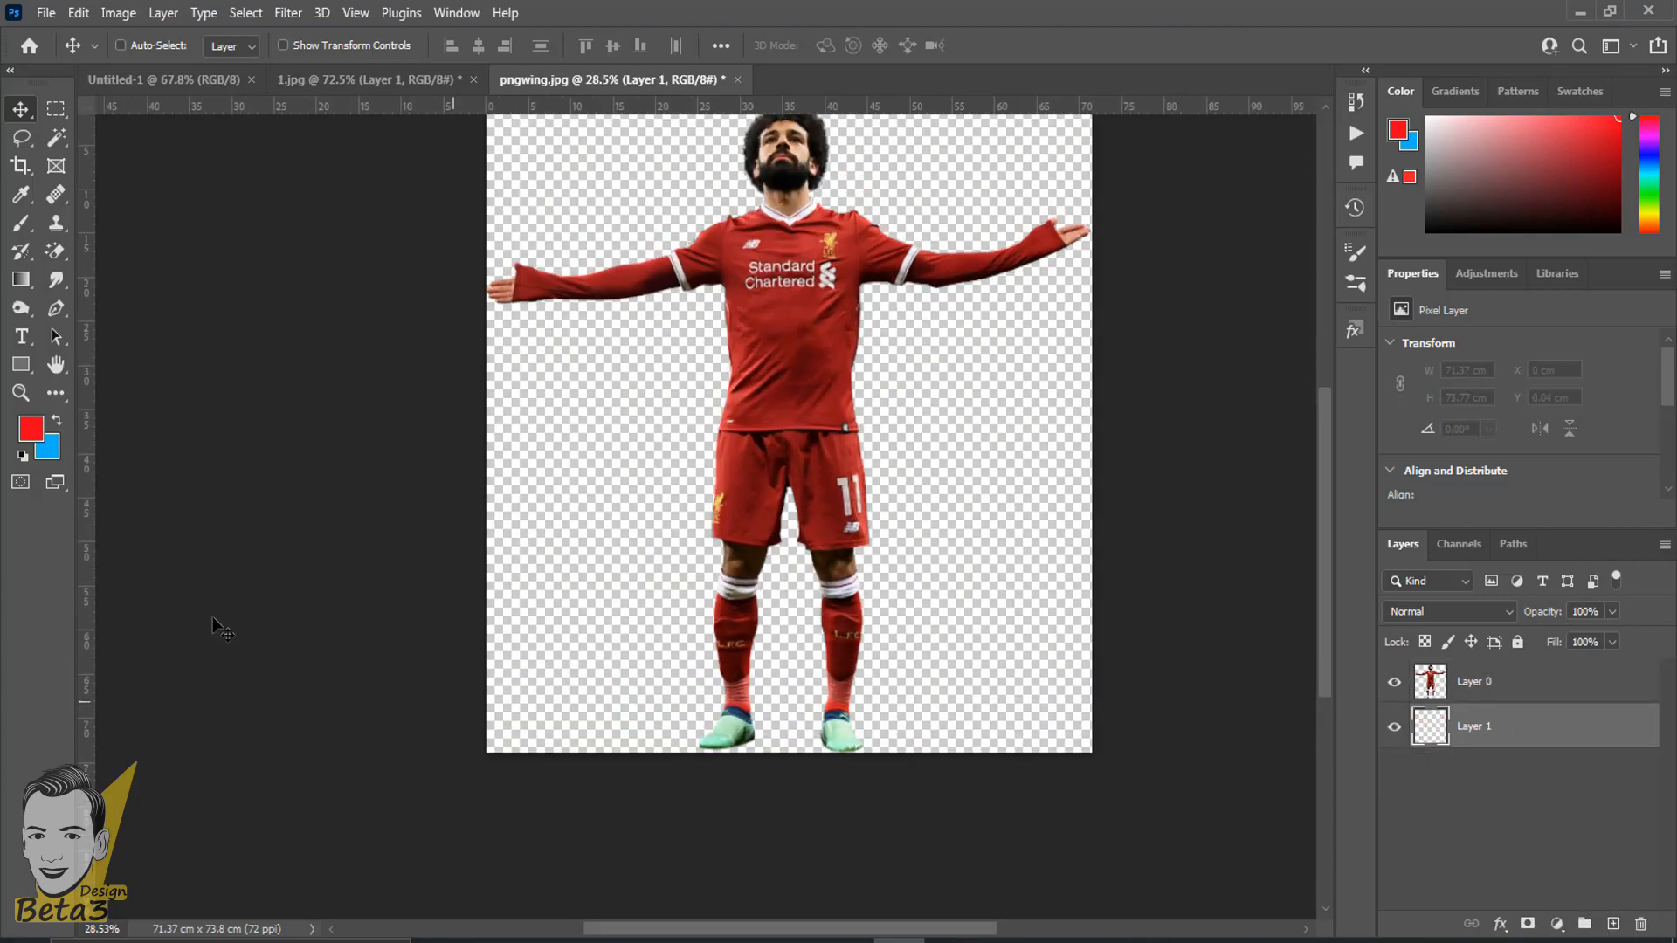
- Draw a rectangle about 82 by 40 cm behind the player, covering the upper half of the canvas and extending past its sides
left_click(21, 364)
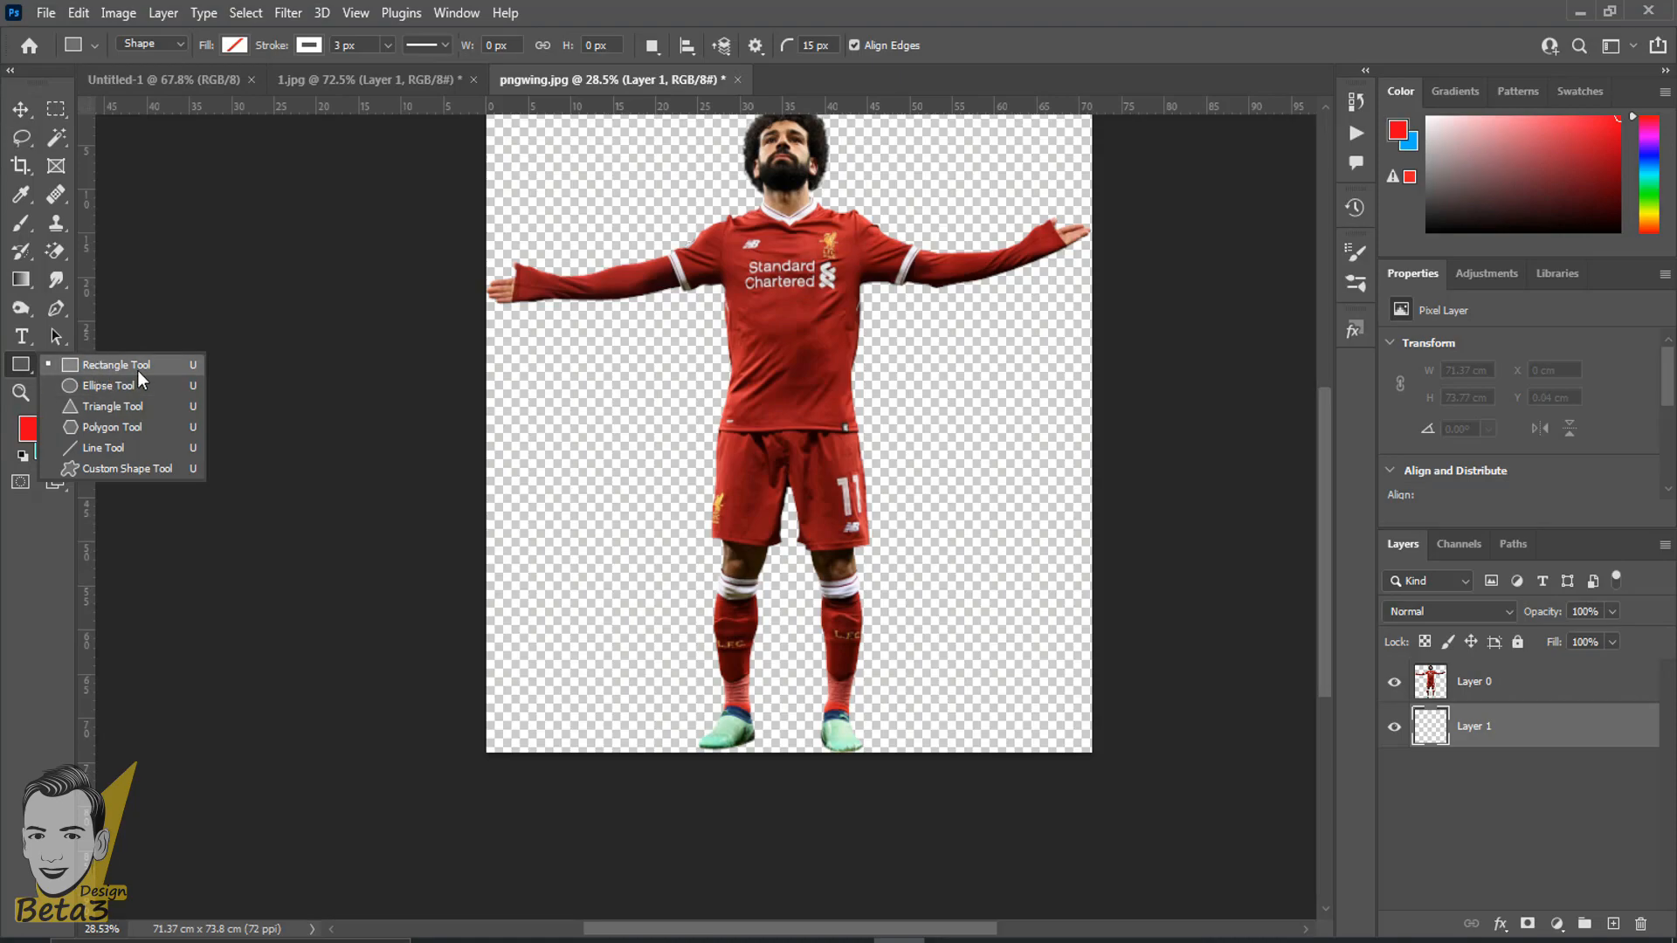
left_click(138, 370)
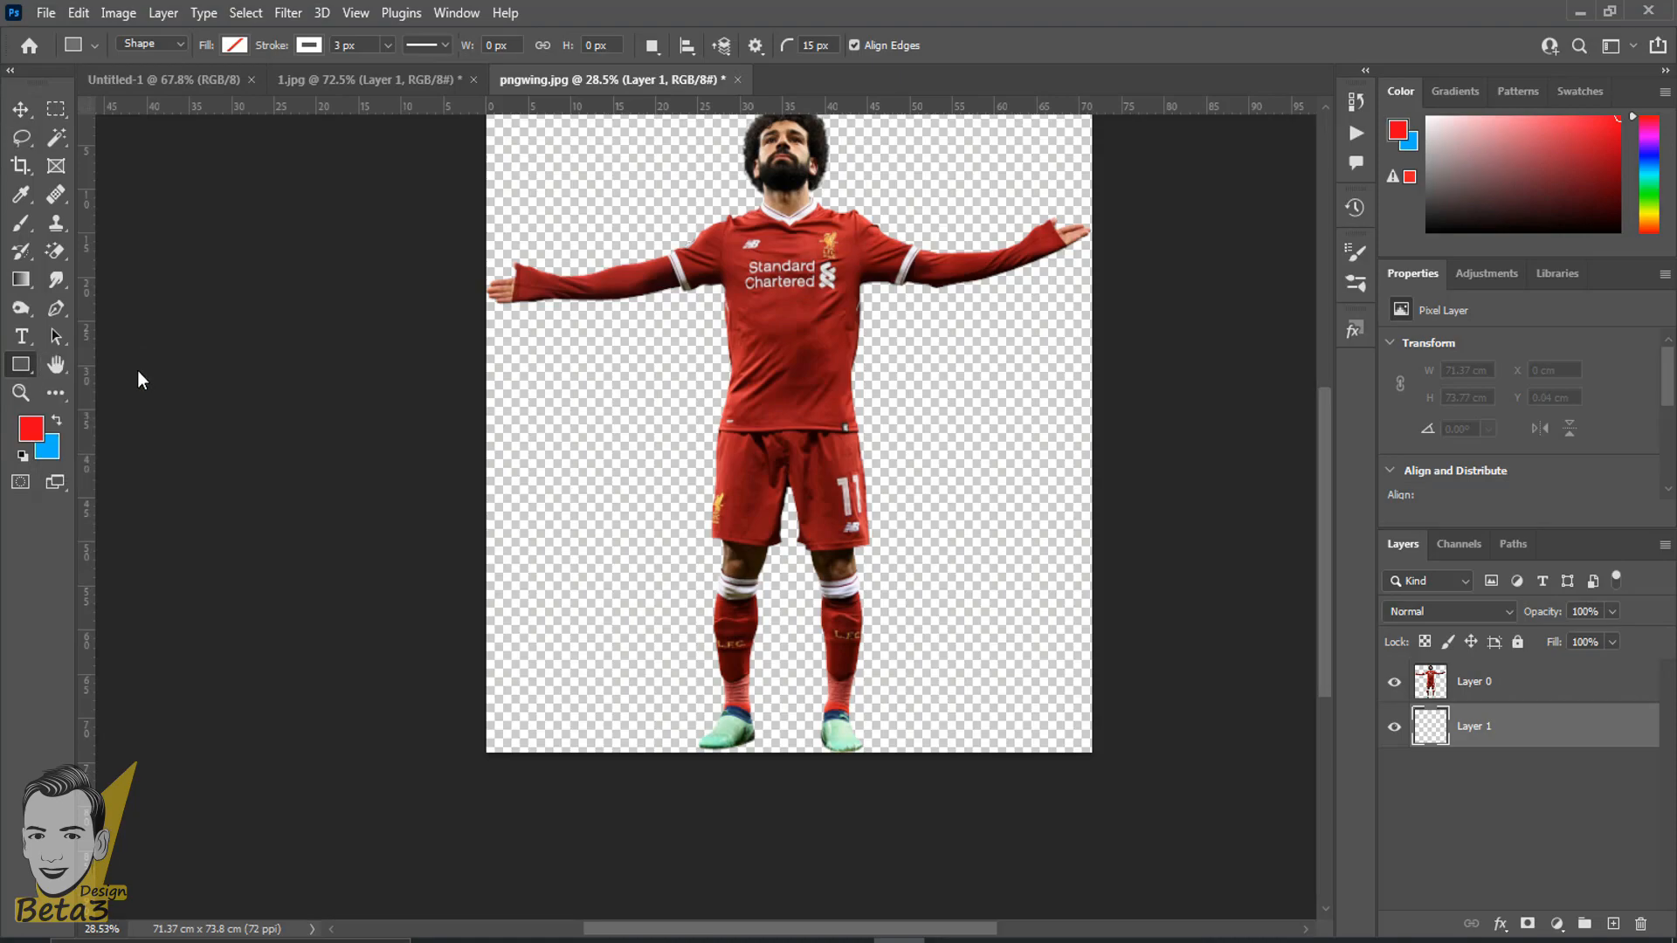
scroll(160, 356, "down", 2)
left_click_drag(521, 198, 1046, 461)
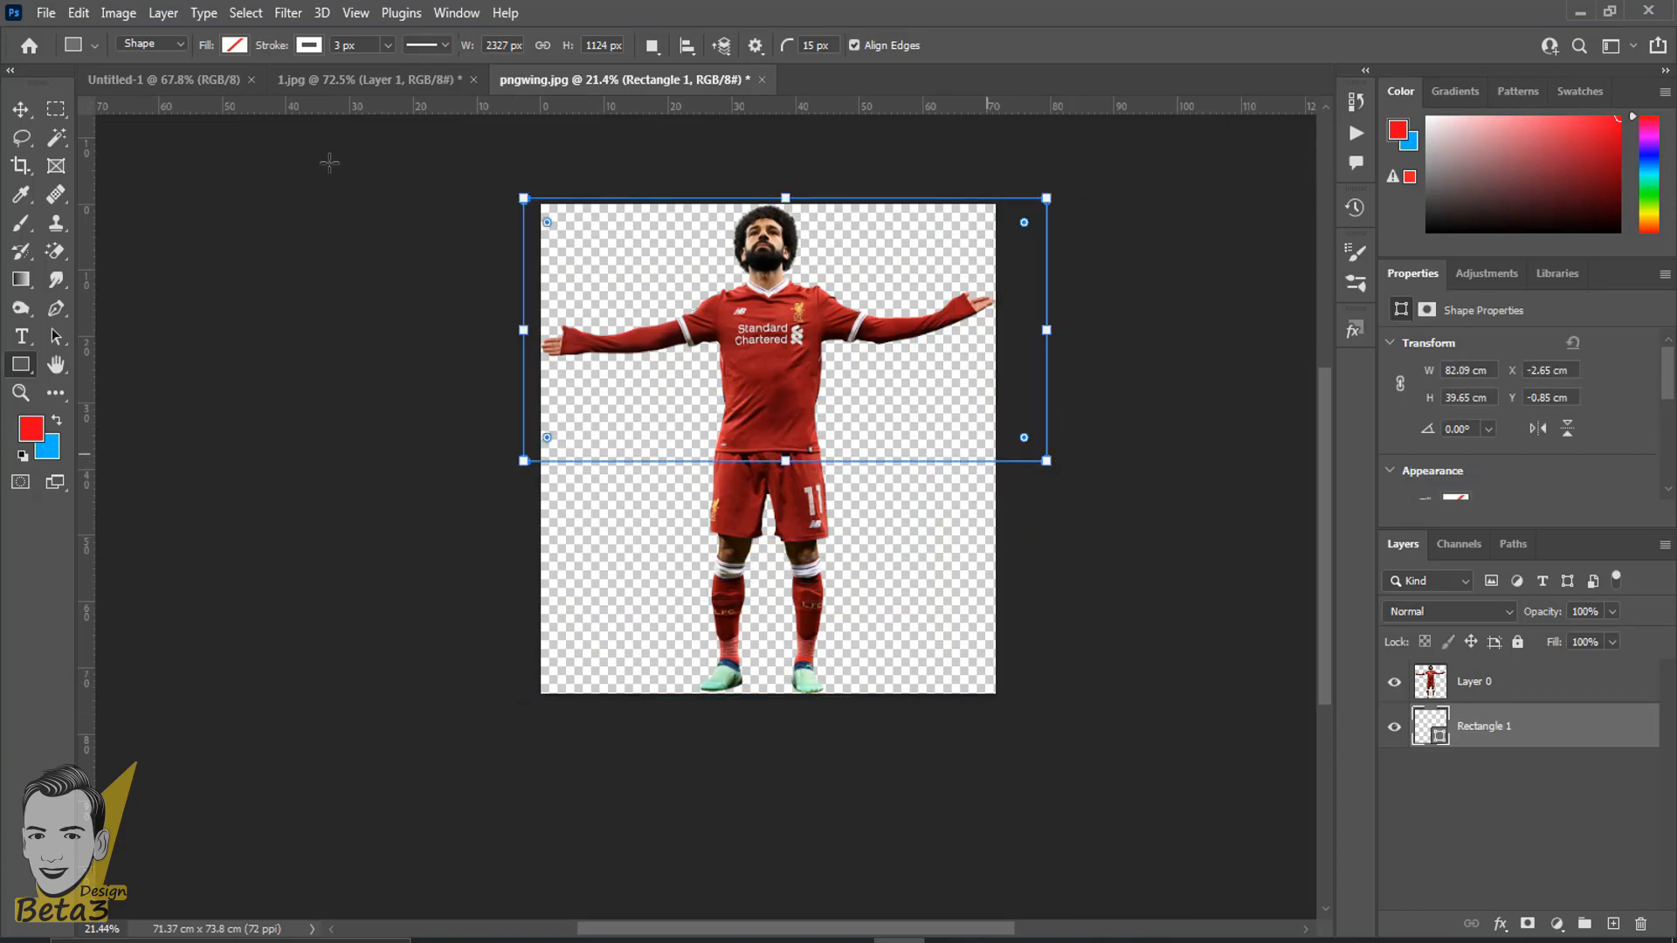
- Fill the upper rectangle with purple from the recently used colors
left_click(234, 46)
left_click(292, 157)
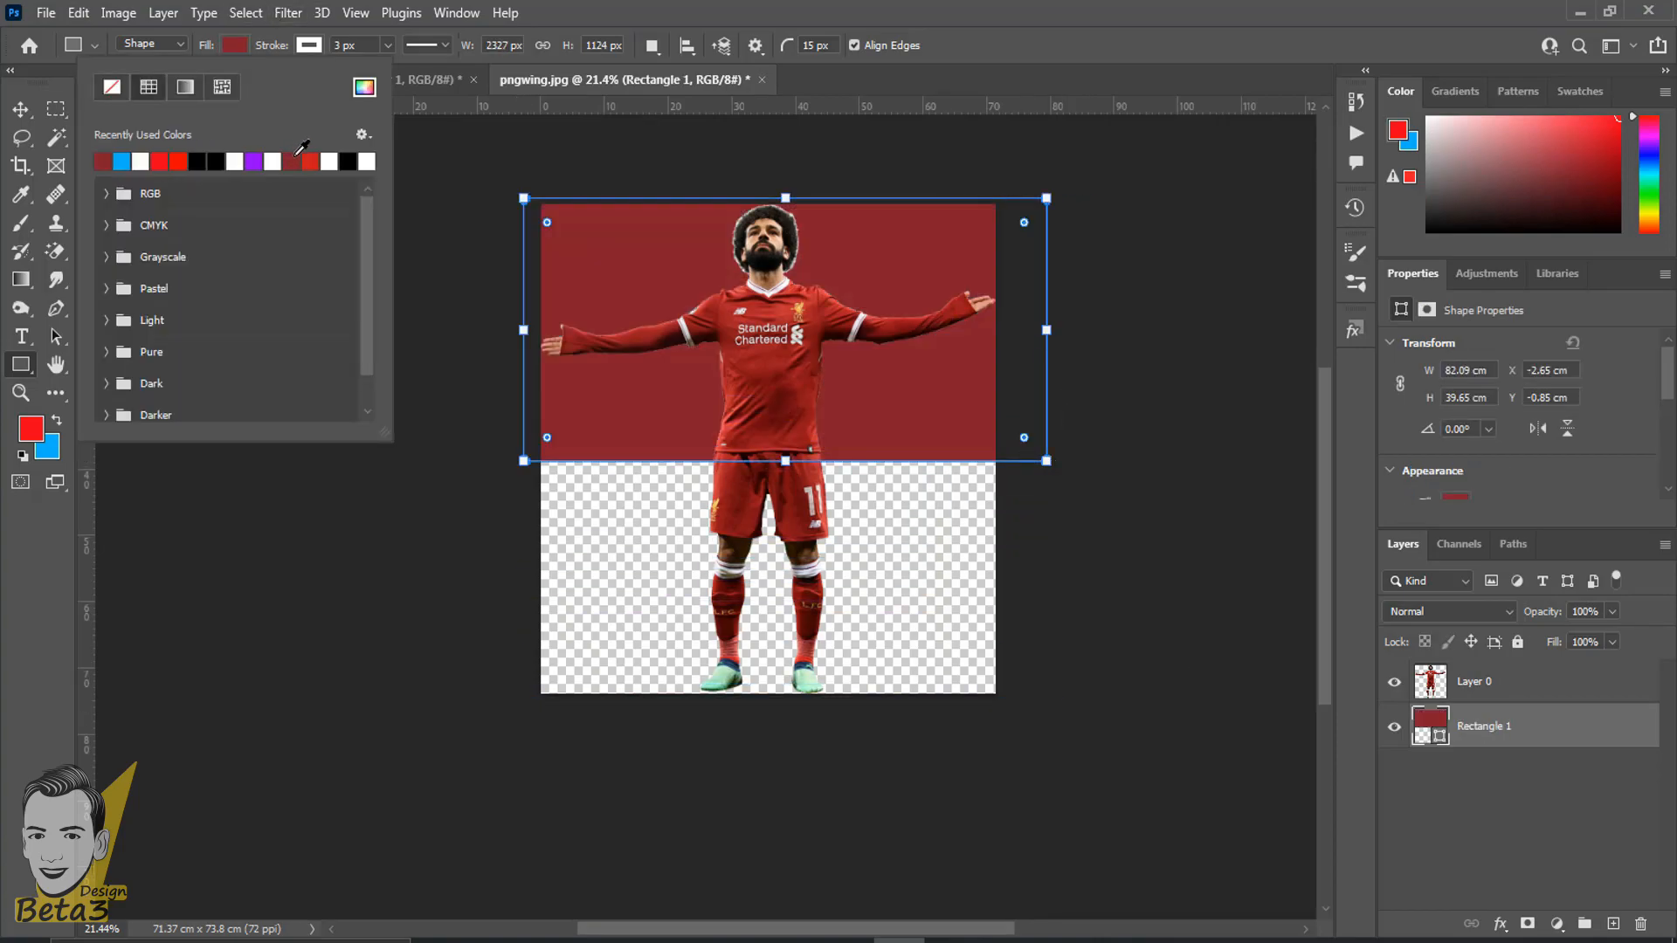
left_click(254, 160)
key("Return")
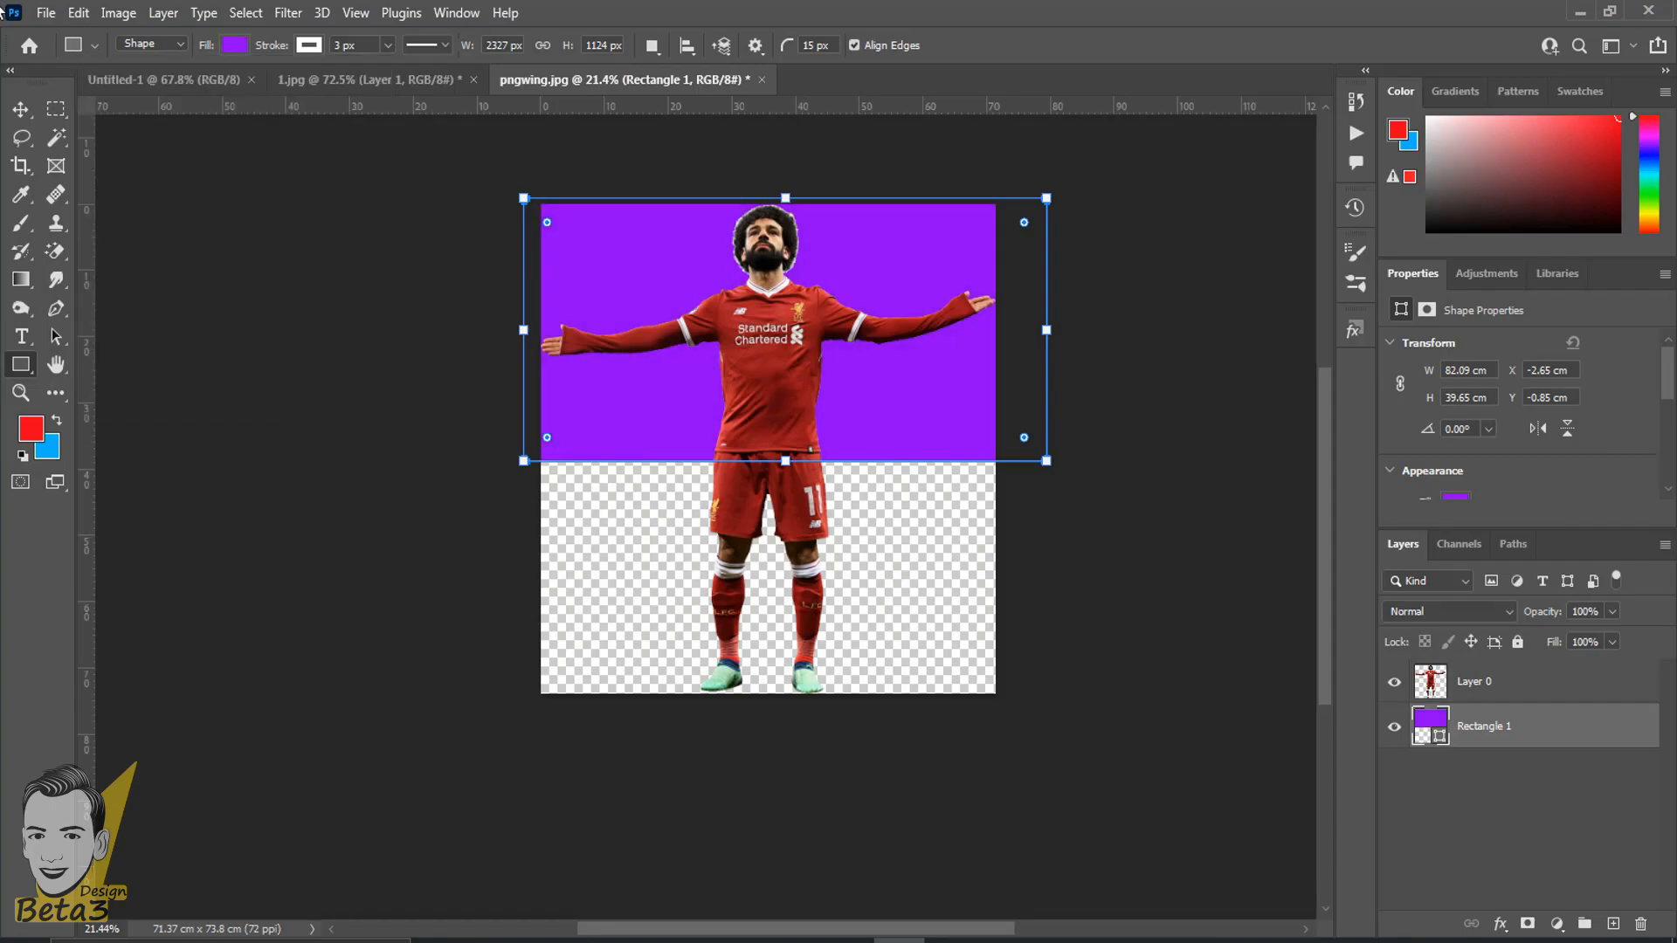
- Duplicate the purple rectangle and place the copy over the lower half of the canvas
left_click(15, 105)
scroll(824, 495, "up", 2)
left_click_drag(873, 391, 893, 341)
left_click_drag(916, 260, 920, 636)
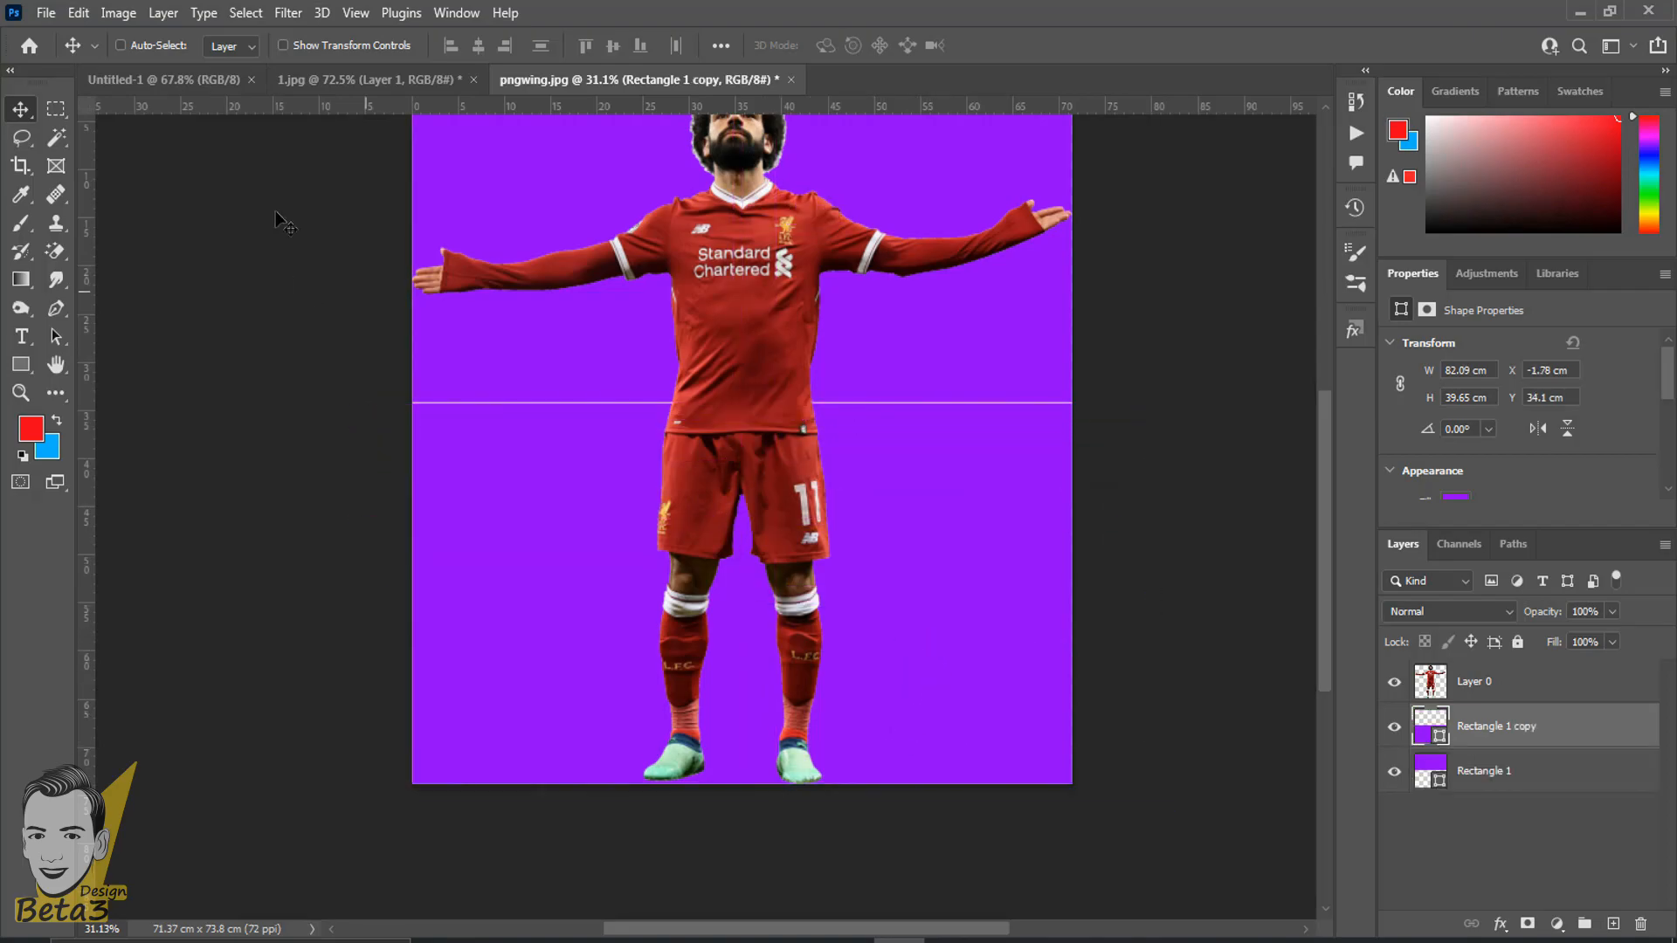
- Change the lower rectangle's fill to bright red from the recently used colors
left_click(15, 372)
left_click(236, 45)
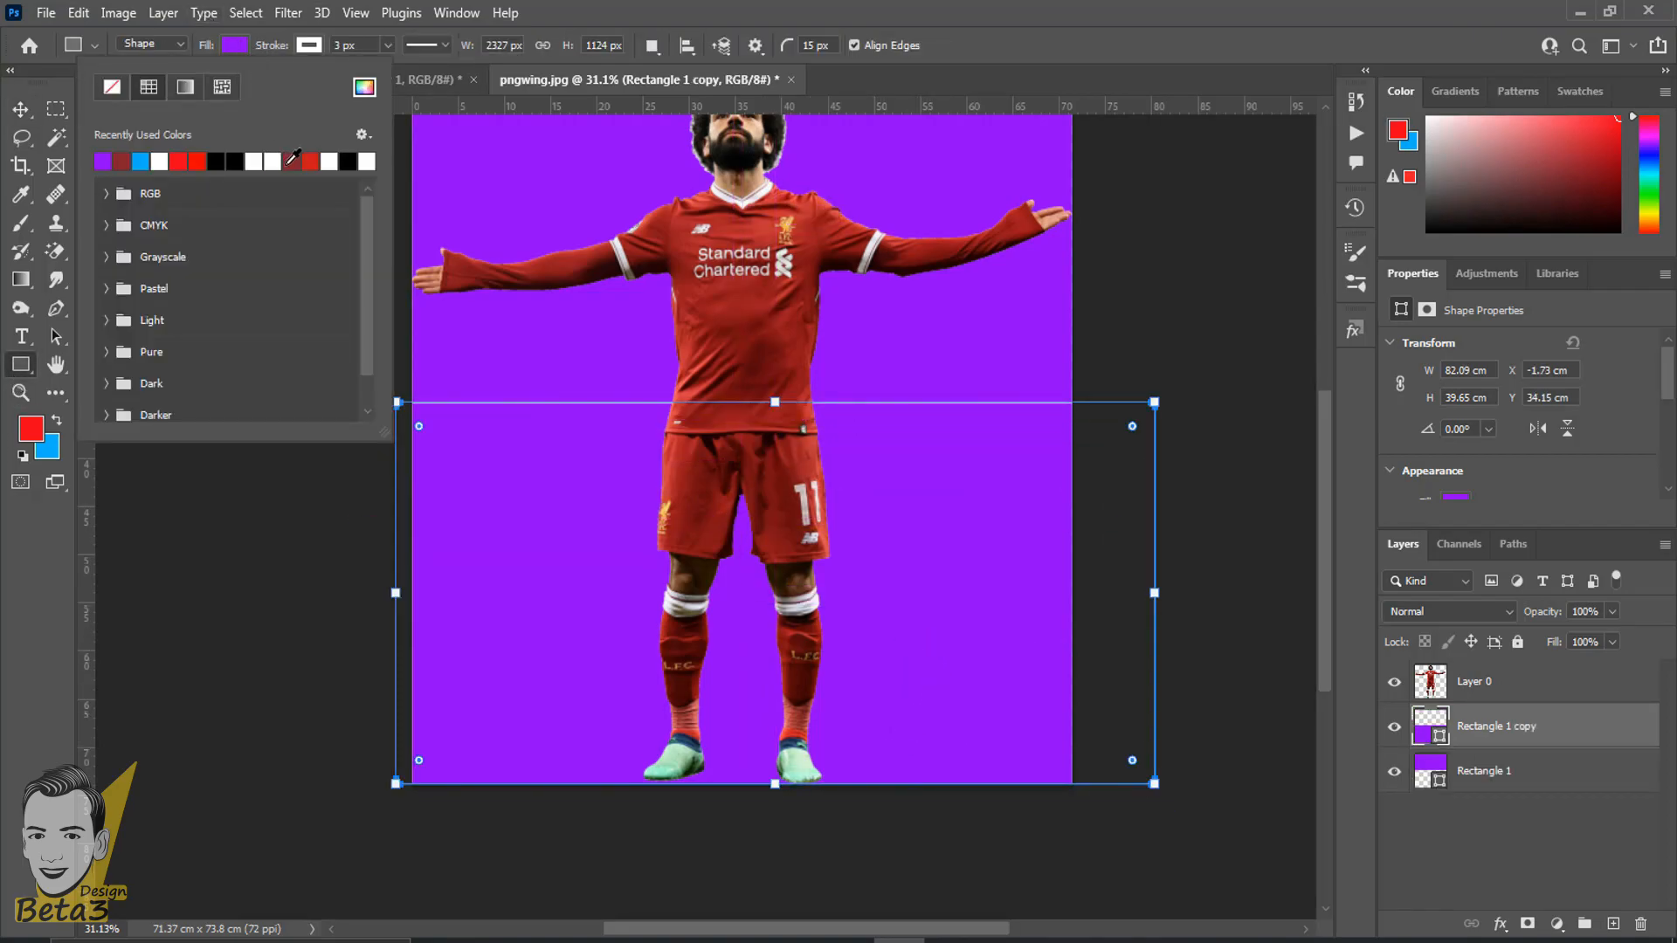
left_click(310, 161)
key("Return")
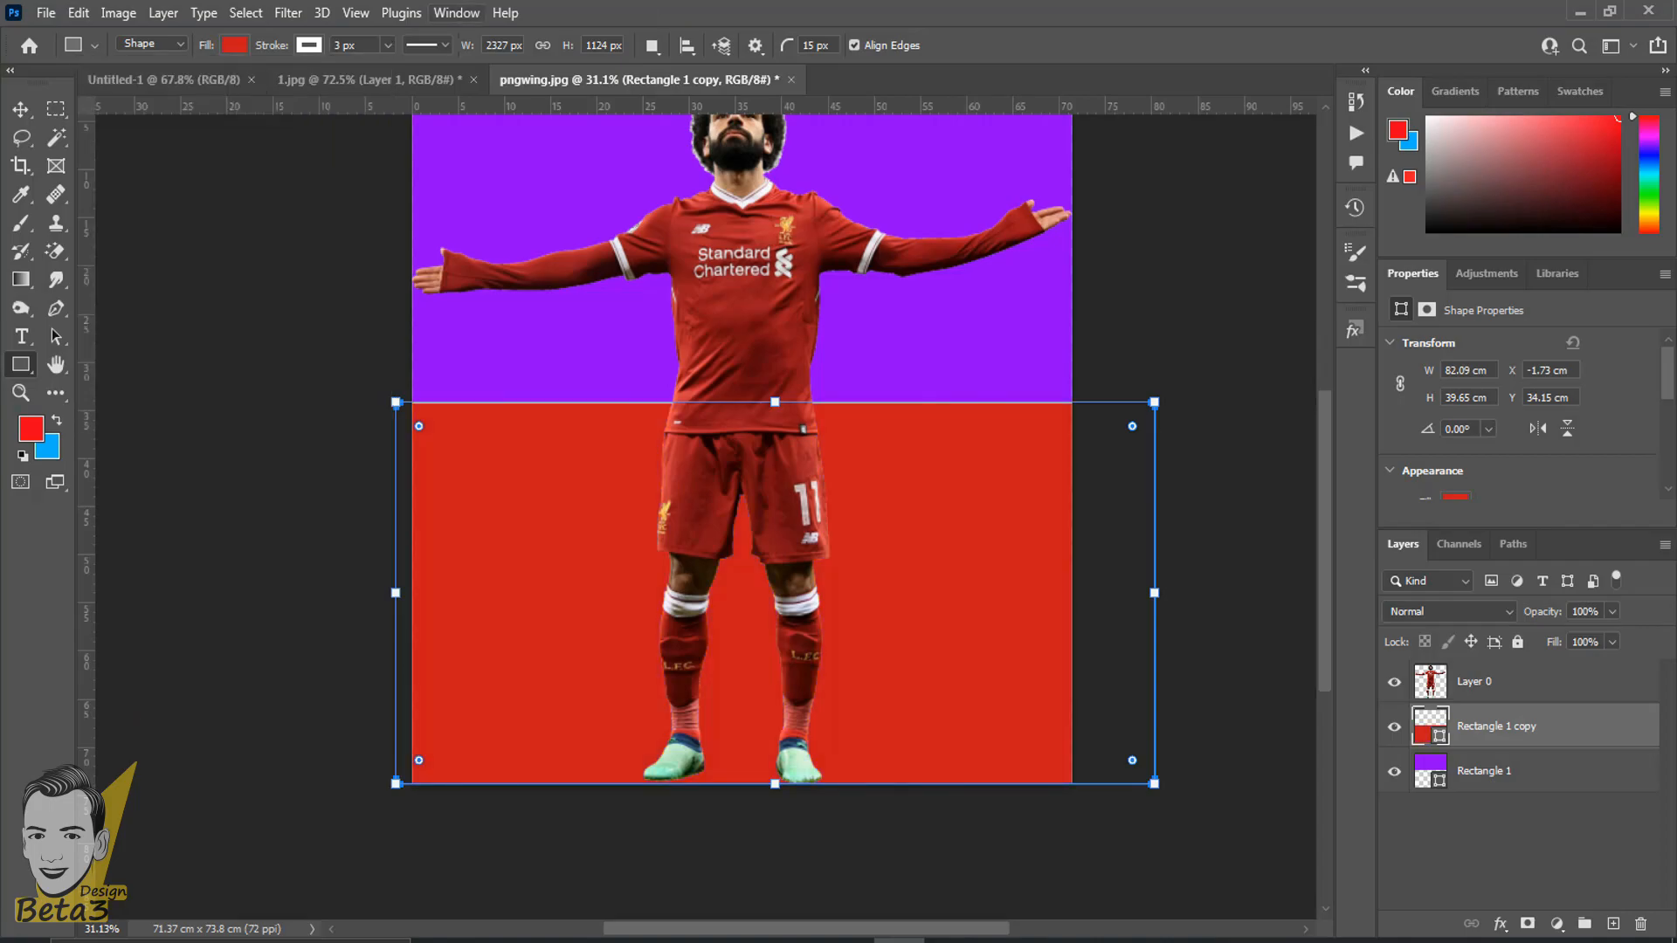
- Nudge the red rectangle vertically to fine-tune where it meets the purple one and the bottom of the canvas
left_click(20, 109)
key("Down")
key("Down")
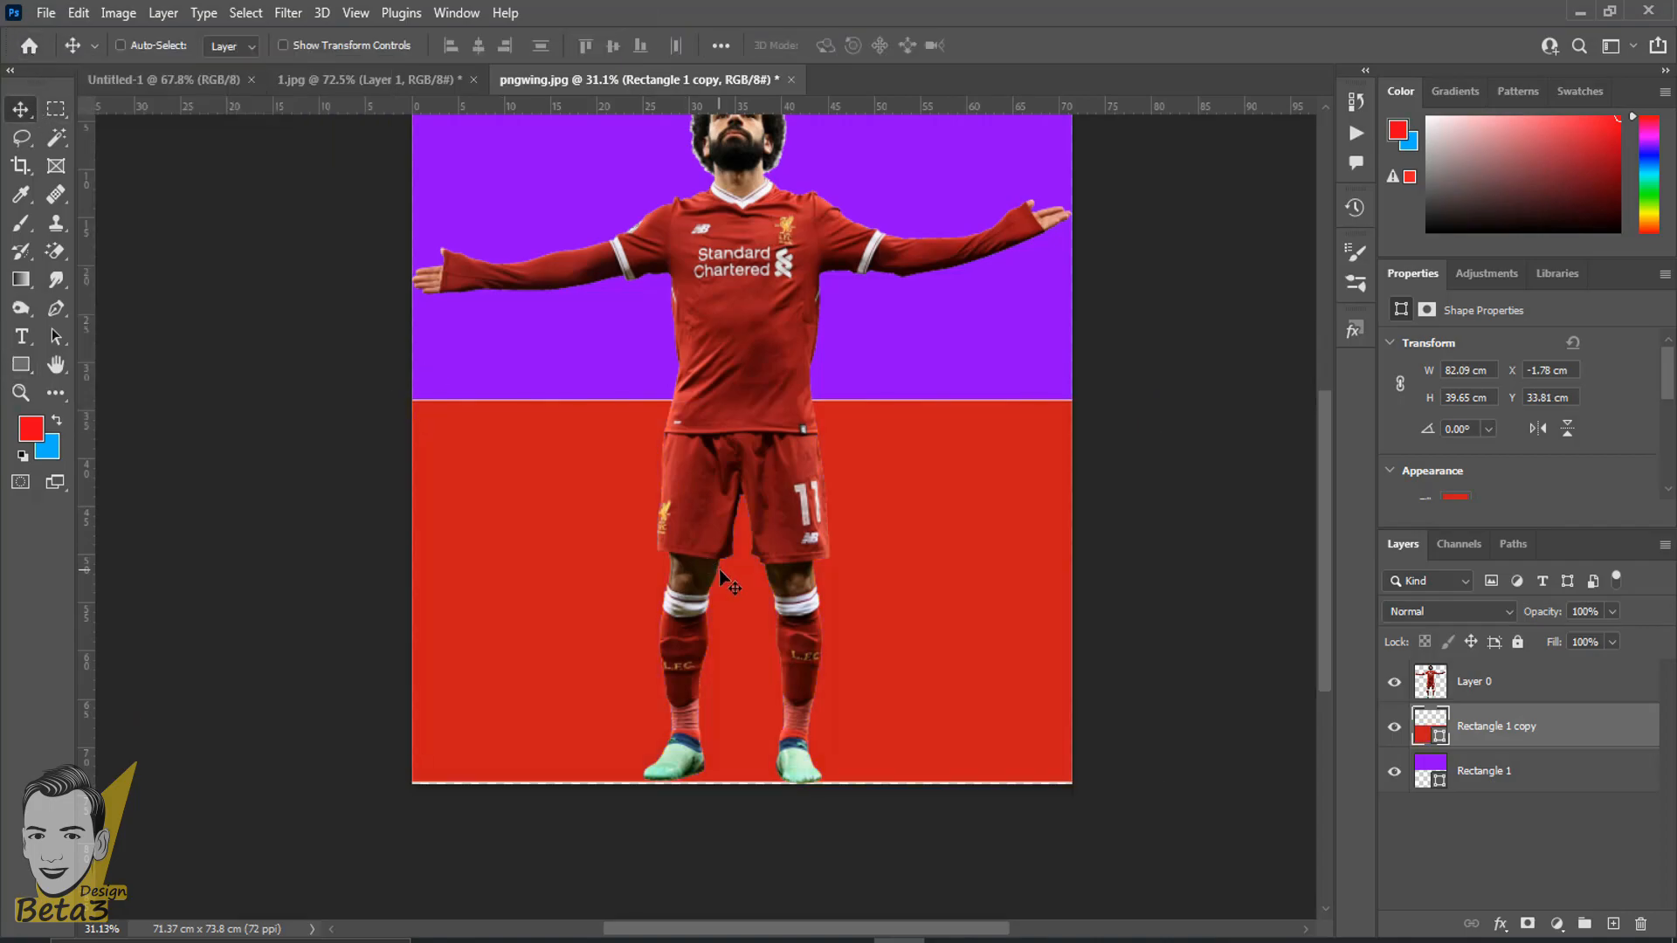
scroll(719, 574, "down", 1)
key("Down")
key("Down")
scroll(713, 598, "down", 1)
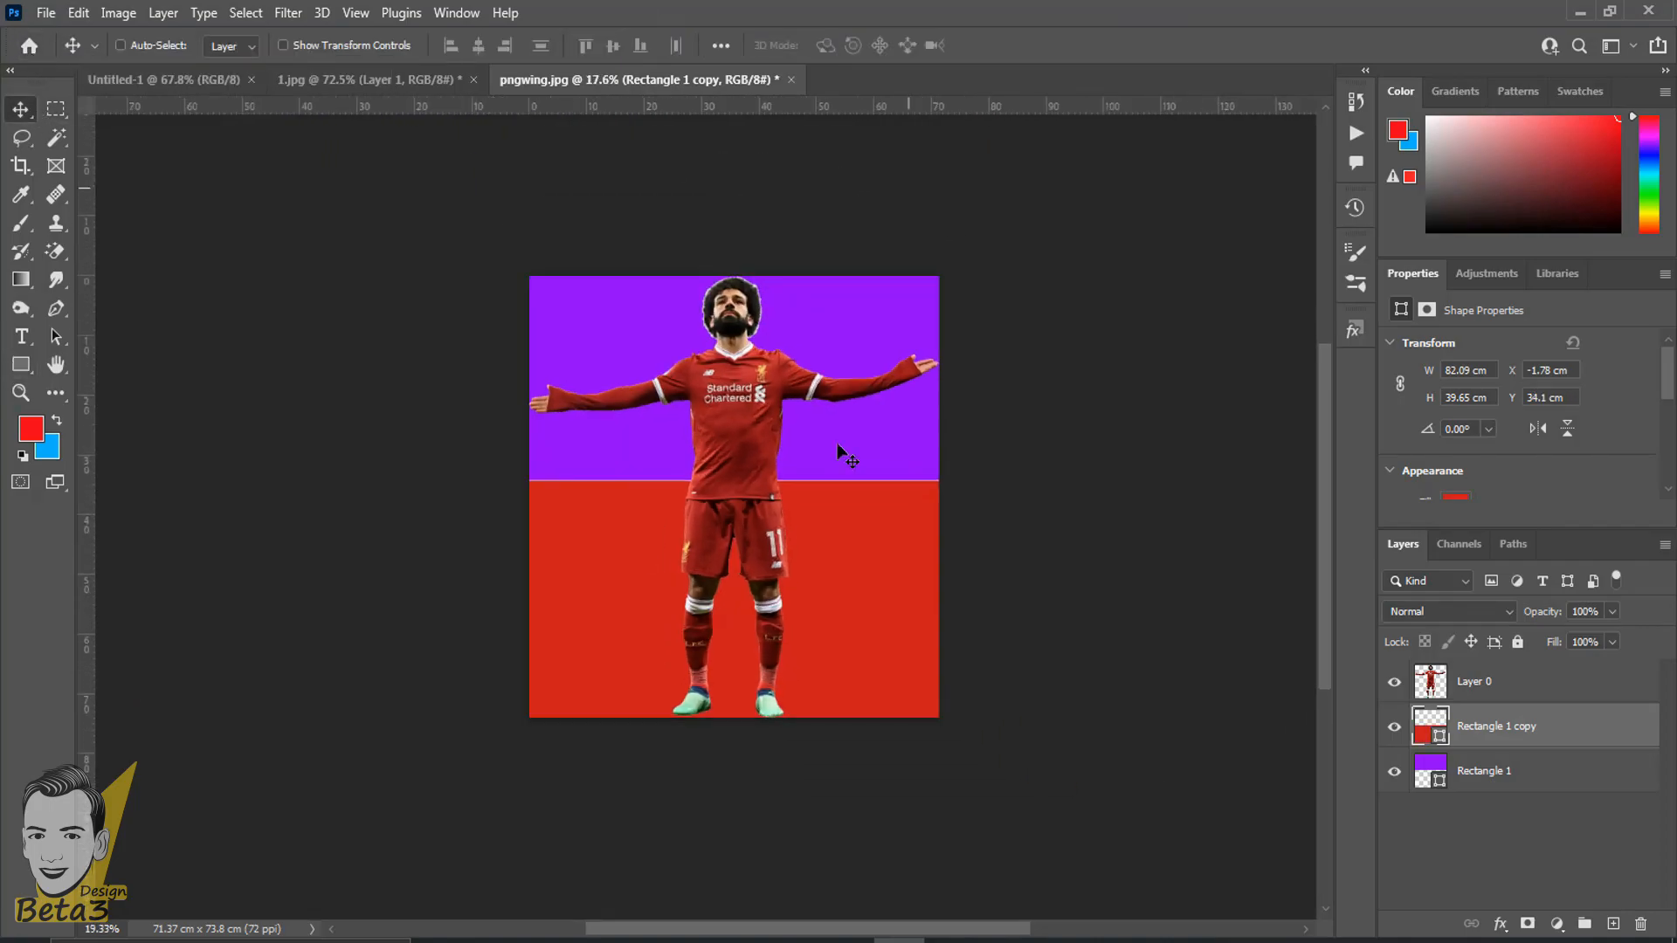
- Add a white horizontal text line with a person's name and place it beneath the player's outstretched arm, just above the red area
scroll(734, 568, "up", 4)
left_click_drag(741, 669, 790, 776)
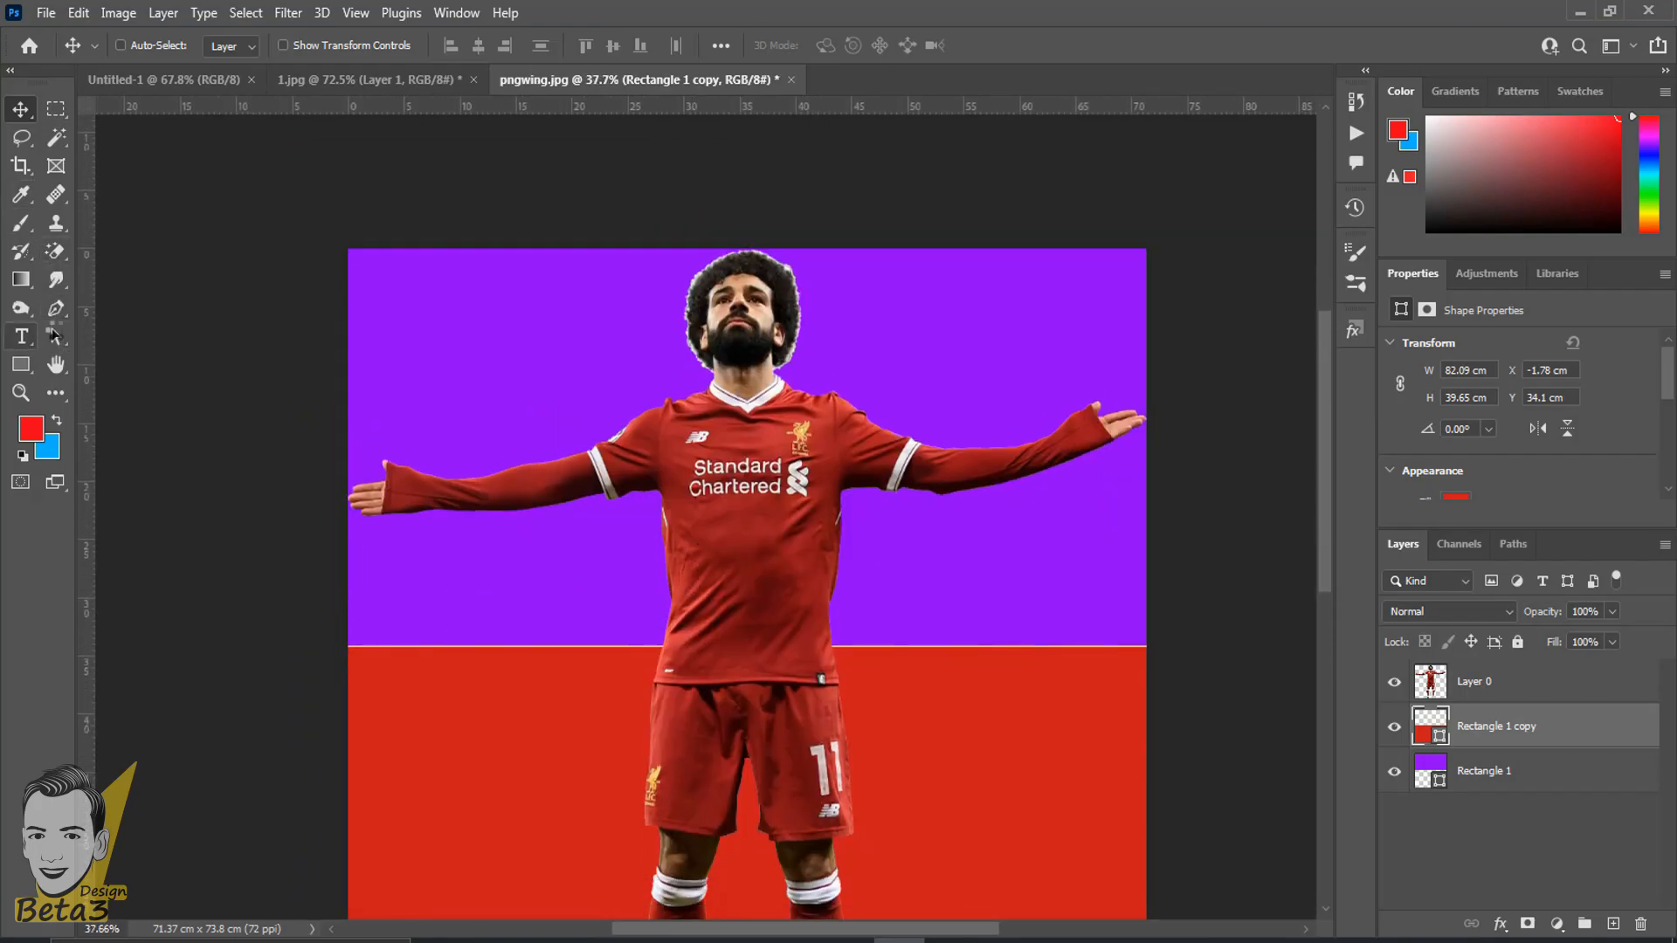
key("t")
right_click(24, 349)
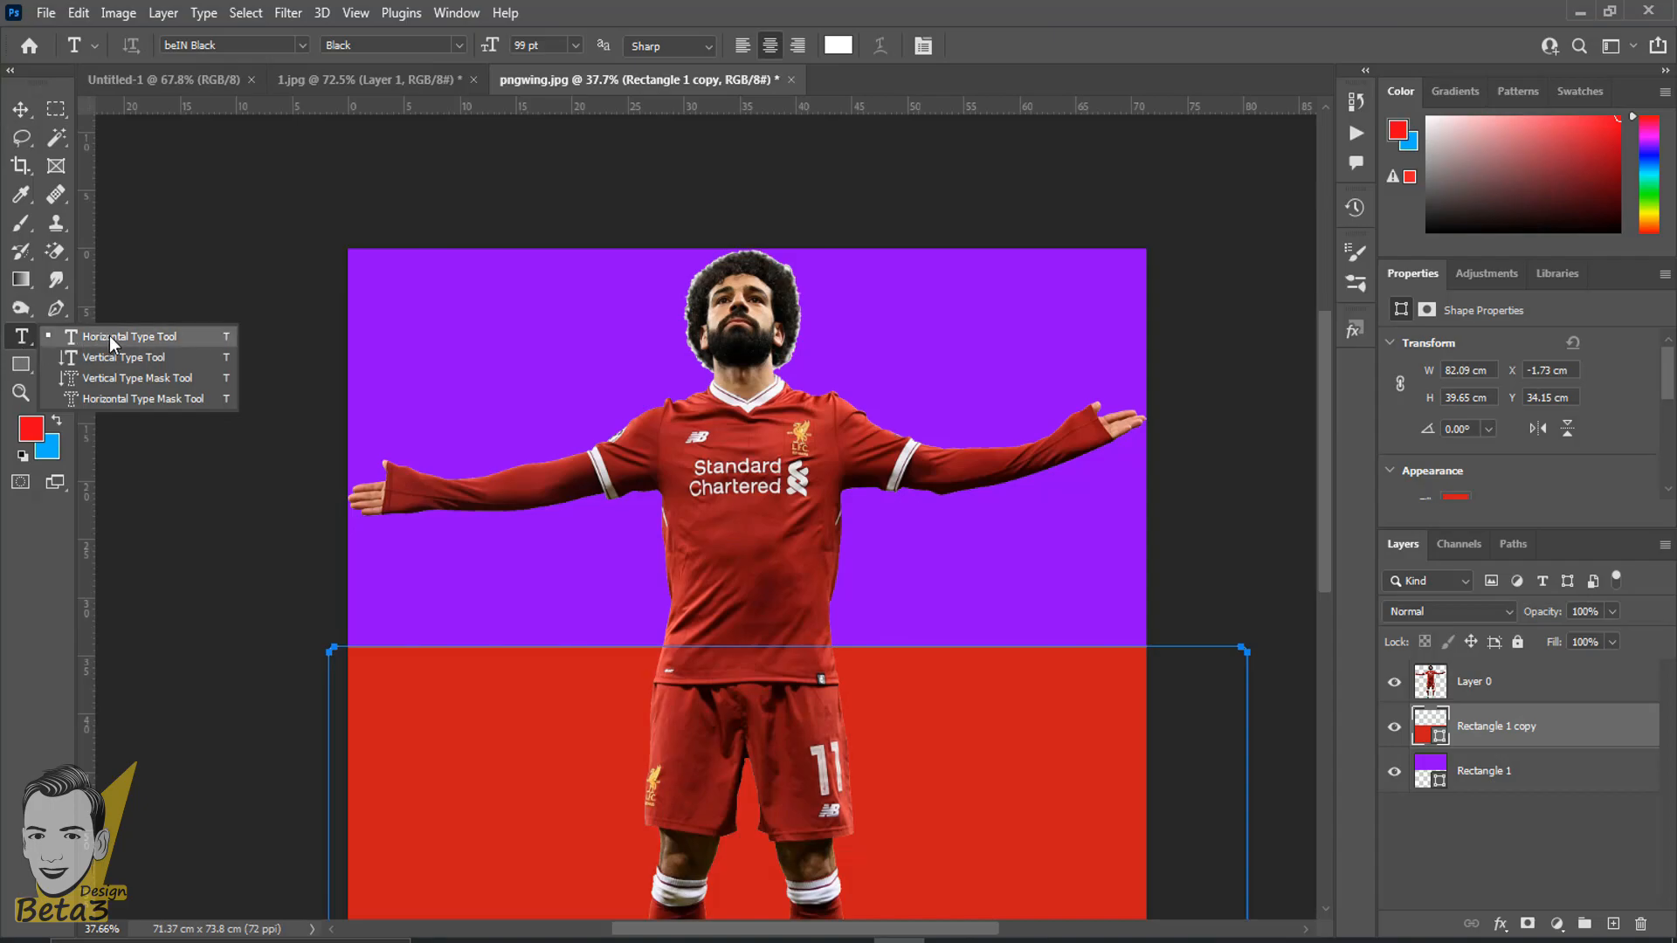
left_click(112, 343)
left_click(441, 313)
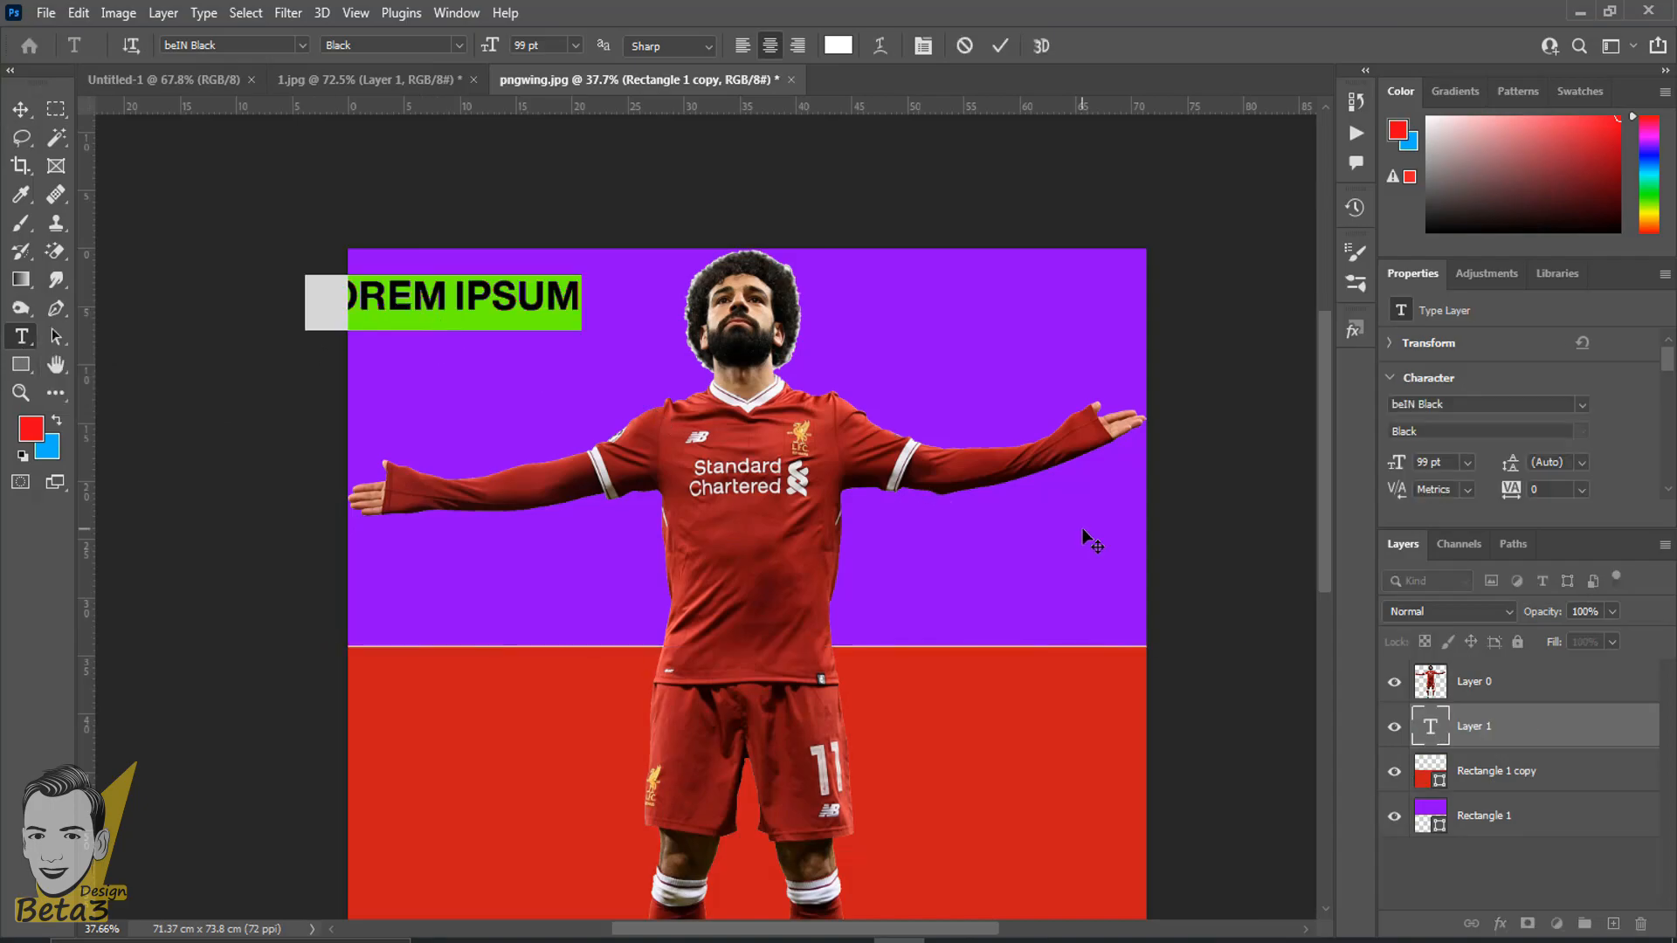
type("lp")
key("BackSpace")
key("BackSpace")
type("HOSSAM")
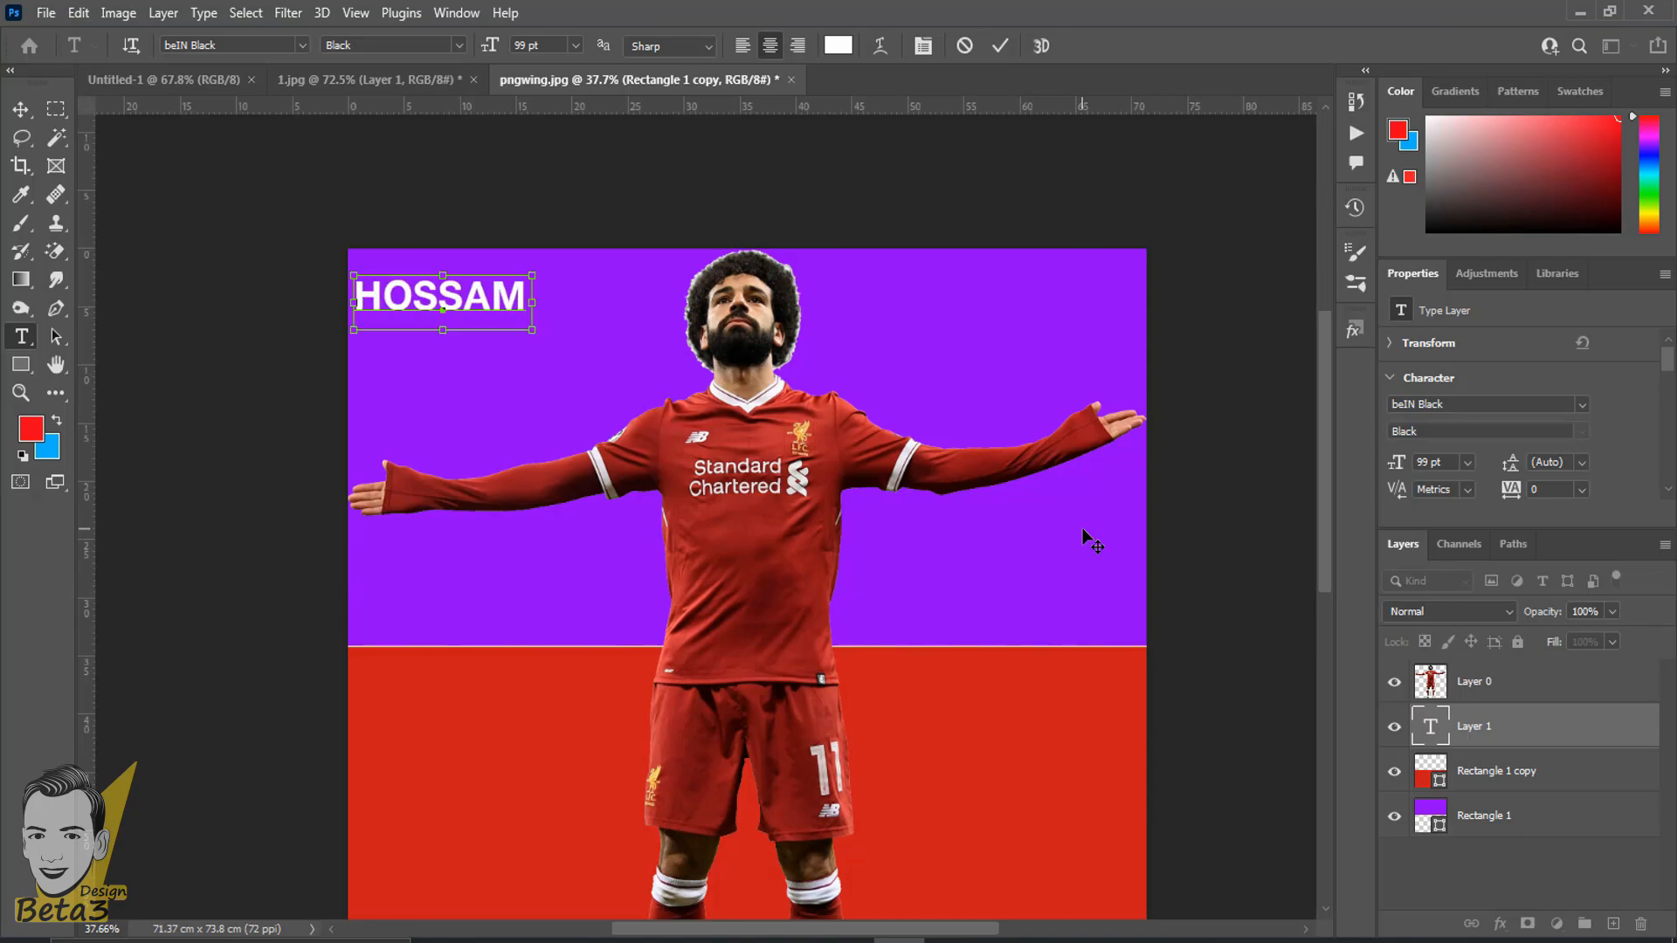
left_click(21, 109)
left_click_drag(512, 370, 521, 615)
- View the four footballer practice images available for opening, select them all, and close the dialog without opening any
left_click(45, 12)
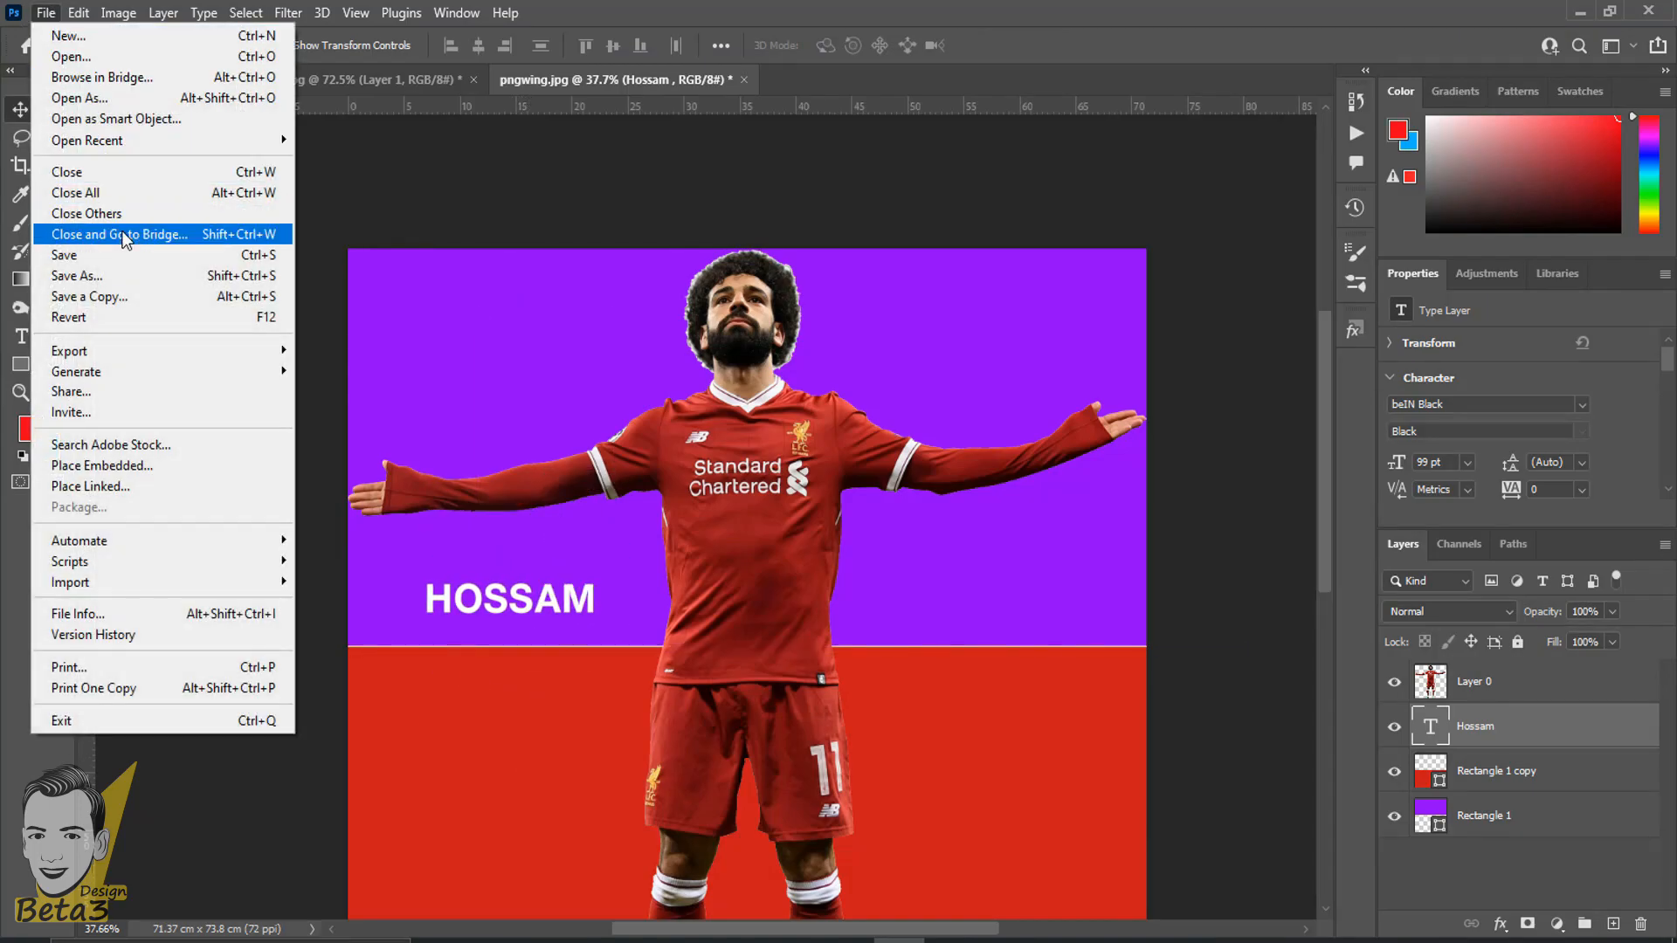
left_click(1018, 3)
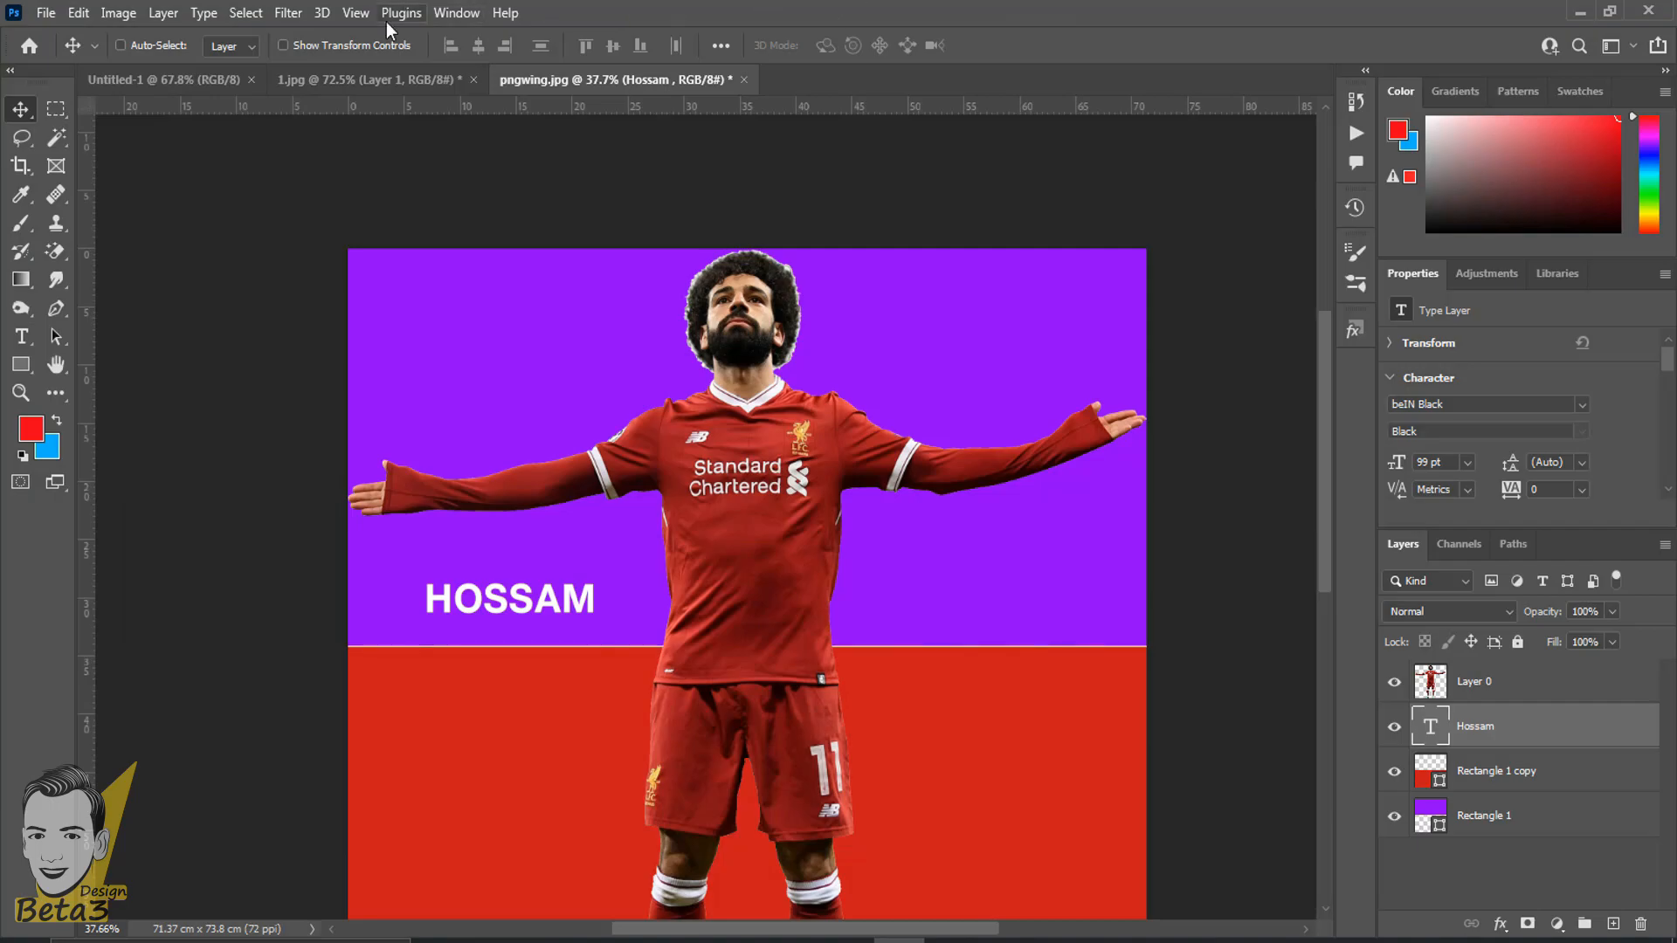
left_click(45, 12)
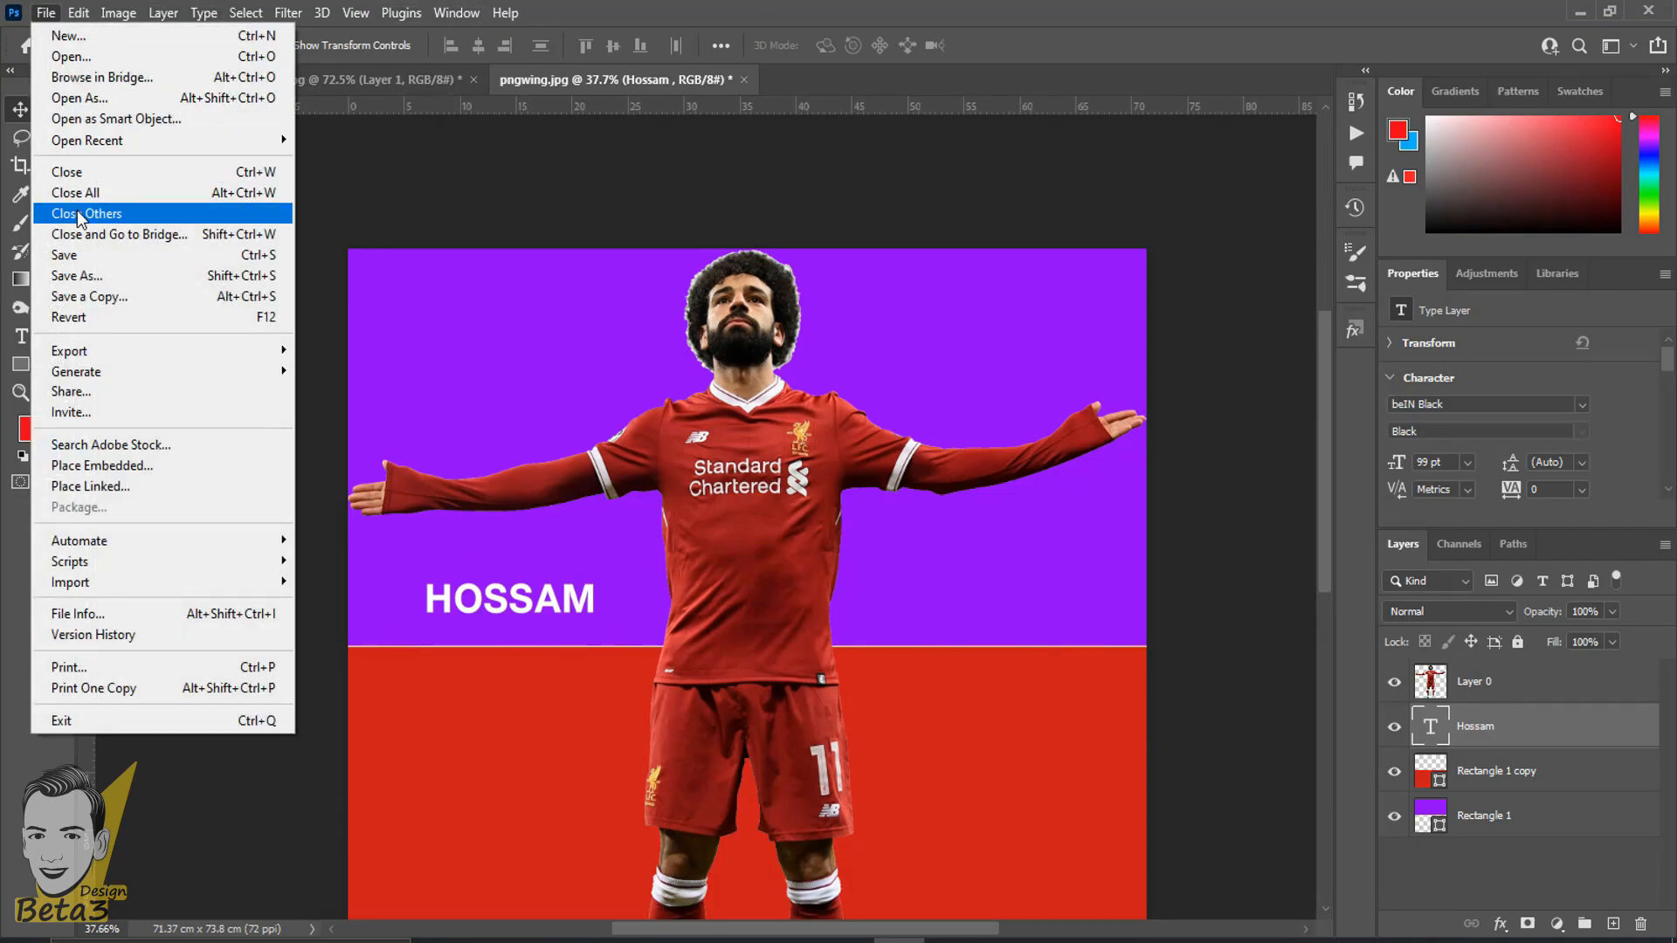
left_click(61, 56)
left_click_drag(1349, 547, 419, 280)
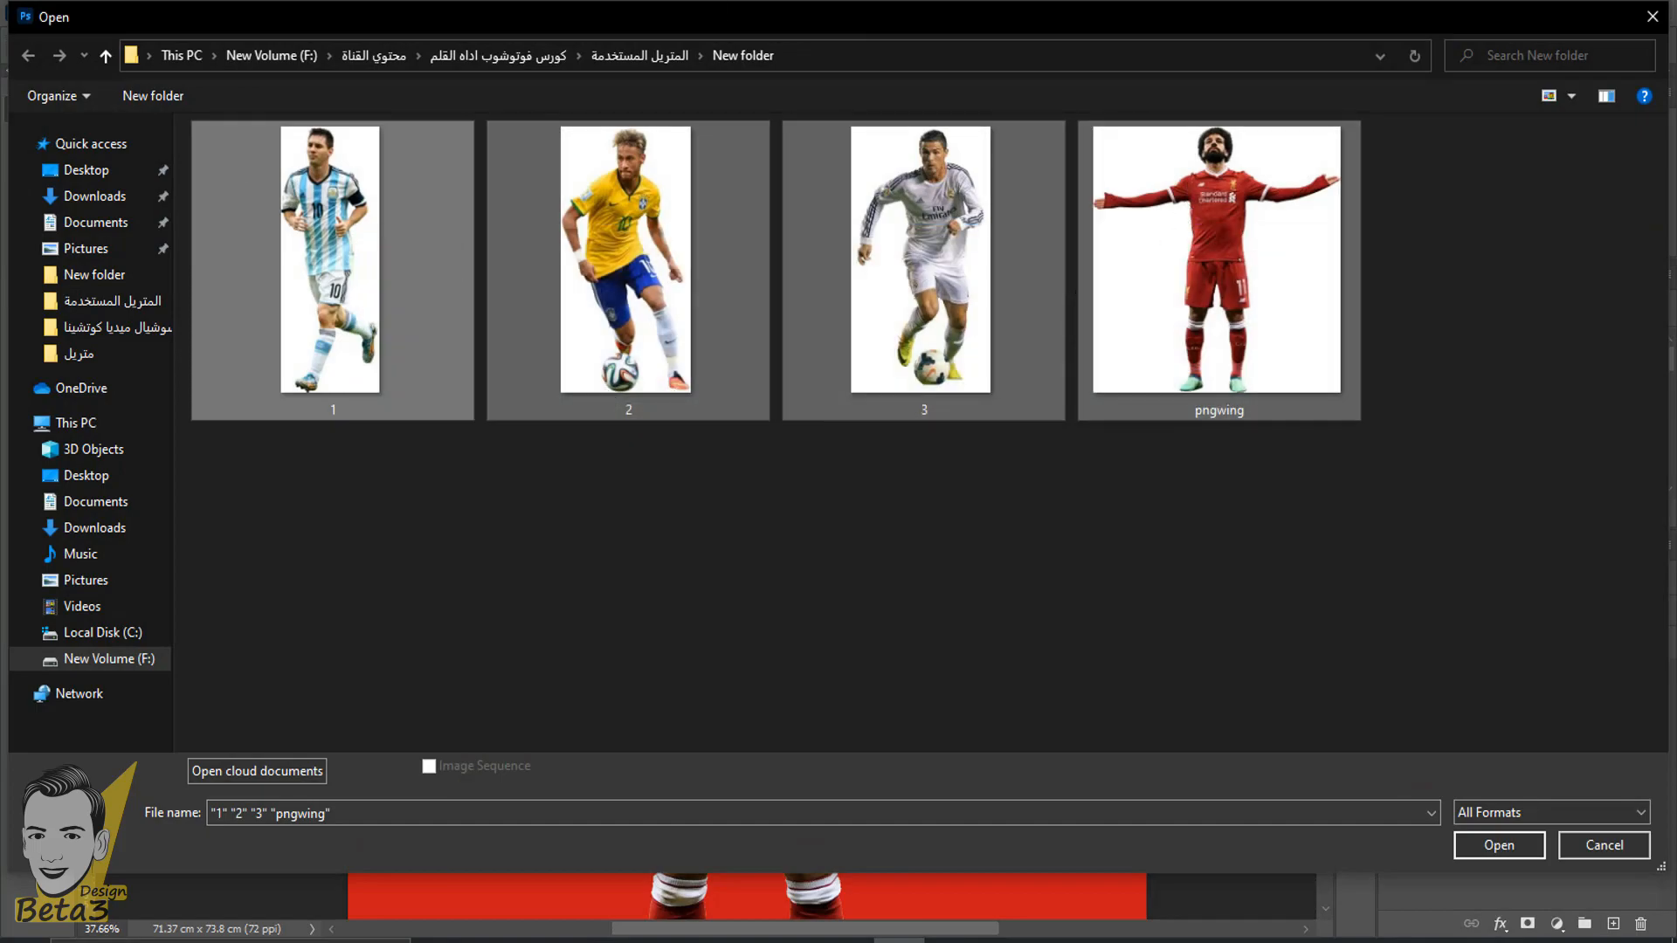
left_click(1653, 16)
- Switch to the Magic Eraser Tool and review the available eraser tool variants
scroll(854, 784, "down", 4)
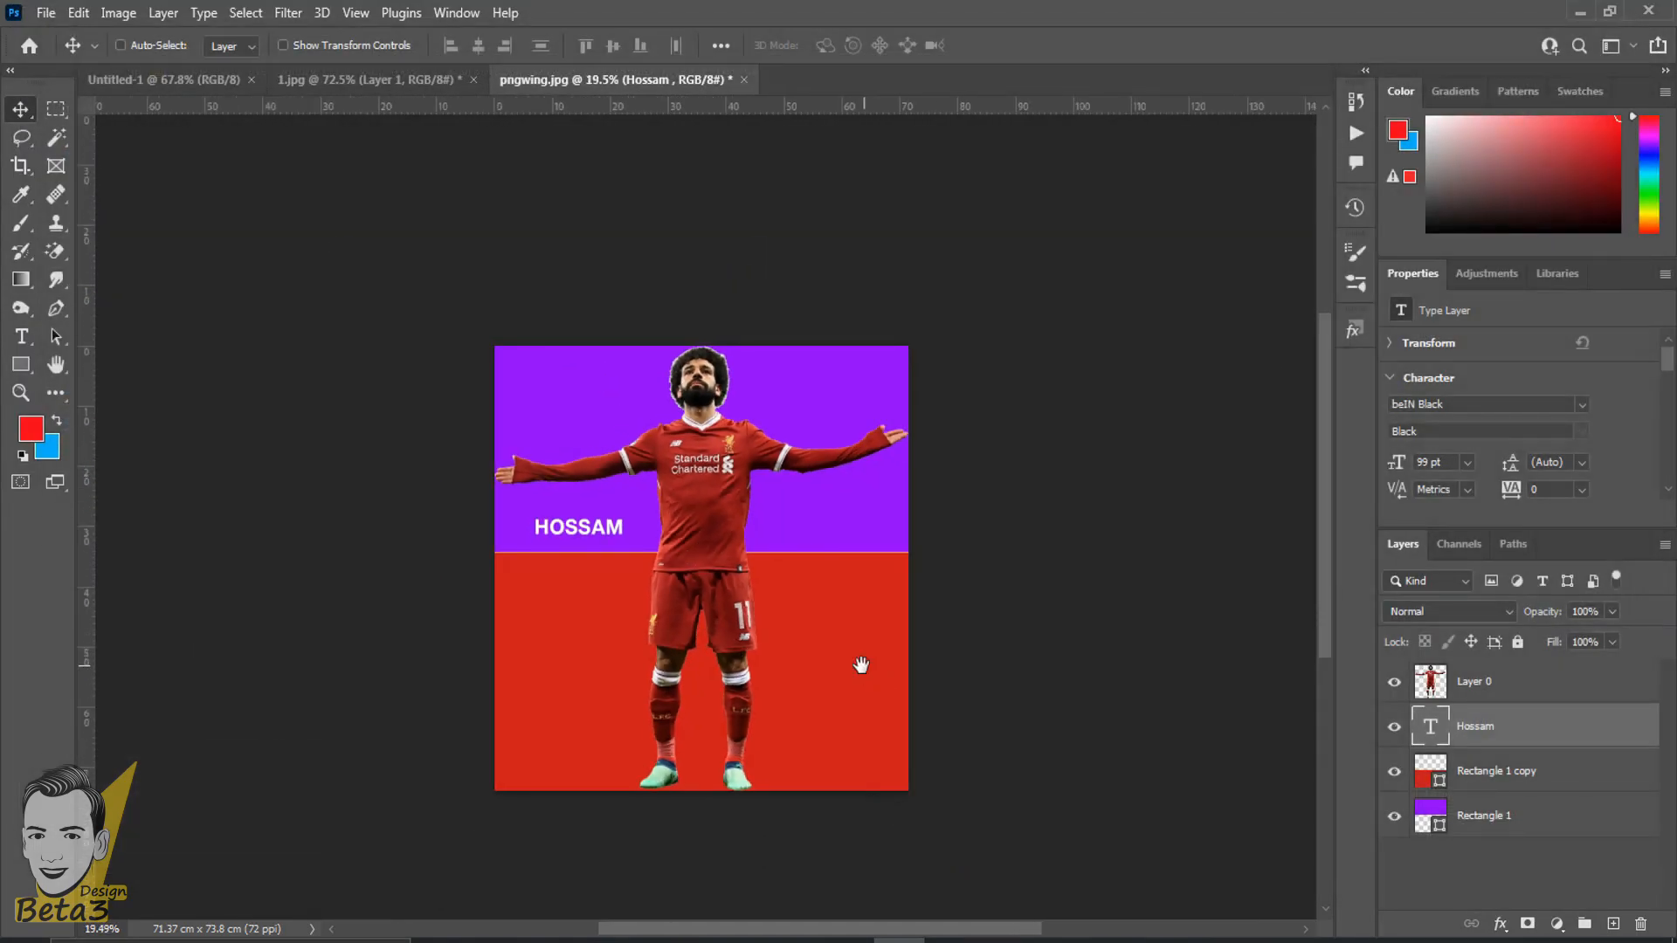
left_click_drag(861, 666, 819, 501)
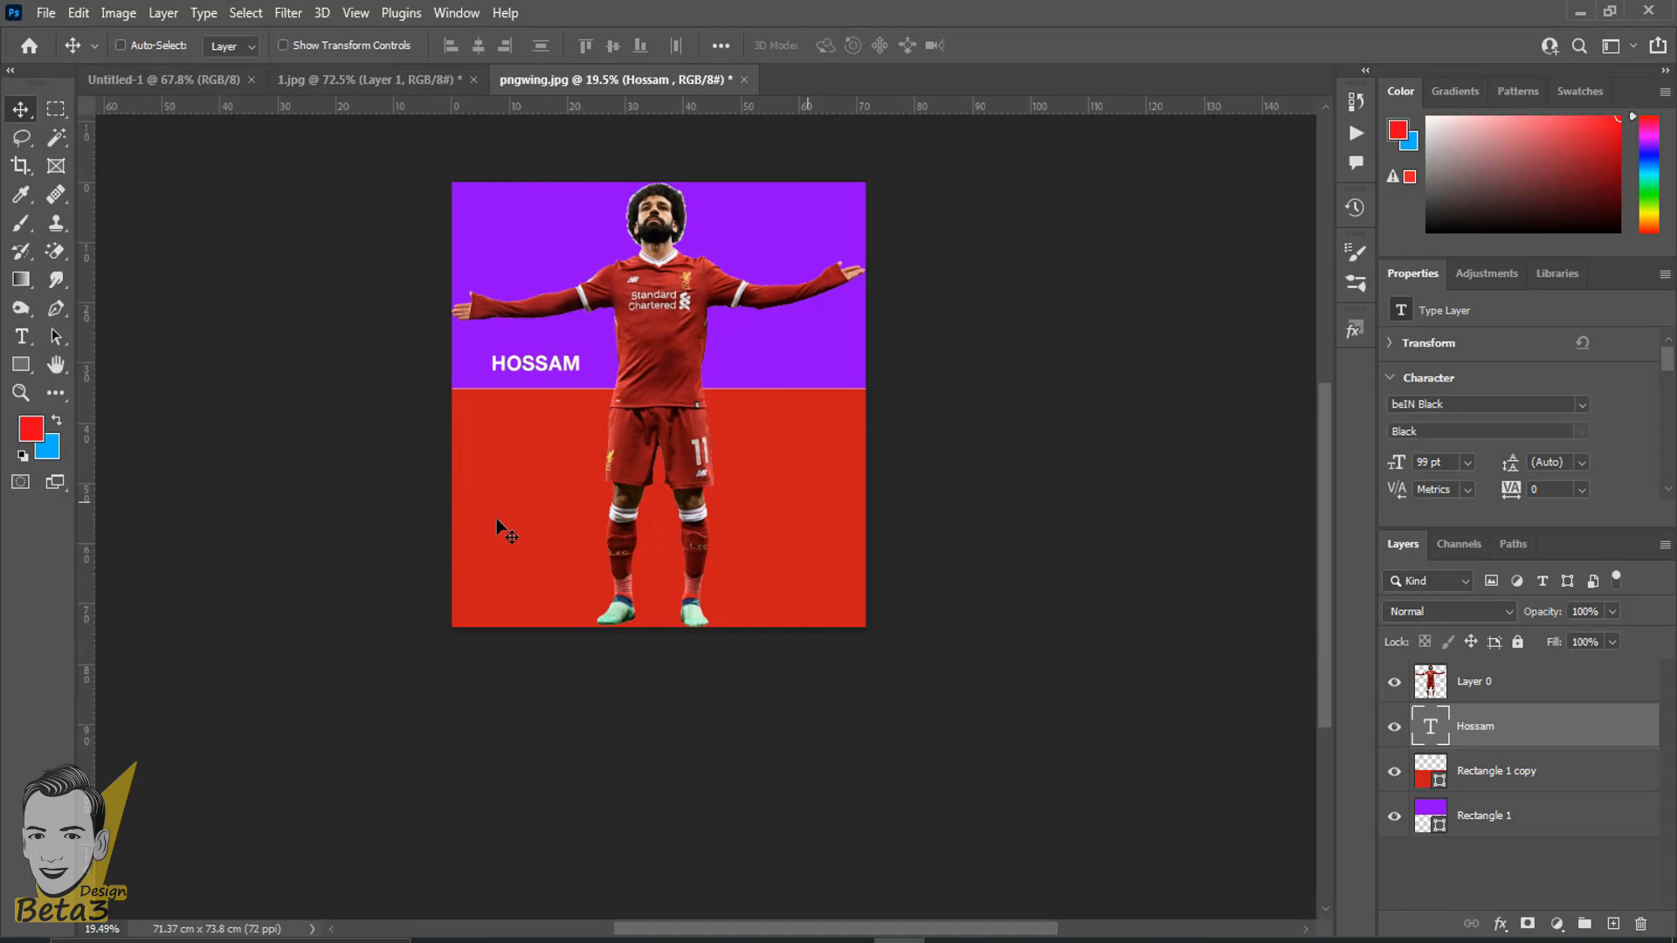
left_click(49, 256)
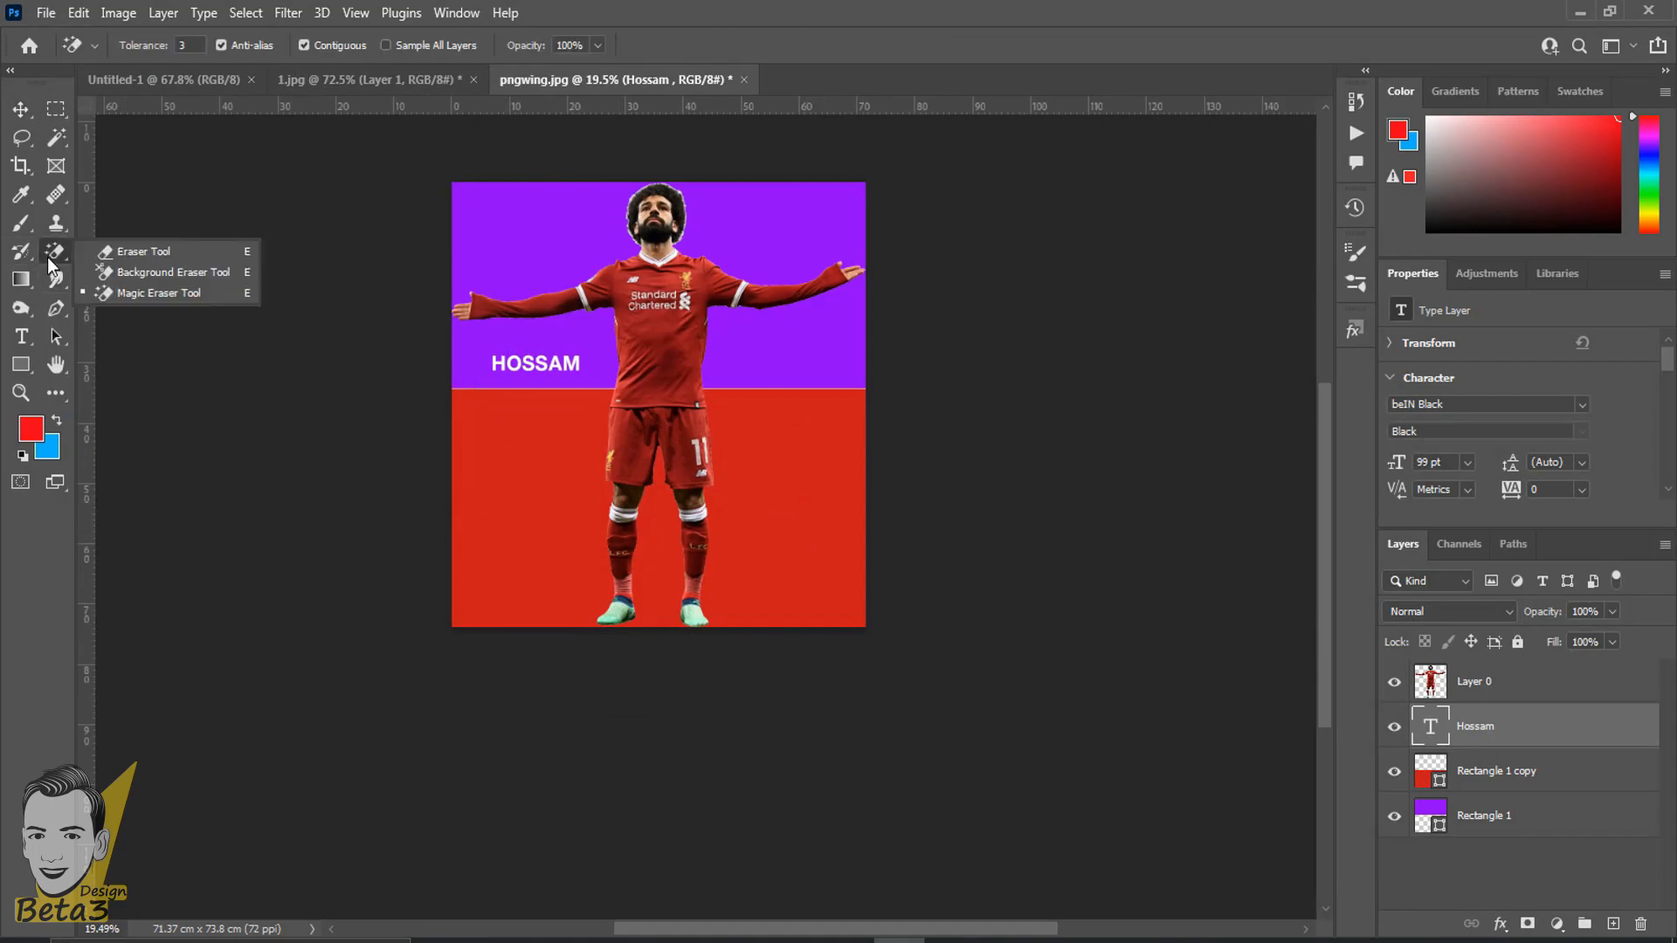
left_click(1090, 7)
scroll(613, 408, "up", 8)
left_click_drag(749, 362, 625, 601)
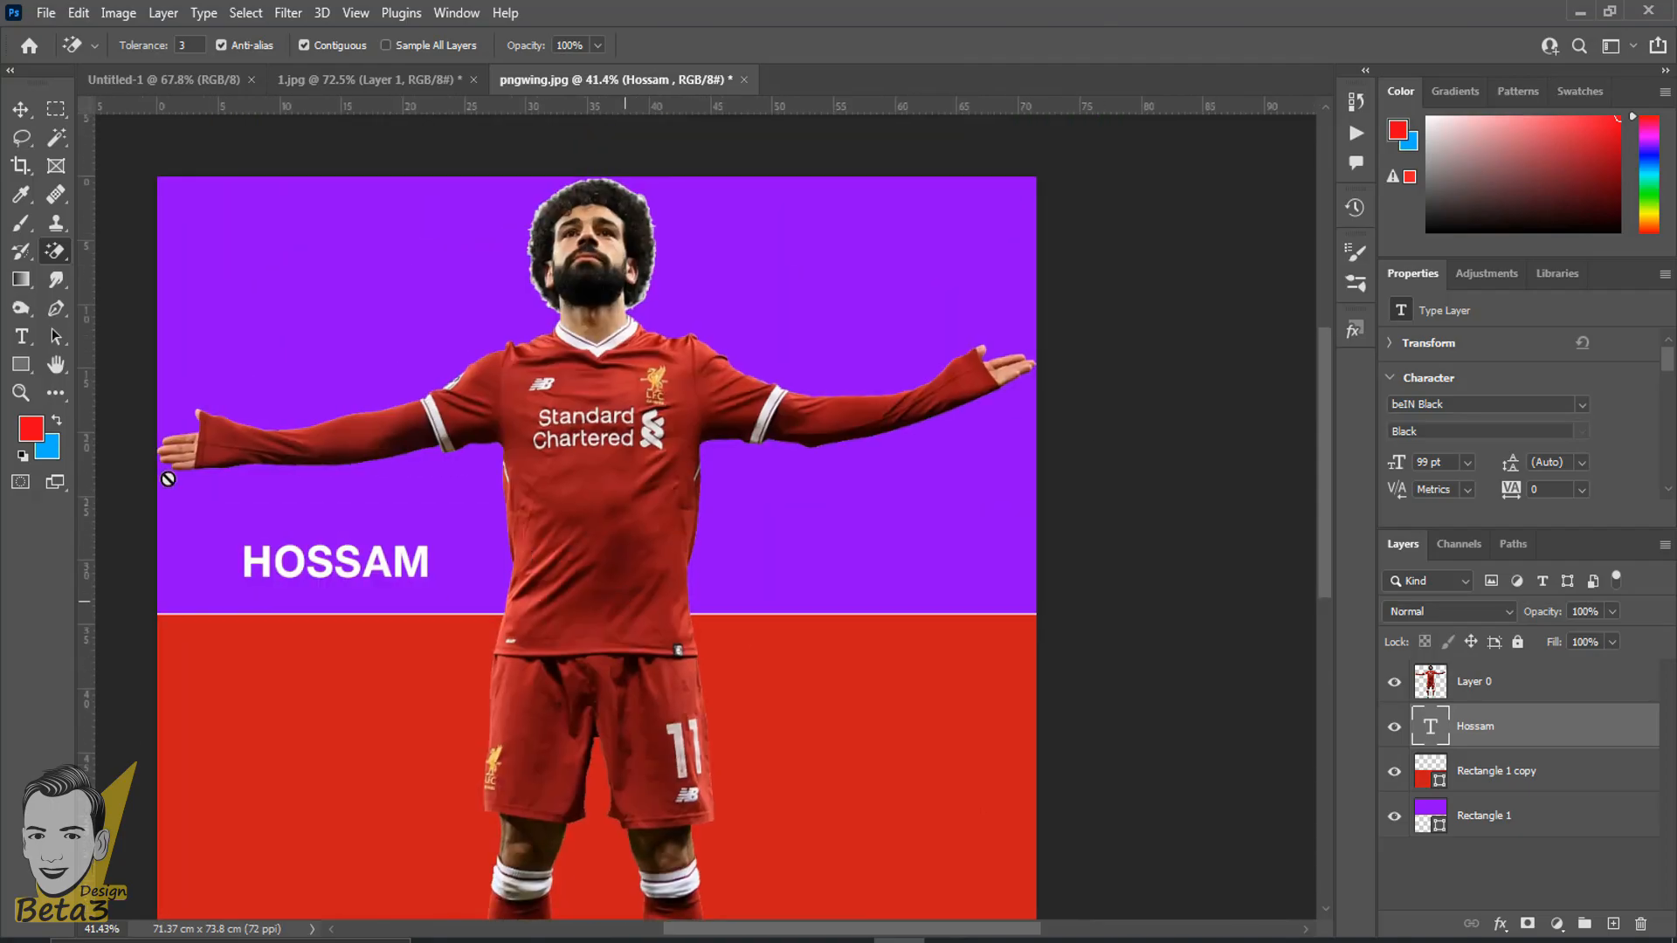
right_click(54, 253)
left_click(770, 14)
scroll(520, 497, "down", 3)
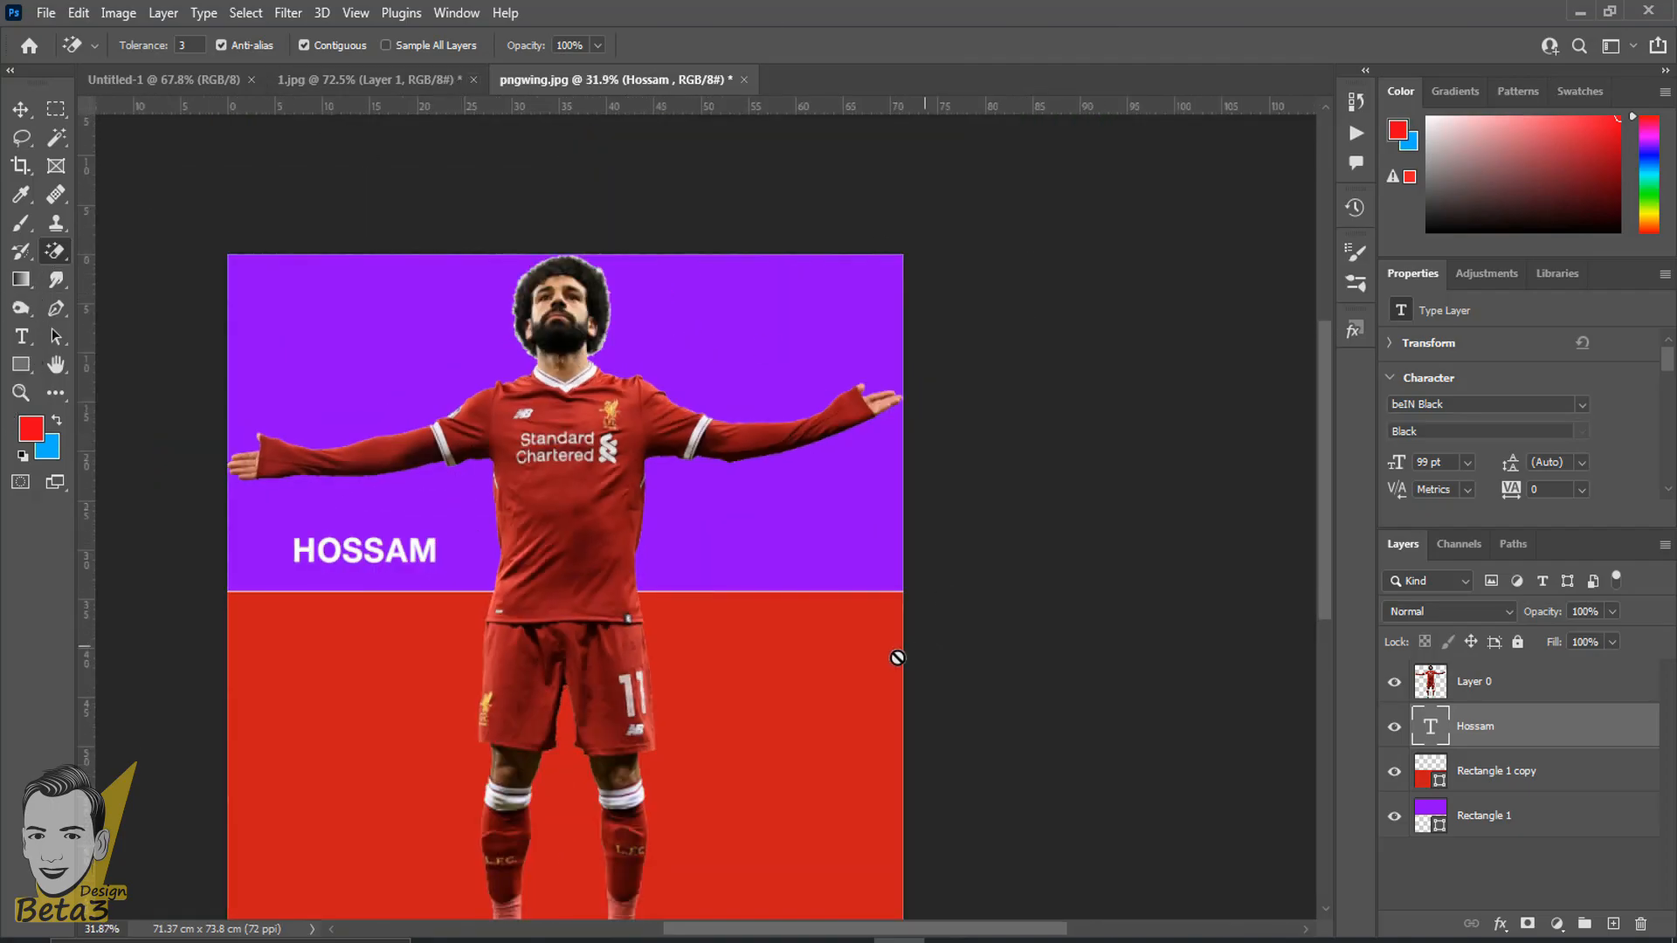
scroll(897, 658, "down", 2)
scroll(789, 629, "down", 2)
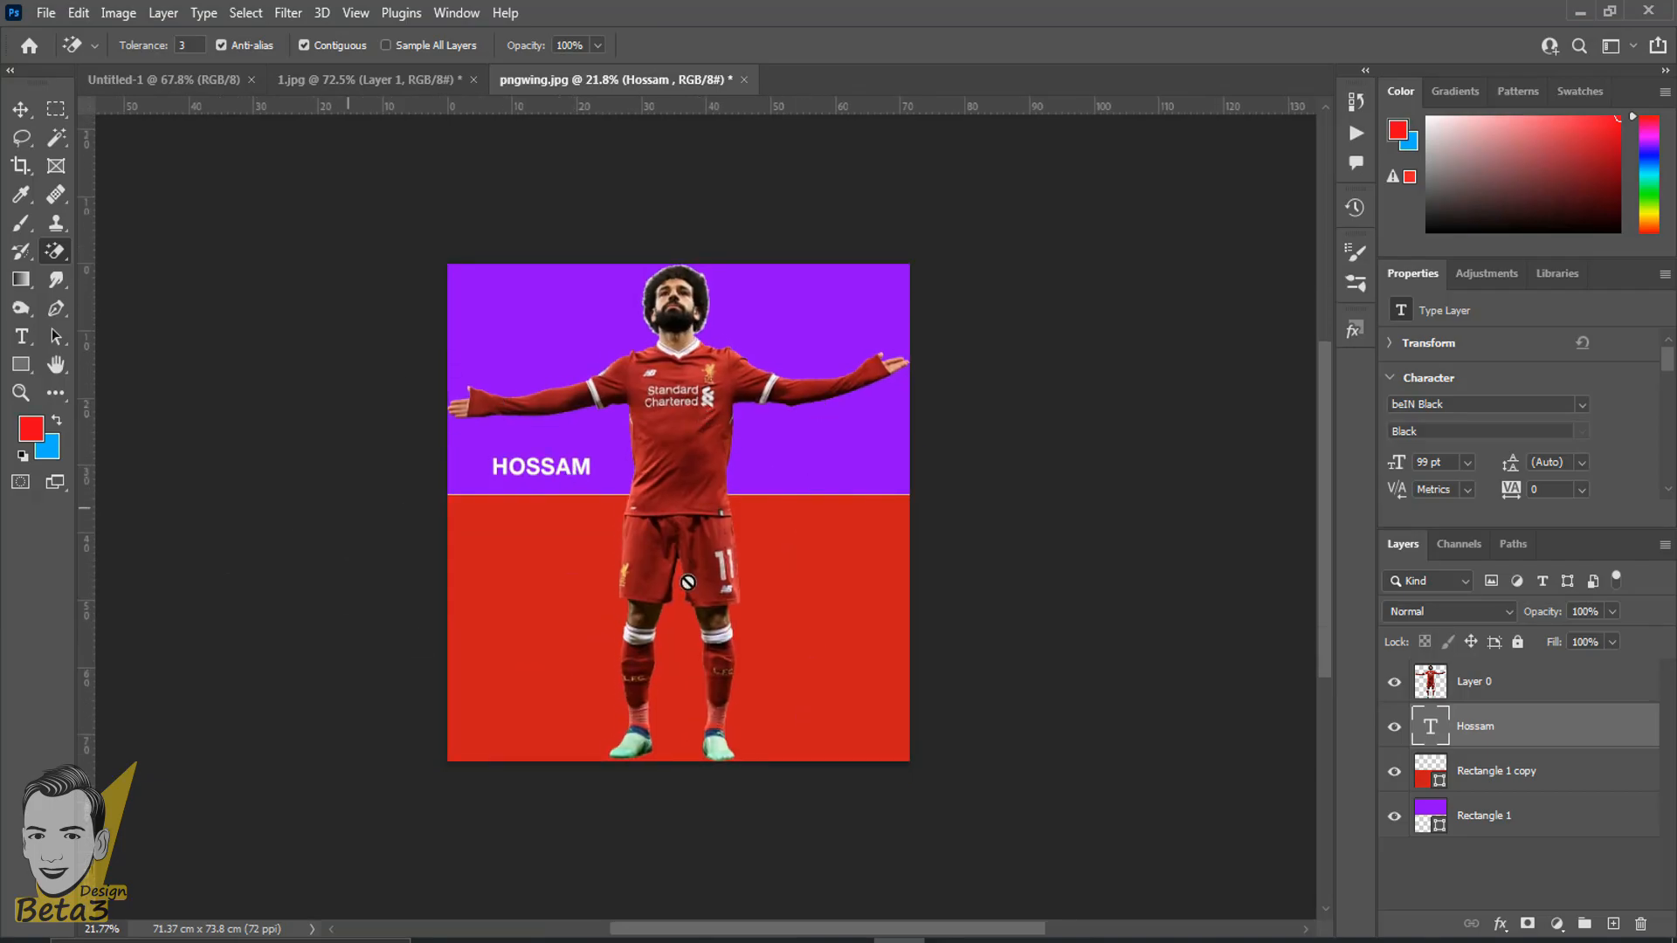
scroll(572, 620, "up", 2)
scroll(540, 500, "up", 2)
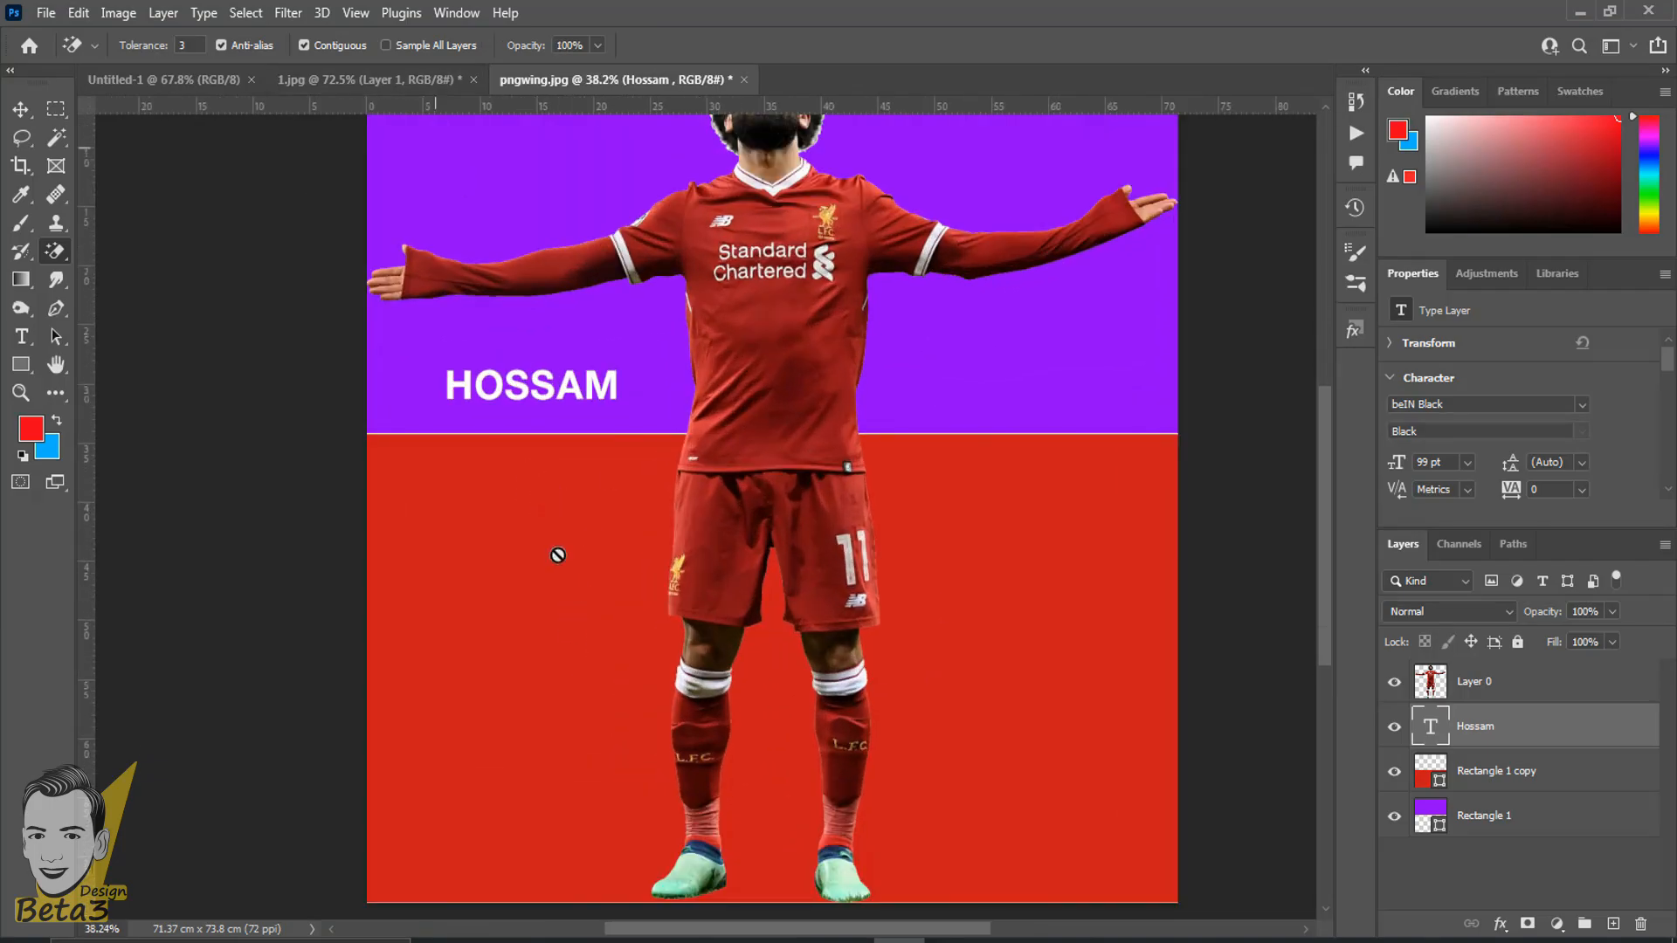